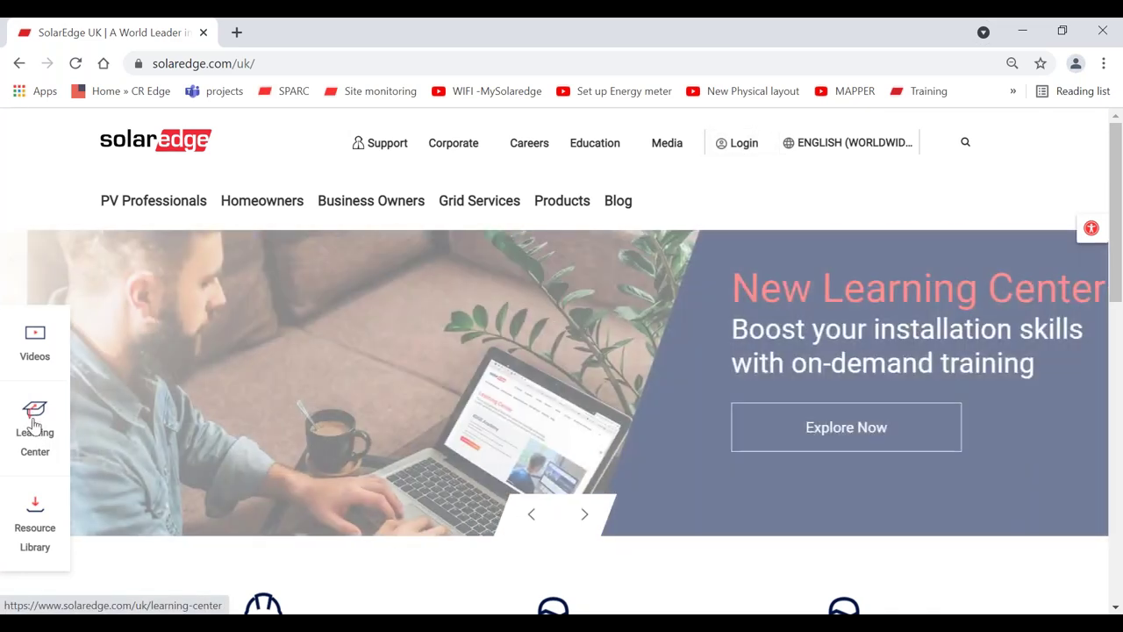
- Open the Learning Center, browse its courses, videos and webinars, then return to the top
{"action": "left_click", "coordinate": [35, 426]}
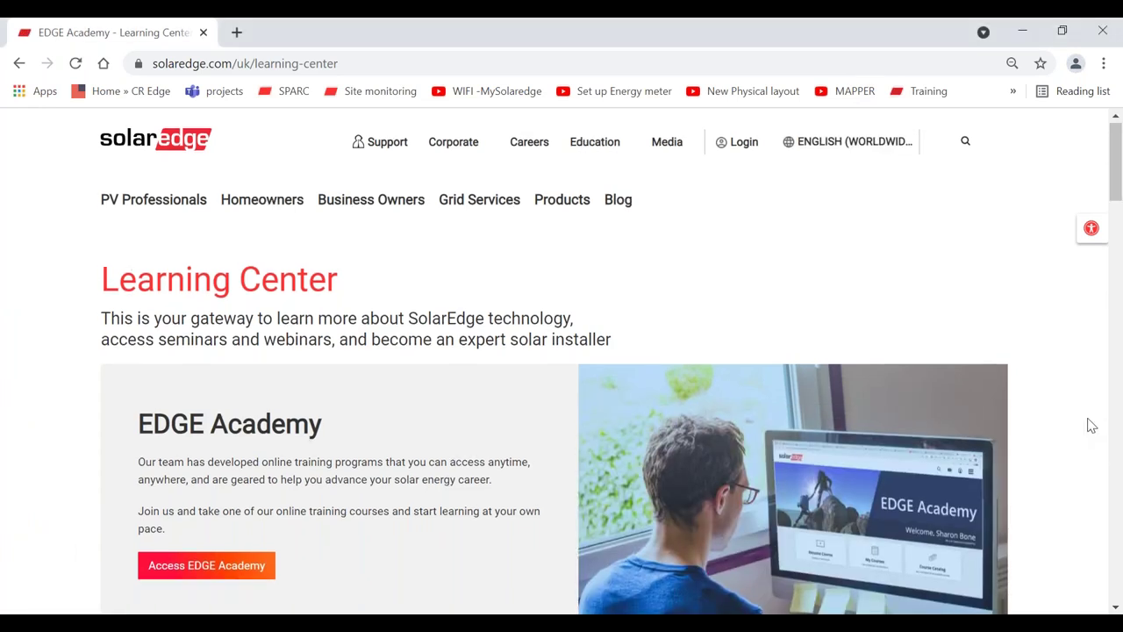
{"action": "scroll", "coordinate": [1088, 423], "scroll_direction": "down", "scroll_amount": 1}
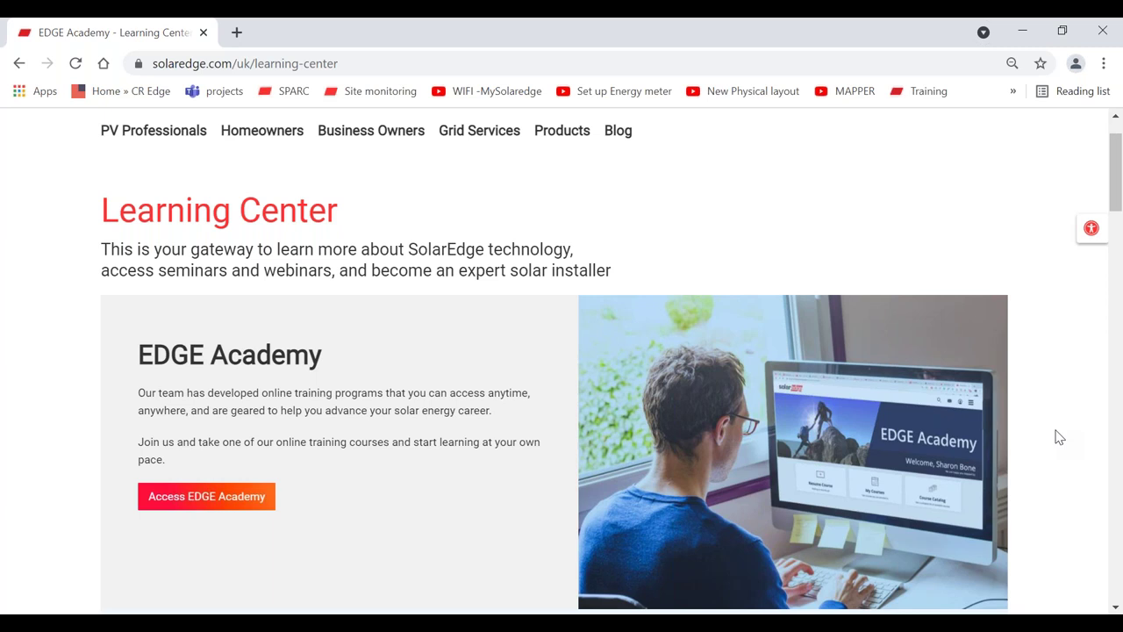
{"action": "scroll", "coordinate": [1059, 437], "scroll_direction": "down", "scroll_amount": 3}
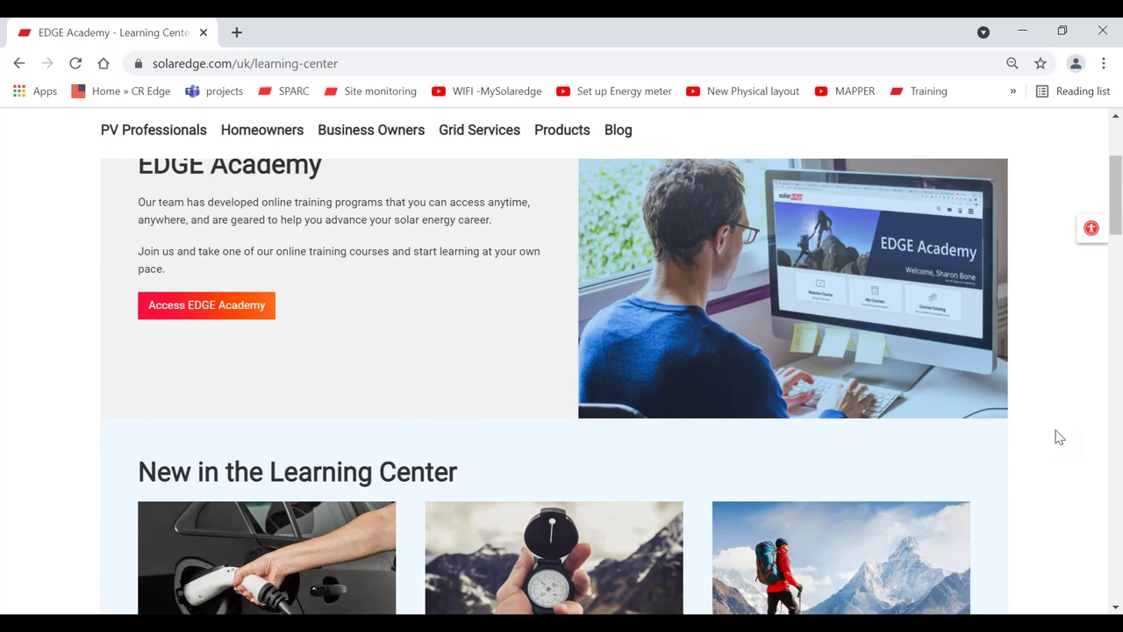
{"action": "scroll", "coordinate": [1059, 437], "scroll_direction": "down", "scroll_amount": 3}
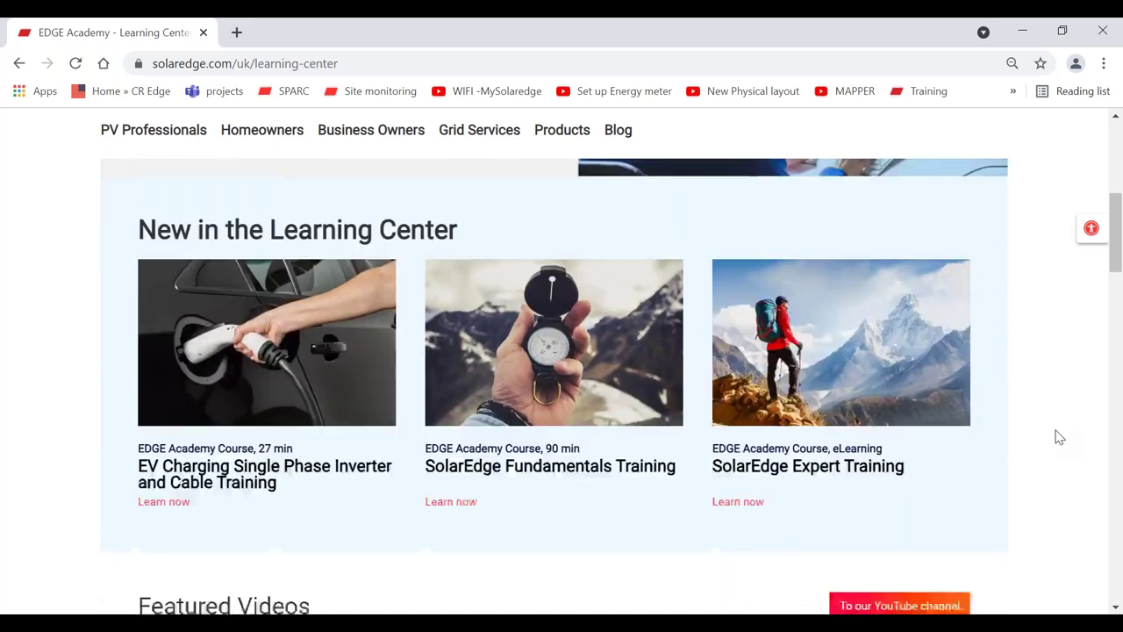
{"action": "scroll", "coordinate": [1059, 437], "scroll_direction": "down", "scroll_amount": 5}
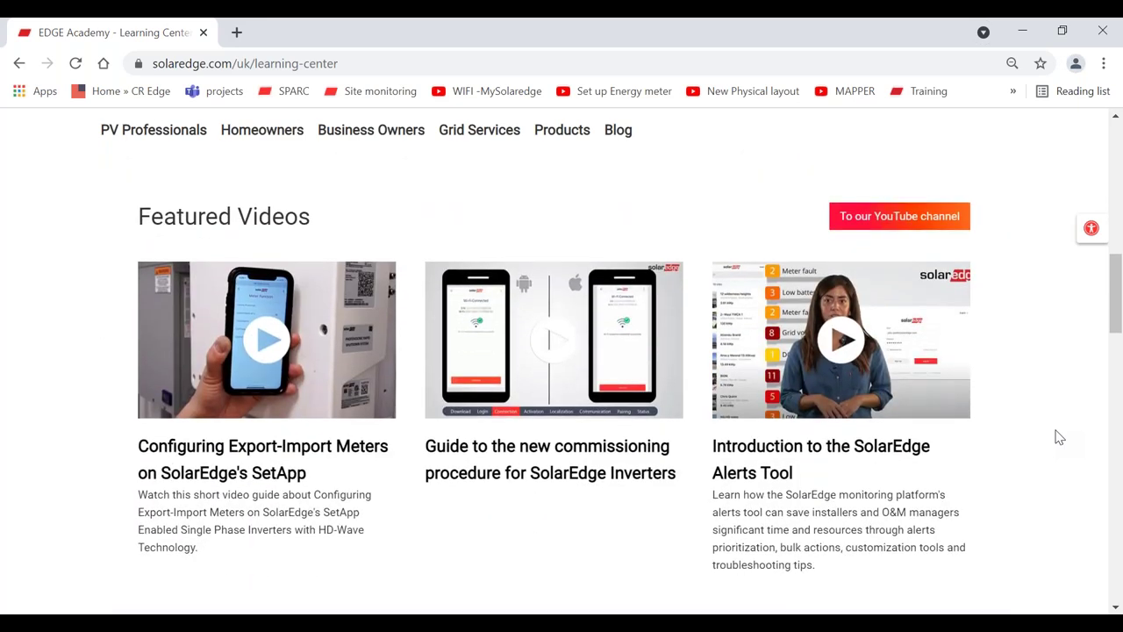
{"action": "scroll", "coordinate": [1059, 437], "scroll_direction": "down", "scroll_amount": 2}
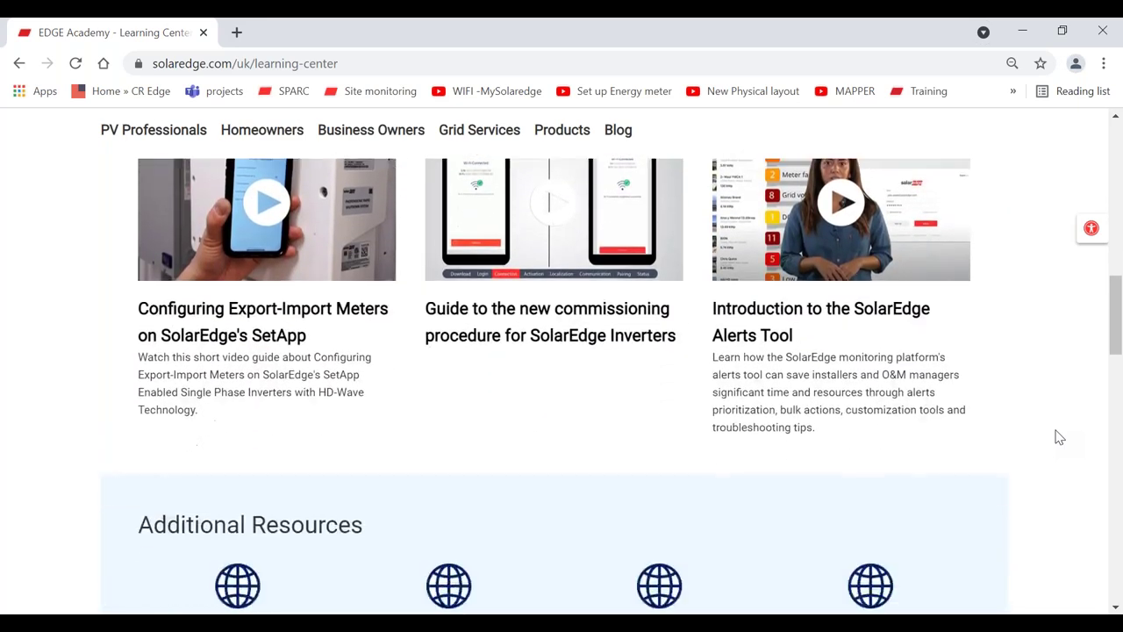
{"action": "scroll", "coordinate": [1060, 437], "scroll_direction": "down", "scroll_amount": 3}
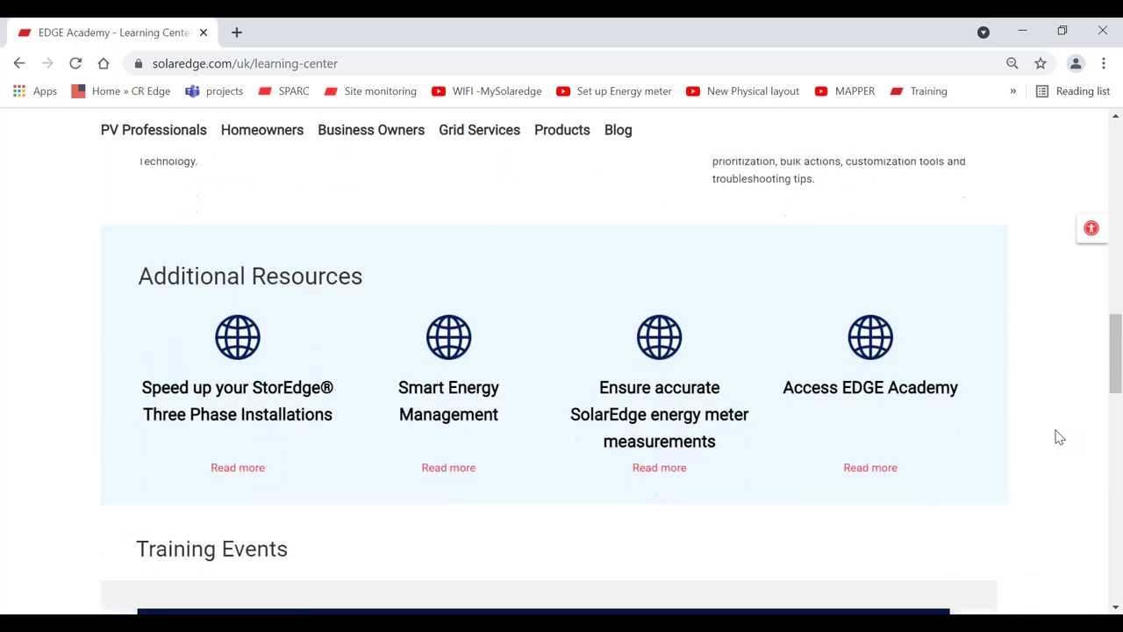
{"action": "scroll", "coordinate": [1059, 437], "scroll_direction": "down", "scroll_amount": 3}
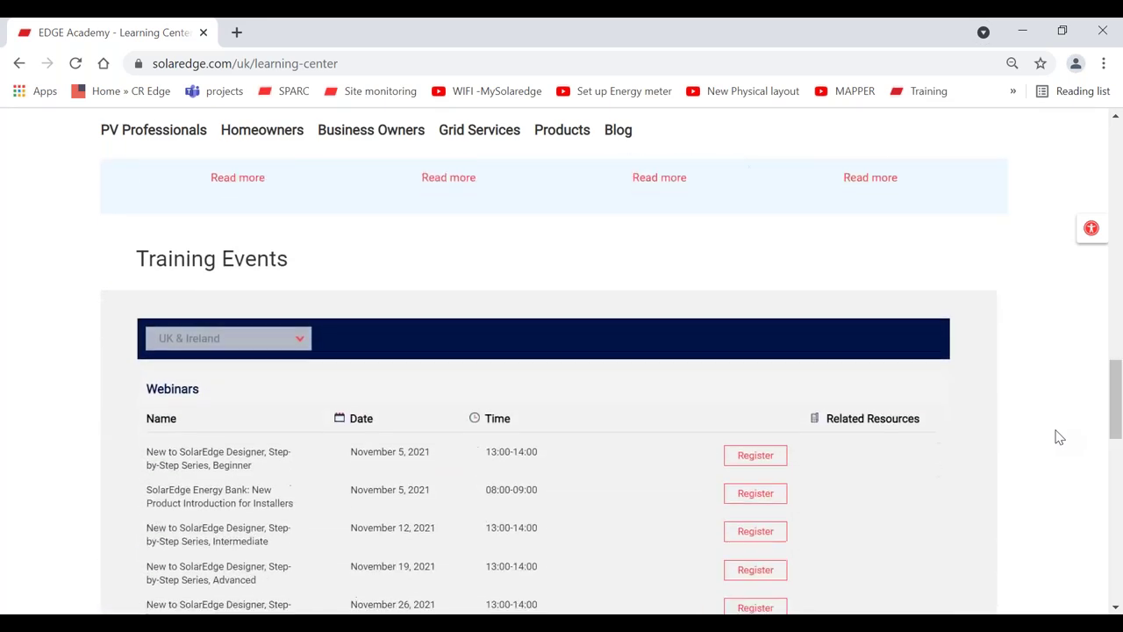
{"action": "scroll", "coordinate": [1060, 437], "scroll_direction": "down", "scroll_amount": 1}
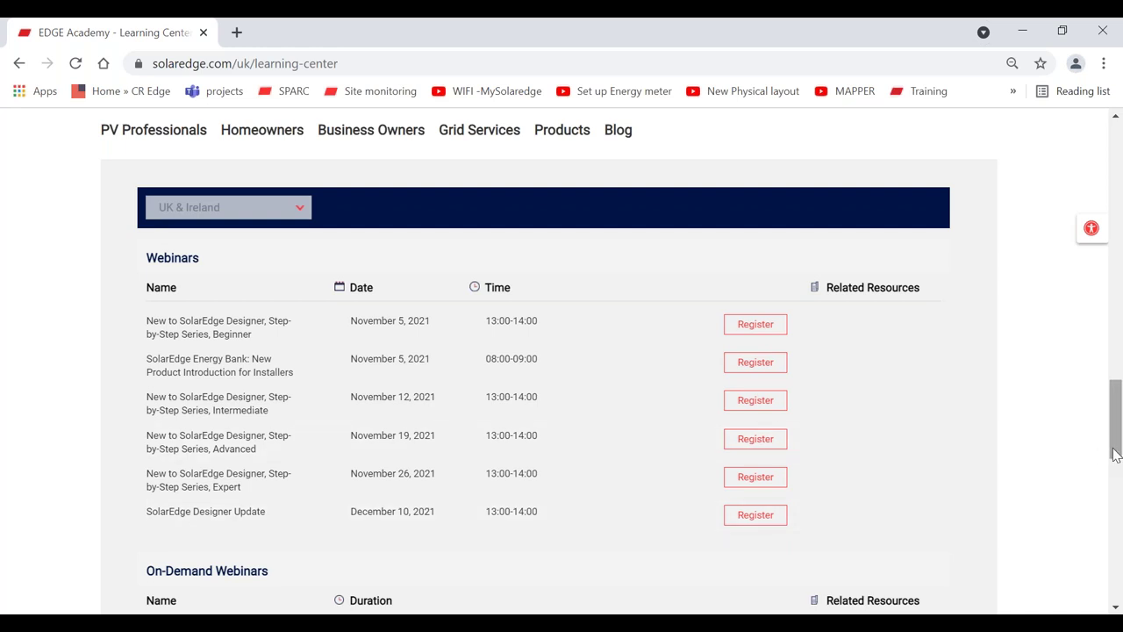
{"action": "left_click_drag", "start_coordinate": [1116, 454], "coordinate": [1115, 179]}
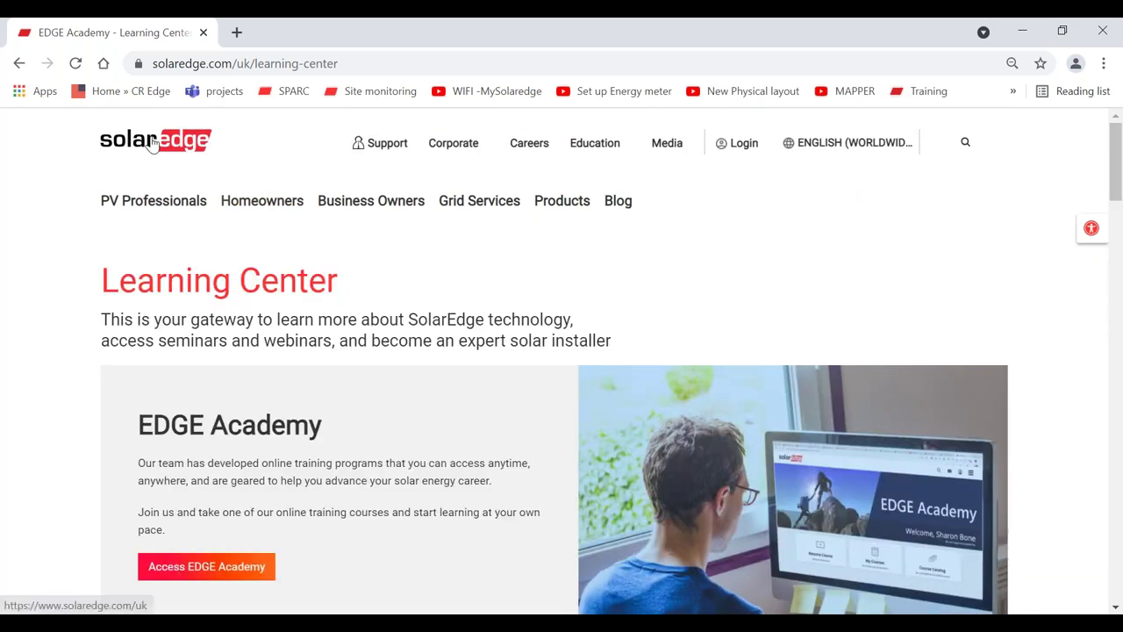
- Go back to the SolarEdge UK homepage and open the Designer login in a new tab
{"action": "left_click", "coordinate": [152, 143]}
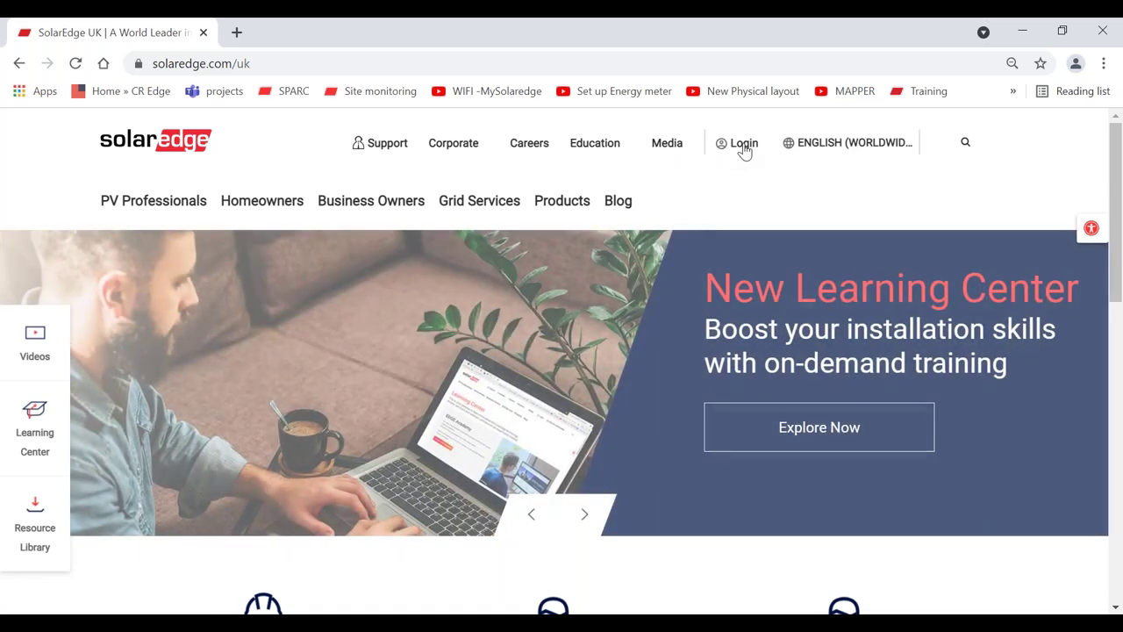
{"action": "left_click", "coordinate": [744, 149]}
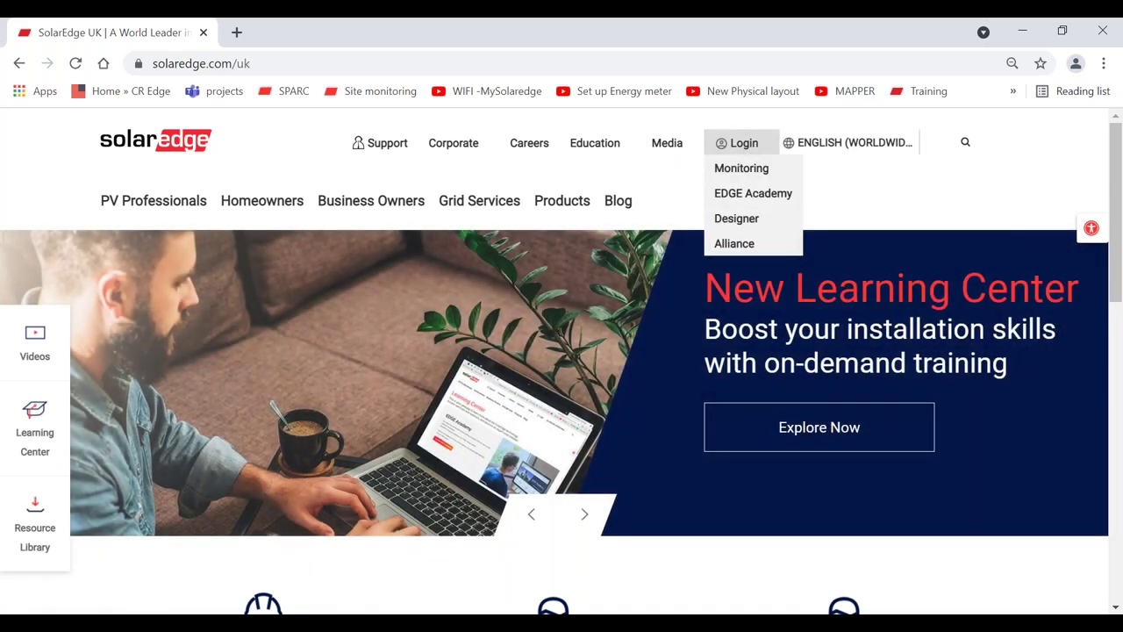
{"action": "left_click", "coordinate": [742, 219]}
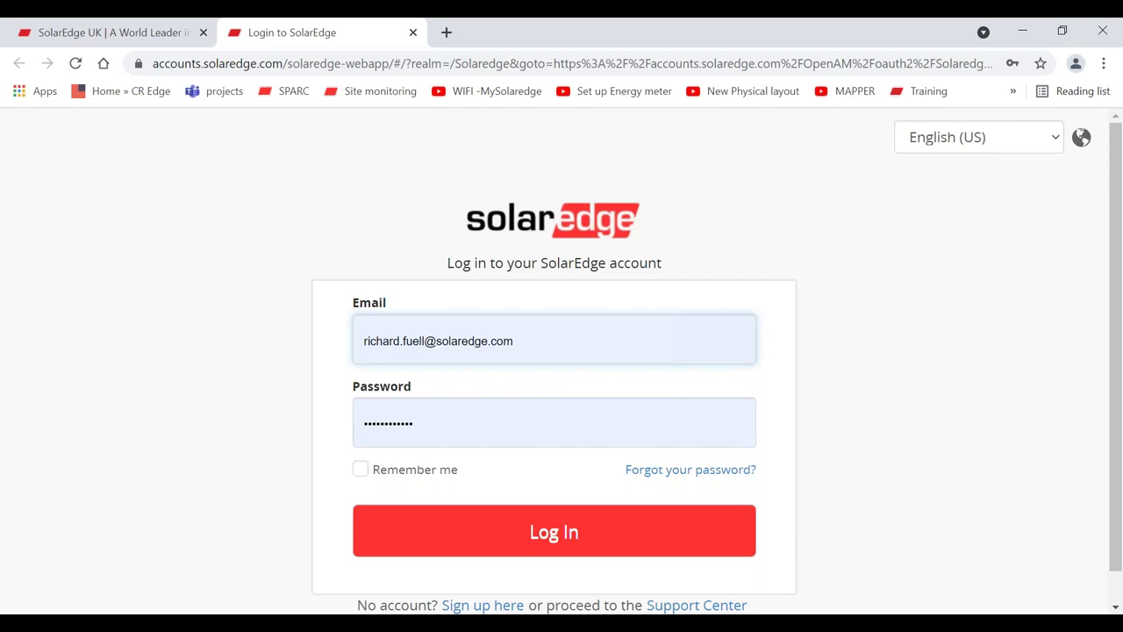
- Sign in with the pre-filled credentials to reach the Designer's Your Projects page
{"action": "left_click", "coordinate": [820, 402]}
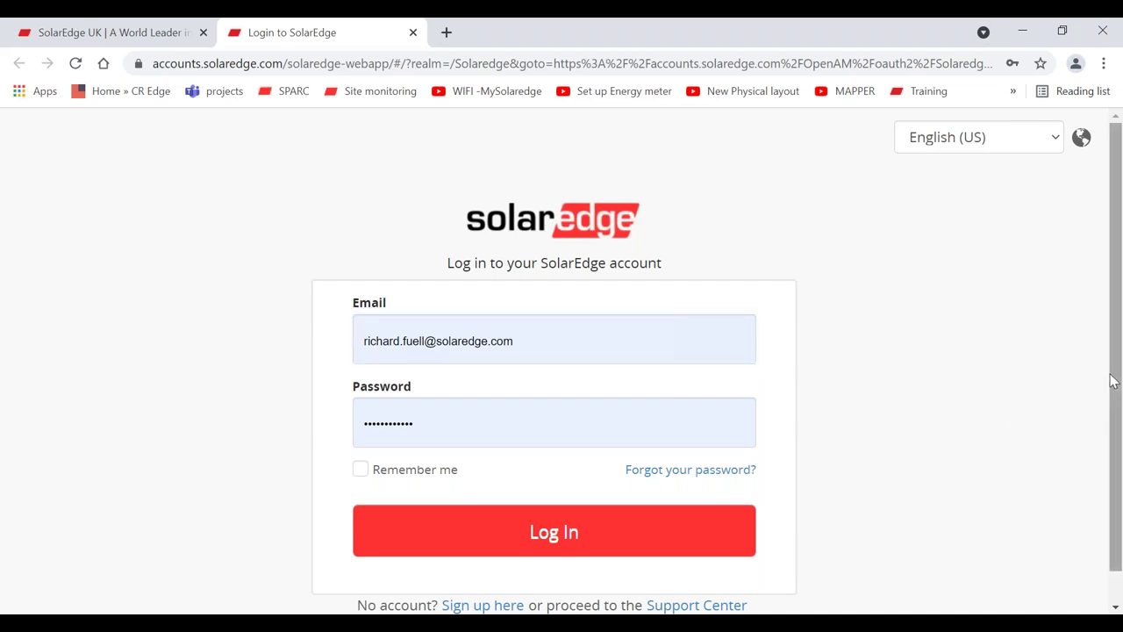
{"action": "left_click_drag", "start_coordinate": [1112, 379], "coordinate": [1113, 412]}
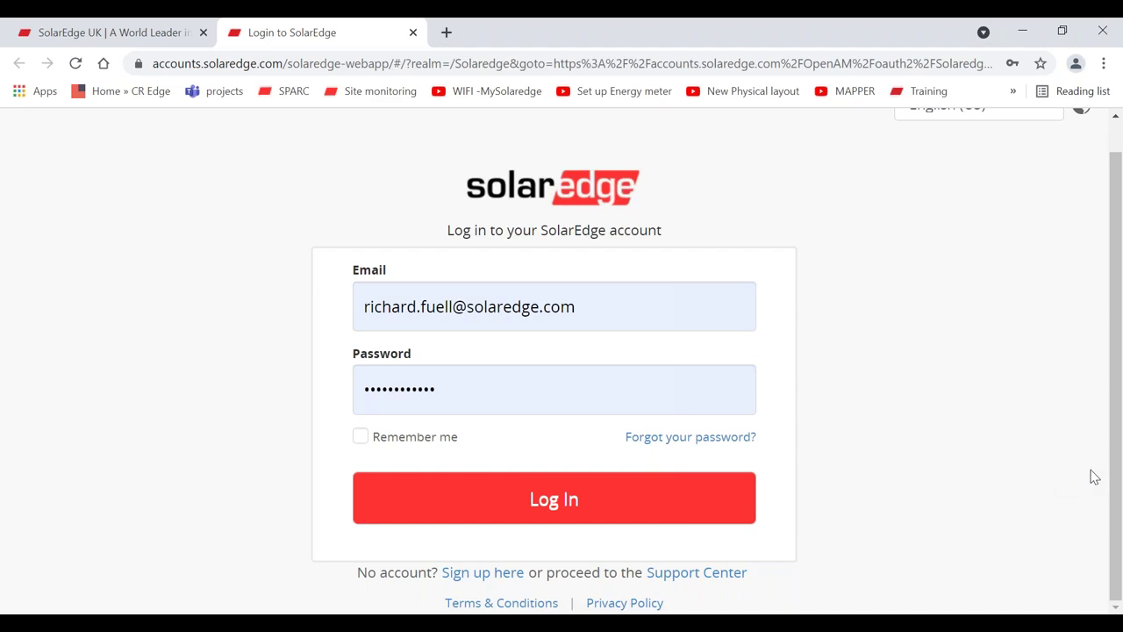
{"action": "scroll", "coordinate": [1111, 472], "scroll_direction": "up", "scroll_amount": 1}
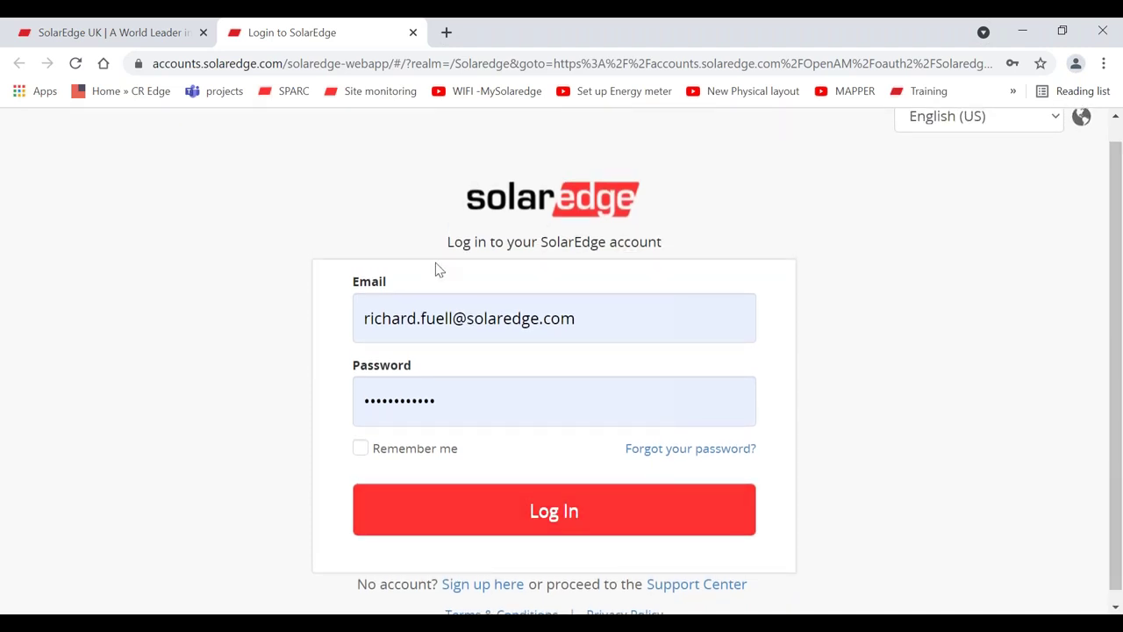
{"action": "left_click", "coordinate": [519, 515]}
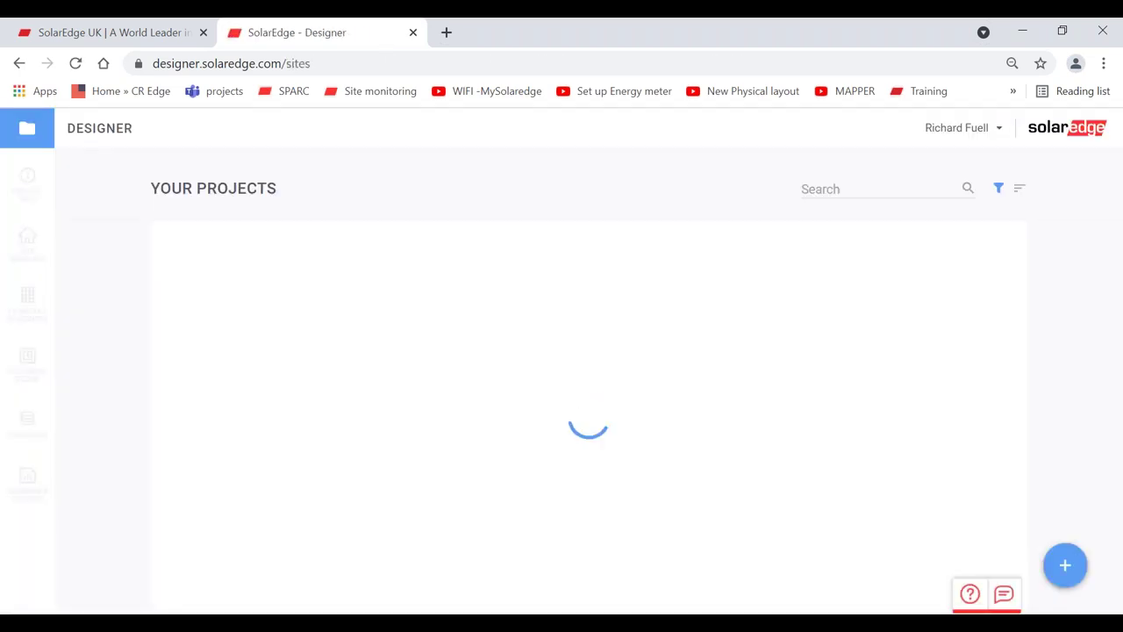
- Check the account menu, then expand the blue + button's new-project options over the project list
{"action": "left_click", "coordinate": [981, 132]}
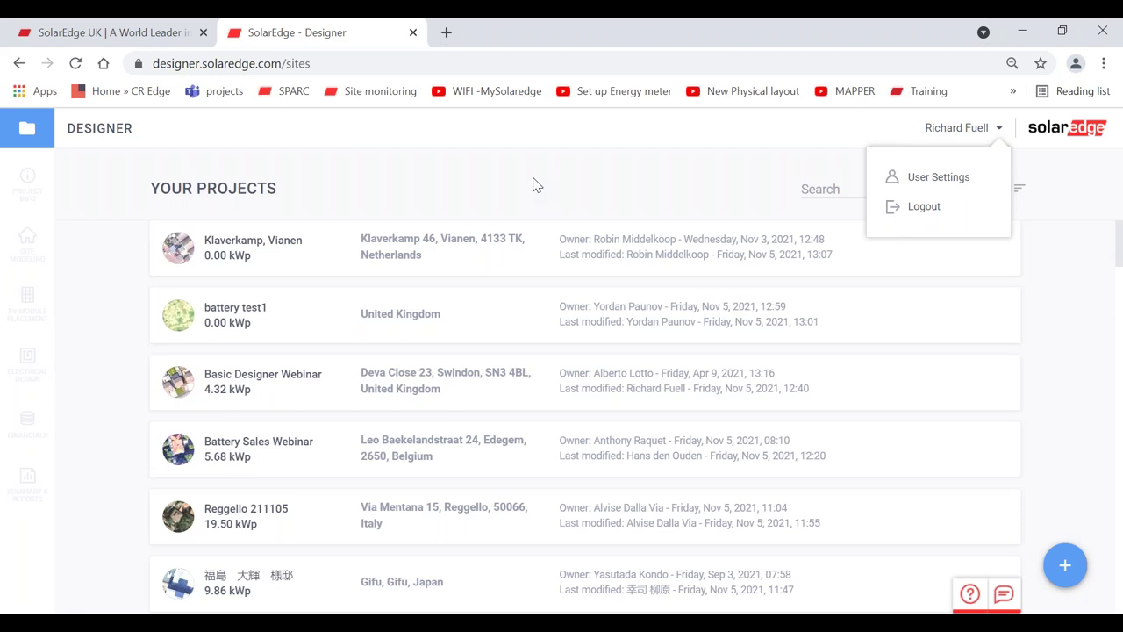
{"action": "left_click", "coordinate": [632, 179]}
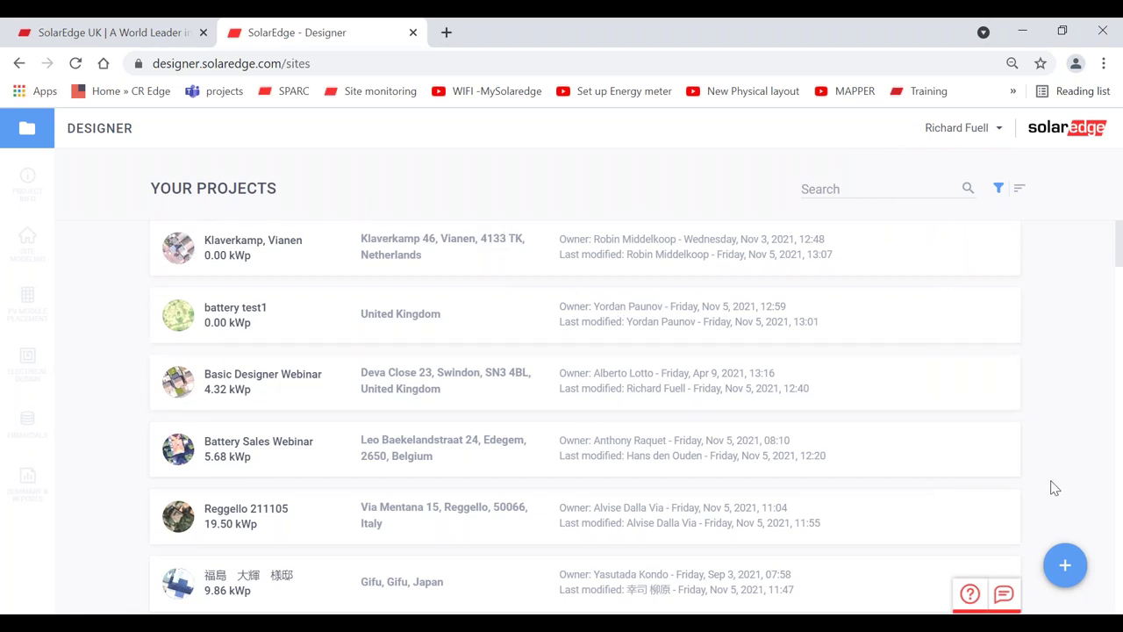
{"action": "mouse_move", "coordinate": [1064, 566]}
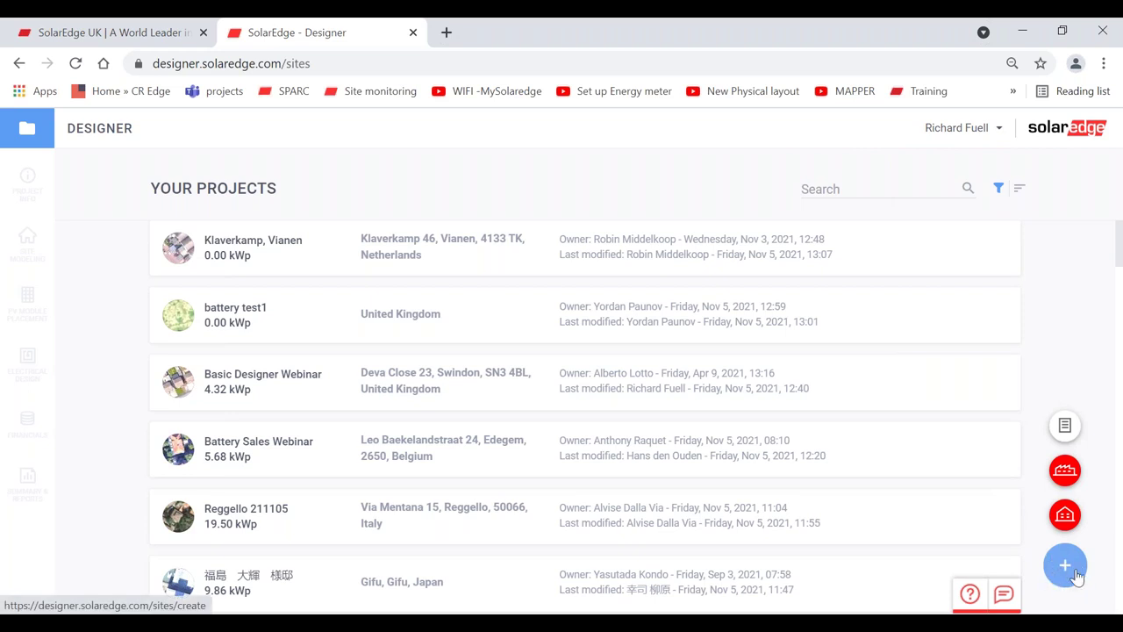
{"action": "left_click", "coordinate": [1066, 577]}
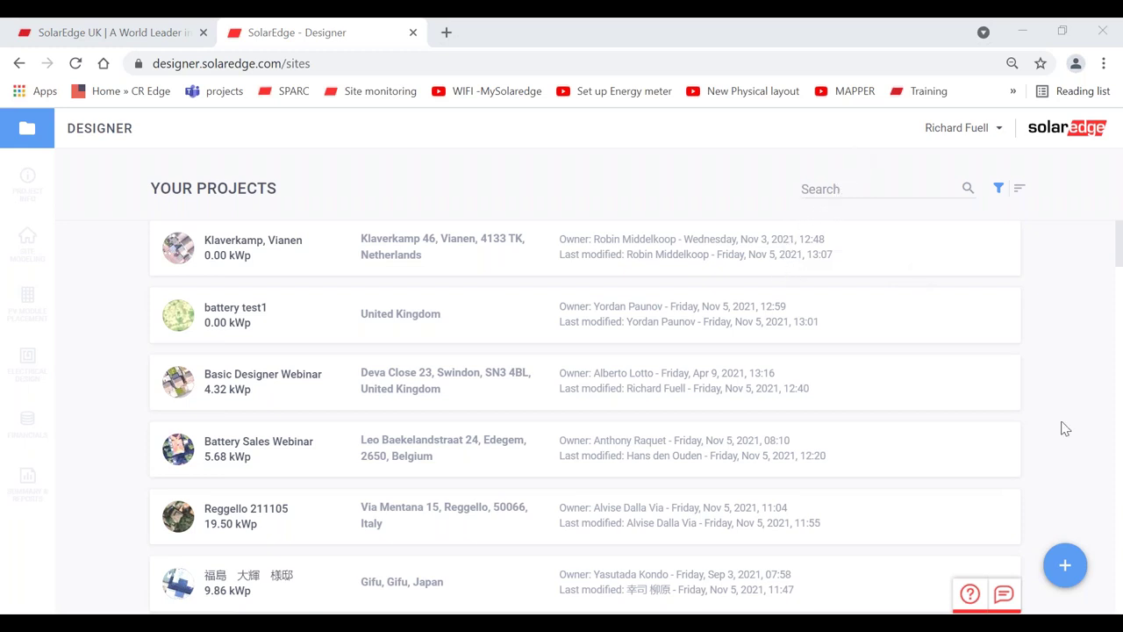
{"action": "mouse_move", "coordinate": [1069, 577]}
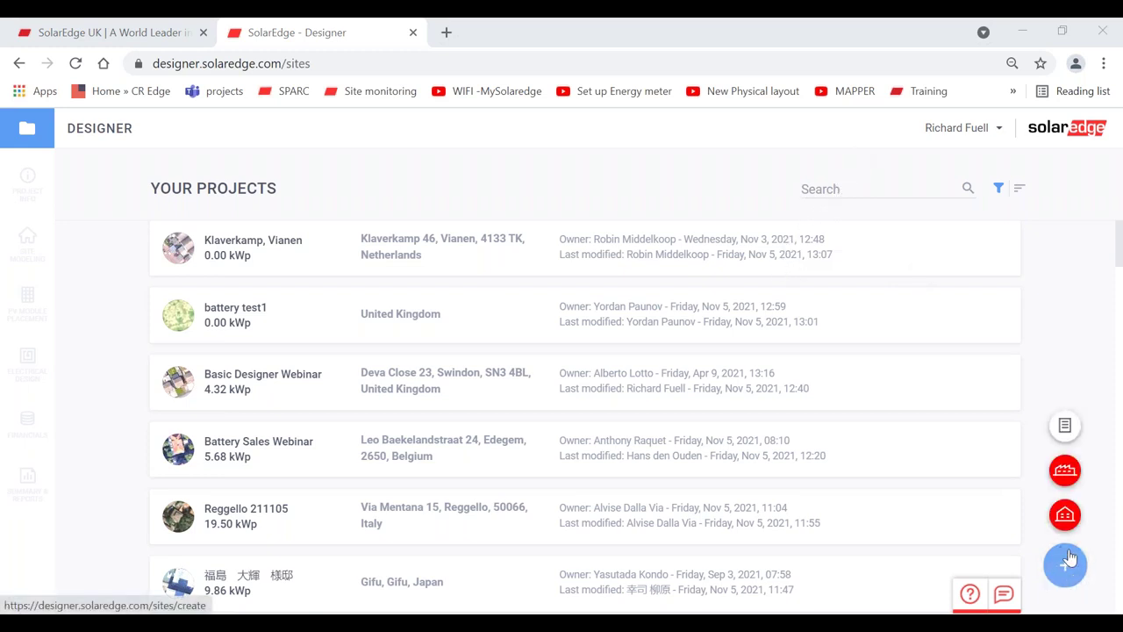
- Create a new Basic design and enter the customer's name as the project name
{"action": "left_click", "coordinate": [1063, 428]}
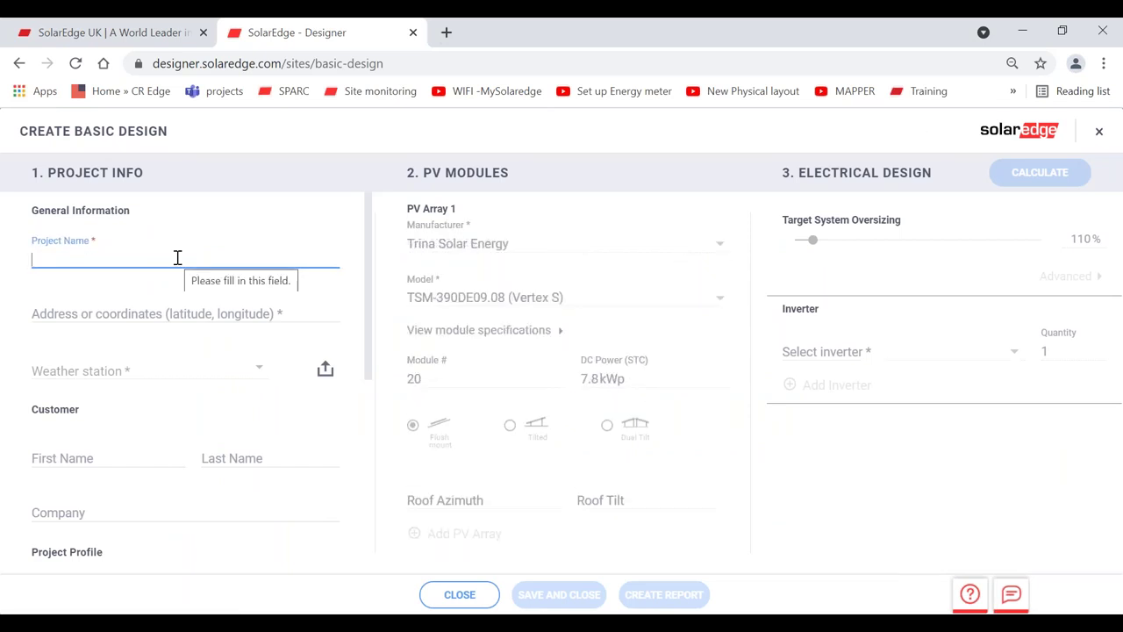
{"action": "type", "text": "MRs Jones"}
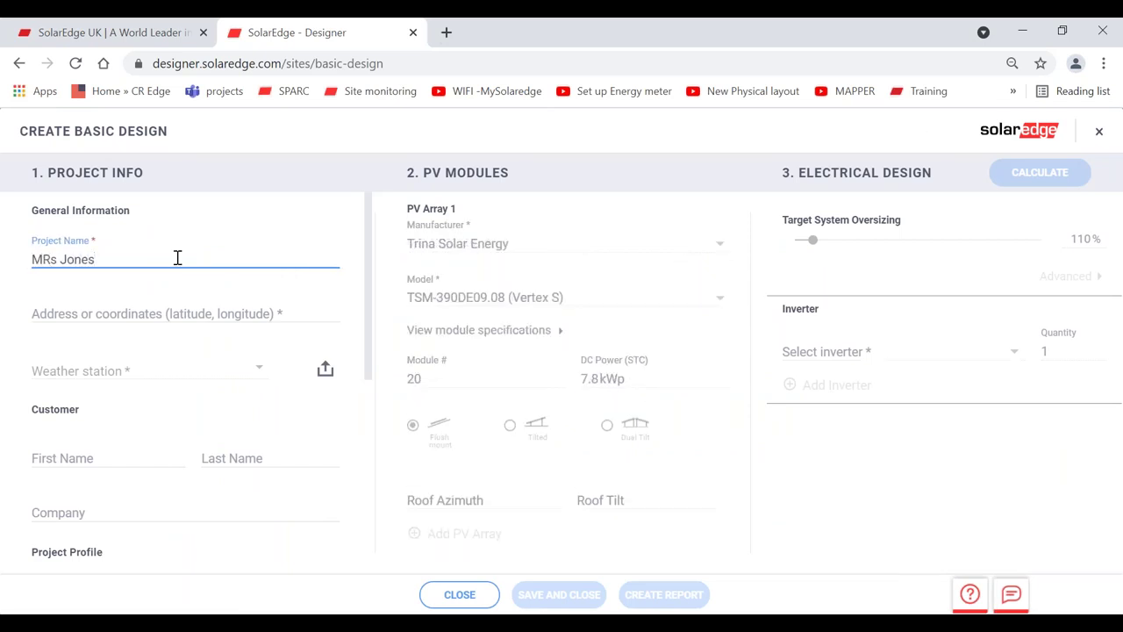
{"action": "key", "text": "BackSpace"}
{"action": "type", "text": "r"}
- Set the project address to Cardiff, UK
{"action": "left_click", "coordinate": [144, 302]}
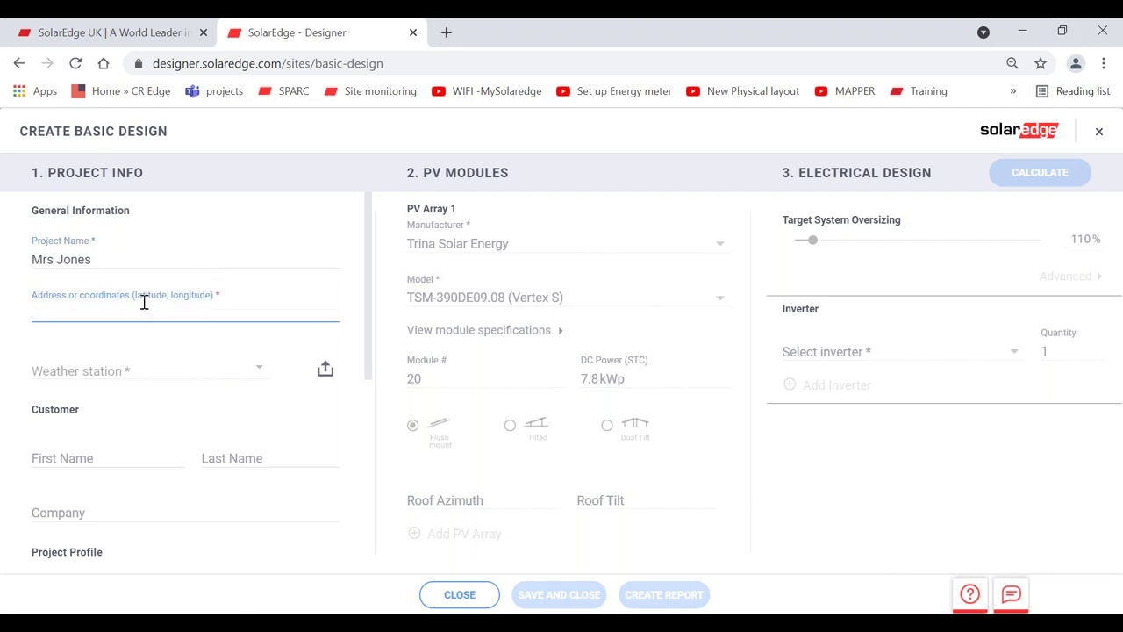
{"action": "type", "text": "cardif"}
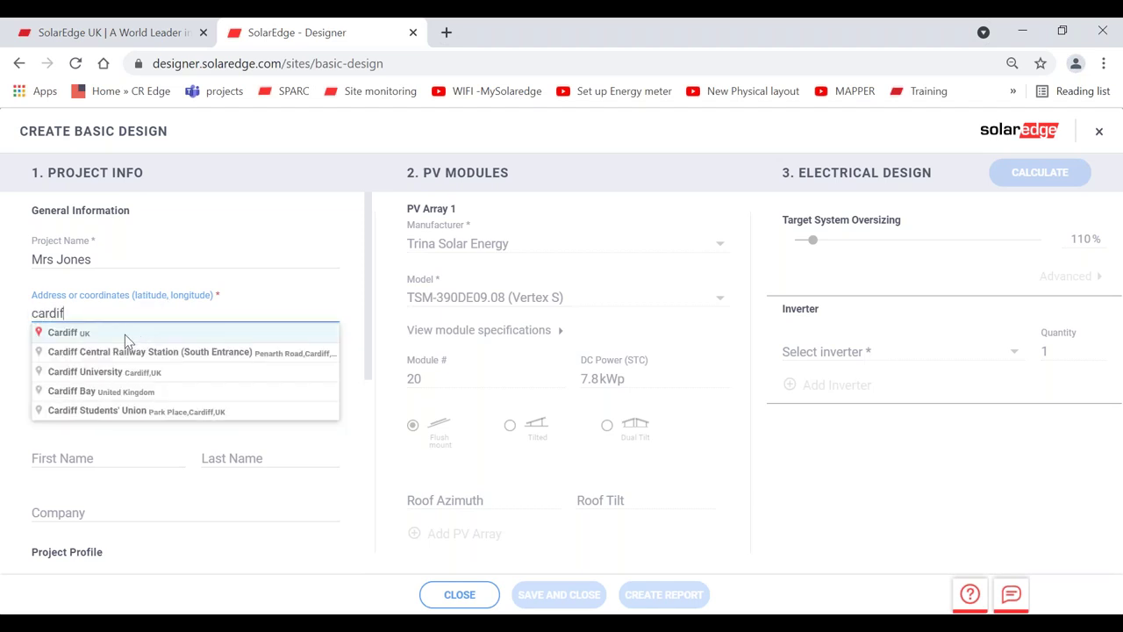
{"action": "left_click", "coordinate": [125, 335]}
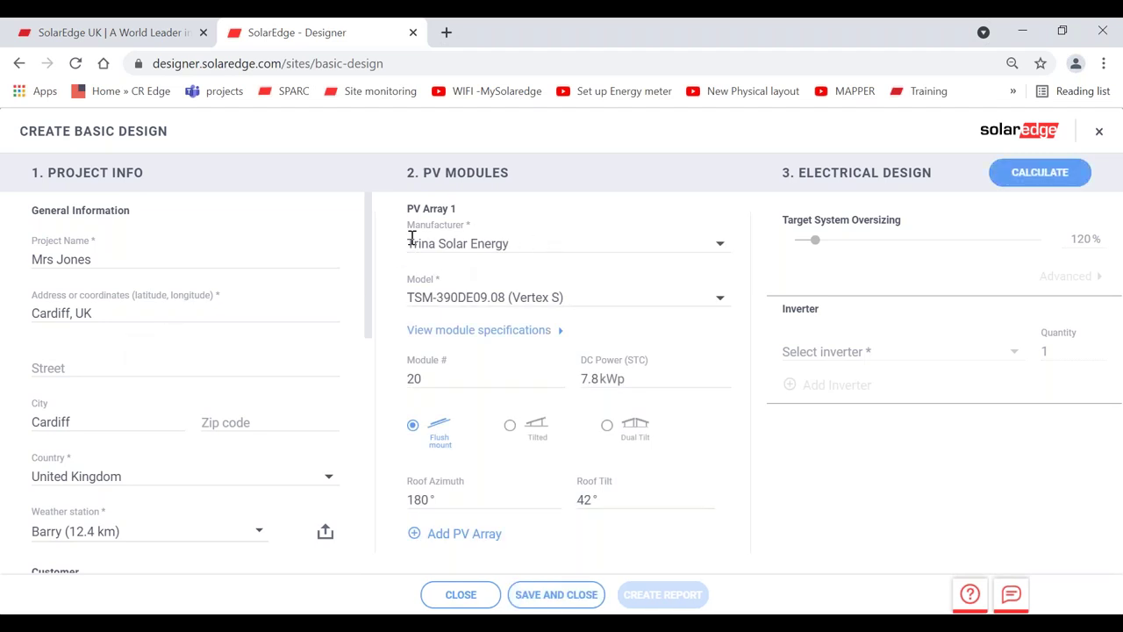
- Set the module manufacturer to LG Electronics Inc
{"action": "left_click", "coordinate": [532, 243]}
{"action": "left_click_drag", "start_coordinate": [729, 263], "coordinate": [729, 260]}
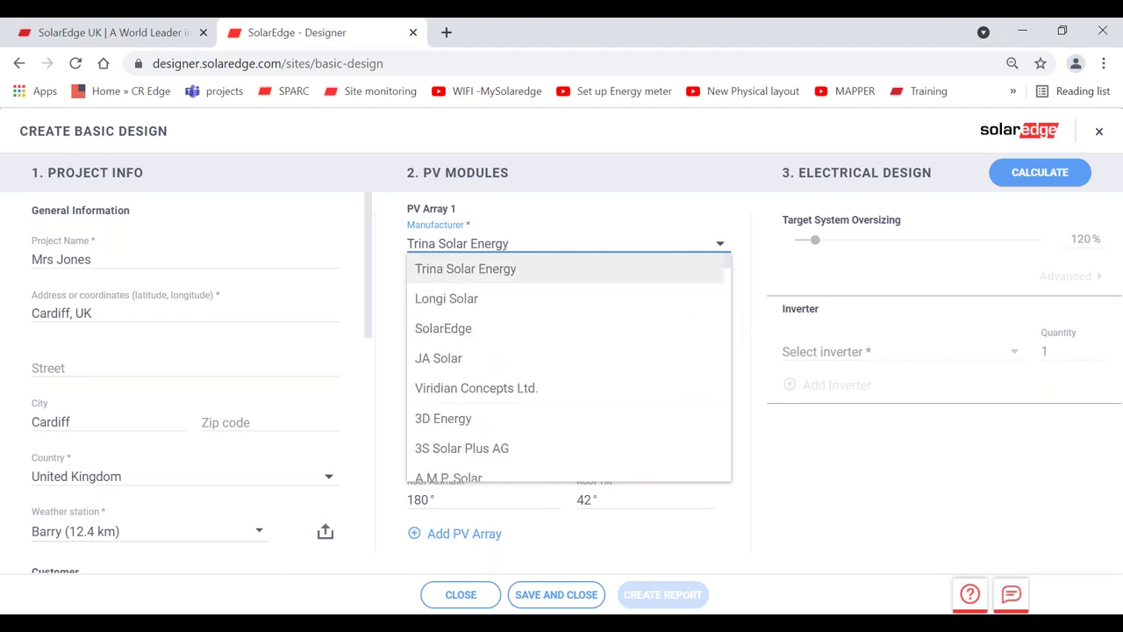
{"action": "left_click", "coordinate": [622, 240]}
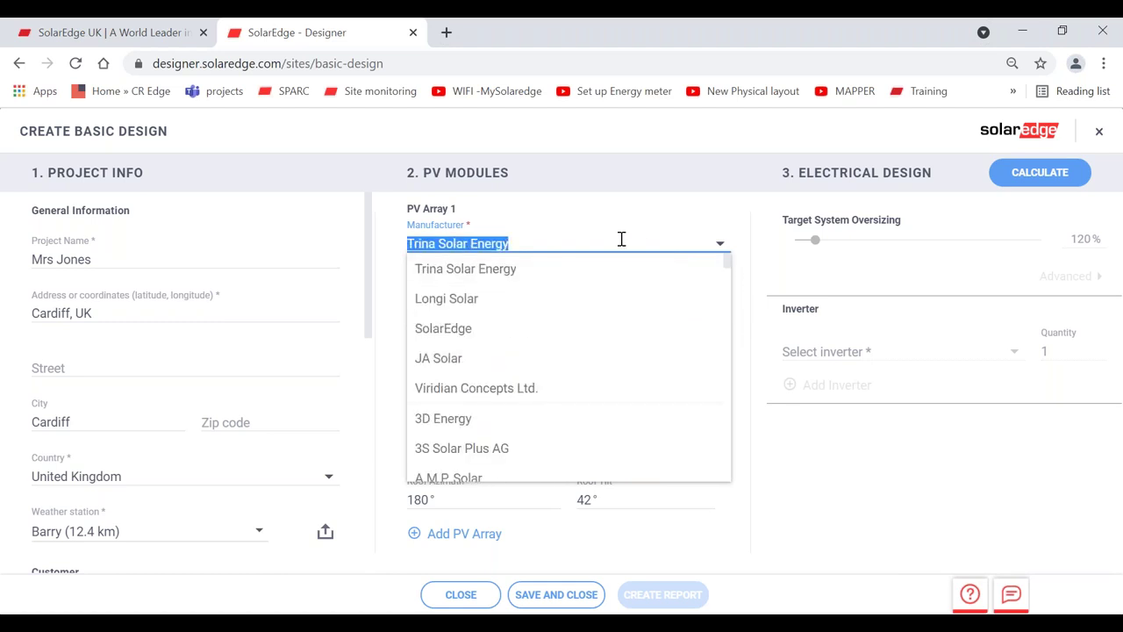
{"action": "type", "text": "lg"}
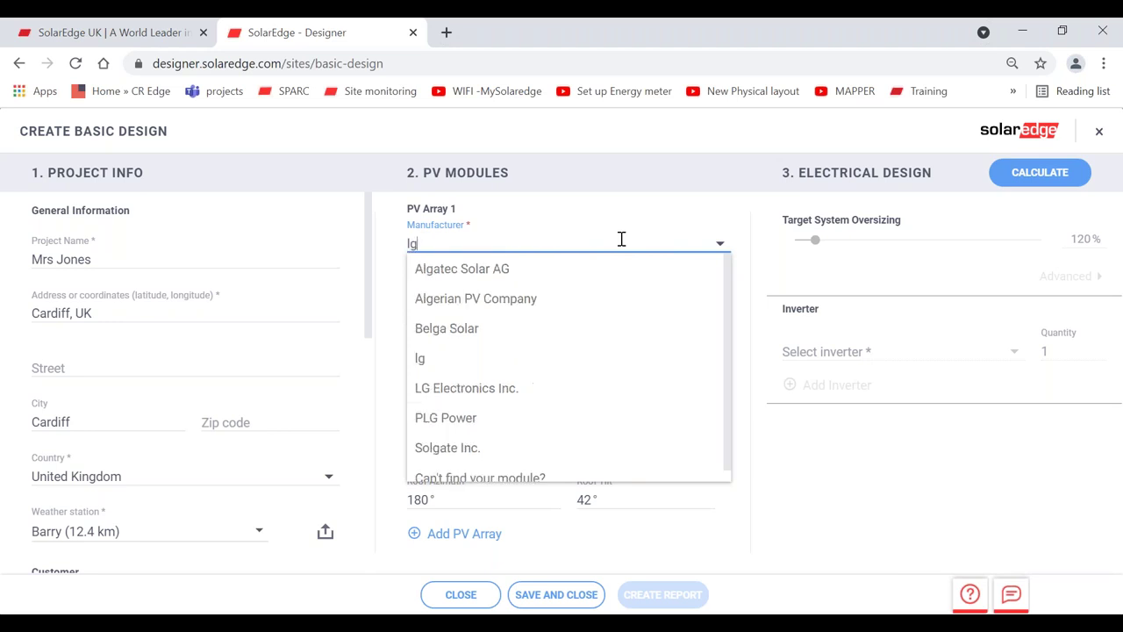
{"action": "left_click", "coordinate": [490, 388]}
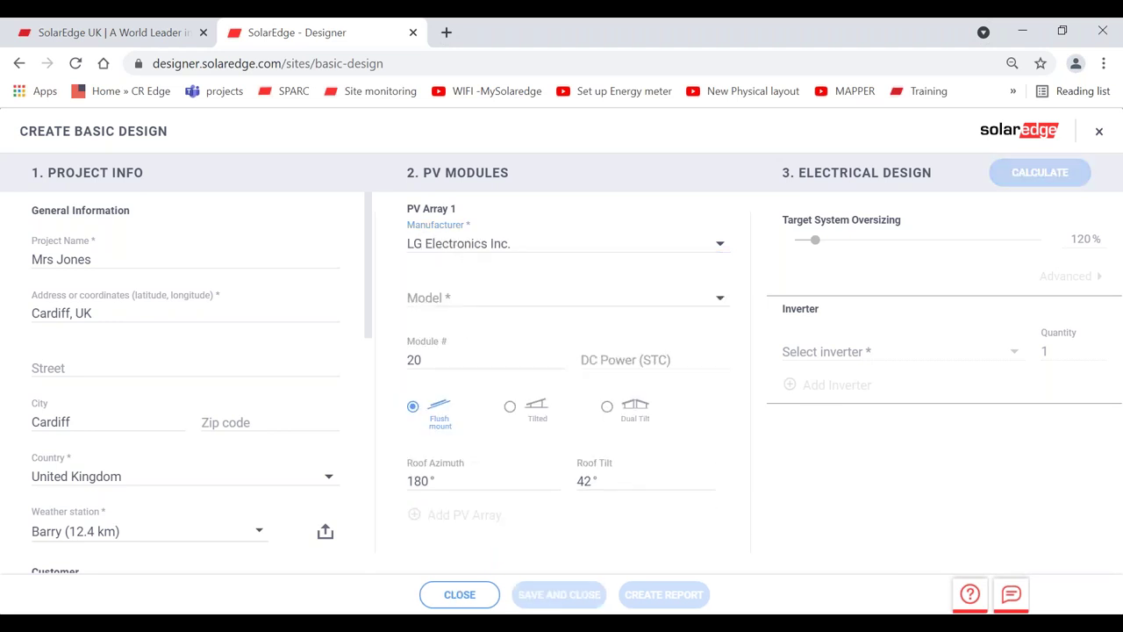
- Select the LG350N1C-V5 (Neon 2) module model, giving 20 modules at 7 kWp
{"action": "left_click", "coordinate": [569, 291]}
{"action": "left_click_drag", "start_coordinate": [727, 316], "coordinate": [727, 316]}
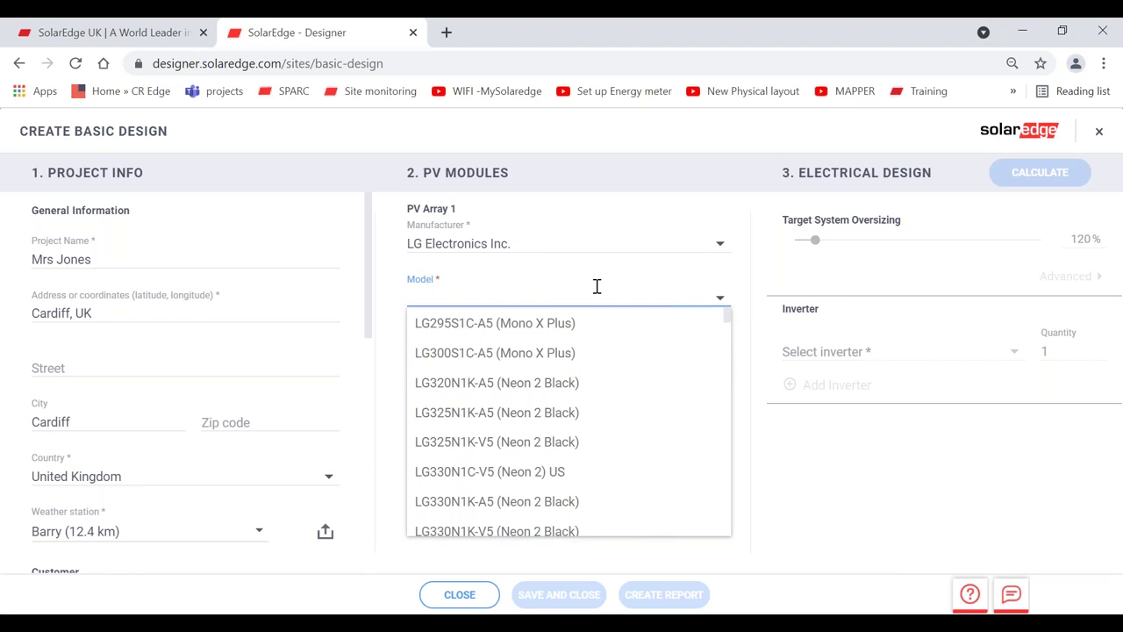
{"action": "type", "text": "350"}
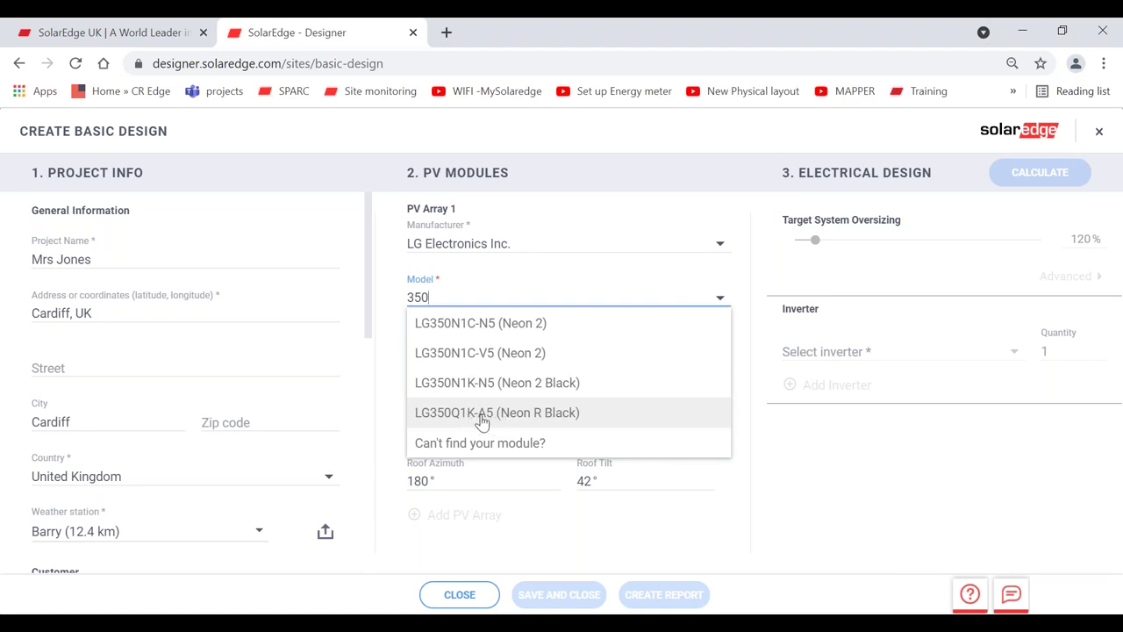
{"action": "left_click", "coordinate": [485, 353]}
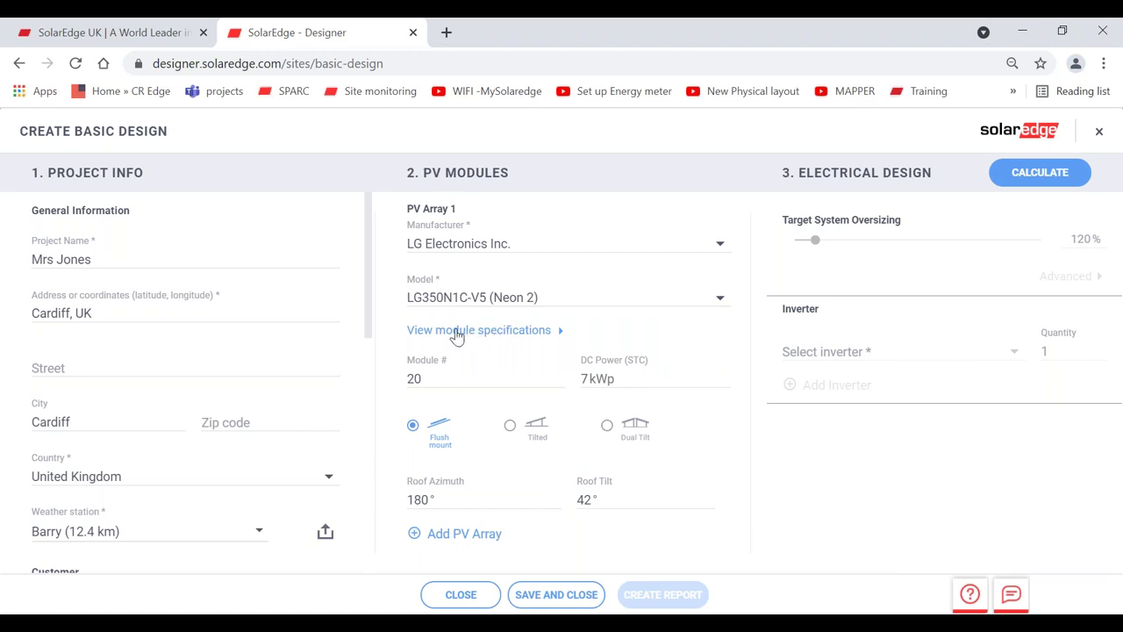
{"action": "left_click", "coordinate": [455, 334]}
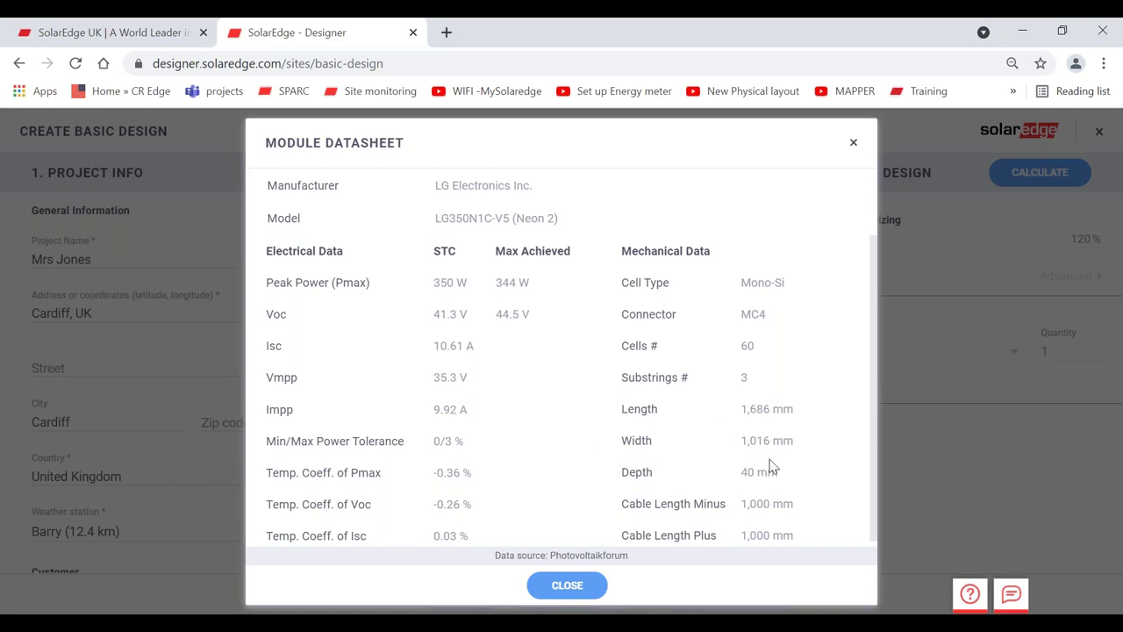
{"action": "left_click", "coordinate": [854, 143]}
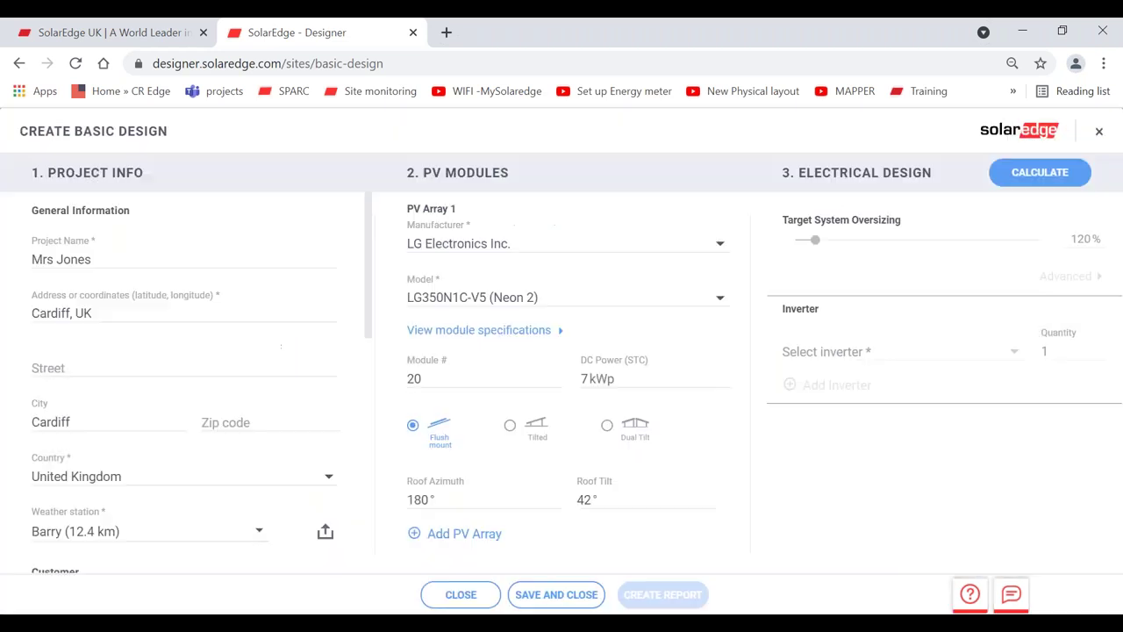
{"action": "left_click", "coordinate": [543, 298]}
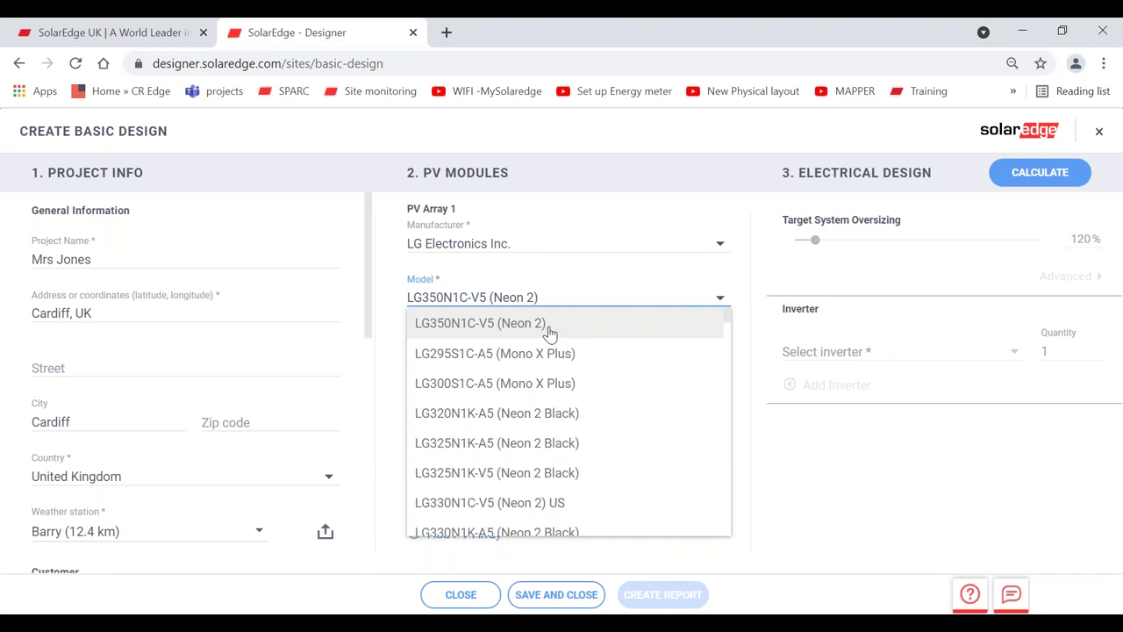
- Keep the LG350N1C-V5 model, cut the module count from 20 to 12, and keep flush mount
{"action": "left_click", "coordinate": [740, 289]}
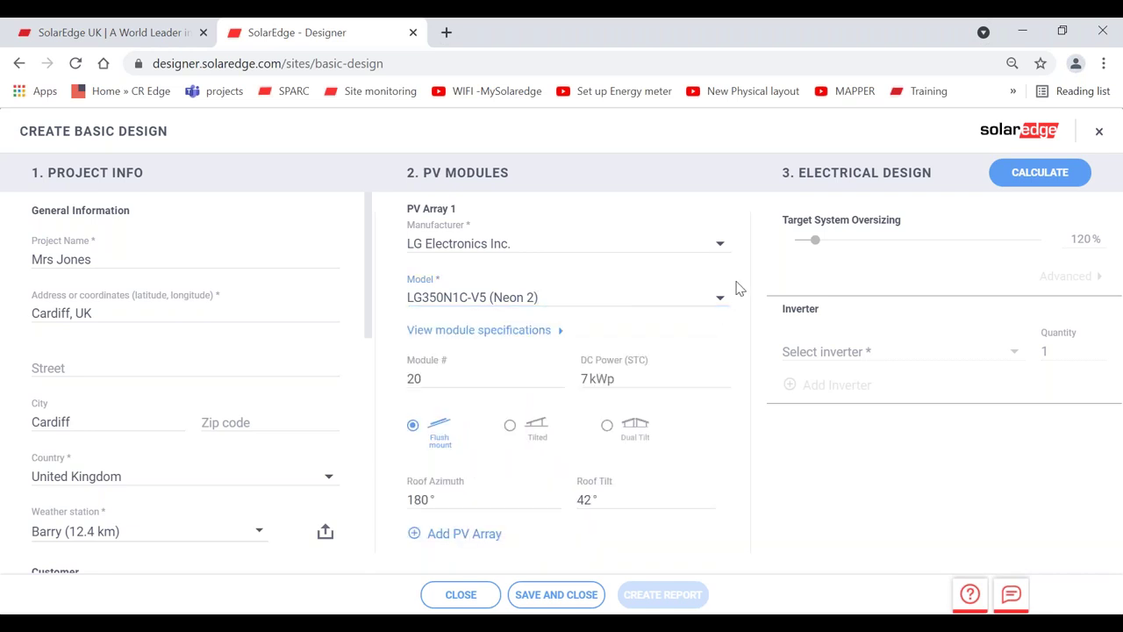
{"action": "left_click", "coordinate": [437, 378]}
{"action": "key", "text": "BackSpace"}
{"action": "key", "text": "BackSpace"}
{"action": "type", "text": "12"}
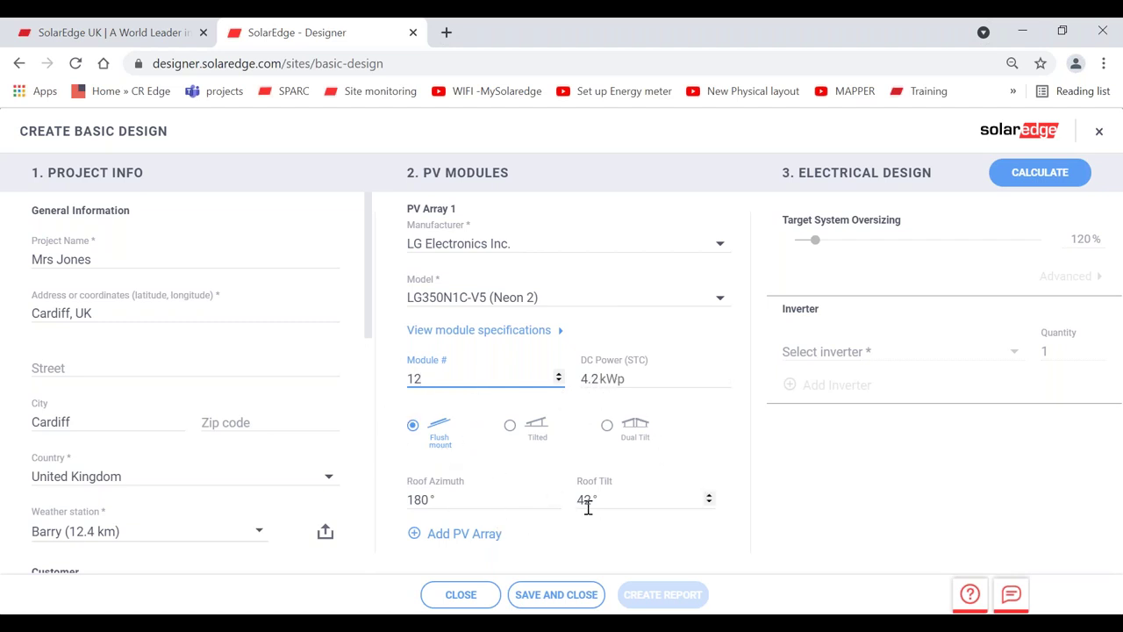
{"action": "left_click", "coordinate": [411, 425]}
- Calculate, compare 3PH and 1PH suggestions, and recalculate for a single-phase SE3500H with P401 optimizers
{"action": "left_click", "coordinate": [1028, 182]}
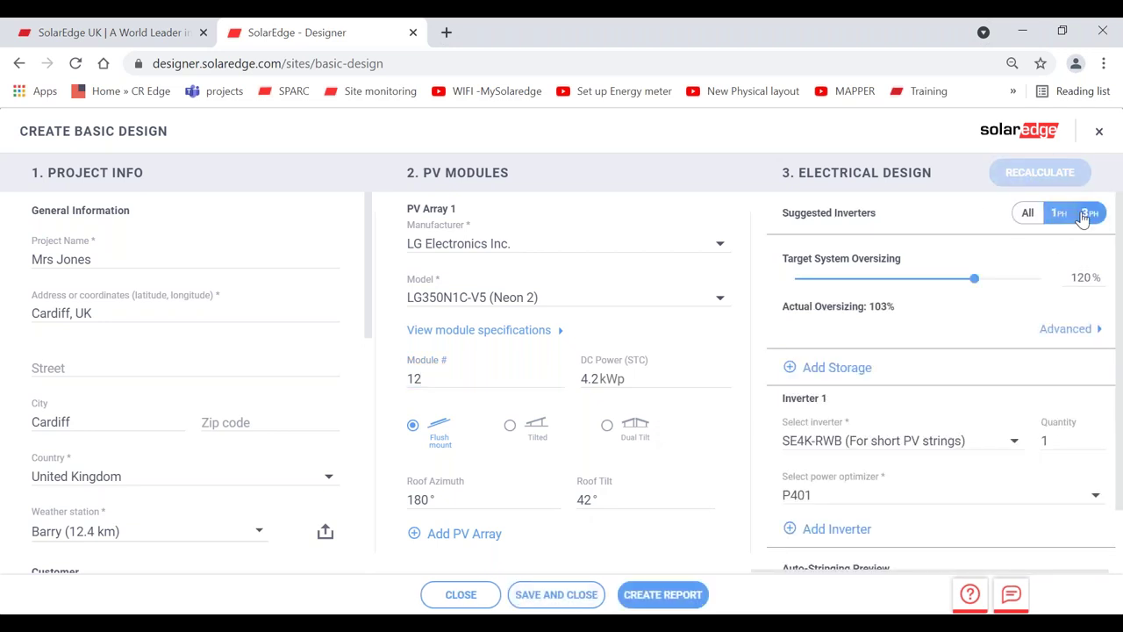
{"action": "left_click", "coordinate": [1057, 218]}
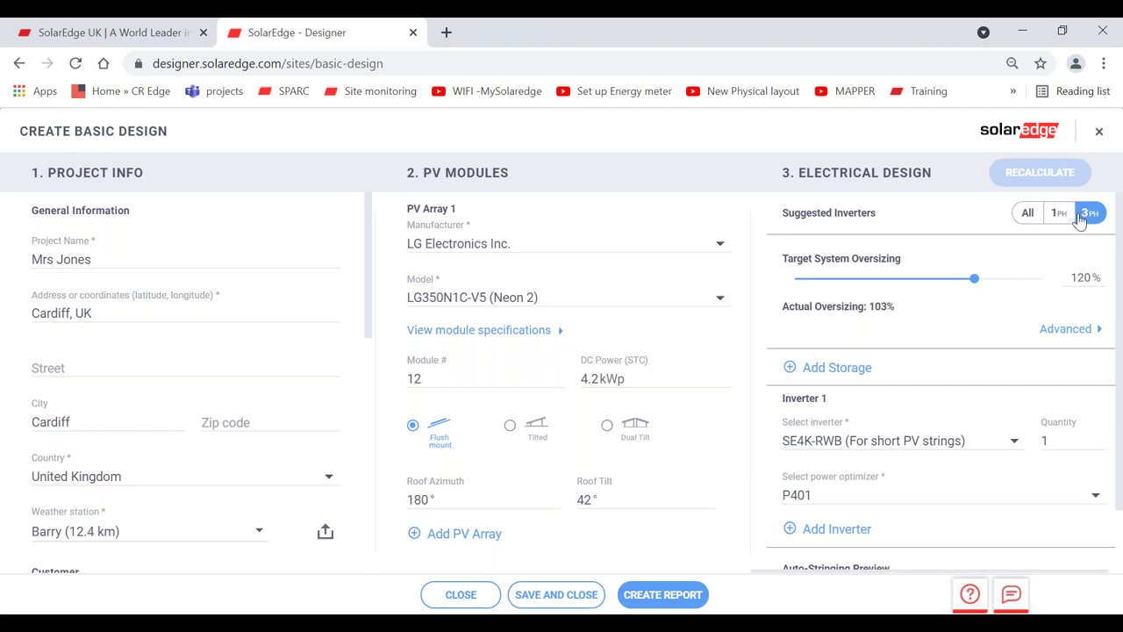
{"action": "left_click", "coordinate": [1063, 220]}
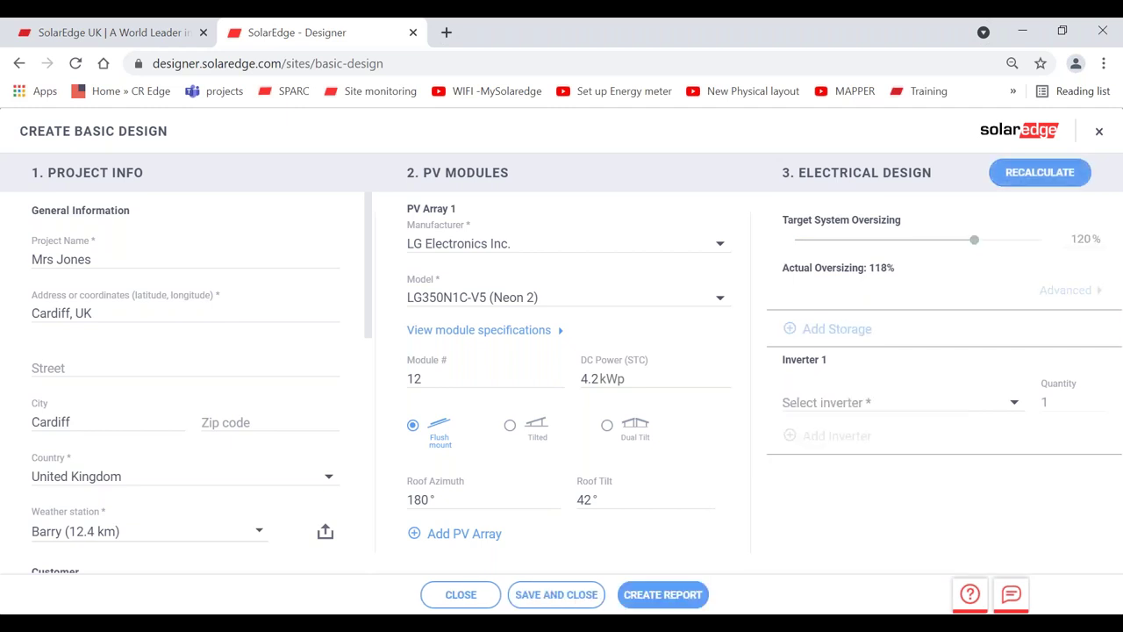
{"action": "left_click", "coordinate": [1038, 178]}
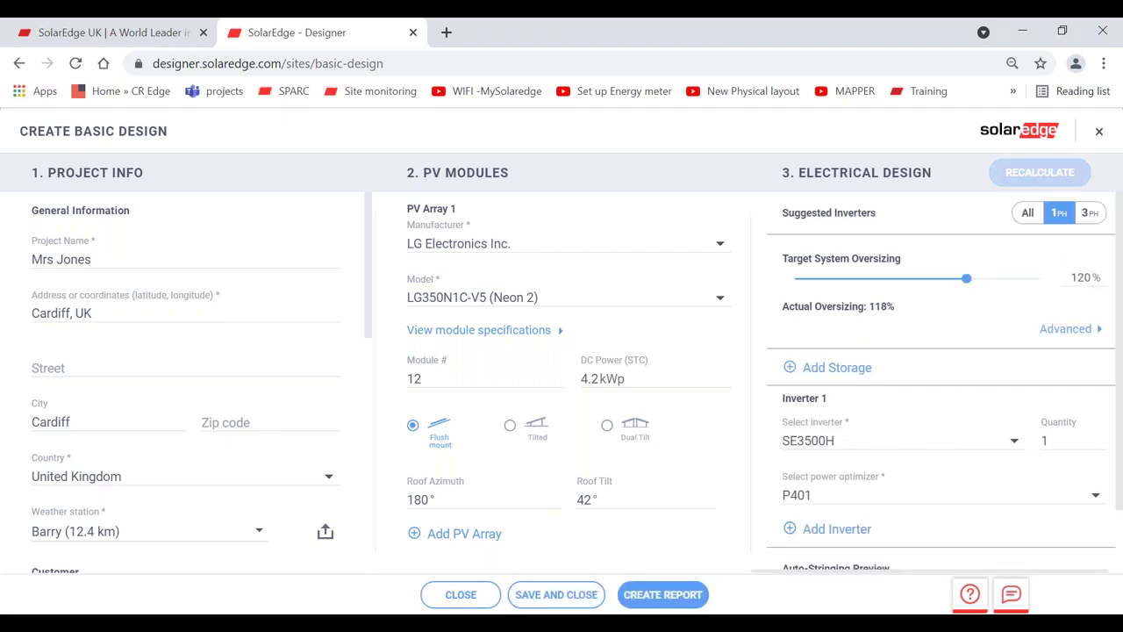
- Switch the power optimizer to P404, giving one string of 12 x P404 on the SE3500H
{"action": "scroll", "coordinate": [893, 400], "scroll_direction": "down", "scroll_amount": 2}
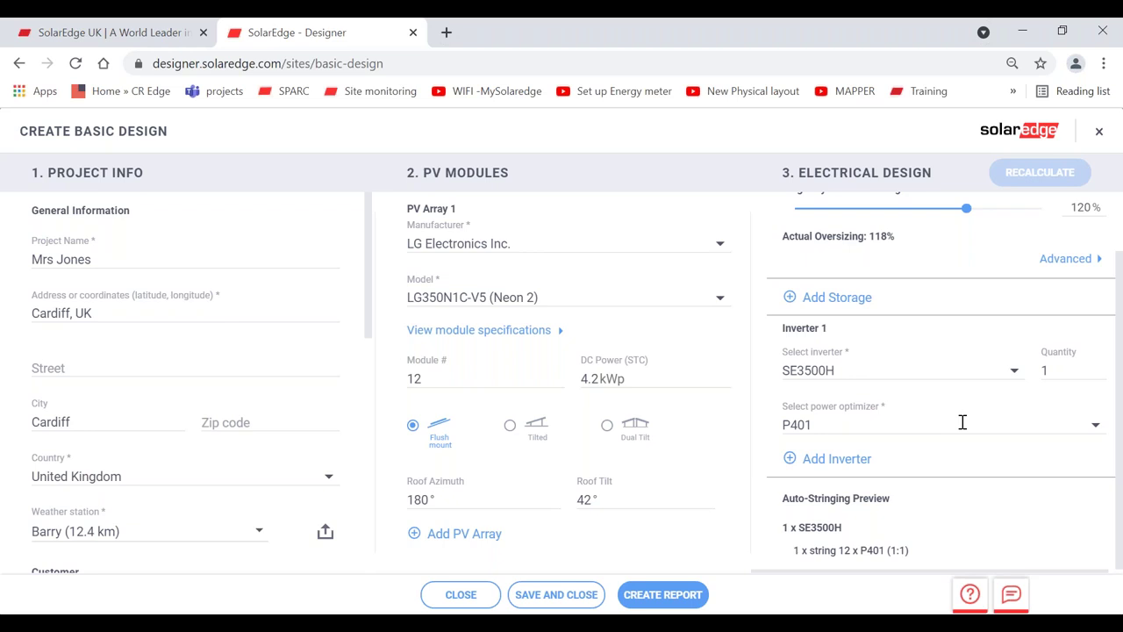
{"action": "left_click", "coordinate": [1093, 424]}
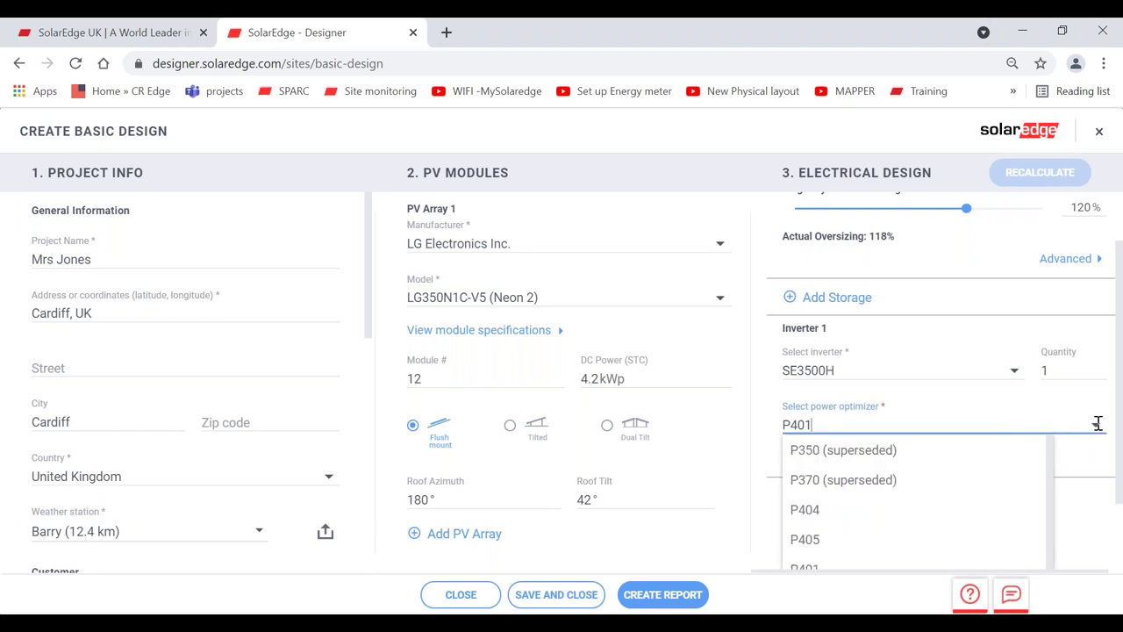
{"action": "scroll", "coordinate": [1121, 406], "scroll_direction": "down", "scroll_amount": 1}
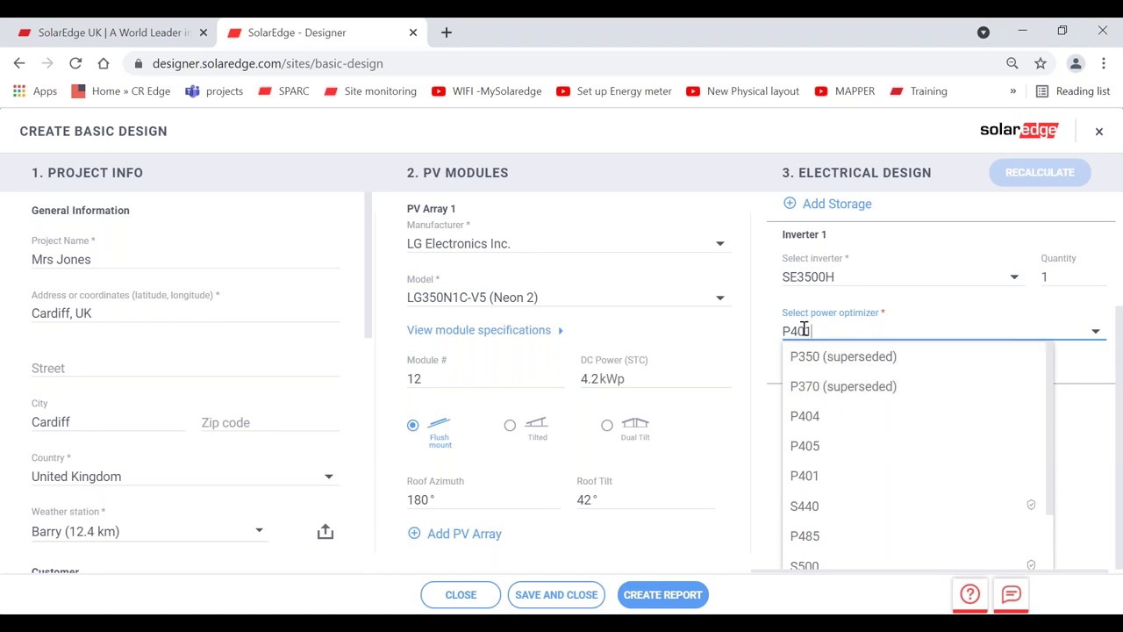
{"action": "type", "text": "1"}
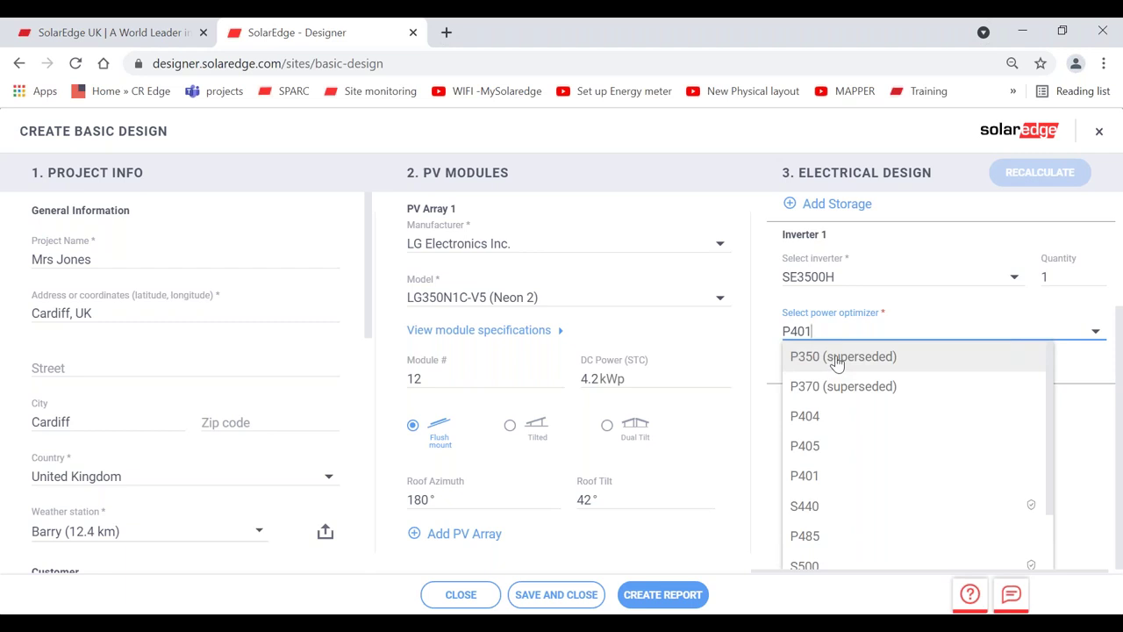
{"action": "left_click", "coordinate": [841, 420]}
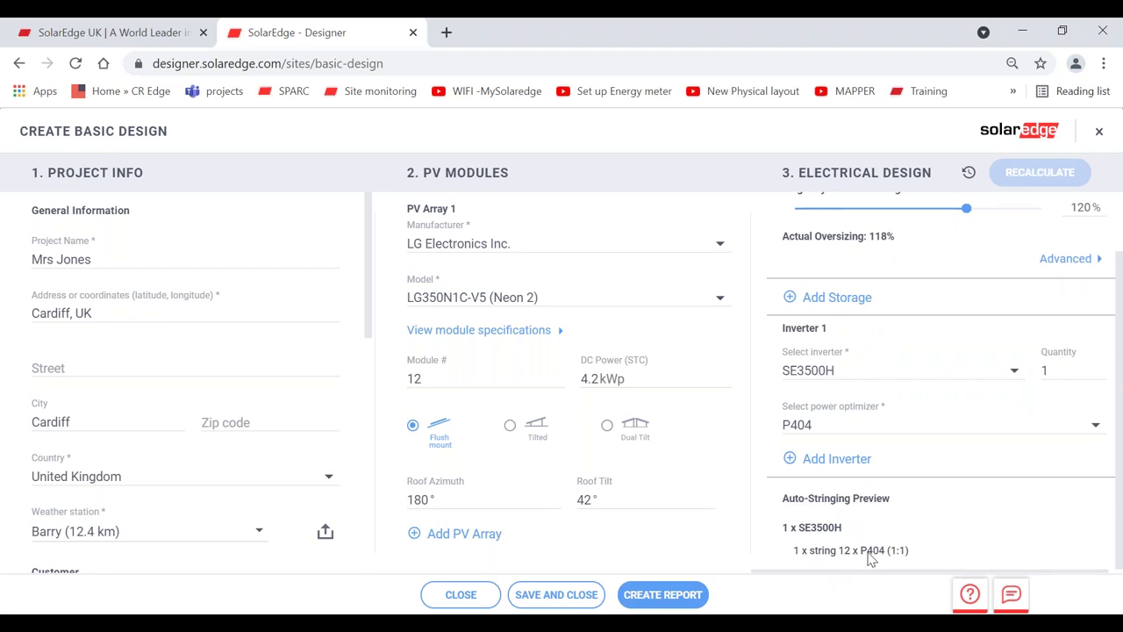
- Change the array's modules to SunPower SPR-MAX3-400
{"action": "left_click", "coordinate": [529, 245]}
{"action": "left_click", "coordinate": [520, 239]}
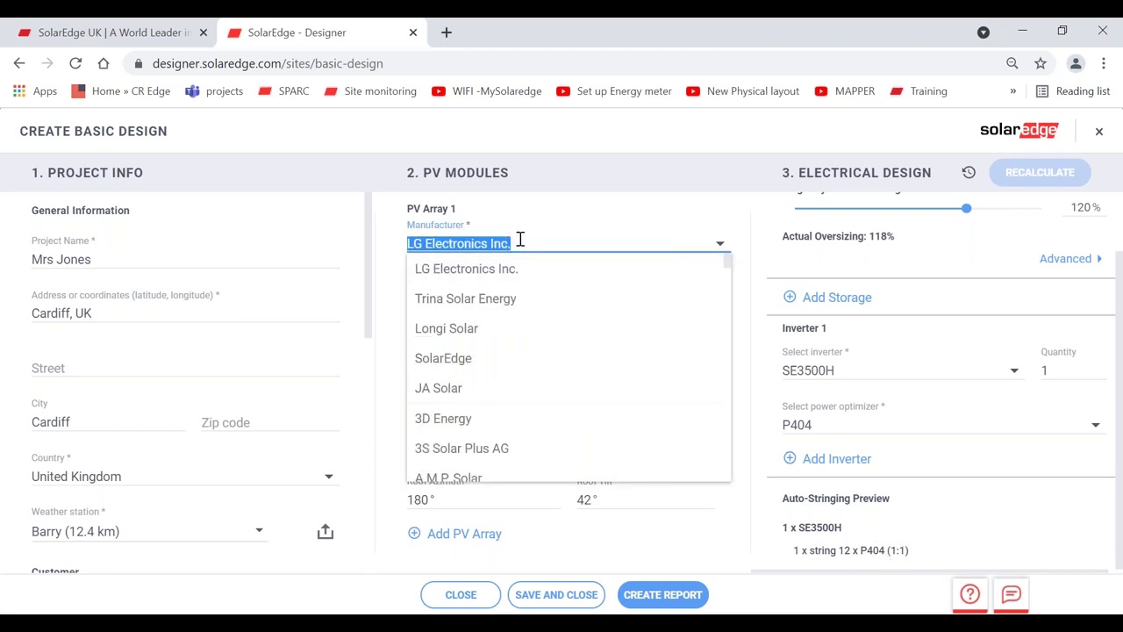
{"action": "type", "text": "sunpo"}
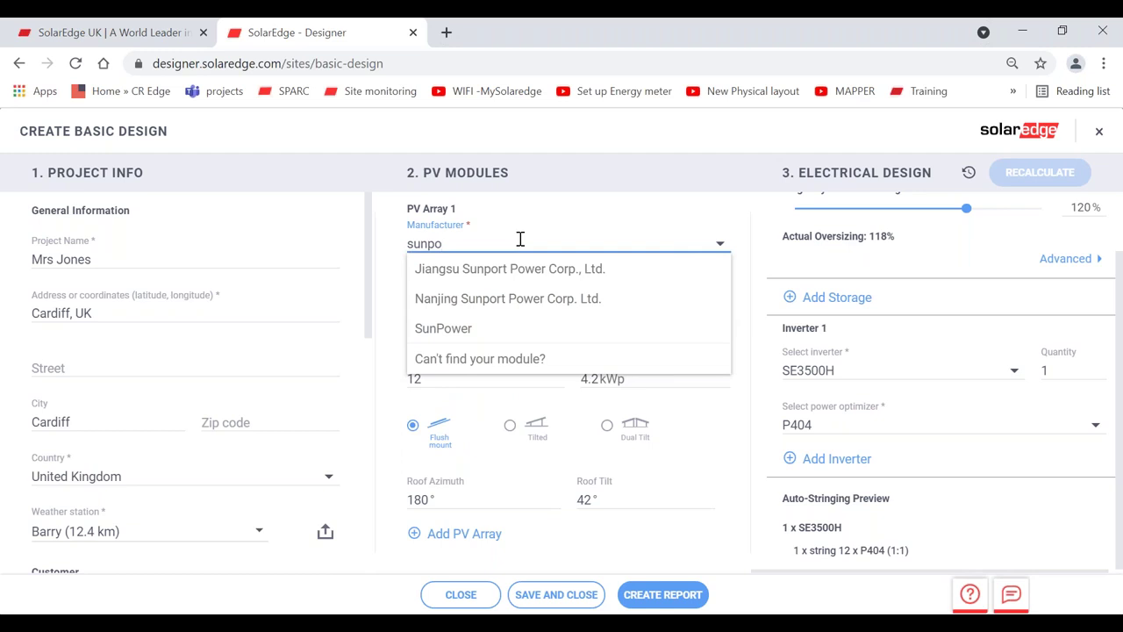
{"action": "left_click", "coordinate": [516, 326]}
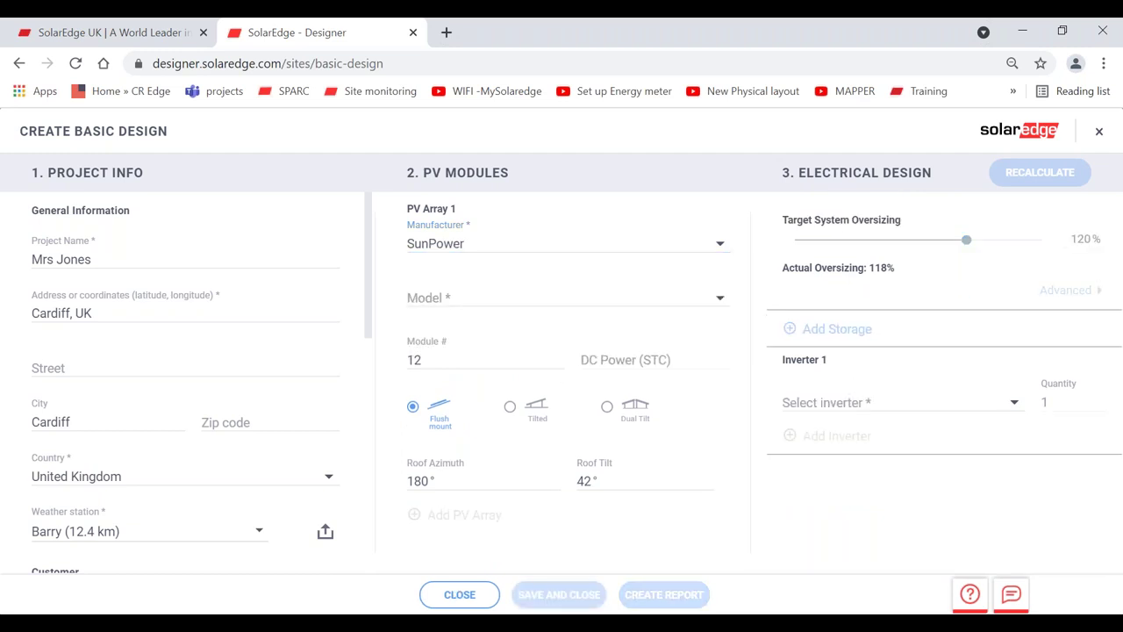
{"action": "left_click", "coordinate": [555, 296]}
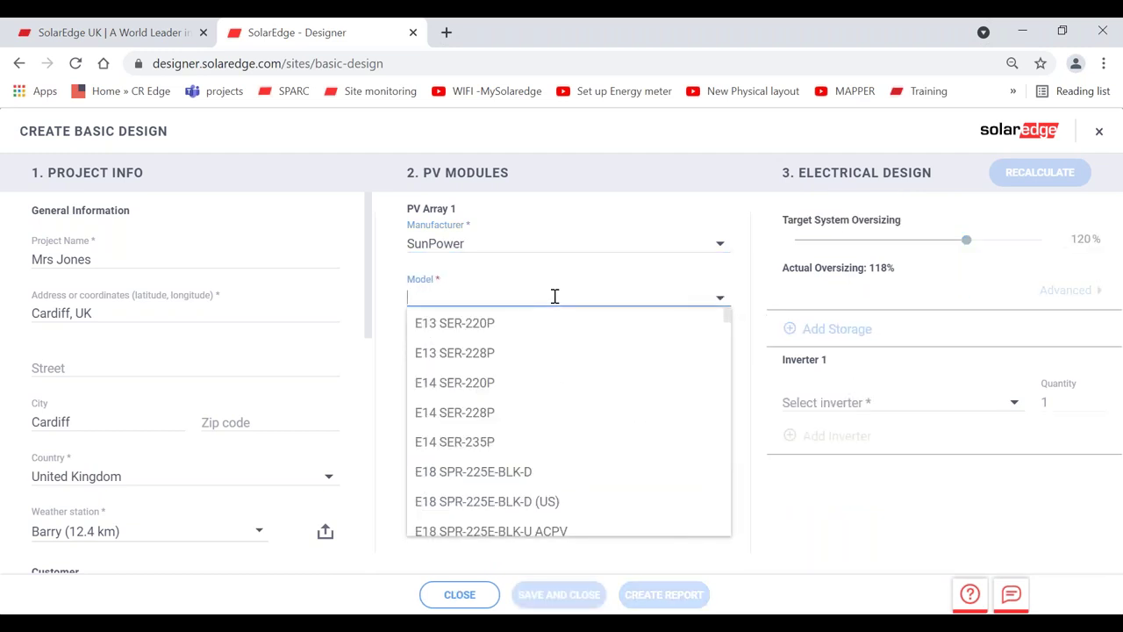
{"action": "type", "text": "400"}
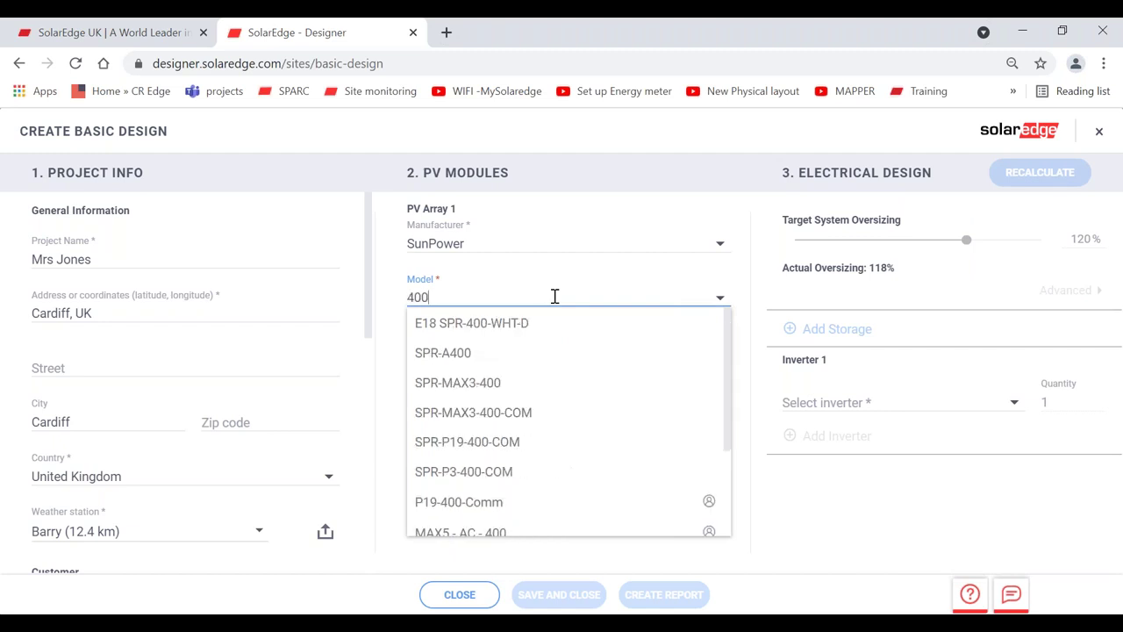
{"action": "left_click", "coordinate": [514, 388]}
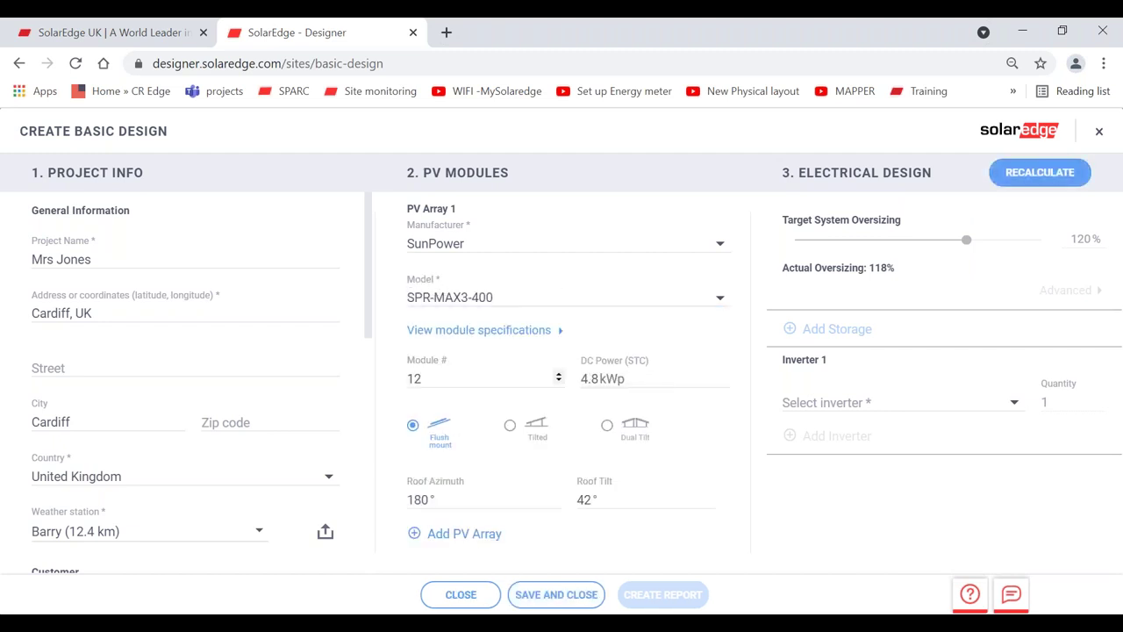
- Set the module count to 14, totalling 5.6 kWp
{"action": "left_click", "coordinate": [447, 377]}
{"action": "key", "text": "BackSpace"}
{"action": "type", "text": "4"}
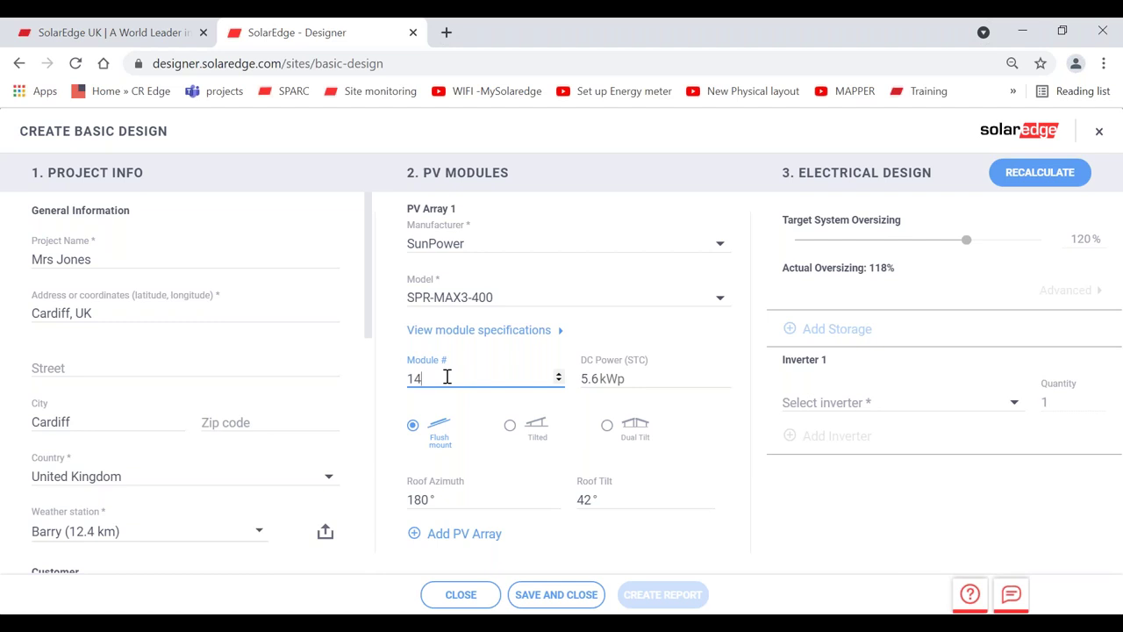
- Recalculate to one SE5000H with a 14 x P405 string, keep P405 optimizers, and close
{"action": "left_click", "coordinate": [1028, 176]}
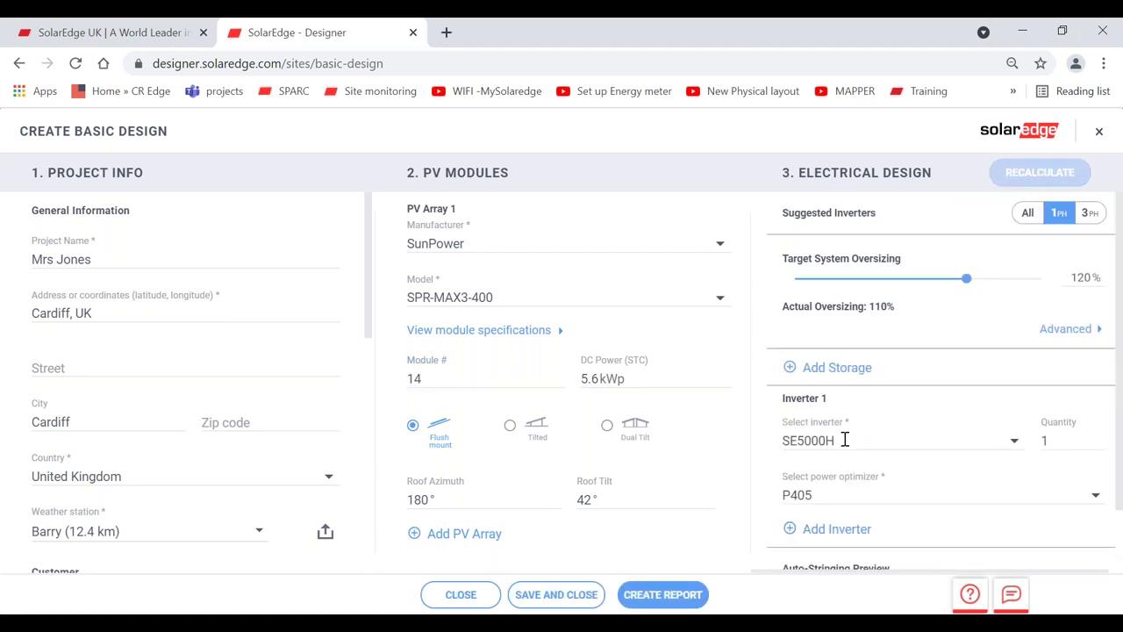
{"action": "scroll", "coordinate": [1121, 428], "scroll_direction": "down", "scroll_amount": 1}
{"action": "scroll", "coordinate": [1120, 427], "scroll_direction": "down", "scroll_amount": 1}
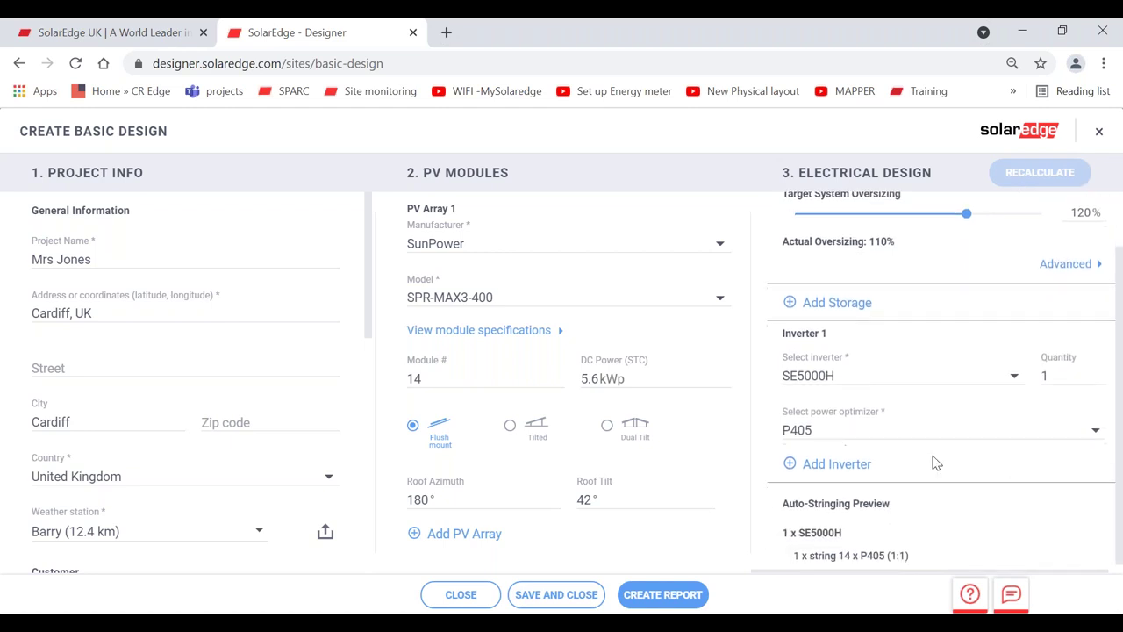
{"action": "left_click", "coordinate": [855, 432]}
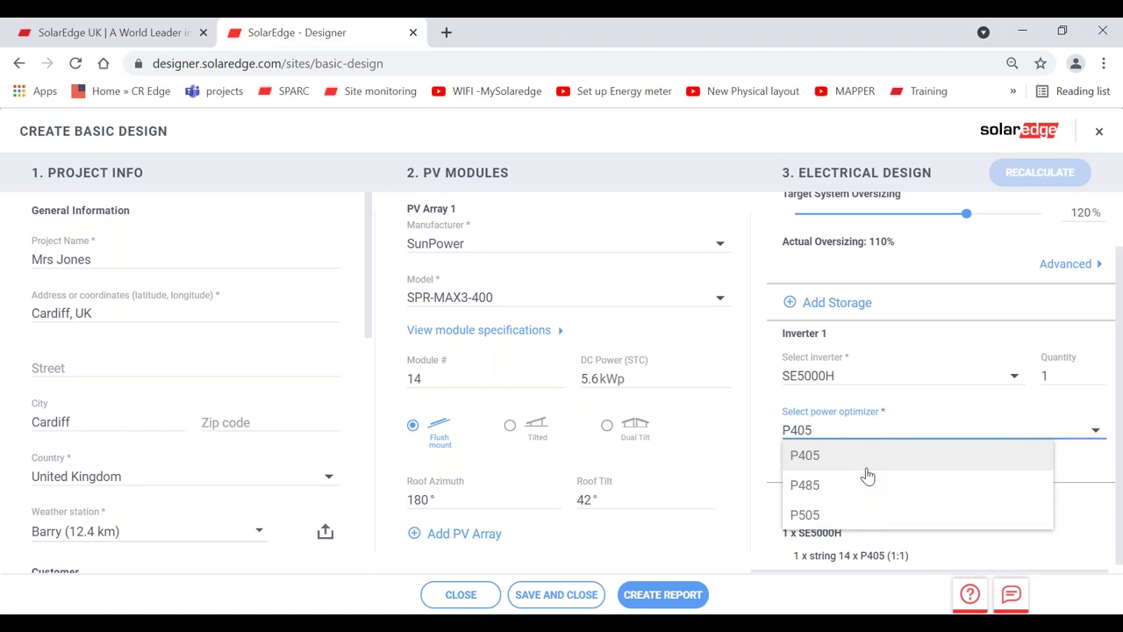
{"action": "left_click", "coordinate": [1068, 461]}
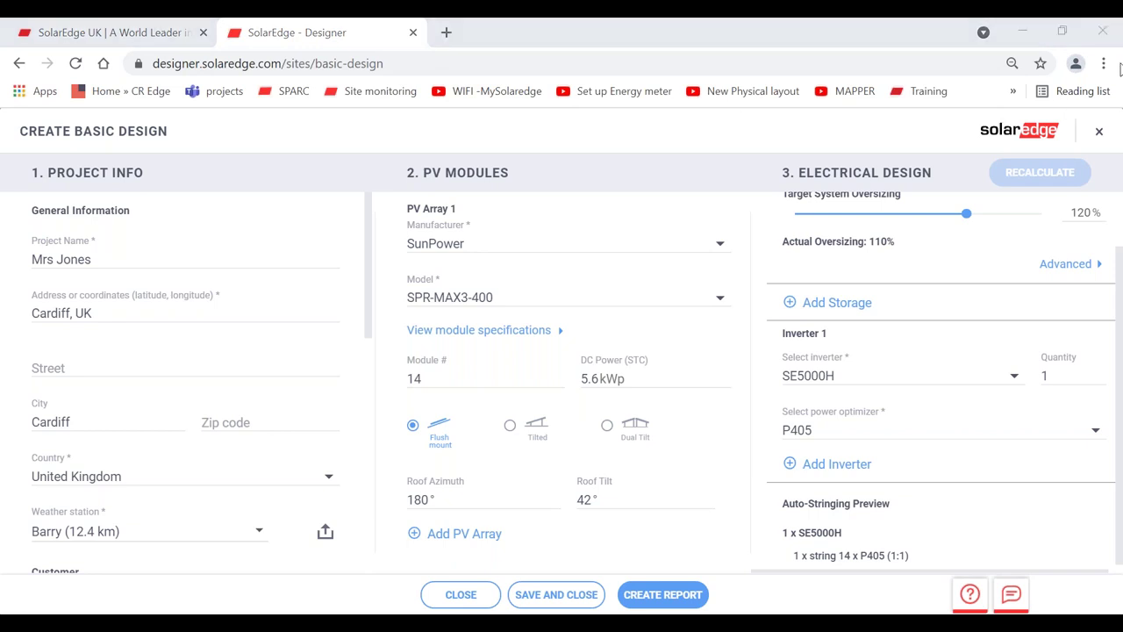
{"action": "left_click", "coordinate": [1099, 131]}
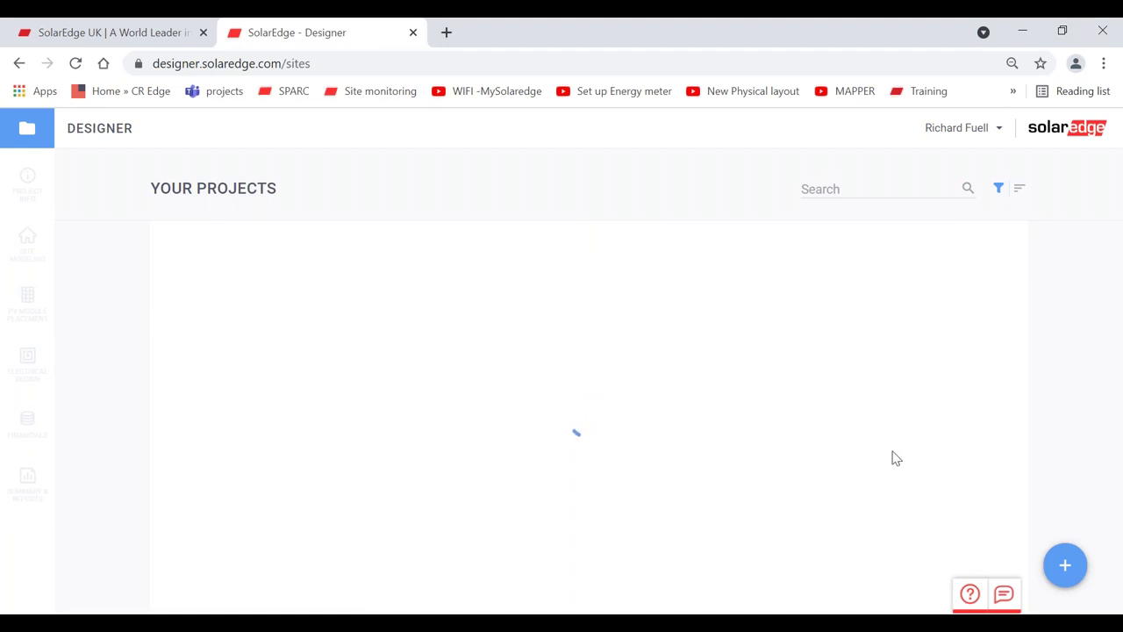
- Start a new residential project named for the customer and pick their postcode's street address suggestion
{"action": "mouse_move", "coordinate": [1050, 565]}
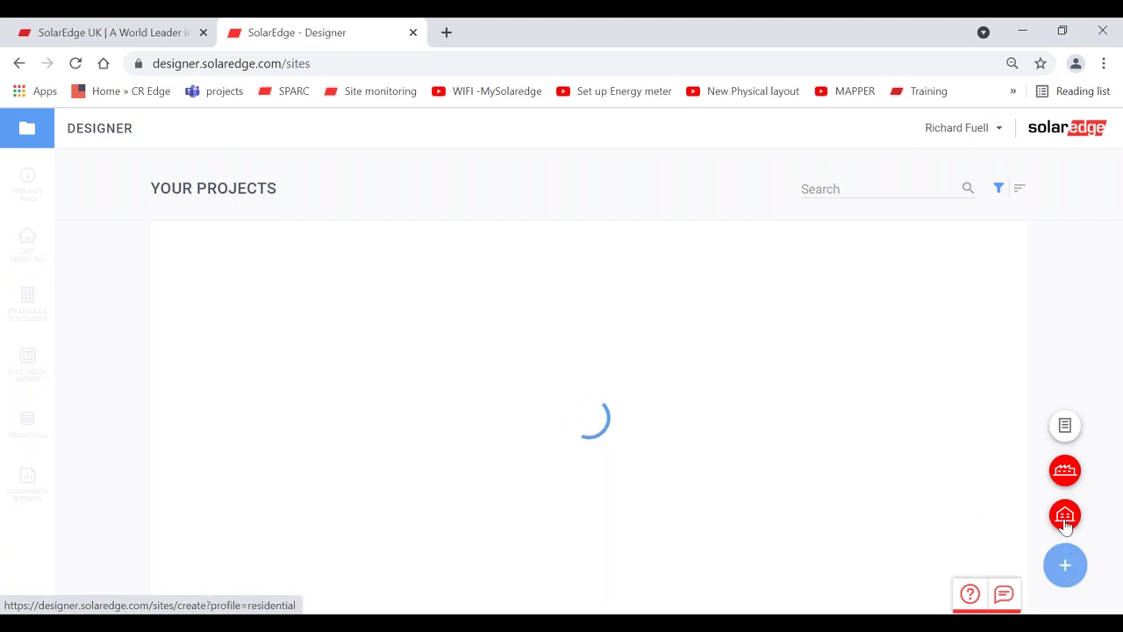
{"action": "left_click", "coordinate": [1065, 516]}
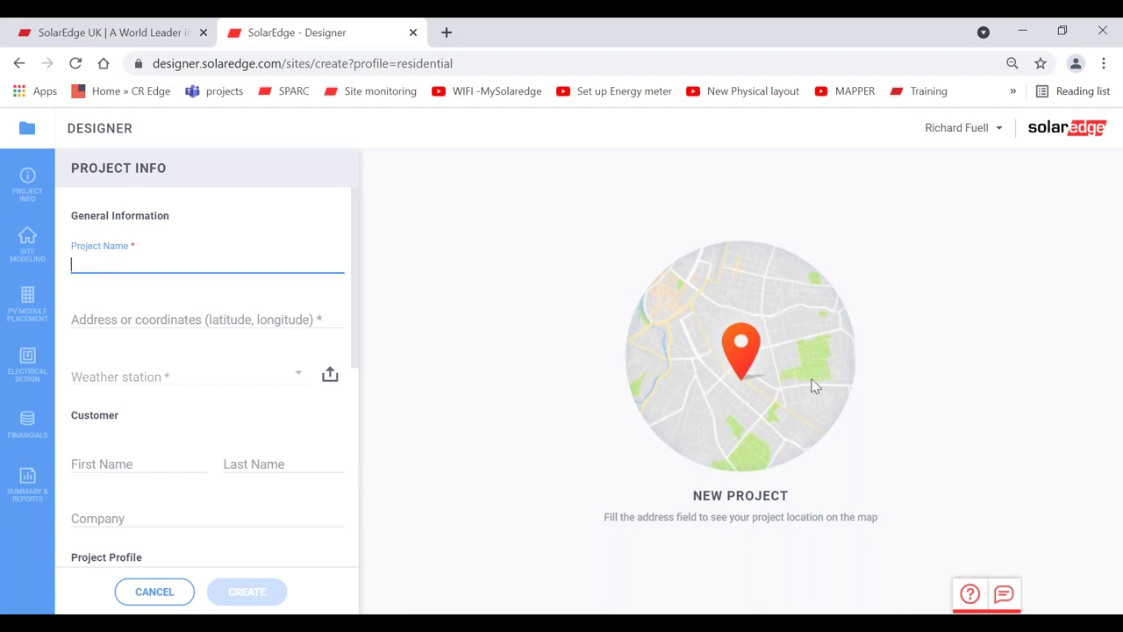
{"action": "type", "text": "Mrs Jones 55"}
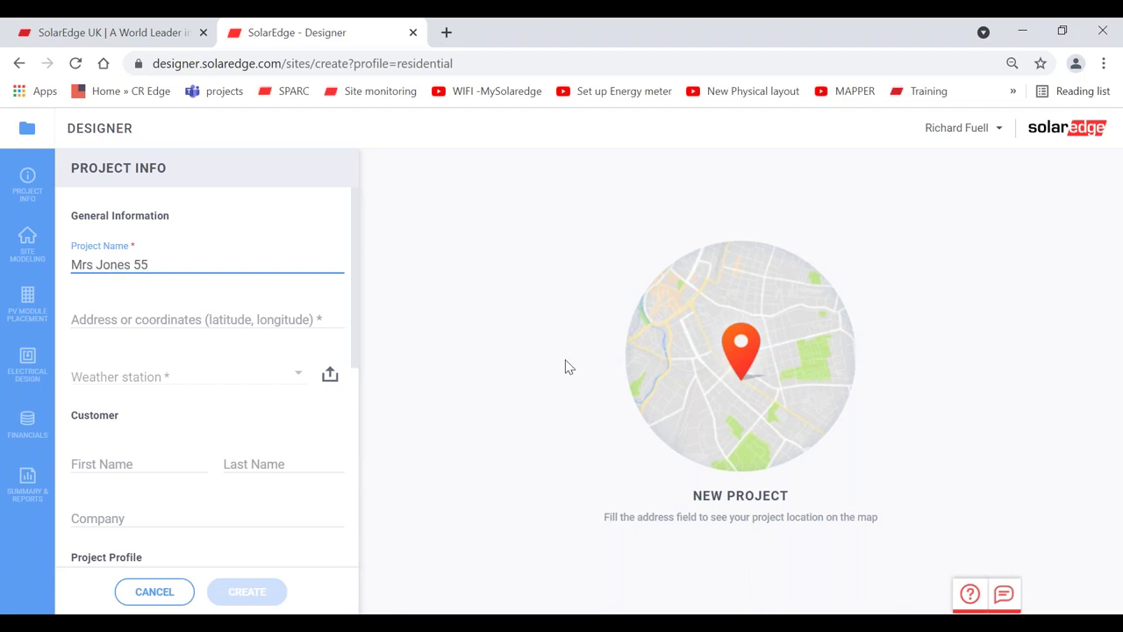
{"action": "left_click", "coordinate": [151, 312]}
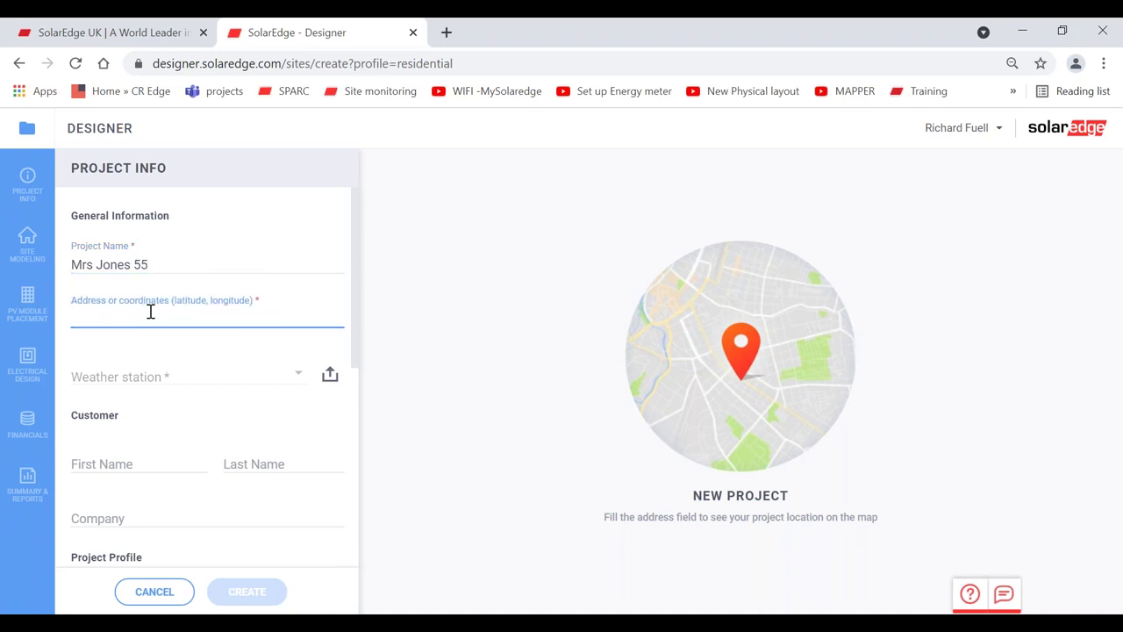
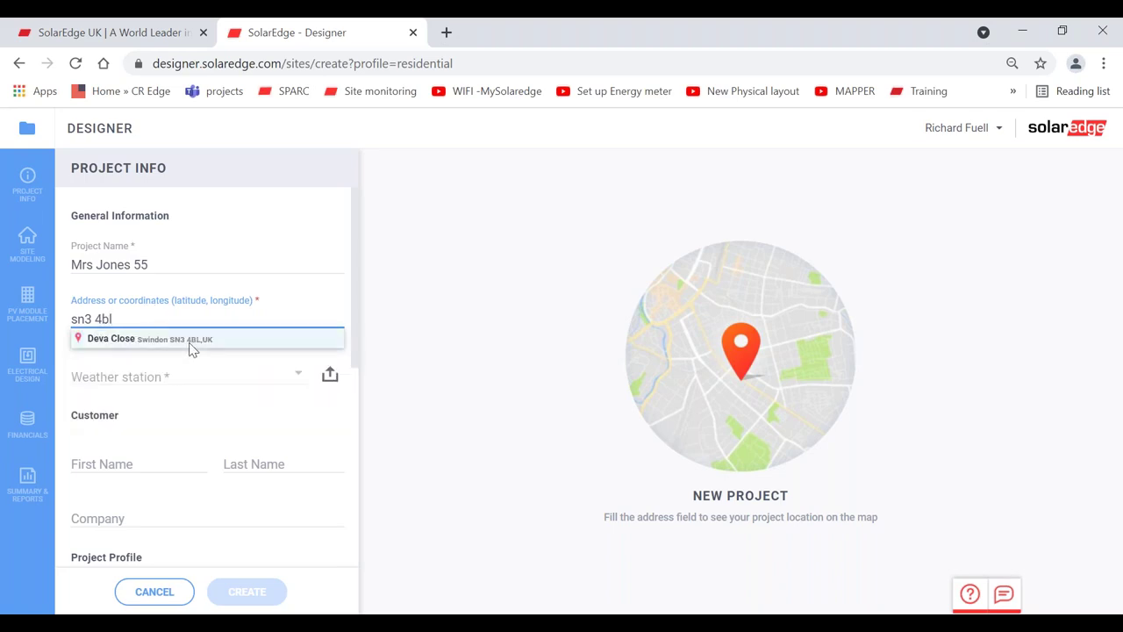
{"action": "left_click", "coordinate": [191, 342]}
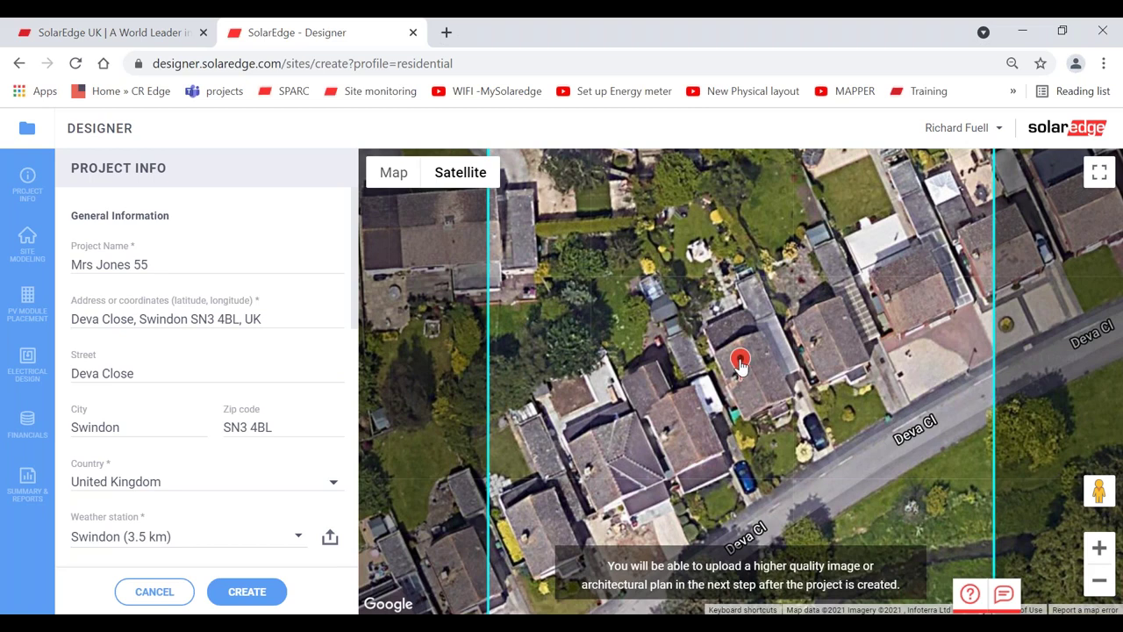
- Drag the location pin between candidate house roofs, zooming the map in and out to check each
{"action": "mouse_move", "coordinate": [740, 367]}
{"action": "left_mouse_down"}
{"action": "mouse_move", "coordinate": [822, 334]}
{"action": "mouse_move", "coordinate": [917, 268]}
{"action": "left_mouse_up"}
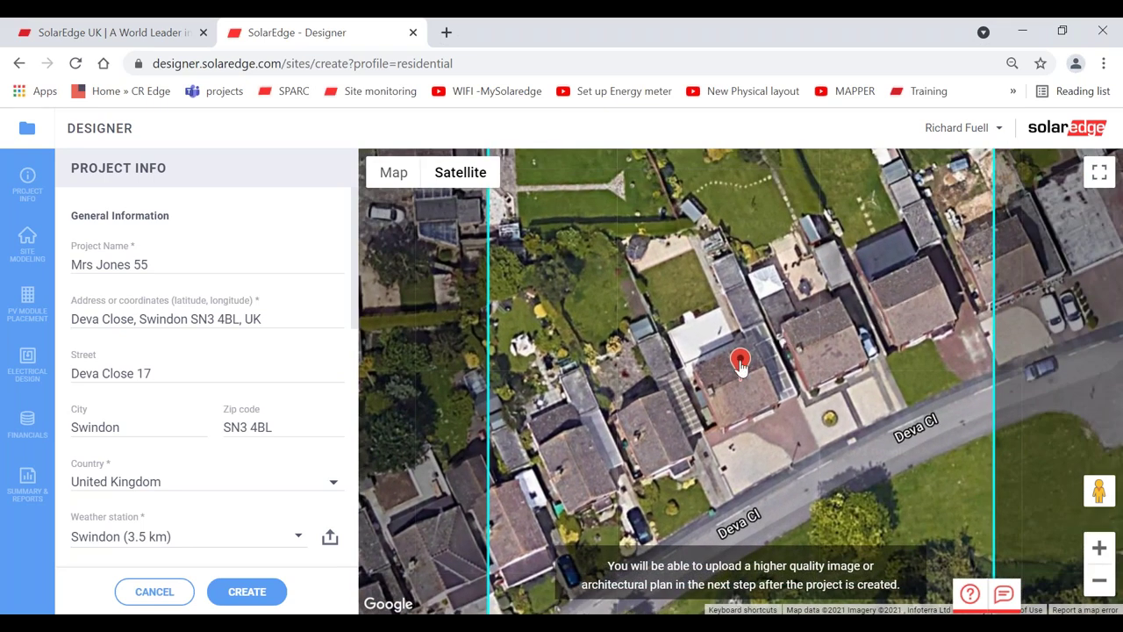
{"action": "left_click_drag", "start_coordinate": [741, 369], "coordinate": [906, 296]}
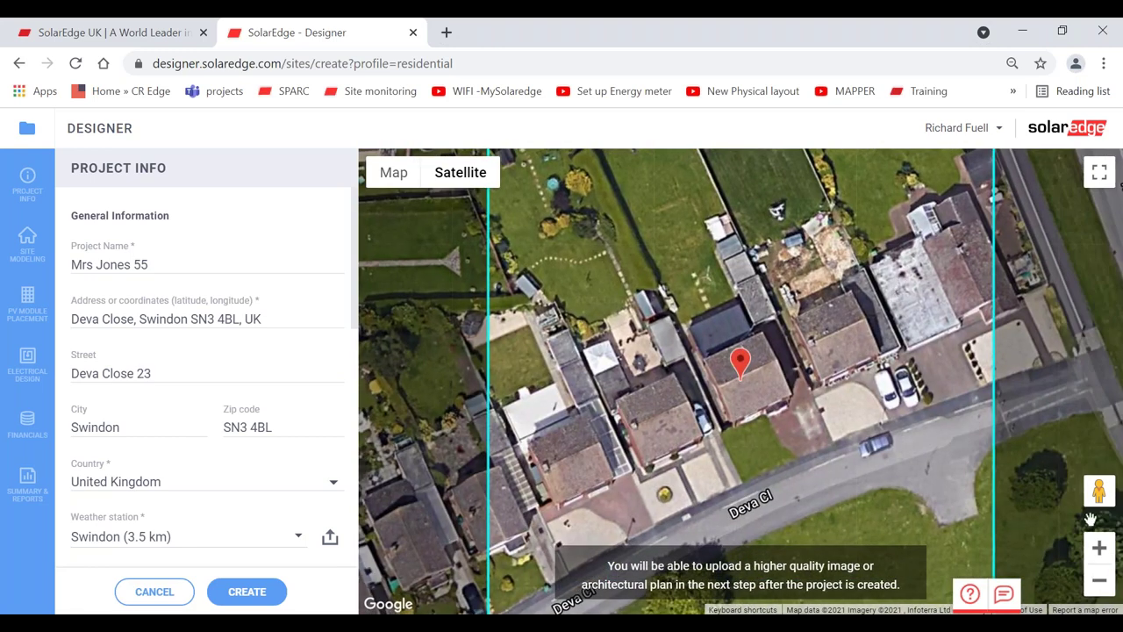
{"action": "left_click", "coordinate": [1100, 583]}
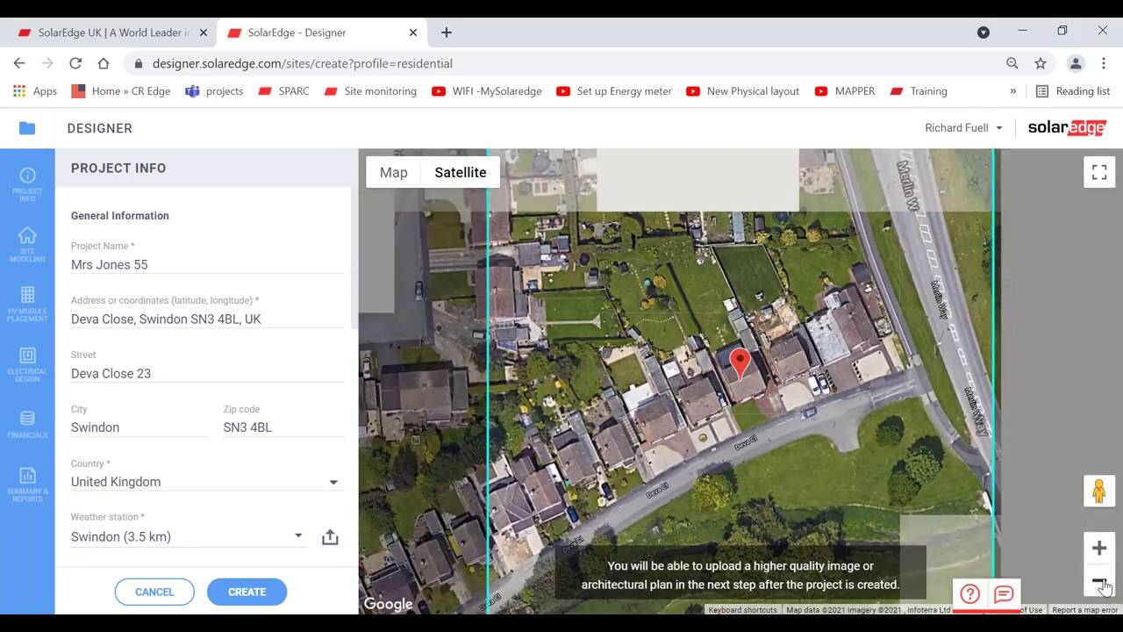
{"action": "left_click", "coordinate": [1101, 547]}
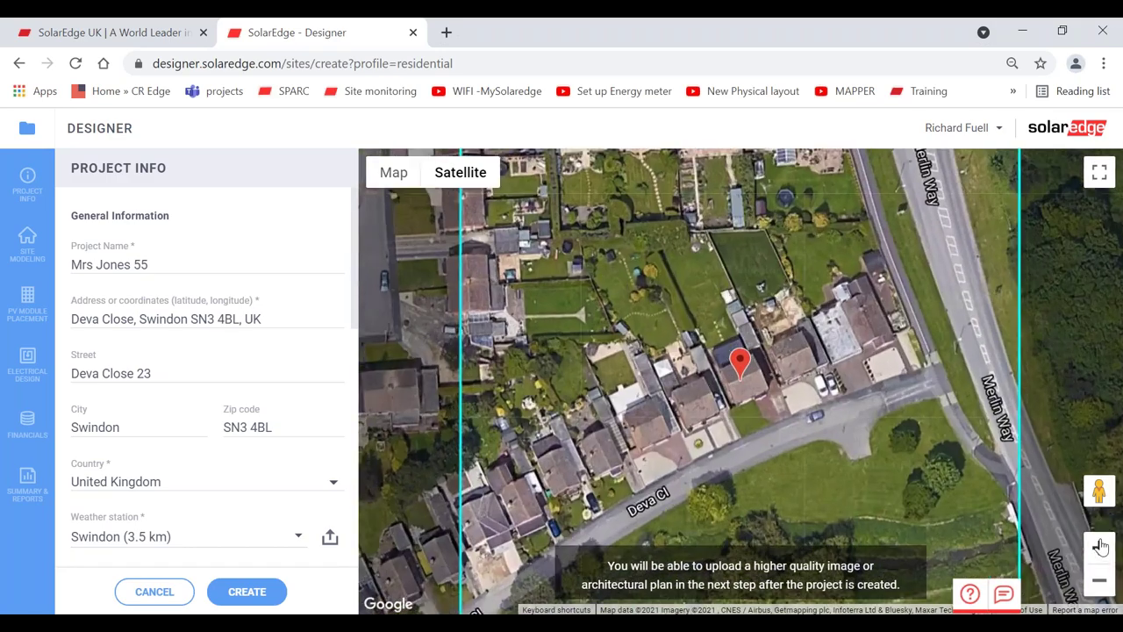
{"action": "left_click", "coordinate": [1102, 547]}
{"action": "left_click", "coordinate": [1102, 583]}
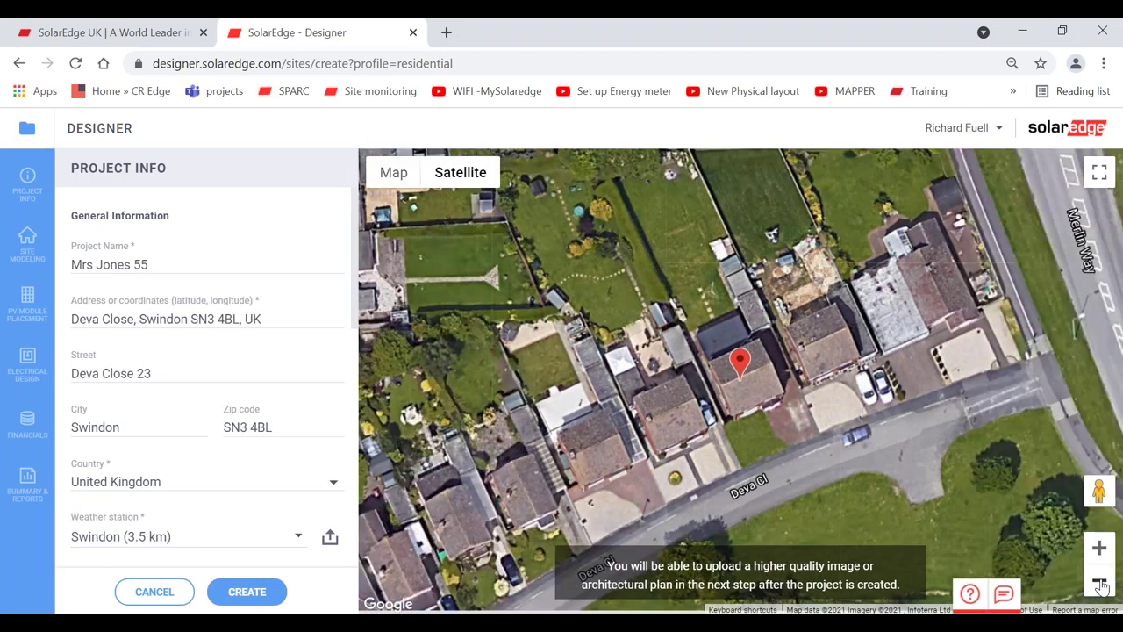
{"action": "left_click", "coordinate": [1102, 583]}
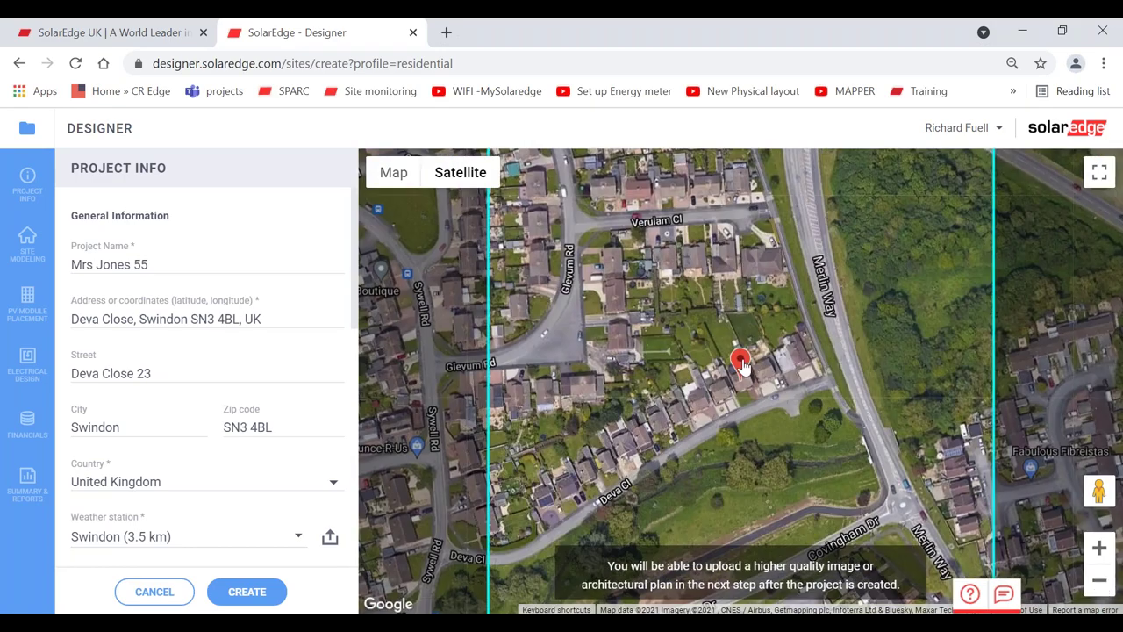
{"action": "left_click_drag", "start_coordinate": [740, 362], "coordinate": [614, 248]}
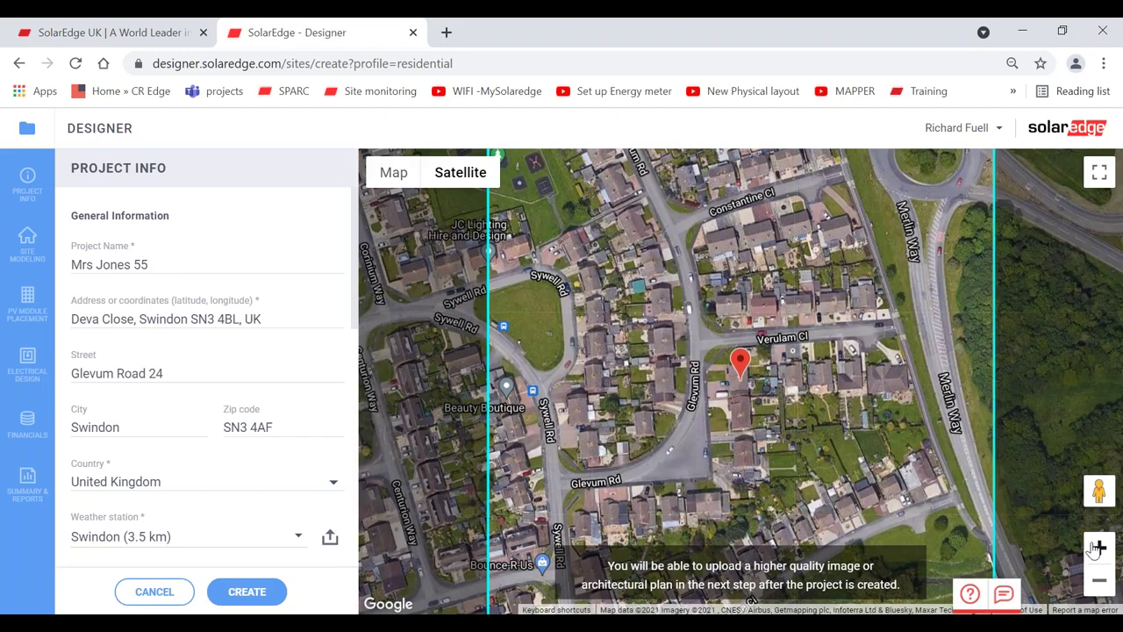
{"action": "left_click", "coordinate": [1099, 546]}
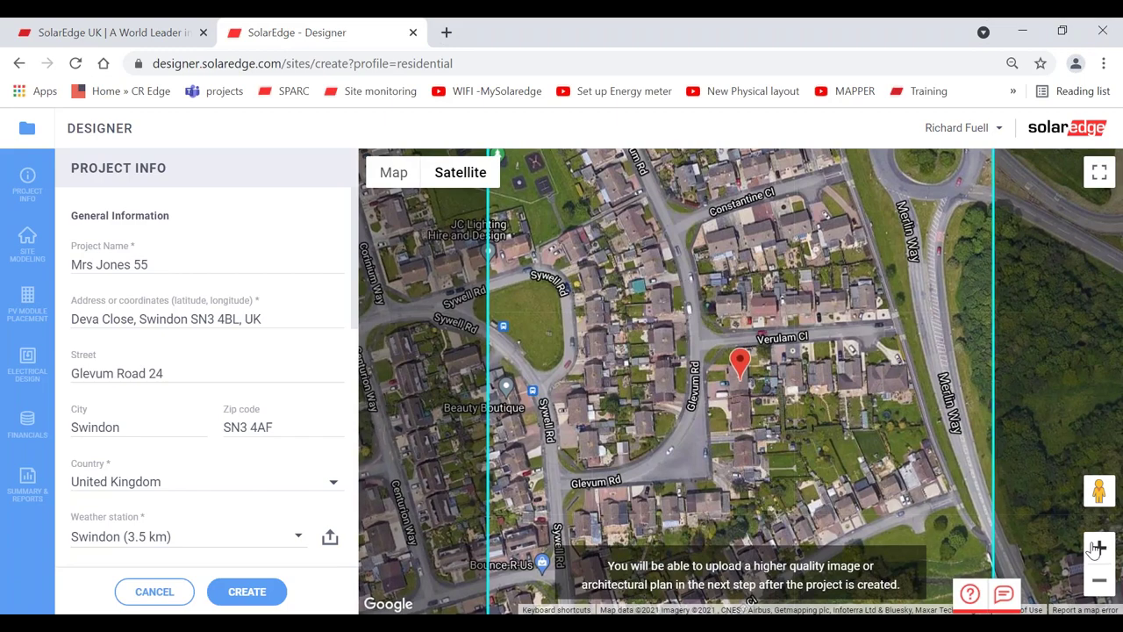
{"action": "left_click", "coordinate": [1099, 547]}
{"action": "left_click", "coordinate": [1099, 546]}
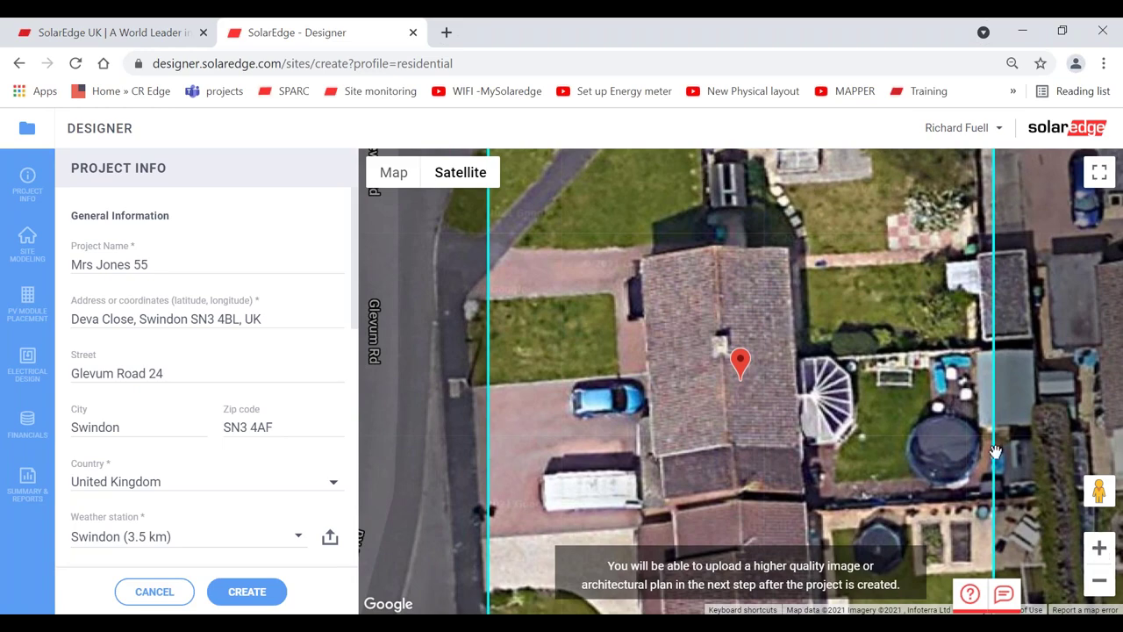
- Zoom out to locate the customer's house, place the pin on its roof, and zoom in
{"action": "left_click", "coordinate": [1099, 581]}
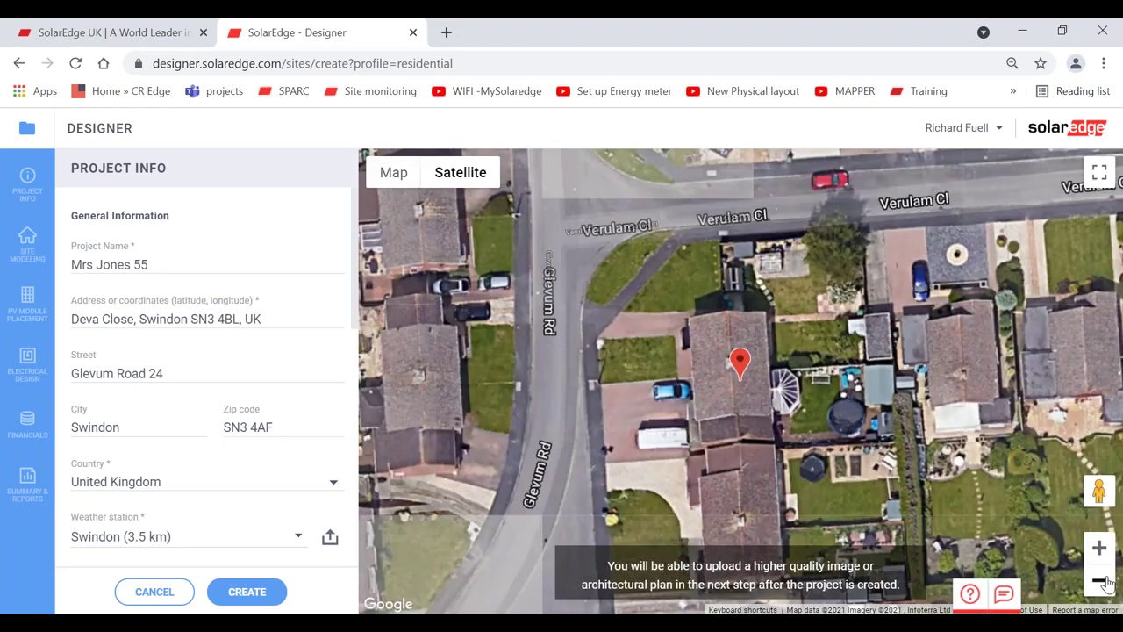
{"action": "left_click", "coordinate": [1099, 581]}
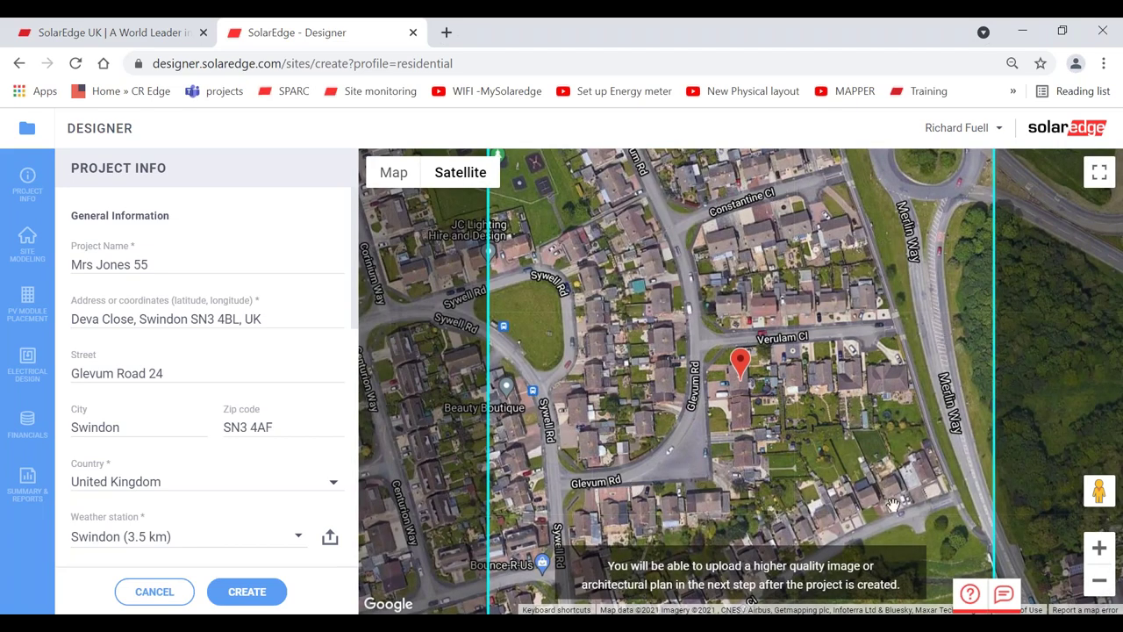
{"action": "left_click", "coordinate": [1099, 547]}
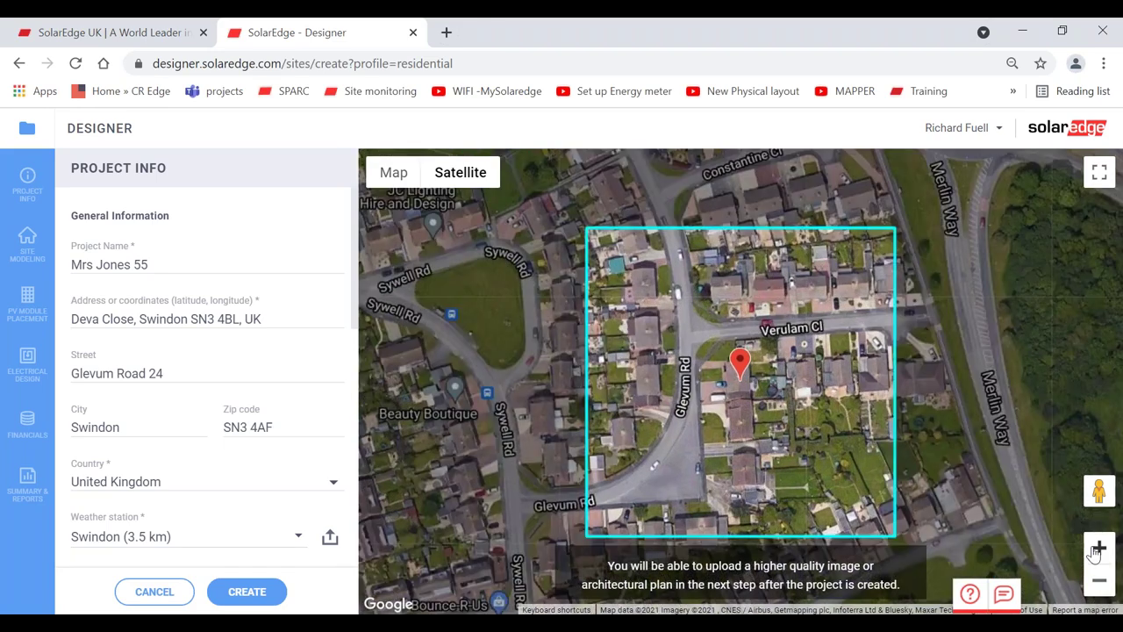
{"action": "left_click", "coordinate": [1099, 547]}
{"action": "left_click", "coordinate": [1098, 548]}
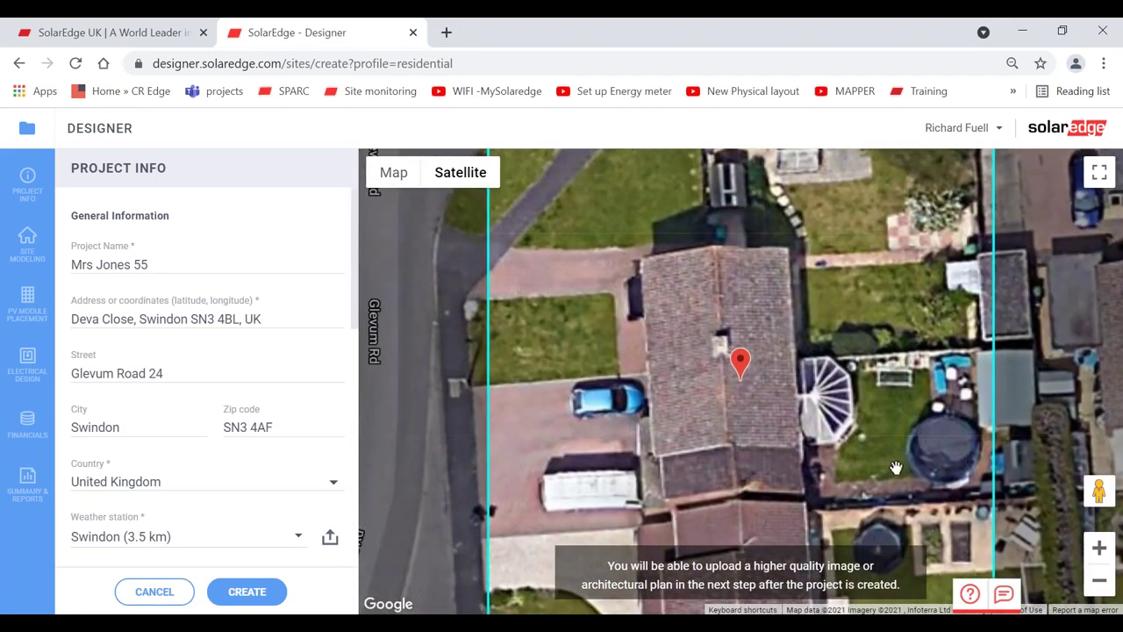
{"action": "left_click", "coordinate": [1098, 582]}
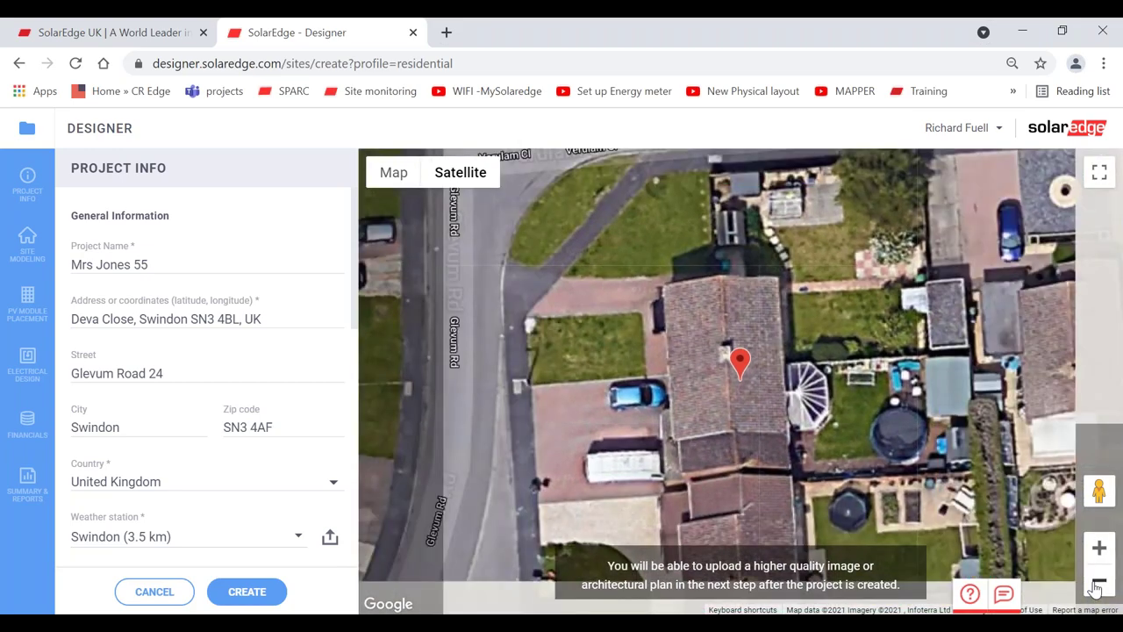
{"action": "left_click", "coordinate": [1098, 582]}
{"action": "left_click", "coordinate": [1098, 581]}
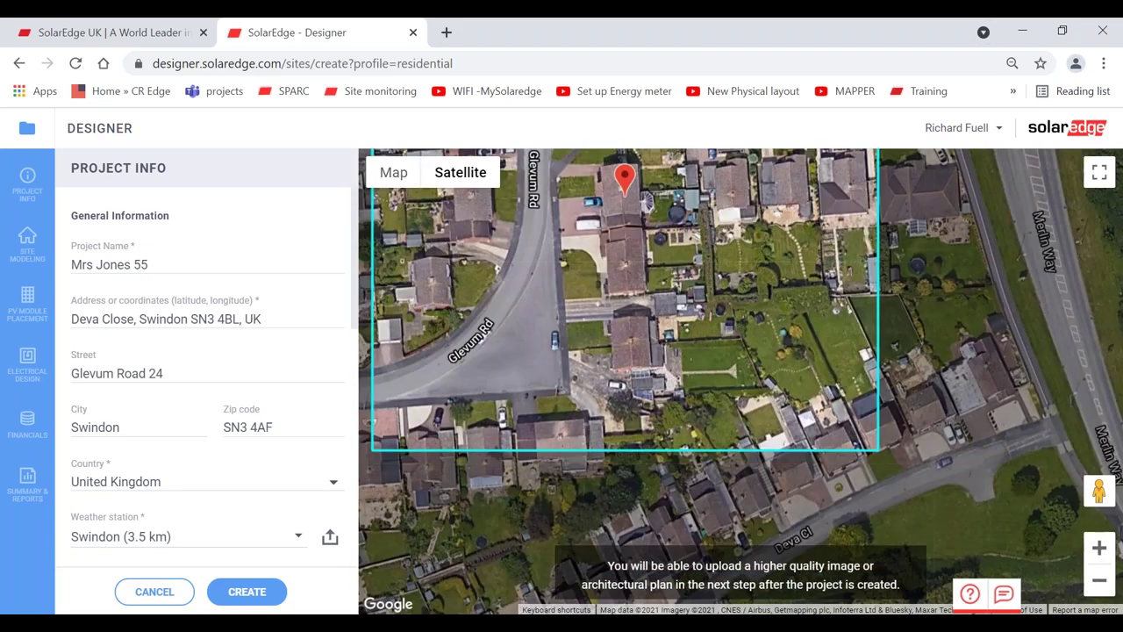
{"action": "left_click", "coordinate": [889, 429]}
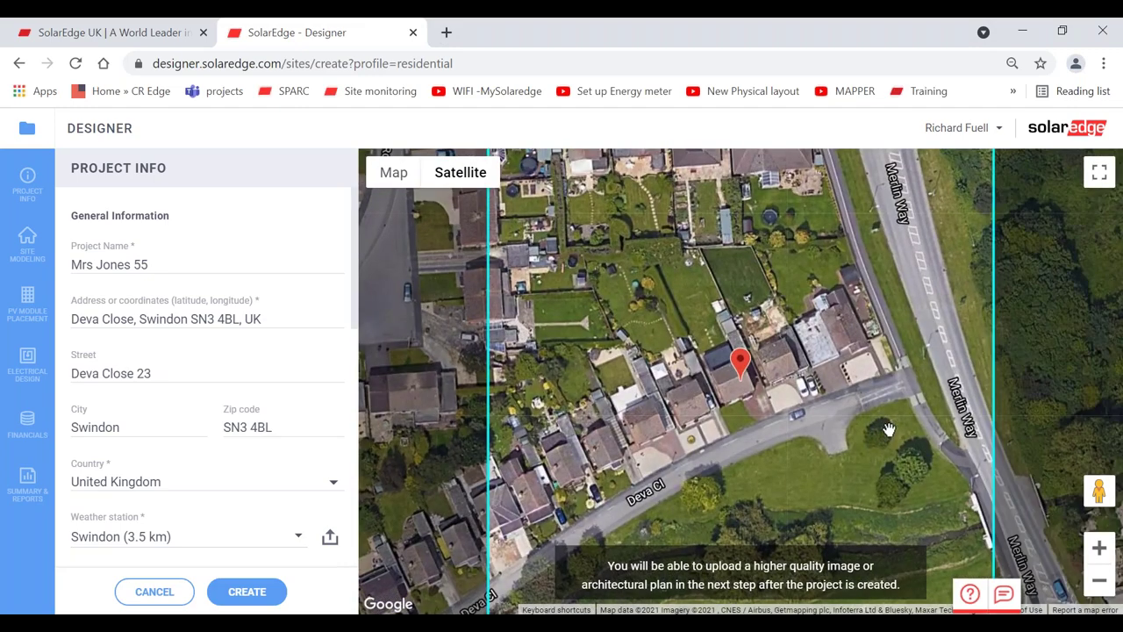
{"action": "left_click", "coordinate": [1098, 549]}
{"action": "left_click", "coordinate": [1098, 550]}
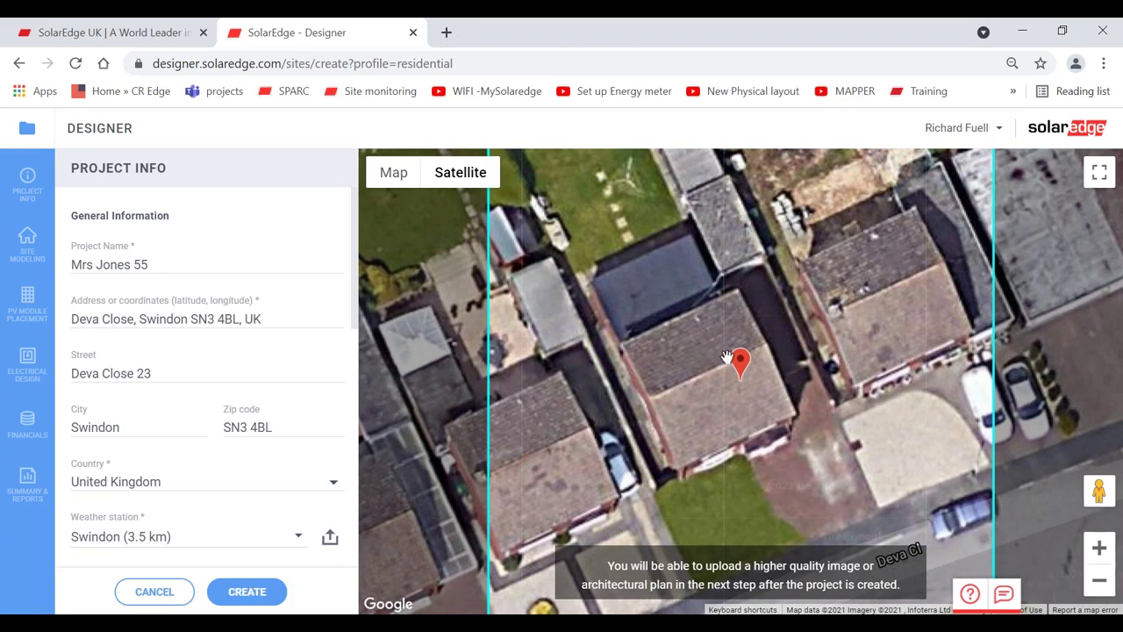
- Move the pin to the neighbouring roof, correct the street's house number, and create the project
{"action": "left_click_drag", "start_coordinate": [748, 354], "coordinate": [657, 379]}
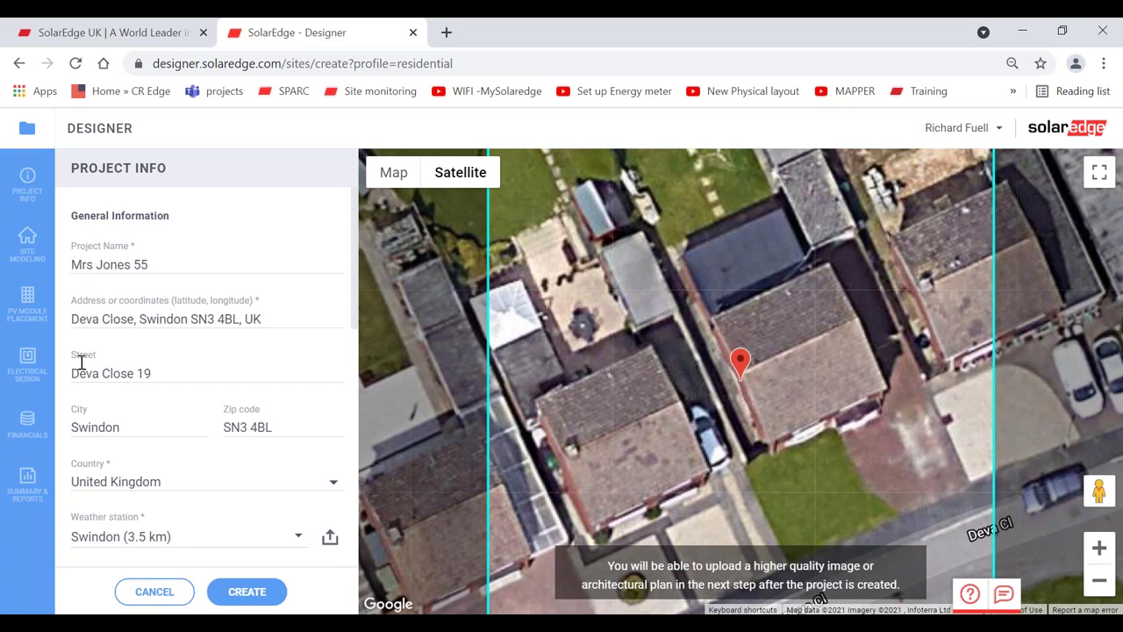
{"action": "left_click", "coordinate": [176, 375]}
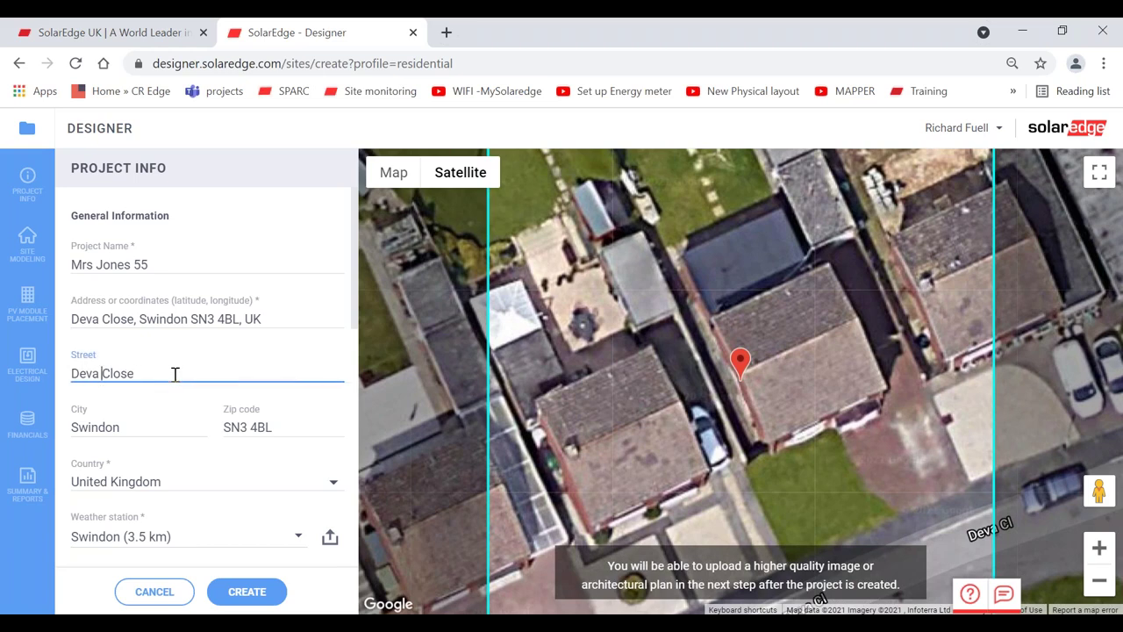
{"action": "type", "text": "19"}
{"action": "key", "text": "BackSpace"}
{"action": "key", "text": "BackSpace"}
{"action": "type", "text": "8"}
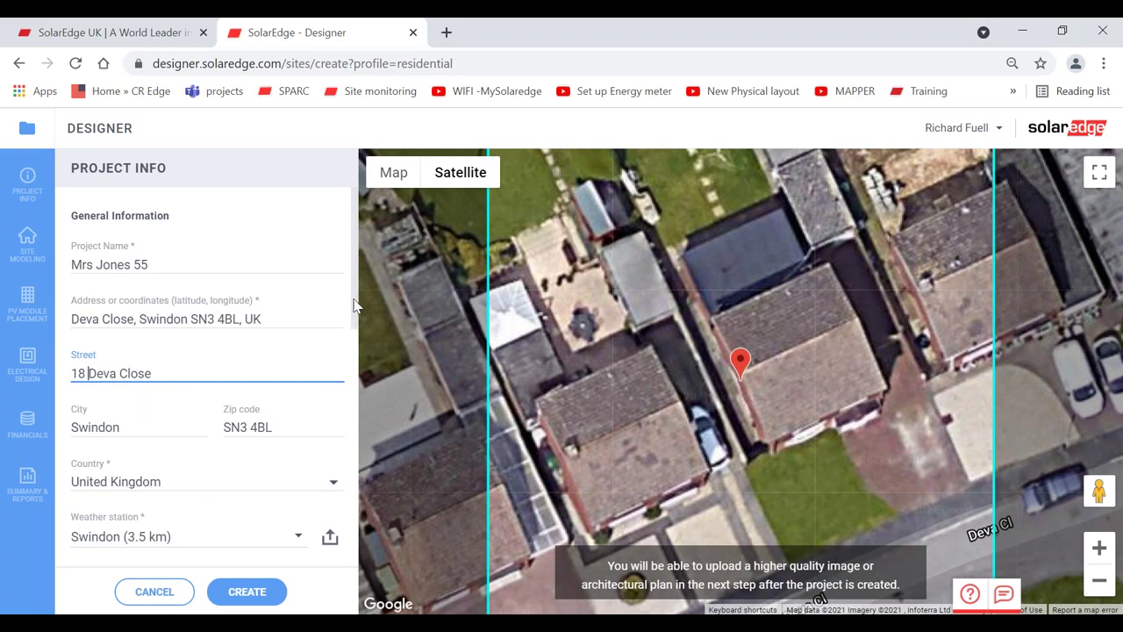
{"action": "left_click_drag", "start_coordinate": [357, 303], "coordinate": [357, 280]}
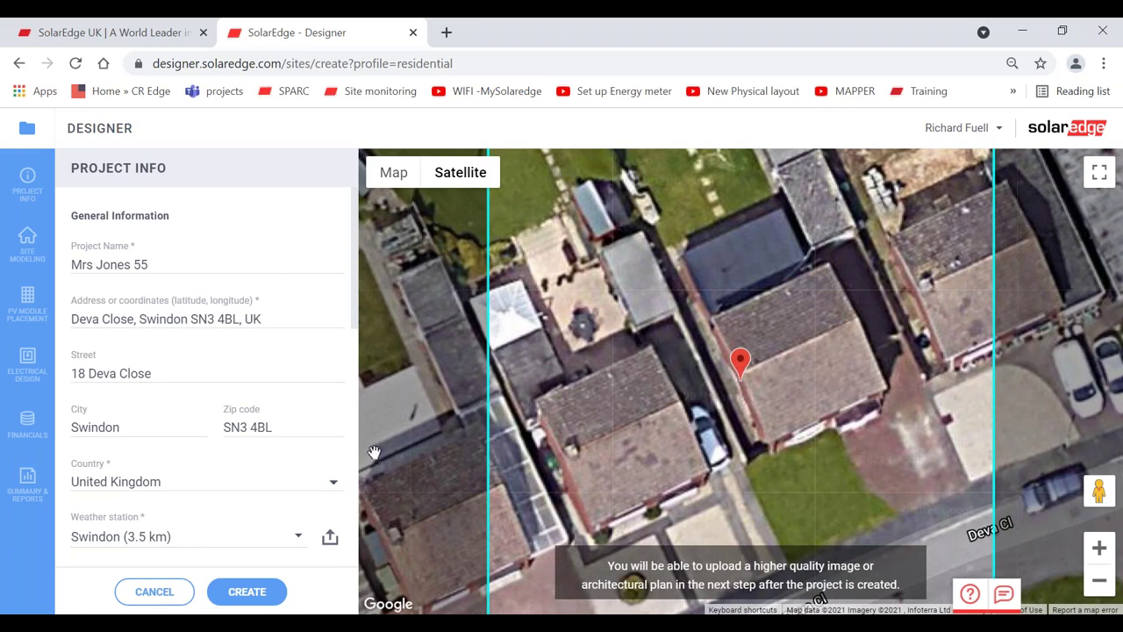
{"action": "left_click", "coordinate": [245, 595]}
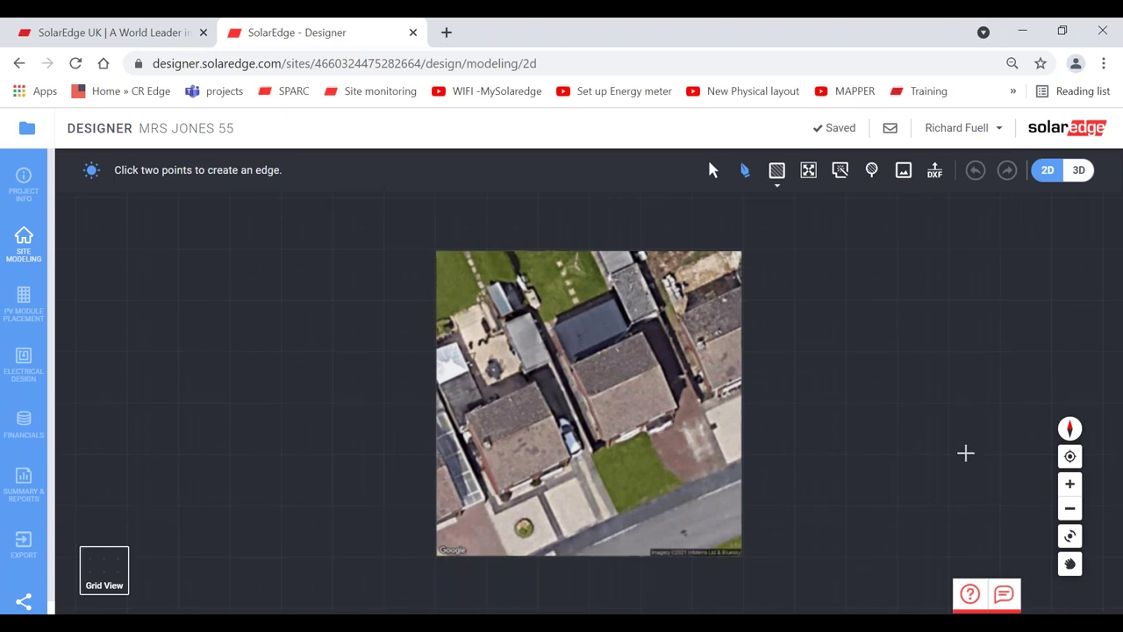
{"action": "left_click", "coordinate": [1070, 483]}
{"action": "left_click", "coordinate": [1070, 484]}
{"action": "left_click", "coordinate": [1070, 483]}
{"action": "left_click", "coordinate": [1070, 484]}
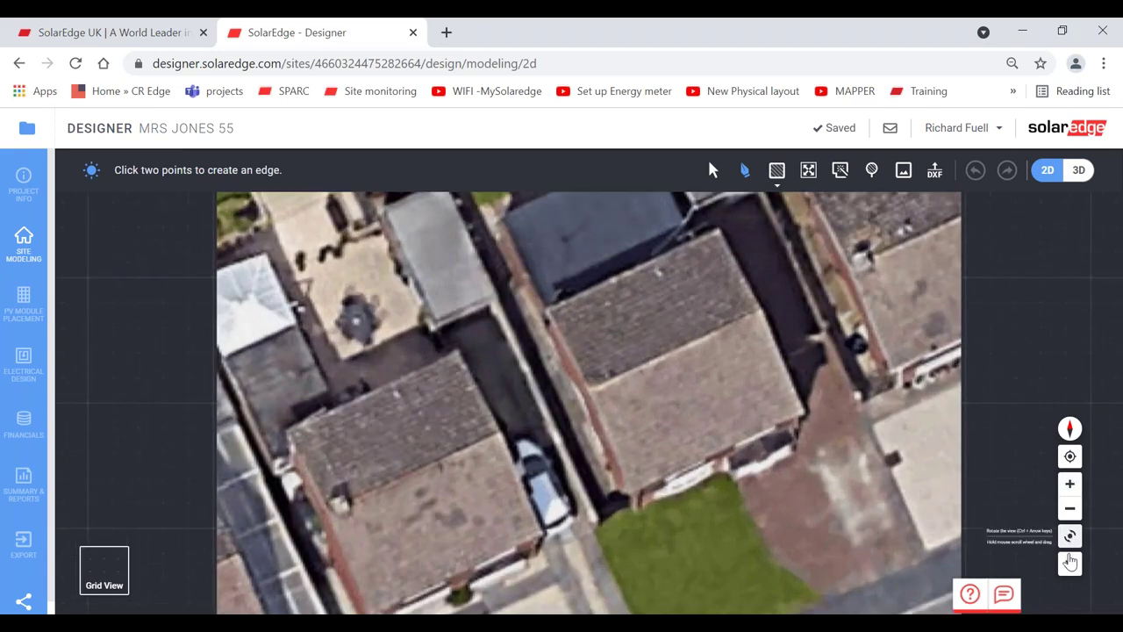
{"action": "left_click", "coordinate": [1070, 564]}
{"action": "left_click_drag", "start_coordinate": [1070, 563], "coordinate": [1101, 493]}
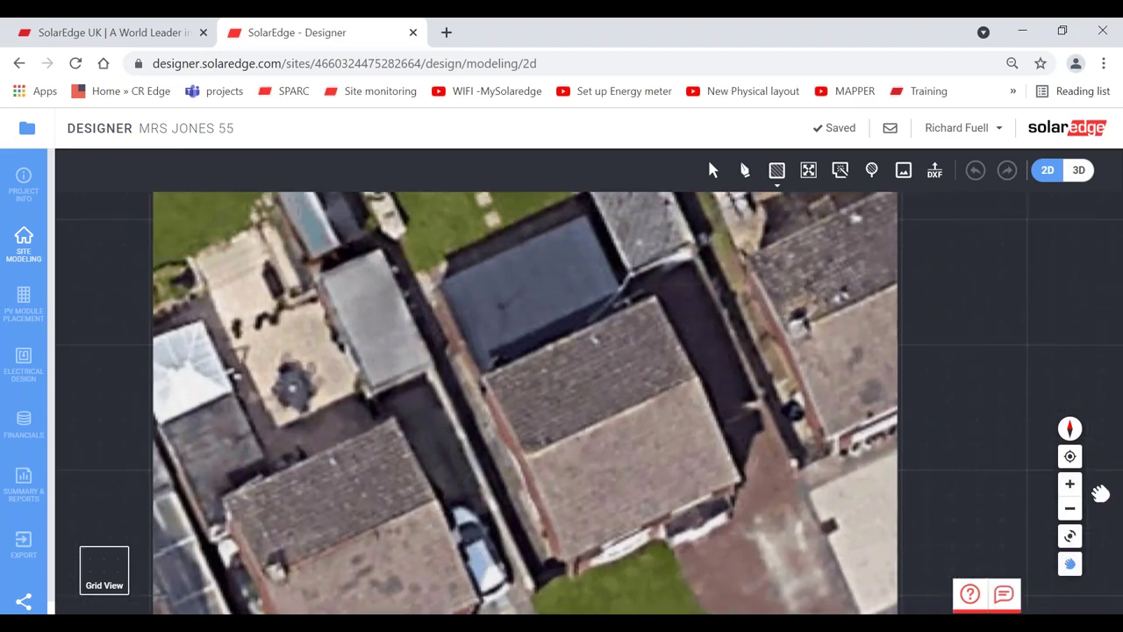
{"action": "left_click_drag", "start_coordinate": [921, 517], "coordinate": [762, 459]}
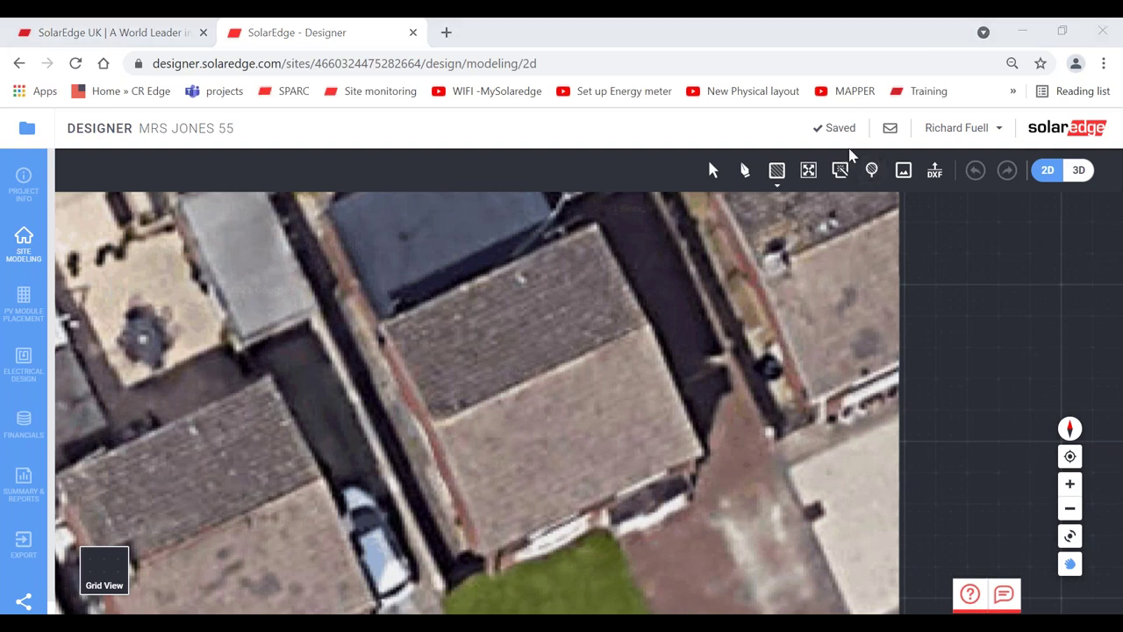
{"action": "left_click", "coordinate": [763, 315]}
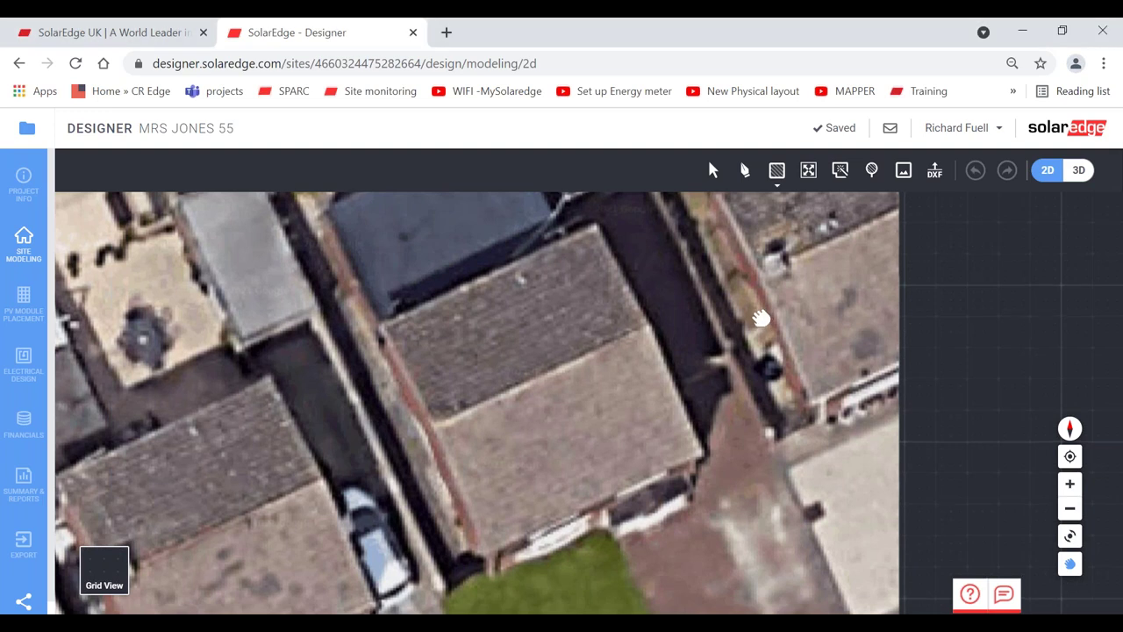
{"action": "left_click_drag", "start_coordinate": [801, 319], "coordinate": [786, 318]}
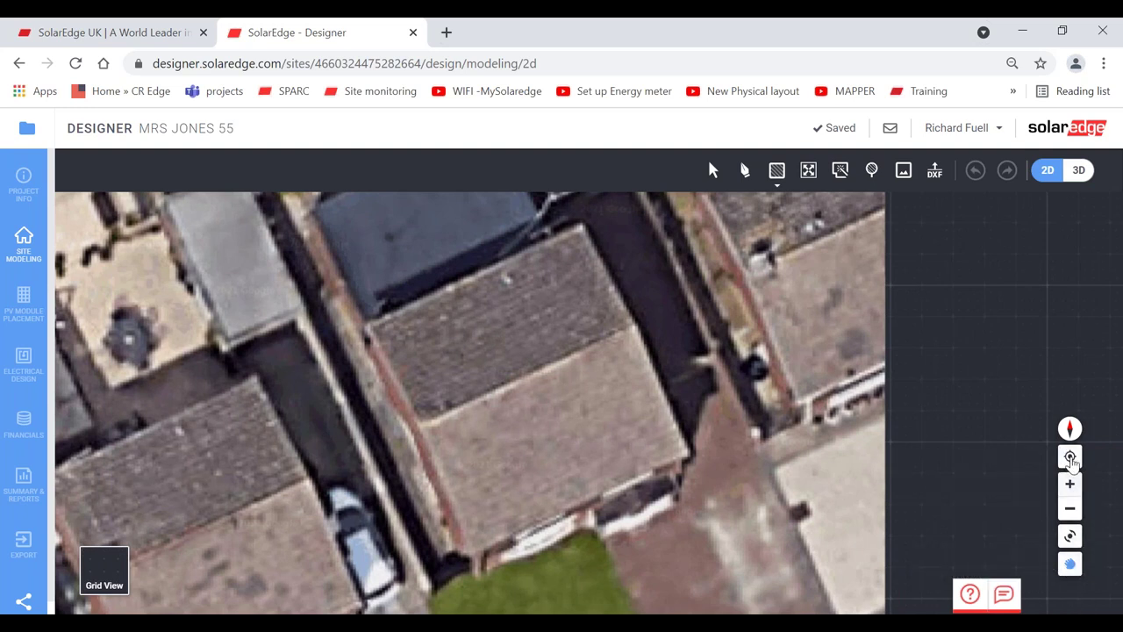
{"action": "left_click", "coordinate": [1070, 564]}
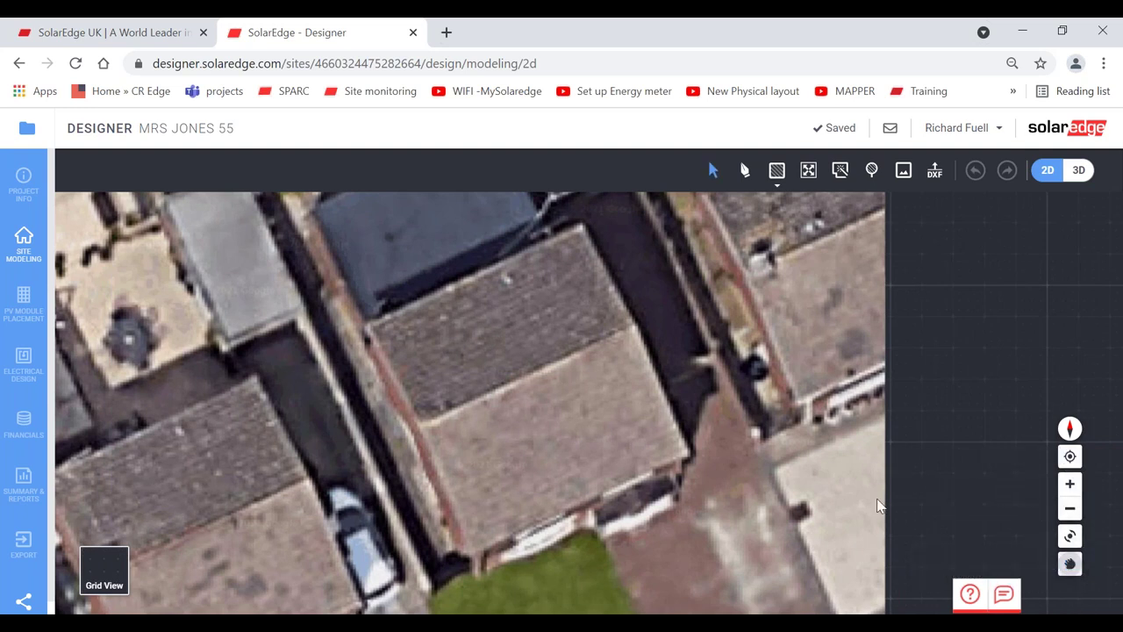
{"action": "left_click", "coordinate": [1070, 563]}
{"action": "left_click_drag", "start_coordinate": [727, 452], "coordinate": [801, 493]}
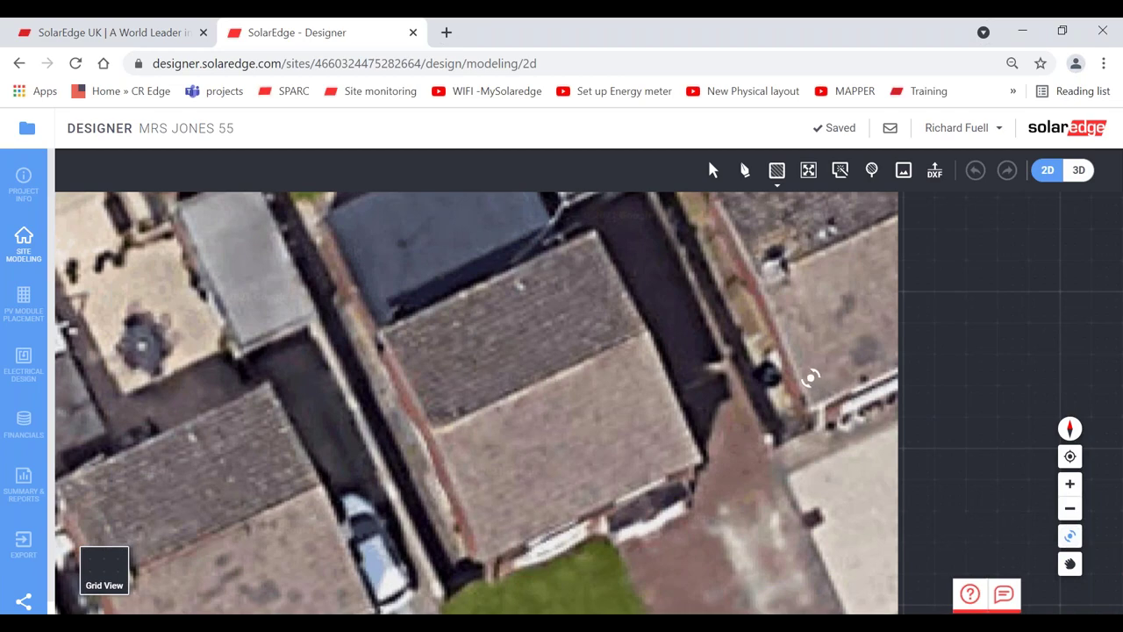
{"action": "left_click_drag", "start_coordinate": [816, 381], "coordinate": [795, 413]}
{"action": "left_click", "coordinate": [1070, 509]}
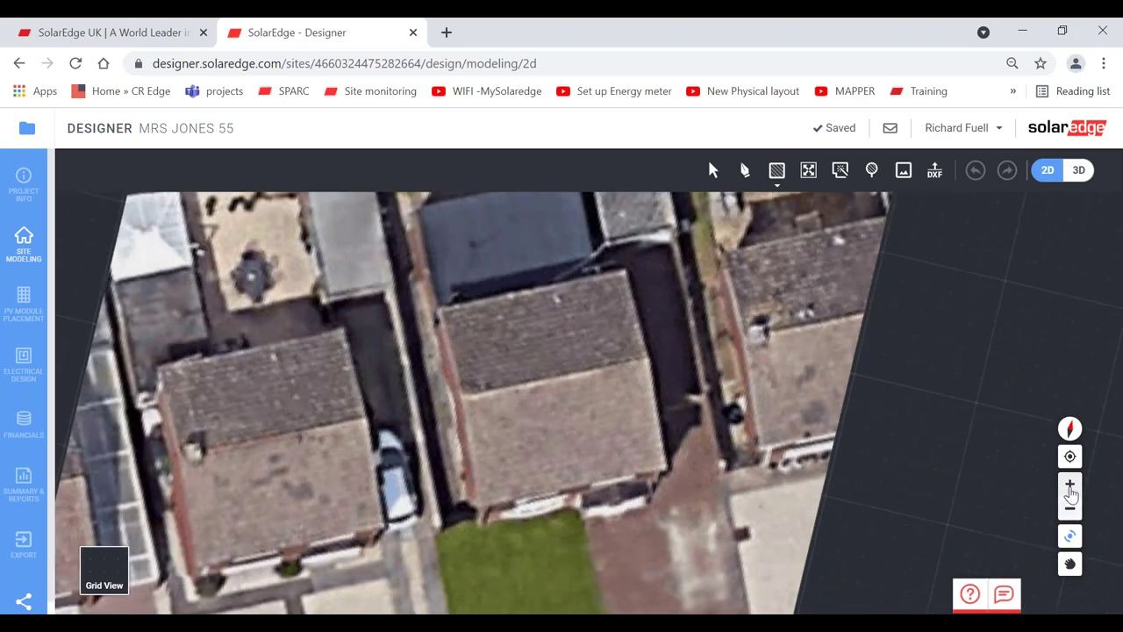
{"action": "left_click", "coordinate": [1071, 493]}
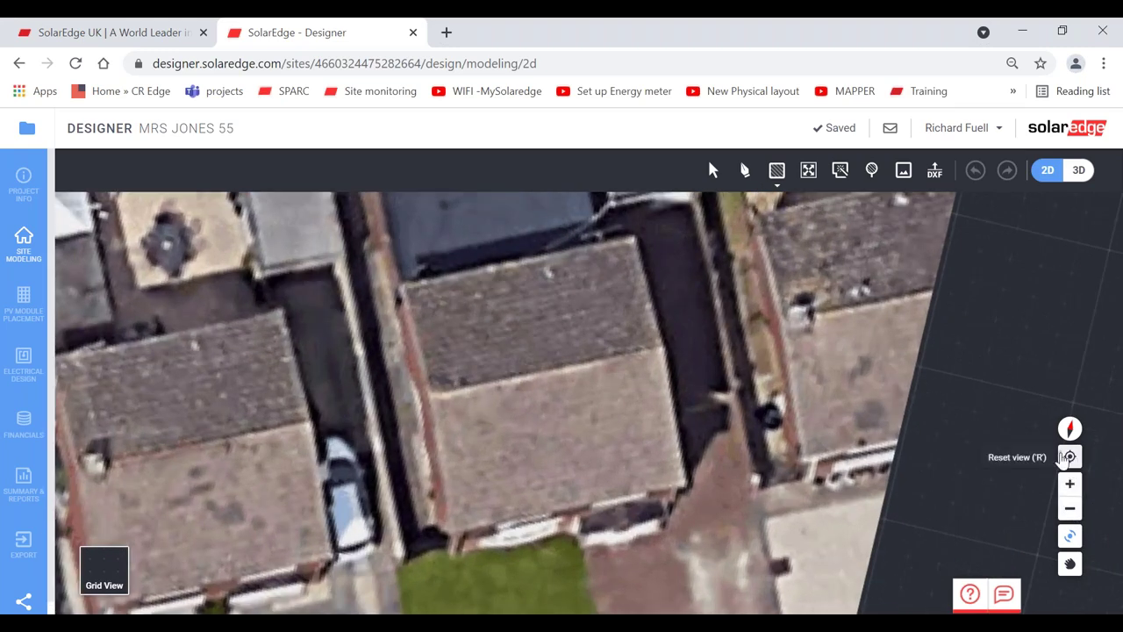
{"action": "left_click", "coordinate": [1068, 458]}
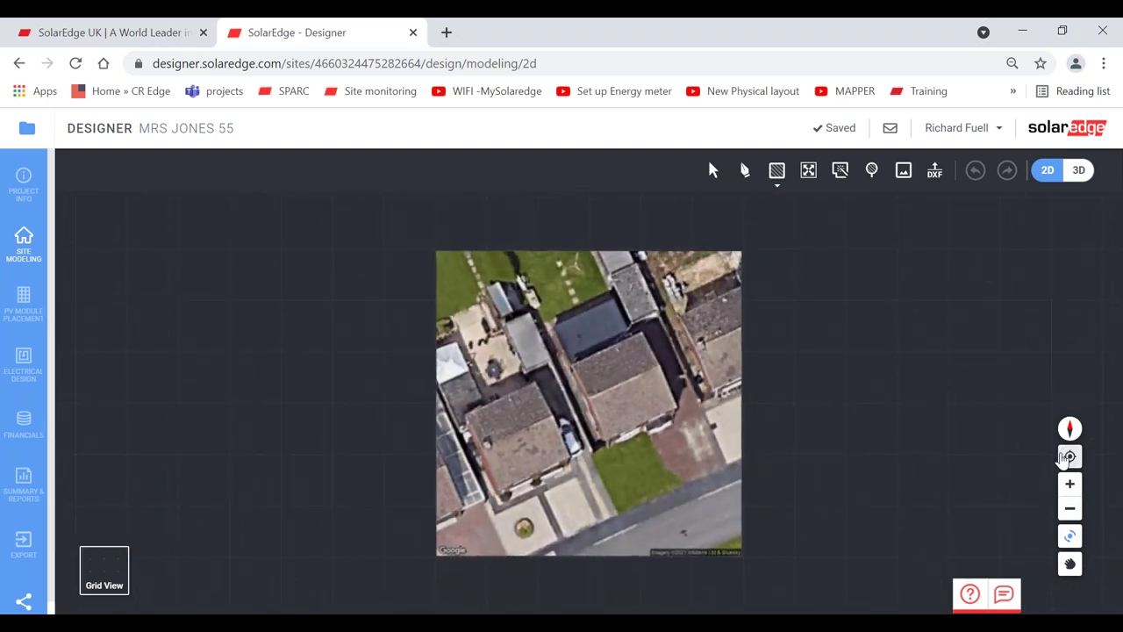
{"action": "left_click", "coordinate": [1071, 485]}
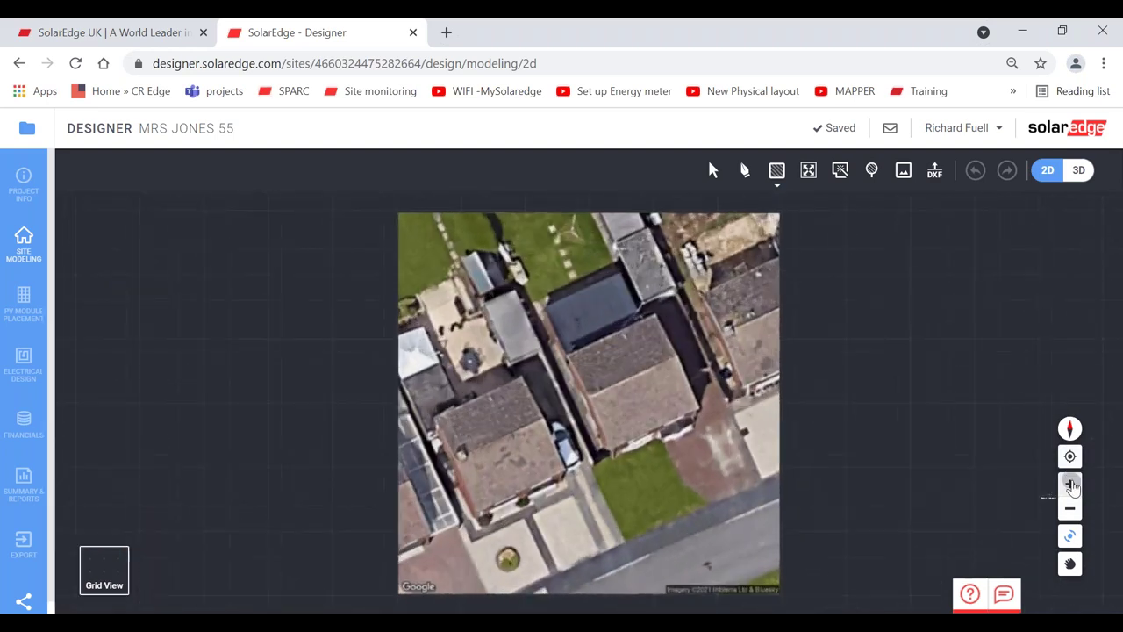
{"action": "left_click", "coordinate": [1071, 484]}
{"action": "left_click", "coordinate": [1070, 485]}
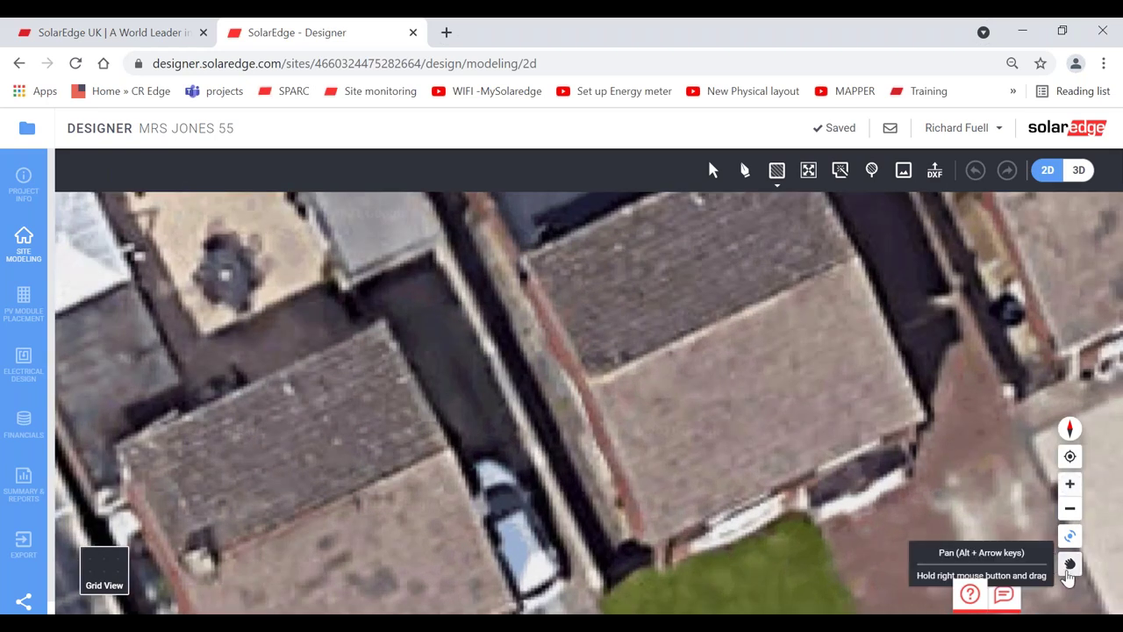
{"action": "left_click", "coordinate": [1070, 564]}
{"action": "left_click_drag", "start_coordinate": [849, 458], "coordinate": [704, 509]}
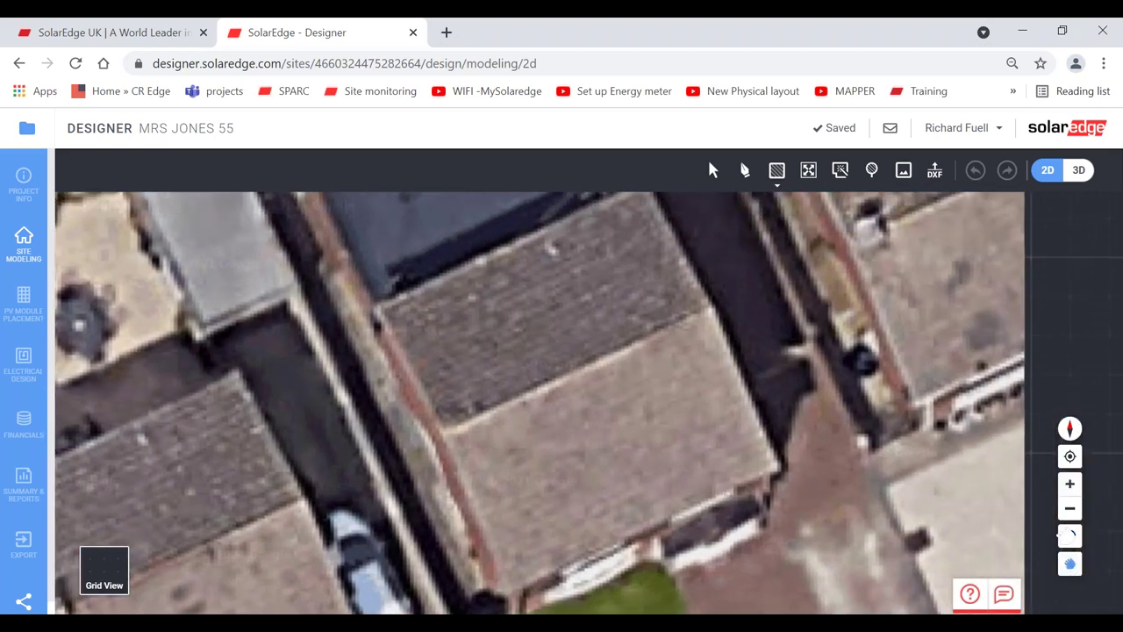
{"action": "left_click", "coordinate": [1070, 508]}
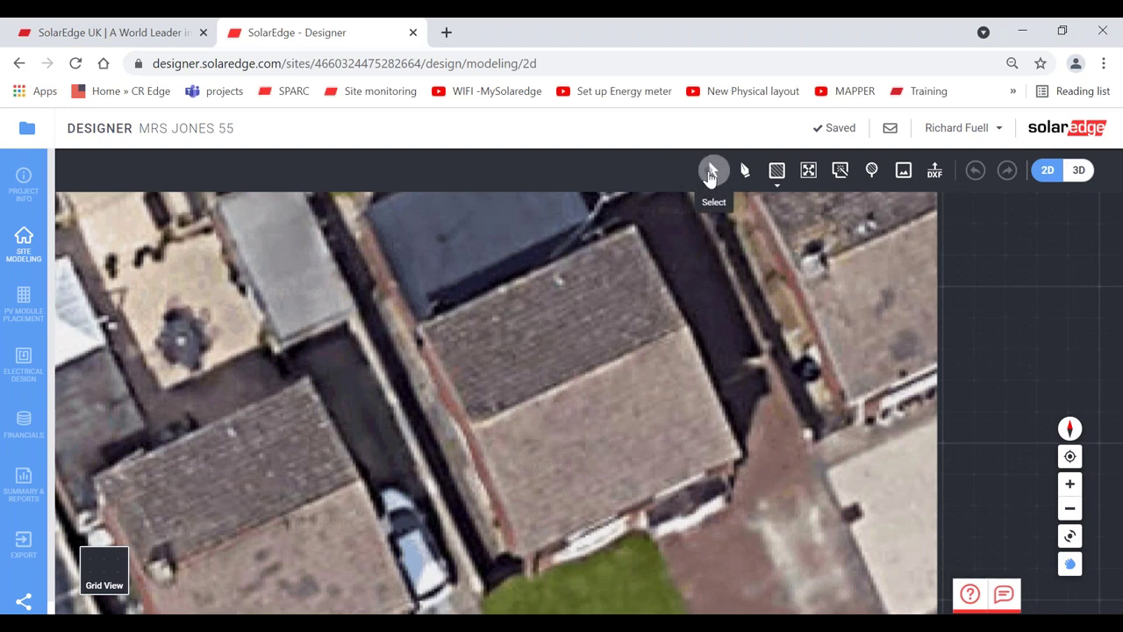
- Trace the roof's four corners with the Draw tool, closing the outline, then nudge the left corner
{"action": "left_click", "coordinate": [712, 173]}
{"action": "left_click", "coordinate": [746, 173]}
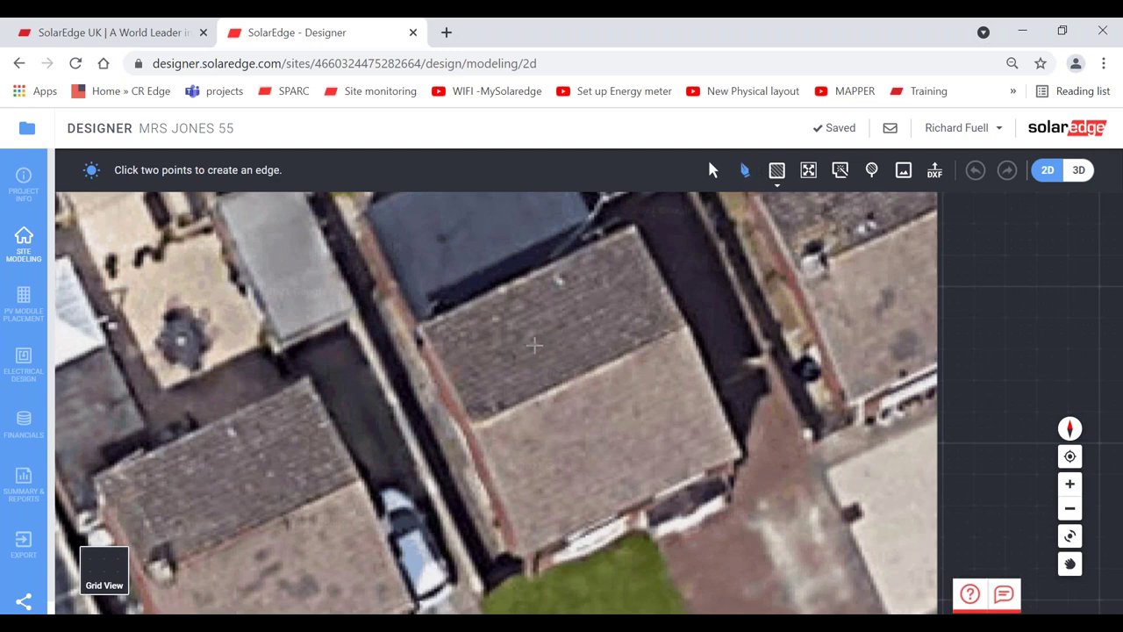
{"action": "left_click", "coordinate": [713, 170]}
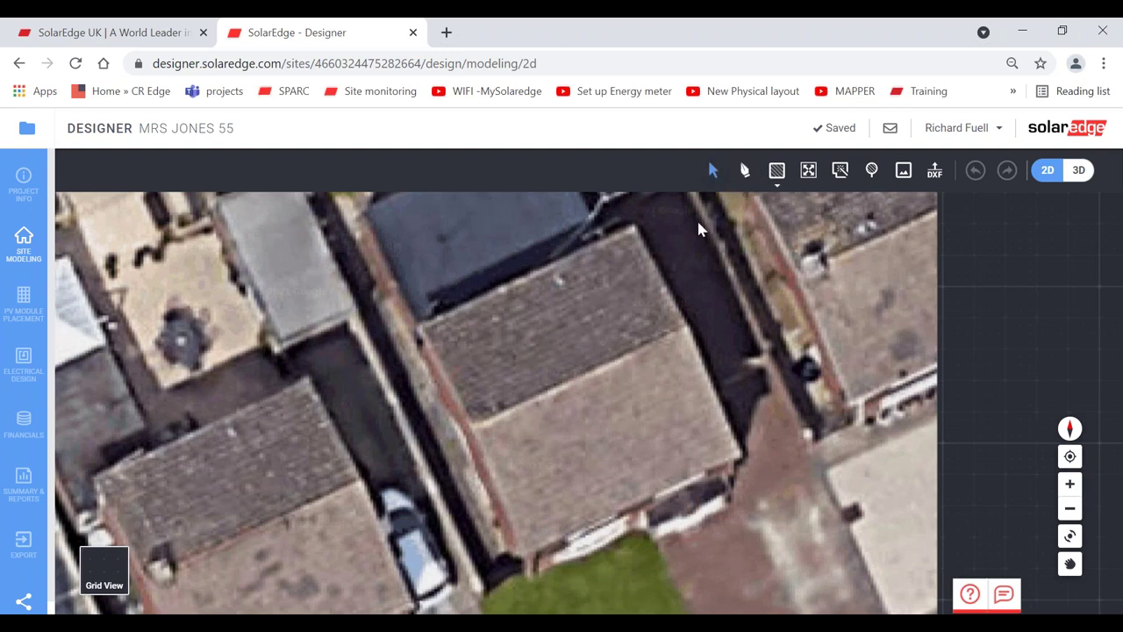
{"action": "left_click", "coordinate": [745, 170]}
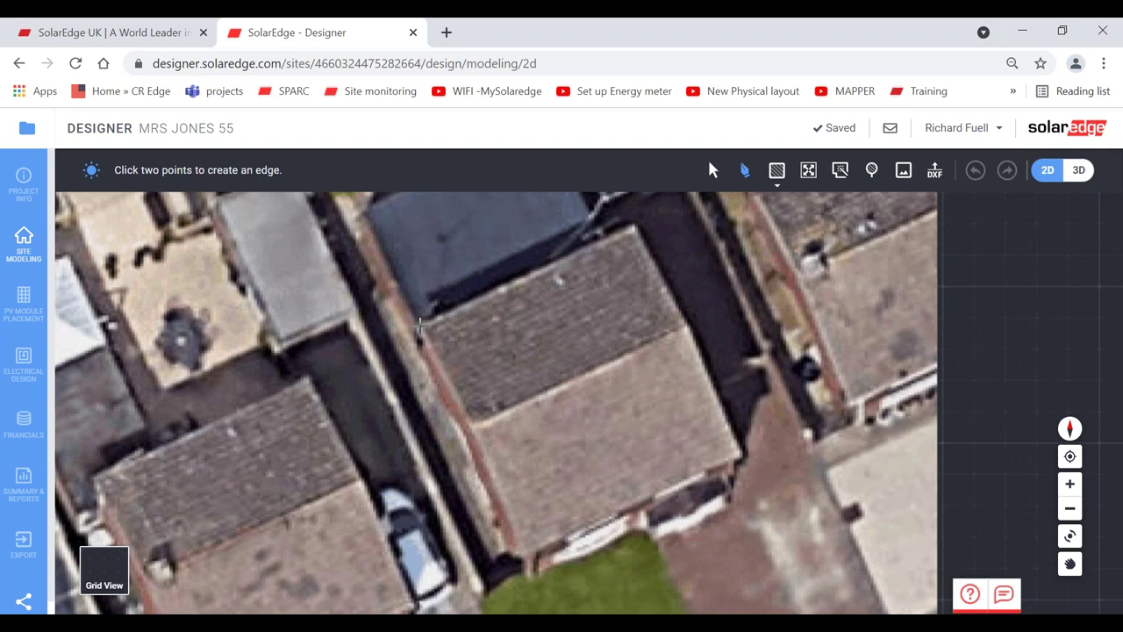
{"action": "left_click", "coordinate": [419, 324]}
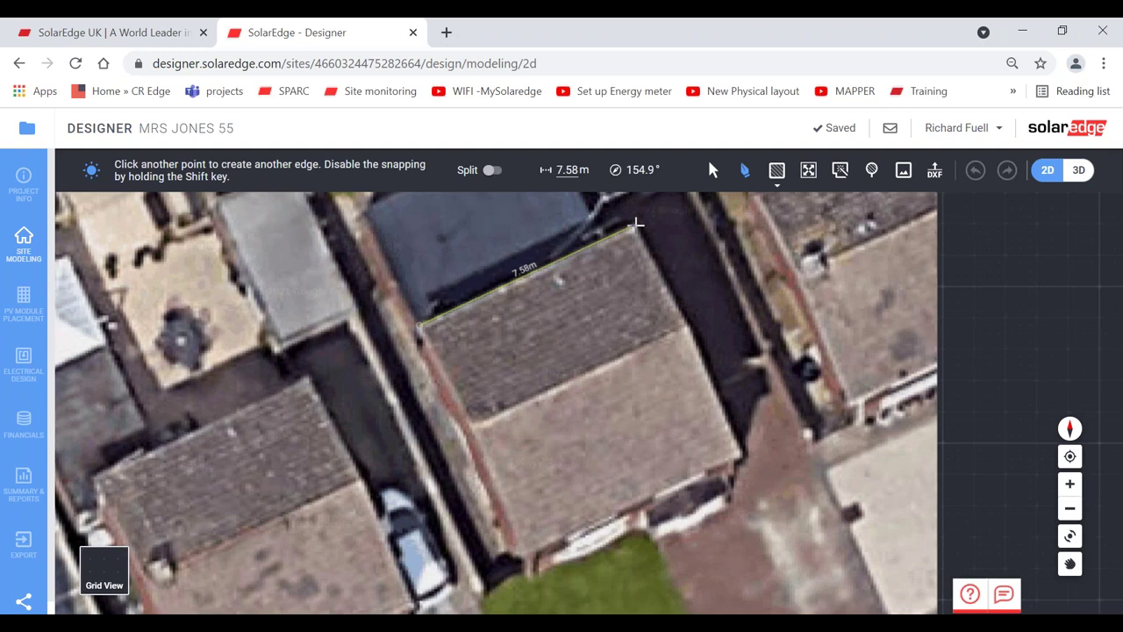
{"action": "left_click", "coordinate": [637, 225]}
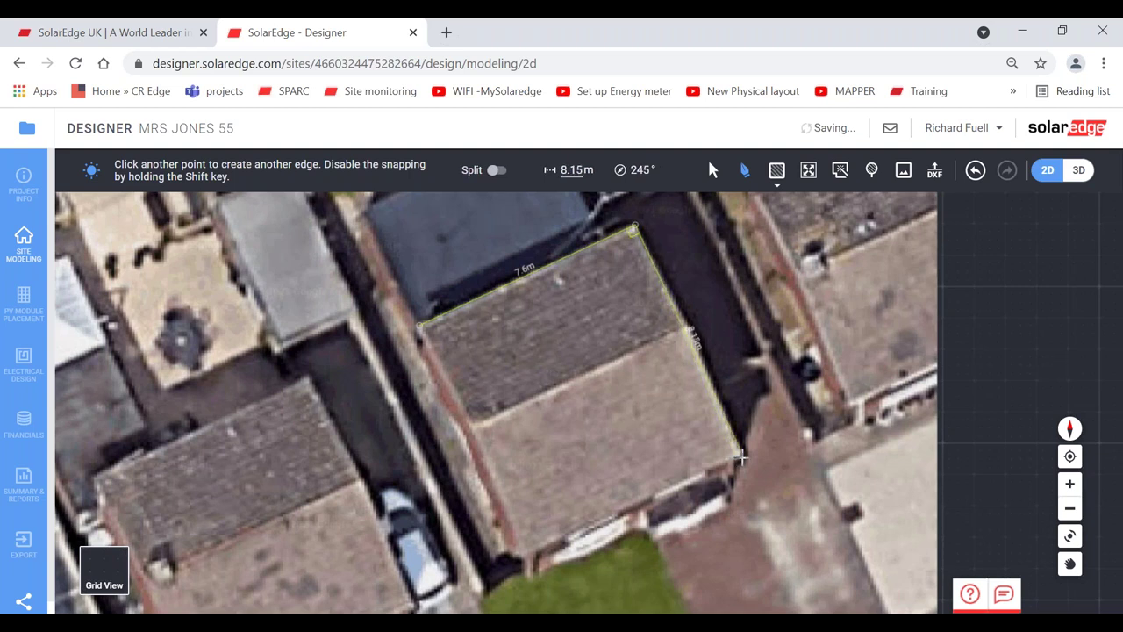
{"action": "left_click", "coordinate": [740, 452]}
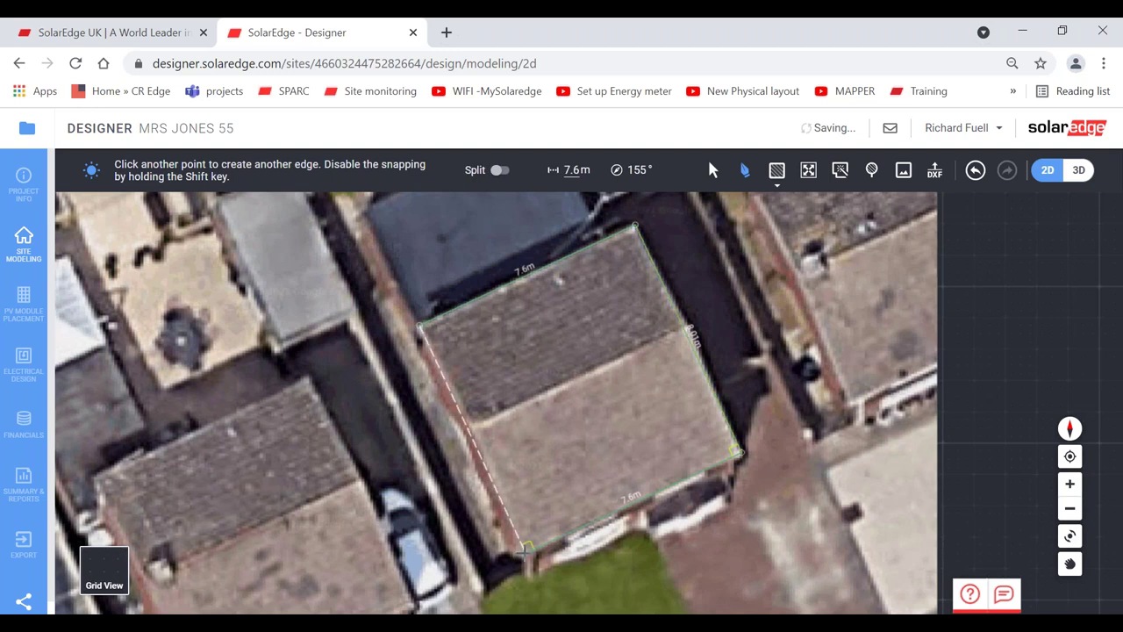
{"action": "left_click", "coordinate": [527, 548]}
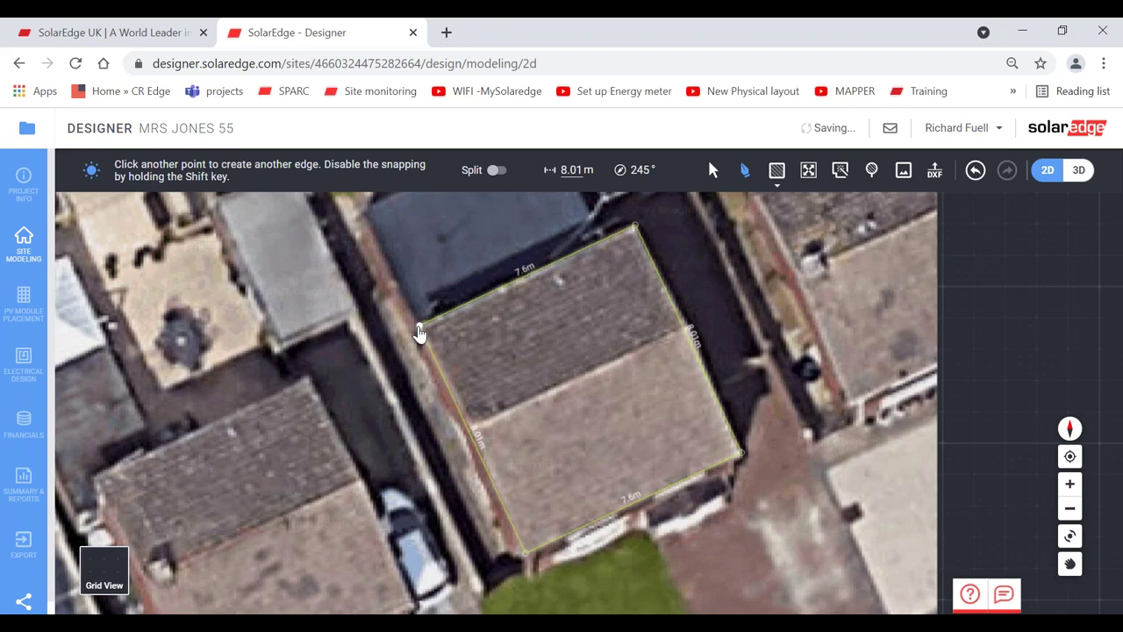
{"action": "left_click", "coordinate": [419, 334]}
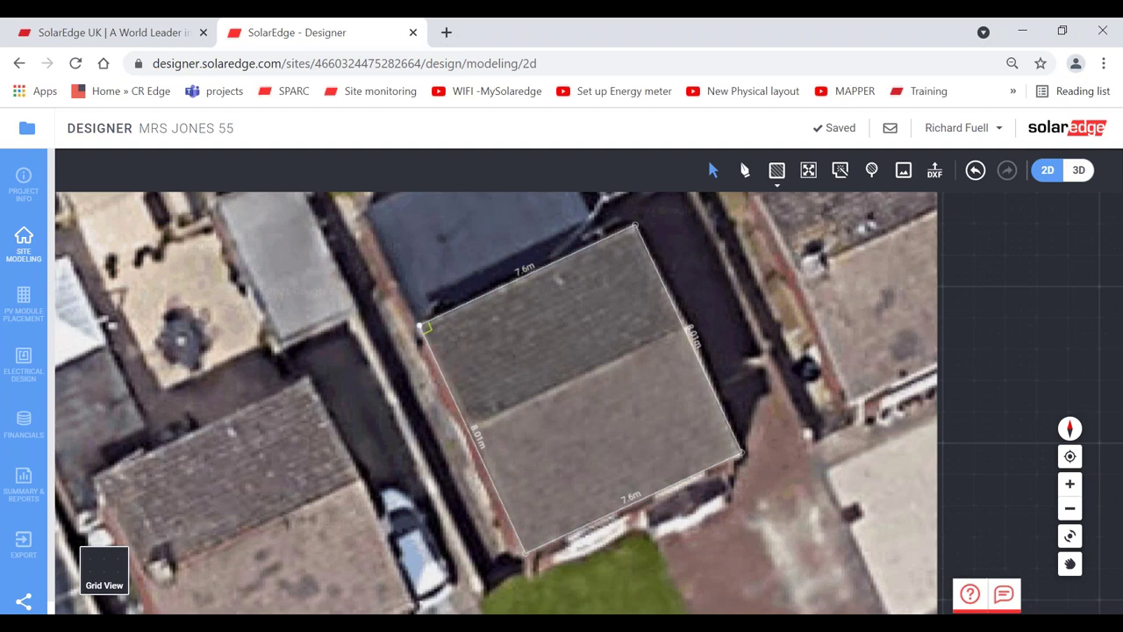
{"action": "left_click_drag", "start_coordinate": [420, 325], "coordinate": [415, 327]}
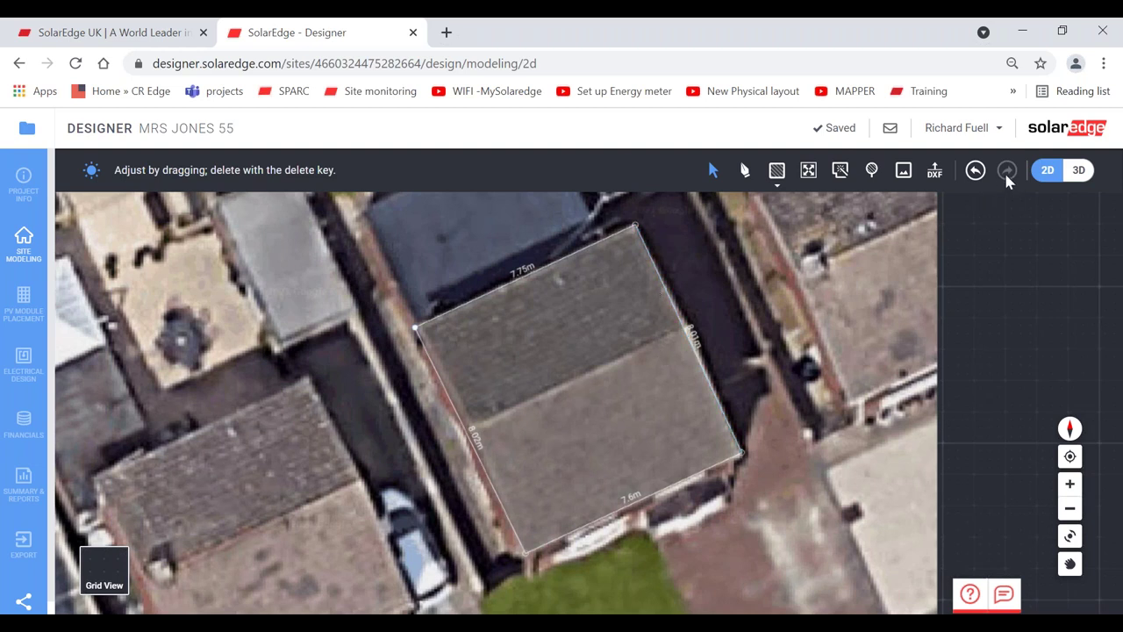
- Undo the left-corner drag, restoring the 7.6 m by 8.01 m roof outline
{"action": "left_click", "coordinate": [975, 170]}
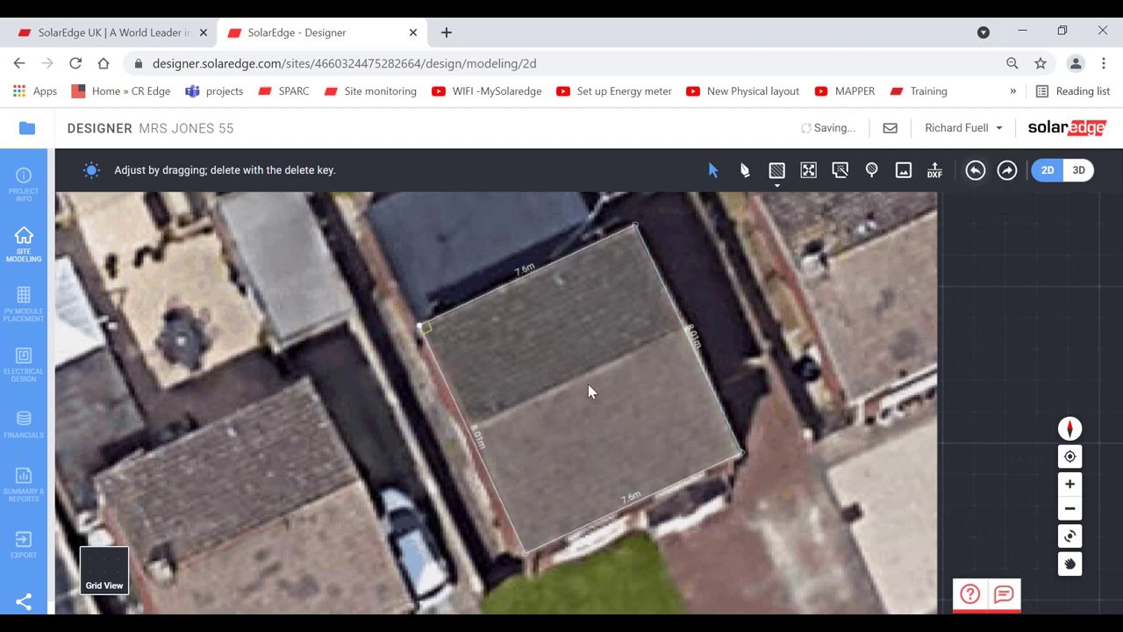
{"action": "left_click", "coordinate": [438, 325]}
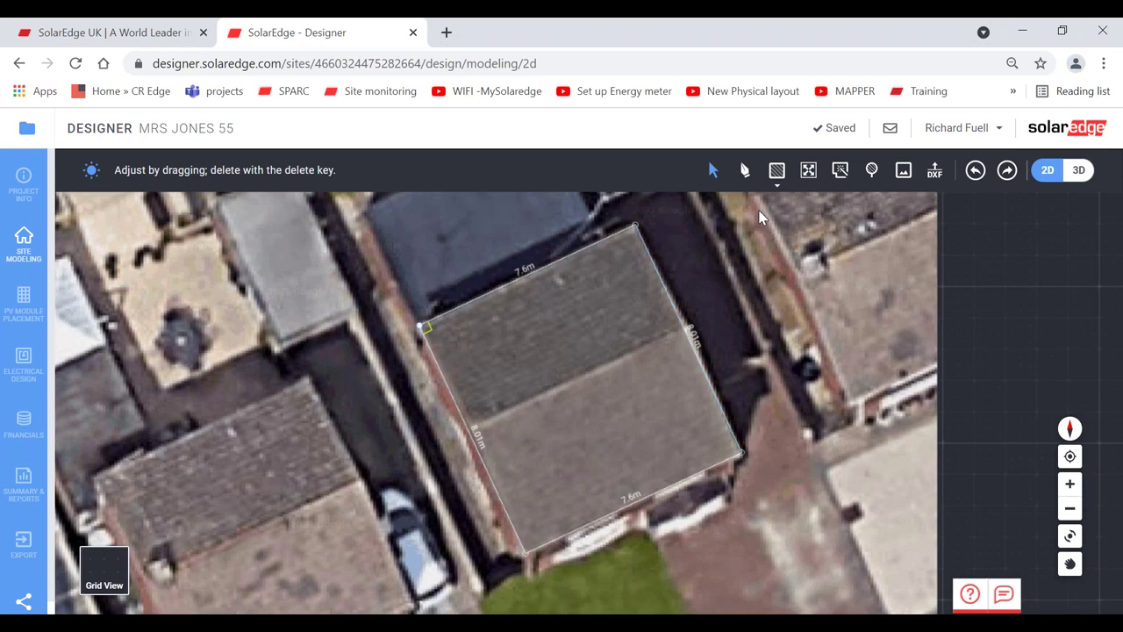
{"action": "left_click", "coordinate": [746, 175]}
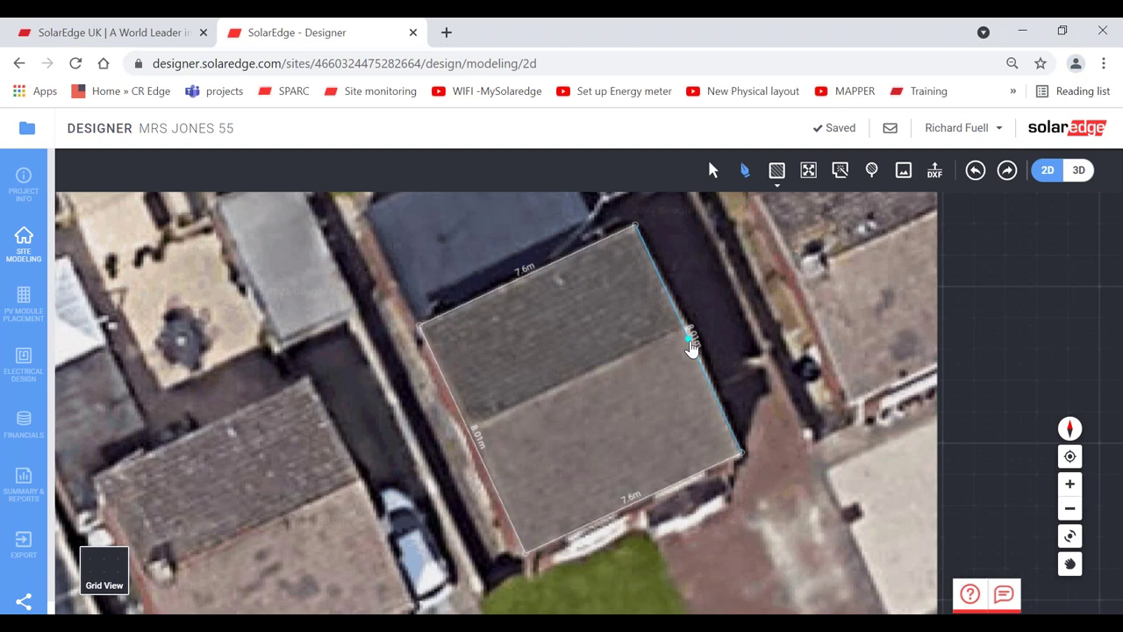
- Draw a 7.6 m ridge line between the right and left edge midpoints, then check an edge length
{"action": "left_click", "coordinate": [690, 341]}
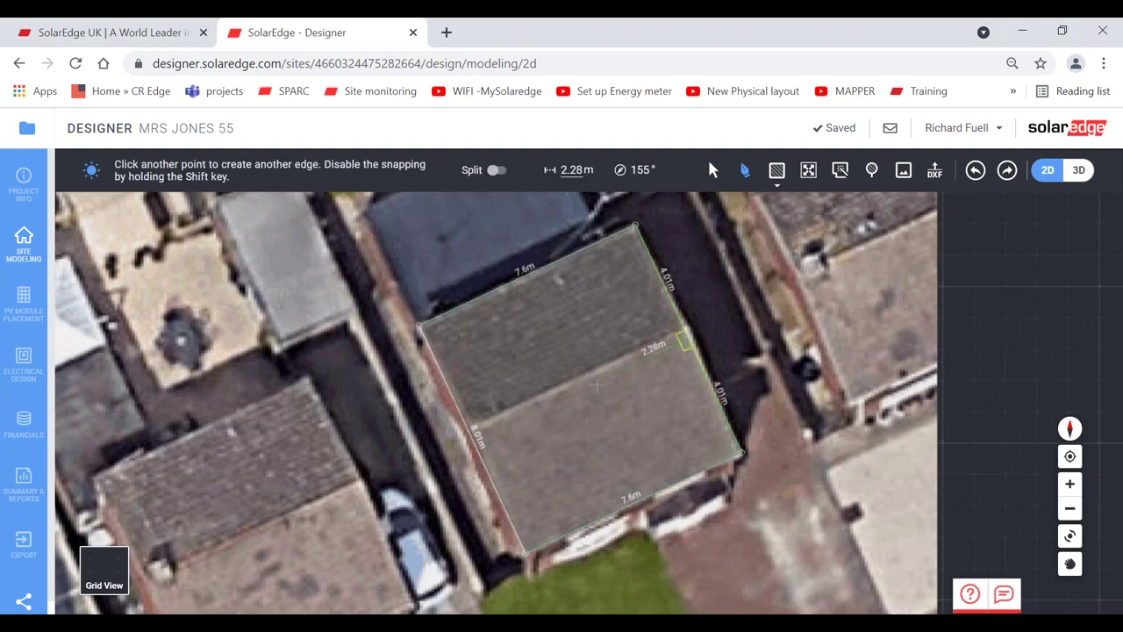
{"action": "left_click", "coordinate": [473, 441]}
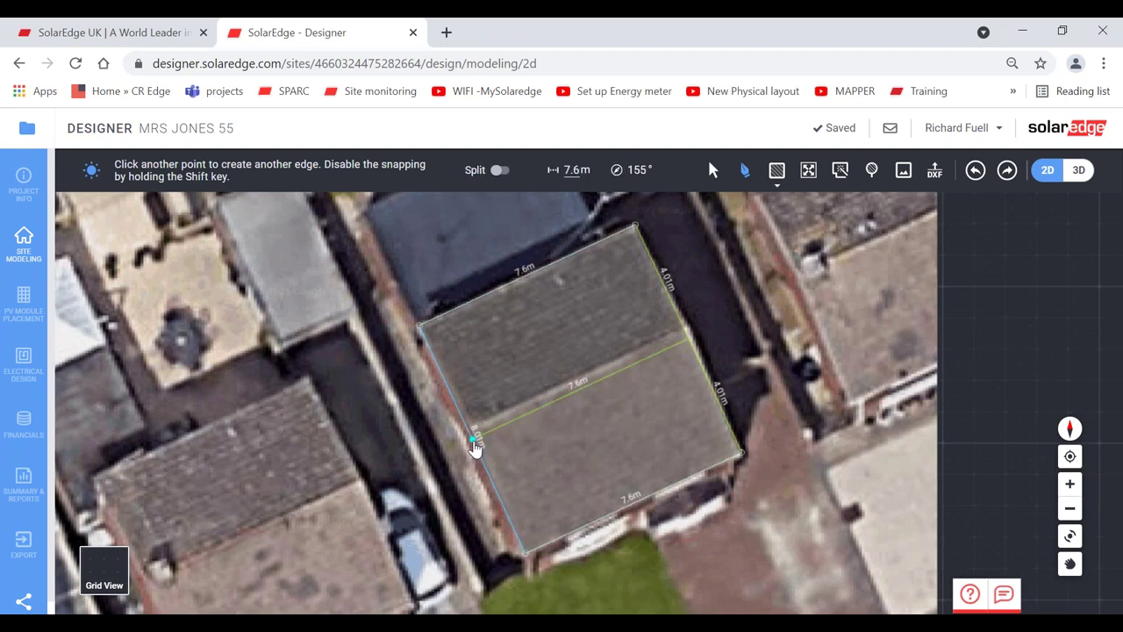
{"action": "left_click", "coordinate": [473, 442]}
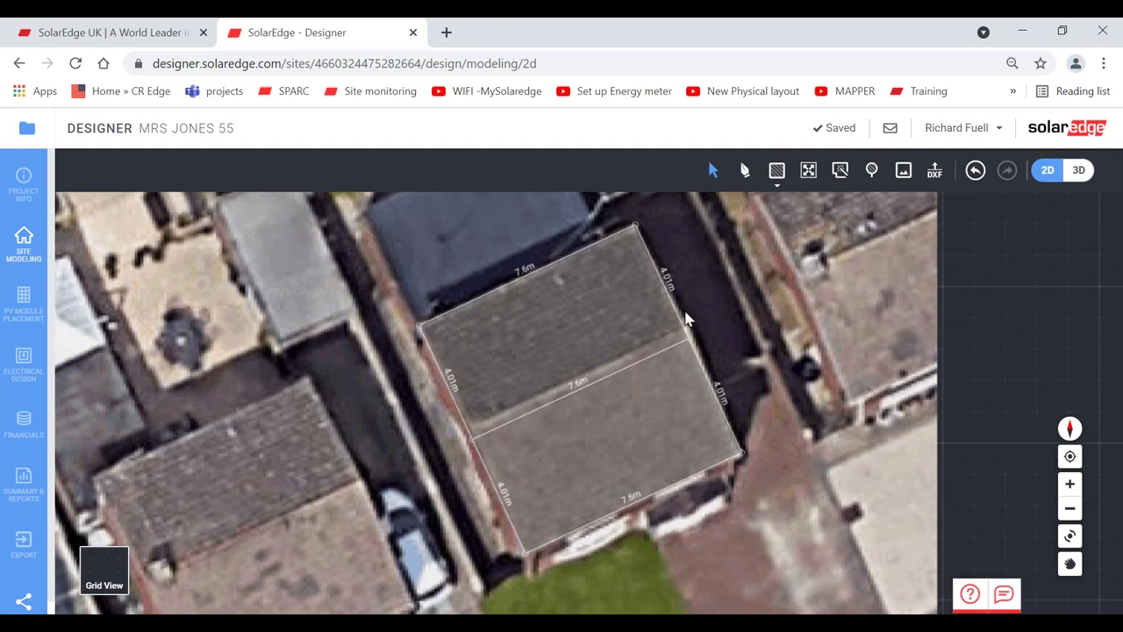
{"action": "left_click", "coordinate": [514, 524]}
{"action": "left_click", "coordinate": [678, 520]}
- In 3D view, drag the roof ridge up to 5.23 m and orbit around the house
{"action": "left_click", "coordinate": [1078, 174]}
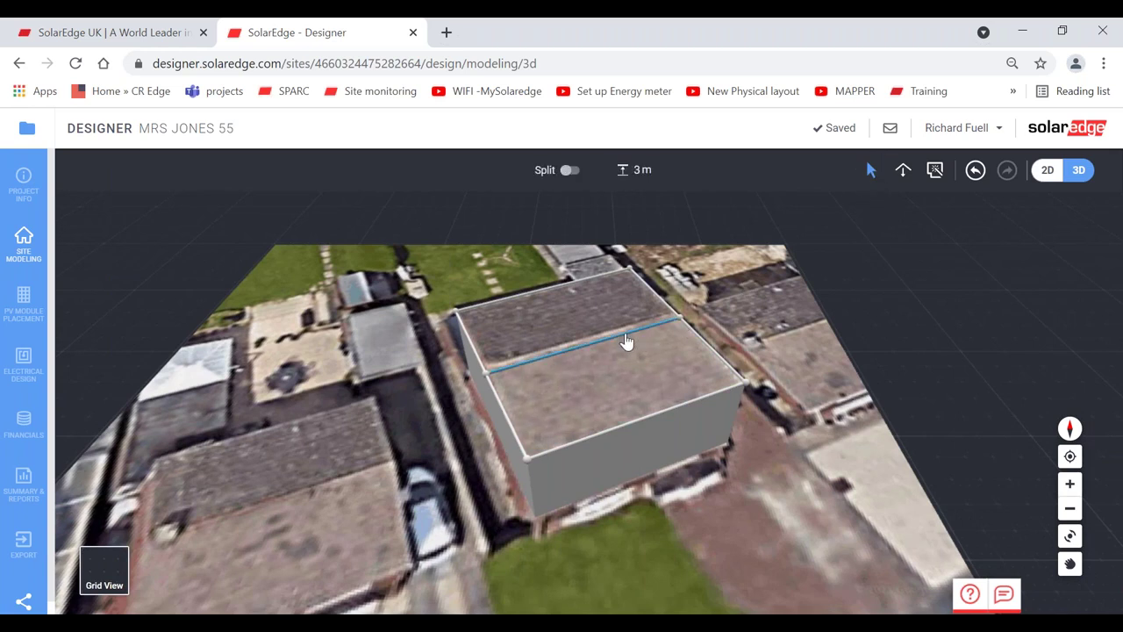
{"action": "left_click_drag", "start_coordinate": [626, 342], "coordinate": [623, 296]}
{"action": "left_click_drag", "start_coordinate": [619, 284], "coordinate": [620, 277]}
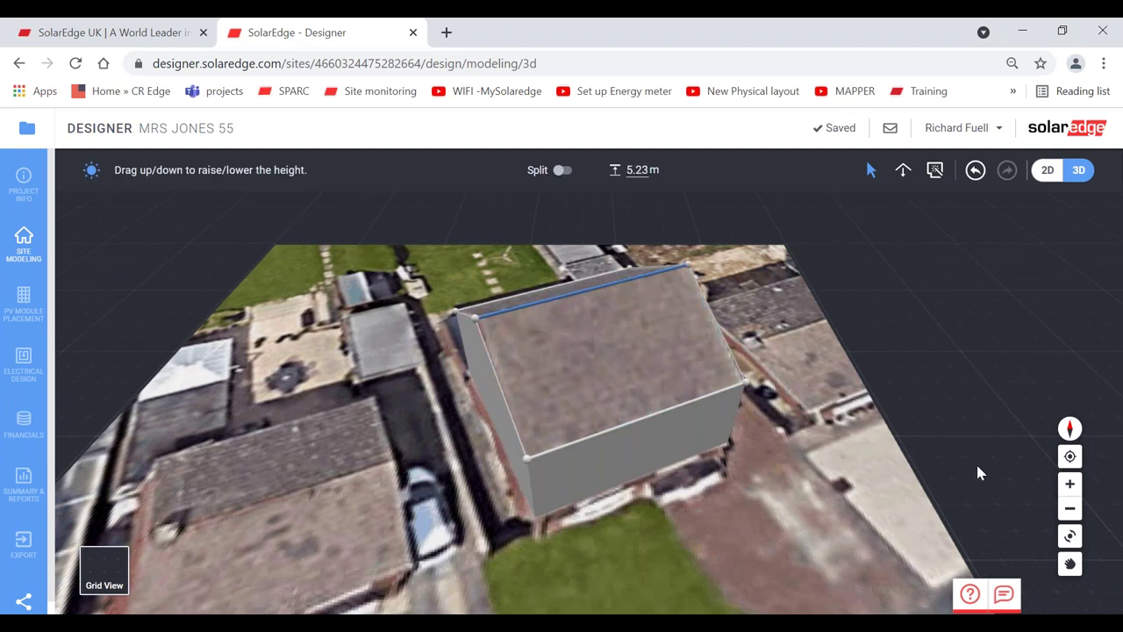
{"action": "left_click_drag", "start_coordinate": [1070, 535], "coordinate": [634, 482]}
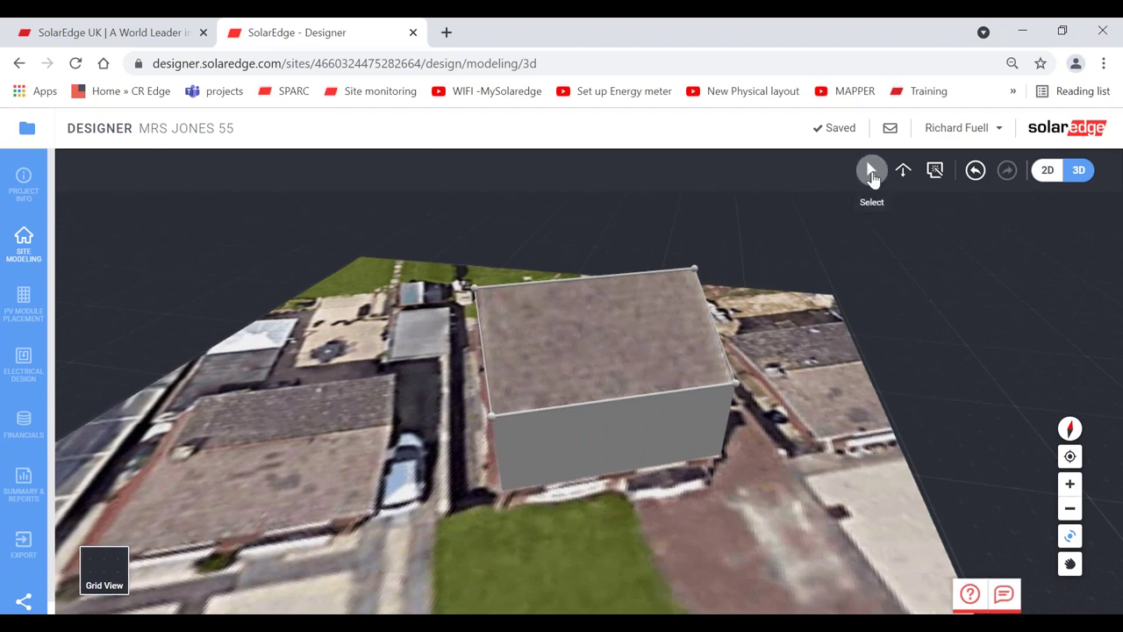
- Select a roof face and set its tilt to 25°
{"action": "left_click", "coordinate": [872, 176]}
{"action": "left_click", "coordinate": [587, 338]}
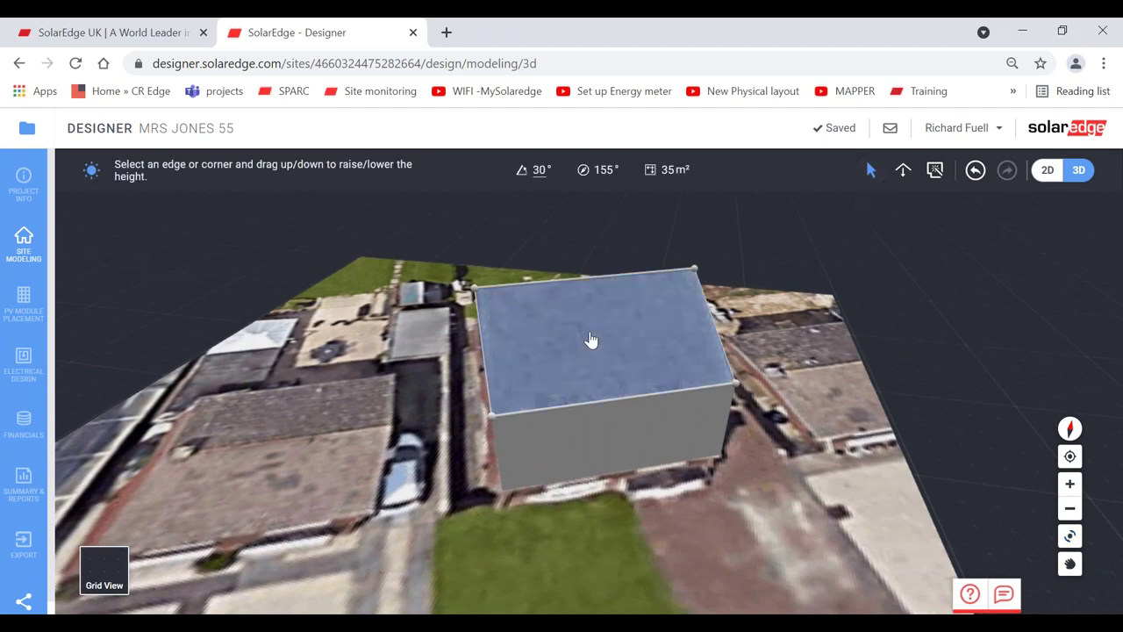
{"action": "double_click", "coordinate": [540, 169]}
{"action": "type", "text": "25"}
{"action": "key", "text": "Return"}
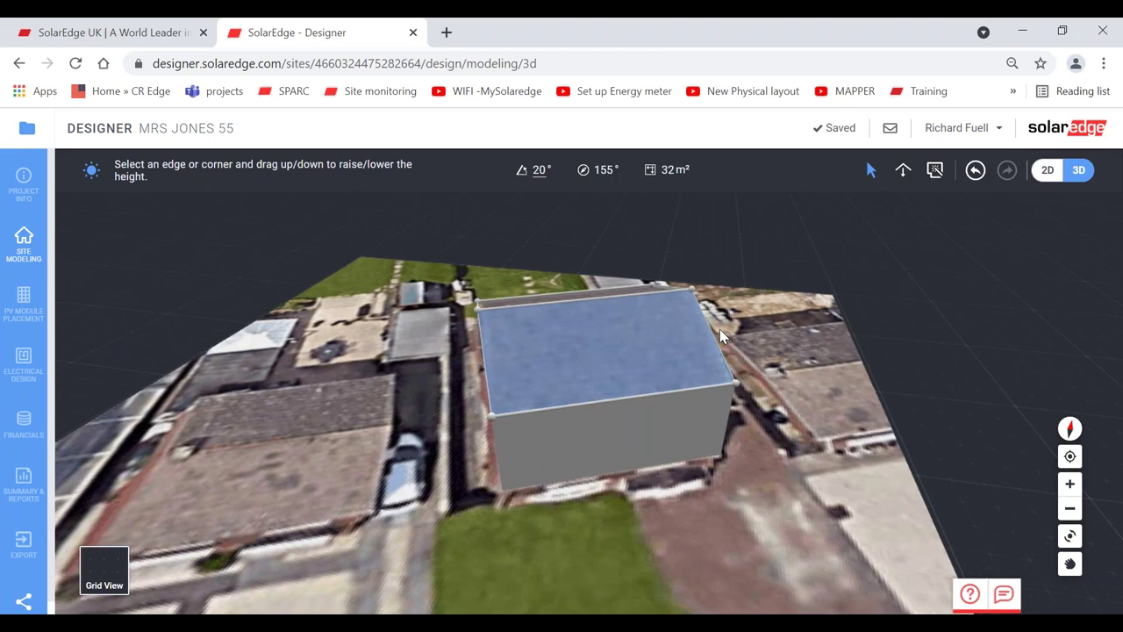
{"action": "left_click", "coordinate": [1070, 535]}
{"action": "left_click_drag", "start_coordinate": [702, 474], "coordinate": [524, 341]}
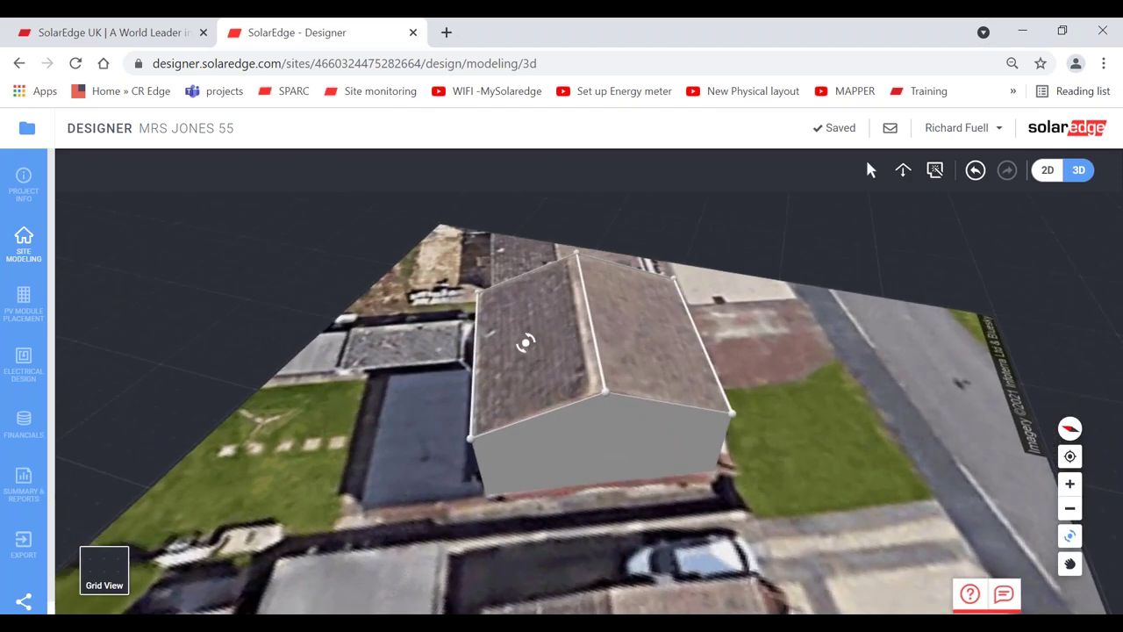
- Set the 155° roof face's tilt to 35°, then go to PV Module Placement
{"action": "left_click", "coordinate": [872, 173]}
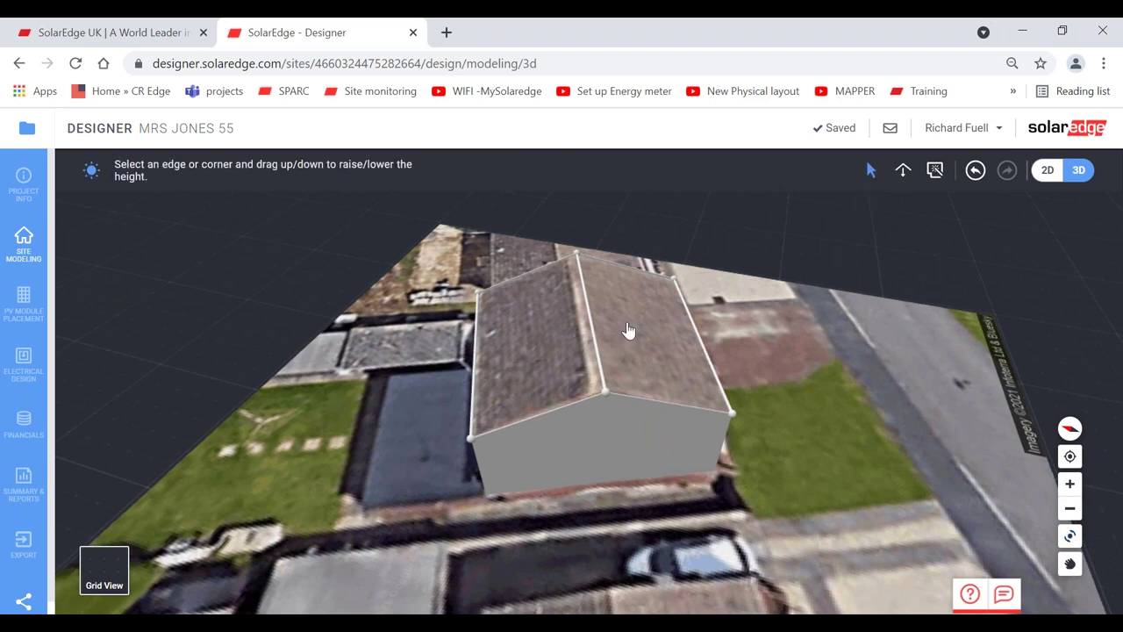
{"action": "left_click", "coordinate": [627, 328]}
{"action": "left_click", "coordinate": [522, 361]}
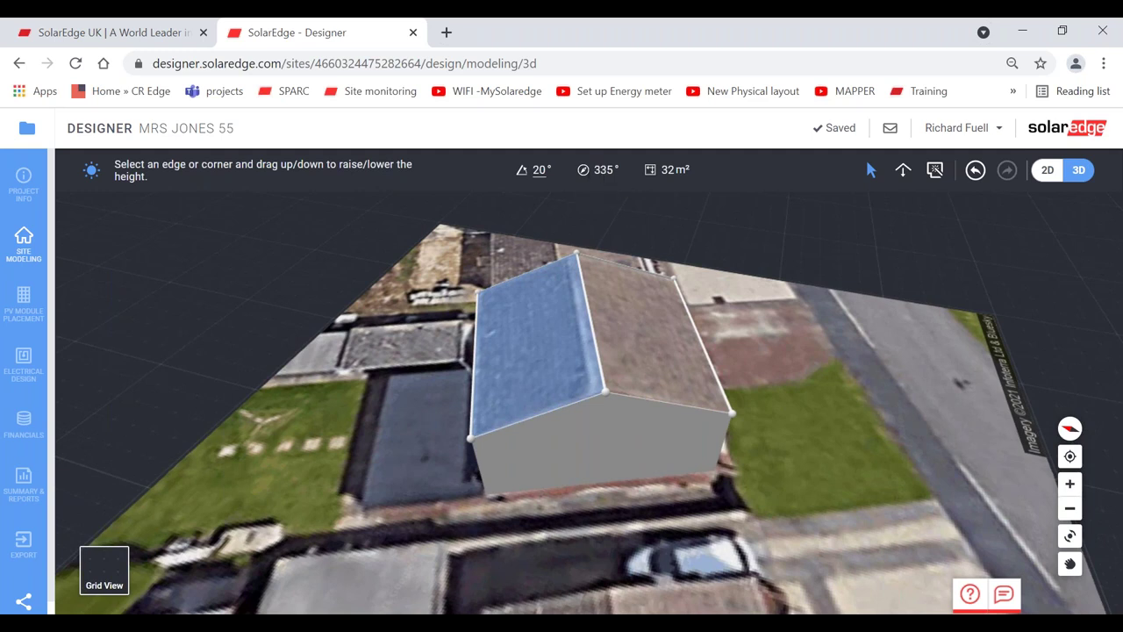
{"action": "left_click", "coordinate": [635, 338]}
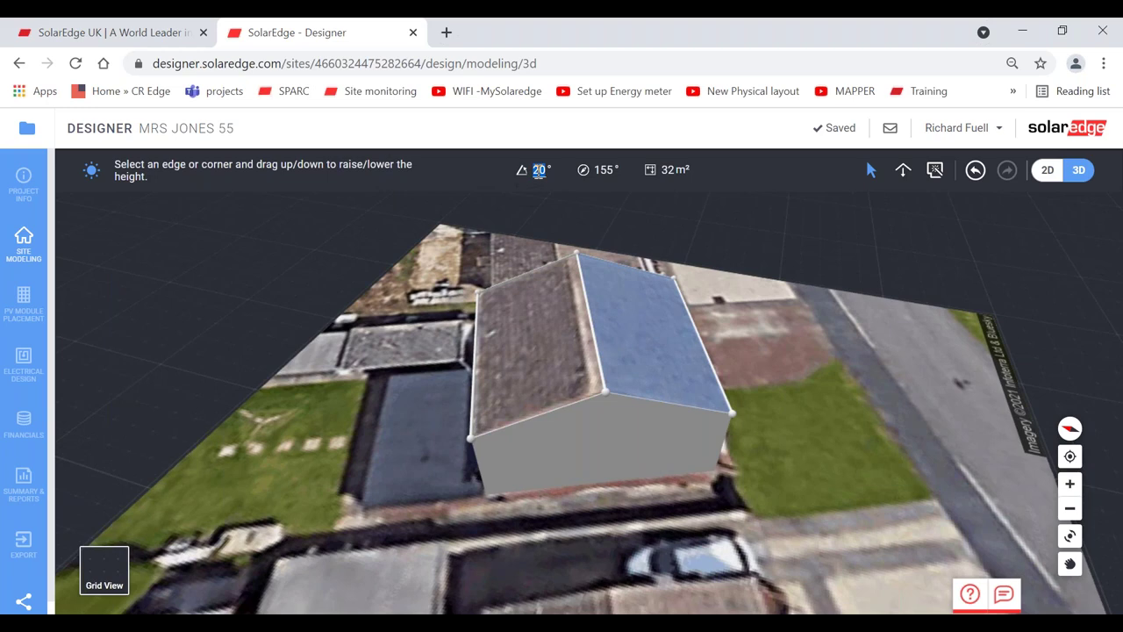
{"action": "type", "text": "35"}
{"action": "key", "text": "Return"}
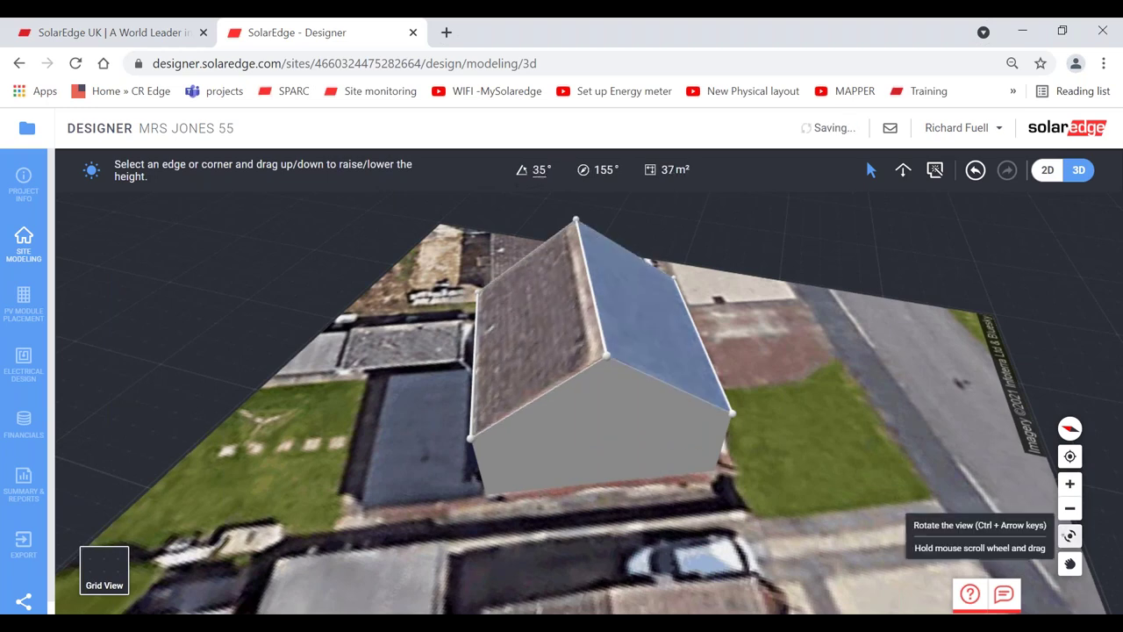
{"action": "left_click_drag", "start_coordinate": [1070, 535], "coordinate": [755, 532]}
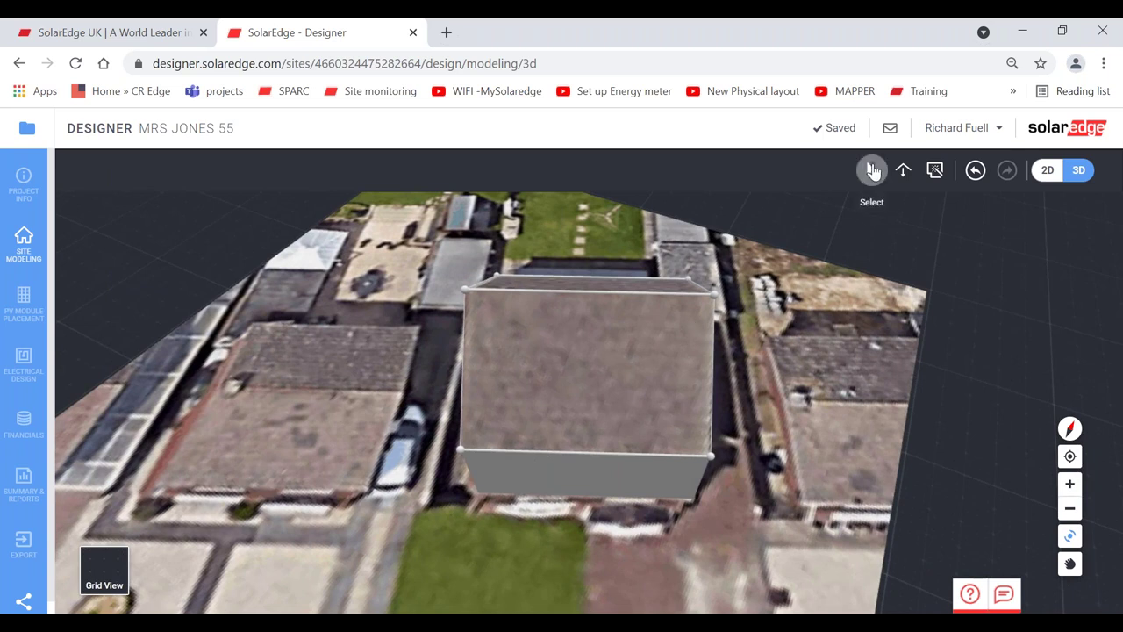
{"action": "left_click", "coordinate": [873, 171]}
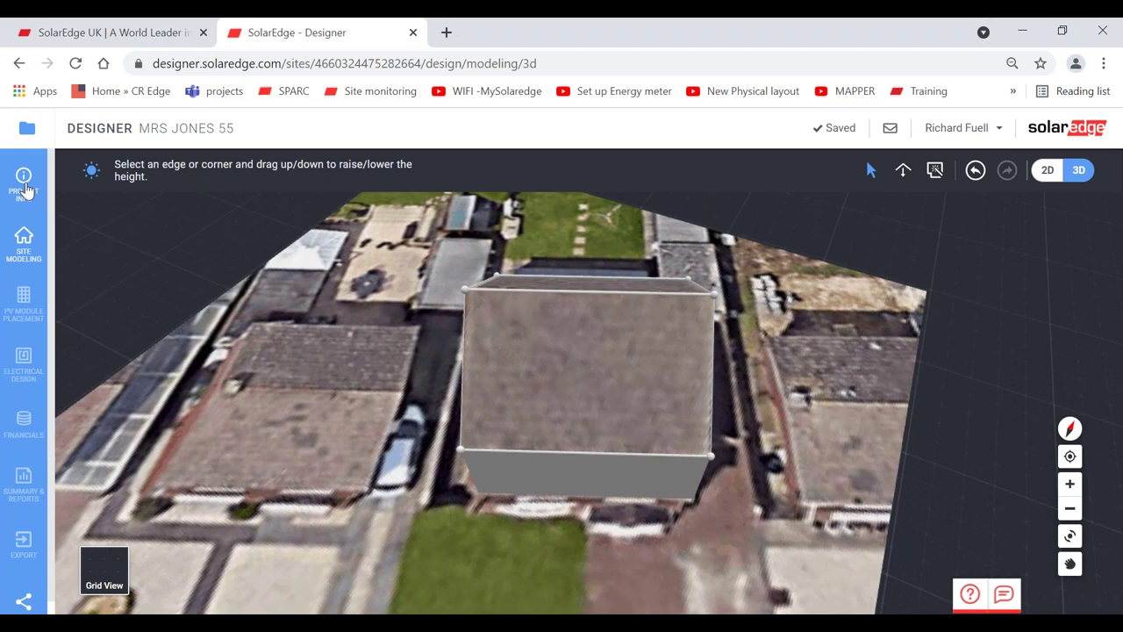
{"action": "left_click", "coordinate": [23, 300]}
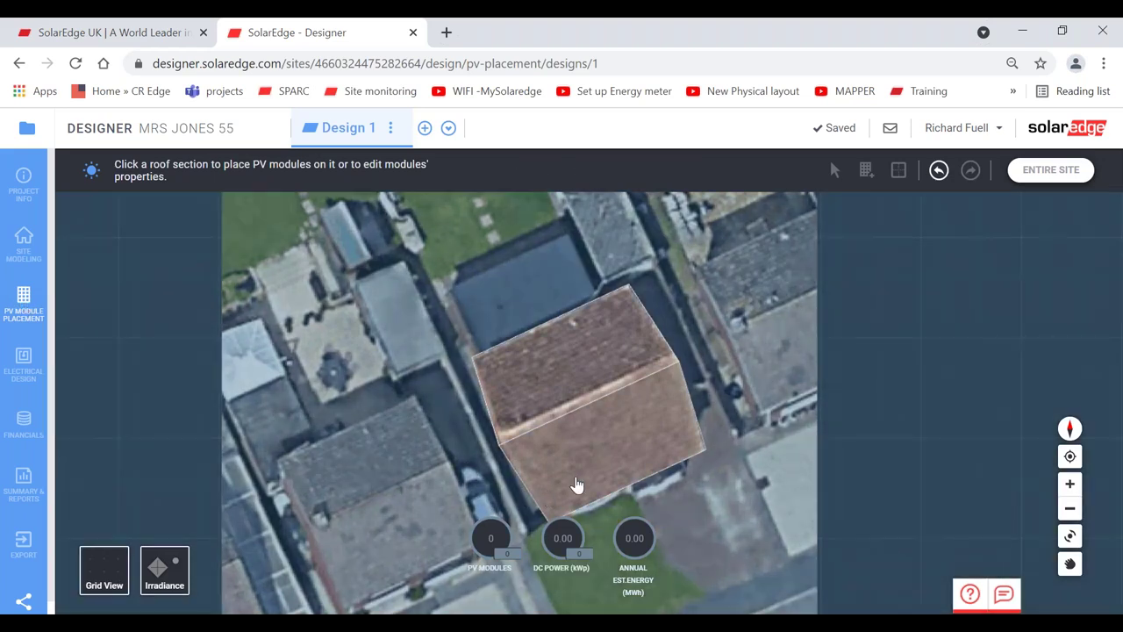
- Select the lower roof facet and open Add PV modules (SunPower SPR-MAX3-400, flush mount, 35° tilt)
{"action": "left_click", "coordinate": [576, 483]}
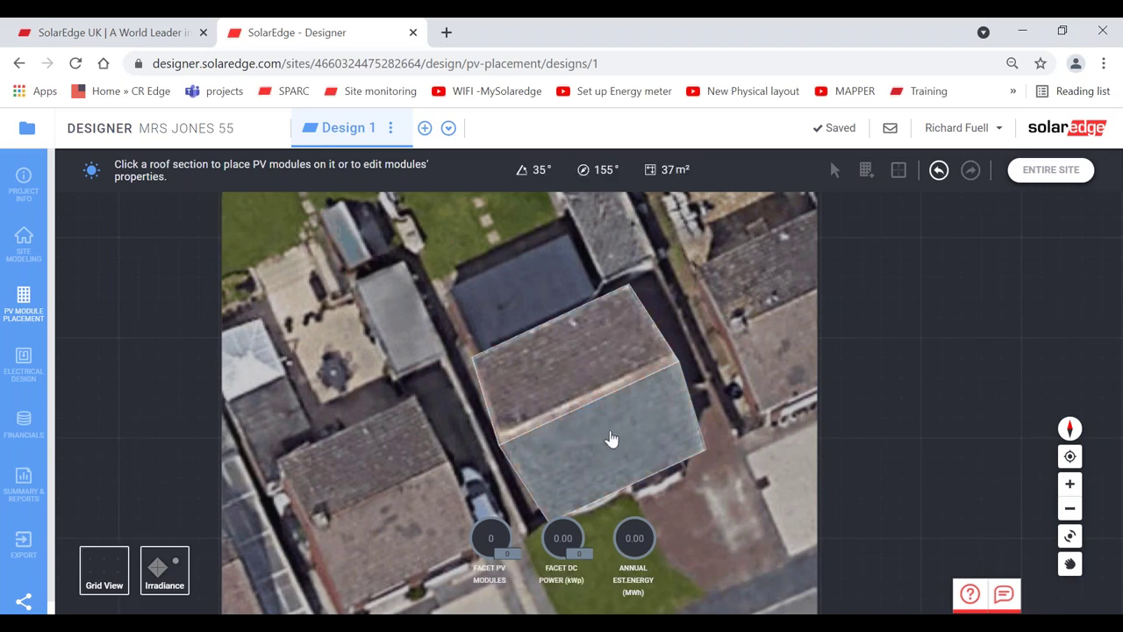
{"action": "left_click", "coordinate": [612, 438]}
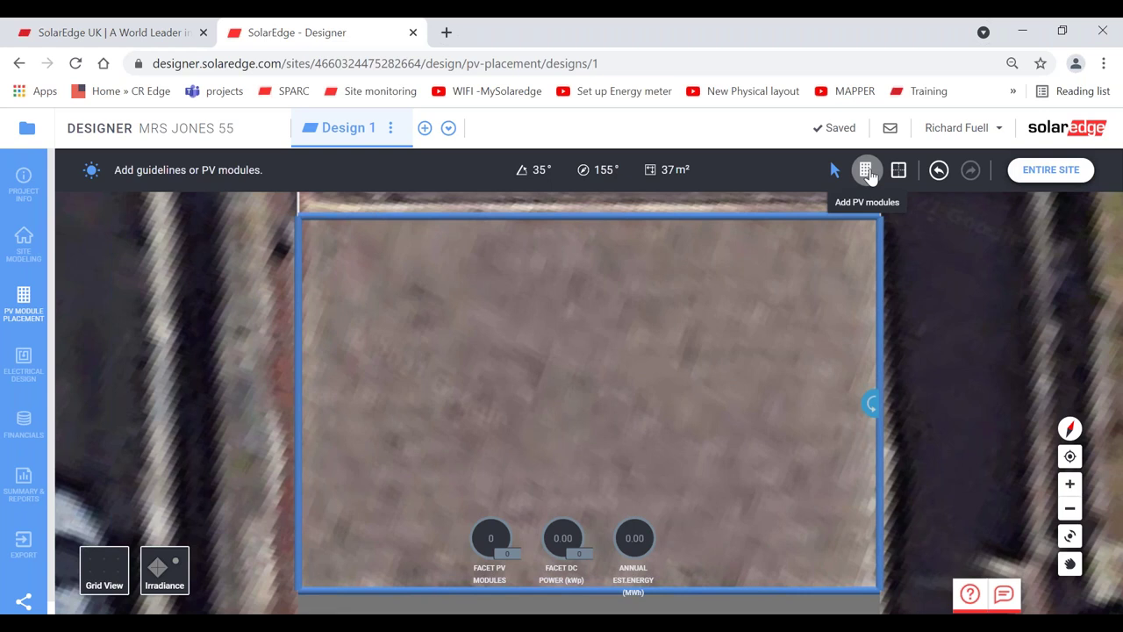
{"action": "left_click", "coordinate": [869, 173]}
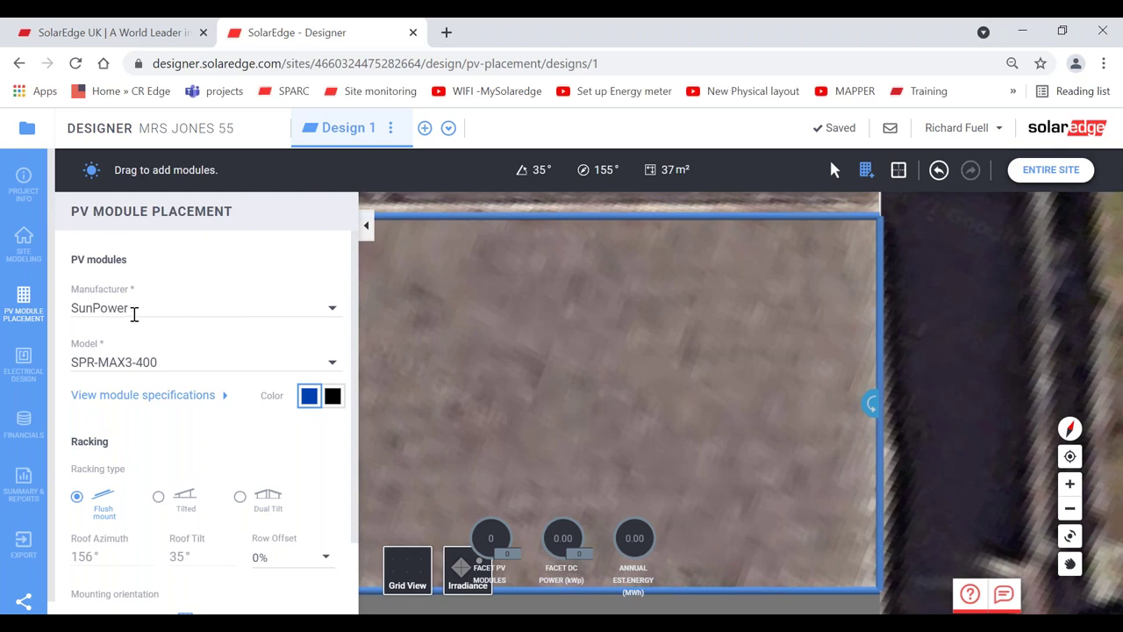
- Choose manufacturer JA Solar and module JAM60S10-340/MR (1000V), filtering models by 340, with a black finish
{"action": "left_click", "coordinate": [146, 306]}
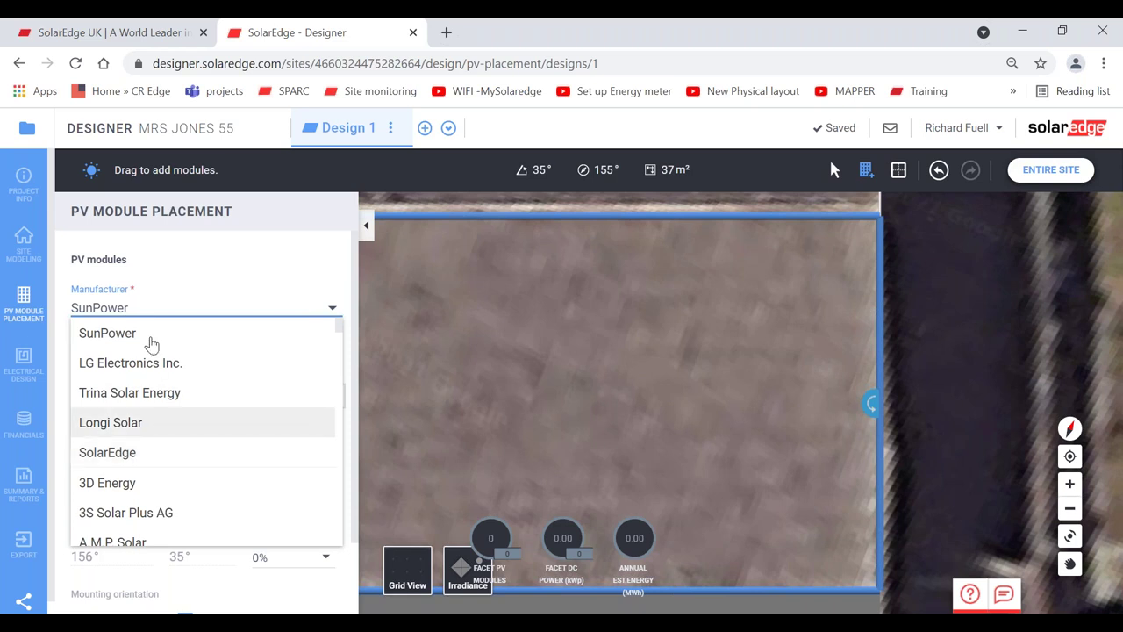
{"action": "double_click", "coordinate": [145, 305]}
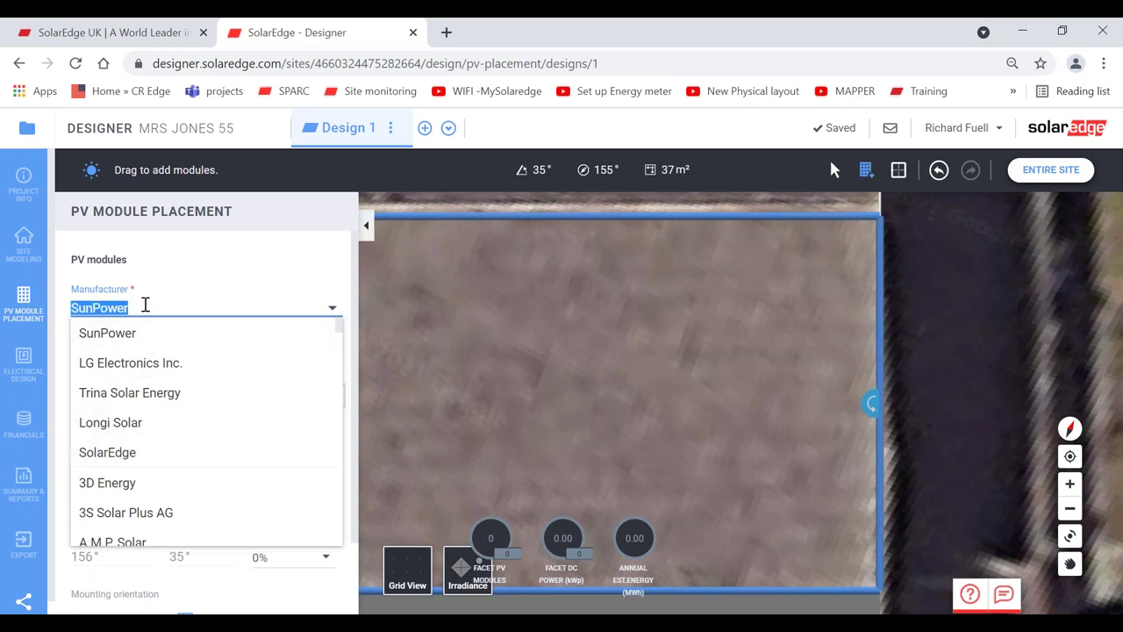
{"action": "type", "text": "ja"}
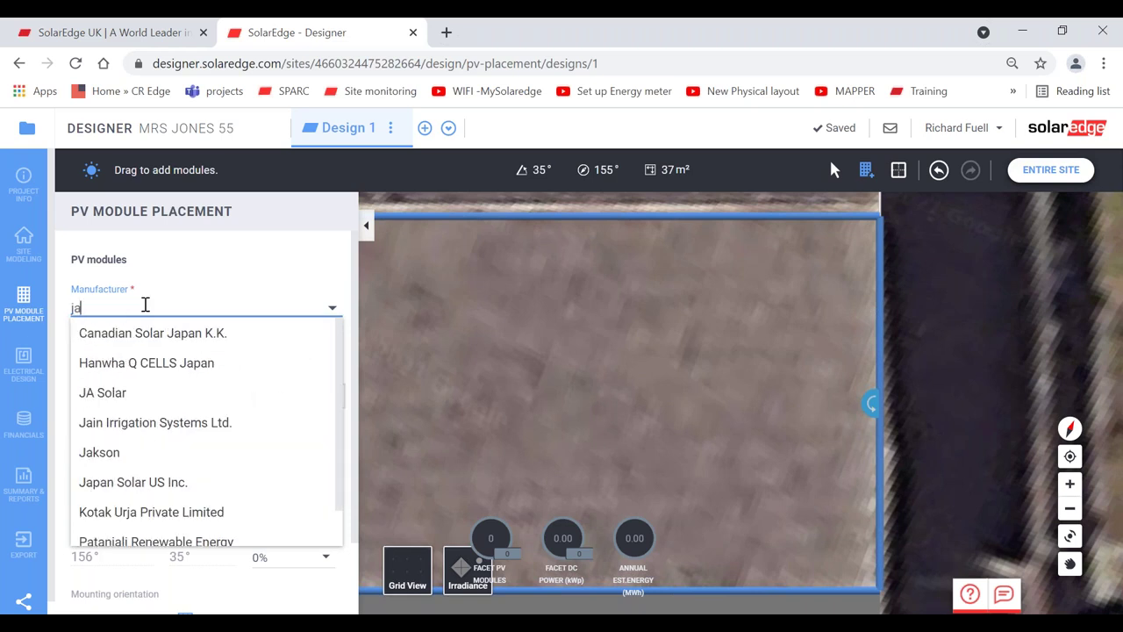
{"action": "left_click", "coordinate": [136, 396]}
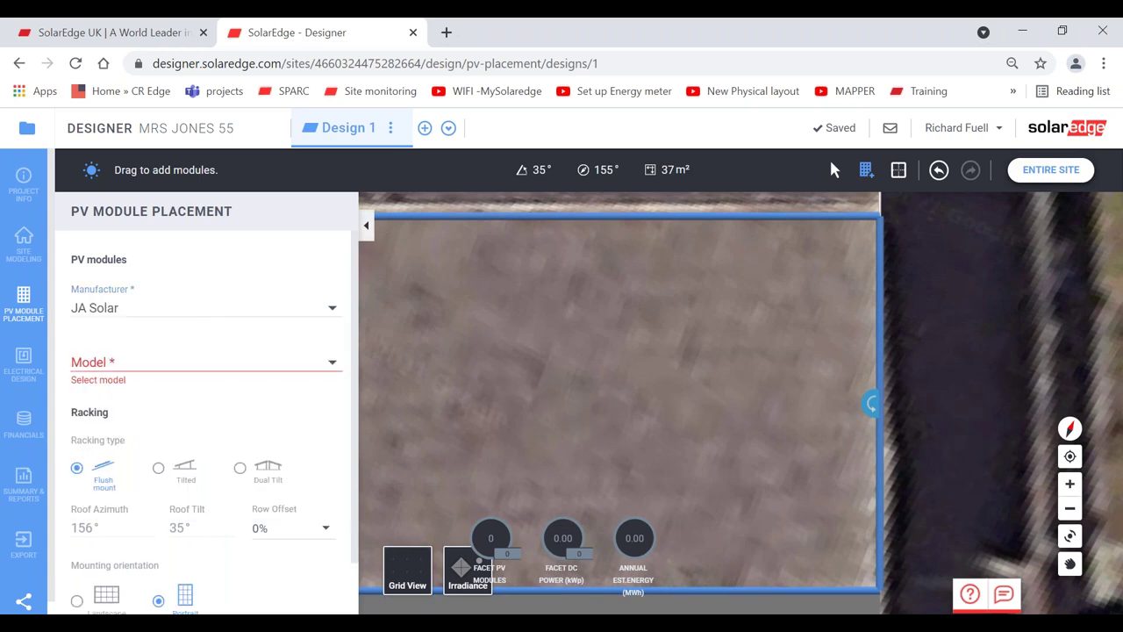
{"action": "left_click", "coordinate": [202, 355]}
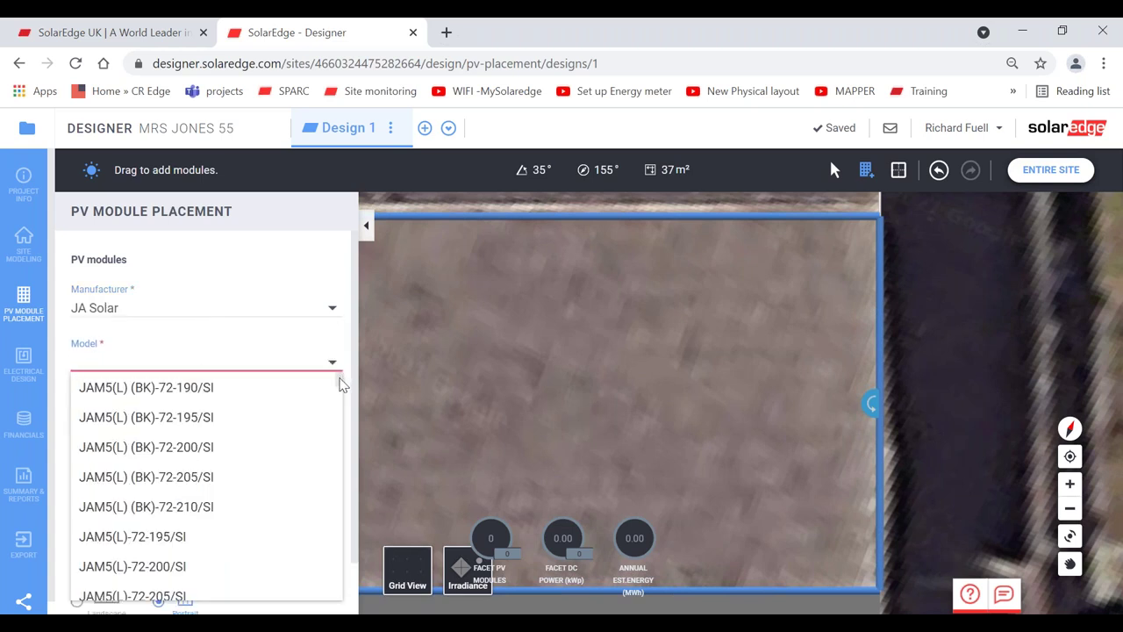
{"action": "left_click_drag", "start_coordinate": [340, 384], "coordinate": [268, 352]}
{"action": "type", "text": "360"}
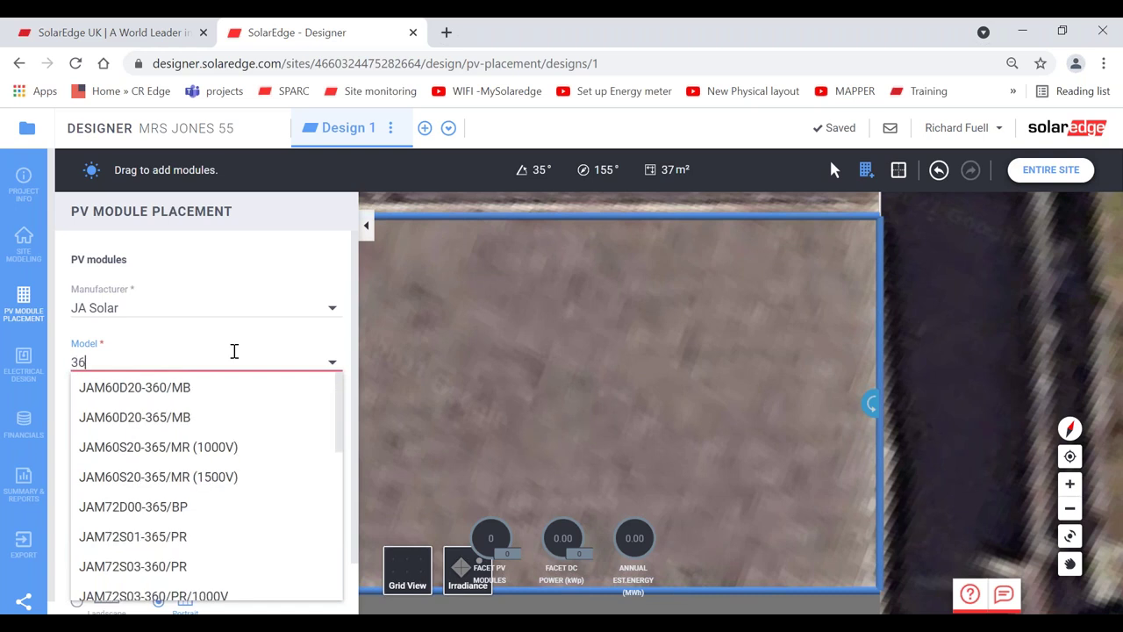
{"action": "key", "text": "BackSpace"}
{"action": "key", "text": "BackSpace"}
{"action": "type", "text": "40"}
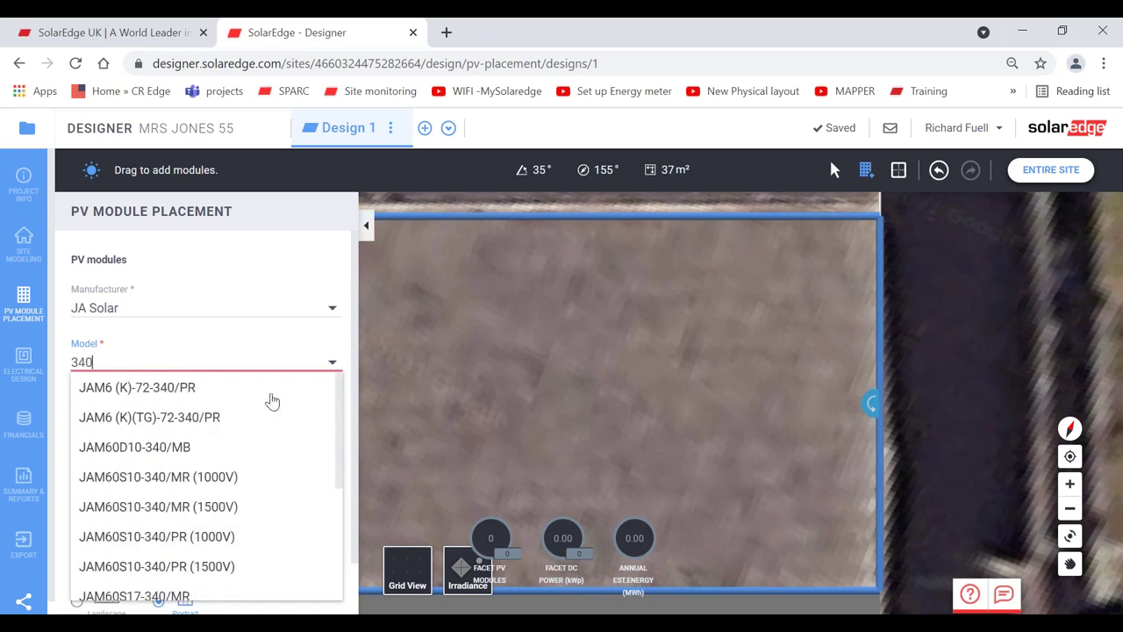
{"action": "left_click_drag", "start_coordinate": [342, 392], "coordinate": [330, 386]}
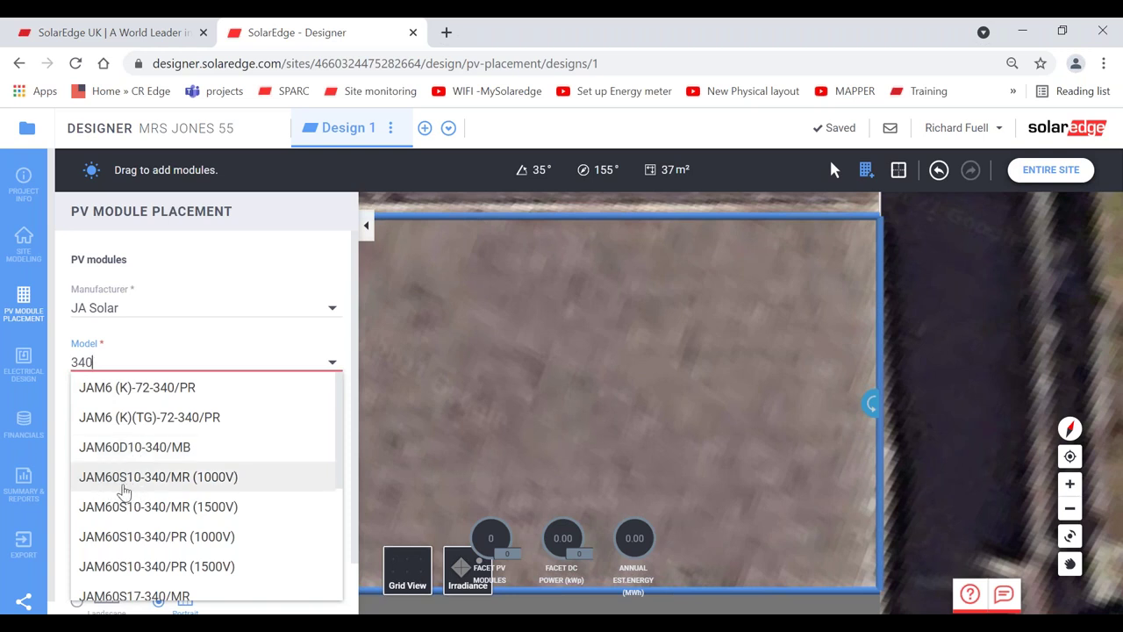
{"action": "left_click", "coordinate": [123, 485]}
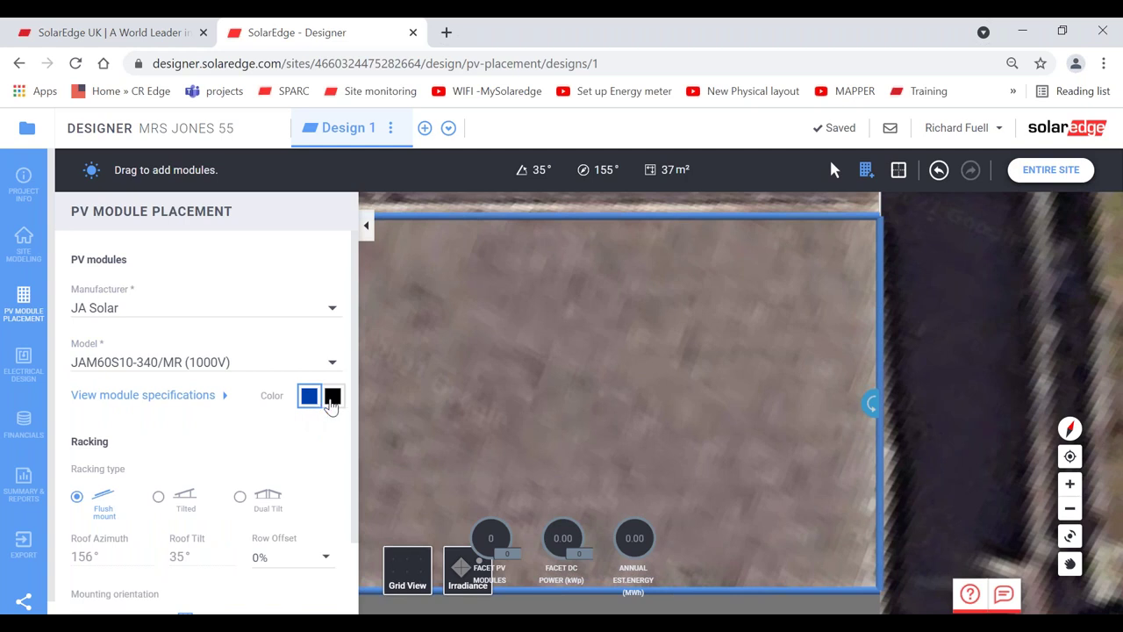
{"action": "left_click", "coordinate": [332, 399]}
- Enter 2 cm as the row spacing and collapse the PV Module Placement panel
{"action": "scroll", "coordinate": [354, 354], "scroll_direction": "down", "scroll_amount": 2}
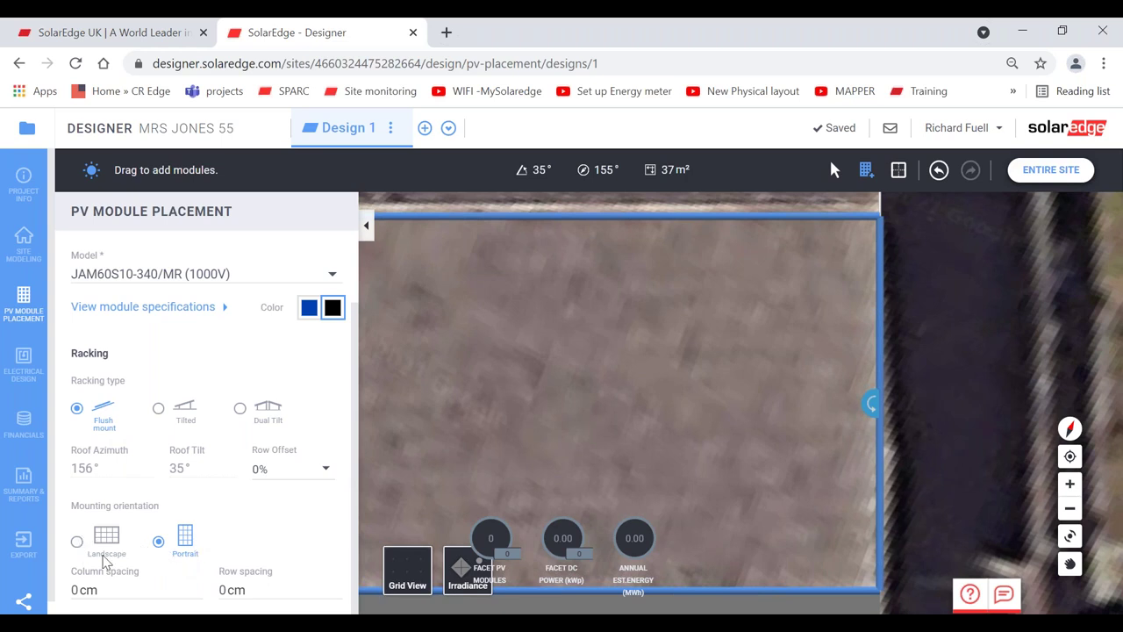
{"action": "left_click", "coordinate": [230, 595]}
{"action": "type", "text": "2"}
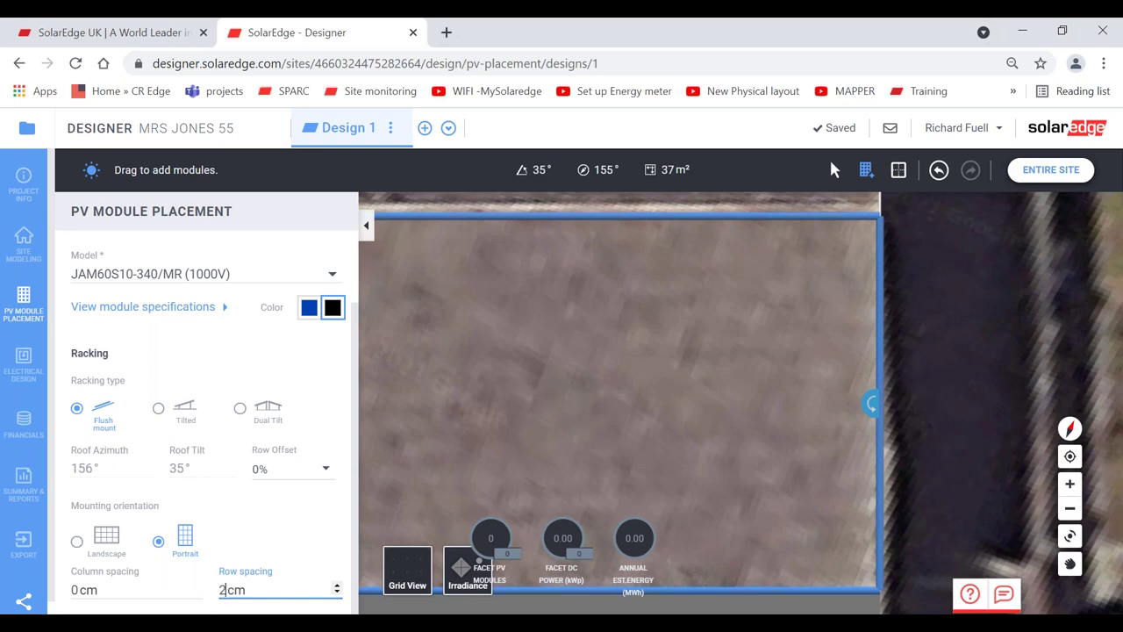
{"action": "left_click", "coordinate": [366, 225]}
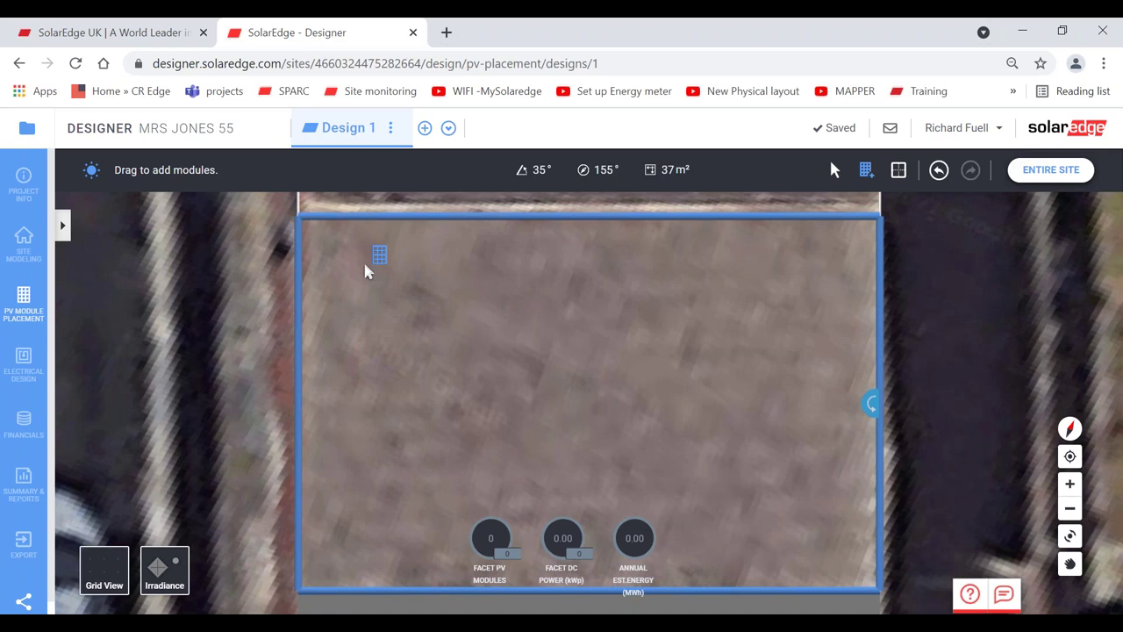
- Draw a 2×6 module array on the facet, adjust it, then delete it and undo the deletion
{"action": "left_click_drag", "start_coordinate": [367, 272], "coordinate": [1003, 601]}
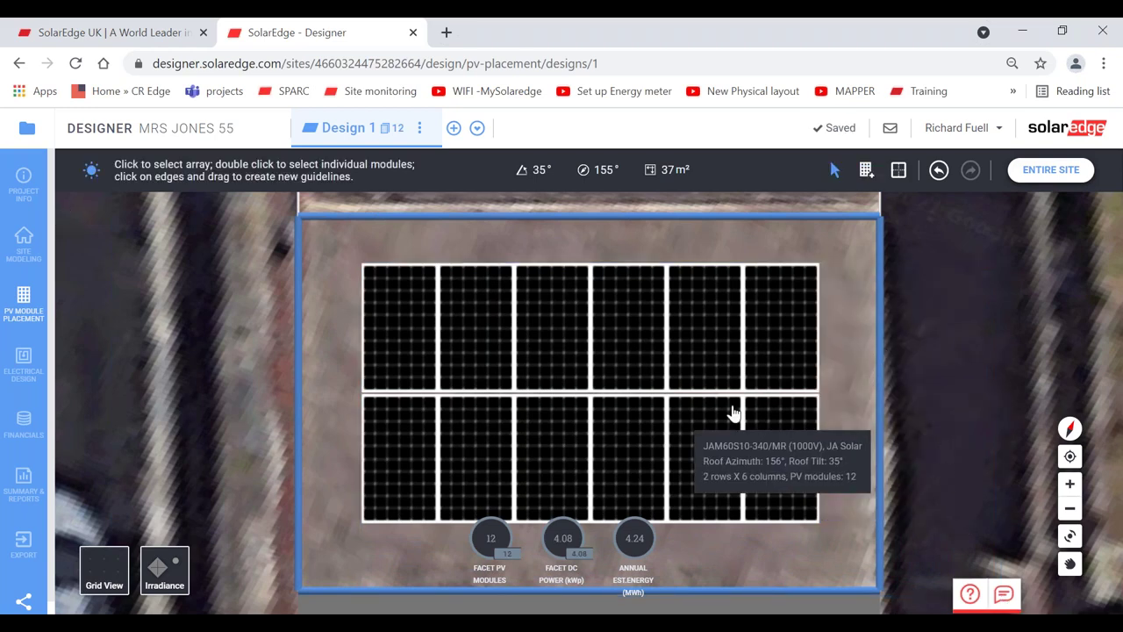
{"action": "left_click", "coordinate": [704, 411]}
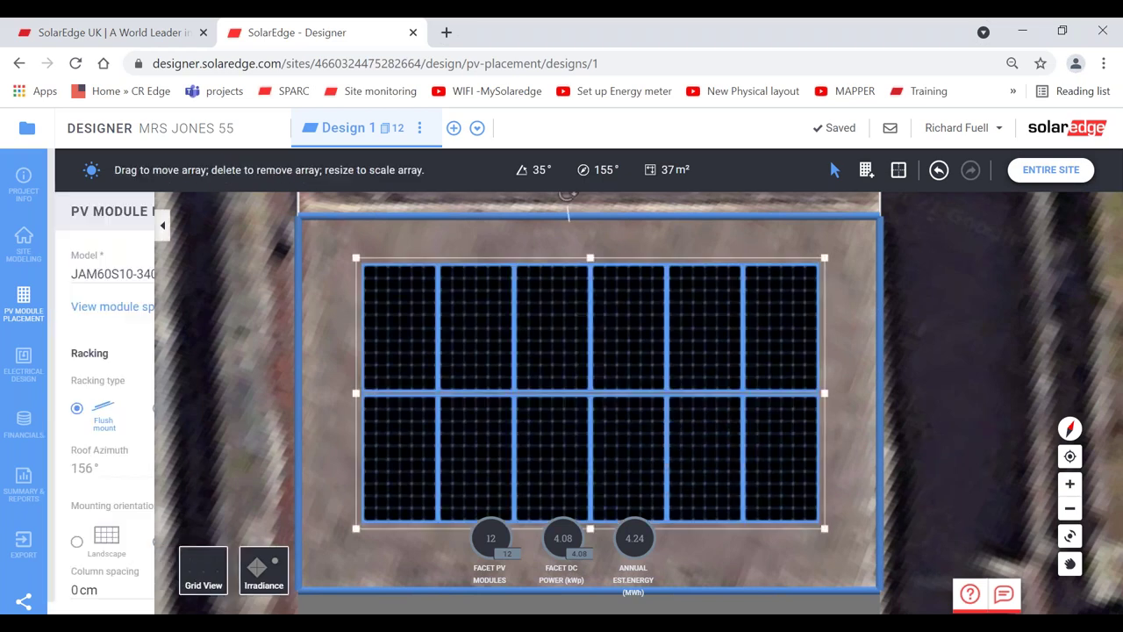
{"action": "left_click_drag", "start_coordinate": [672, 394], "coordinate": [672, 394]}
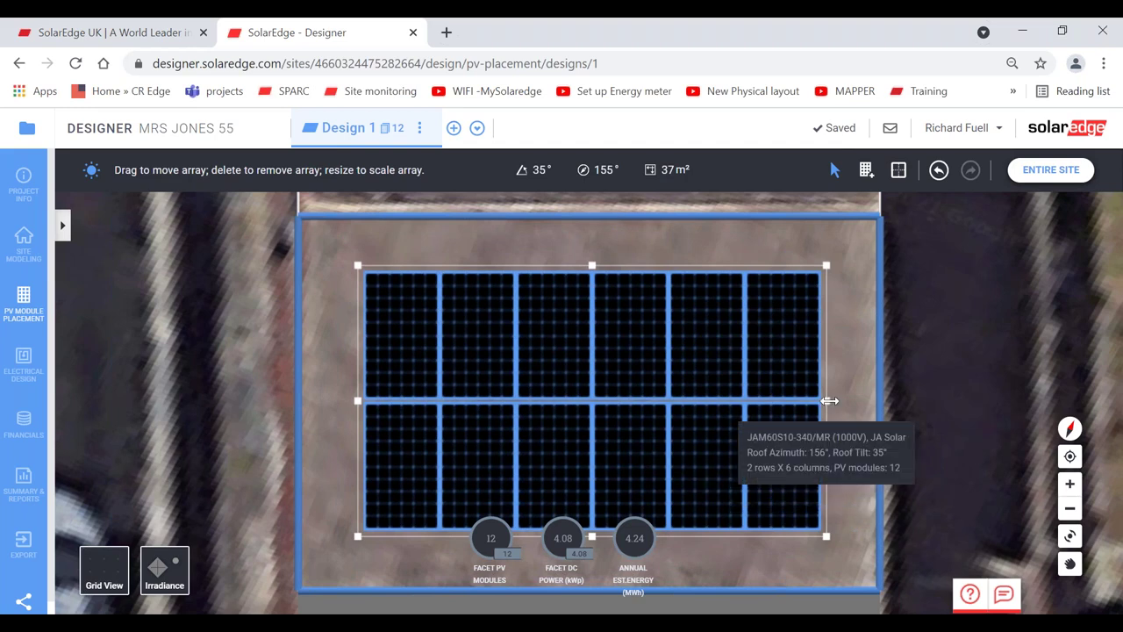
{"action": "left_click_drag", "start_coordinate": [827, 400], "coordinate": [826, 400]}
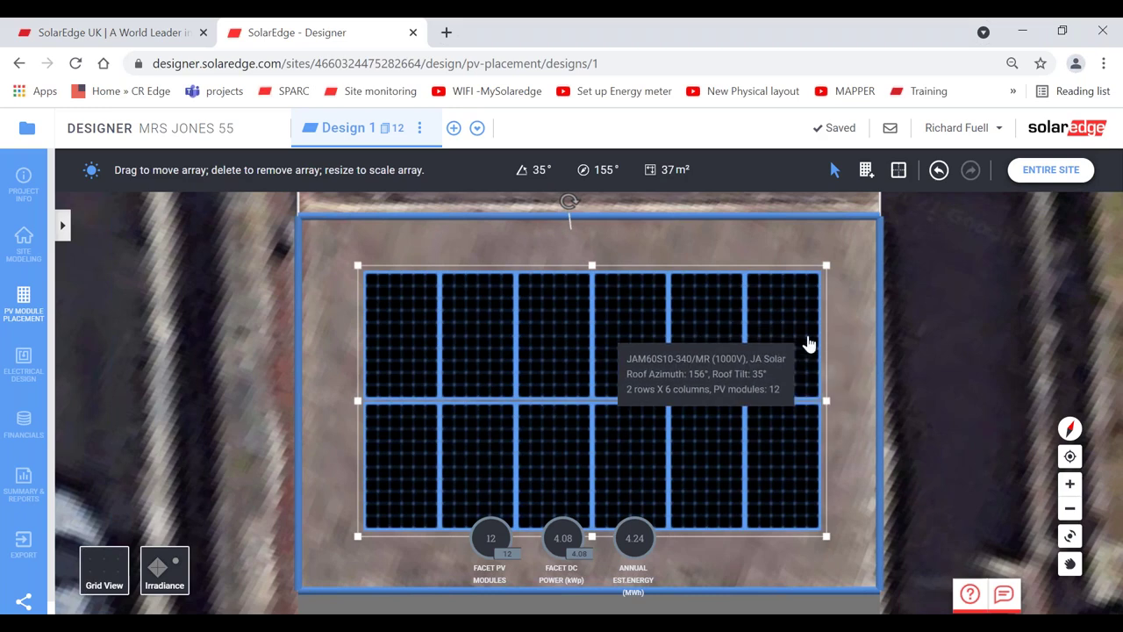
{"action": "left_click", "coordinate": [837, 344]}
{"action": "left_click", "coordinate": [690, 359]}
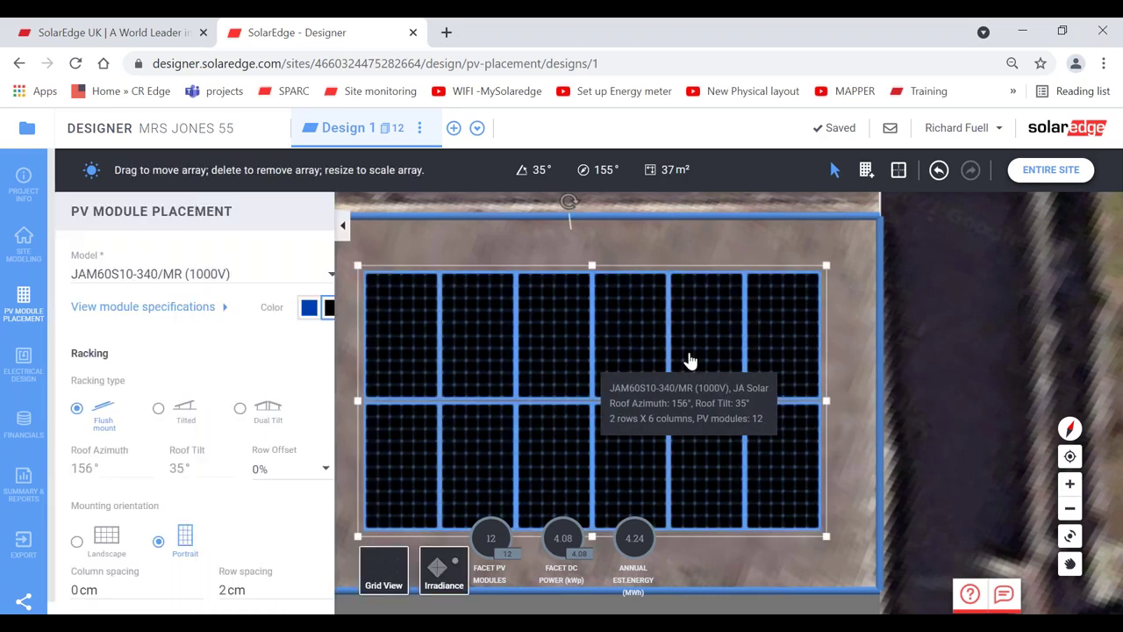
{"action": "key", "text": "Delete"}
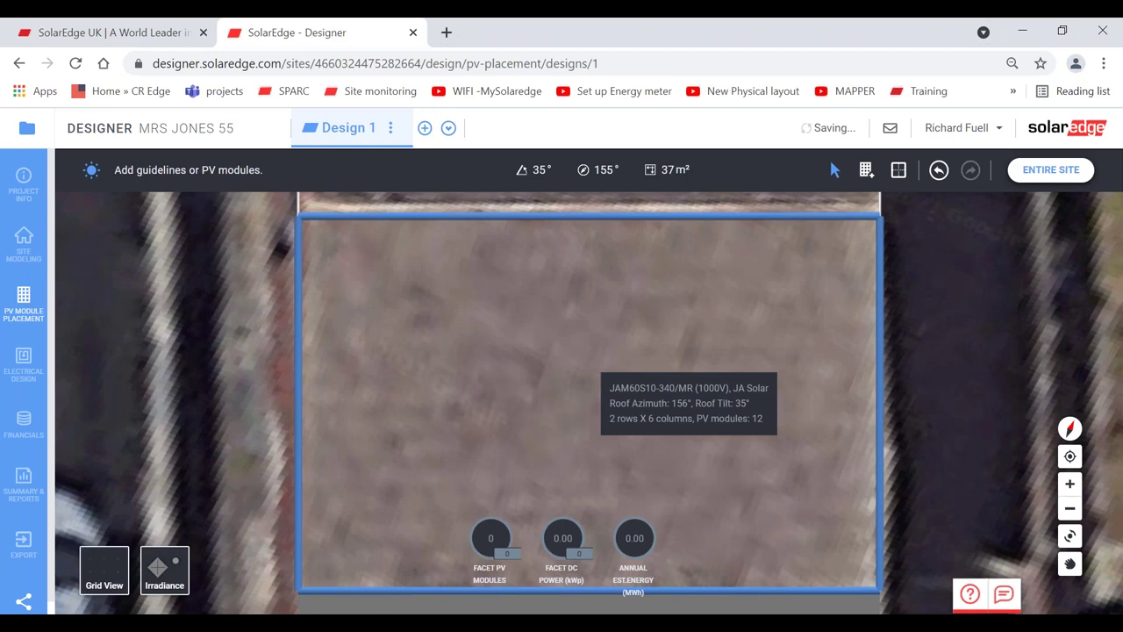
{"action": "left_click", "coordinate": [937, 174]}
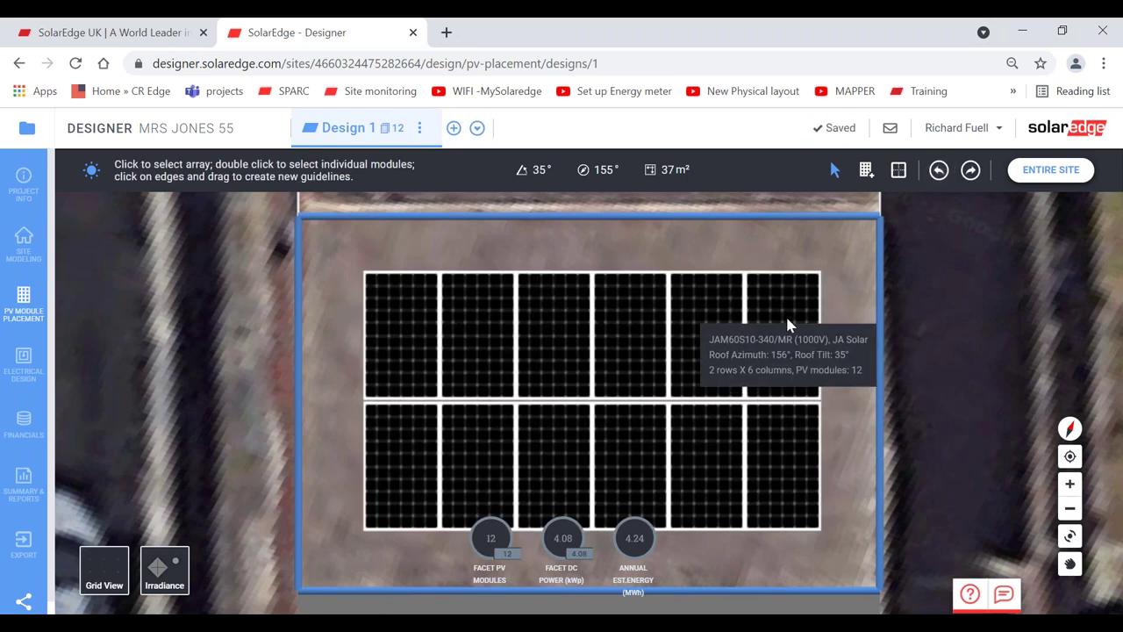
- Remove the top-right and top-left modules from the array
{"action": "left_click", "coordinate": [772, 326]}
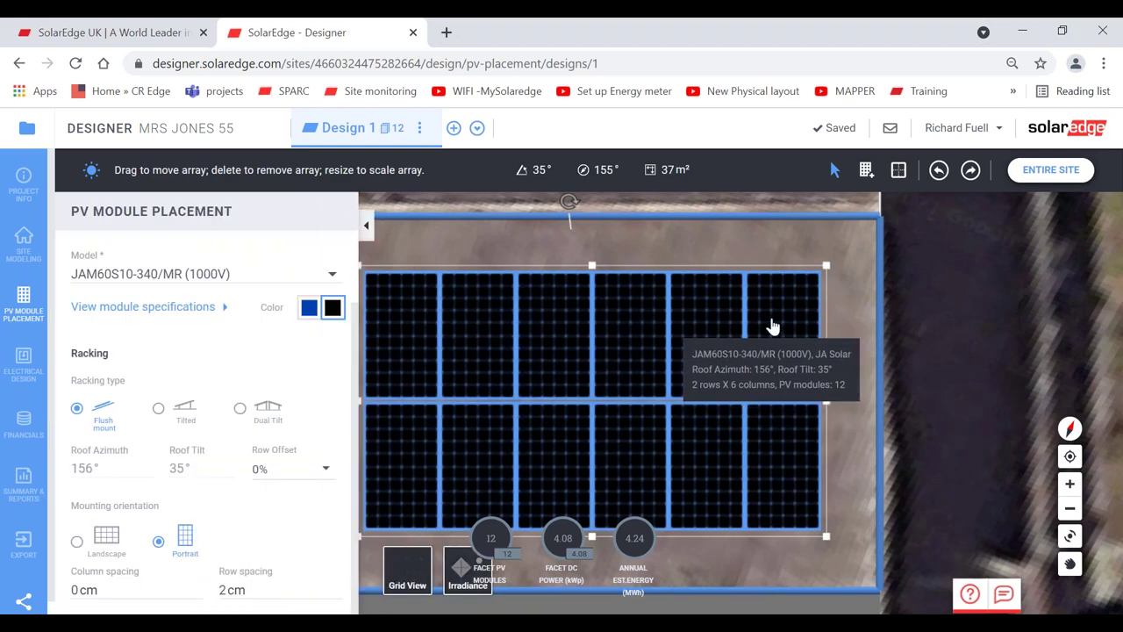
{"action": "left_click", "coordinate": [772, 327]}
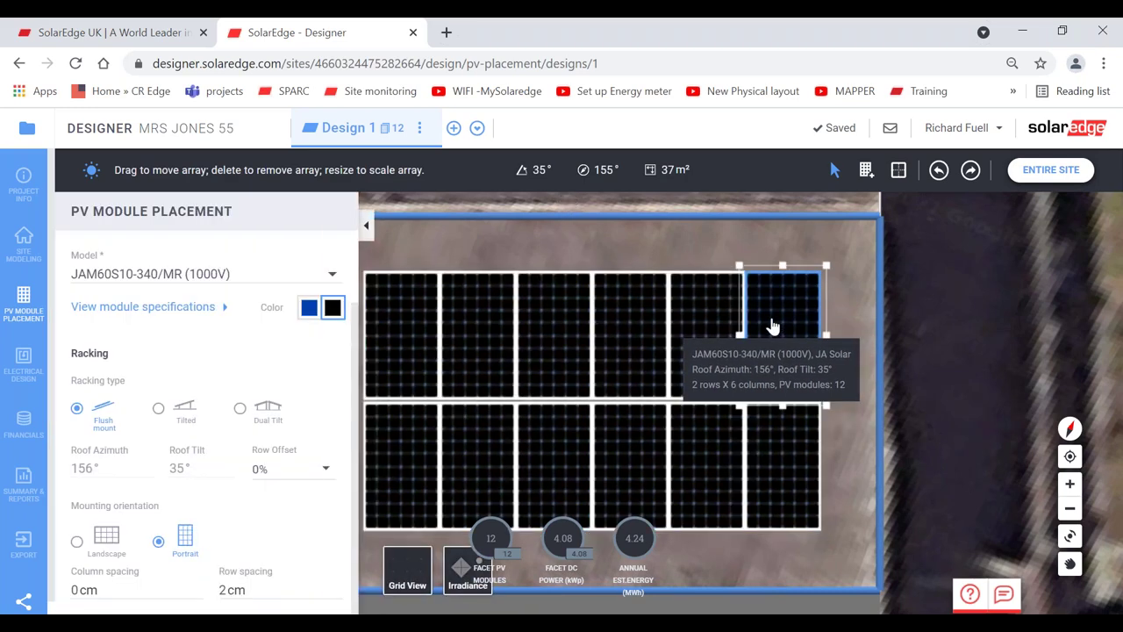
{"action": "key", "text": "Delete"}
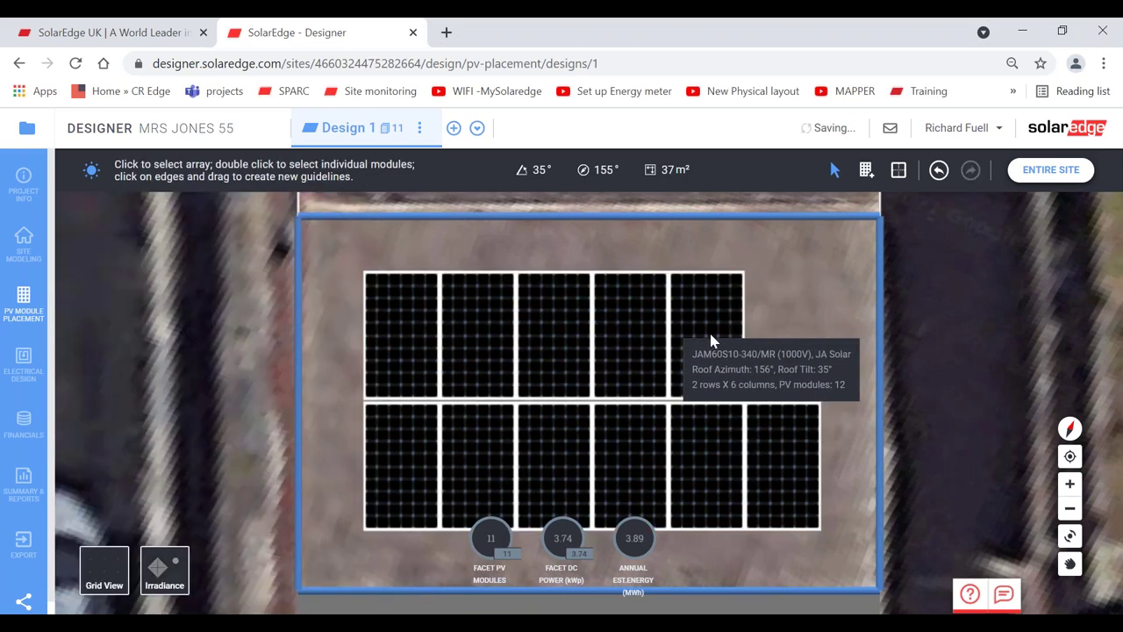
{"action": "left_click", "coordinate": [406, 334]}
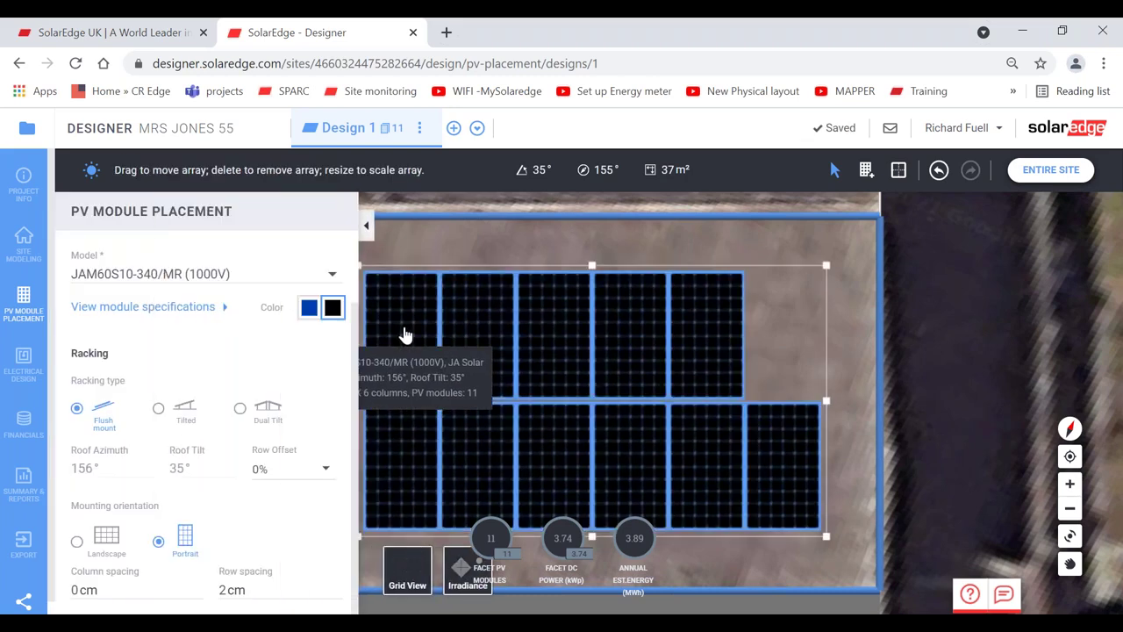
{"action": "left_click", "coordinate": [406, 334]}
{"action": "key", "text": "Delete"}
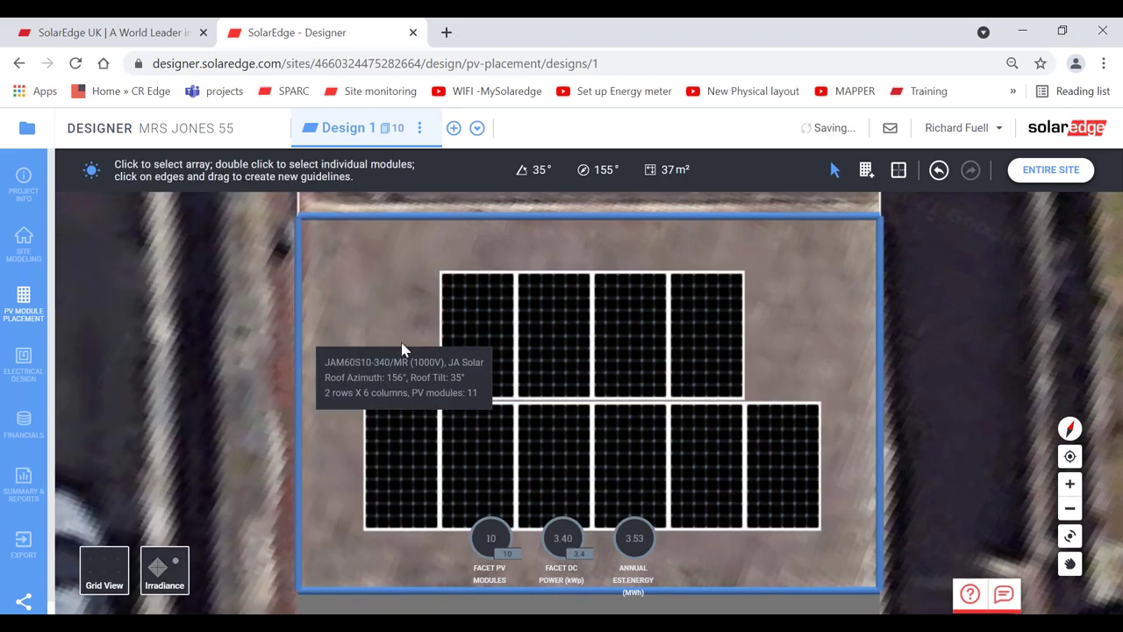
- Undo and redo the two removals to compare, restore all 12 modules, and show the entire site
{"action": "left_click", "coordinate": [940, 172]}
{"action": "left_click", "coordinate": [940, 172]}
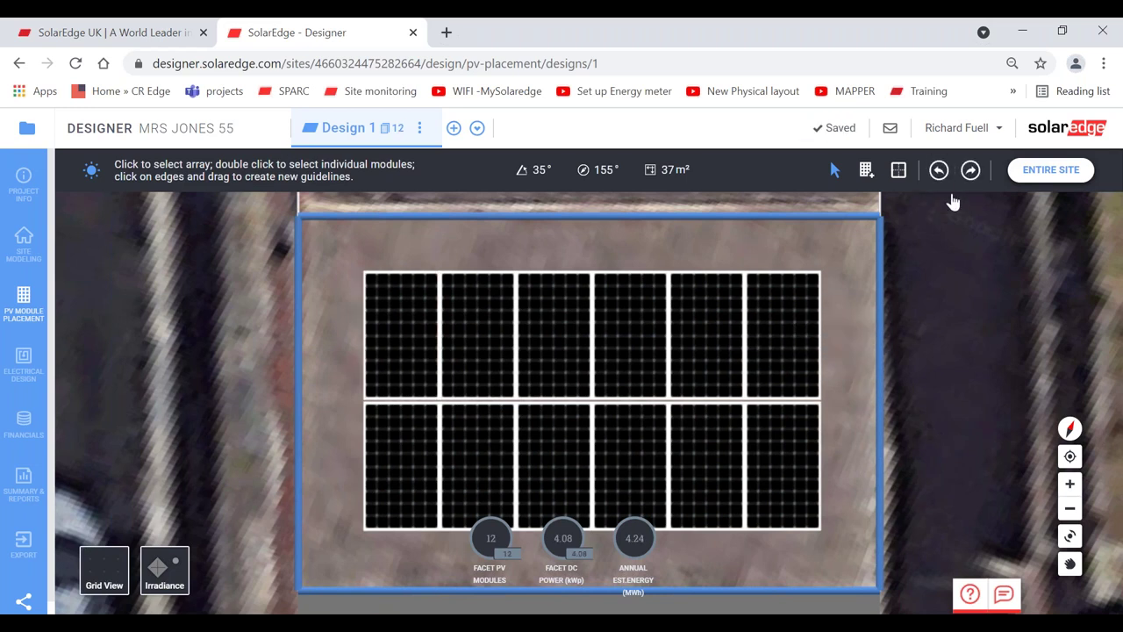
{"action": "left_click", "coordinate": [970, 172]}
{"action": "left_click", "coordinate": [970, 172]}
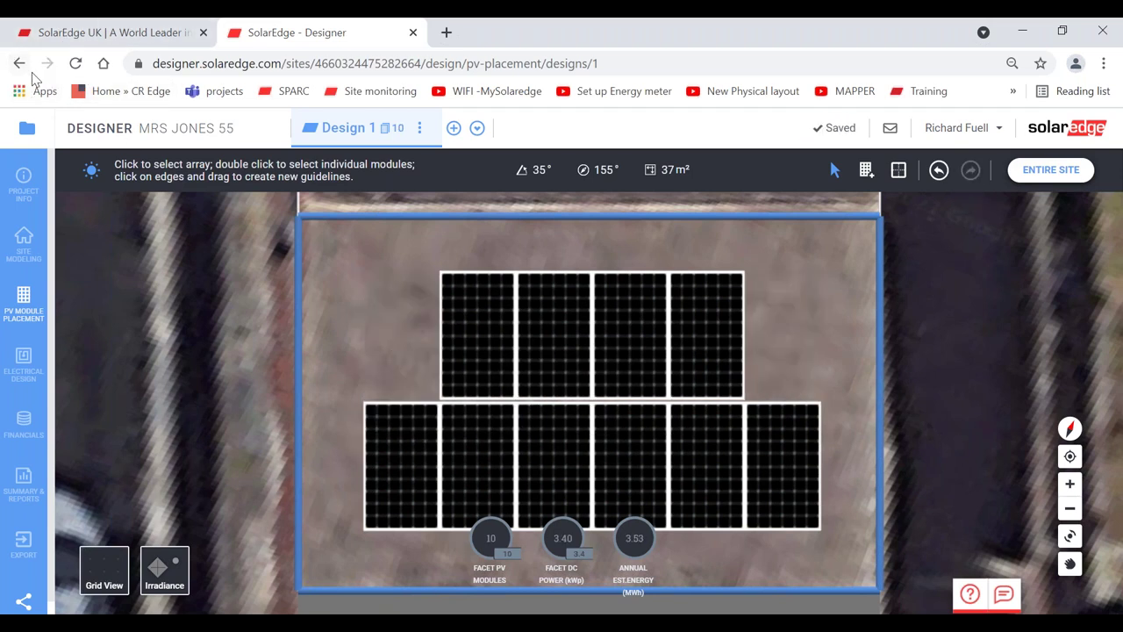
{"action": "left_click", "coordinate": [939, 171]}
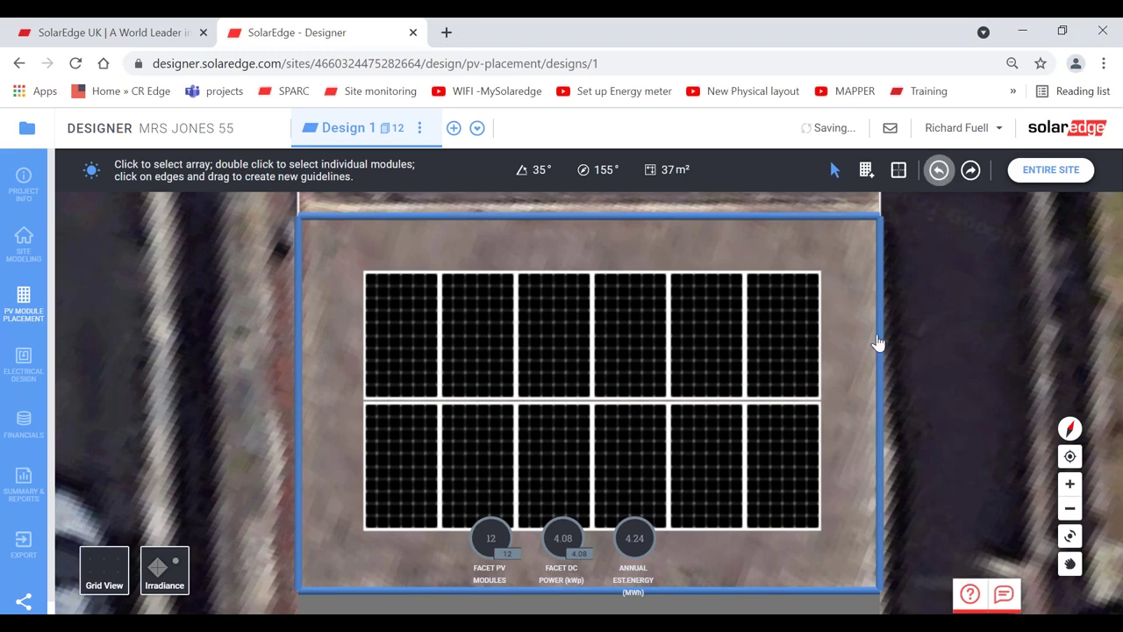
{"action": "left_click", "coordinate": [1037, 172]}
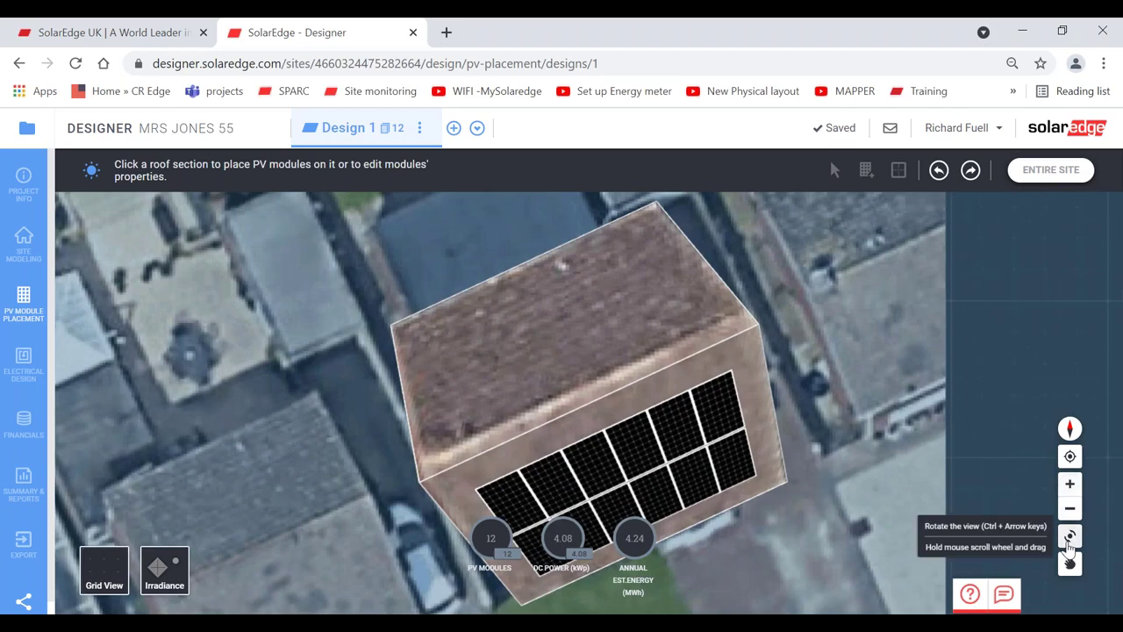
{"action": "left_click", "coordinate": [1069, 541]}
{"action": "left_click_drag", "start_coordinate": [827, 501], "coordinate": [810, 433]}
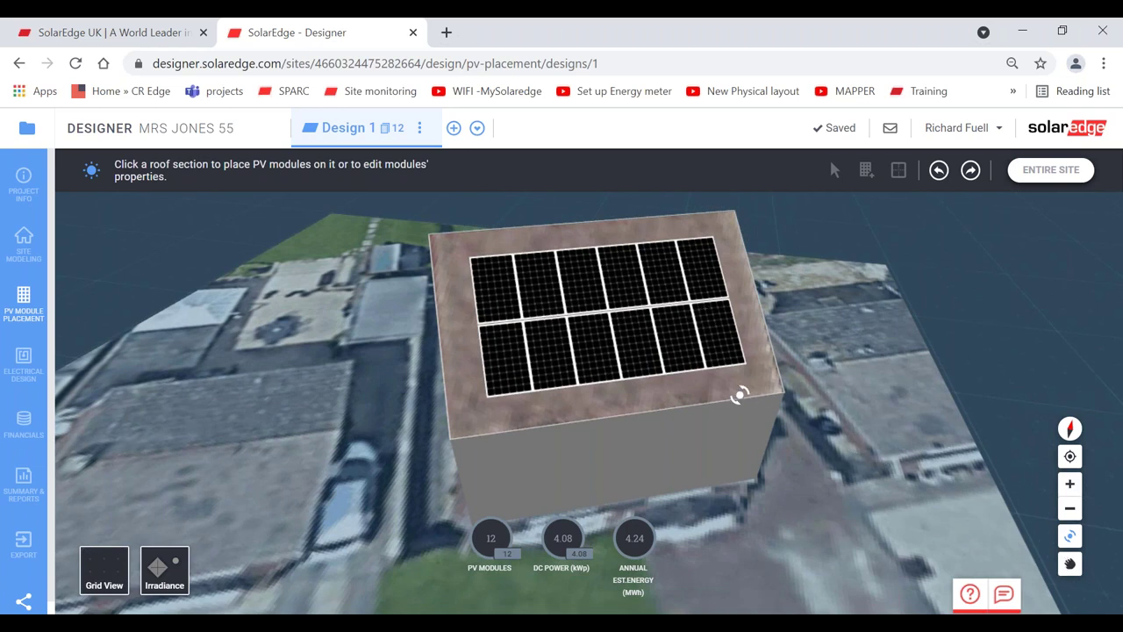
{"action": "left_click_drag", "start_coordinate": [740, 394], "coordinate": [726, 415]}
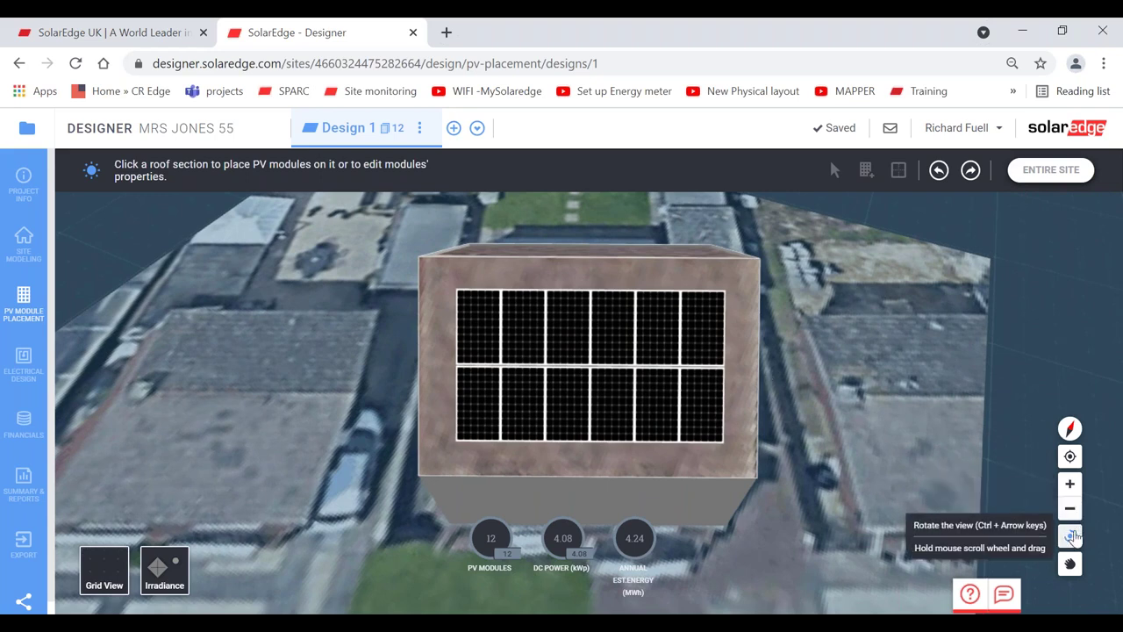
{"action": "left_click", "coordinate": [687, 311]}
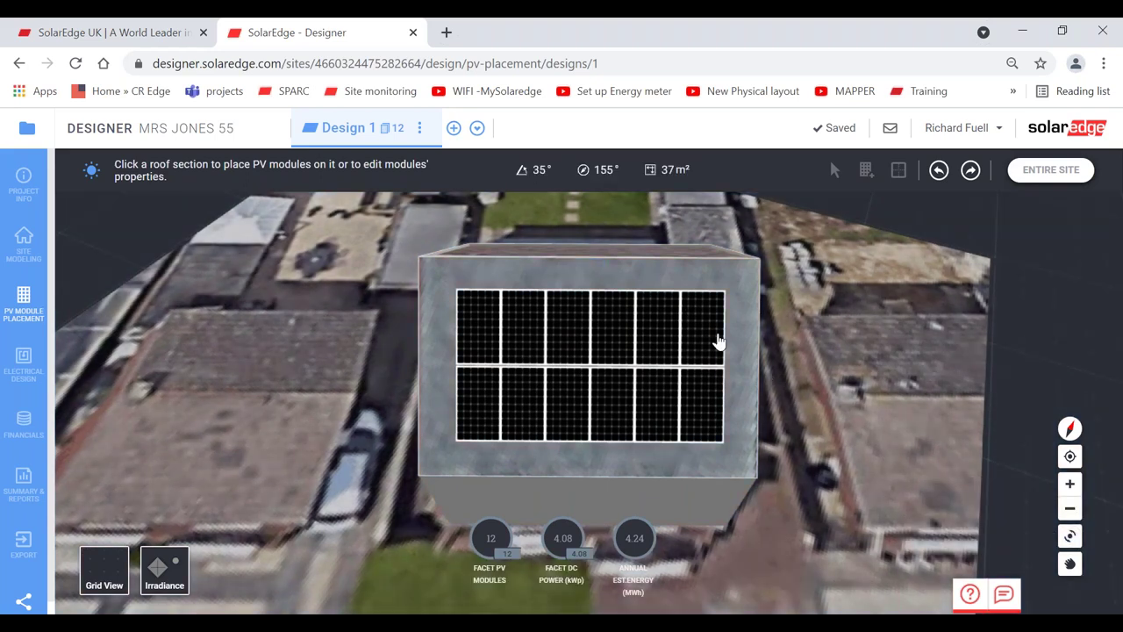
{"action": "left_click", "coordinate": [1071, 456]}
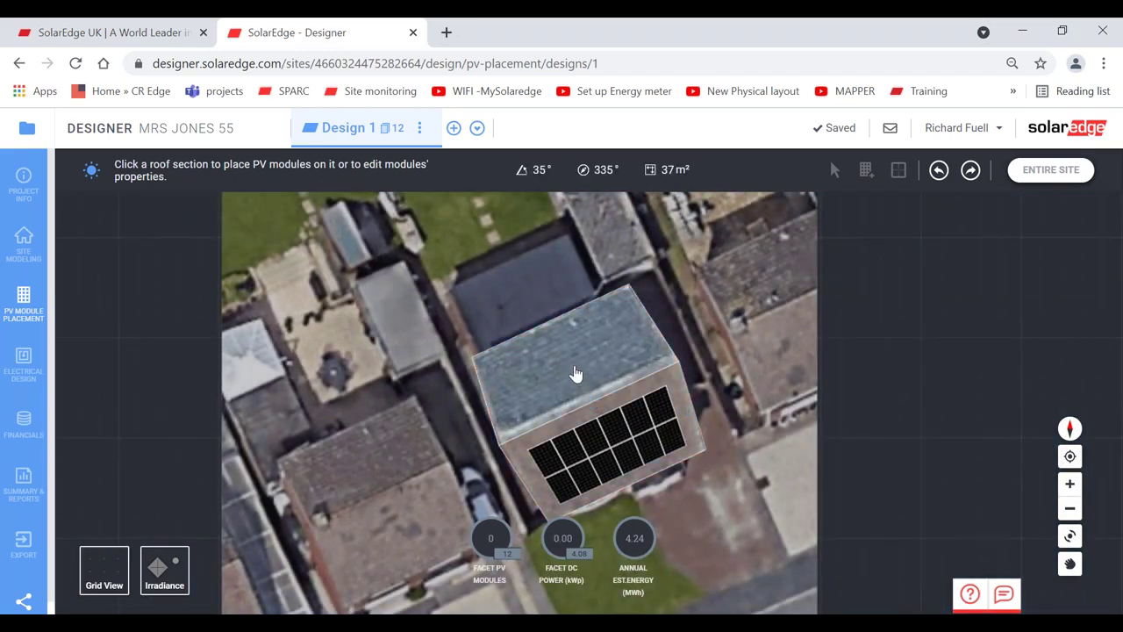
- Select the 335° roof facet and draw a trial module array on it
{"action": "left_click", "coordinate": [576, 374]}
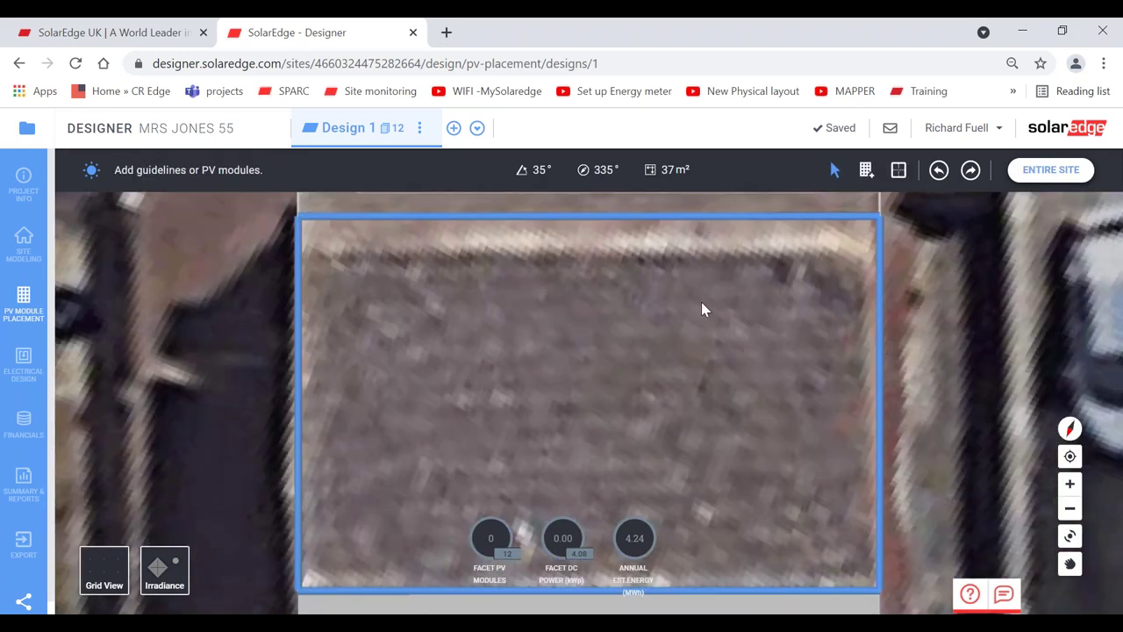
{"action": "left_click", "coordinate": [864, 172]}
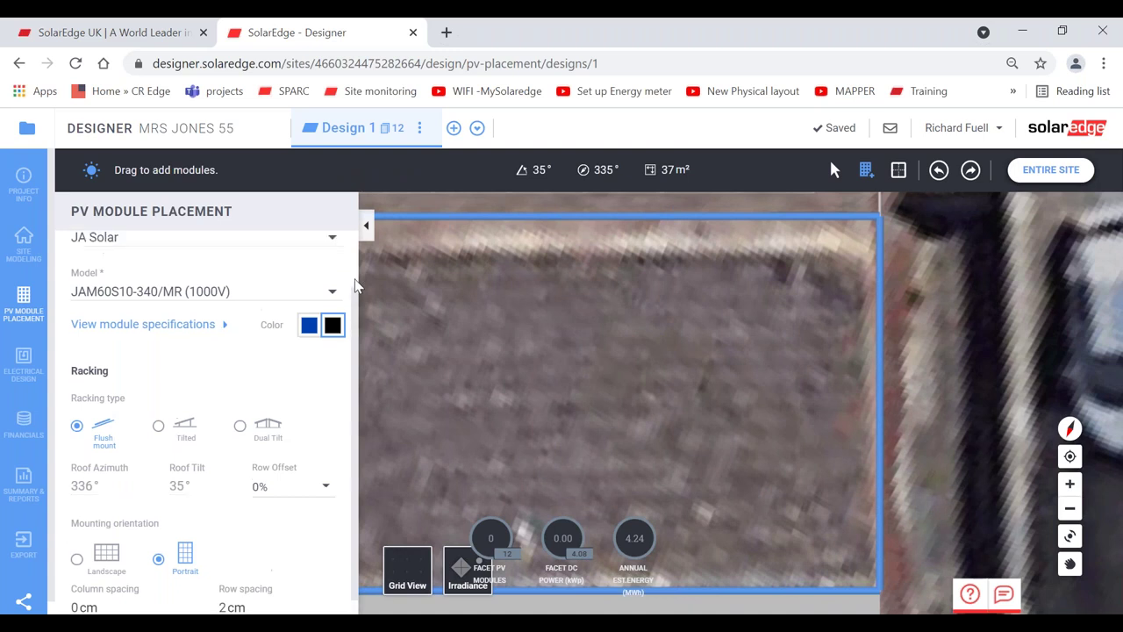
{"action": "scroll", "coordinate": [248, 286], "scroll_direction": "up", "scroll_amount": 1}
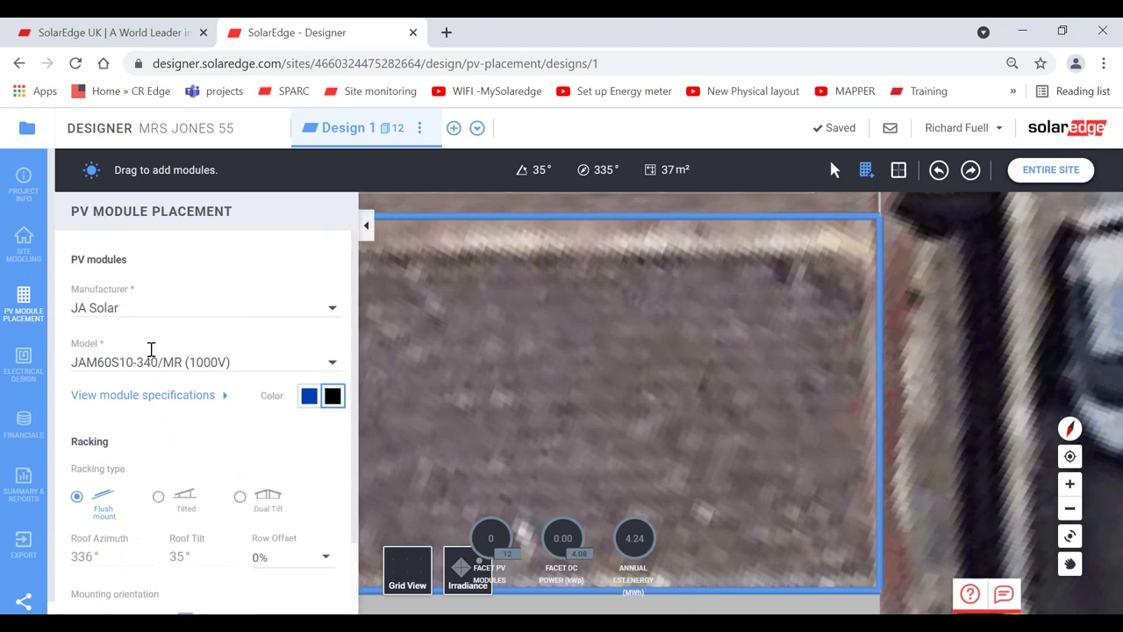
{"action": "left_click", "coordinate": [366, 226]}
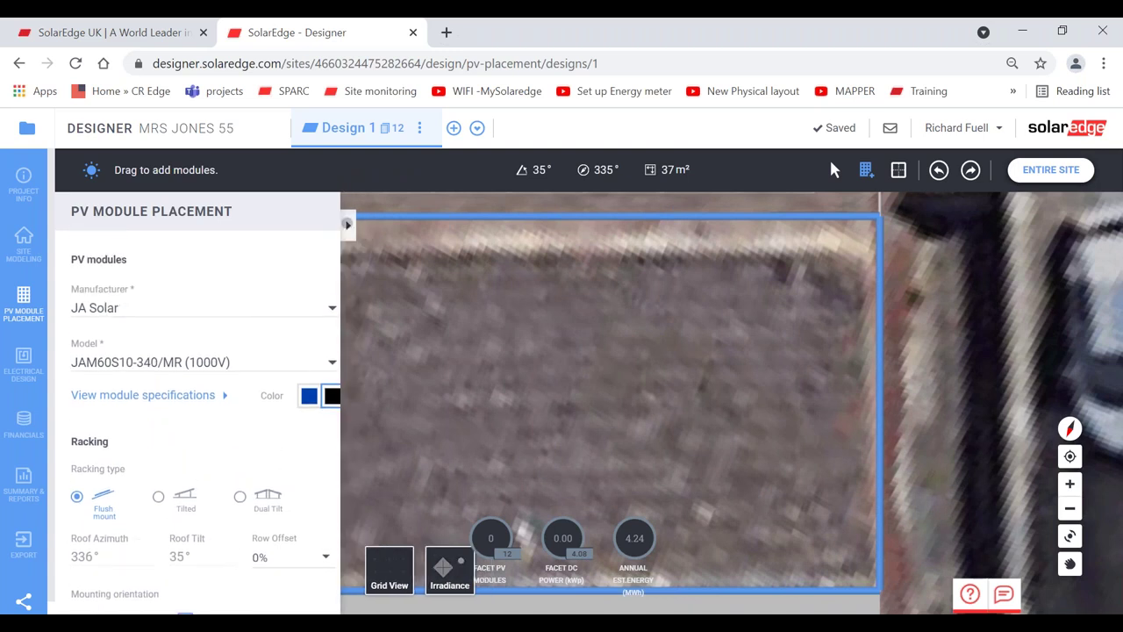
{"action": "left_click_drag", "start_coordinate": [411, 336], "coordinate": [819, 549]}
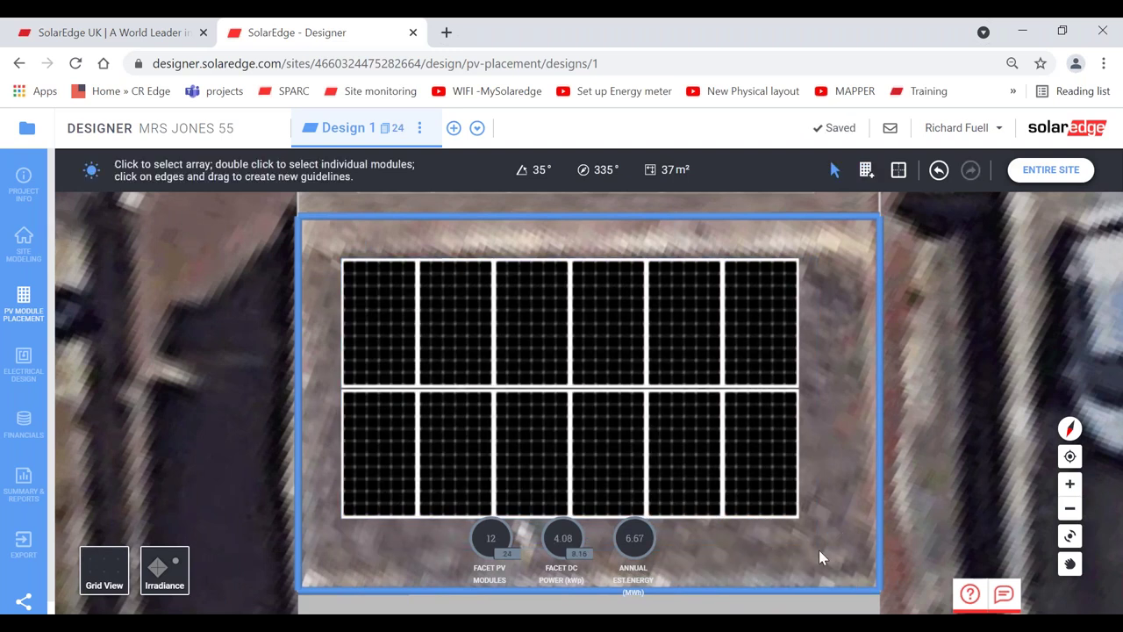
{"action": "left_click", "coordinate": [736, 463]}
- Delete the trial array and draw a 4×4 landscape array of 16 modules on the 335° facet
{"action": "key", "text": "Delete"}
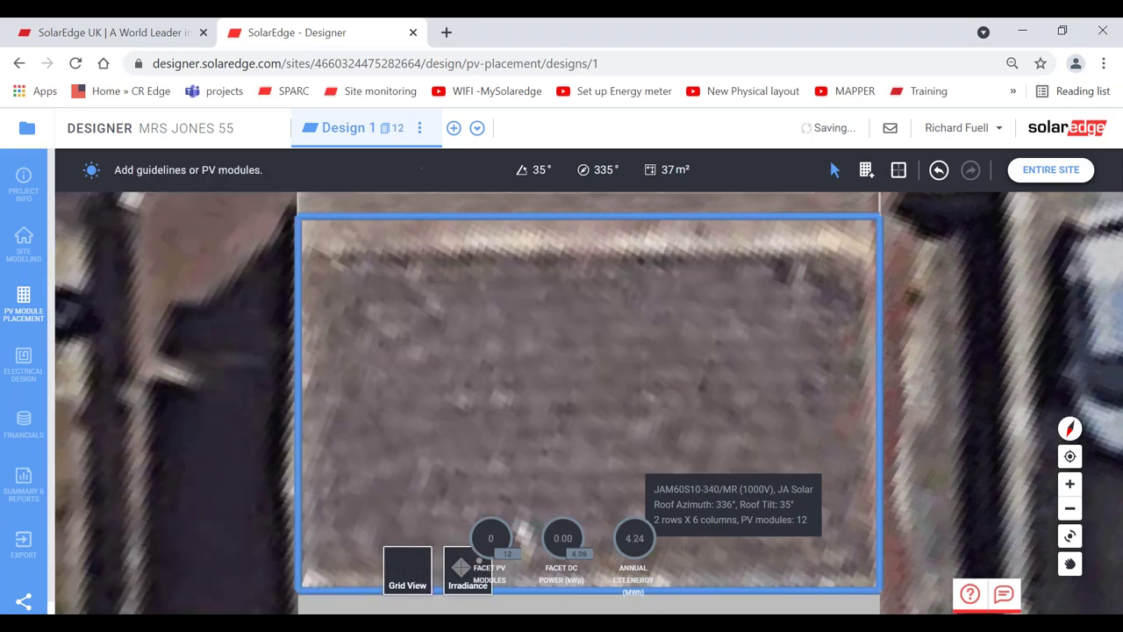
{"action": "left_click", "coordinate": [863, 172]}
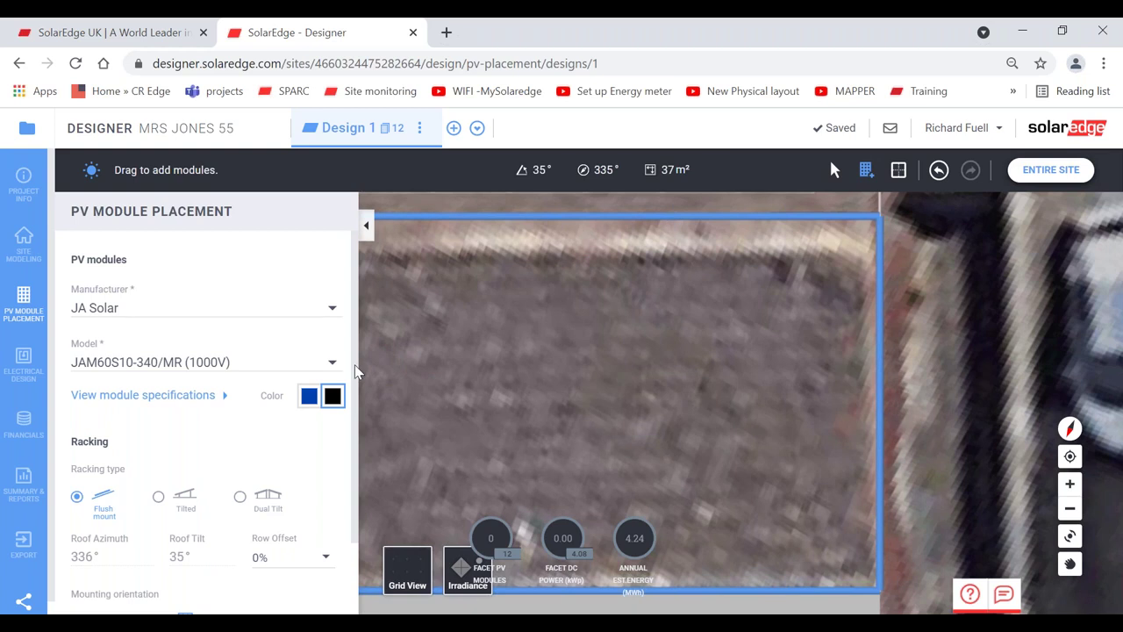
{"action": "scroll", "coordinate": [351, 474], "scroll_direction": "down", "scroll_amount": 1}
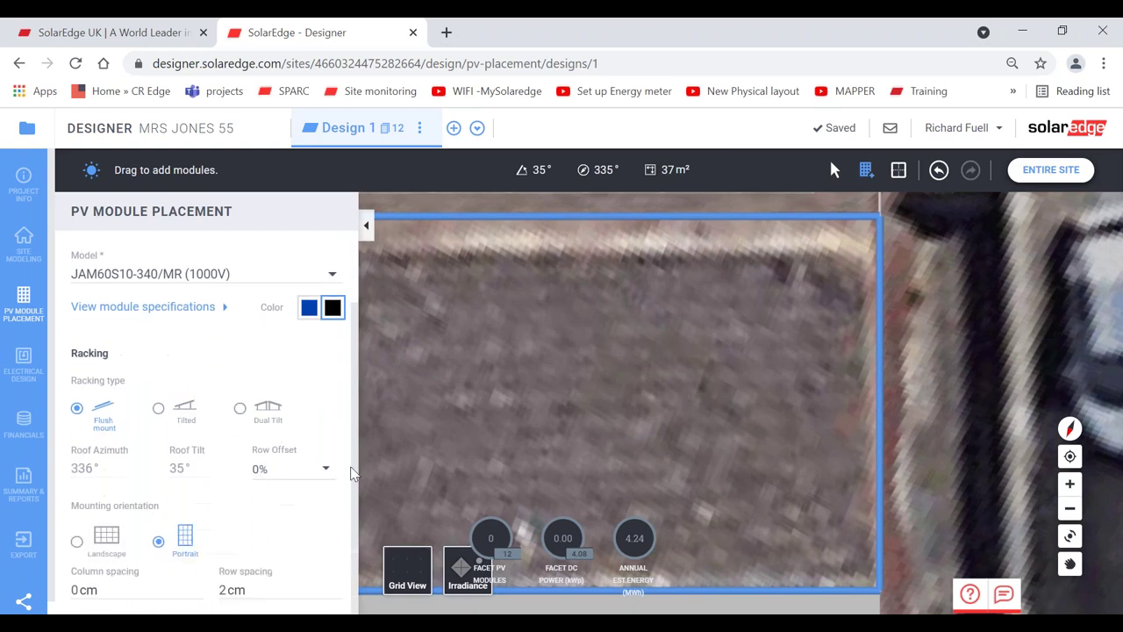
{"action": "left_click", "coordinate": [77, 542]}
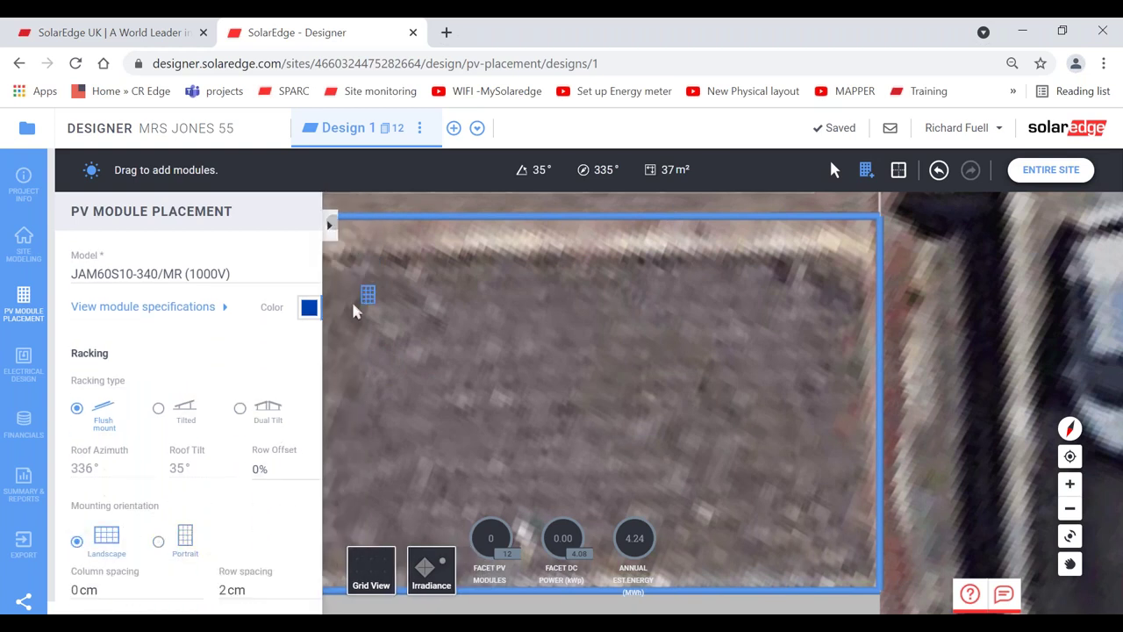
{"action": "left_click_drag", "start_coordinate": [340, 252], "coordinate": [856, 572]}
{"action": "left_click", "coordinate": [711, 474]}
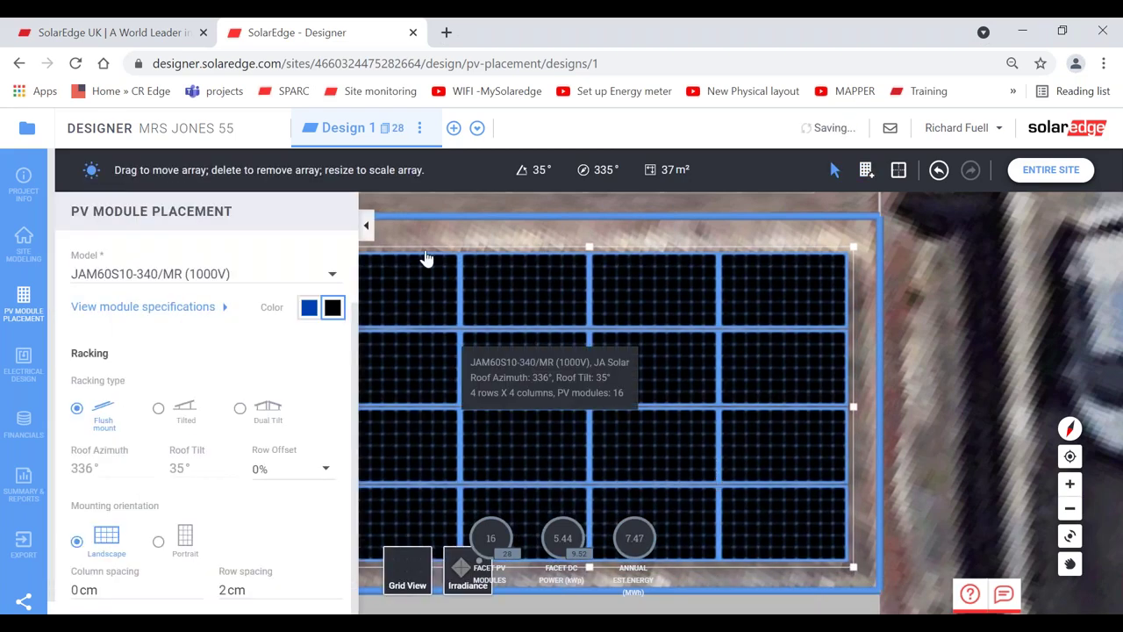
{"action": "left_click", "coordinate": [366, 226]}
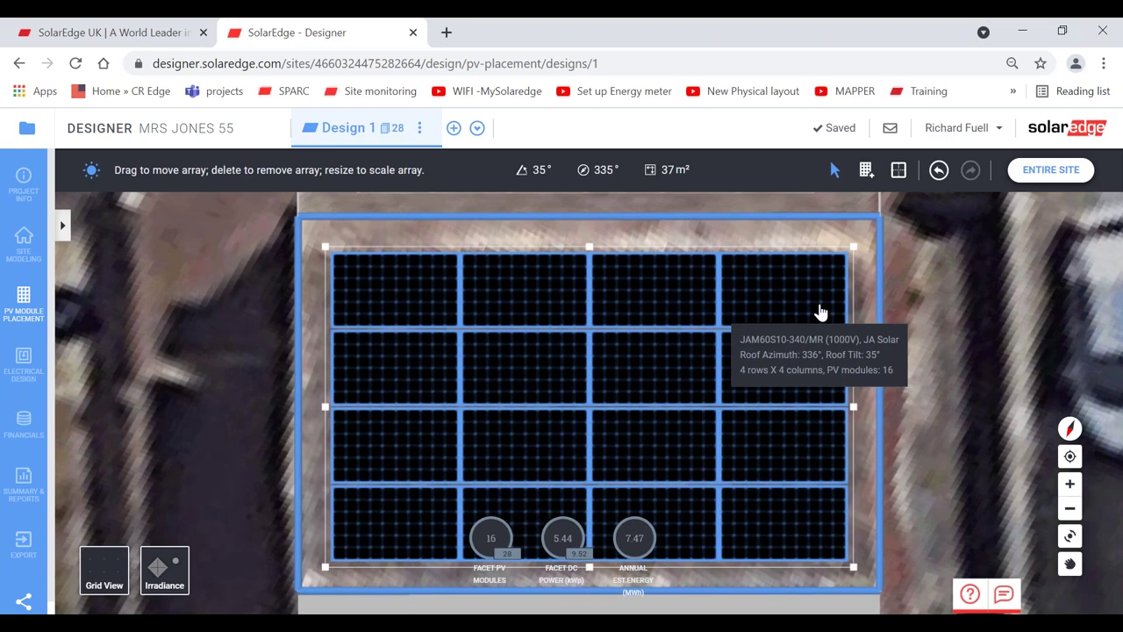
{"action": "left_click", "coordinate": [940, 318]}
- Switch the array's modules to portrait and move it toward the roof's upper left
{"action": "left_click", "coordinate": [702, 334]}
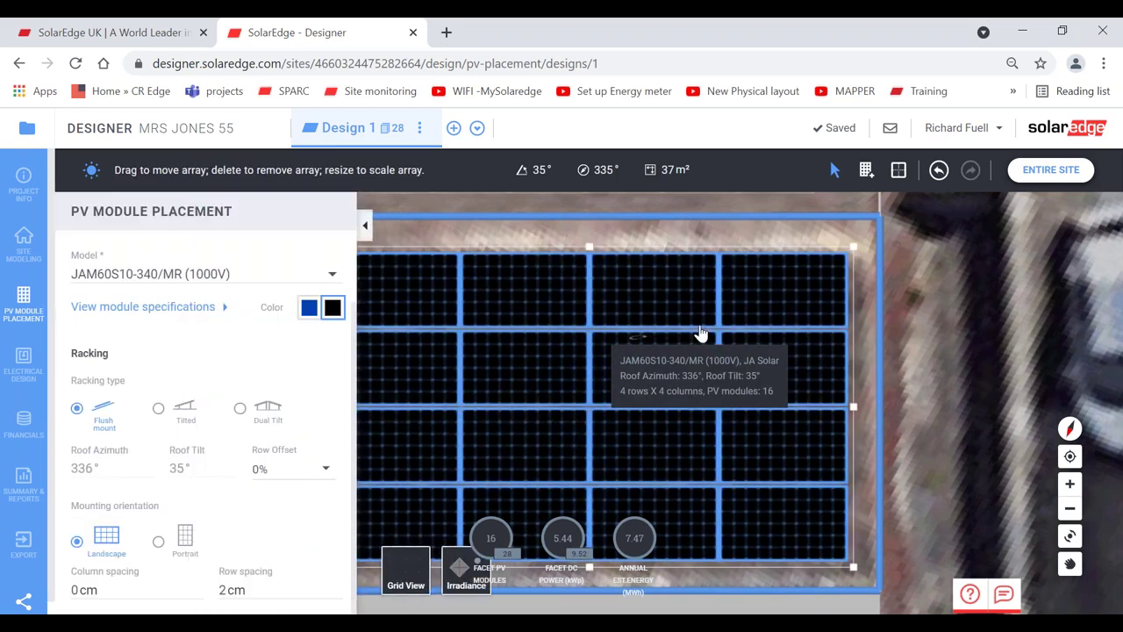
{"action": "left_click", "coordinate": [159, 543]}
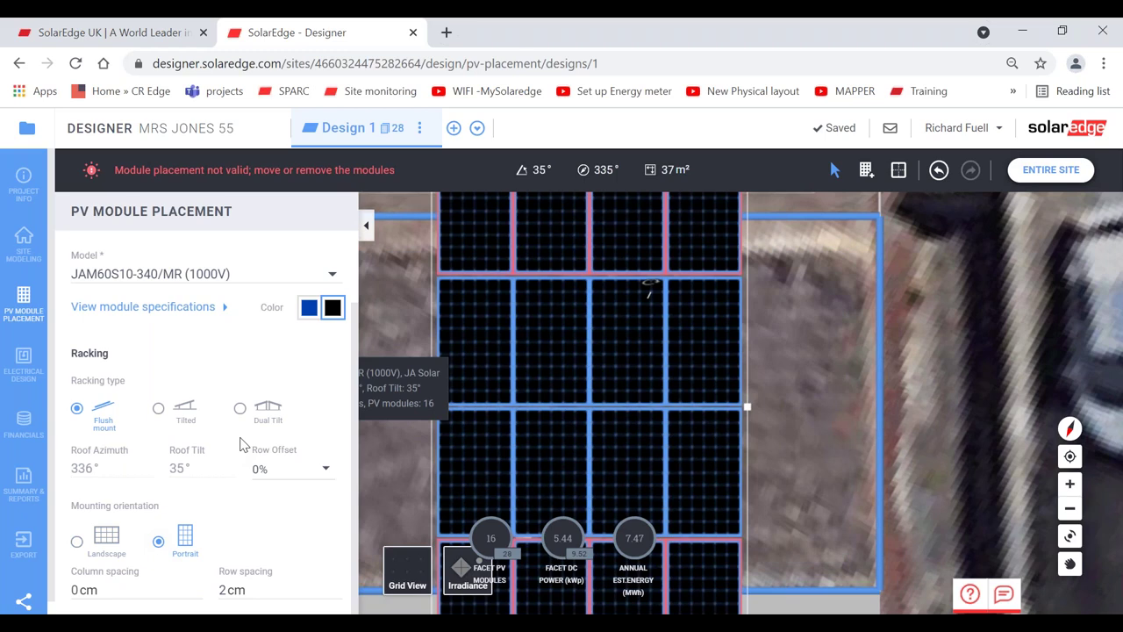
{"action": "left_click_drag", "start_coordinate": [677, 371], "coordinate": [673, 416]}
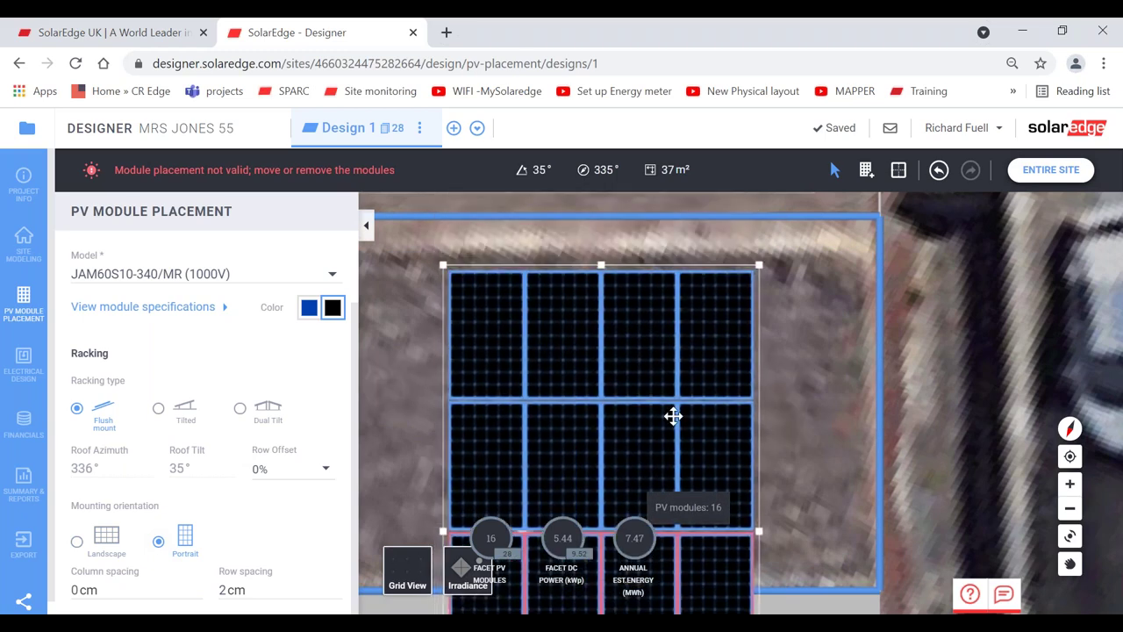
{"action": "left_click_drag", "start_coordinate": [601, 264], "coordinate": [600, 526]}
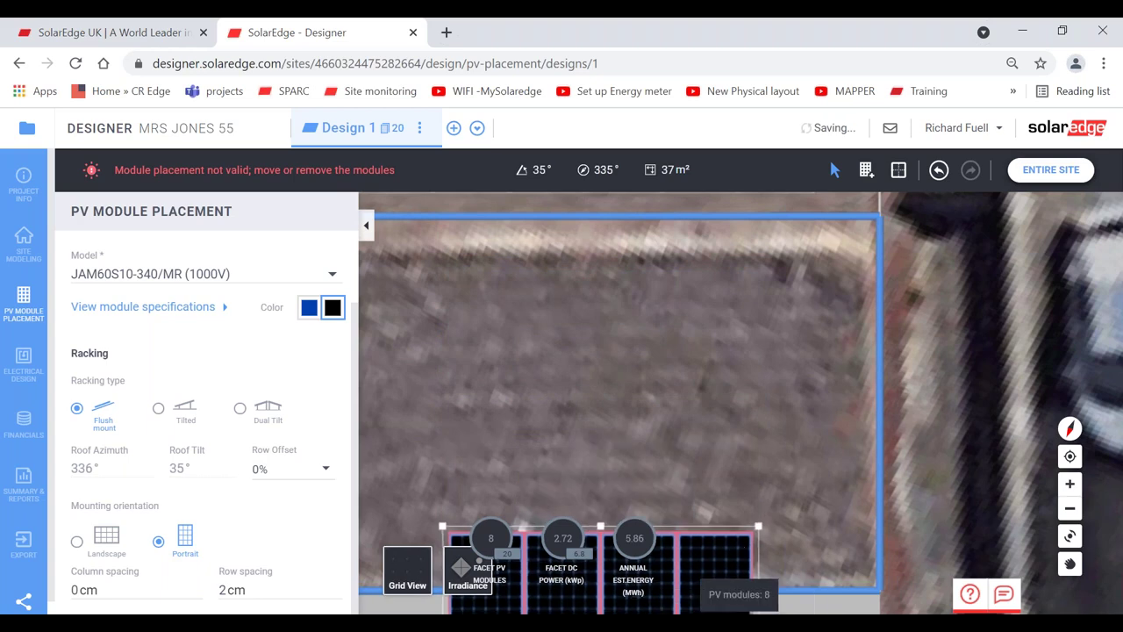
{"action": "left_click_drag", "start_coordinate": [739, 559], "coordinate": [646, 307]}
{"action": "left_click_drag", "start_coordinate": [665, 410], "coordinate": [703, 391]}
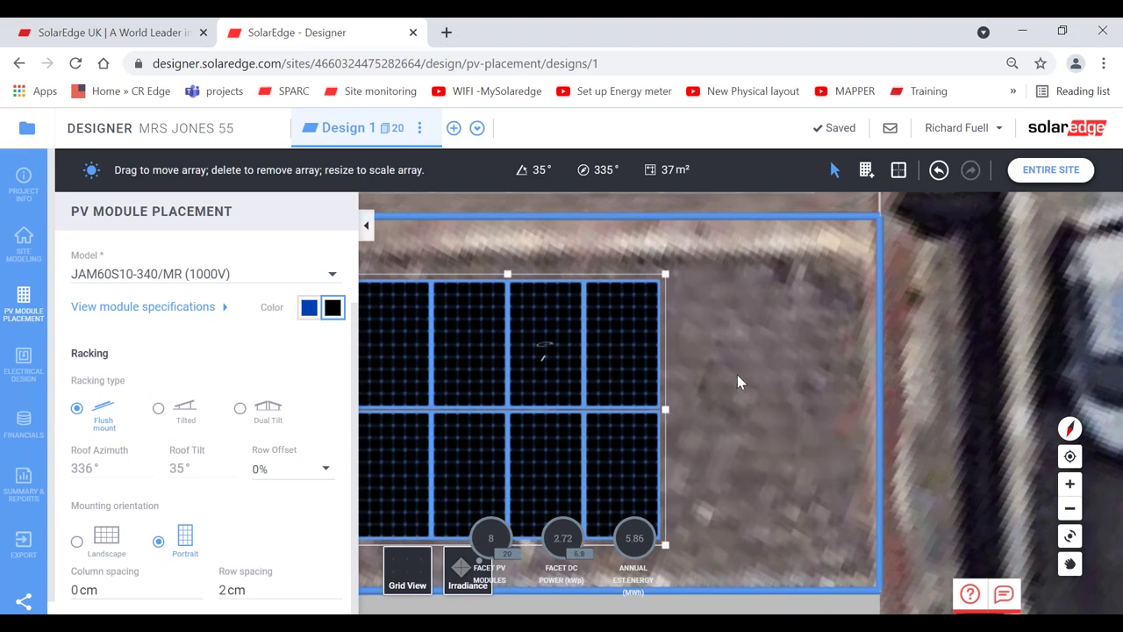
{"action": "left_click_drag", "start_coordinate": [673, 381], "coordinate": [369, 248]}
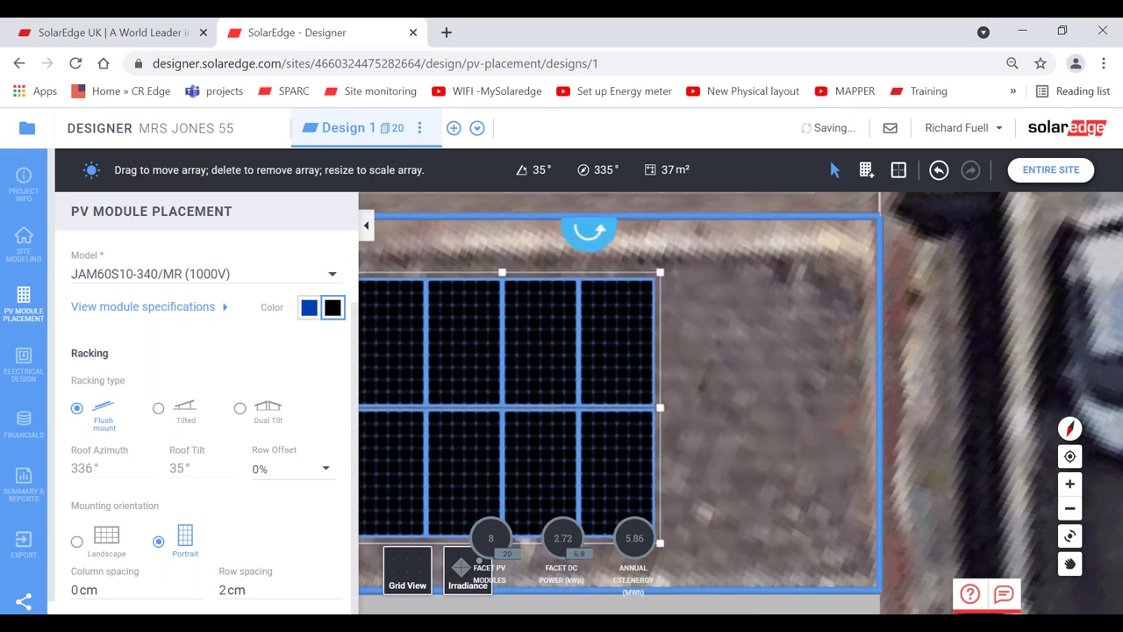
- Resize the array to a single row of six modules and shift it slightly right
{"action": "left_click", "coordinate": [366, 225]}
{"action": "left_click_drag", "start_coordinate": [502, 271], "coordinate": [521, 294]}
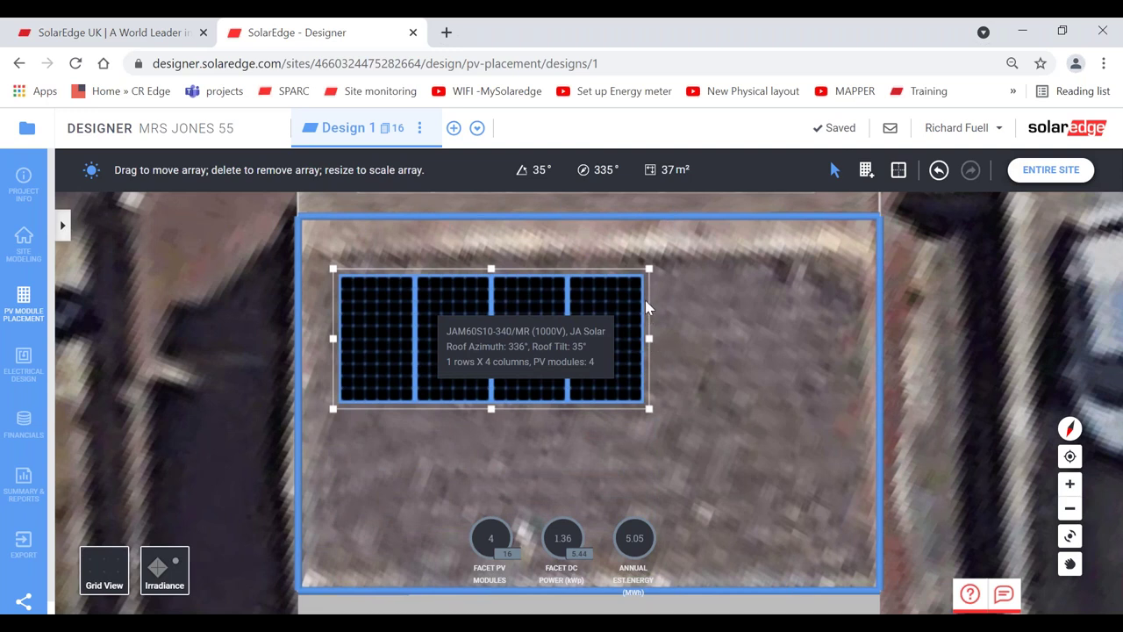
{"action": "left_click_drag", "start_coordinate": [651, 339], "coordinate": [831, 333]}
{"action": "left_click_drag", "start_coordinate": [692, 316], "coordinate": [699, 316]}
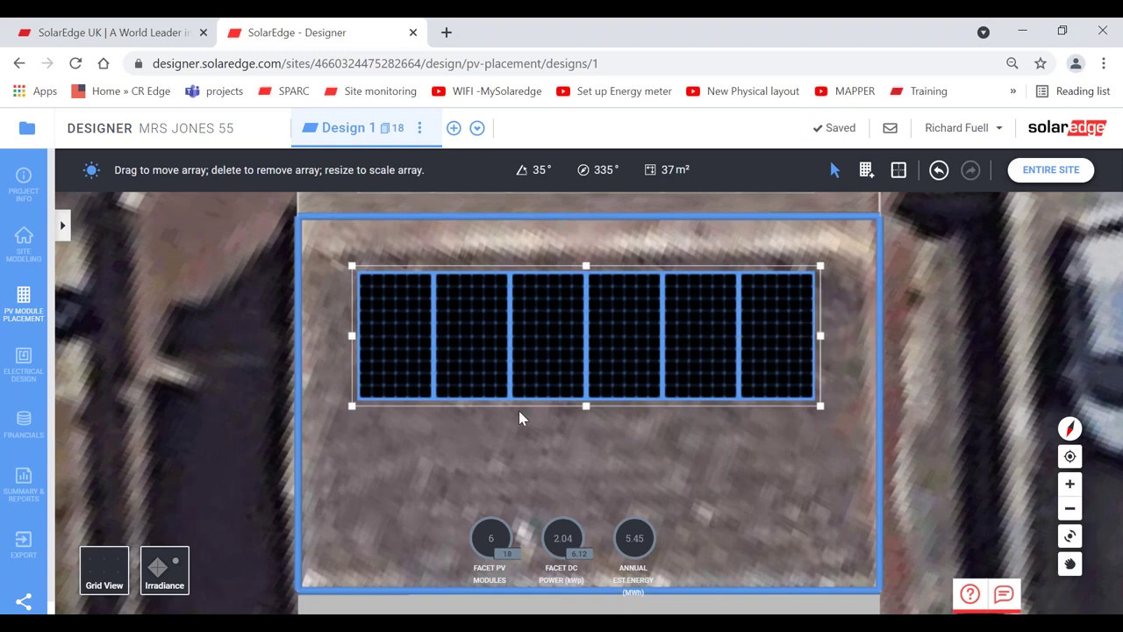
- Add a 2×3 landscape block of modules below the existing six-panel row
{"action": "left_click", "coordinate": [866, 171]}
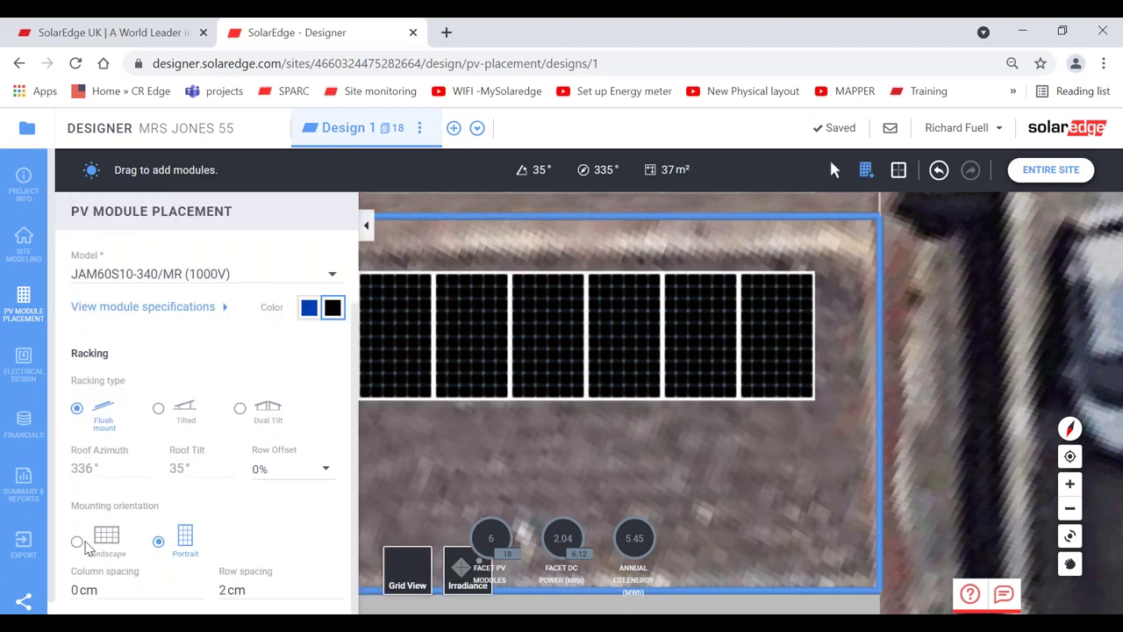
{"action": "left_click", "coordinate": [365, 228]}
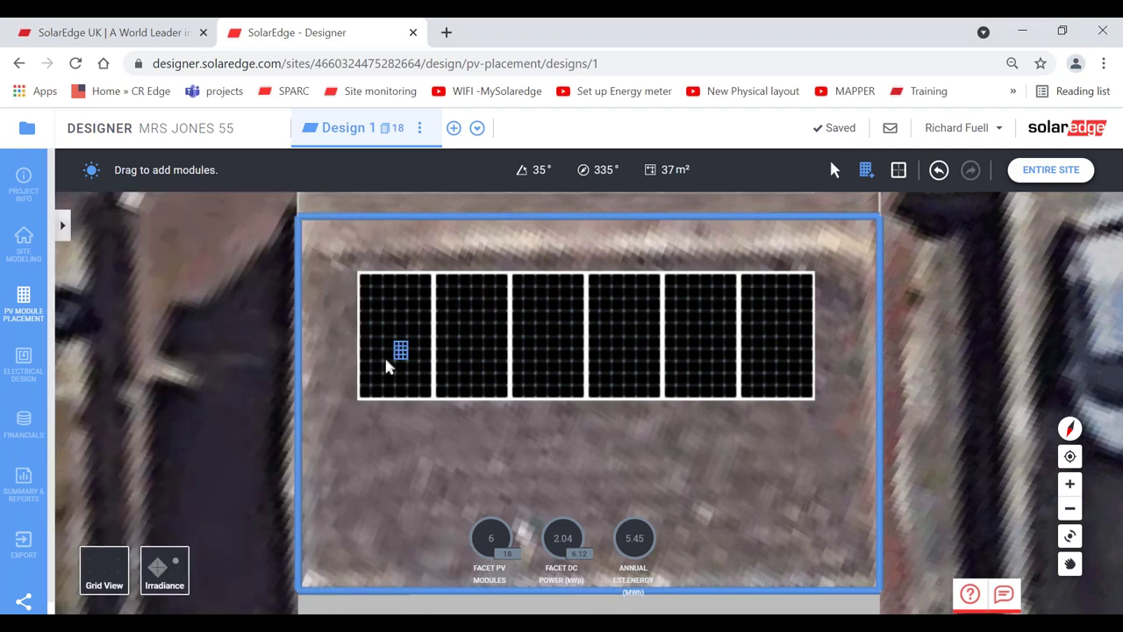
{"action": "left_click_drag", "start_coordinate": [357, 418], "coordinate": [872, 570]}
{"action": "left_click", "coordinate": [683, 467]}
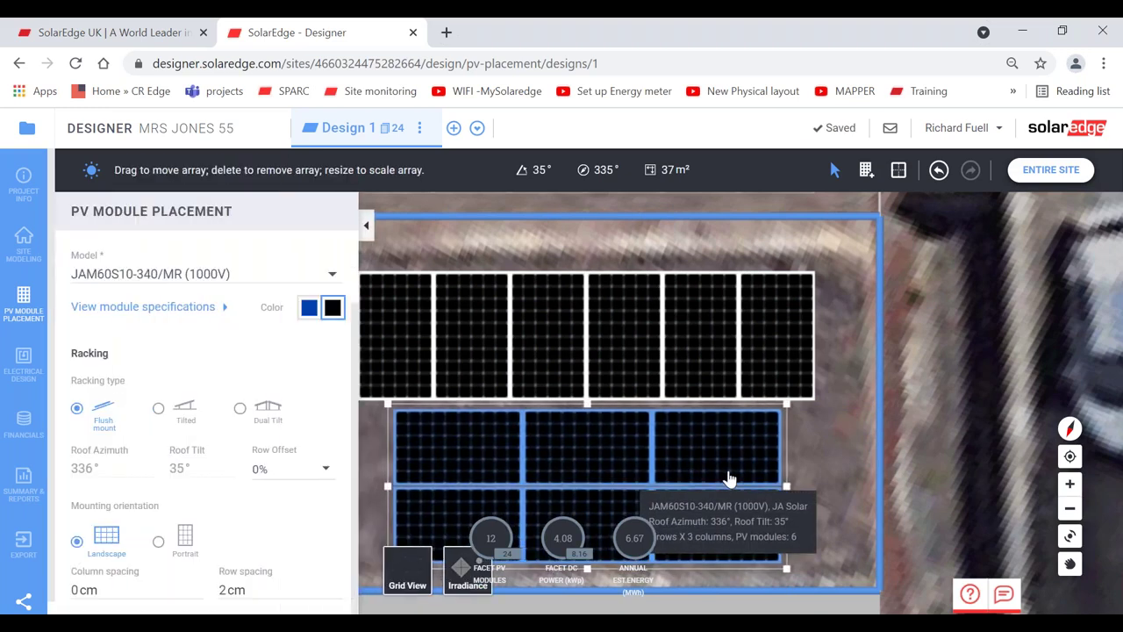
{"action": "left_click_drag", "start_coordinate": [728, 477], "coordinate": [712, 466]}
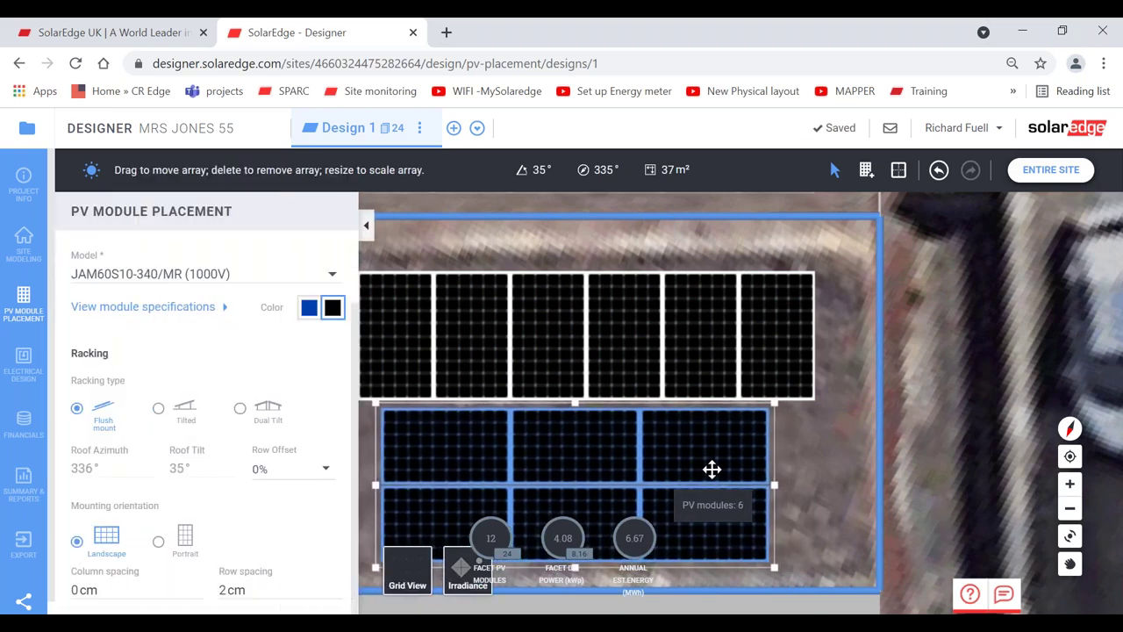
- Delete the top six-panel row and select the lower 2×3 block
{"action": "left_click", "coordinate": [732, 328]}
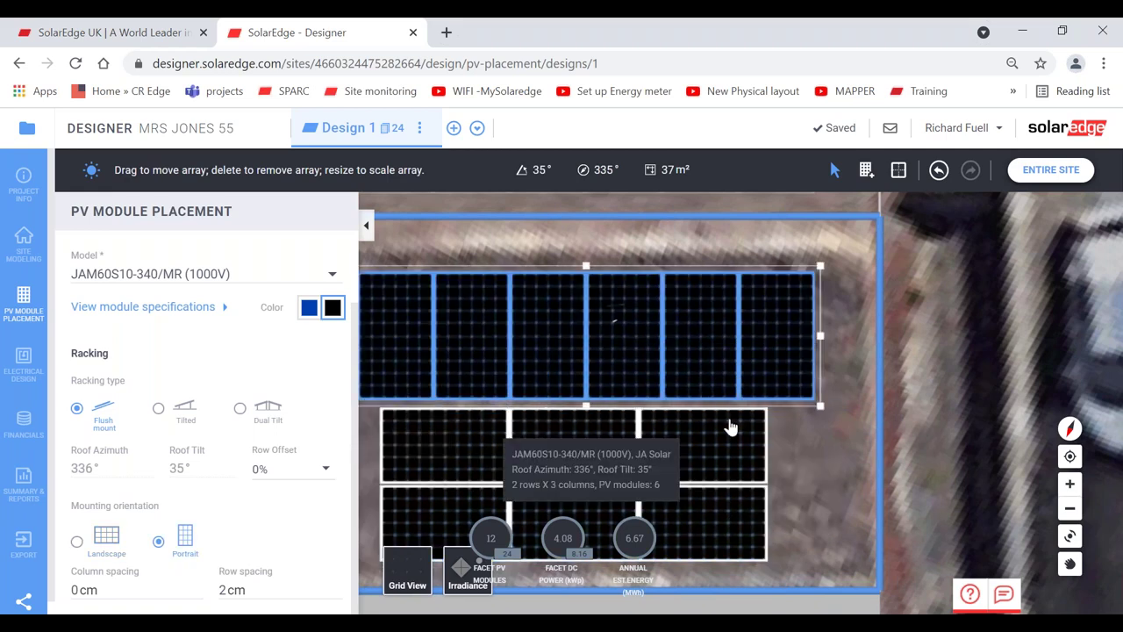
{"action": "left_click", "coordinate": [805, 417]}
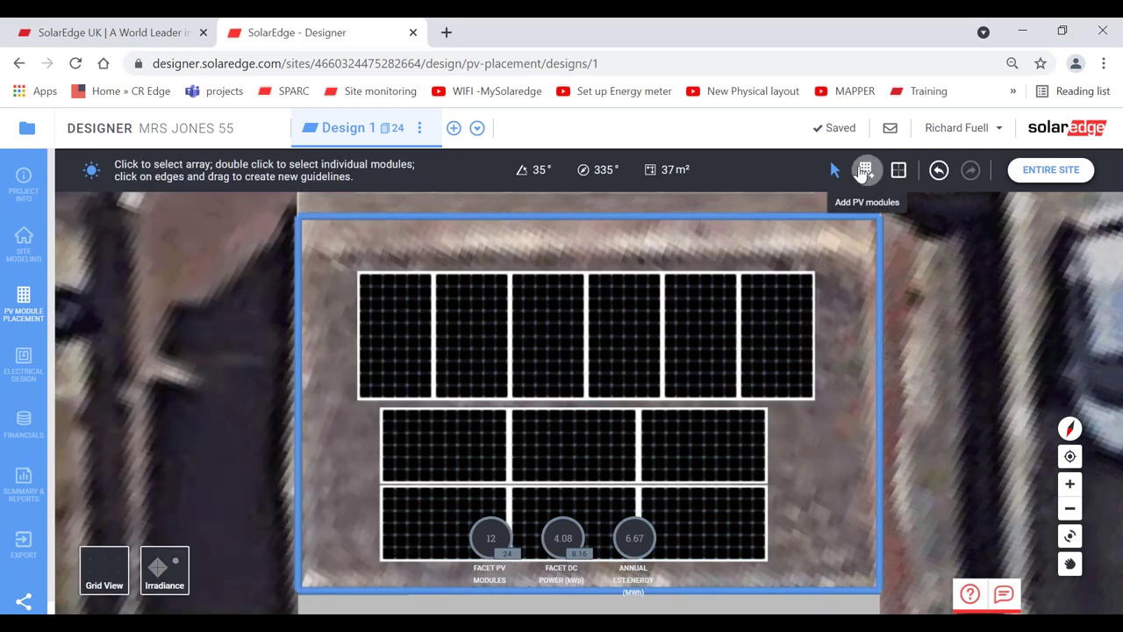
{"action": "mouse_move", "coordinate": [779, 390]}
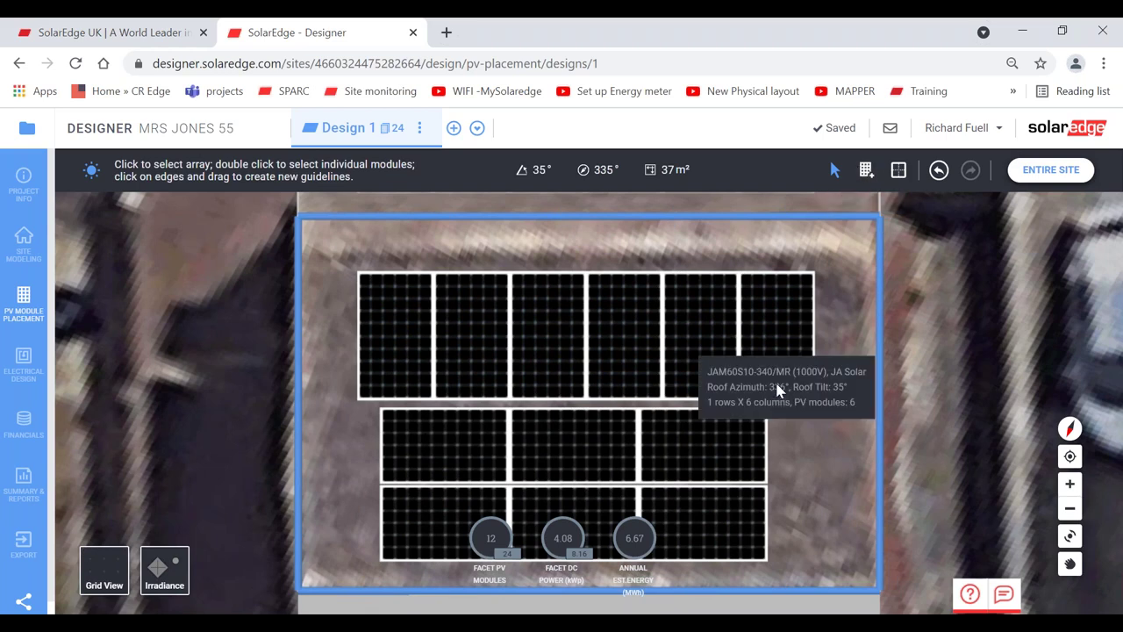
{"action": "left_click", "coordinate": [665, 342]}
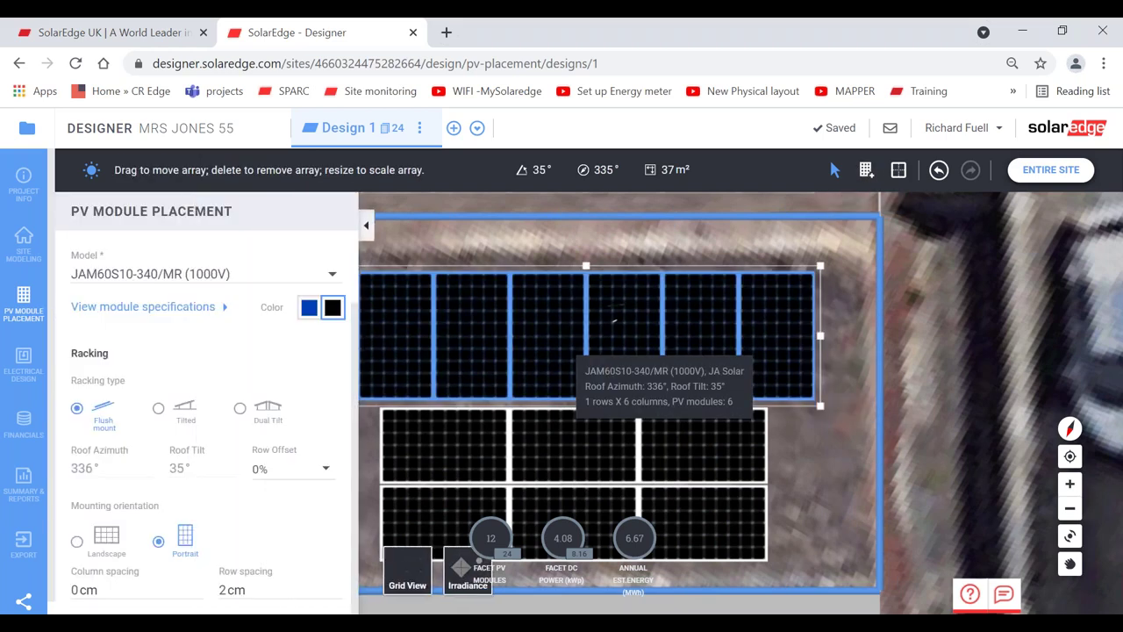
{"action": "key", "text": "Delete"}
{"action": "left_click", "coordinate": [544, 442]}
- Delete the 2×3 block, then zoom to the entire site and orbit to face the 12-panel roof
{"action": "key", "text": "Delete"}
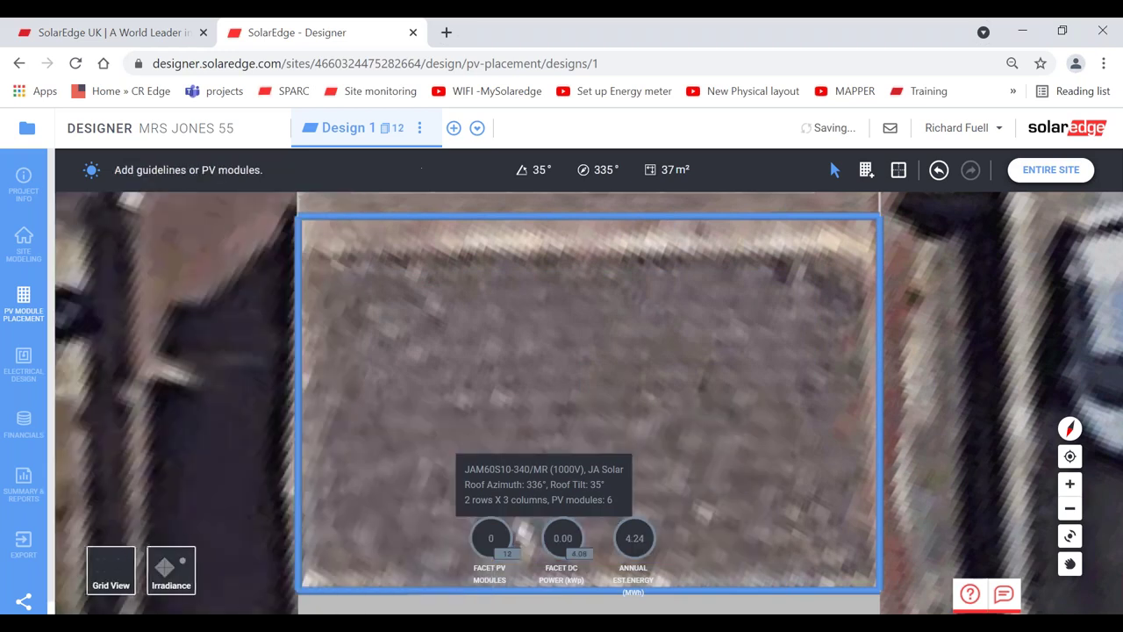
{"action": "left_click", "coordinate": [1052, 169]}
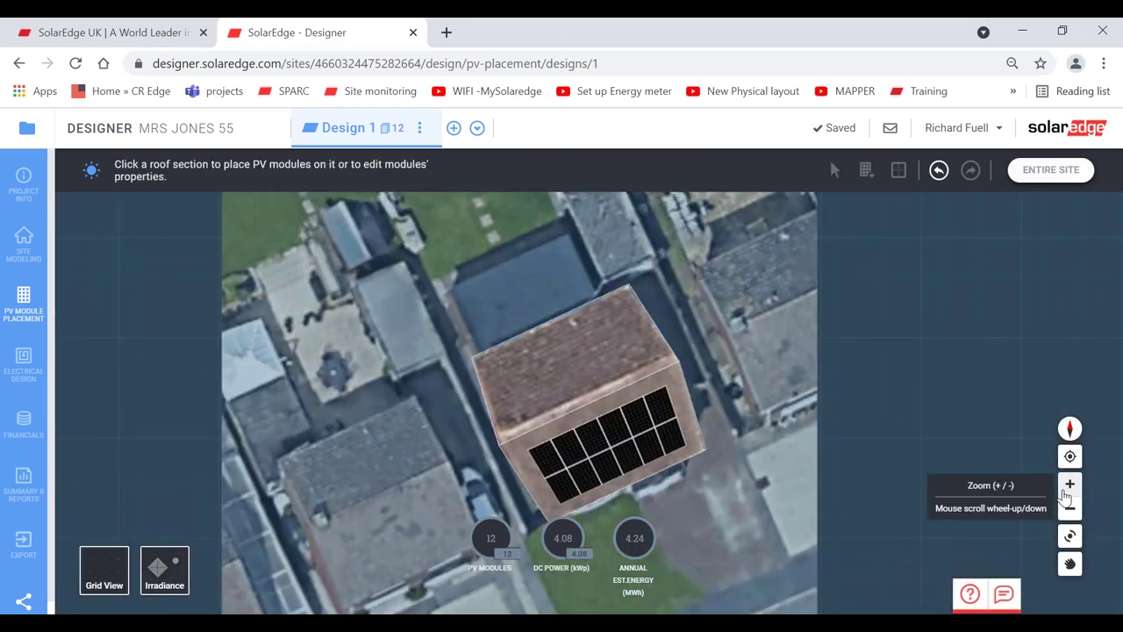
{"action": "left_click", "coordinate": [1070, 483]}
{"action": "left_click", "coordinate": [1069, 535]}
{"action": "left_click_drag", "start_coordinate": [816, 497], "coordinate": [853, 471]}
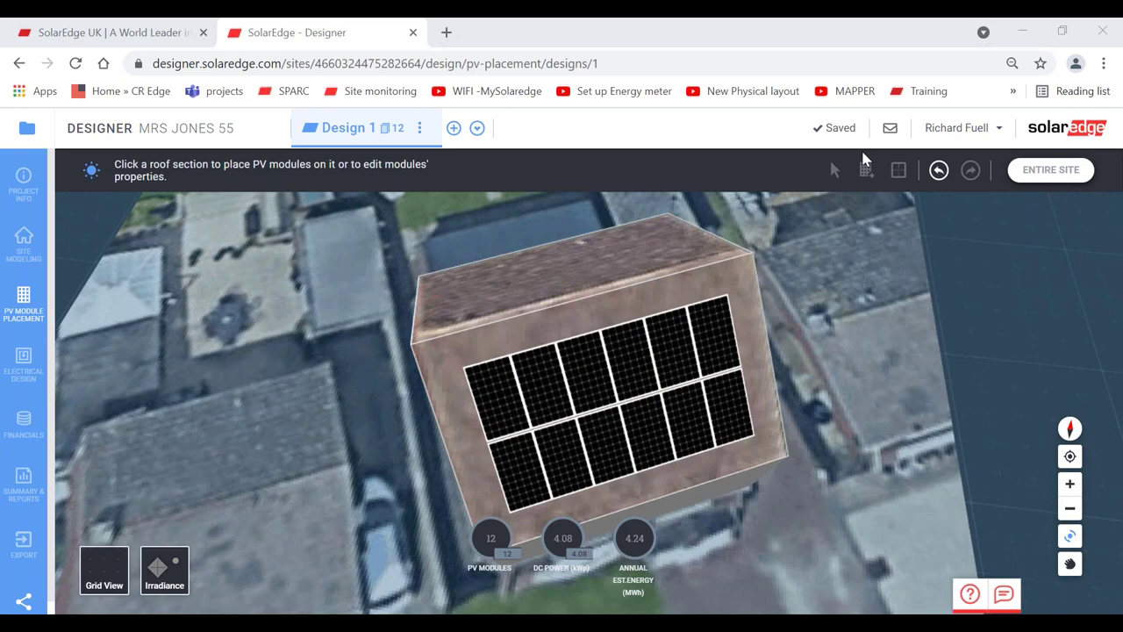
- Go to Site Modeling, toggle 2D then 3D, and orbit to a low oblique view of the house
{"action": "left_click", "coordinate": [26, 245]}
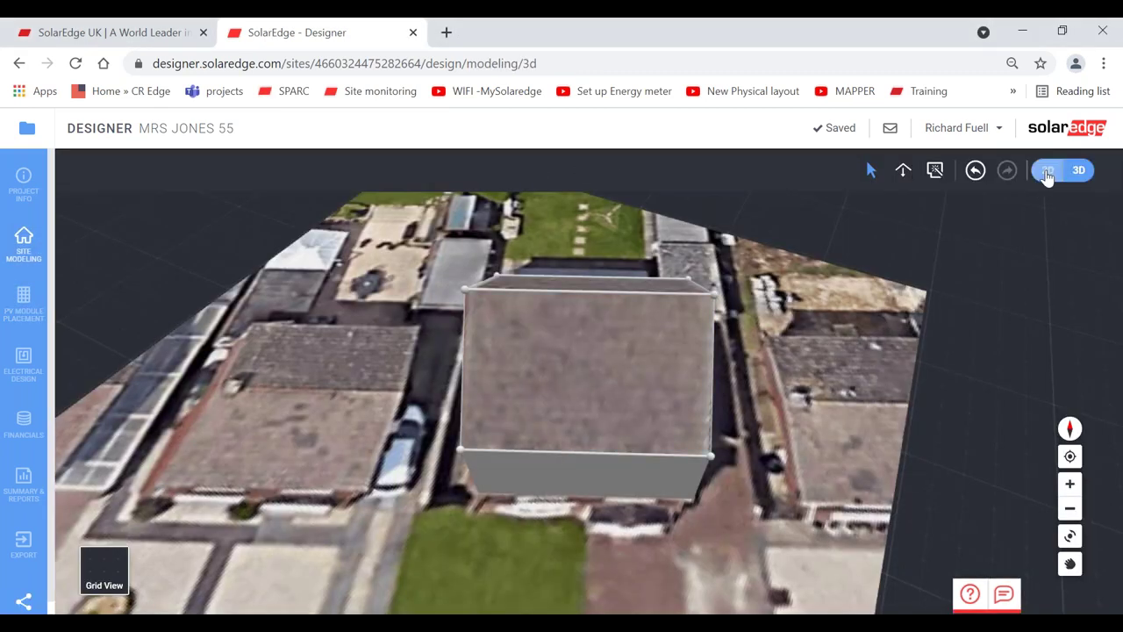
{"action": "left_click", "coordinate": [1047, 172]}
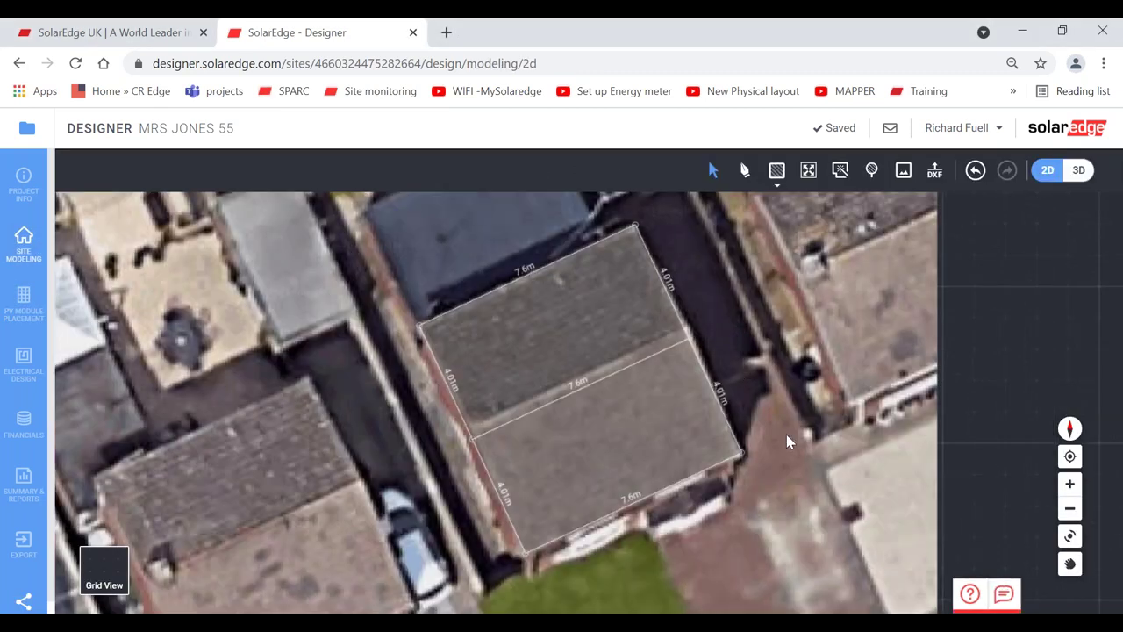
{"action": "left_click", "coordinate": [1079, 172]}
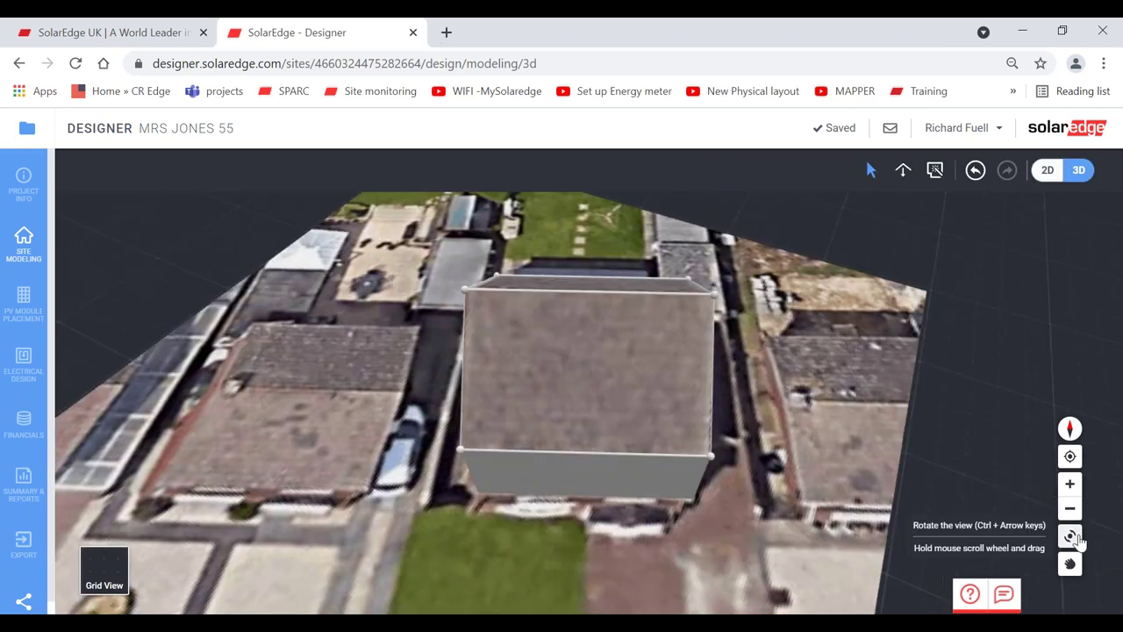
{"action": "left_click", "coordinate": [1070, 536]}
{"action": "left_click_drag", "start_coordinate": [878, 369], "coordinate": [626, 391]}
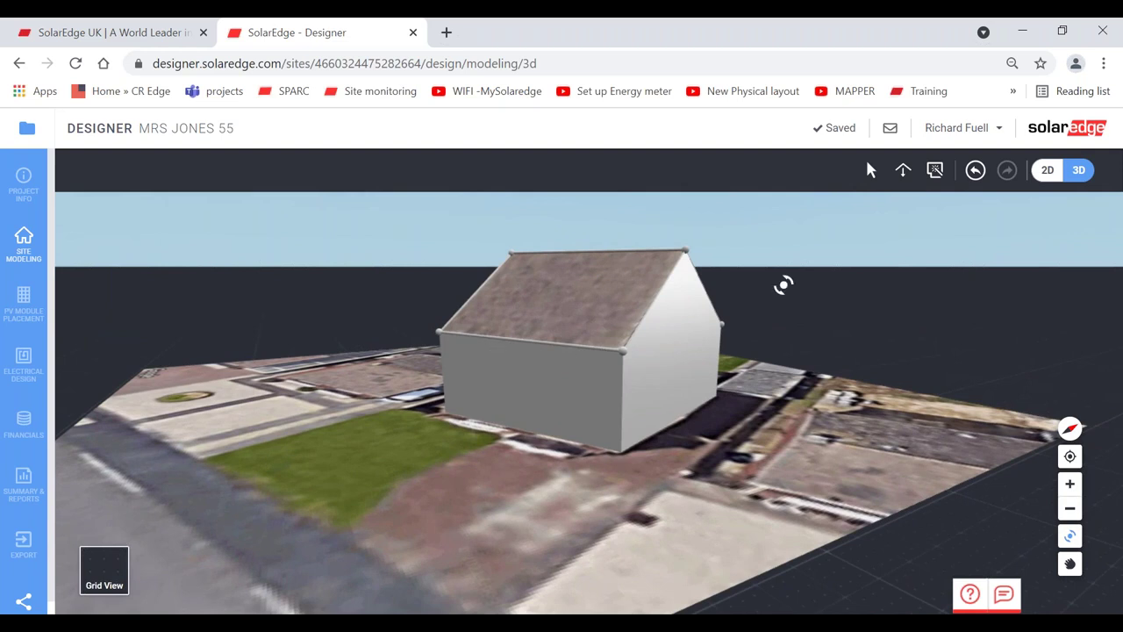
{"action": "left_click", "coordinate": [871, 169]}
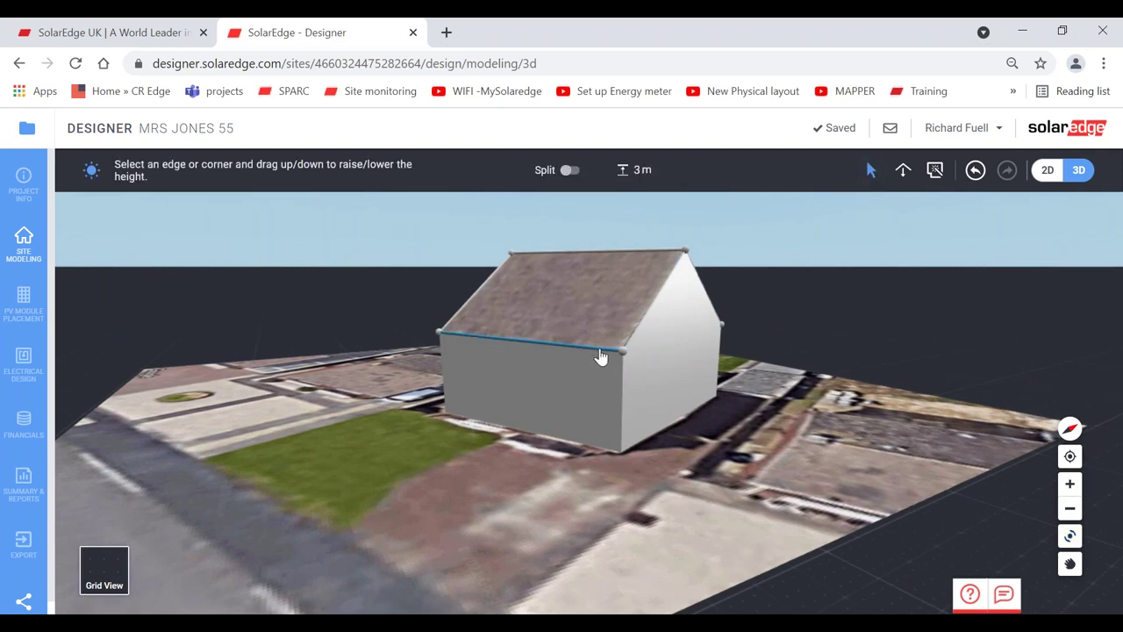
{"action": "left_click", "coordinate": [602, 356]}
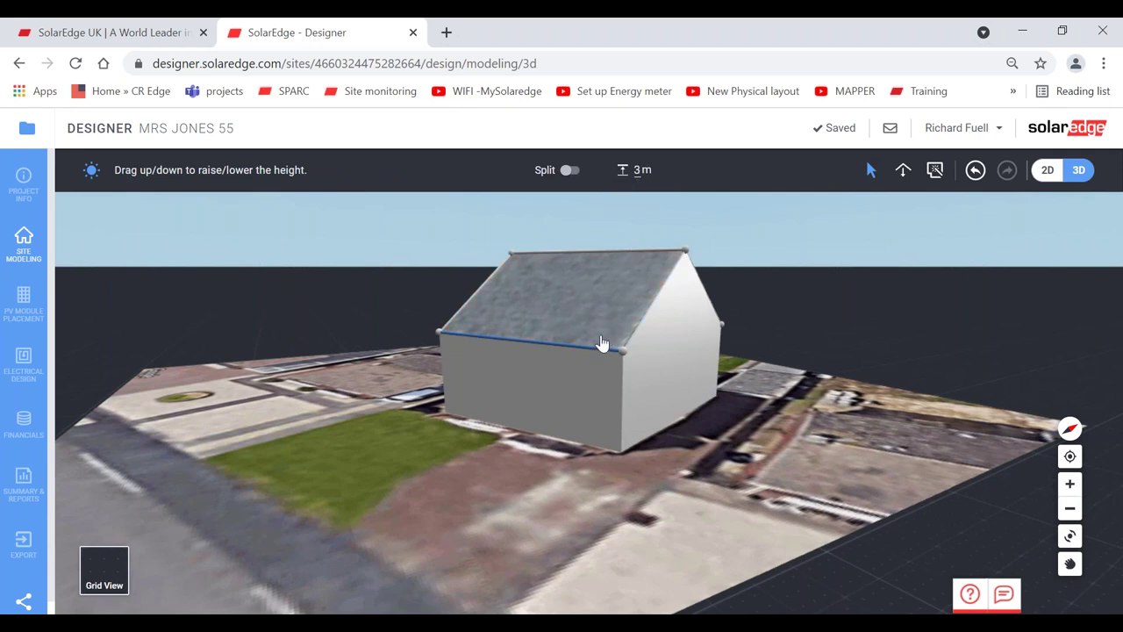
{"action": "double_click", "coordinate": [642, 169]}
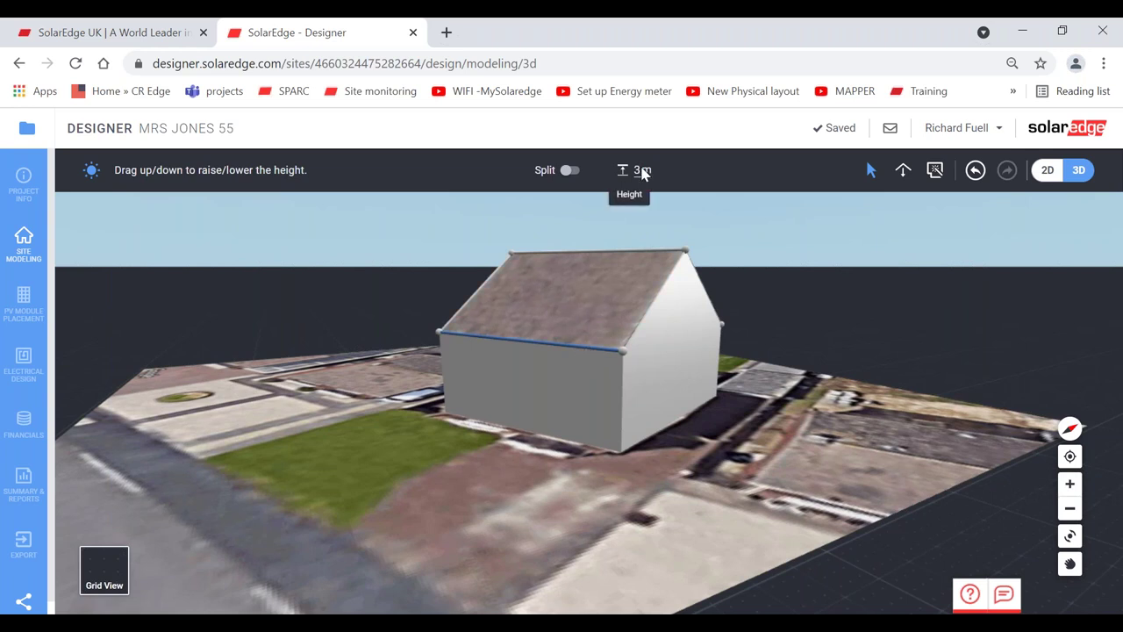
{"action": "type", "text": "5"}
{"action": "key", "text": "Return"}
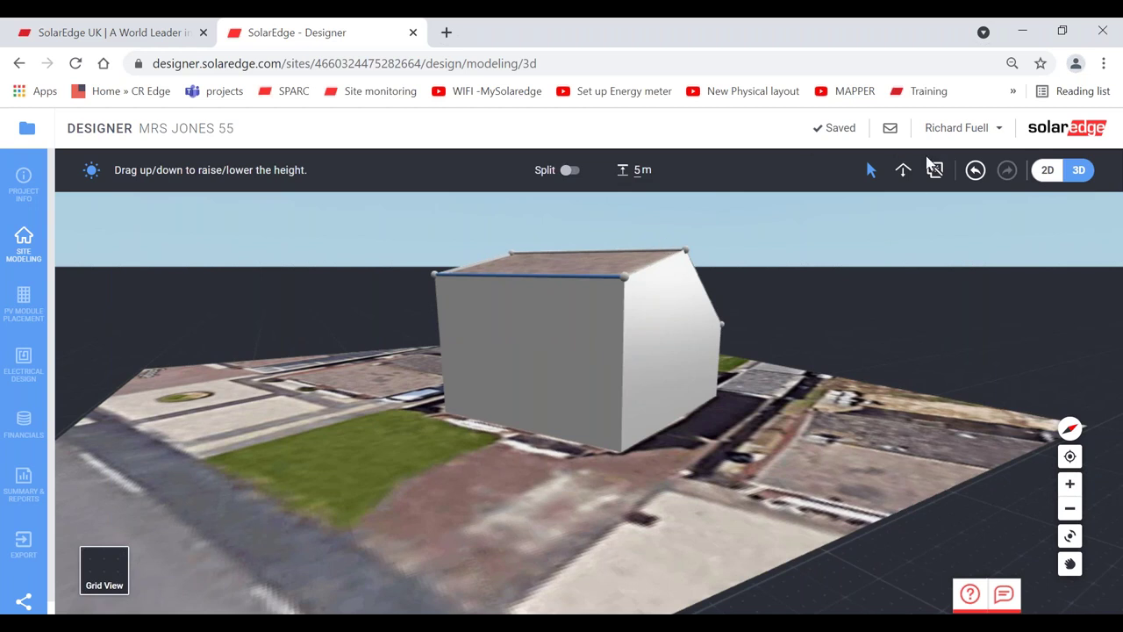
{"action": "left_click", "coordinate": [975, 169]}
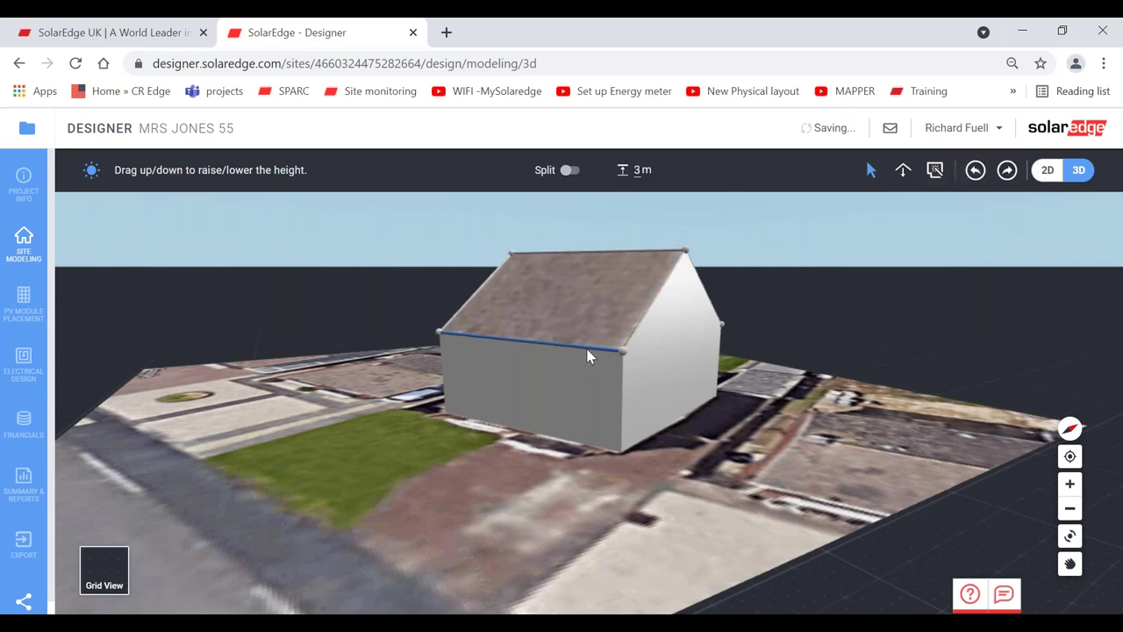
{"action": "left_click_drag", "start_coordinate": [589, 351], "coordinate": [626, 366]}
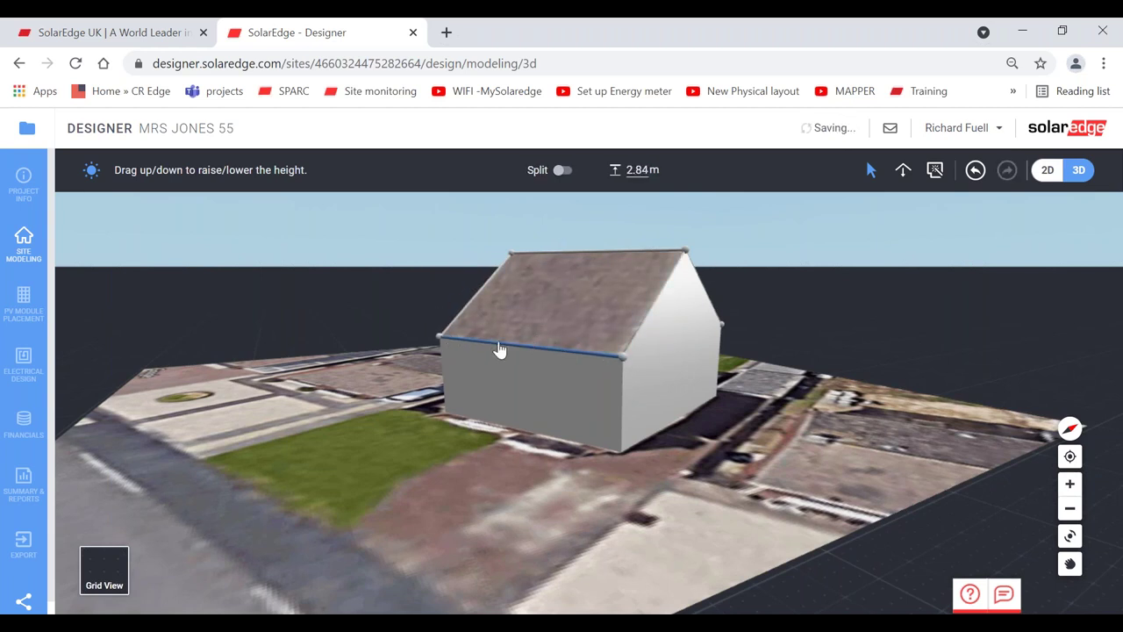
{"action": "left_click", "coordinate": [976, 172]}
{"action": "left_click", "coordinate": [981, 177]}
{"action": "left_click", "coordinate": [979, 174]}
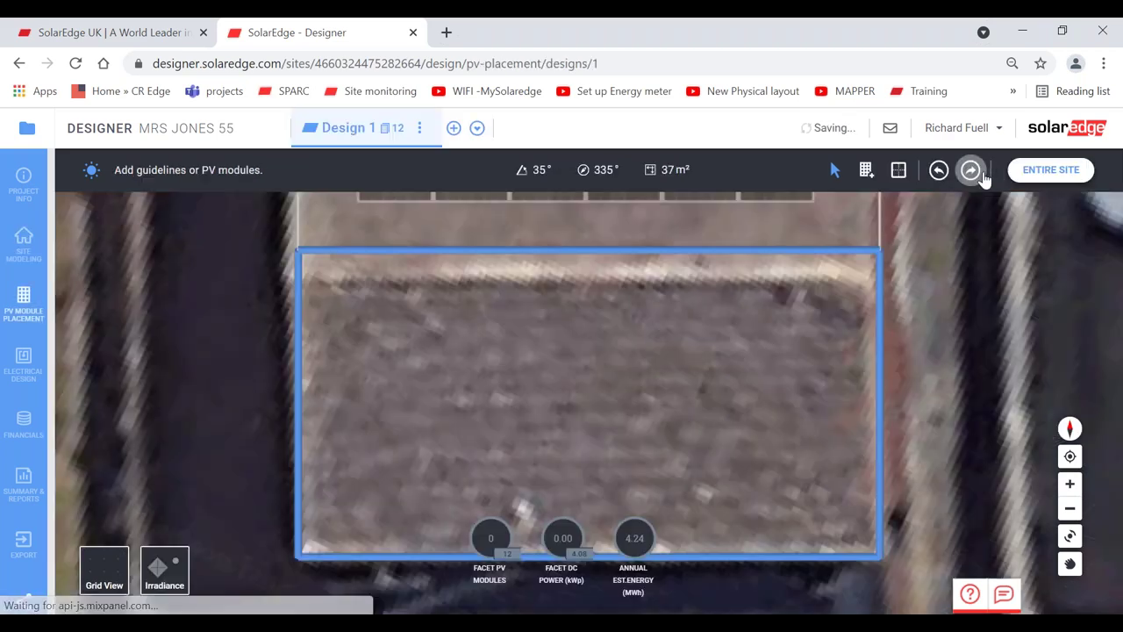
{"action": "left_click", "coordinate": [979, 174]}
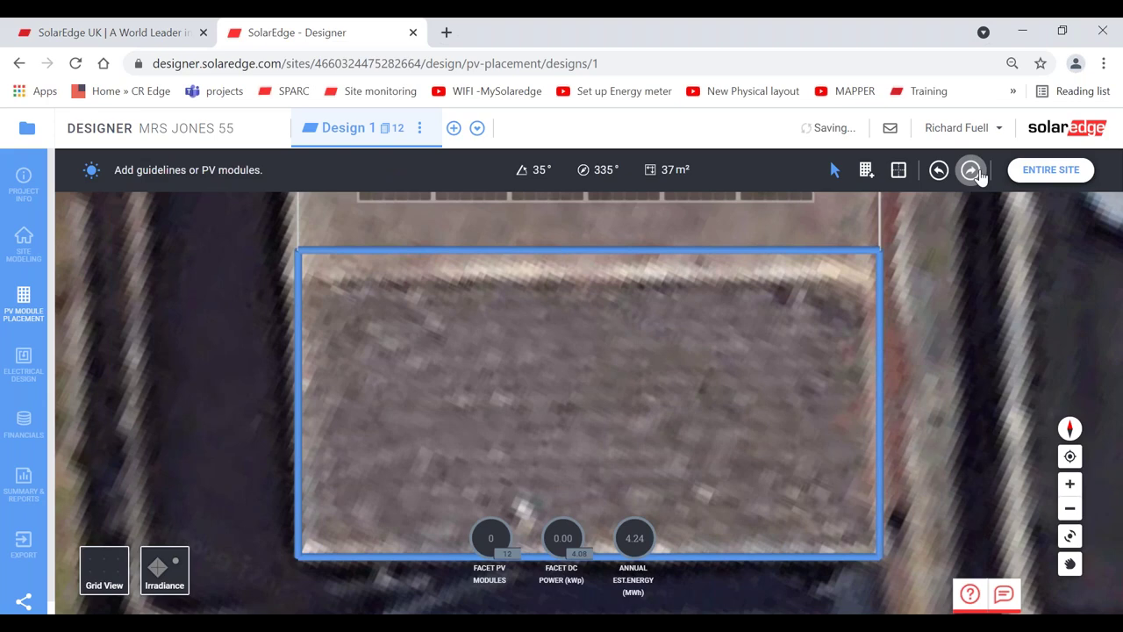
{"action": "left_click", "coordinate": [979, 174]}
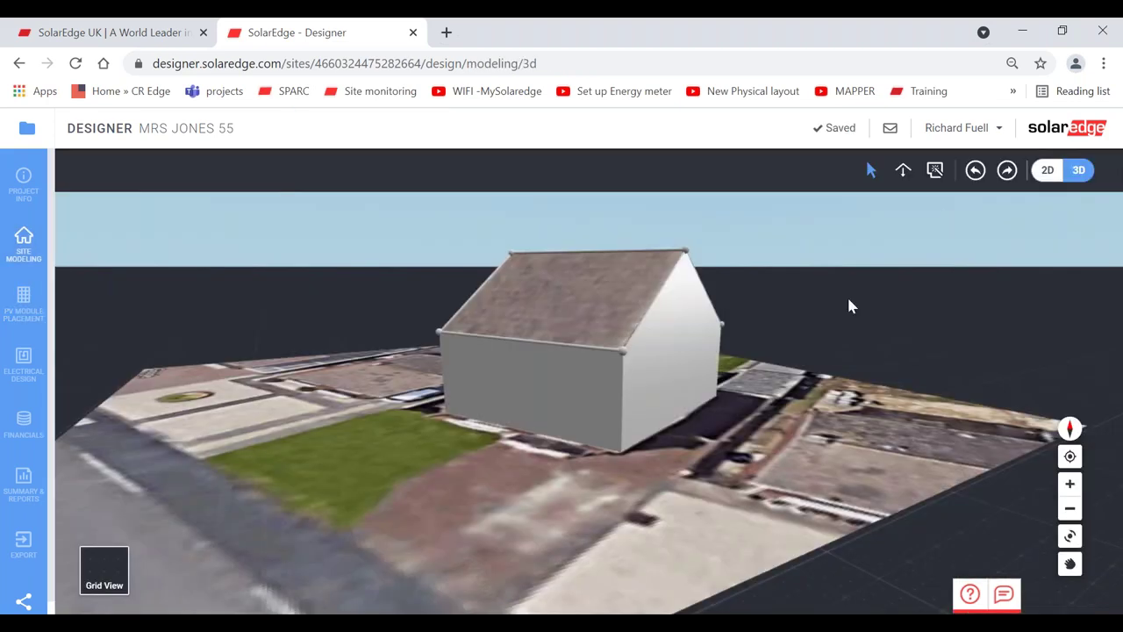
{"action": "left_click", "coordinate": [1070, 536]}
{"action": "left_click_drag", "start_coordinate": [519, 428], "coordinate": [614, 430]}
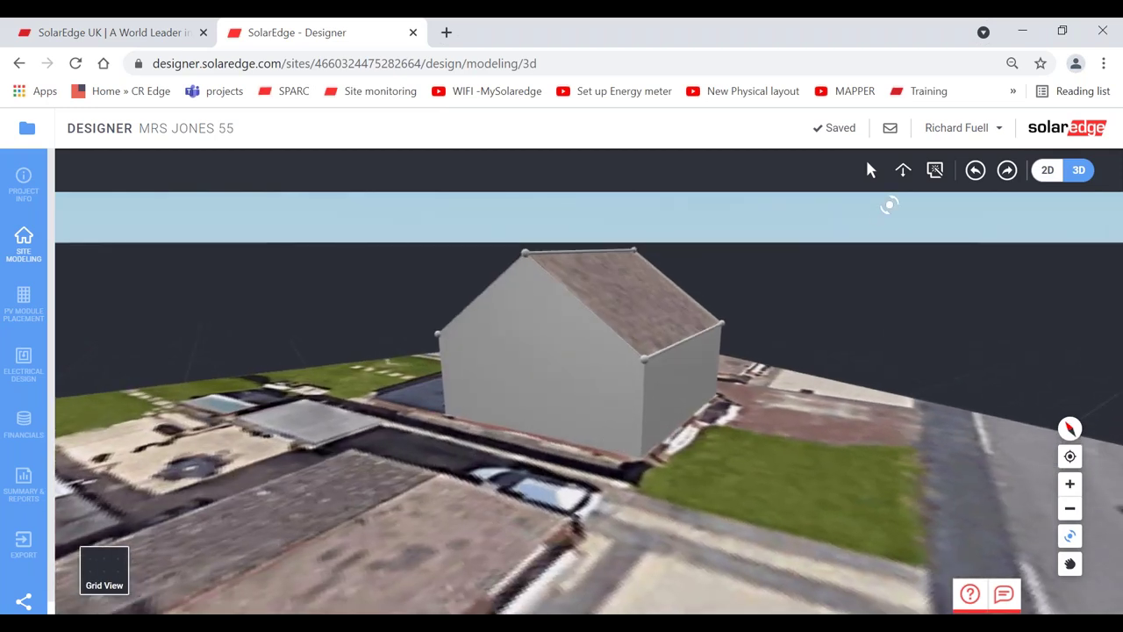
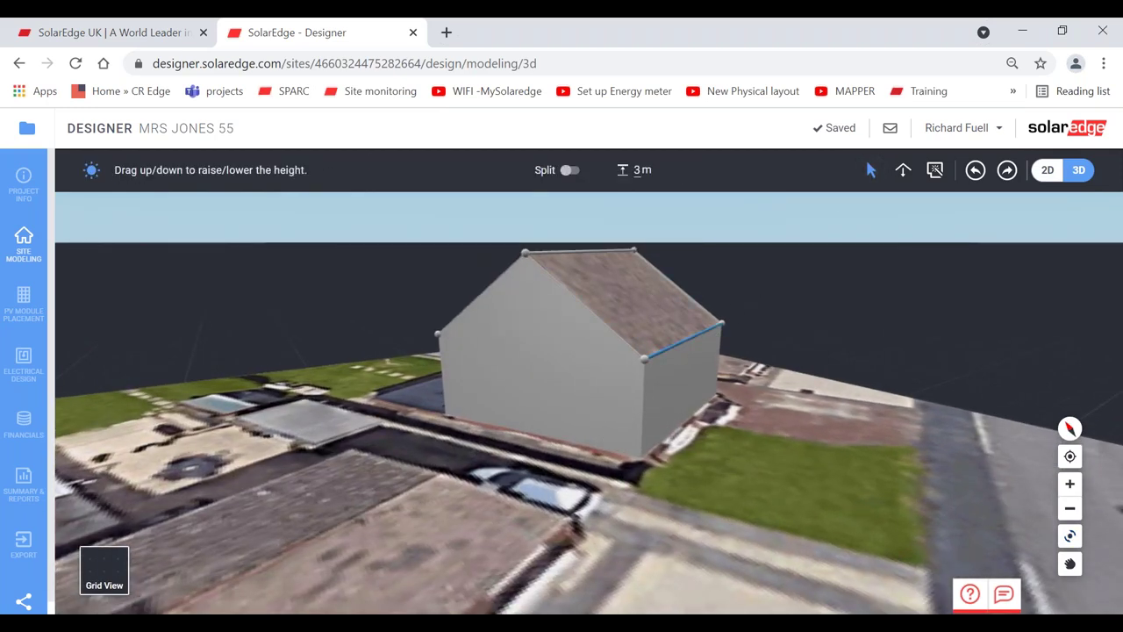
- Raise the house walls by editing the eave height value
{"action": "left_click", "coordinate": [623, 299]}
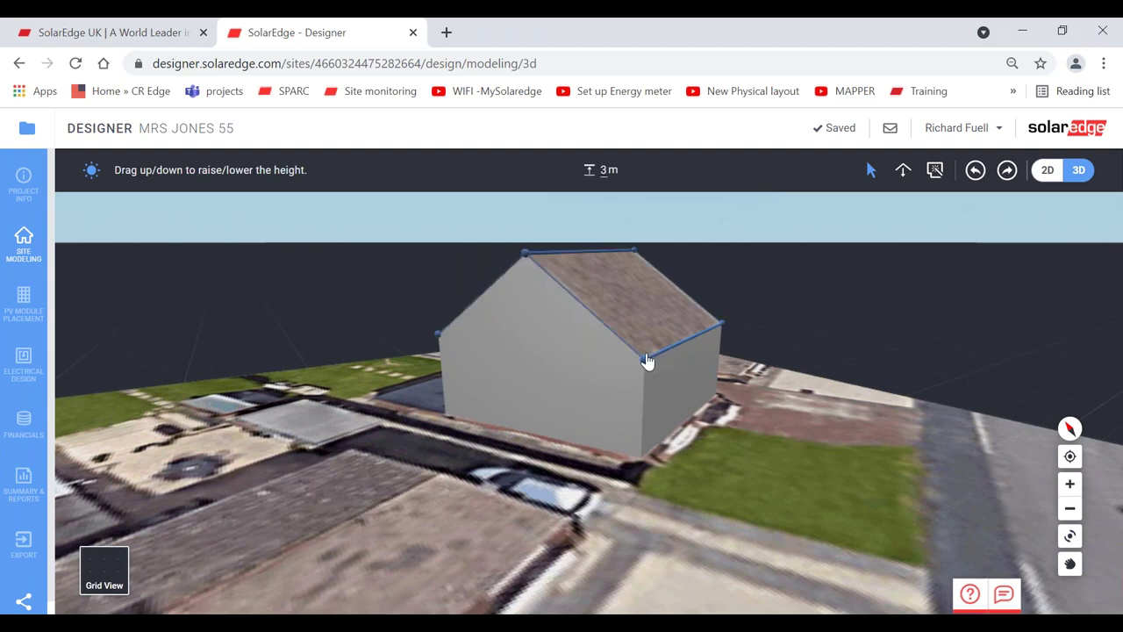
{"action": "left_click_drag", "start_coordinate": [667, 360], "coordinate": [663, 348]}
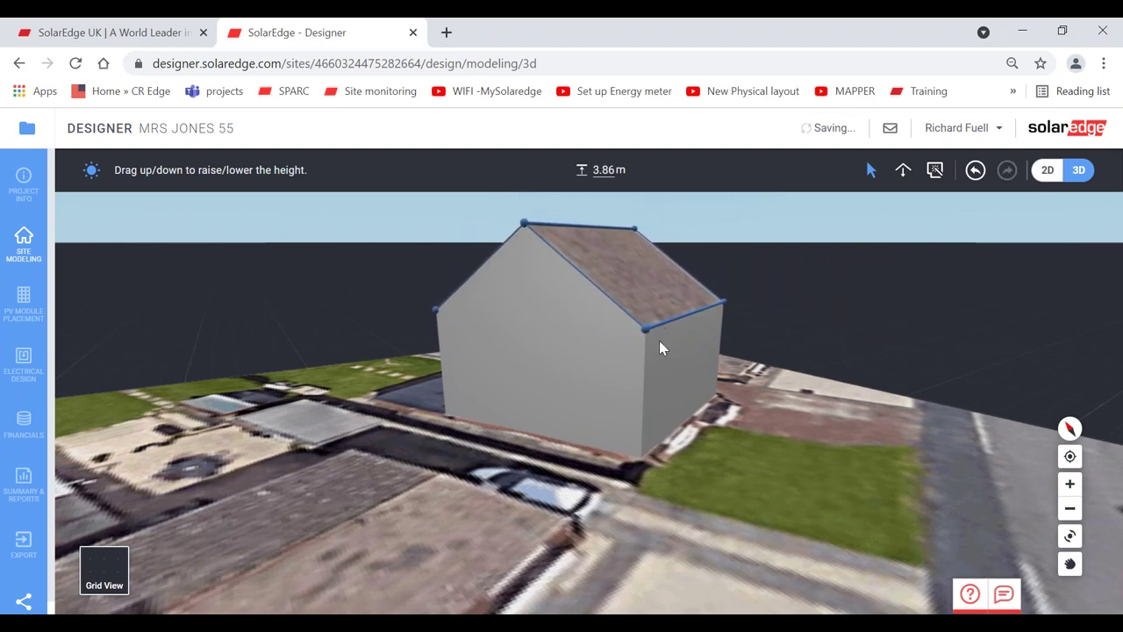
{"action": "left_click", "coordinate": [605, 169]}
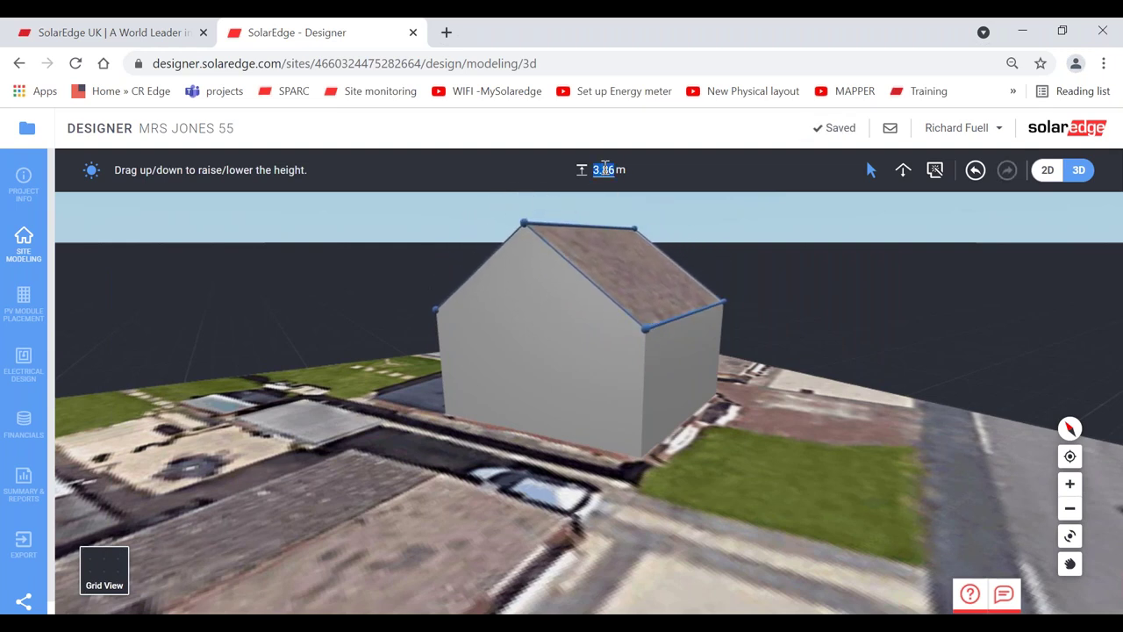
{"action": "type", "text": "3"}
{"action": "key", "text": "Return"}
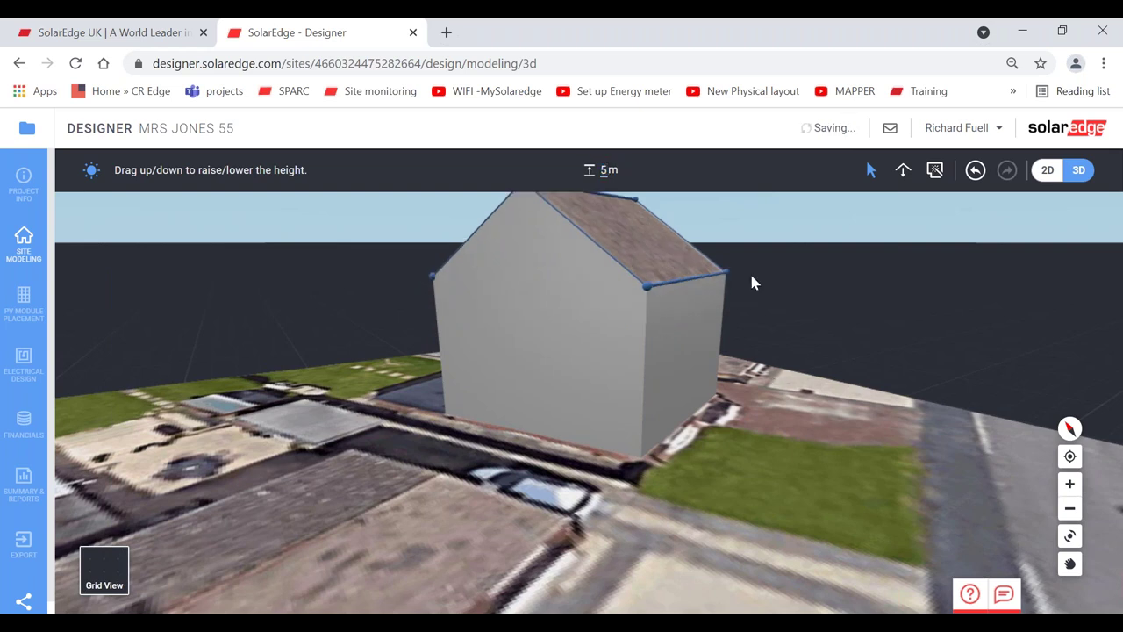
- Pan and zoom the 3D view, then select a roof edge of the house
{"action": "left_click", "coordinate": [1070, 563]}
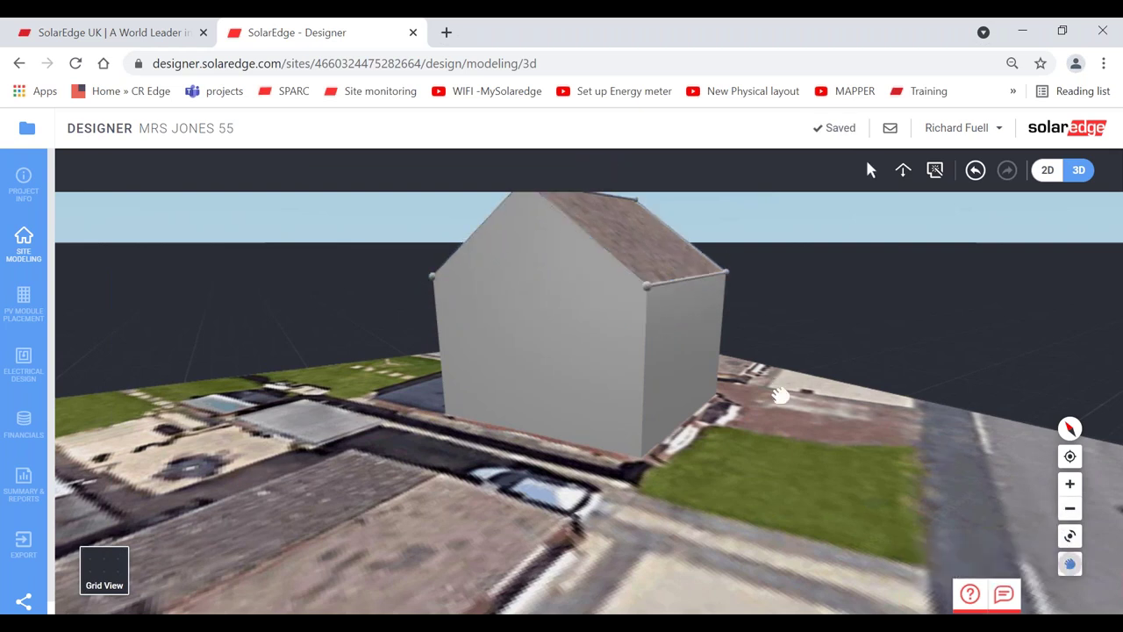
{"action": "scroll", "coordinate": [780, 396], "scroll_direction": "up", "scroll_amount": 3}
{"action": "left_click", "coordinate": [871, 169]}
{"action": "left_click", "coordinate": [632, 335]}
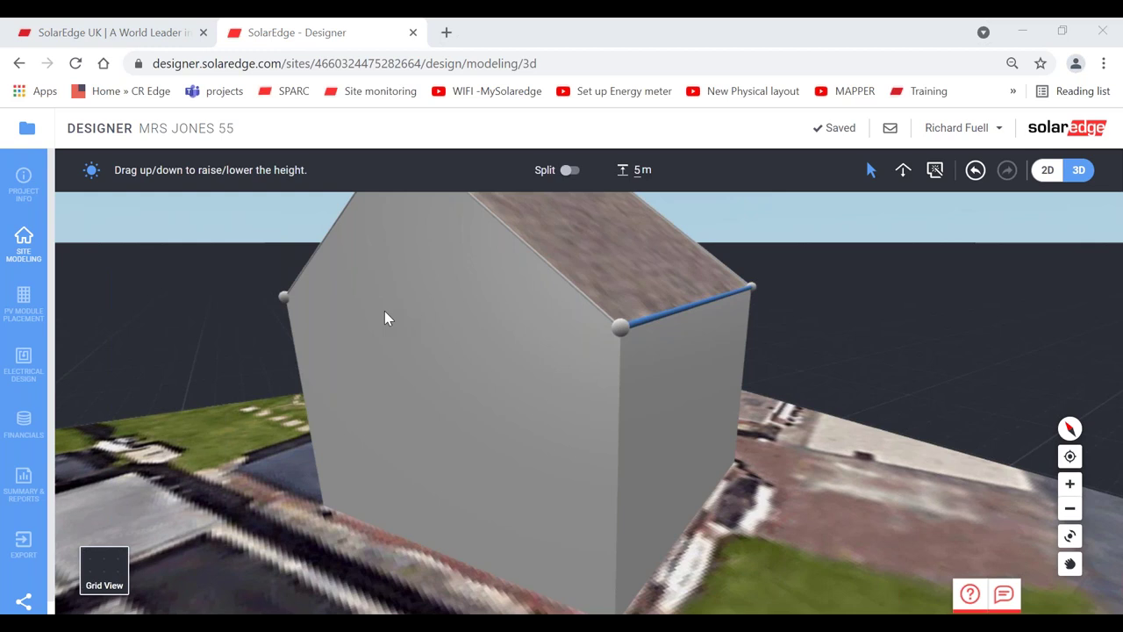
- In PV Module Placement, select the 12-module JA Solar array and show its module specifications
{"action": "left_click", "coordinate": [26, 302]}
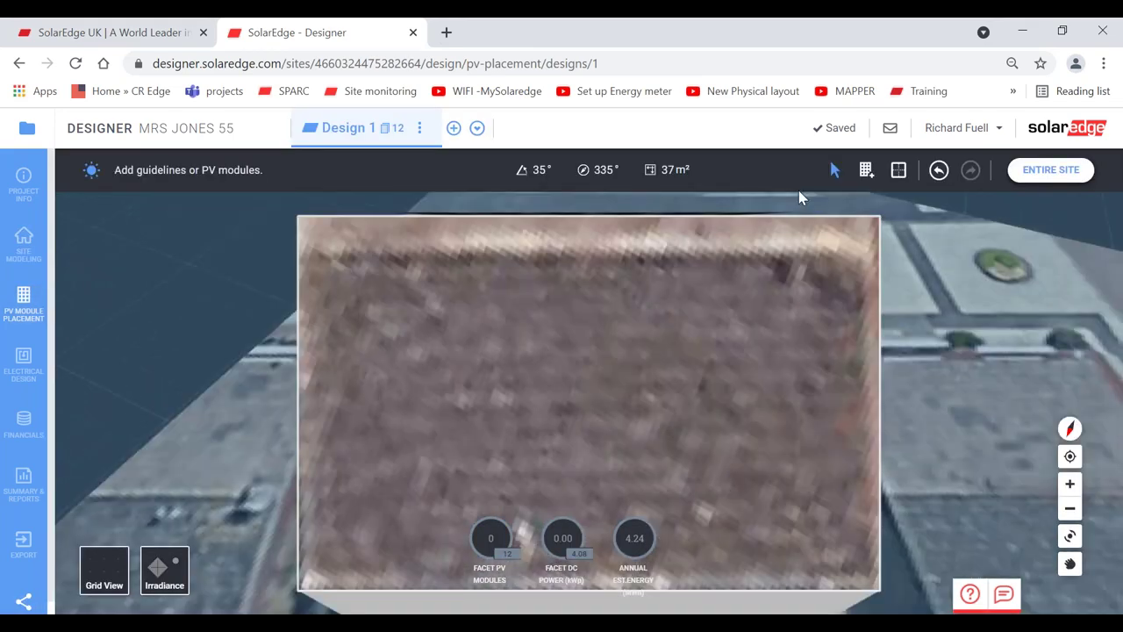
{"action": "left_click", "coordinate": [1072, 171]}
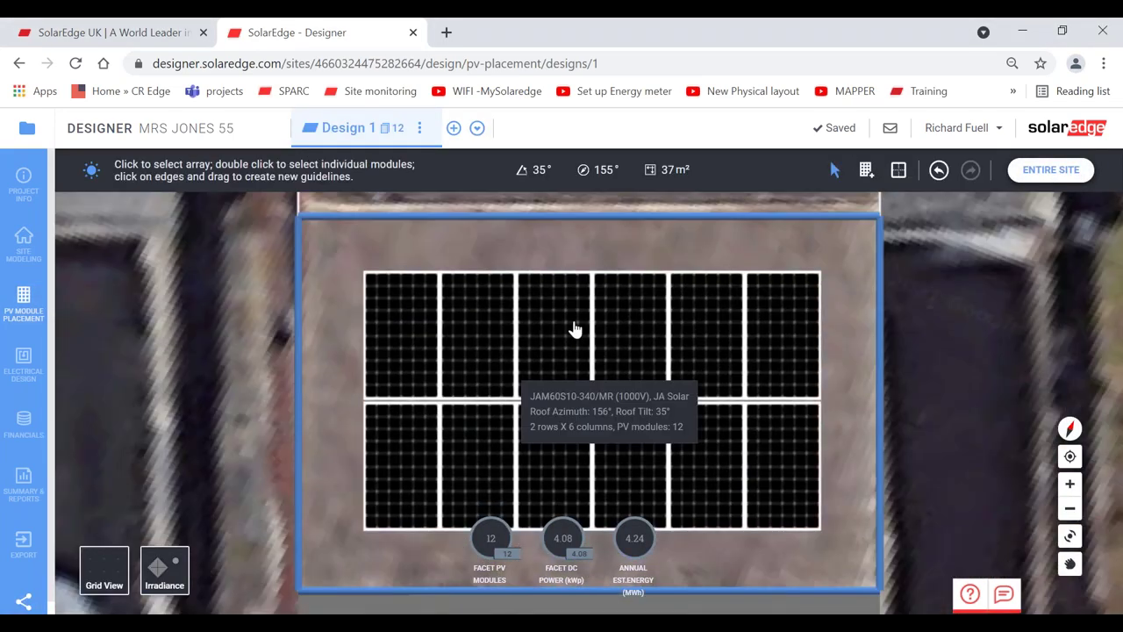
{"action": "left_click", "coordinate": [575, 329]}
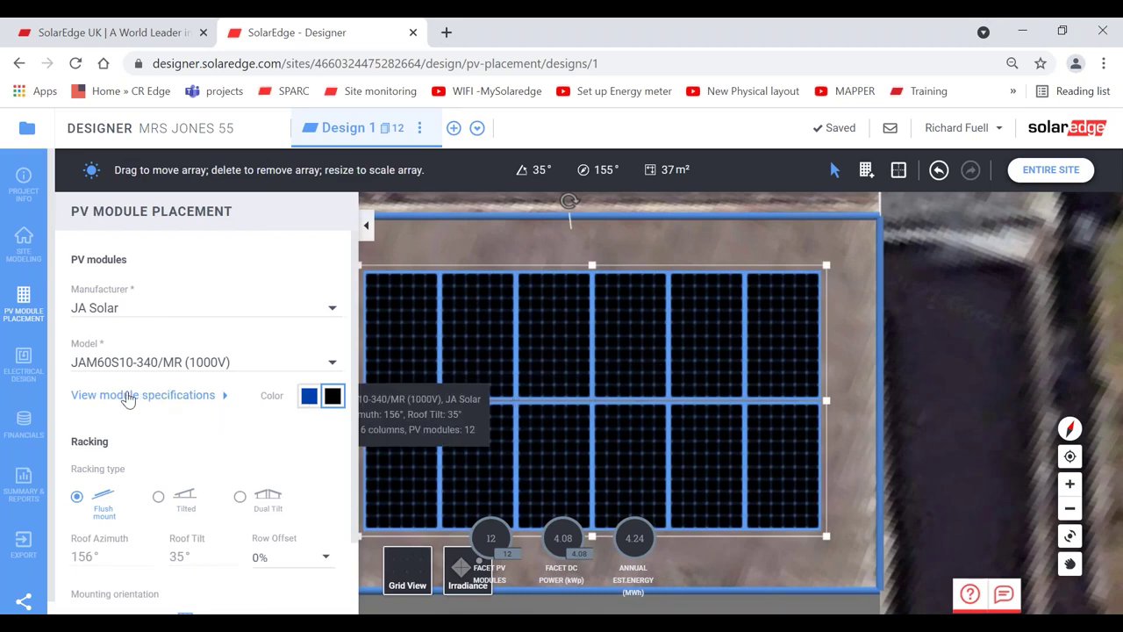
{"action": "left_click", "coordinate": [128, 397]}
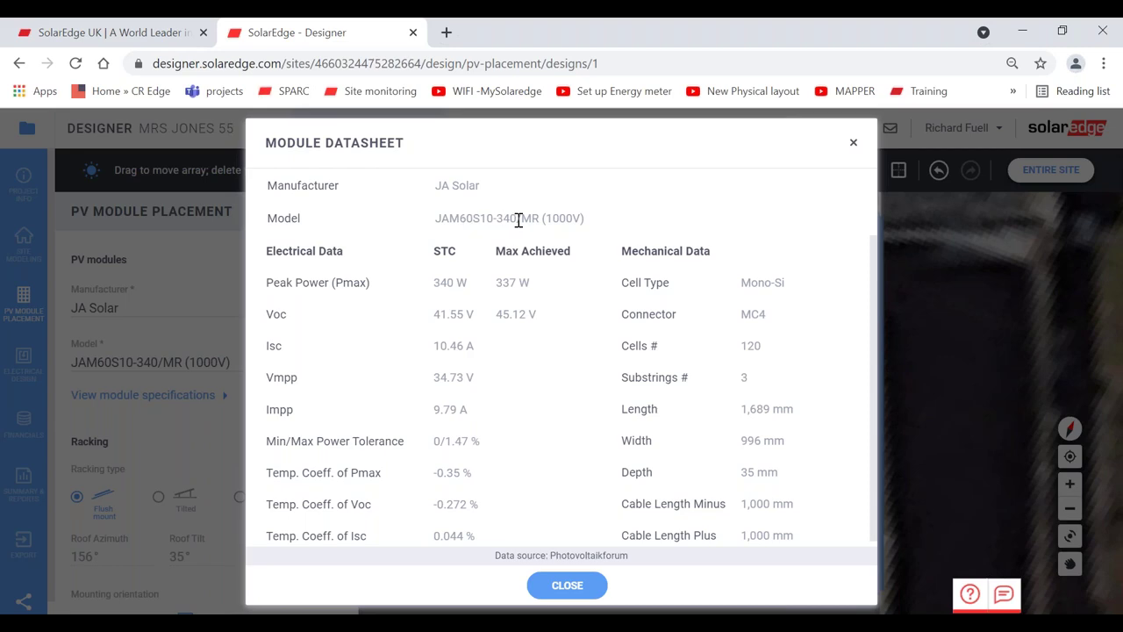
- Close the JAM60S10-340/MR module datasheet
{"action": "left_click", "coordinate": [852, 144]}
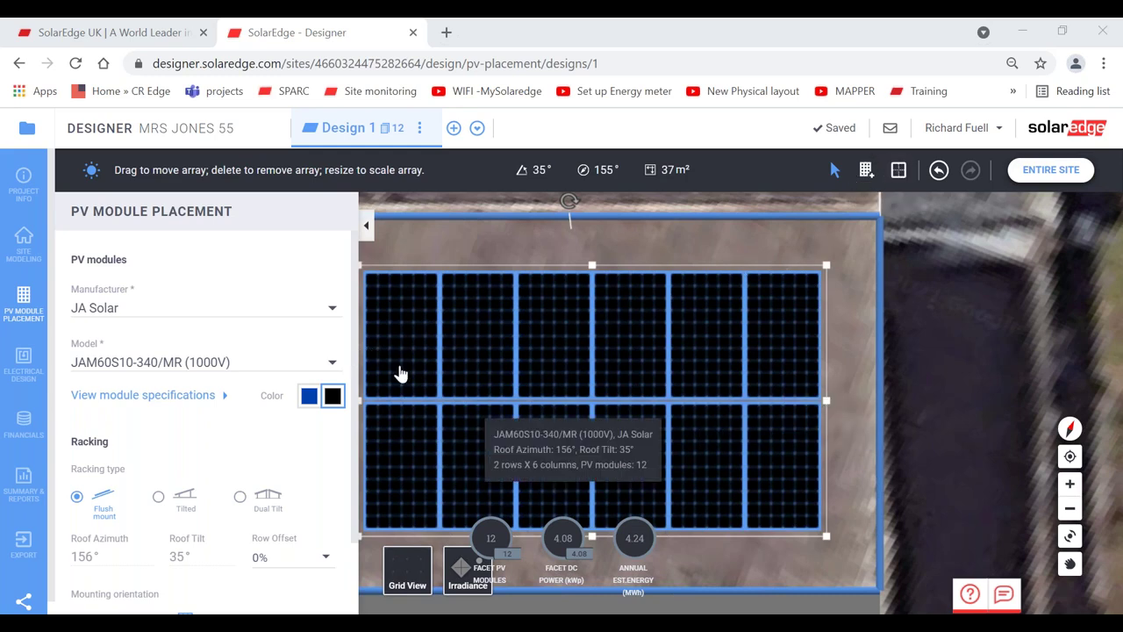
- Delete the whole 12-module array, then undo the deletion
{"action": "left_click", "coordinate": [446, 251]}
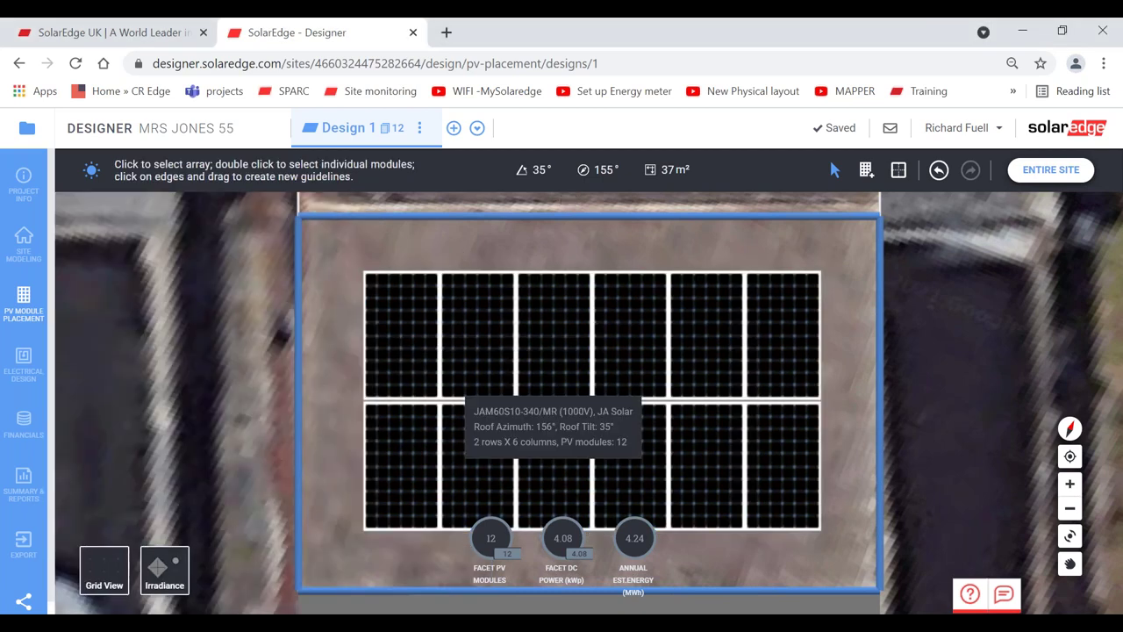
{"action": "left_click", "coordinate": [466, 399]}
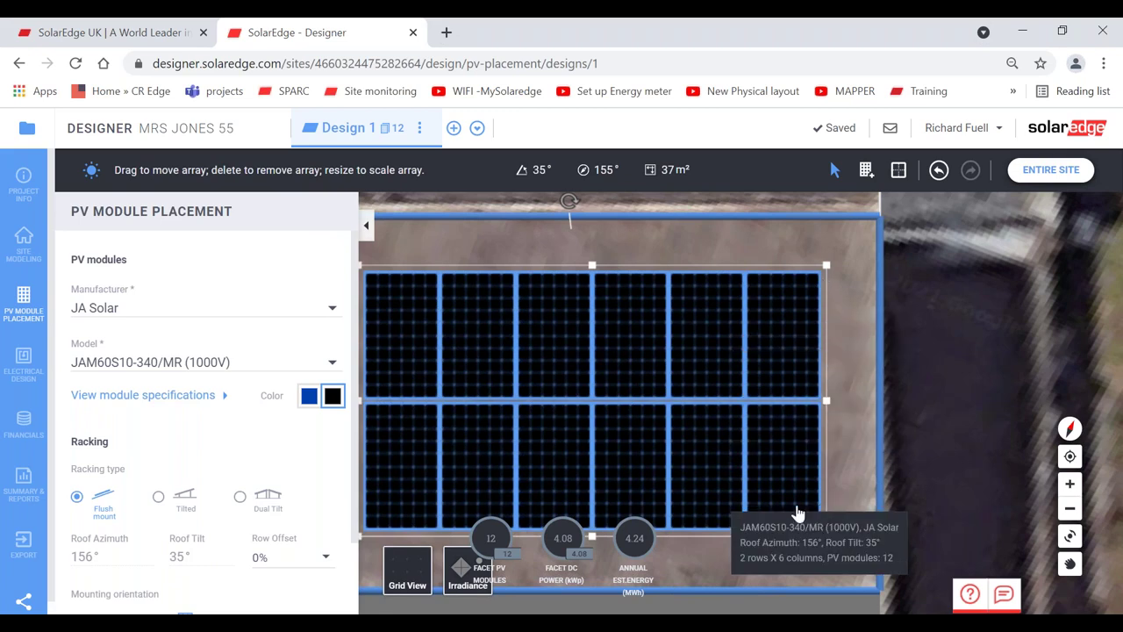
{"action": "key", "text": "Delete"}
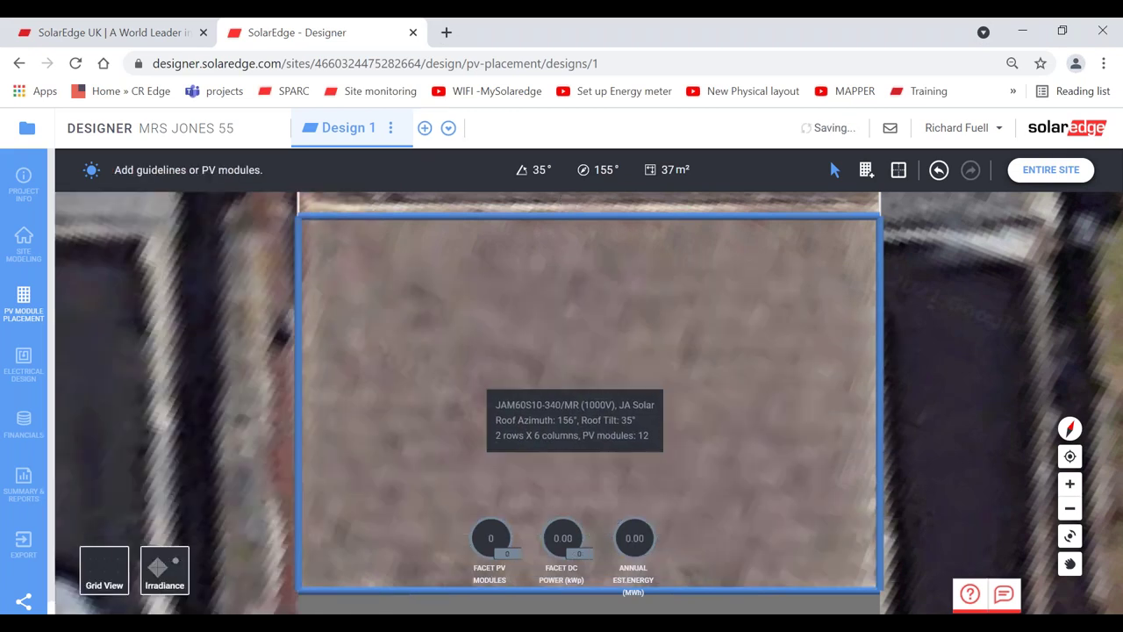
{"action": "left_click", "coordinate": [938, 170]}
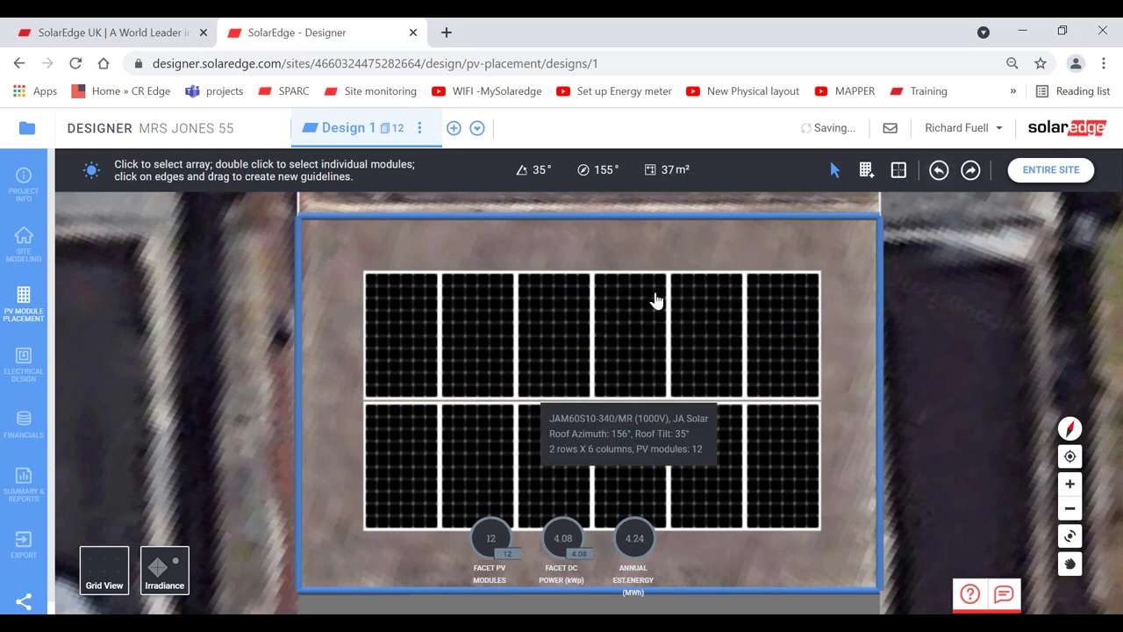
- Try removing a top-row and the bottom-left module, then undo to keep all 12
{"action": "left_click", "coordinate": [619, 311]}
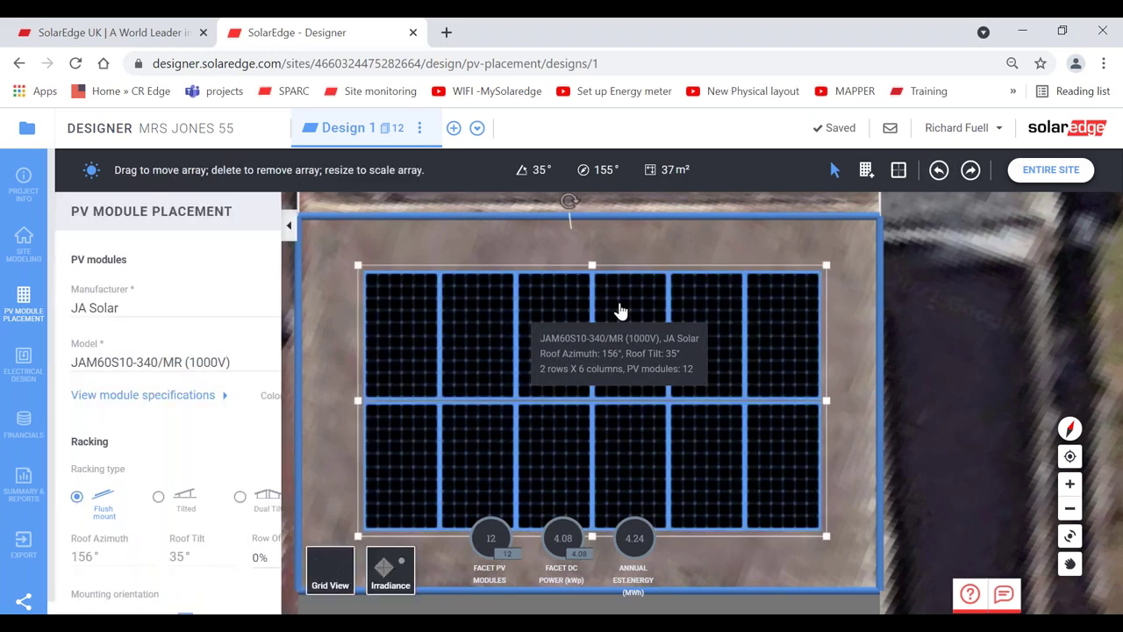
{"action": "double_click", "coordinate": [620, 311]}
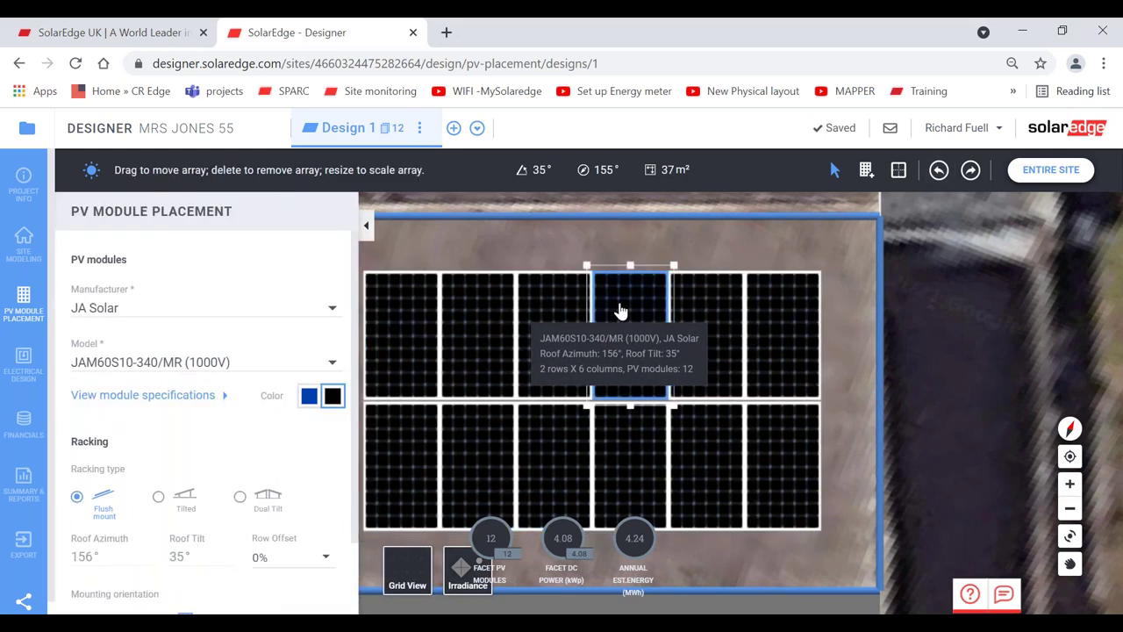
{"action": "key", "text": "Delete"}
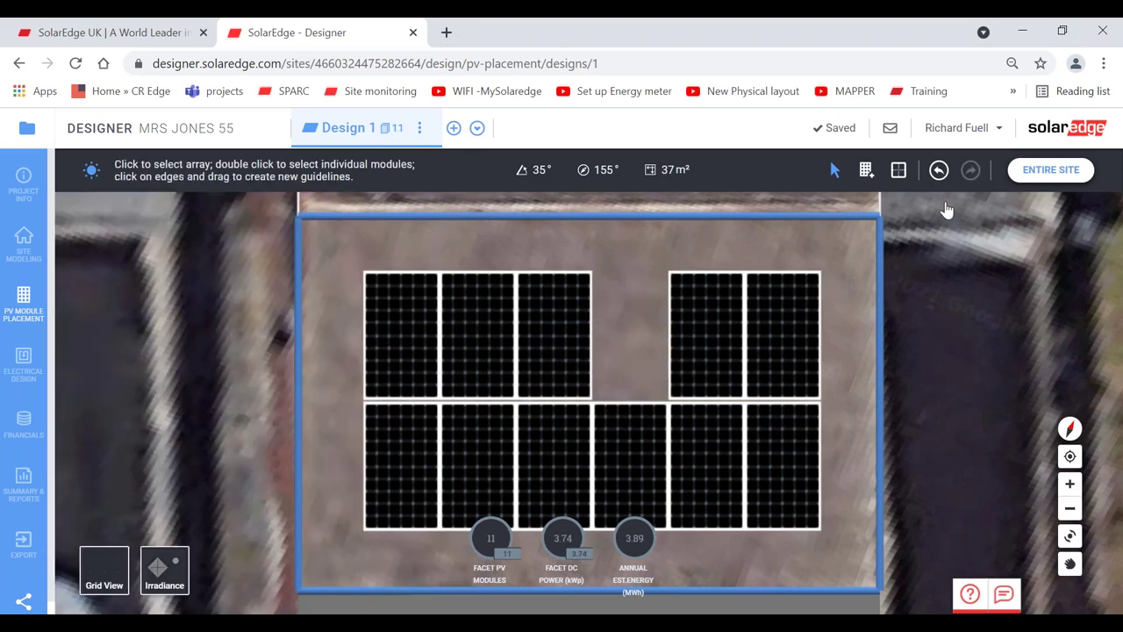
{"action": "left_click", "coordinate": [410, 445]}
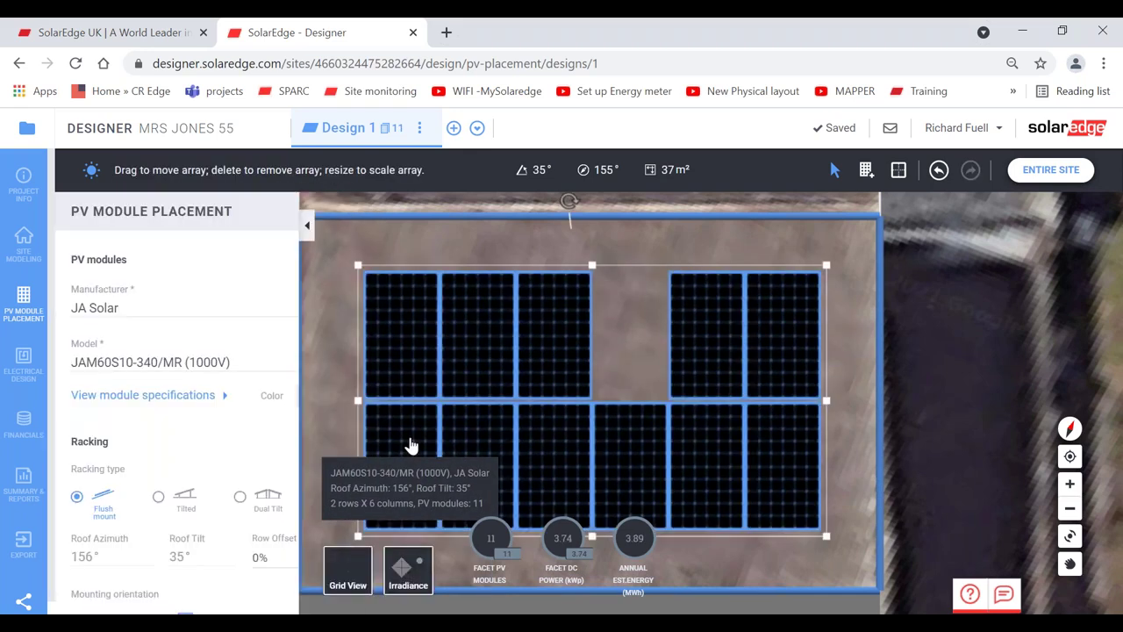
{"action": "key", "text": "Escape"}
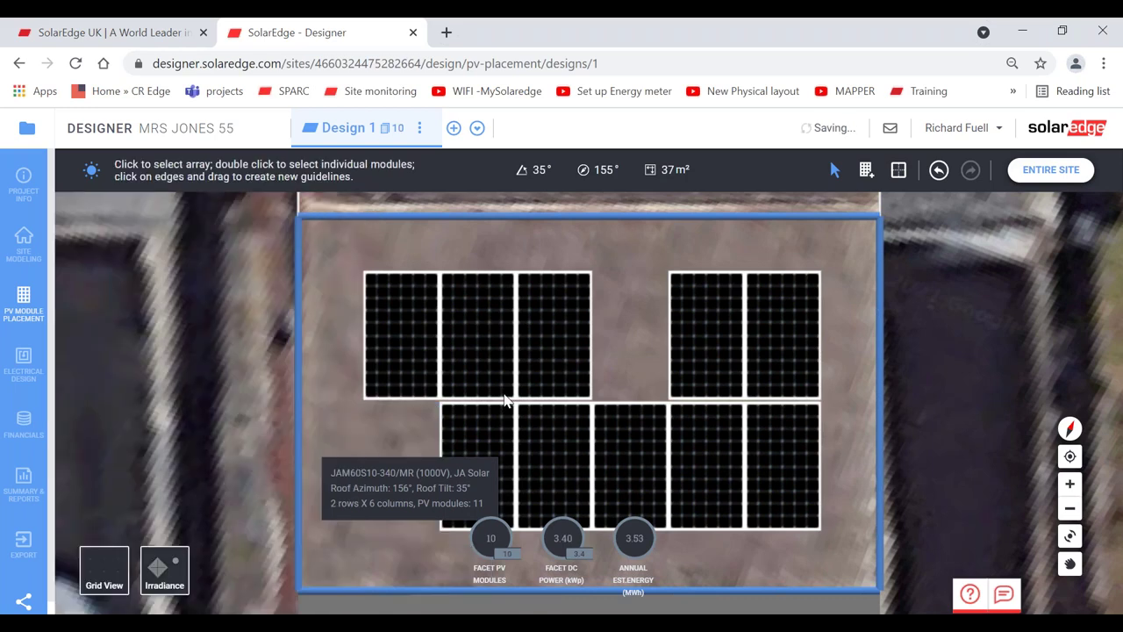
{"action": "left_click", "coordinate": [939, 170]}
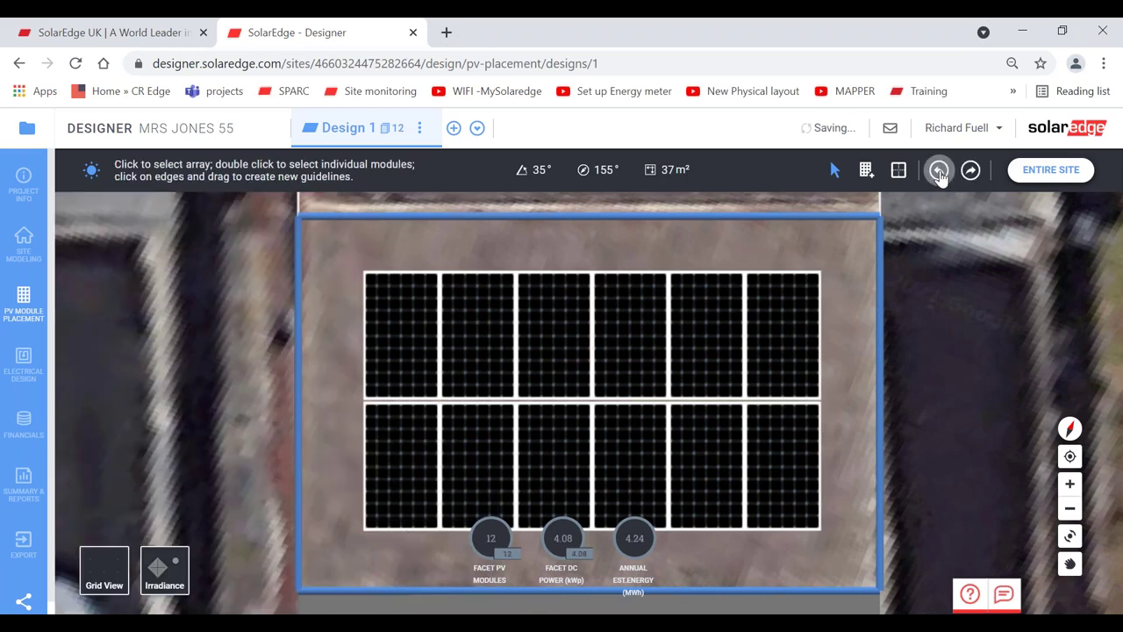
{"action": "left_click", "coordinate": [939, 172]}
{"action": "left_click", "coordinate": [936, 172]}
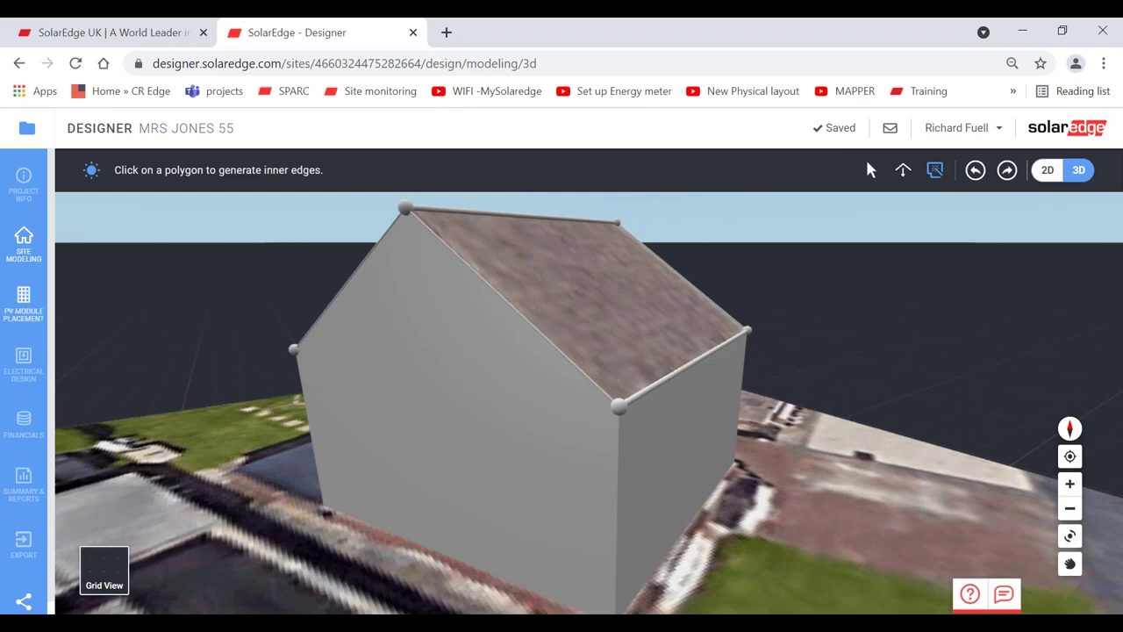
- Delete the whole PV array in PV Module Placement
{"action": "left_click", "coordinate": [23, 303]}
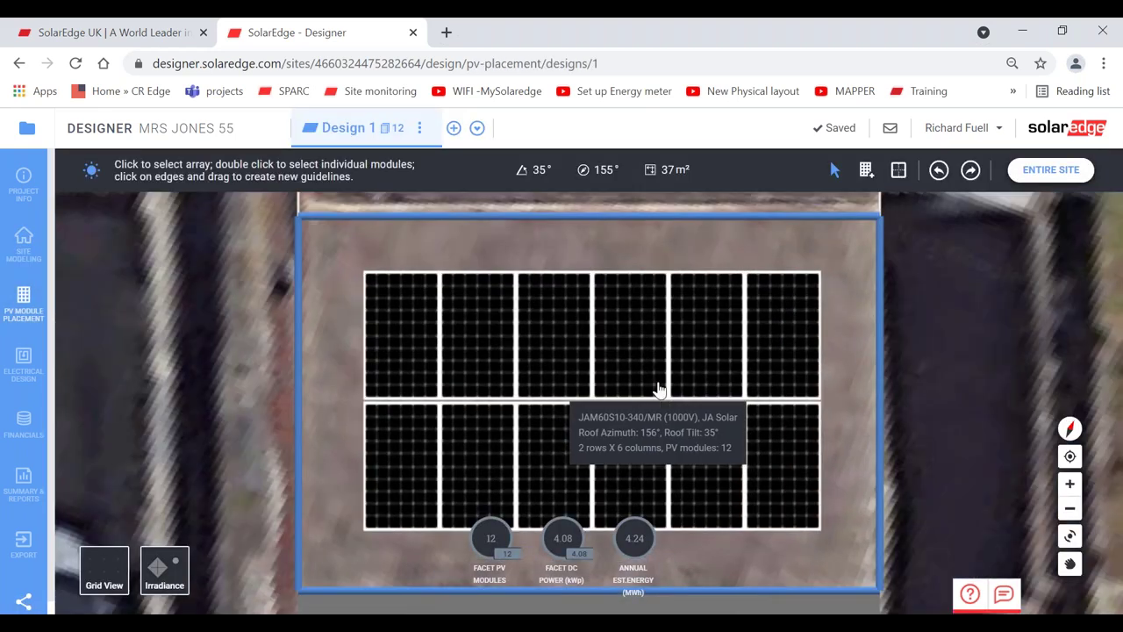
{"action": "left_click", "coordinate": [562, 352]}
{"action": "key", "text": "Delete"}
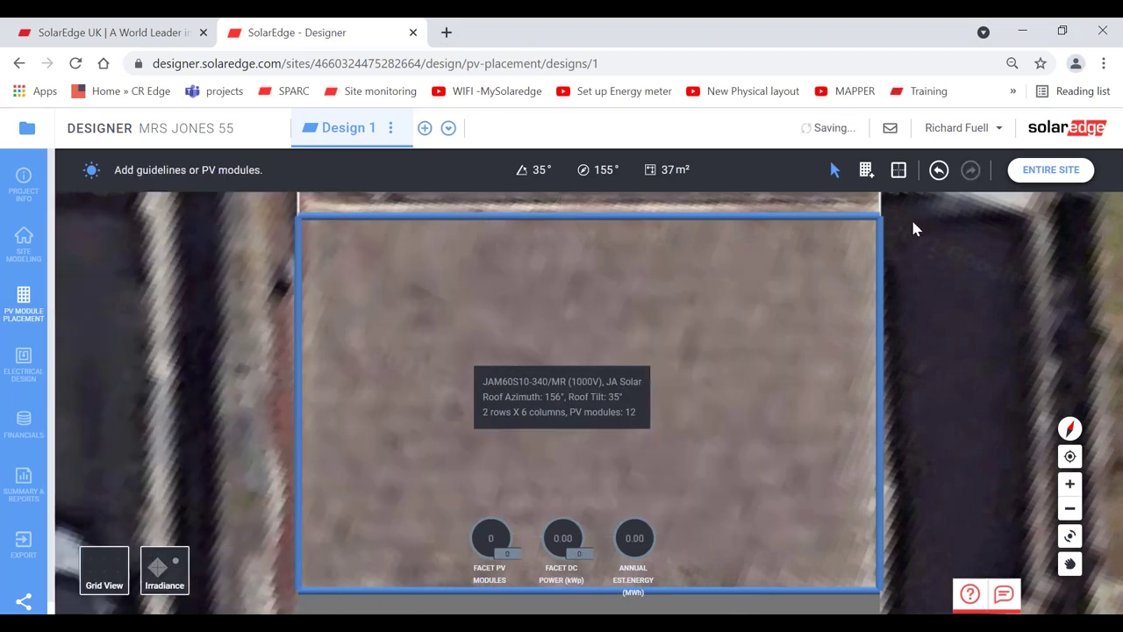
- Zoom out, orbit the site, and select the 35°, 155°-azimuth, 37 m² roof facet
{"action": "left_click", "coordinate": [1040, 172]}
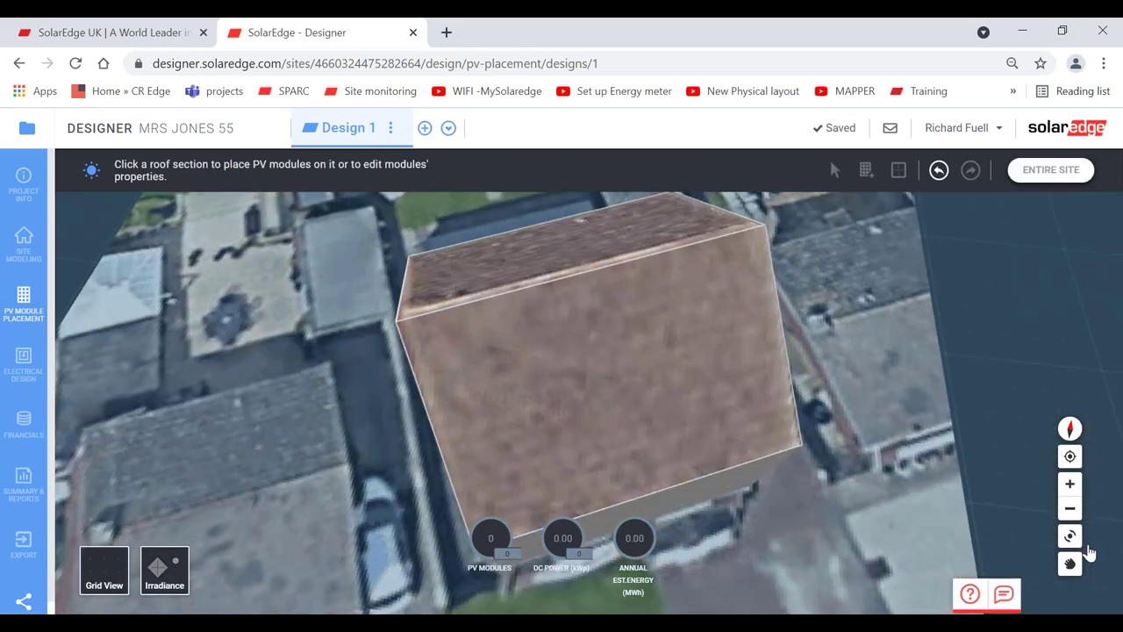
{"action": "left_click_drag", "start_coordinate": [647, 457], "coordinate": [827, 401]}
{"action": "left_click", "coordinate": [657, 389]}
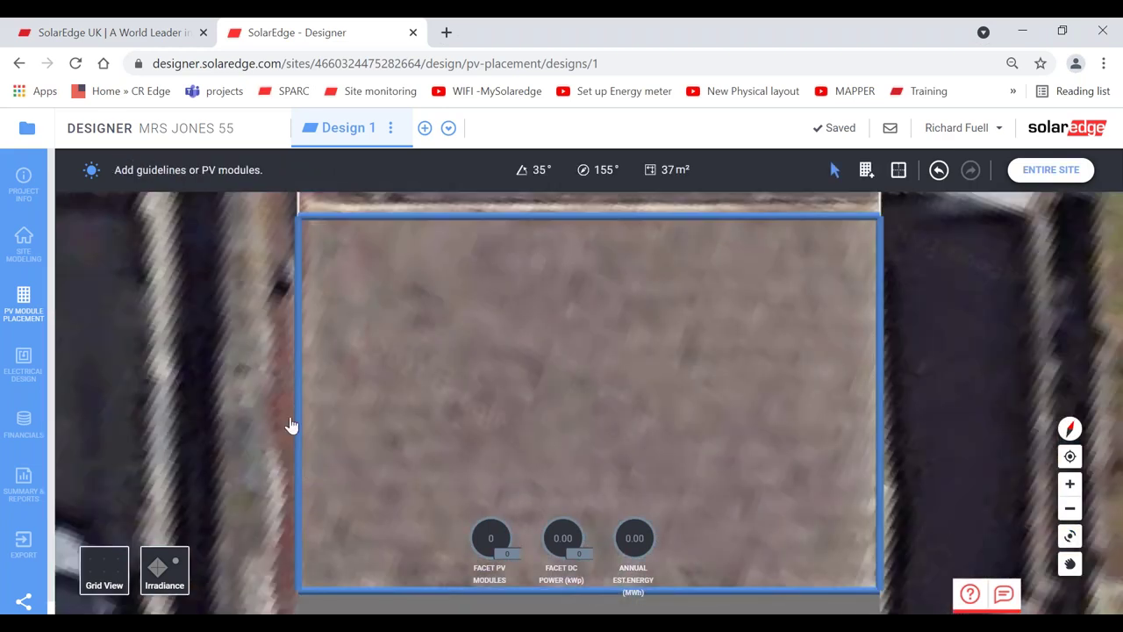
{"action": "mouse_move", "coordinate": [509, 225]}
{"action": "mouse_move", "coordinate": [608, 228]}
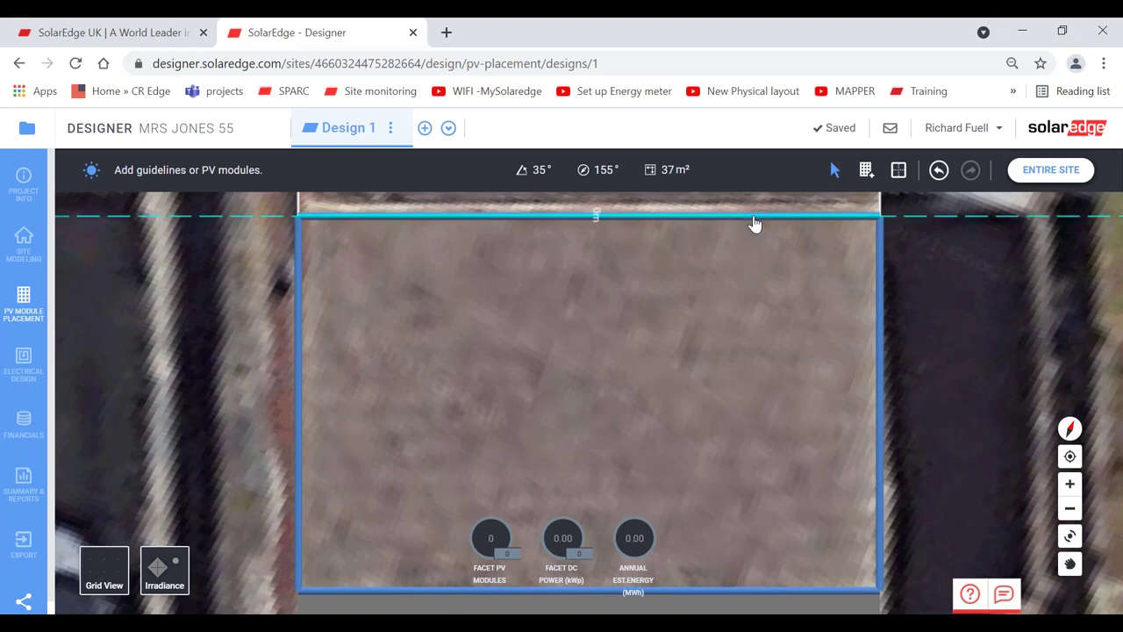
- Add guidelines 0.4, 0.55, 0.7 and 0.65 m in from the top, right, bottom and left edges
{"action": "left_click_drag", "start_coordinate": [755, 225], "coordinate": [754, 258]}
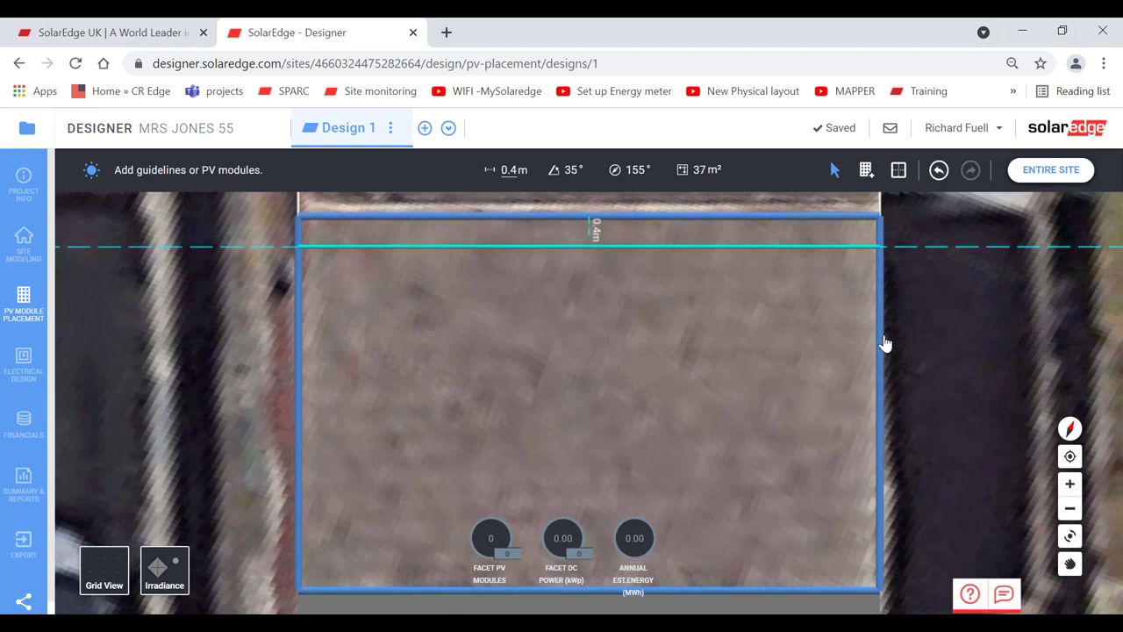
{"action": "left_click_drag", "start_coordinate": [882, 343], "coordinate": [841, 342]}
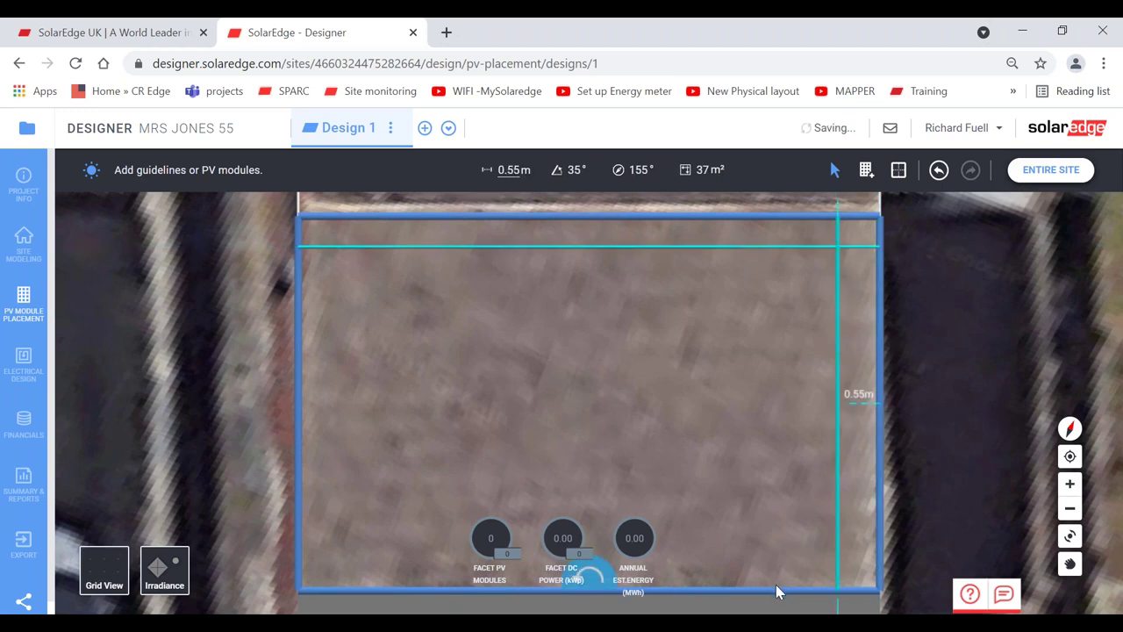
{"action": "left_click_drag", "start_coordinate": [778, 589], "coordinate": [772, 539]}
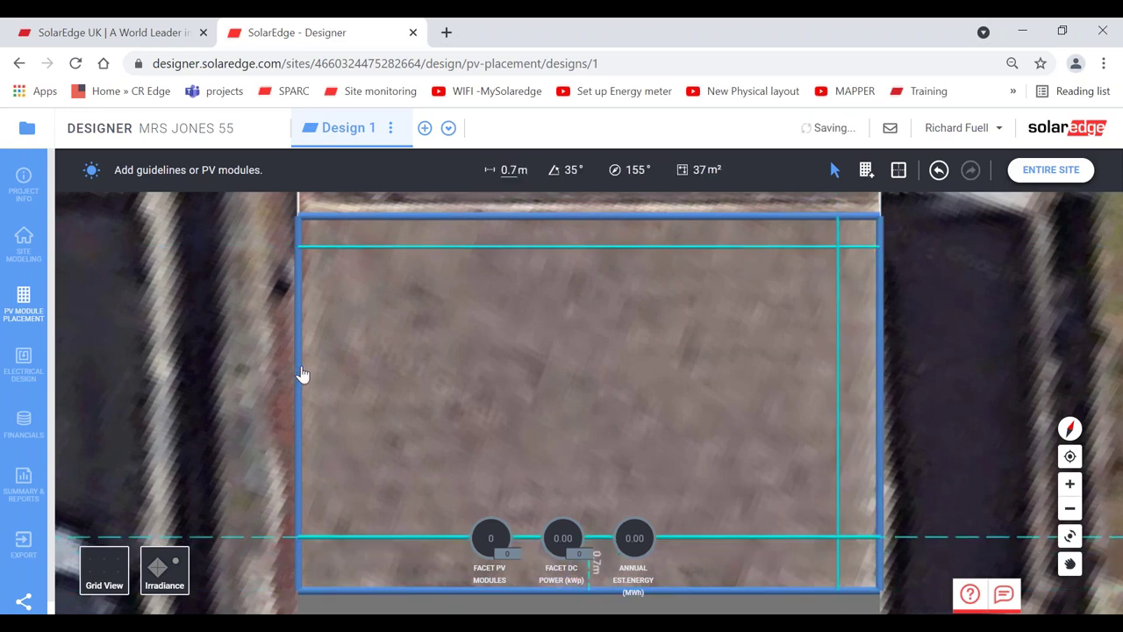
{"action": "left_click_drag", "start_coordinate": [301, 374], "coordinate": [348, 371]}
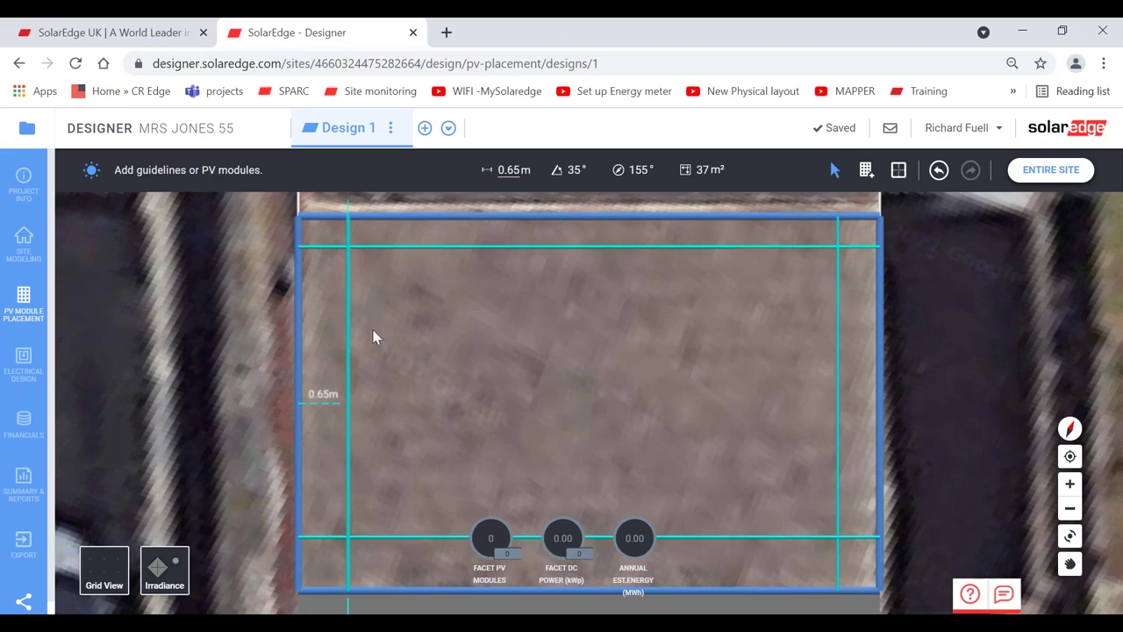
{"action": "left_click", "coordinate": [23, 244]}
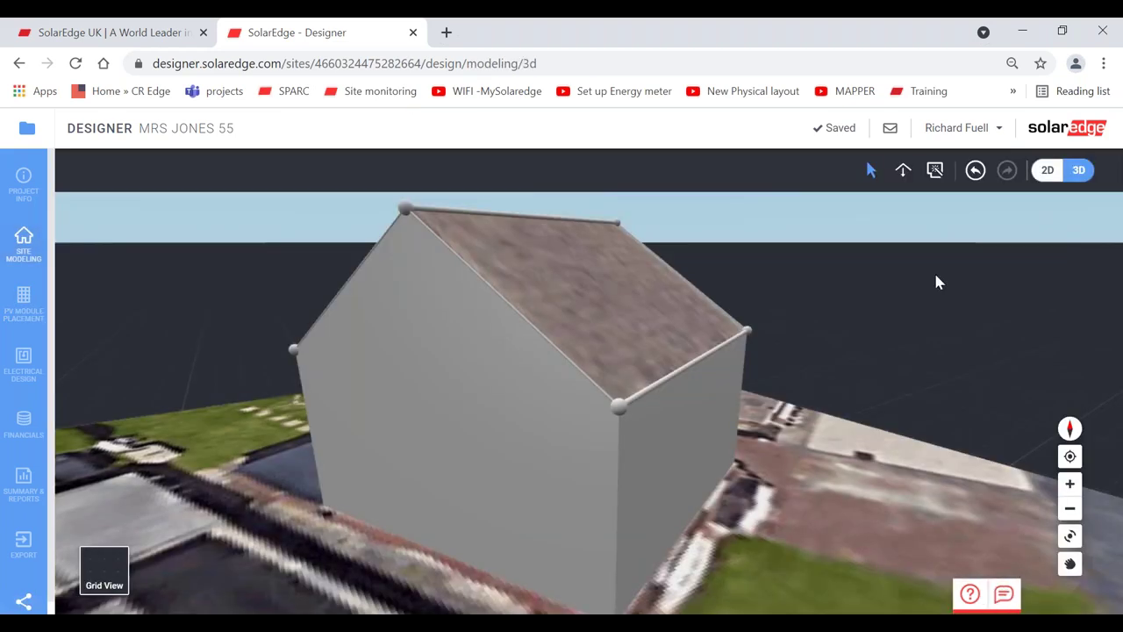
- In 2D view, add interior roof guidelines at 4.6, 4.7 and 3.3 m
{"action": "left_click", "coordinate": [1048, 170]}
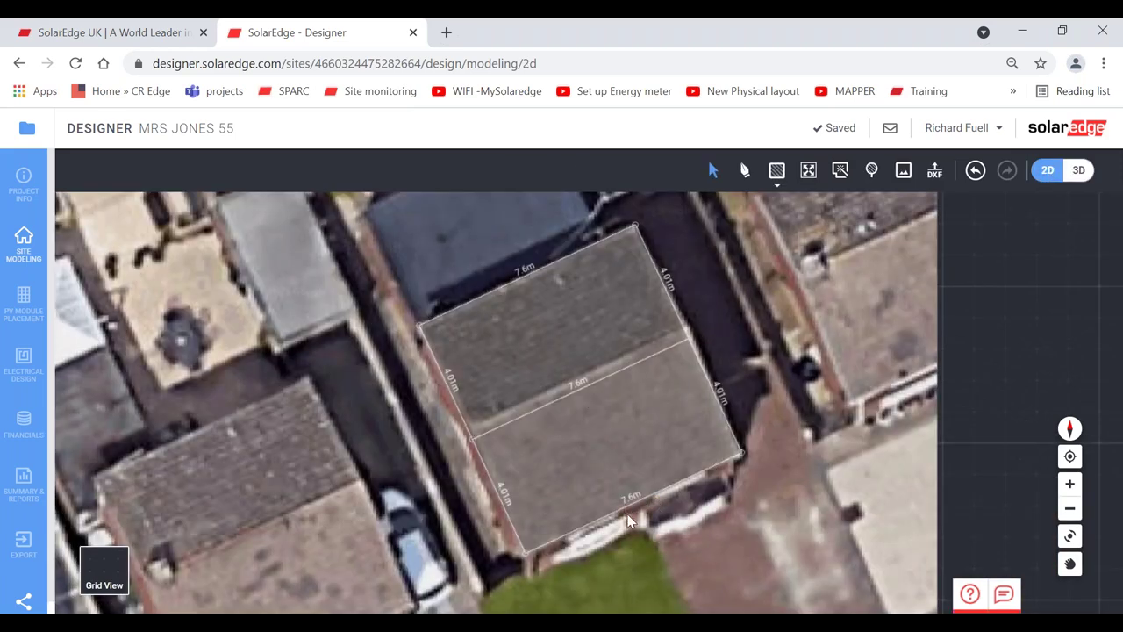
{"action": "left_click", "coordinate": [19, 303]}
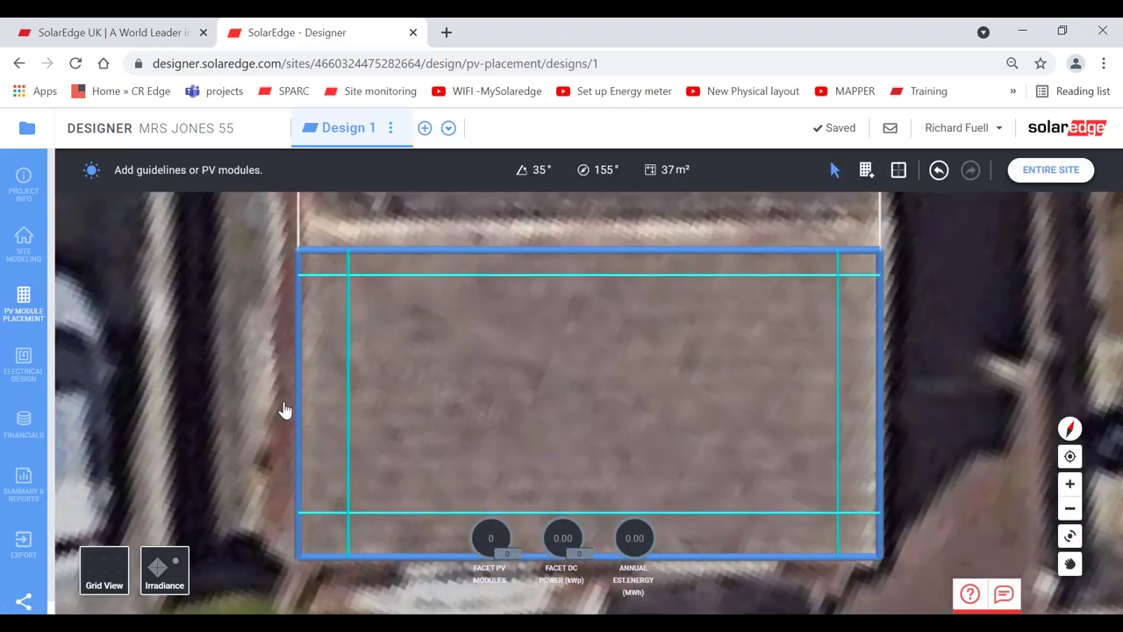
{"action": "left_click_drag", "start_coordinate": [301, 371], "coordinate": [589, 391]}
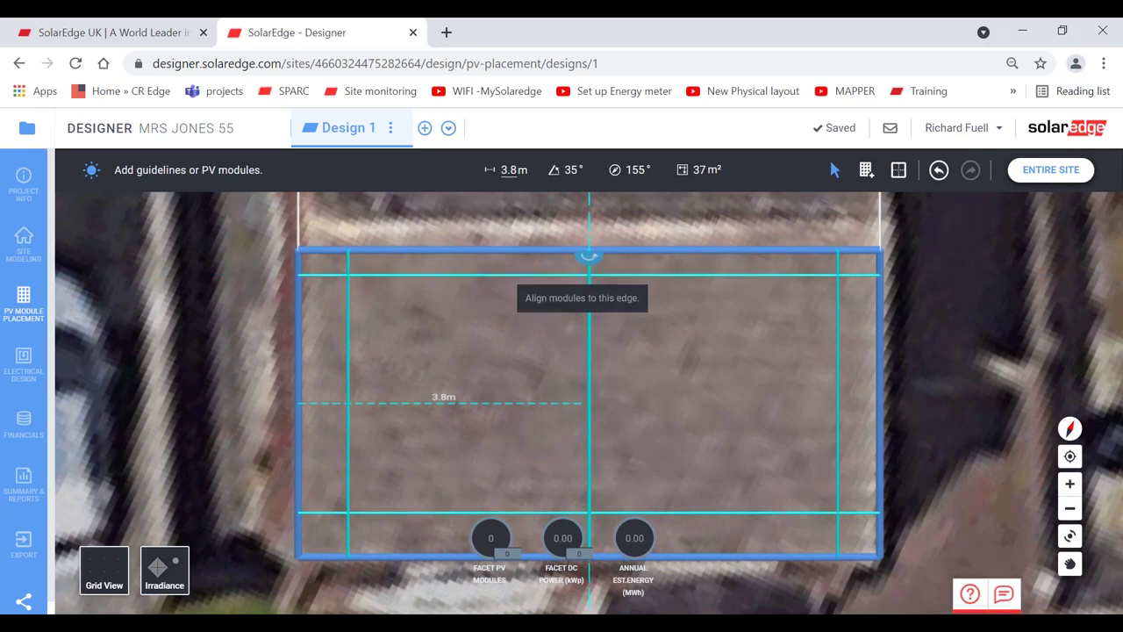
{"action": "left_click_drag", "start_coordinate": [301, 334], "coordinate": [498, 336]}
{"action": "left_click_drag", "start_coordinate": [298, 336], "coordinate": [659, 355]}
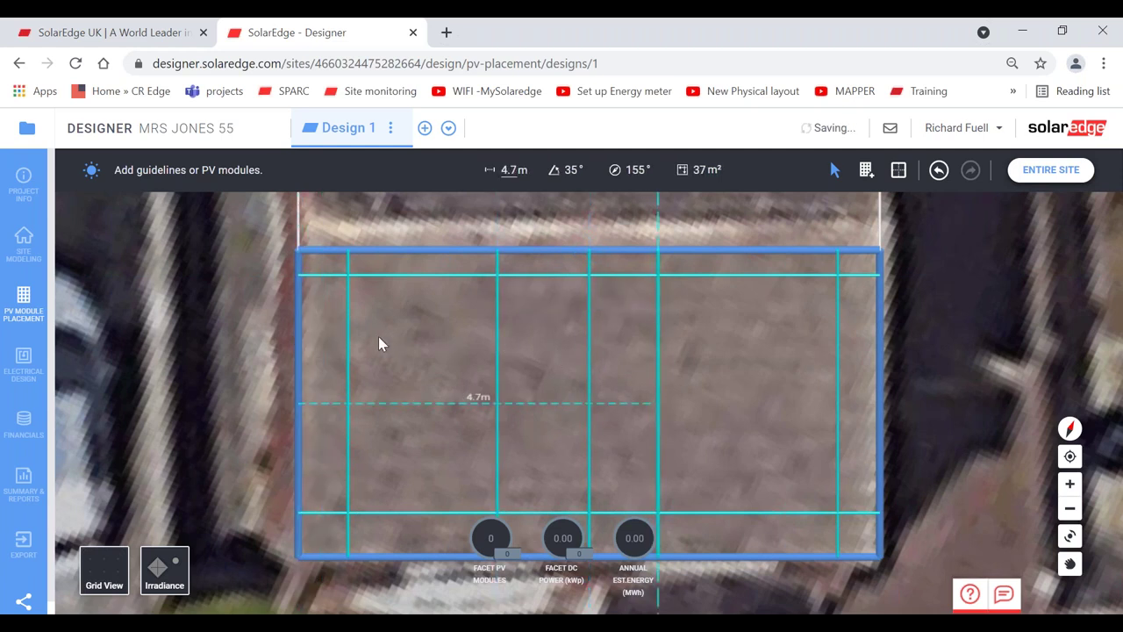
{"action": "left_click", "coordinate": [481, 258]}
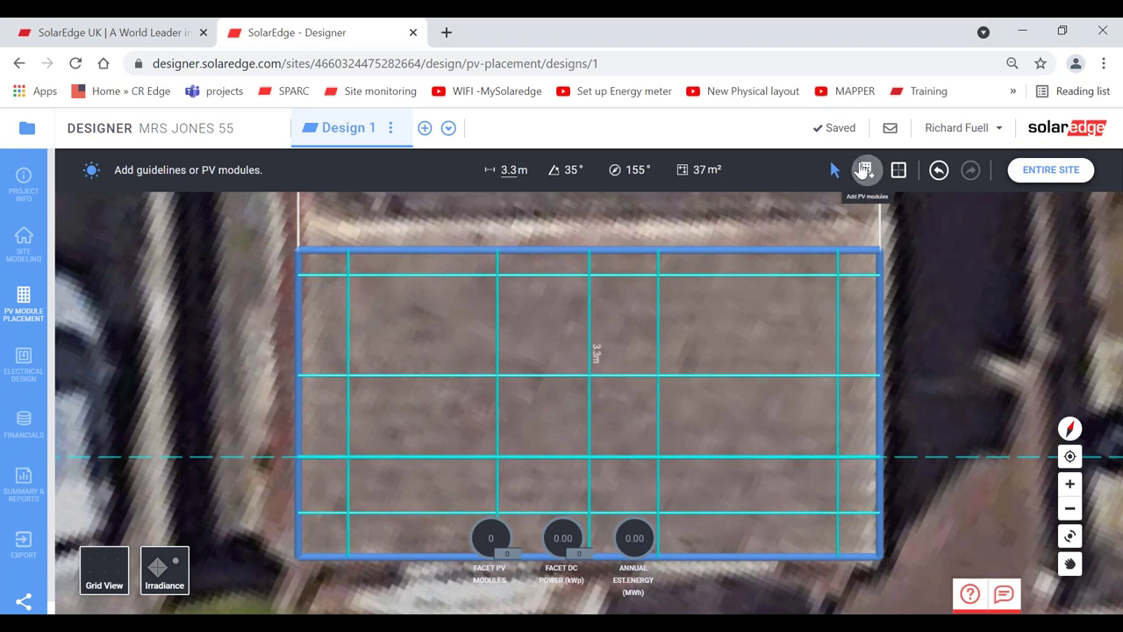
{"action": "left_click", "coordinate": [865, 169]}
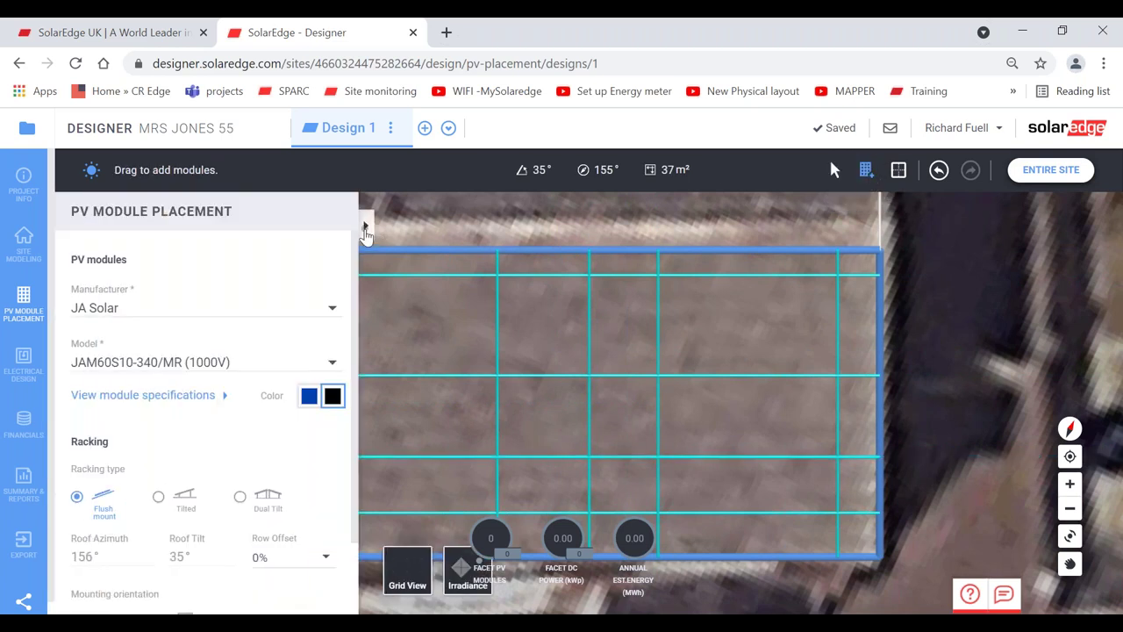
- Lay a module grid across the roof, then undo it and two extra guidelines
{"action": "left_click", "coordinate": [367, 228]}
{"action": "left_click_drag", "start_coordinate": [316, 272], "coordinate": [974, 608]}
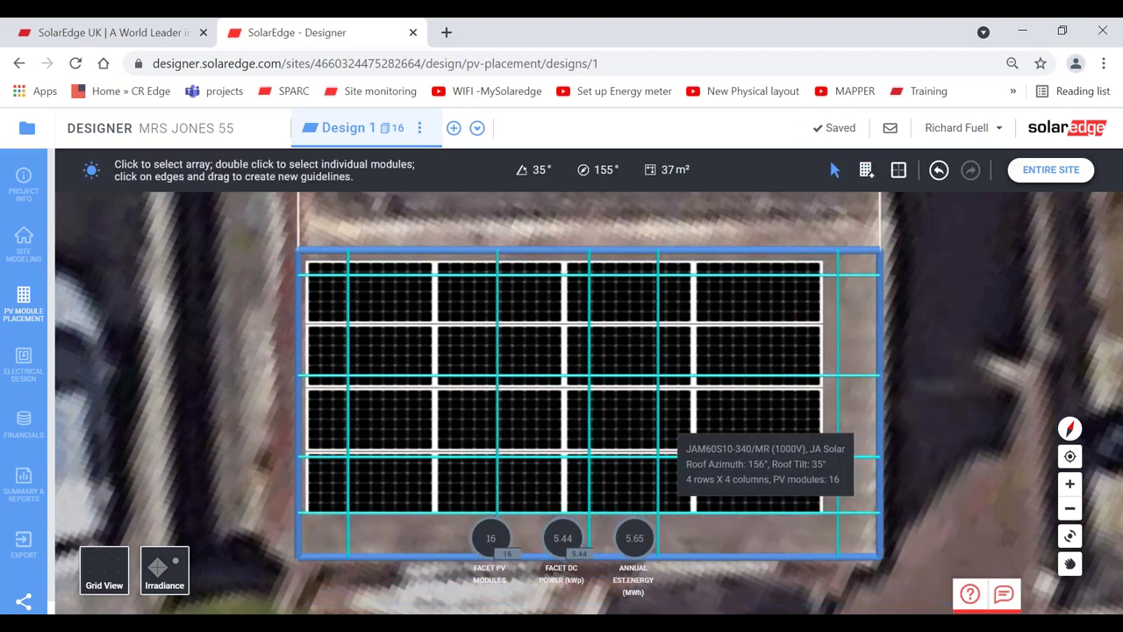
{"action": "left_click", "coordinate": [939, 170]}
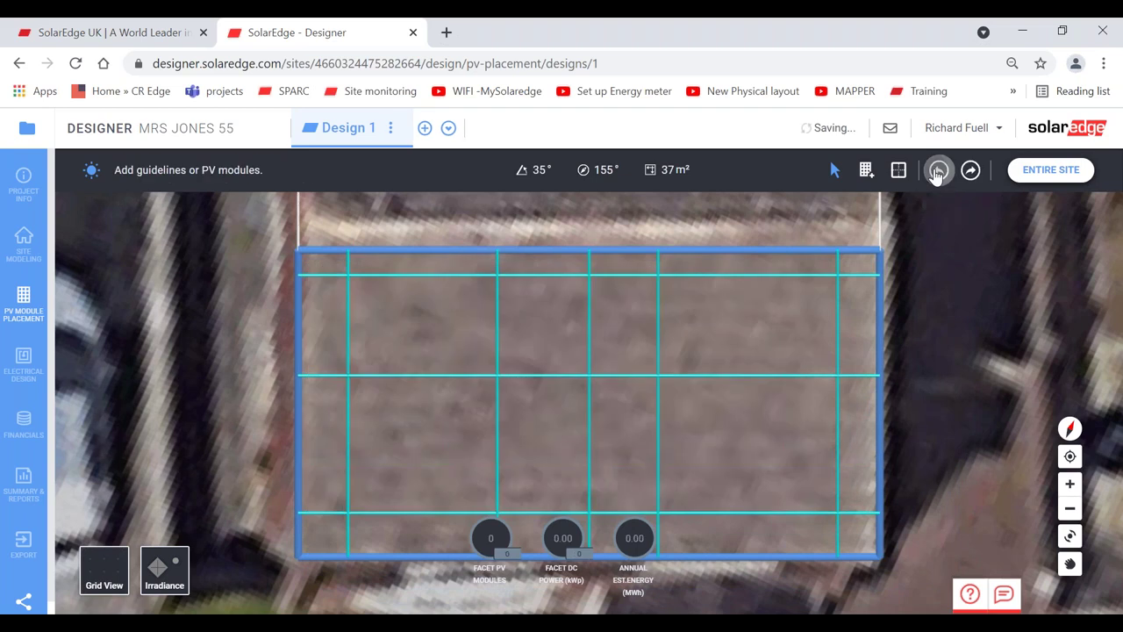
{"action": "left_click", "coordinate": [939, 170]}
{"action": "left_click", "coordinate": [938, 170]}
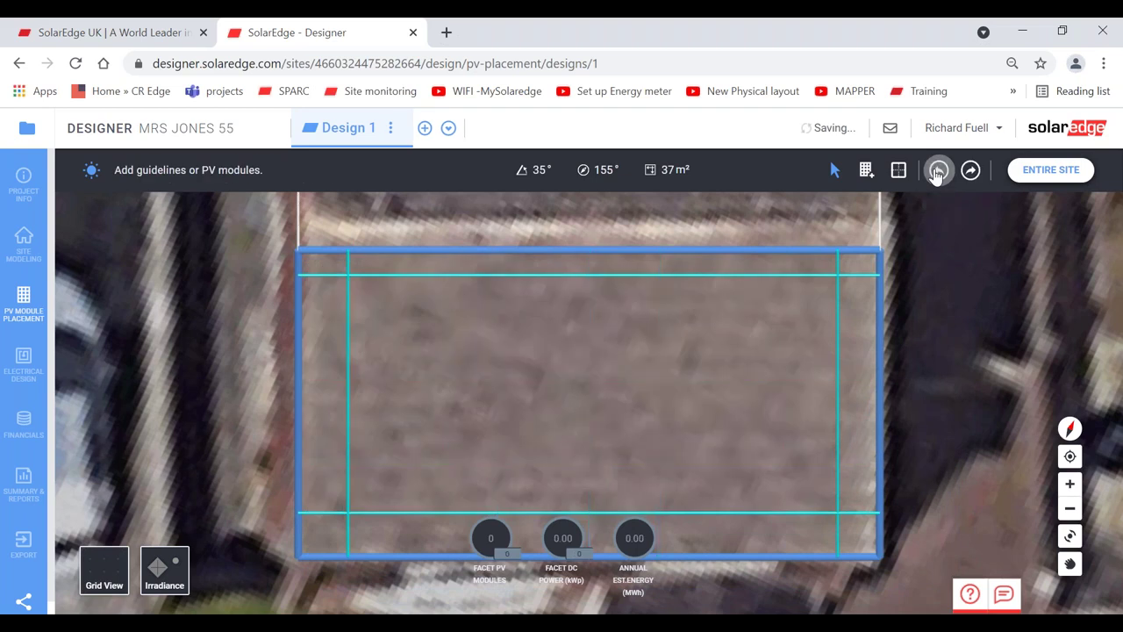
- Lay a 3×4 landscape array inside the setbacks, then undo its placement
{"action": "left_click", "coordinate": [865, 171]}
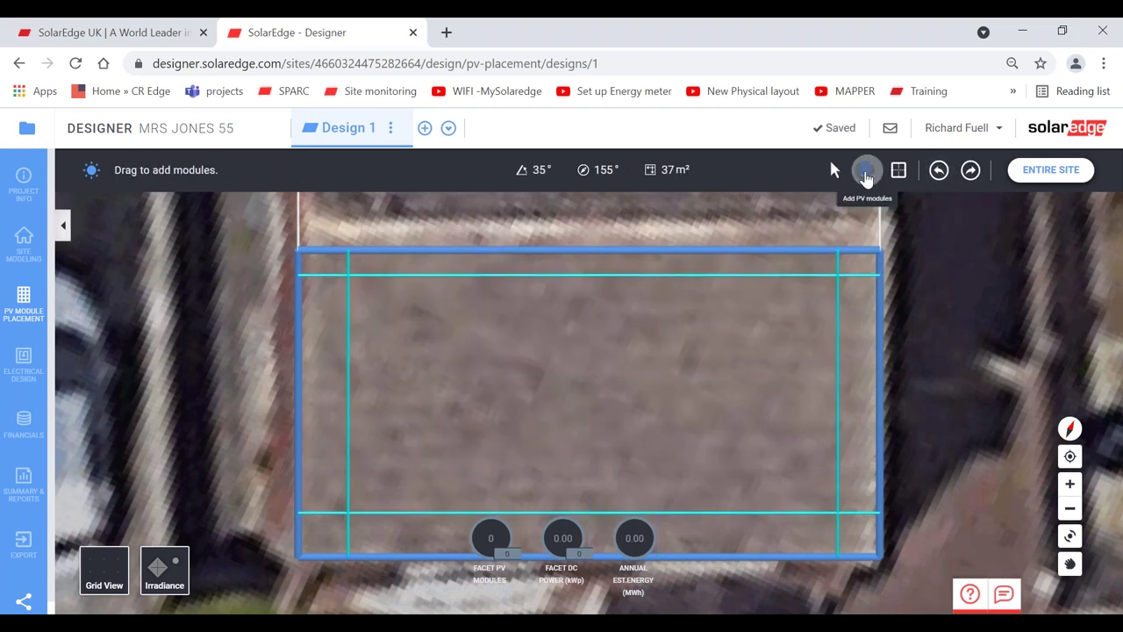
{"action": "left_click", "coordinate": [366, 226]}
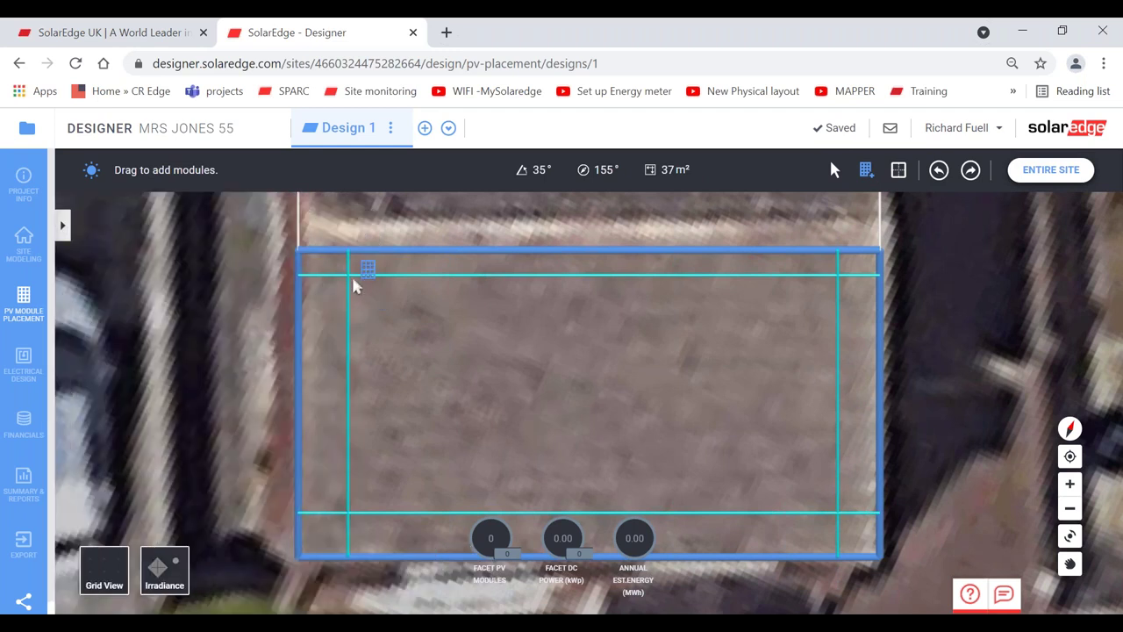
{"action": "left_click_drag", "start_coordinate": [349, 286], "coordinate": [874, 531]}
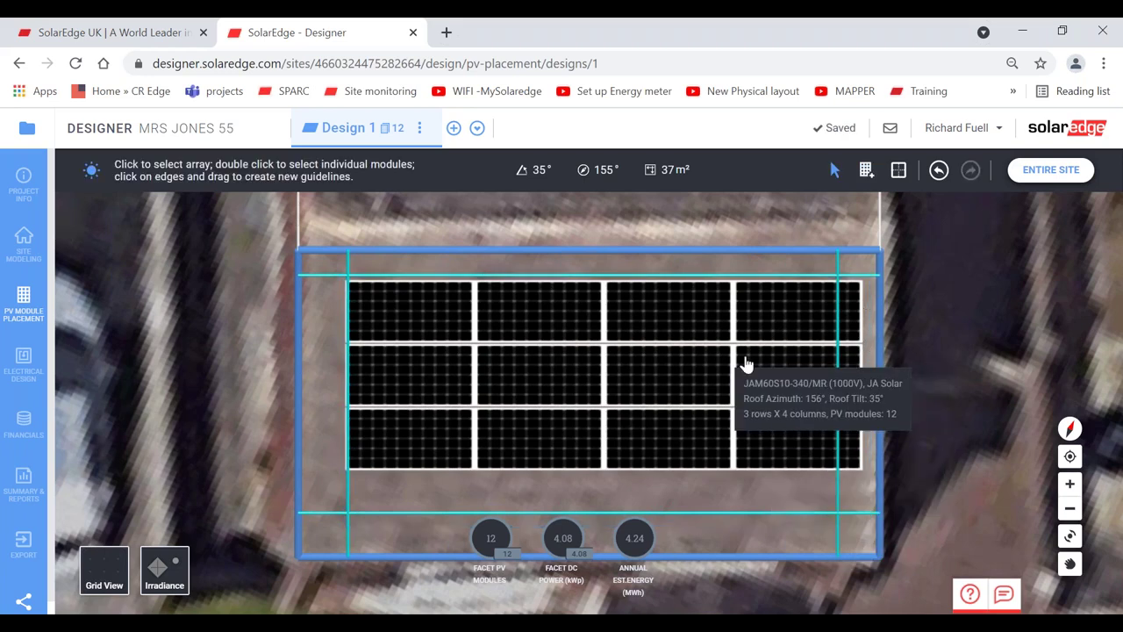
{"action": "left_click", "coordinate": [710, 369]}
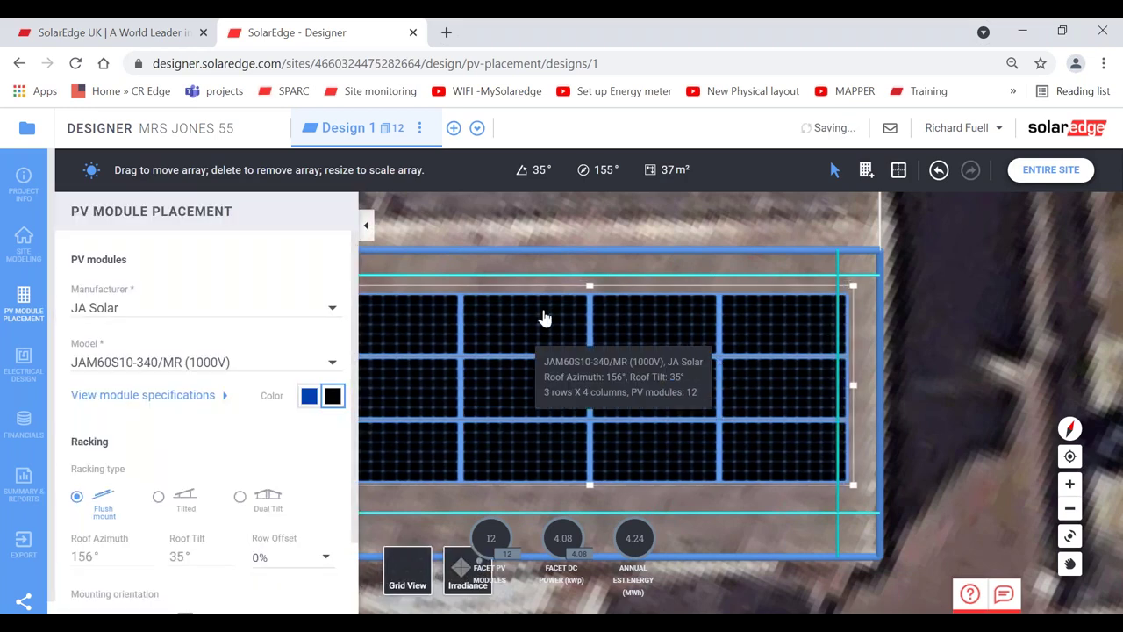
{"action": "left_click", "coordinate": [366, 226]}
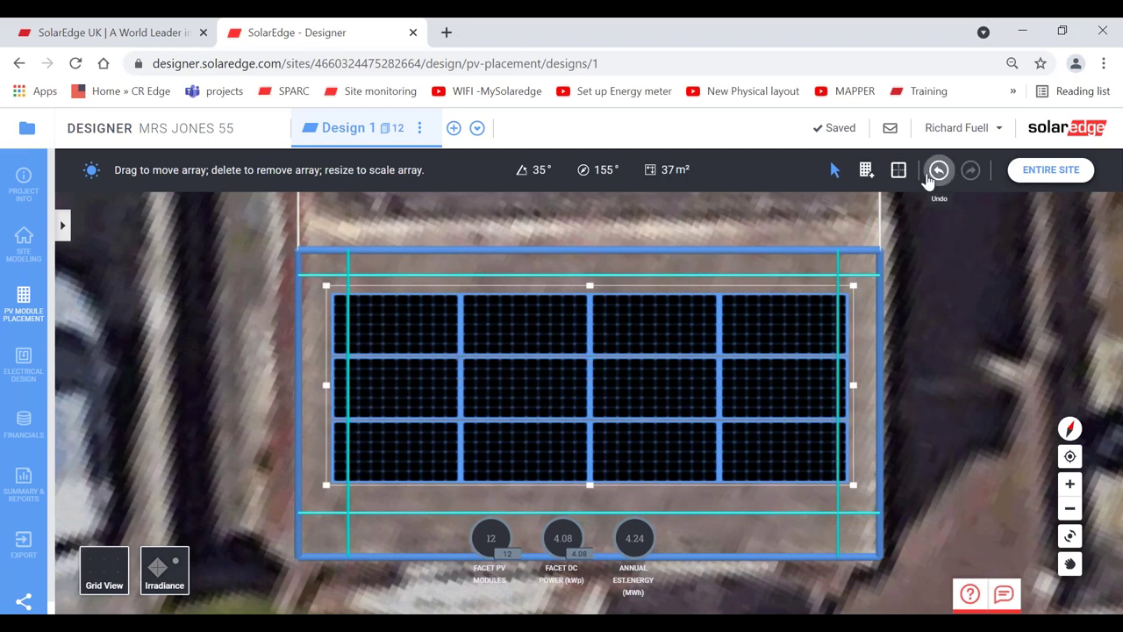
{"action": "left_click", "coordinate": [937, 171]}
{"action": "left_click", "coordinate": [937, 171]}
- Set module orientation to Portrait and lay out the 2×6, 12-module array on the roof
{"action": "left_click", "coordinate": [867, 170]}
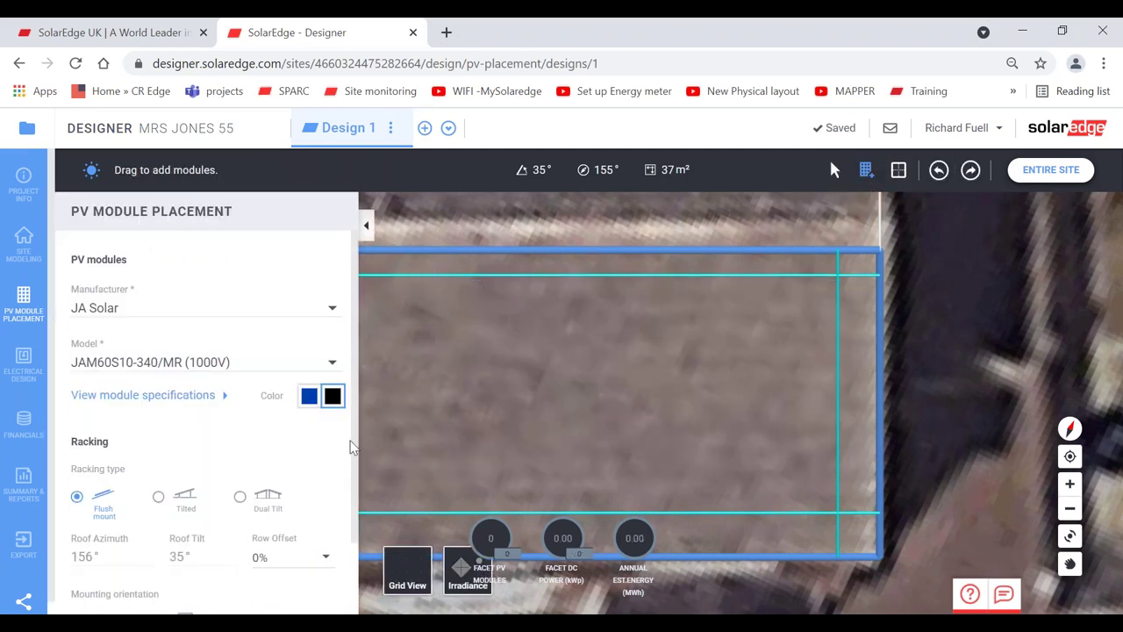
{"action": "scroll", "coordinate": [334, 527], "scroll_direction": "down", "scroll_amount": 1}
{"action": "left_click", "coordinate": [158, 542]}
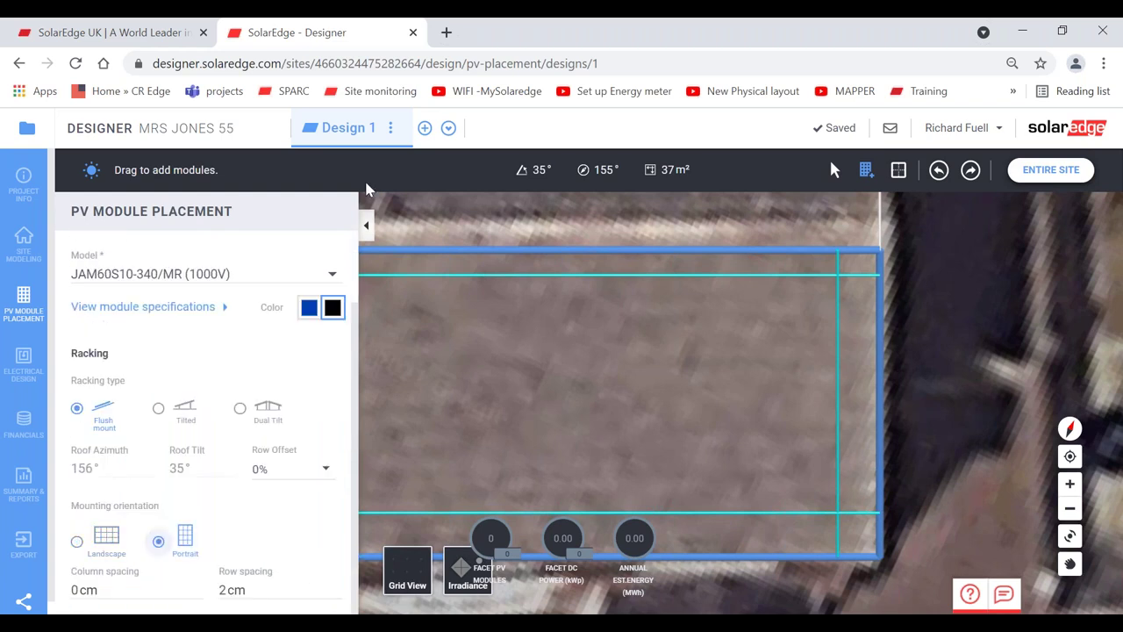
{"action": "left_click", "coordinate": [368, 228]}
{"action": "left_click_drag", "start_coordinate": [362, 297], "coordinate": [823, 512]}
{"action": "left_click", "coordinate": [699, 426]}
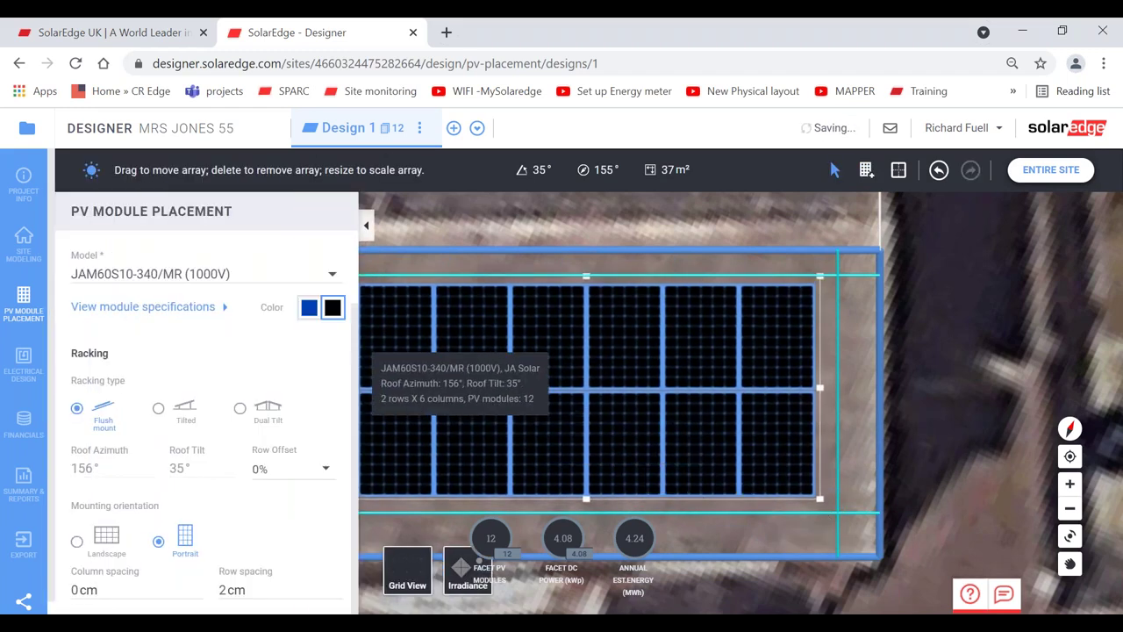
- Zoom out to the entire site and orbit around the building
{"action": "left_click", "coordinate": [368, 229]}
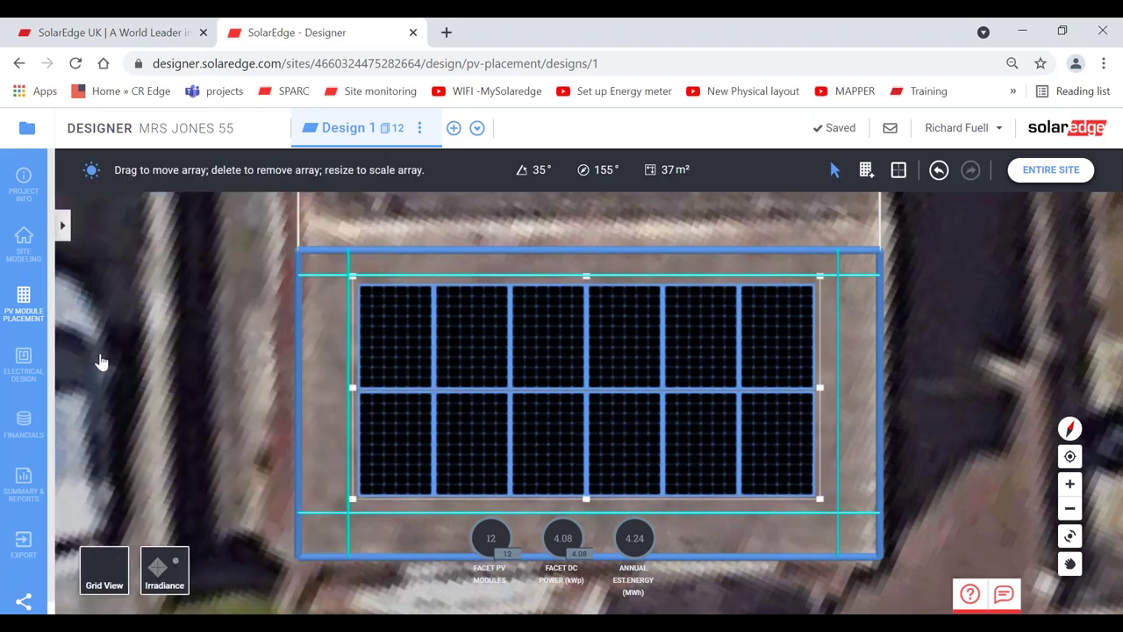
{"action": "left_click", "coordinate": [1022, 170]}
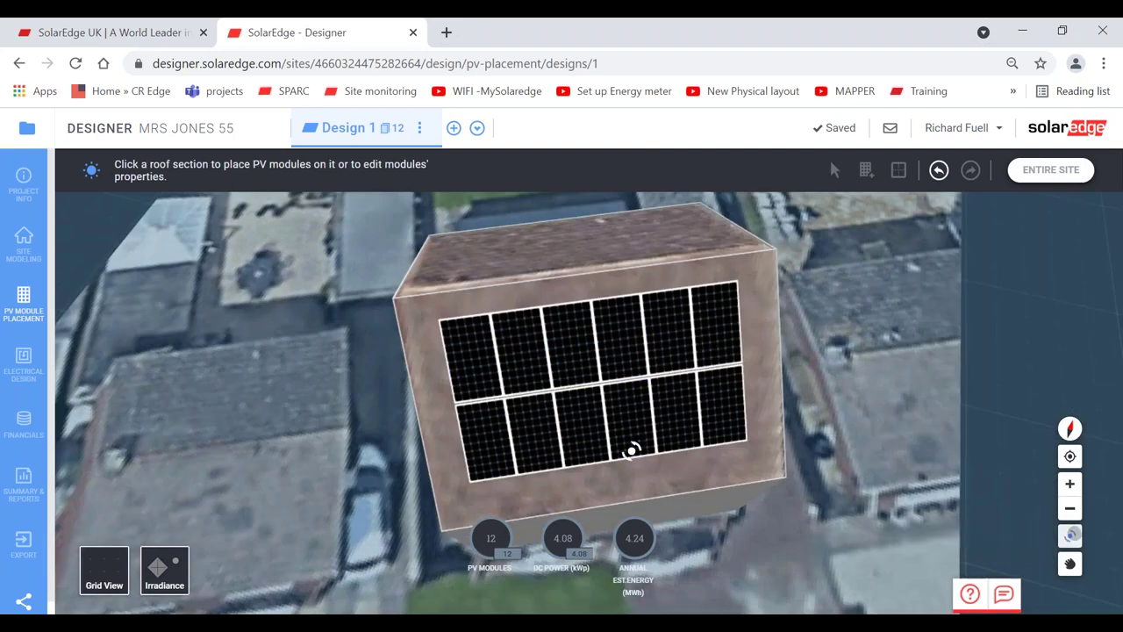
{"action": "left_click_drag", "start_coordinate": [627, 451], "coordinate": [655, 427]}
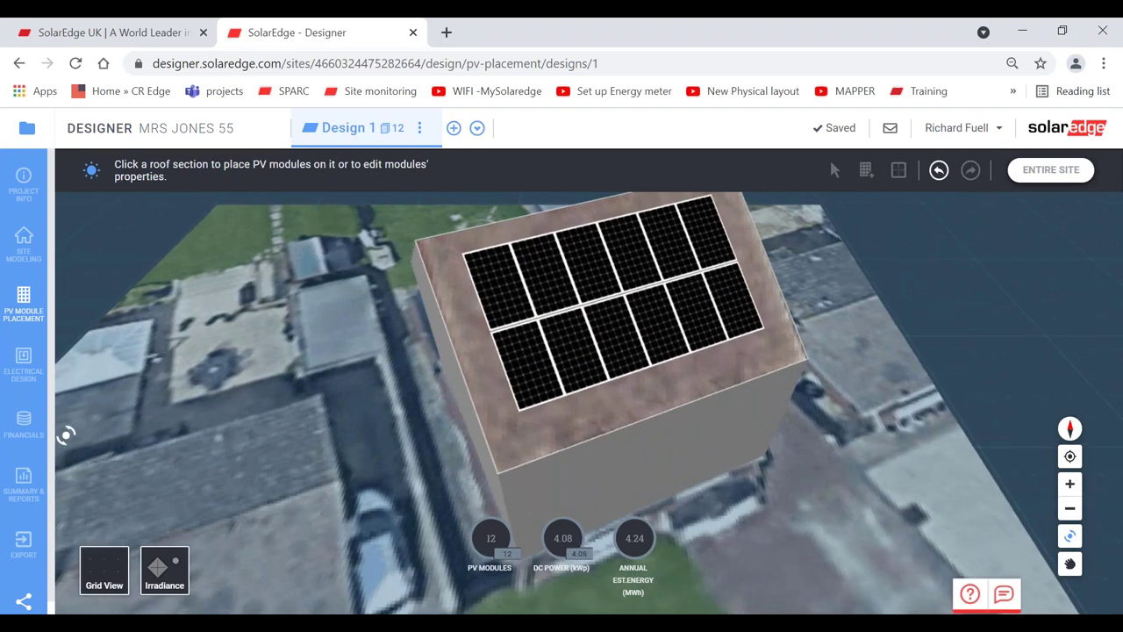
- In Electrical Design, search the inverter list for SE4000H and select it for Inverter 1
{"action": "left_click", "coordinate": [23, 362]}
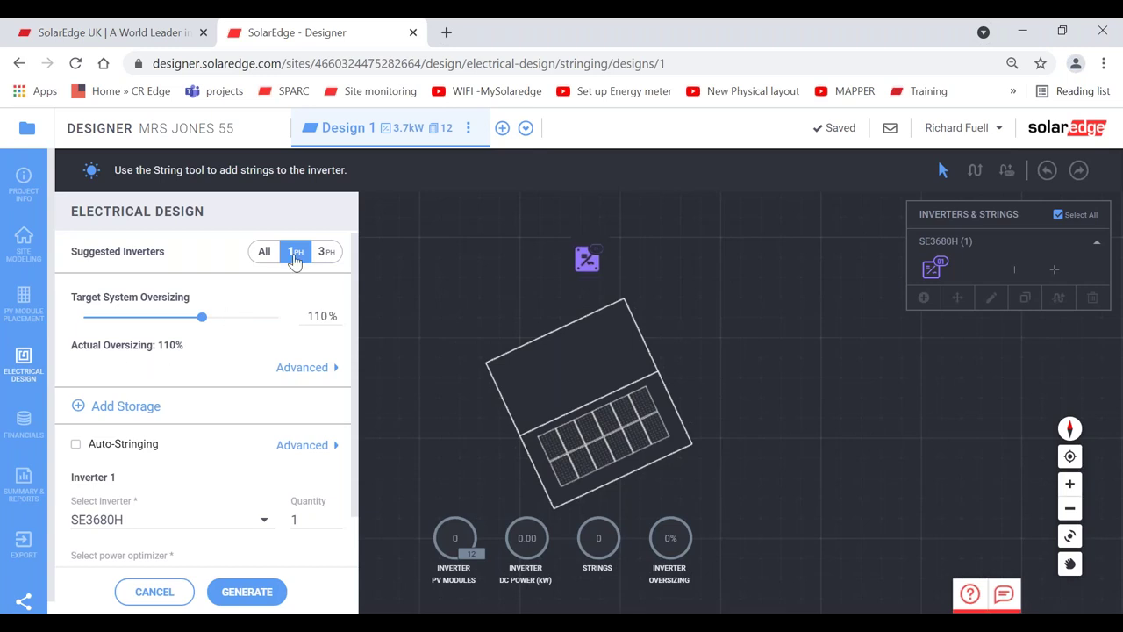
{"action": "scroll", "coordinate": [359, 351], "scroll_direction": "down", "scroll_amount": 1}
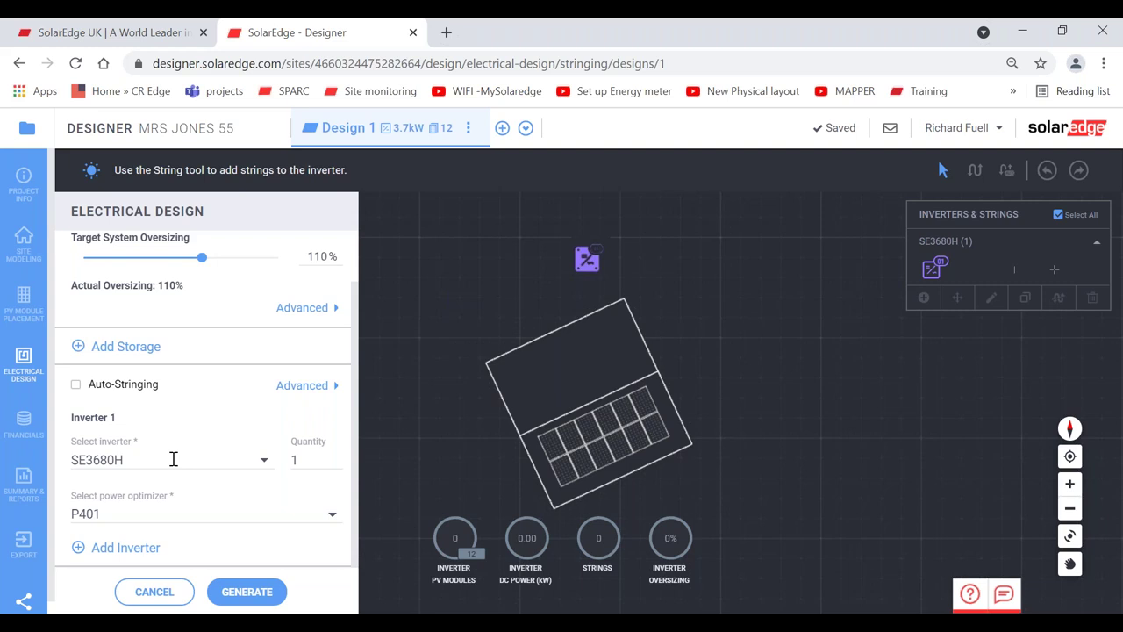
{"action": "left_click", "coordinate": [162, 457]}
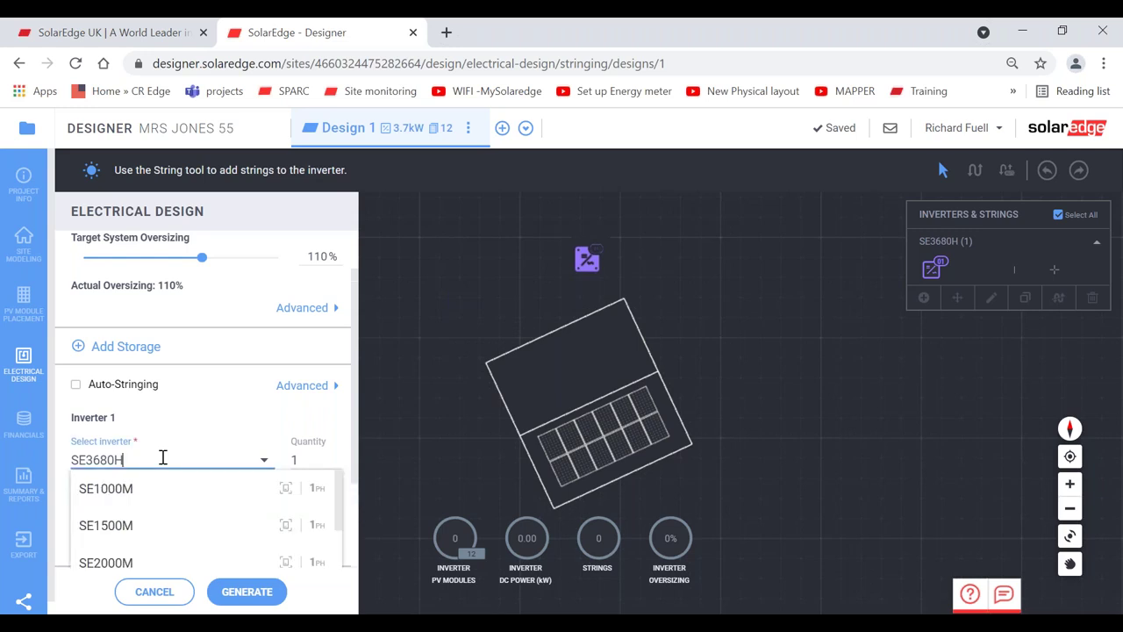
{"action": "key", "text": "BackSpace"}
{"action": "key", "text": "BackSpace"}
{"action": "key", "text": "BackSpace"}
{"action": "key", "text": "BackSpace"}
{"action": "key", "text": "BackSpace"}
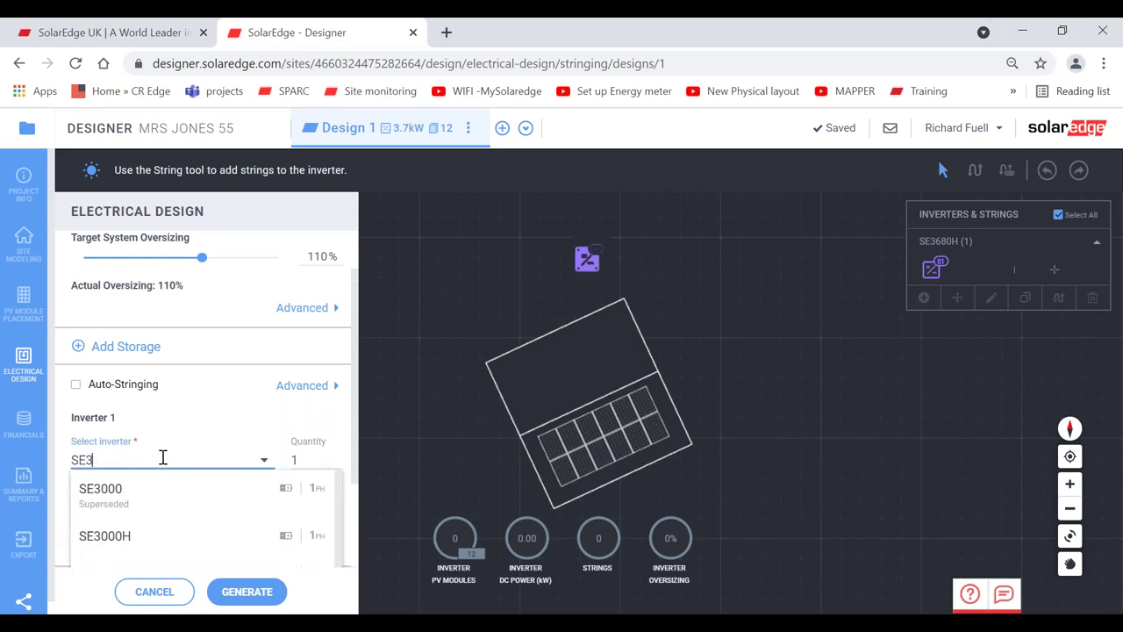
{"action": "type", "text": "40"}
{"action": "left_click", "coordinate": [355, 481]}
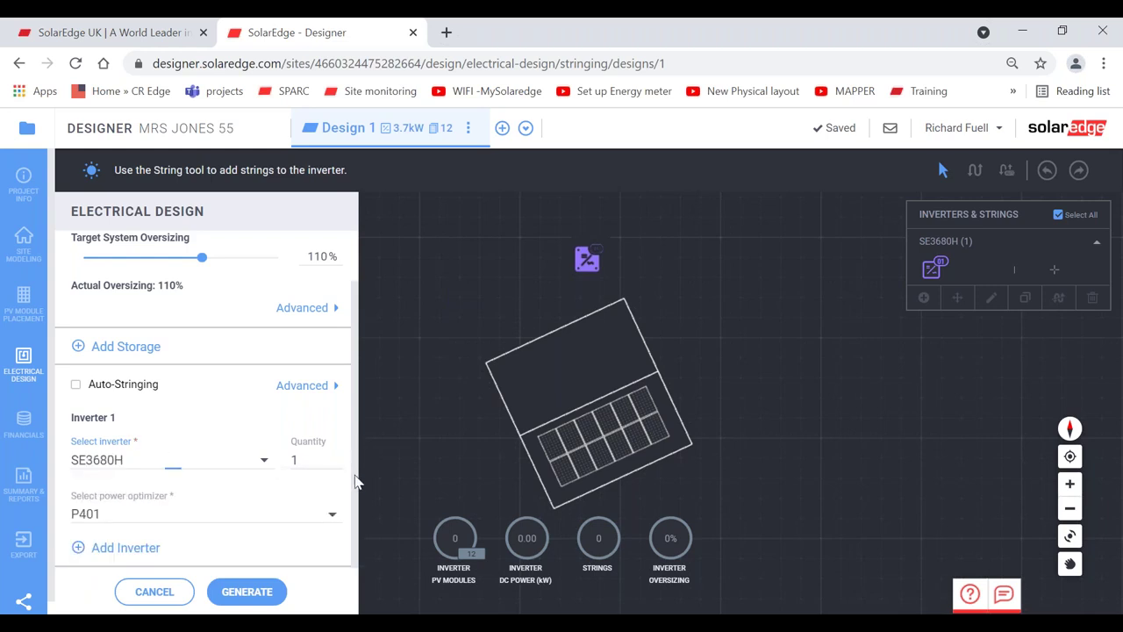
{"action": "left_click", "coordinate": [222, 470]}
{"action": "key", "text": "BackSpace"}
{"action": "key", "text": "BackSpace"}
{"action": "key", "text": "BackSpace"}
{"action": "key", "text": "BackSpace"}
{"action": "key", "text": "BackSpace"}
{"action": "type", "text": "400"}
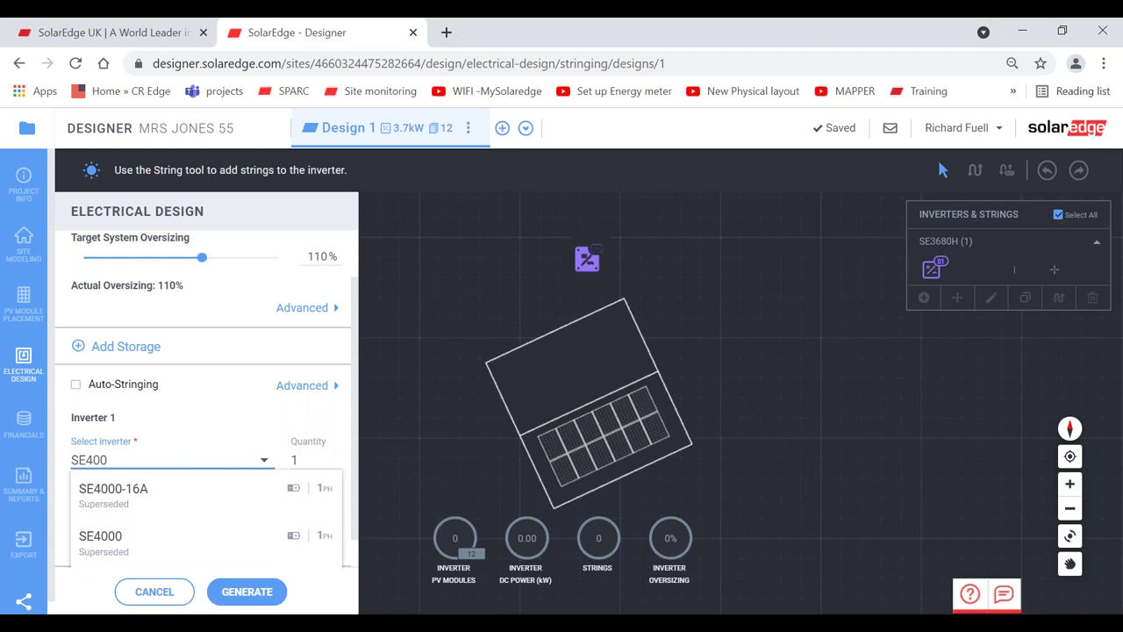
{"action": "type", "text": "h"}
{"action": "key", "text": "BackSpace"}
{"action": "type", "text": "0h"}
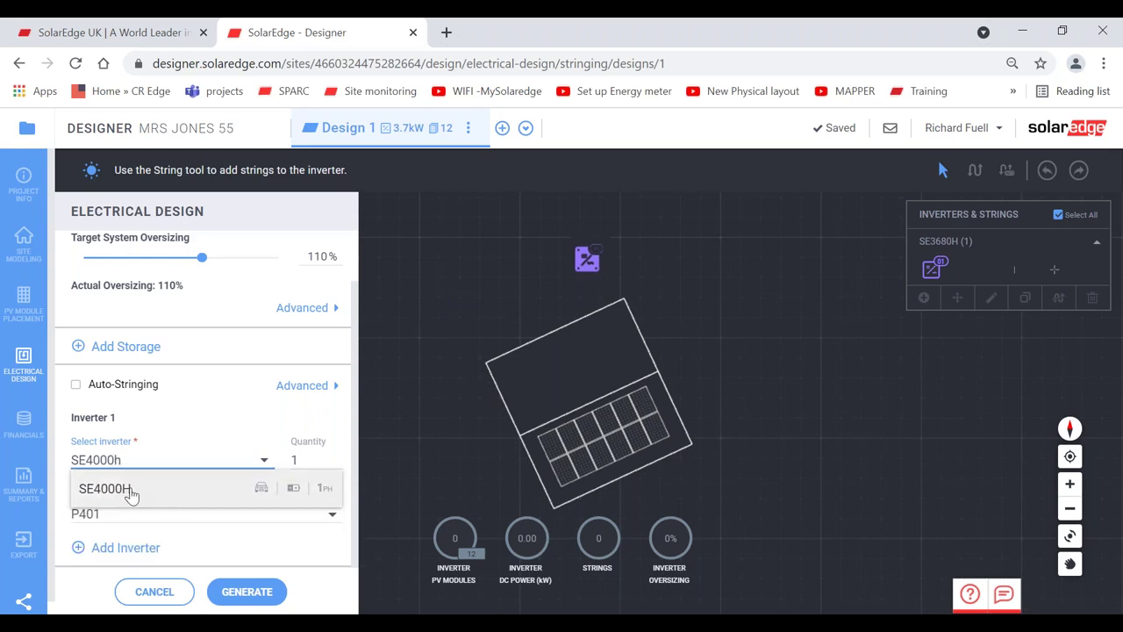
{"action": "left_click", "coordinate": [130, 495]}
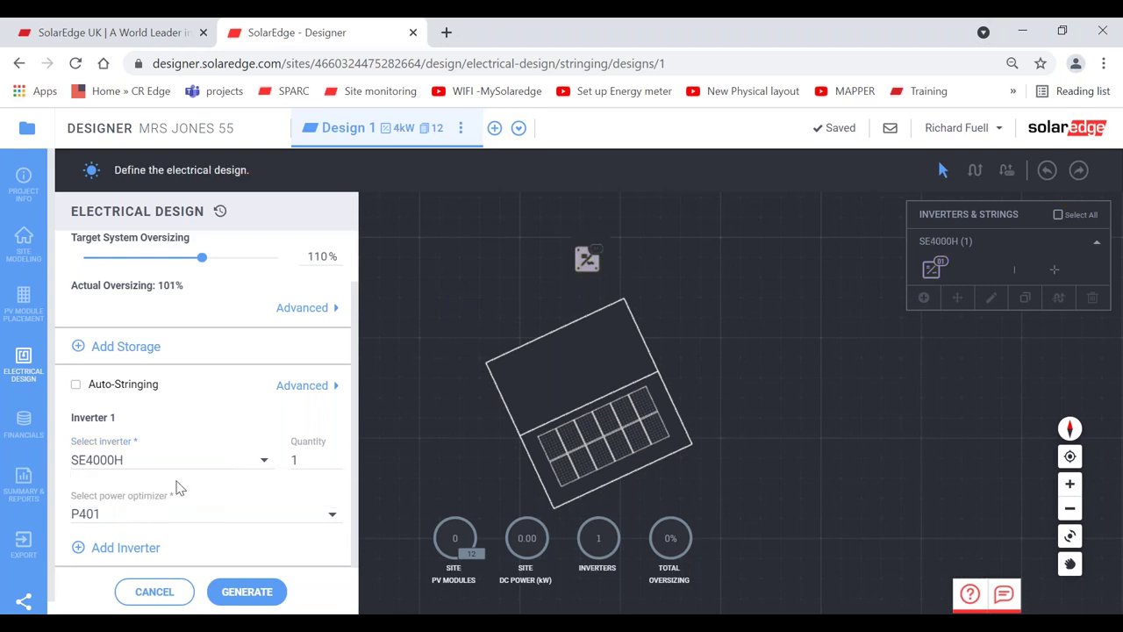
- Search '368' in the inverter list and switch Inverter 1 to the SE3680H
{"action": "left_click", "coordinate": [158, 458]}
{"action": "key", "text": "BackSpace"}
{"action": "key", "text": "BackSpace"}
{"action": "key", "text": "BackSpace"}
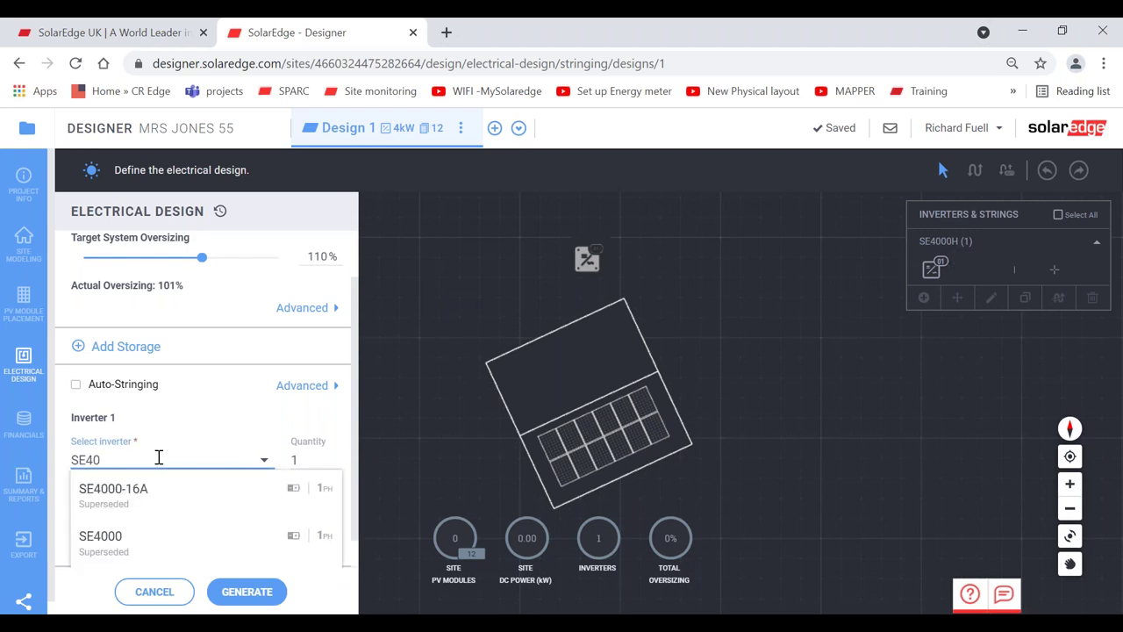
{"action": "key", "text": "BackSpace"}
{"action": "type", "text": "368"}
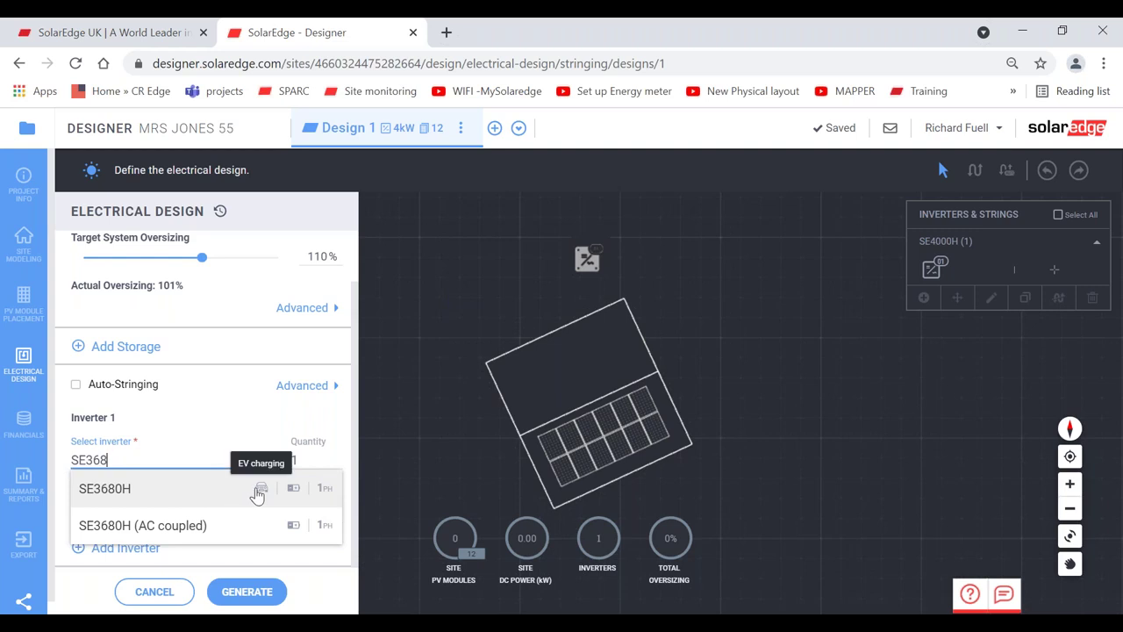
{"action": "left_click", "coordinate": [201, 489]}
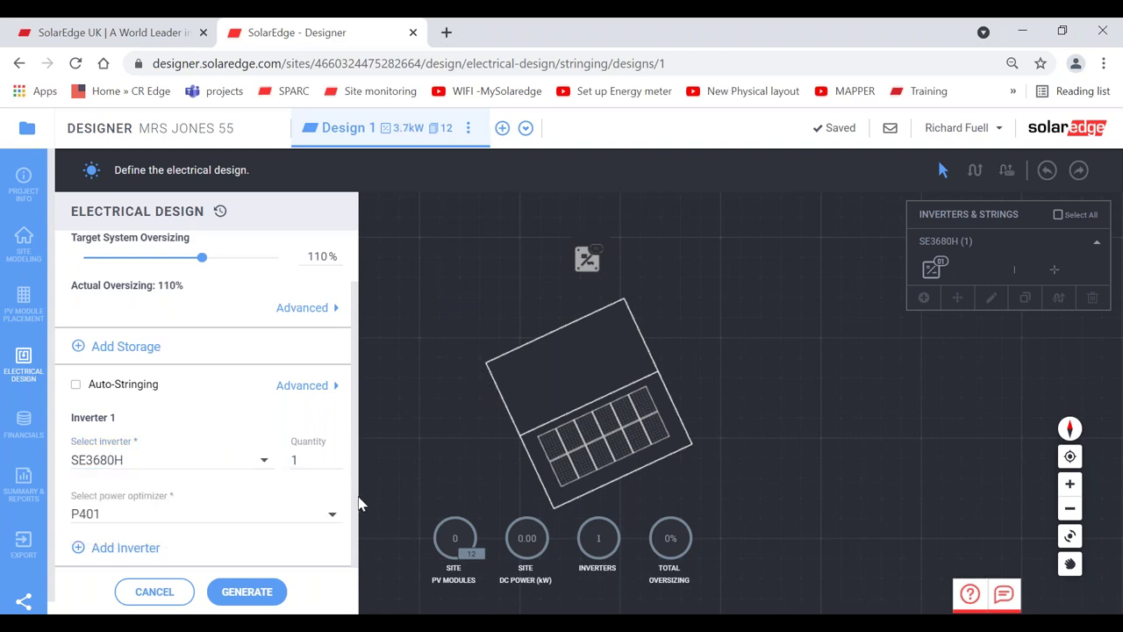
- Review the power optimizer list and keep the P401 optimizer selected
{"action": "left_click", "coordinate": [200, 507]}
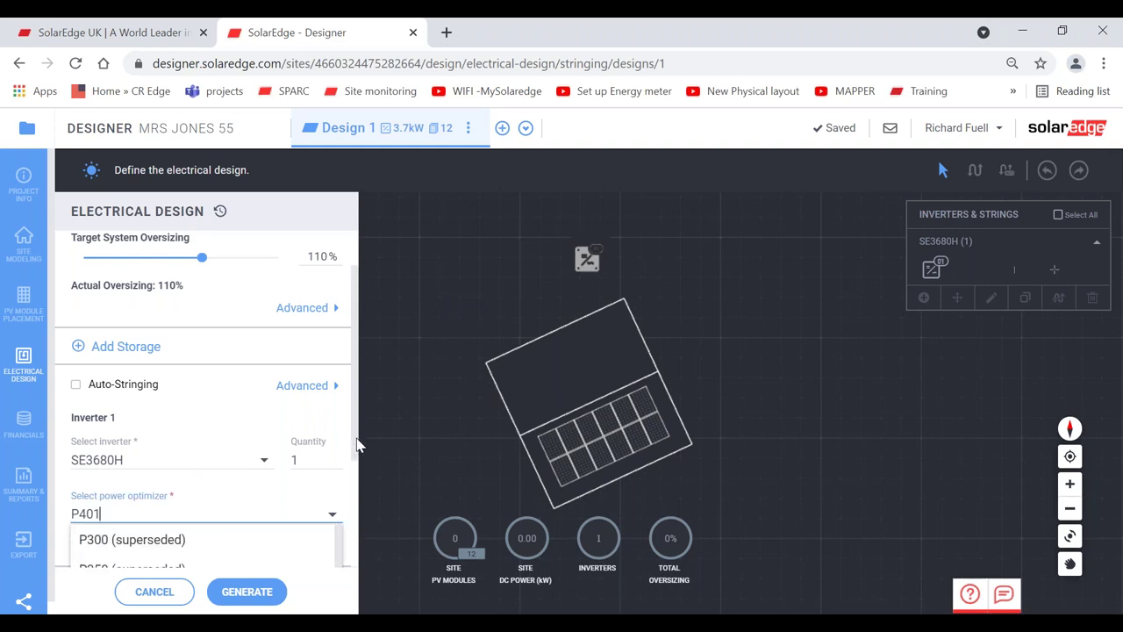
{"action": "left_click", "coordinate": [360, 531]}
{"action": "left_click", "coordinate": [292, 506]}
{"action": "scroll", "coordinate": [336, 535], "scroll_direction": "down", "scroll_amount": 2}
{"action": "left_click_drag", "start_coordinate": [341, 586], "coordinate": [338, 613]}
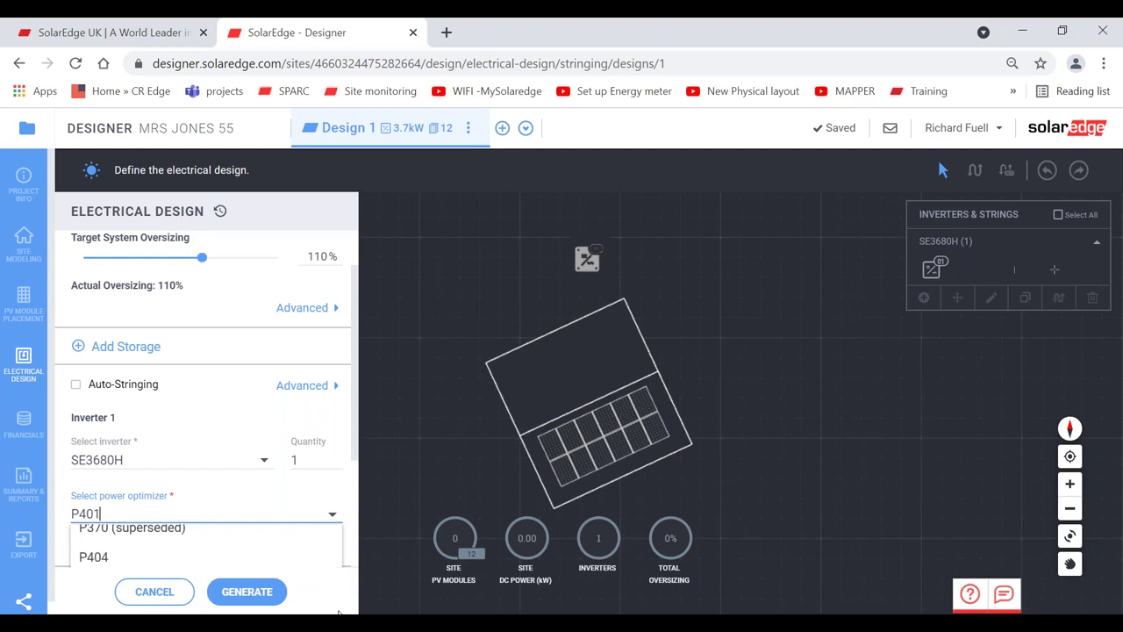
{"action": "scroll", "coordinate": [337, 534], "scroll_direction": "up", "scroll_amount": 3}
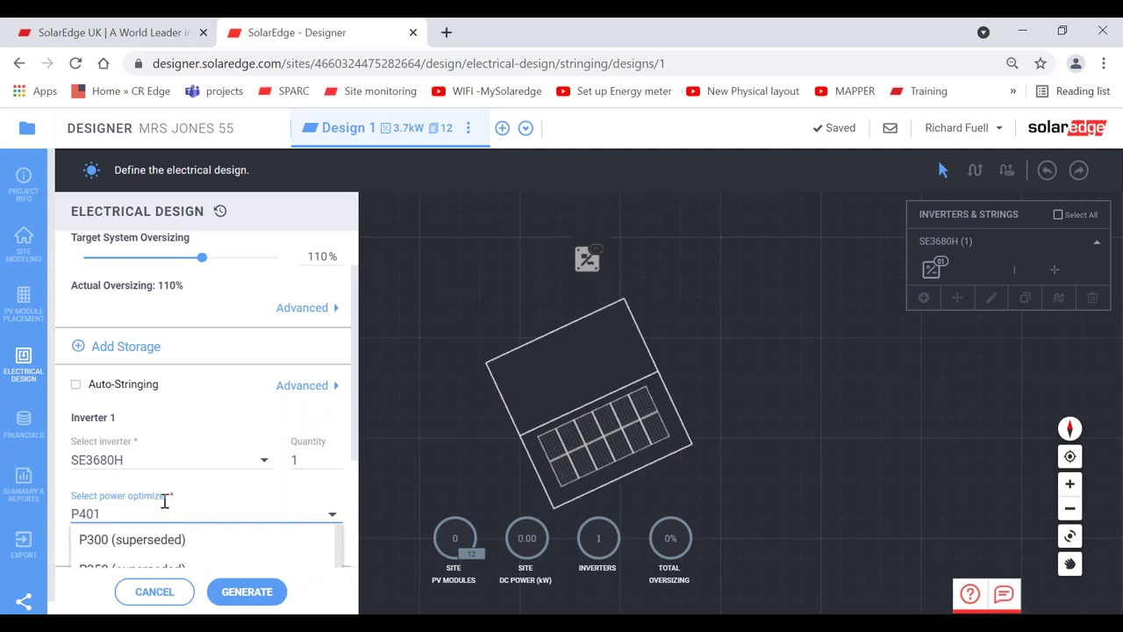
{"action": "left_click", "coordinate": [219, 501]}
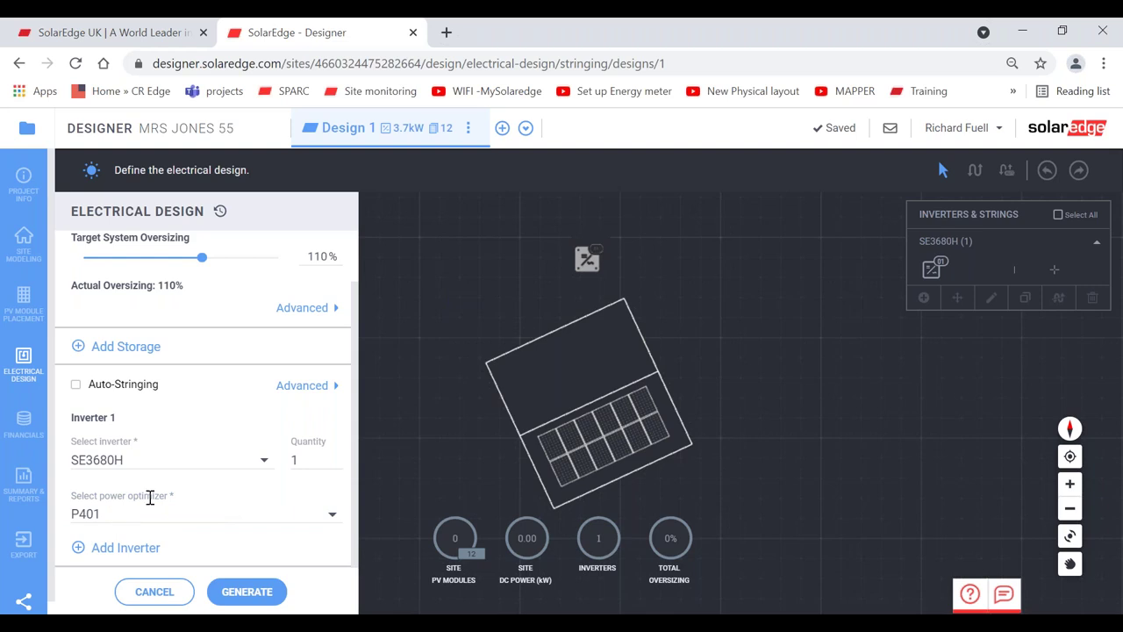
- Generate the inverter setup and begin wiring a string from the first module onward
{"action": "left_click", "coordinate": [246, 592]}
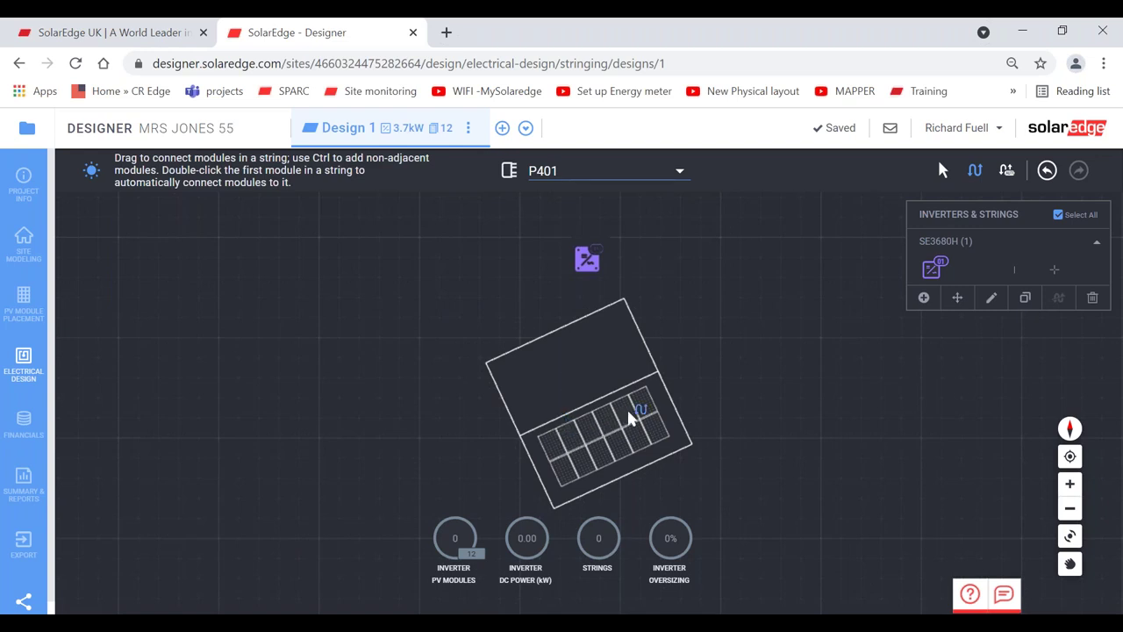
{"action": "left_click", "coordinate": [553, 446]}
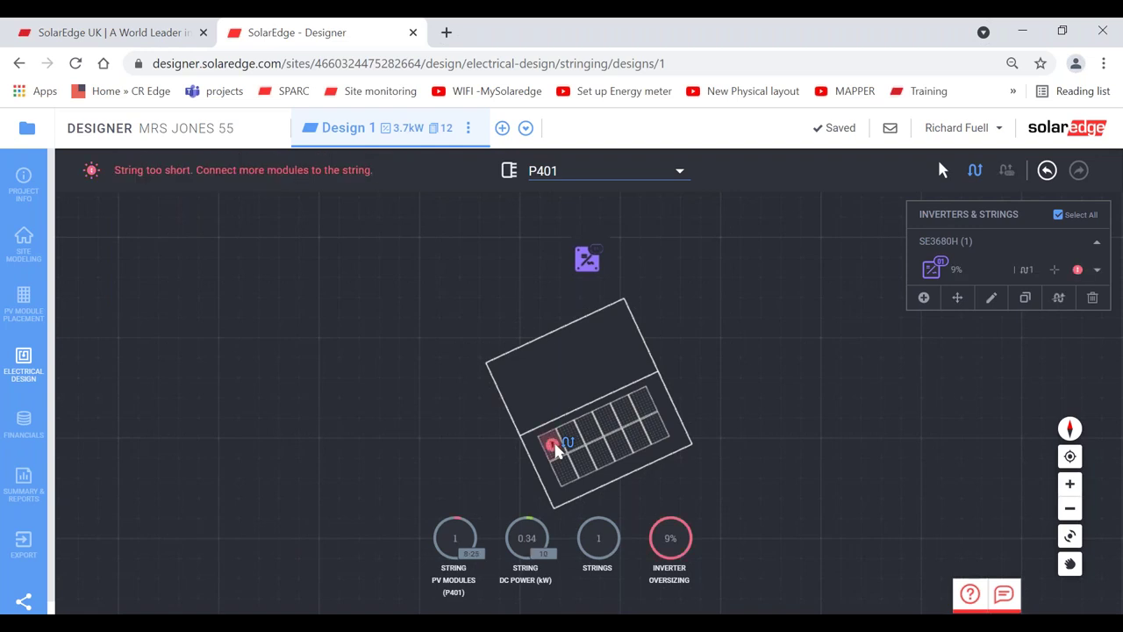
{"action": "left_click", "coordinate": [577, 433]}
{"action": "mouse_move", "coordinate": [587, 437]}
{"action": "left_mouse_down"}
{"action": "mouse_move", "coordinate": [649, 406]}
{"action": "mouse_move", "coordinate": [656, 423]}
{"action": "mouse_move", "coordinate": [643, 405]}
{"action": "mouse_move", "coordinate": [593, 430]}
{"action": "mouse_move", "coordinate": [645, 407]}
{"action": "mouse_move", "coordinate": [658, 430]}
{"action": "mouse_move", "coordinate": [640, 446]}
{"action": "left_mouse_up"}
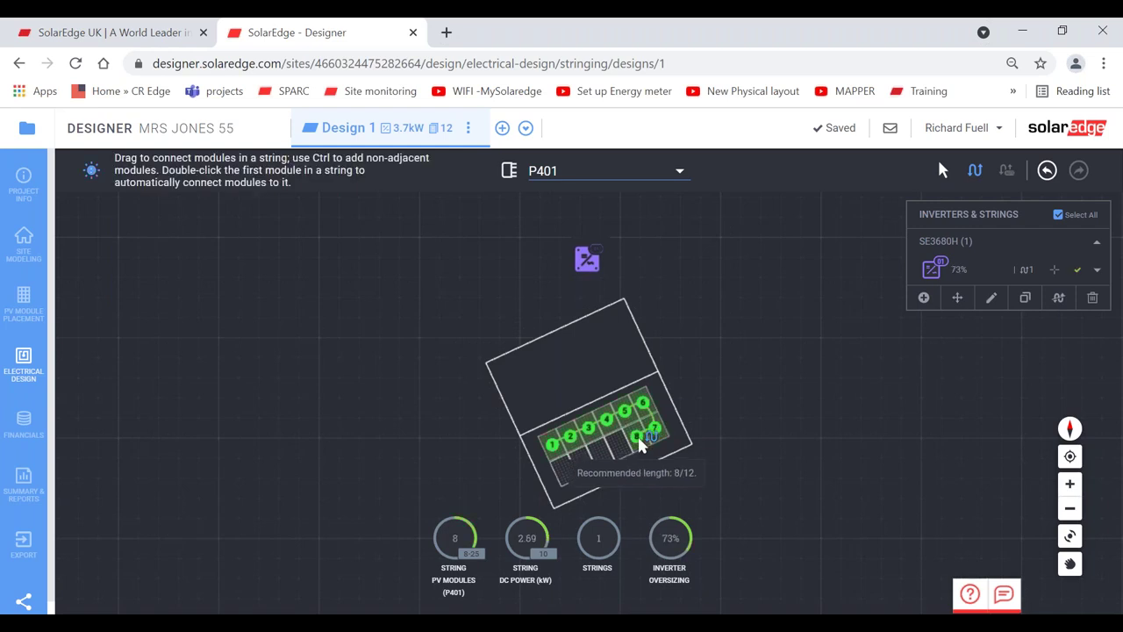
{"action": "left_click_drag", "start_coordinate": [639, 445], "coordinate": [564, 470]}
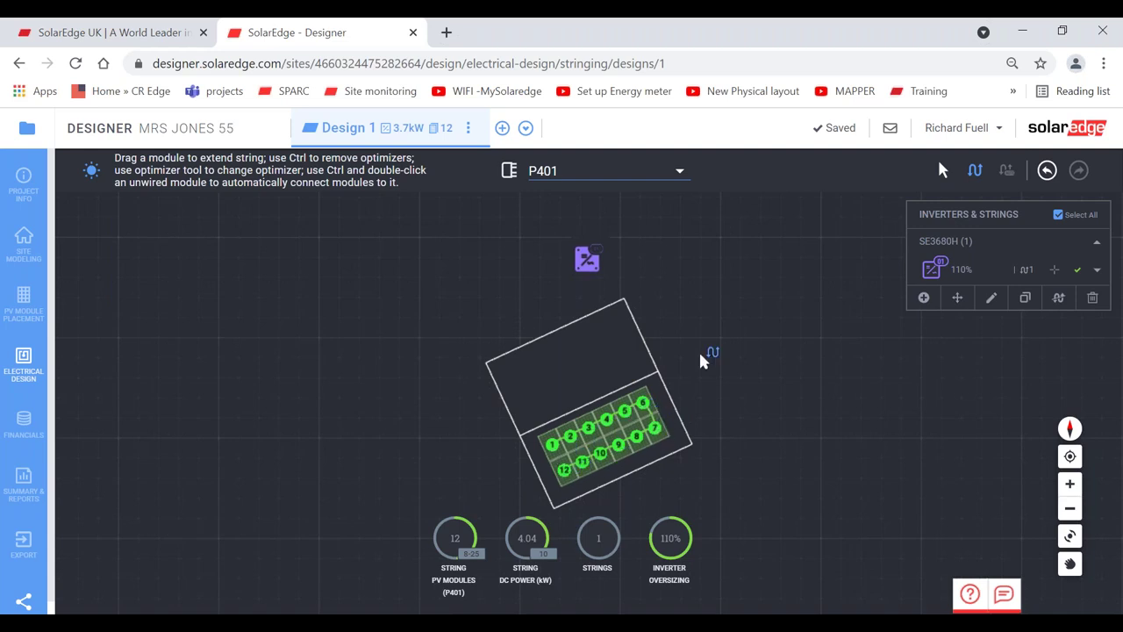
- Undo the partial strings and rewire all 12 modules as one string
{"action": "left_click", "coordinate": [1045, 170]}
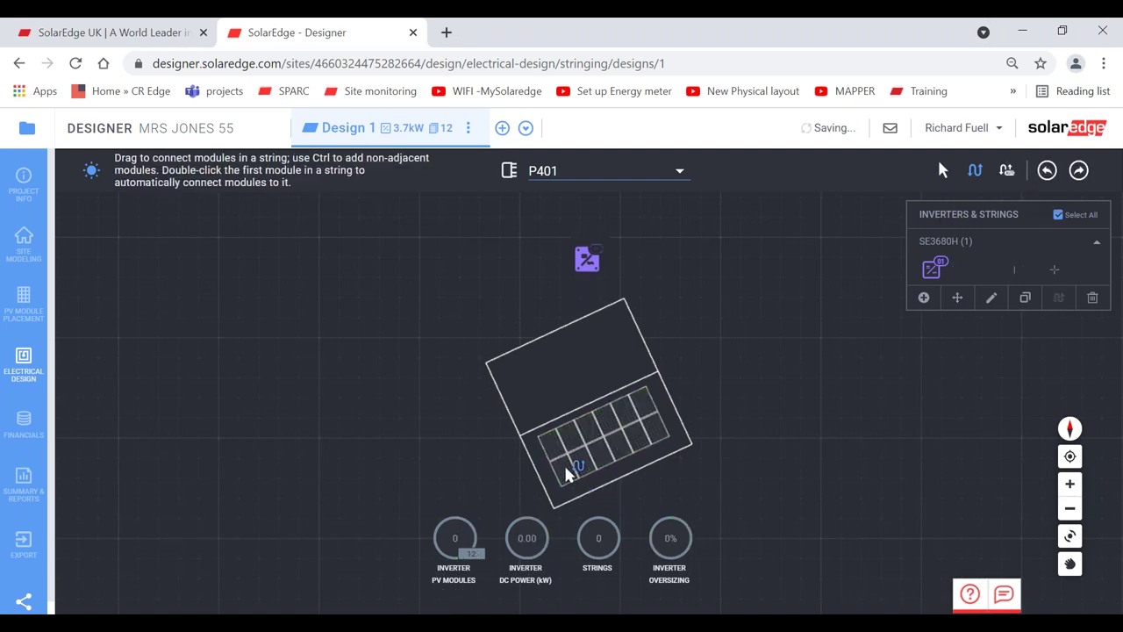
{"action": "mouse_move", "coordinate": [553, 446]}
{"action": "left_mouse_down"}
{"action": "mouse_move", "coordinate": [574, 476]}
{"action": "mouse_move", "coordinate": [585, 466]}
{"action": "mouse_move", "coordinate": [576, 437]}
{"action": "mouse_move", "coordinate": [586, 430]}
{"action": "mouse_move", "coordinate": [614, 450]}
{"action": "mouse_move", "coordinate": [624, 441]}
{"action": "mouse_move", "coordinate": [615, 416]}
{"action": "mouse_move", "coordinate": [631, 404]}
{"action": "mouse_move", "coordinate": [638, 428]}
{"action": "mouse_move", "coordinate": [654, 434]}
{"action": "mouse_move", "coordinate": [644, 404]}
{"action": "left_mouse_up"}
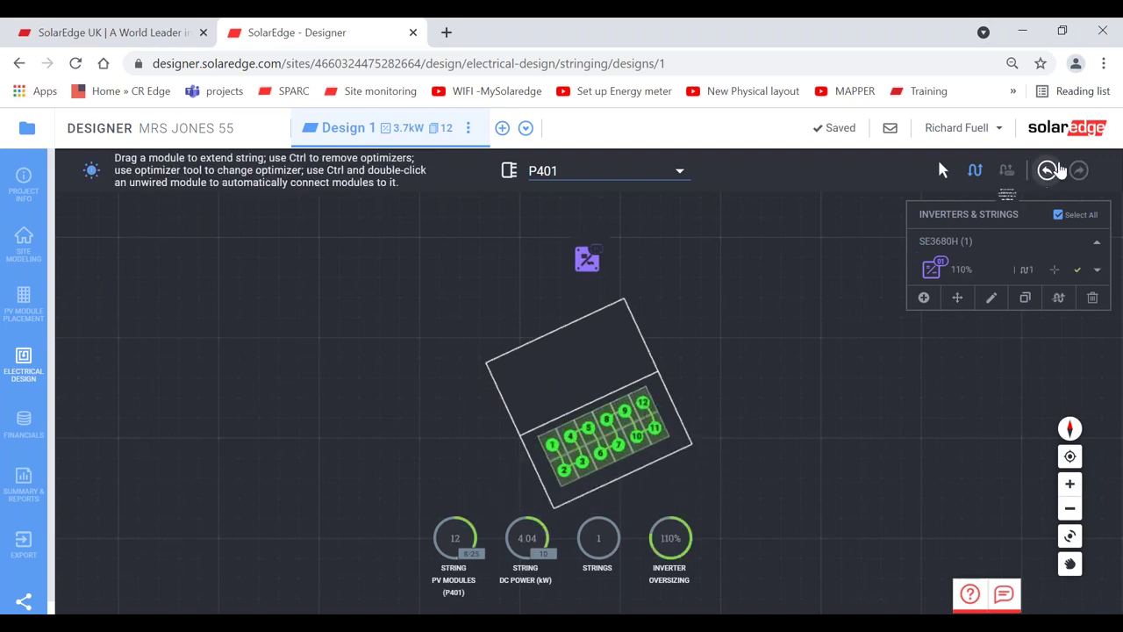
{"action": "left_click", "coordinate": [1047, 170]}
{"action": "left_click", "coordinate": [645, 401]}
{"action": "mouse_move", "coordinate": [625, 416]}
{"action": "left_mouse_down"}
{"action": "mouse_move", "coordinate": [562, 455]}
{"action": "mouse_move", "coordinate": [590, 456]}
{"action": "mouse_move", "coordinate": [647, 419]}
{"action": "mouse_move", "coordinate": [718, 430]}
{"action": "left_mouse_up"}
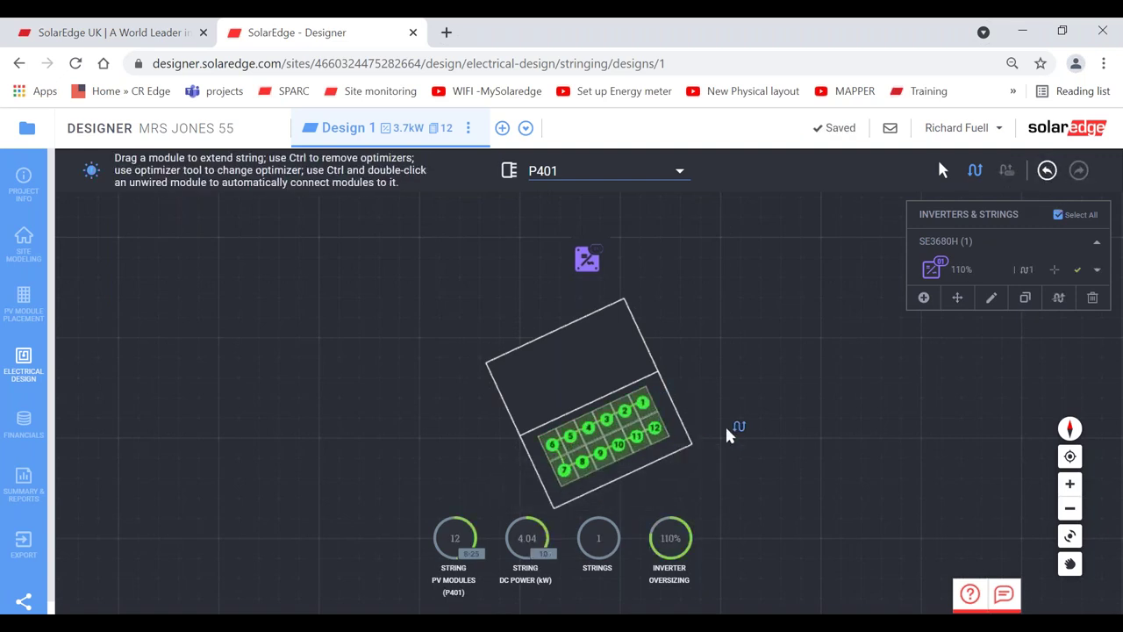
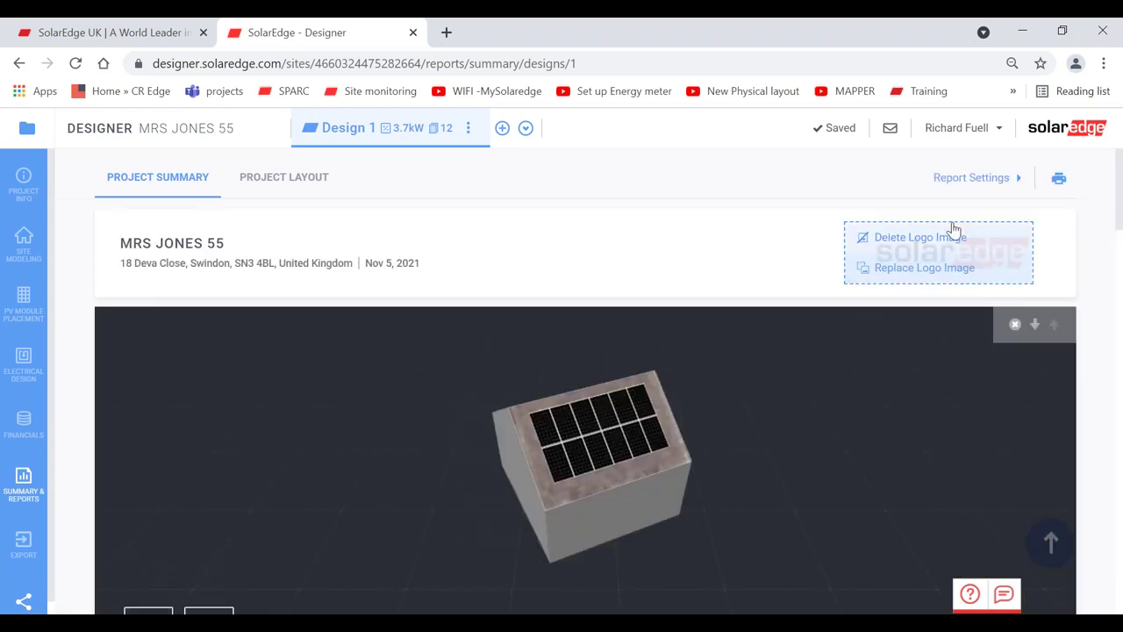
- Switch the report's house image from grid view to satellite view
{"action": "mouse_move", "coordinate": [927, 263]}
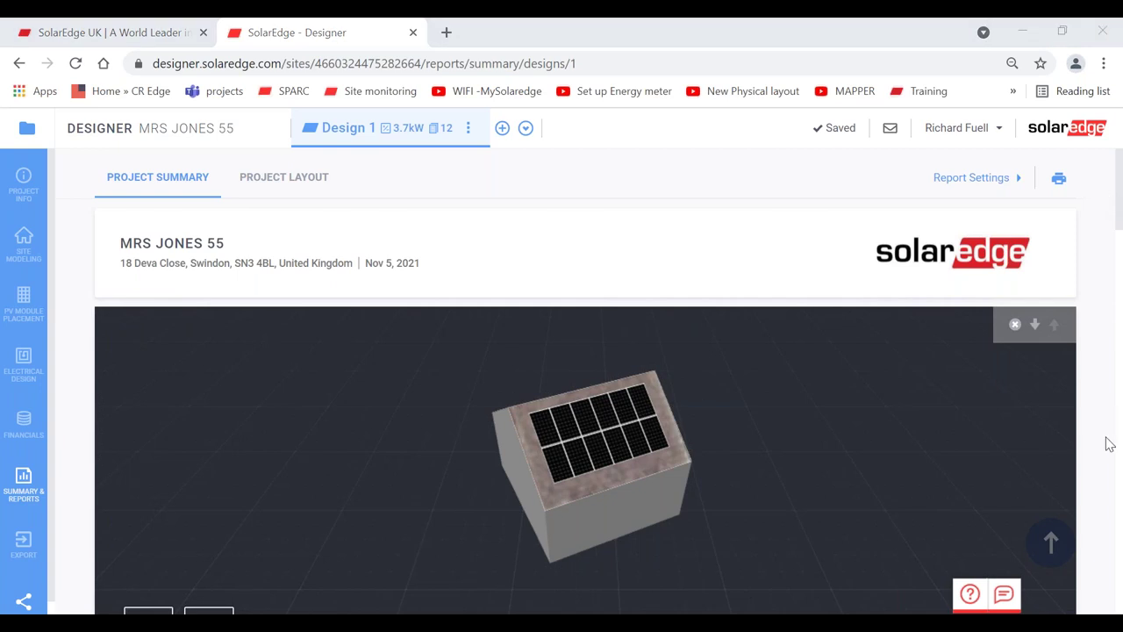
{"action": "scroll", "coordinate": [1096, 441], "scroll_direction": "down", "scroll_amount": 1}
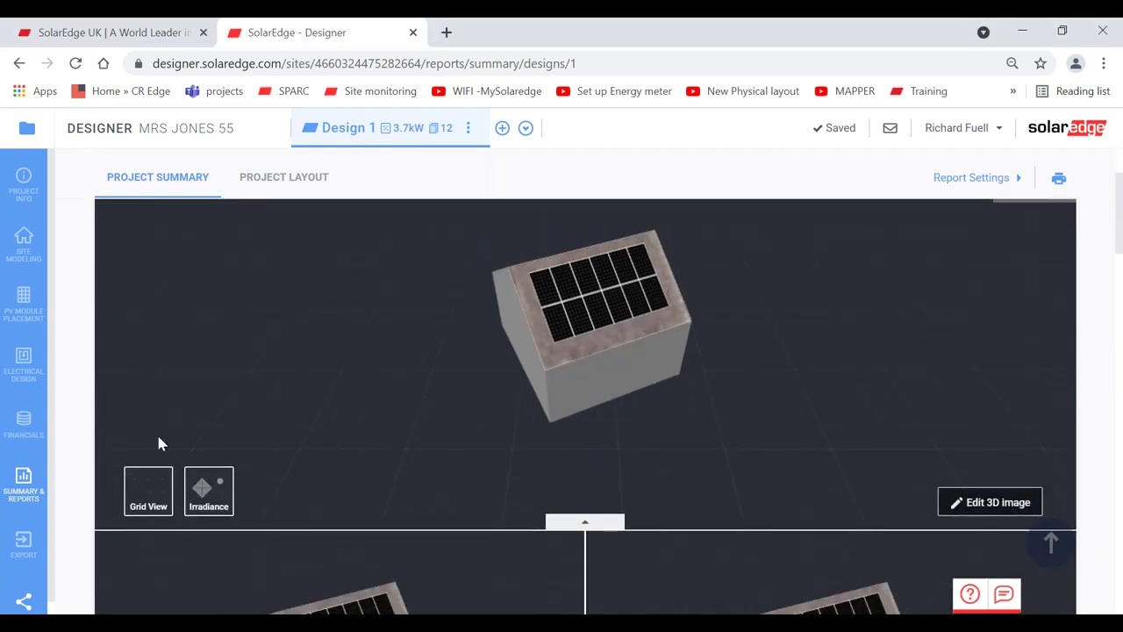
{"action": "left_click", "coordinate": [146, 496]}
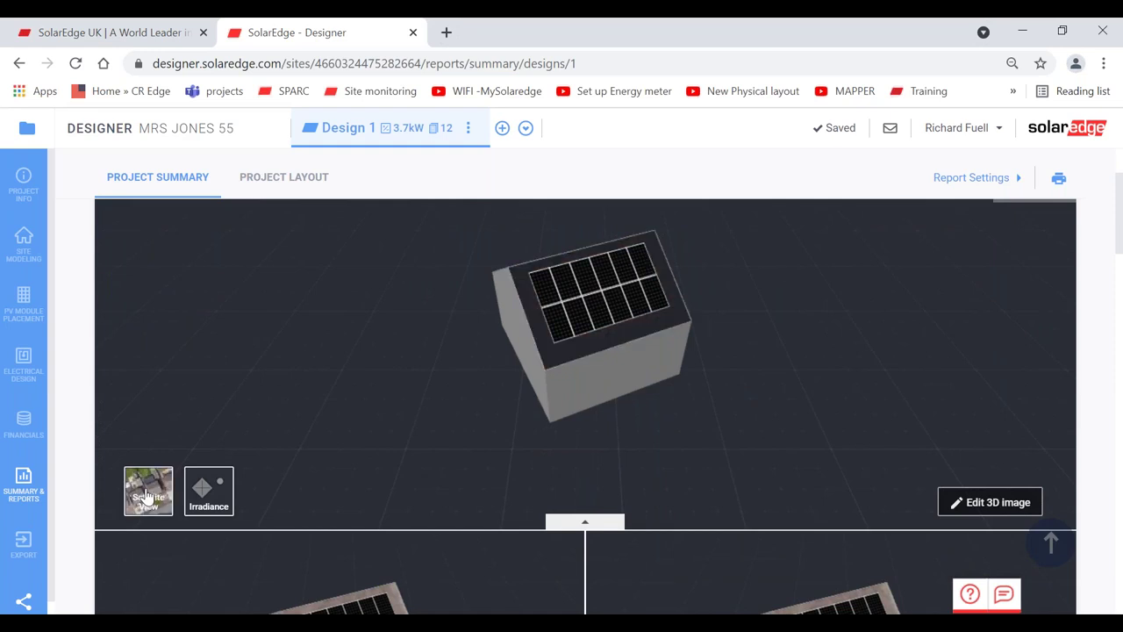
{"action": "left_click", "coordinate": [147, 497]}
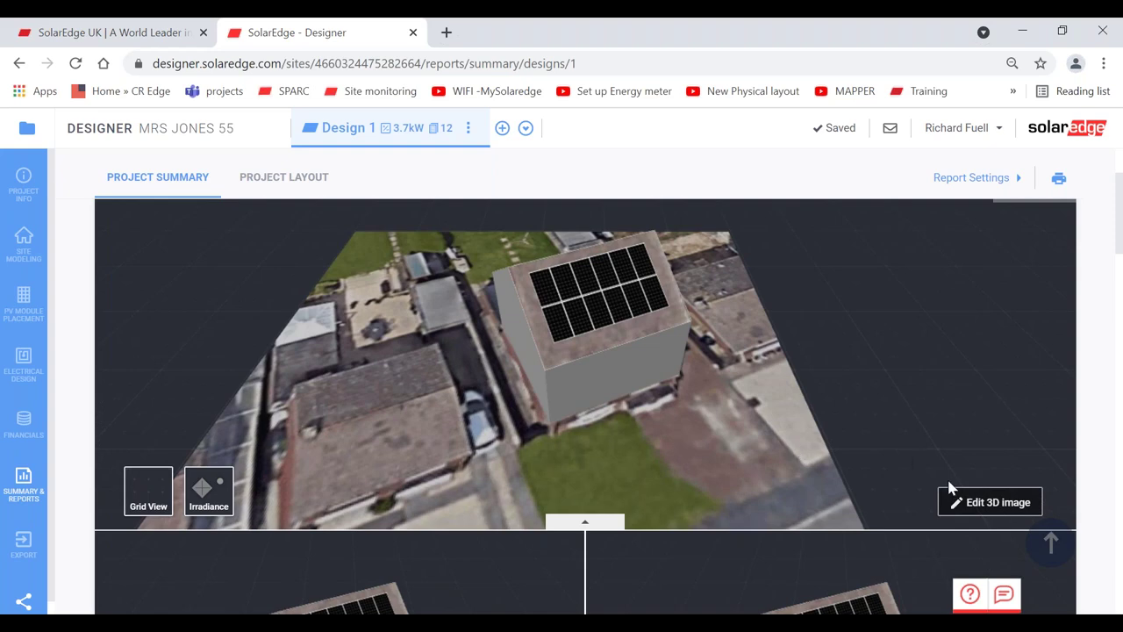
- Zoom in on the main 3D house image, rotate it to a new angle and pan it slightly
{"action": "left_click", "coordinate": [978, 502]}
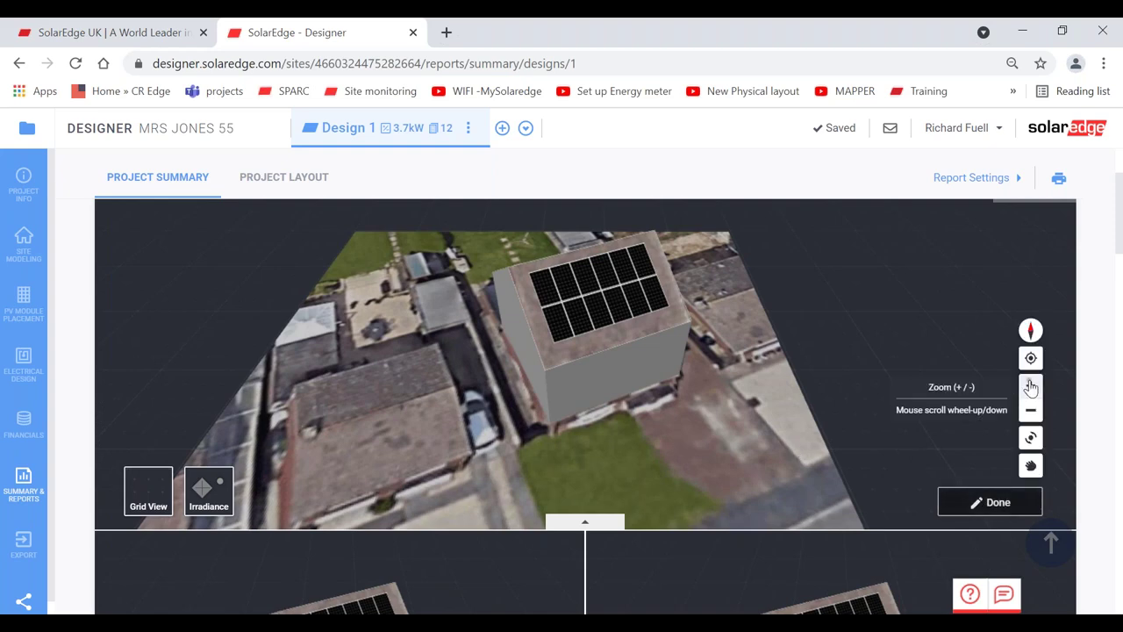
{"action": "left_click", "coordinate": [1030, 386]}
{"action": "left_click", "coordinate": [1031, 436]}
{"action": "left_click_drag", "start_coordinate": [817, 444], "coordinate": [693, 449]}
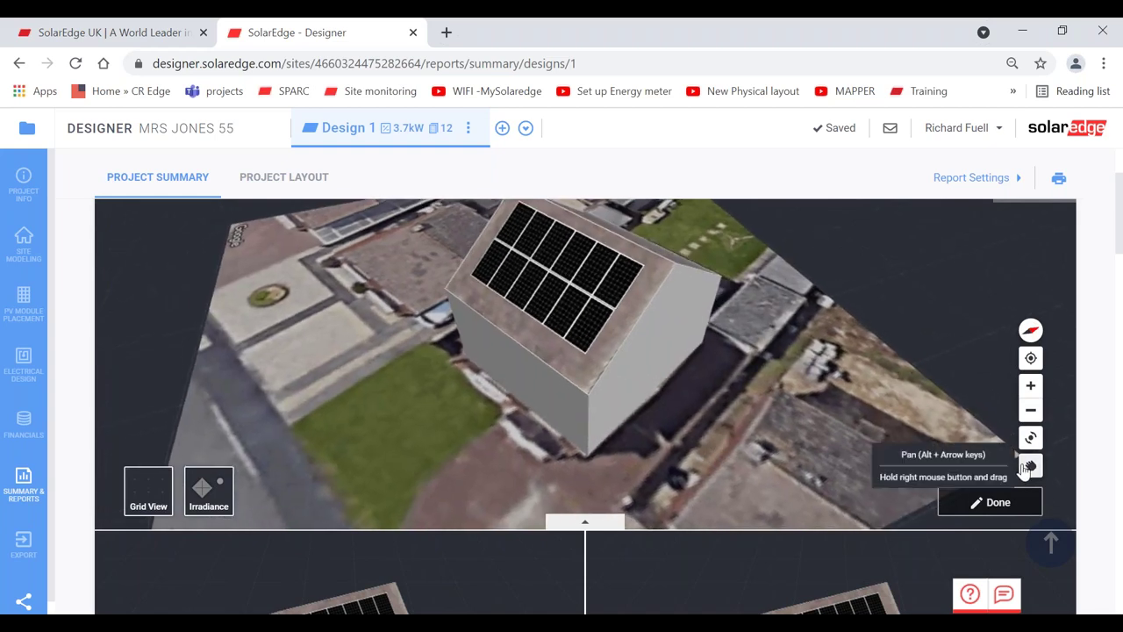
{"action": "left_click", "coordinate": [1030, 466]}
{"action": "left_click_drag", "start_coordinate": [835, 421], "coordinate": [850, 453]}
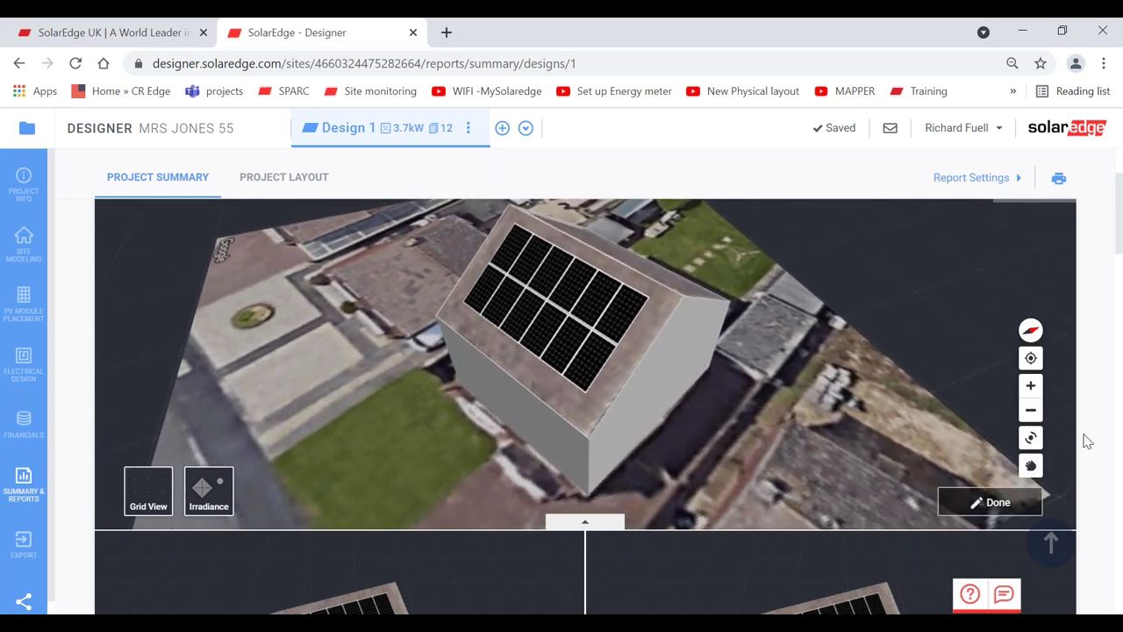
- Rotate the lower-left 3D house image, then collapse the additional 3D house images
{"action": "scroll", "coordinate": [1086, 441], "scroll_direction": "down", "scroll_amount": 3}
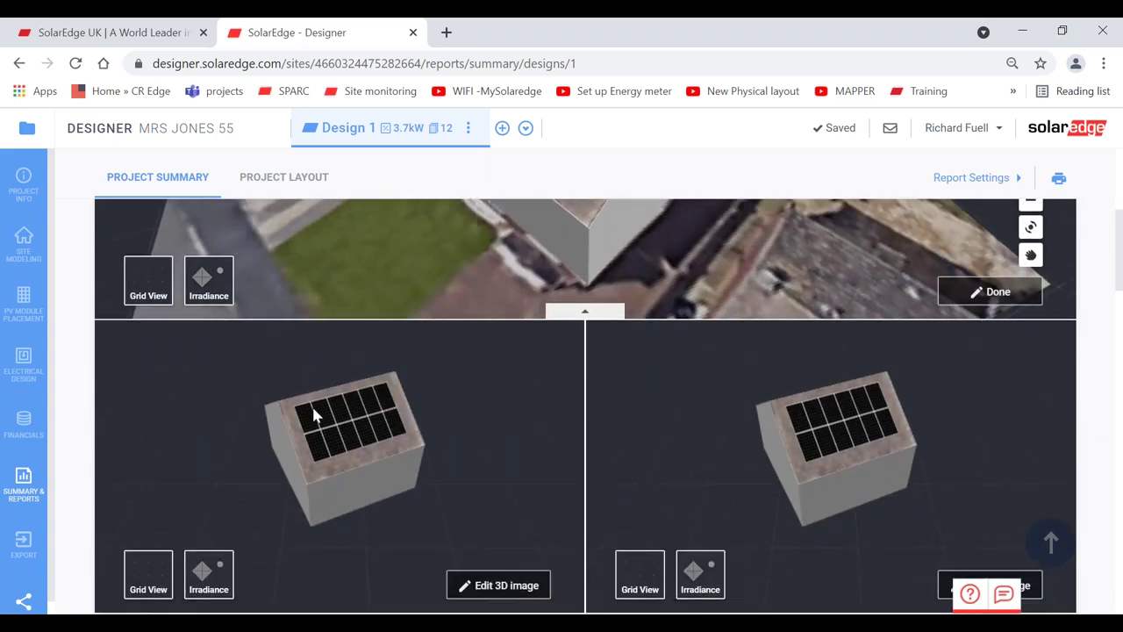
{"action": "left_click", "coordinate": [590, 315]}
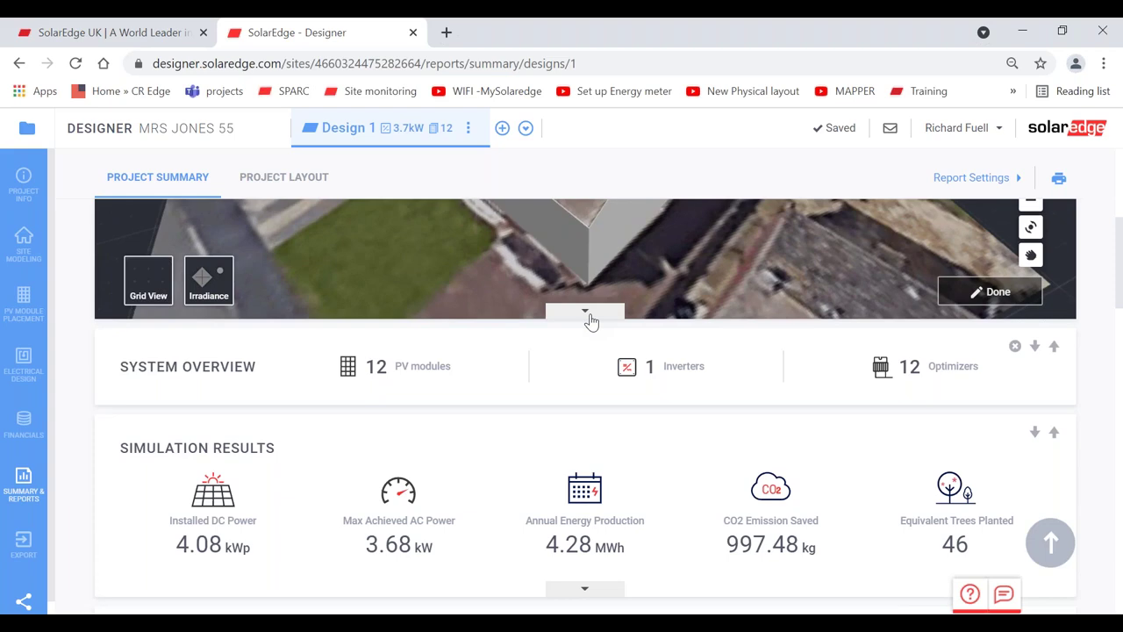
{"action": "left_click", "coordinate": [588, 313]}
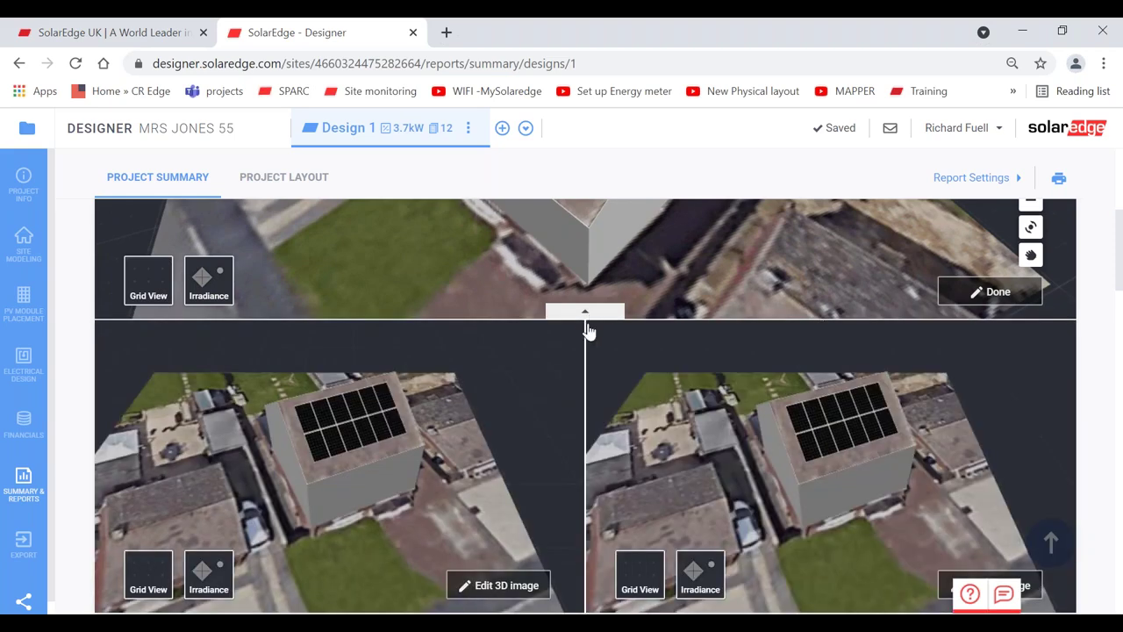
{"action": "left_click", "coordinate": [502, 584]}
{"action": "left_click", "coordinate": [539, 521]}
{"action": "left_click_drag", "start_coordinate": [456, 539], "coordinate": [493, 572]}
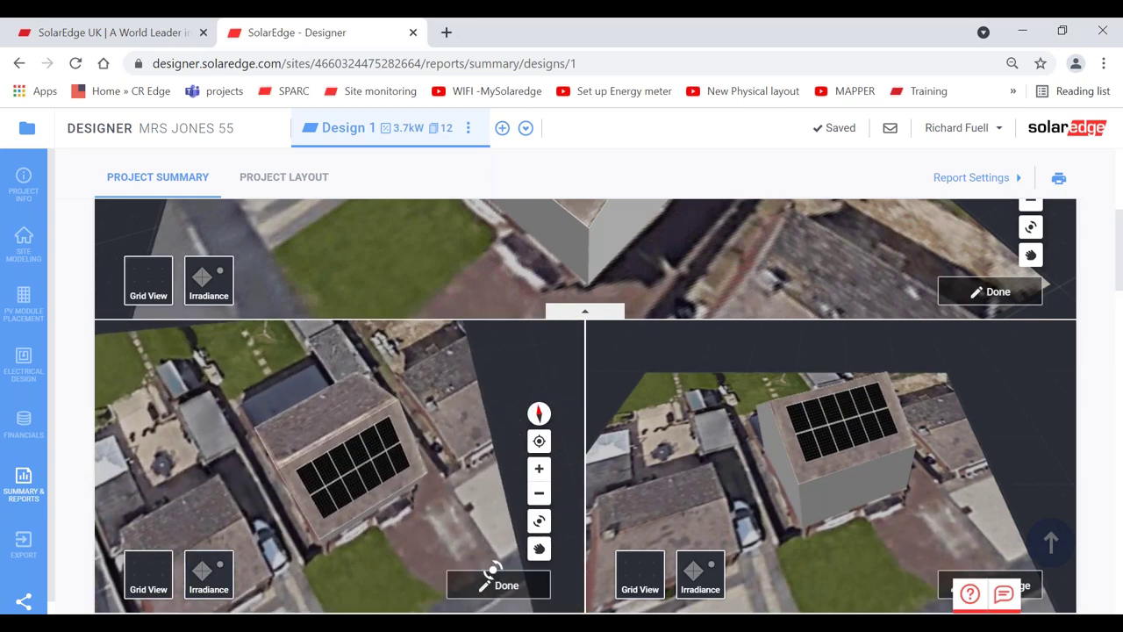
{"action": "left_click", "coordinate": [585, 313]}
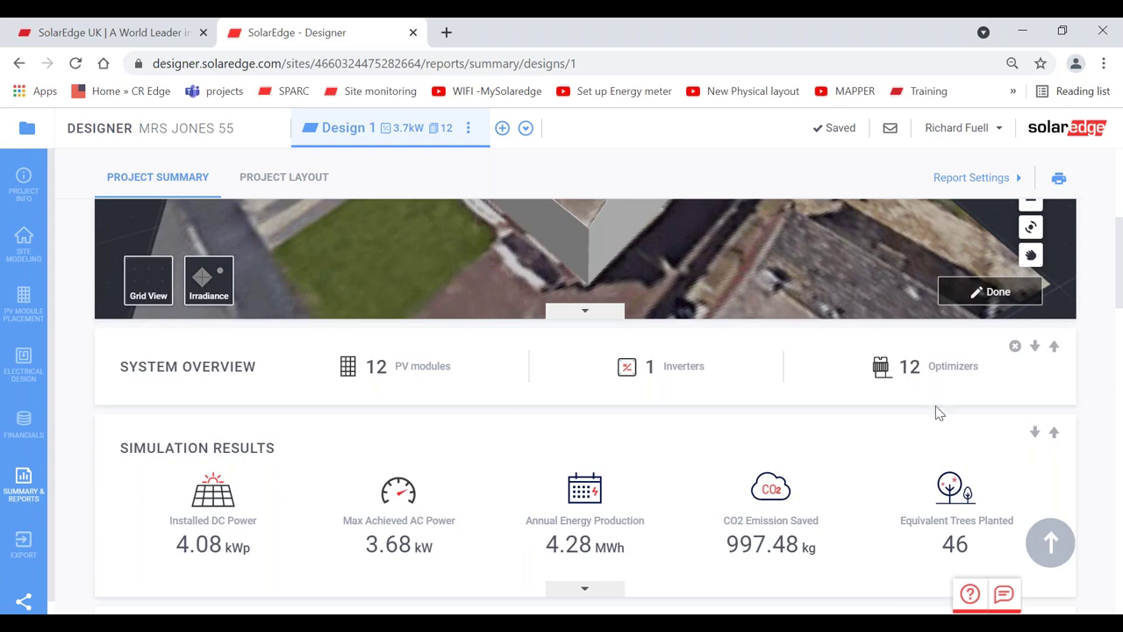
{"action": "scroll", "coordinate": [1097, 429], "scroll_direction": "down", "scroll_amount": 2}
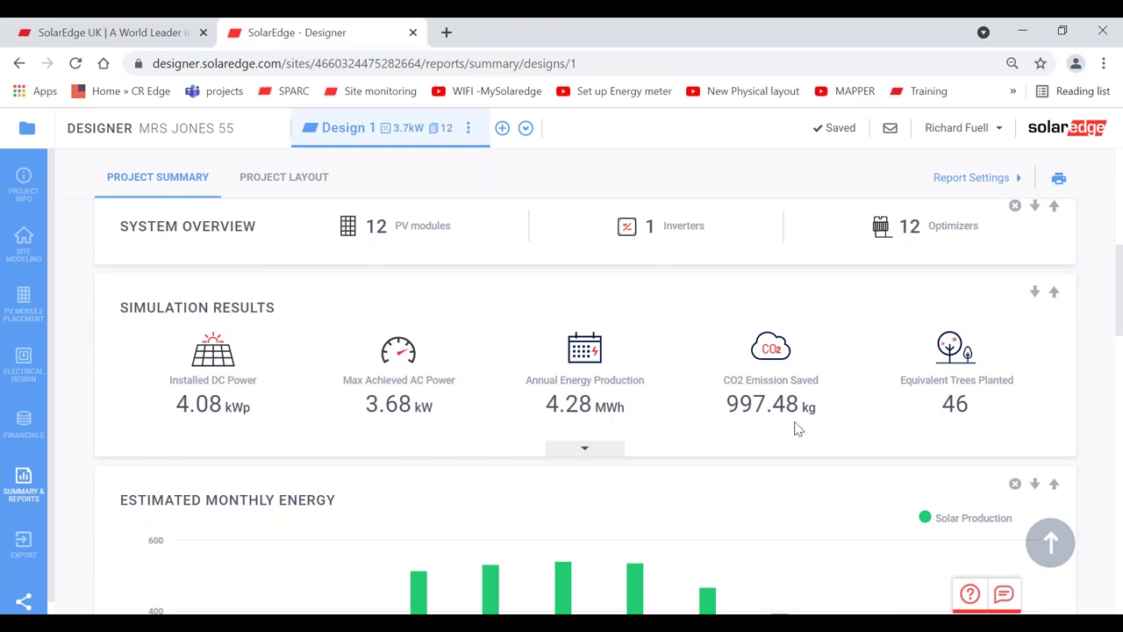
{"action": "scroll", "coordinate": [1084, 434], "scroll_direction": "down", "scroll_amount": 3}
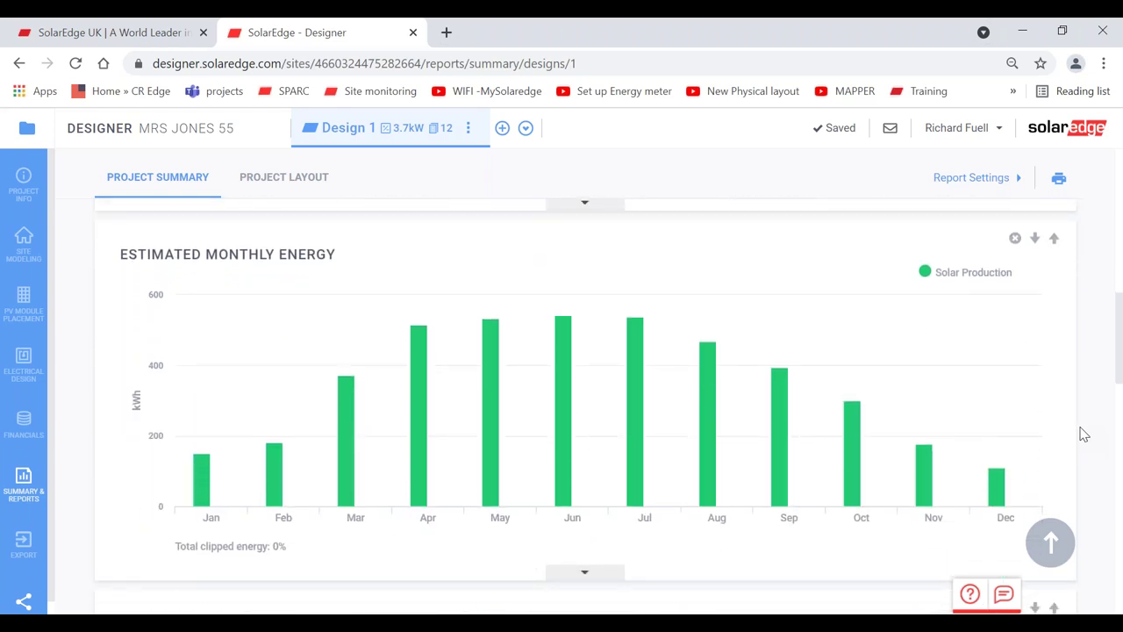
{"action": "mouse_move", "coordinate": [421, 422]}
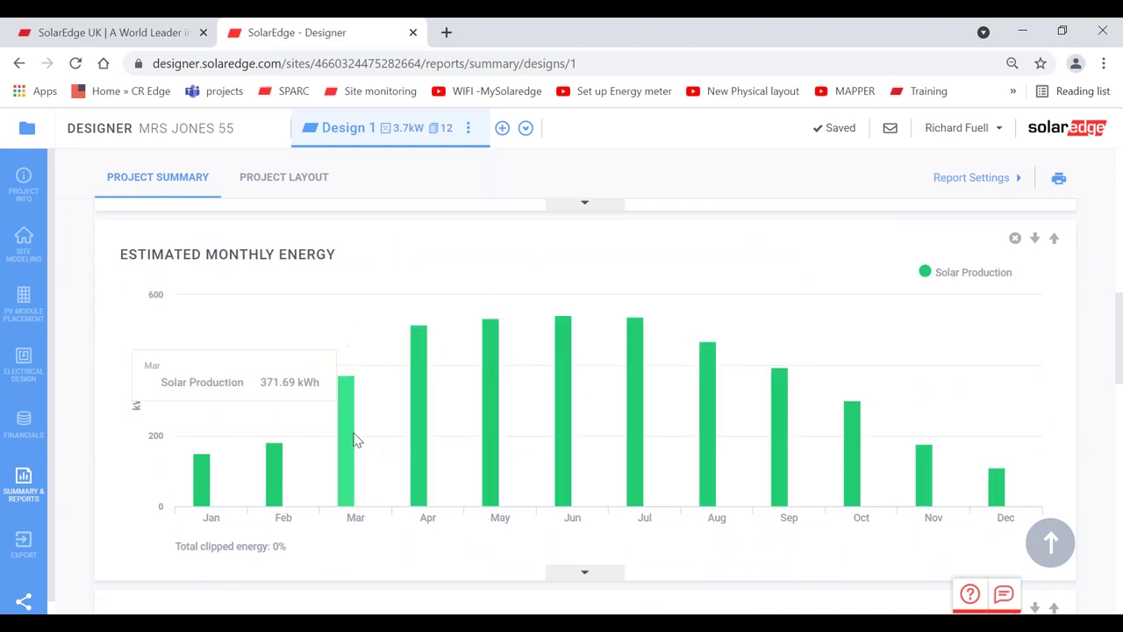
{"action": "mouse_move", "coordinate": [278, 473]}
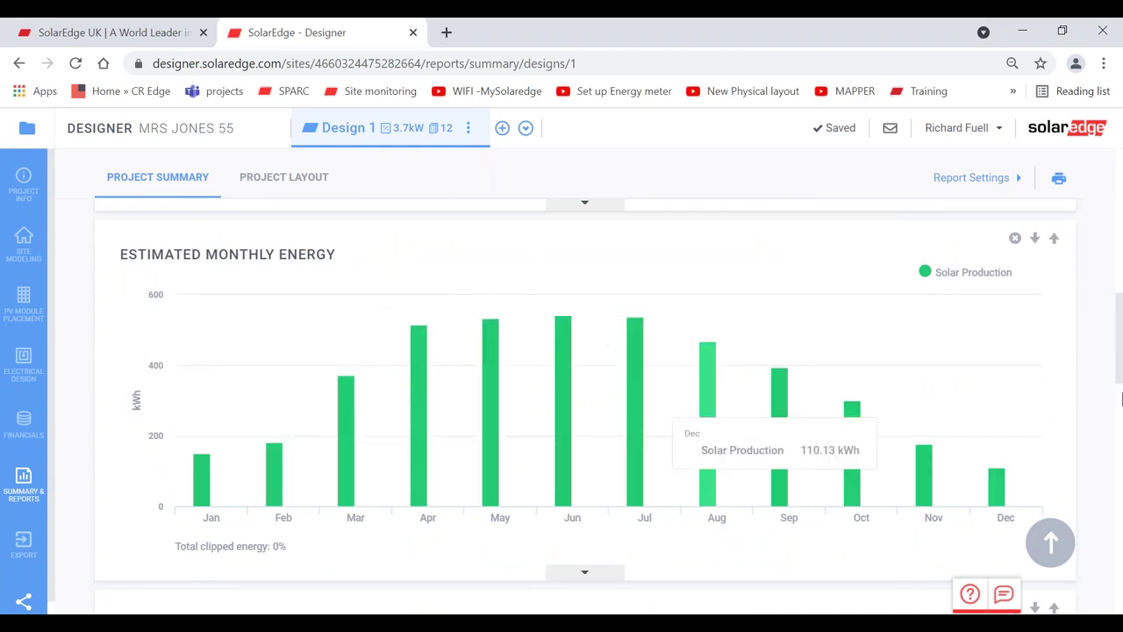
{"action": "scroll", "coordinate": [1083, 413], "scroll_direction": "down", "scroll_amount": 5}
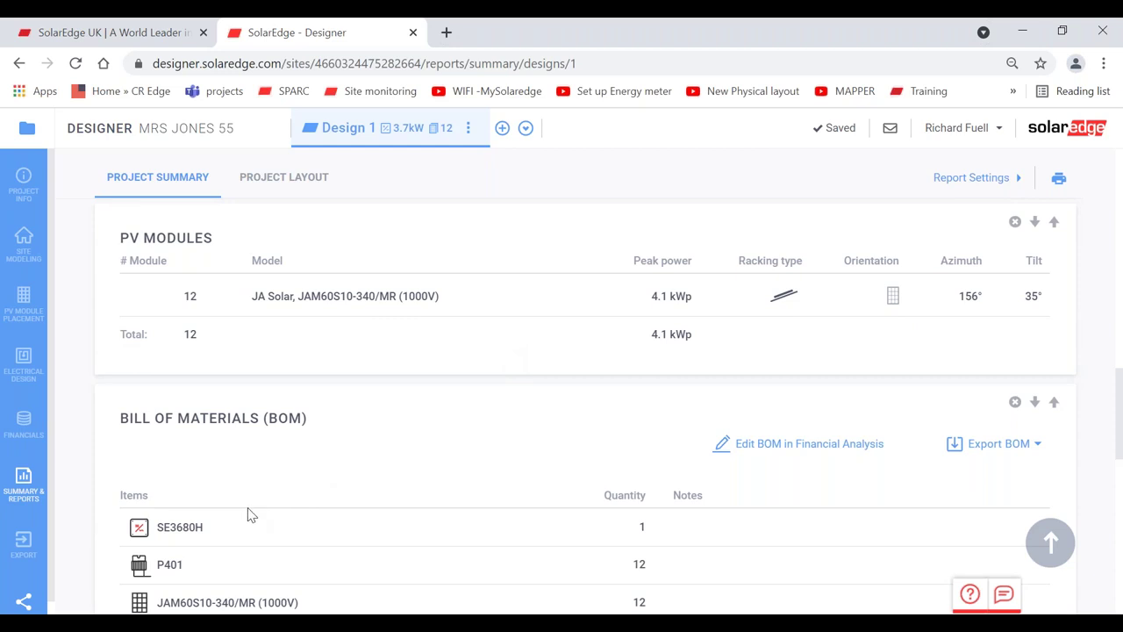
{"action": "scroll", "coordinate": [248, 515], "scroll_direction": "down", "scroll_amount": 1}
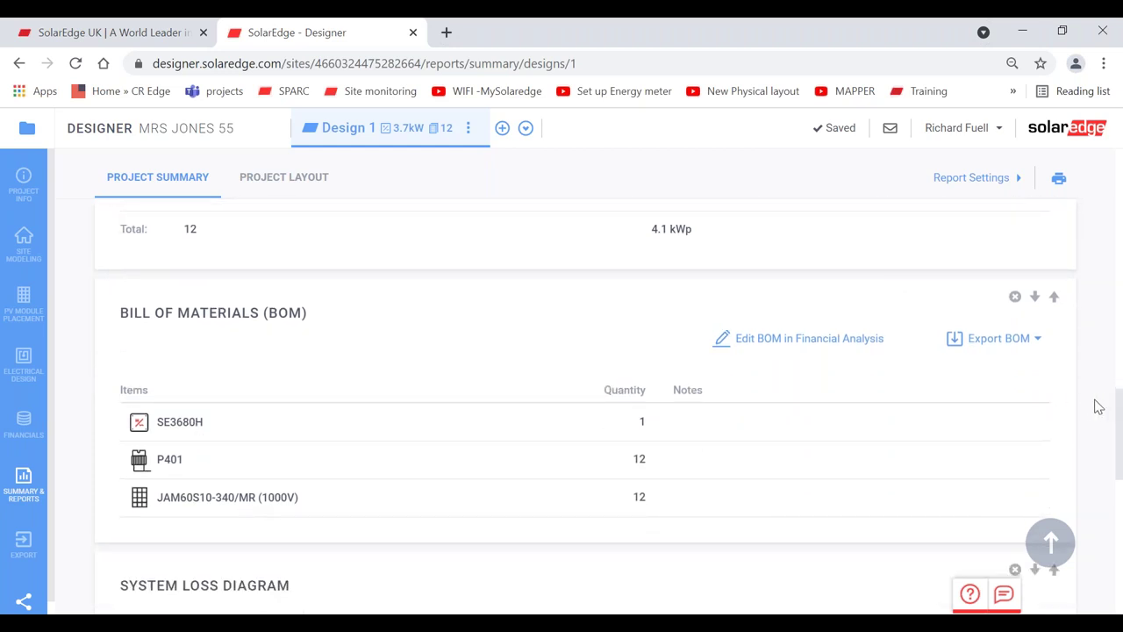
{"action": "scroll", "coordinate": [1099, 406], "scroll_direction": "down", "scroll_amount": 4}
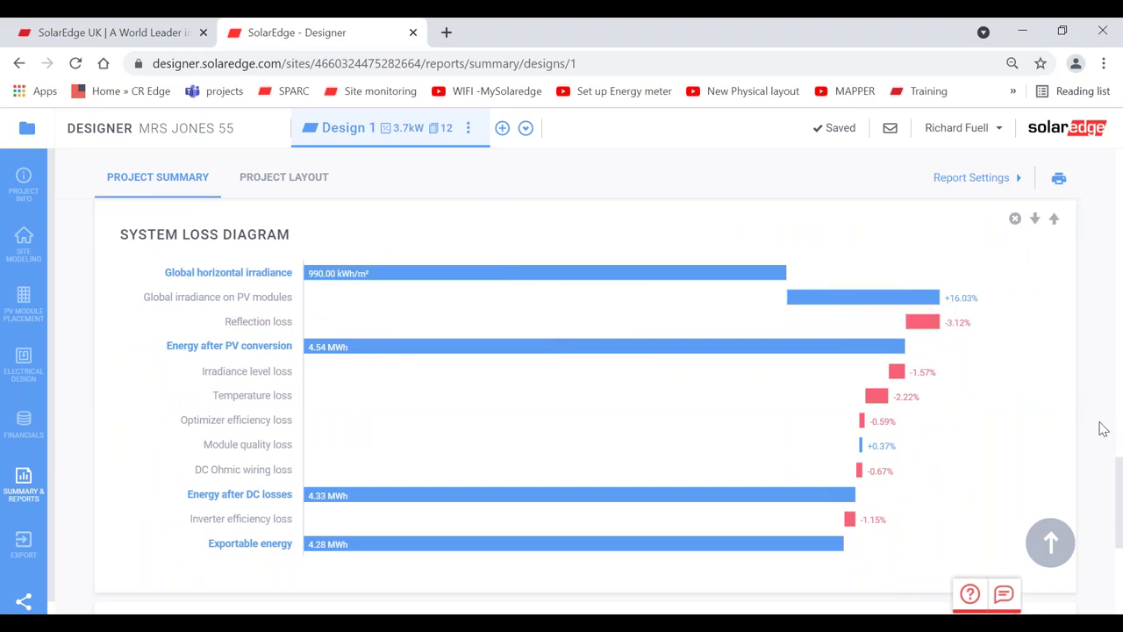
{"action": "scroll", "coordinate": [1103, 429], "scroll_direction": "up", "scroll_amount": 15}
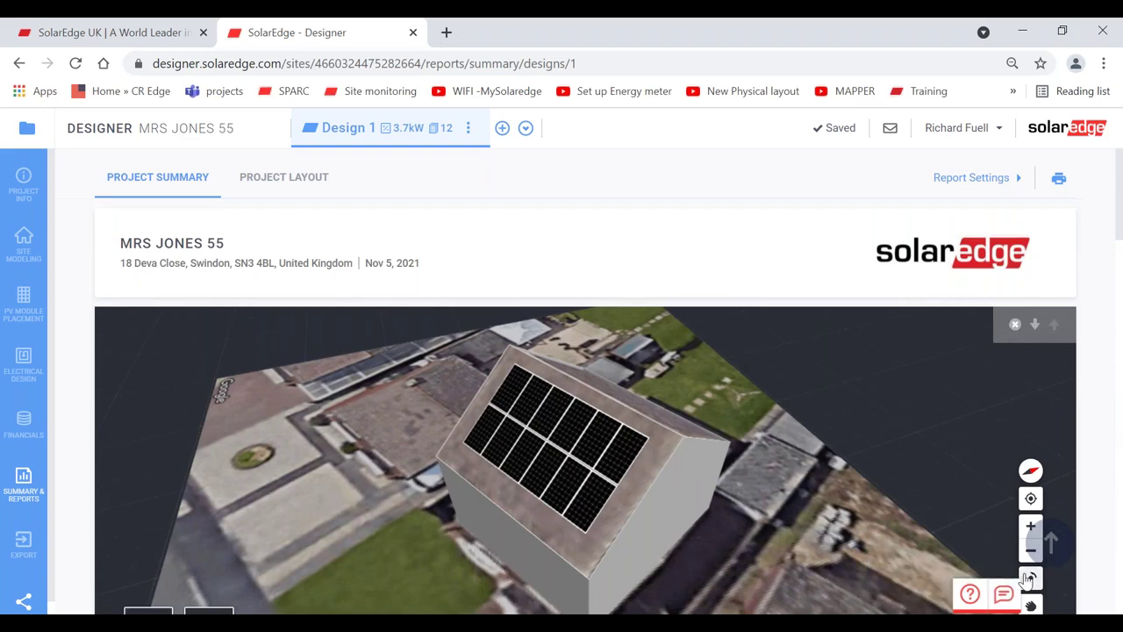
- Orbit the report's 3D view until the roof and its twelve panels face the camera from above
{"action": "scroll", "coordinate": [848, 528], "scroll_direction": "down", "scroll_amount": 1}
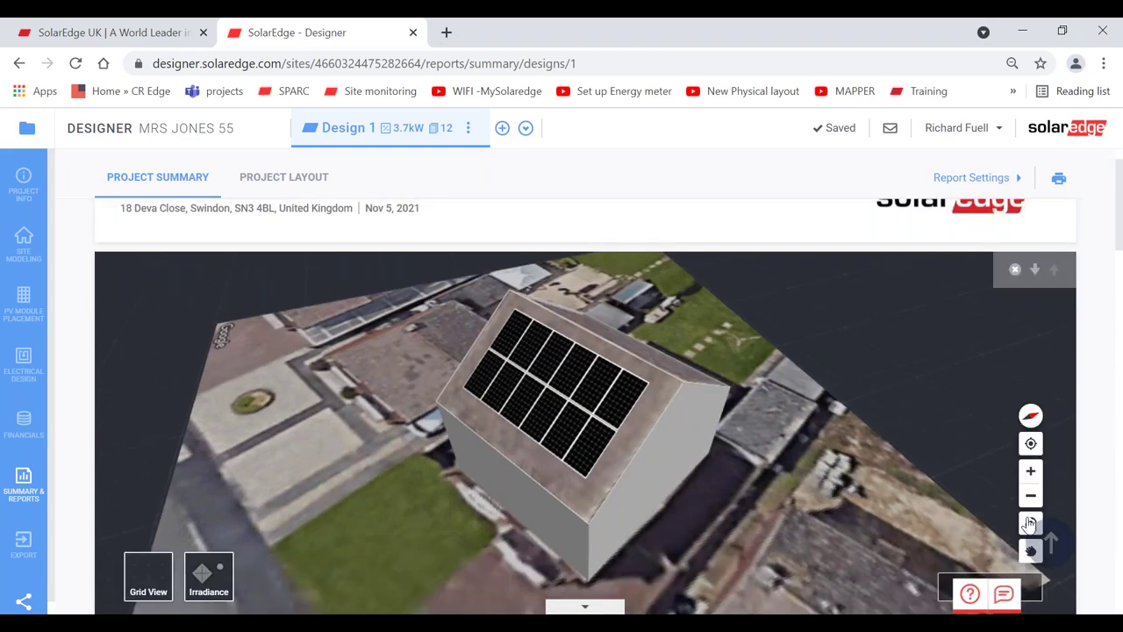
{"action": "scroll", "coordinate": [1029, 523], "scroll_direction": "up", "scroll_amount": 1}
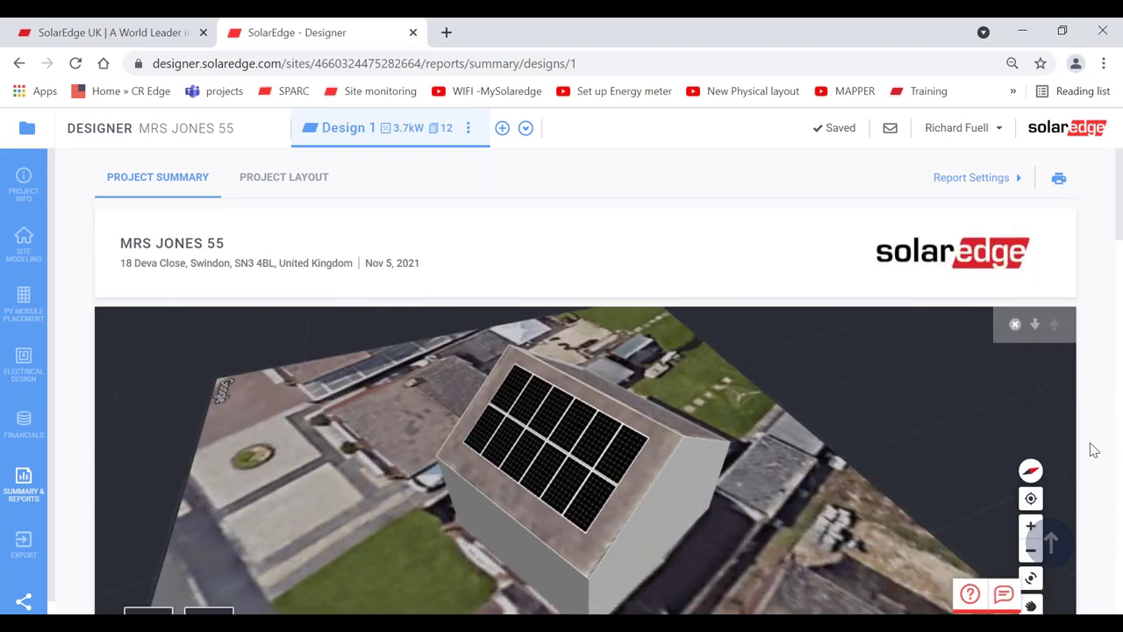
{"action": "scroll", "coordinate": [1093, 450], "scroll_direction": "down", "scroll_amount": 2}
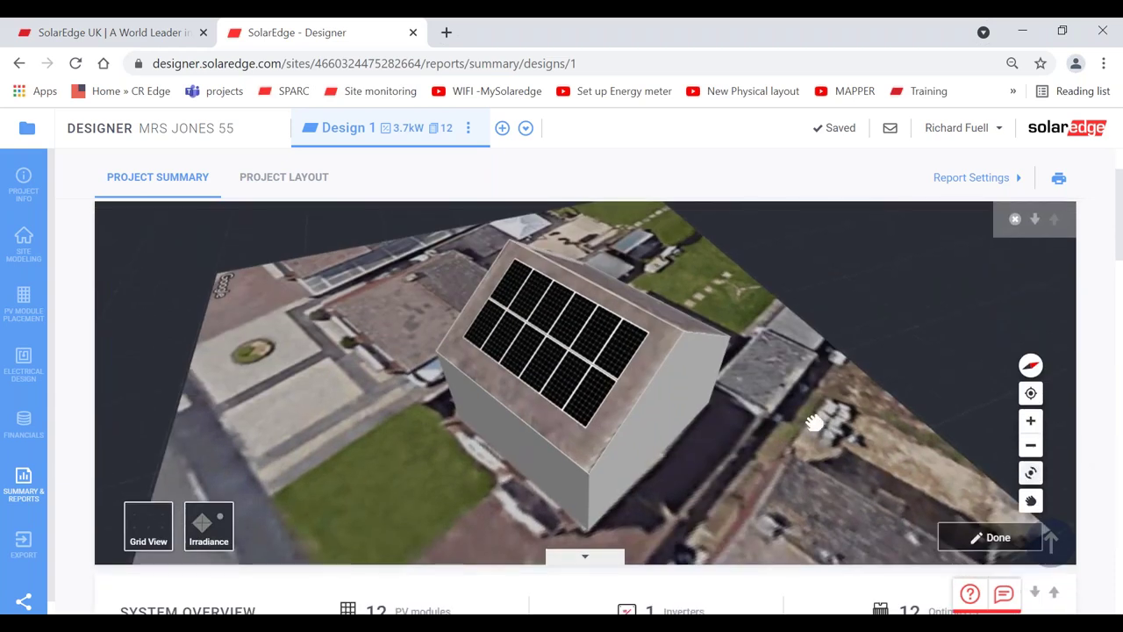
{"action": "left_click_drag", "start_coordinate": [815, 423], "coordinate": [280, 386]}
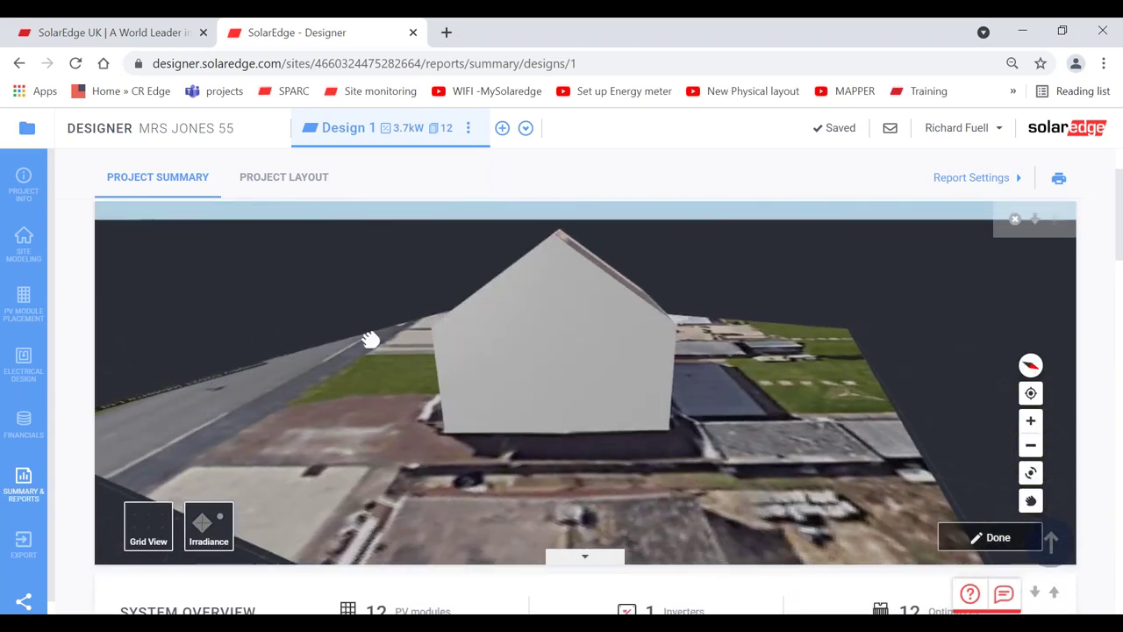
{"action": "left_click_drag", "start_coordinate": [371, 341], "coordinate": [393, 315]}
{"action": "left_click_drag", "start_coordinate": [421, 384], "coordinate": [416, 412]}
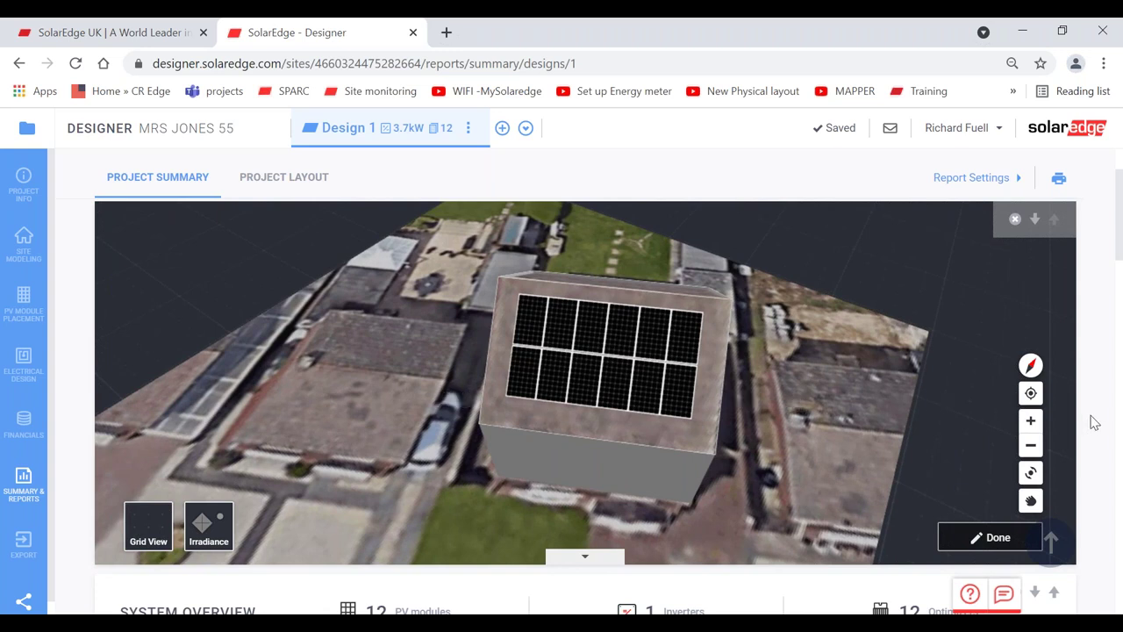
{"action": "scroll", "coordinate": [1094, 422], "scroll_direction": "down", "scroll_amount": 2}
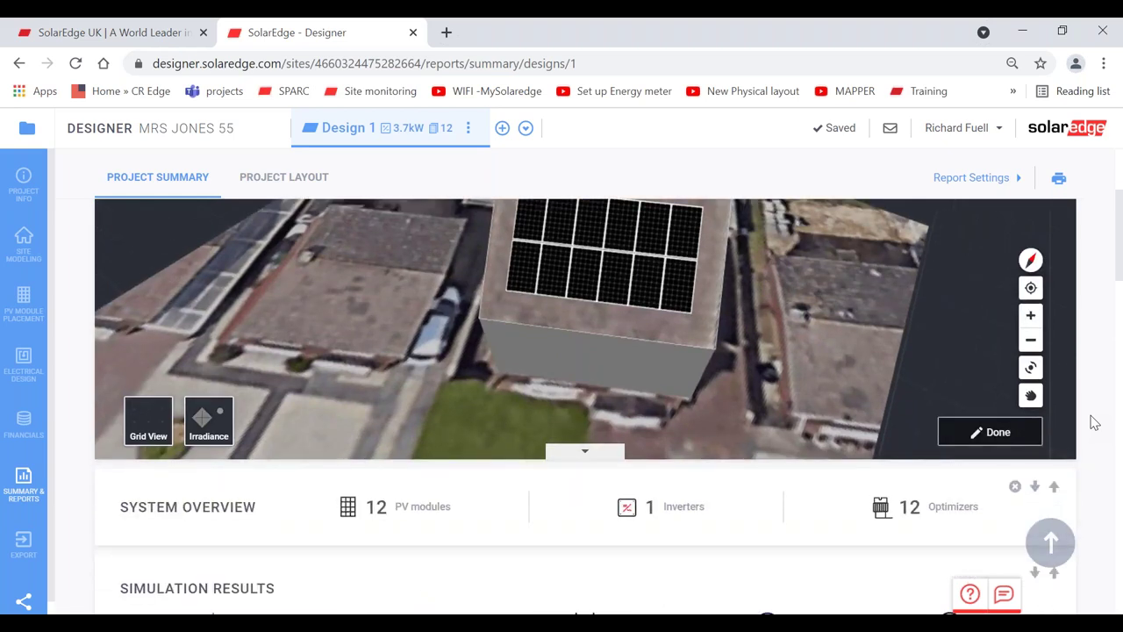
{"action": "scroll", "coordinate": [1094, 423], "scroll_direction": "down", "scroll_amount": 4}
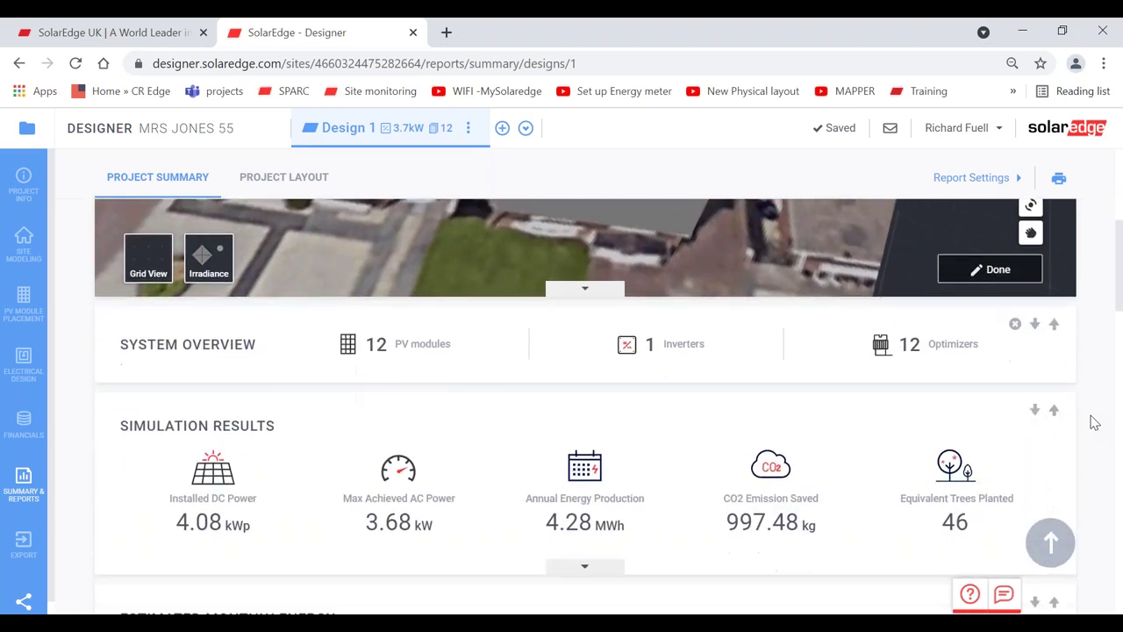
{"action": "scroll", "coordinate": [1093, 422], "scroll_direction": "down", "scroll_amount": 3}
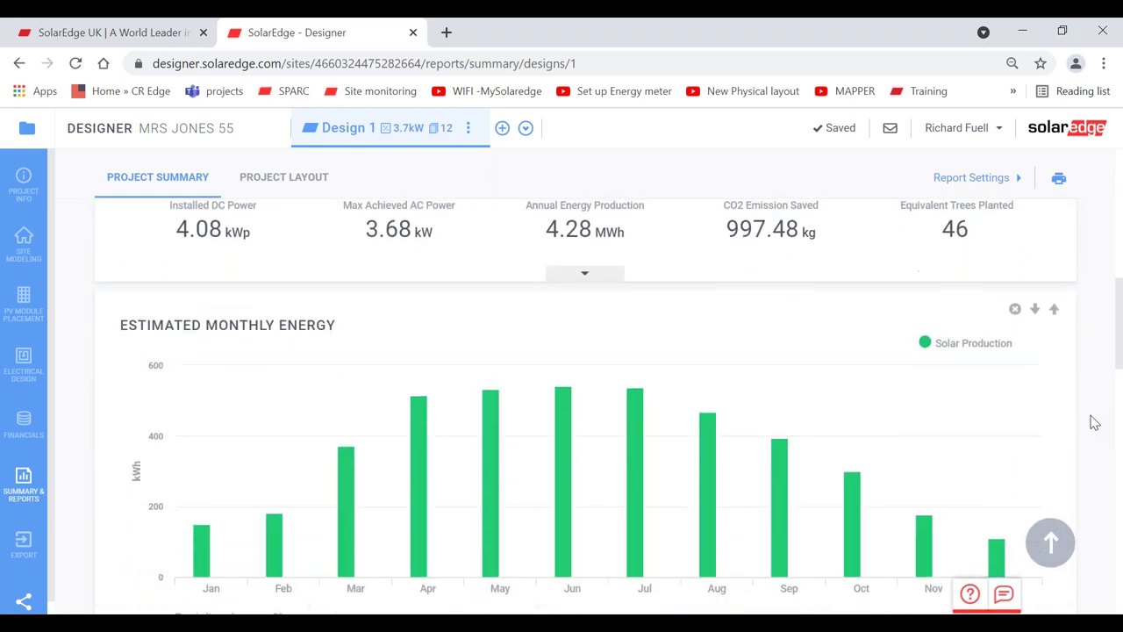
{"action": "scroll", "coordinate": [1093, 422], "scroll_direction": "down", "scroll_amount": 1}
{"action": "scroll", "coordinate": [1094, 422], "scroll_direction": "up", "scroll_amount": 7}
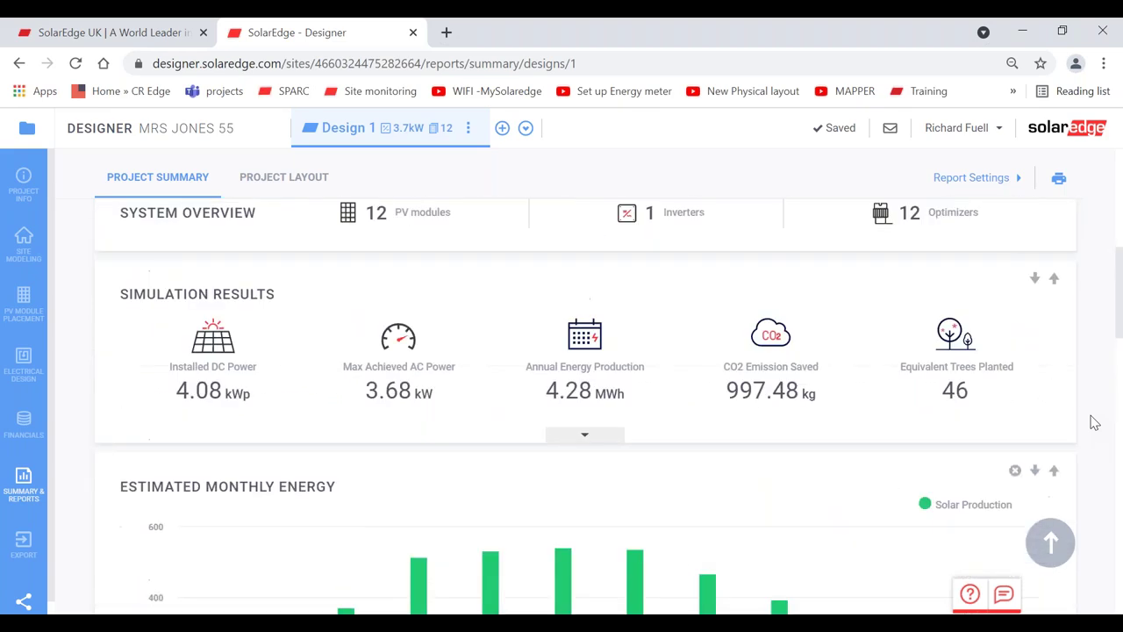
{"action": "scroll", "coordinate": [1094, 422], "scroll_direction": "up", "scroll_amount": 1}
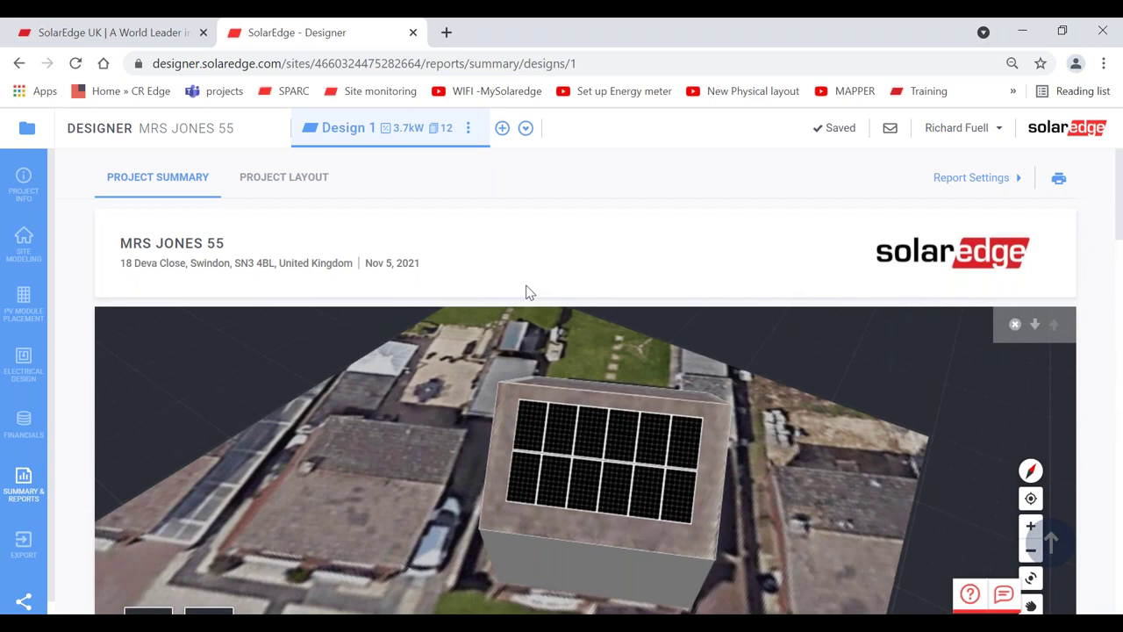
- Open the report's print preview and set the destination to EPSON XP-530 Series
{"action": "left_click", "coordinate": [1059, 180]}
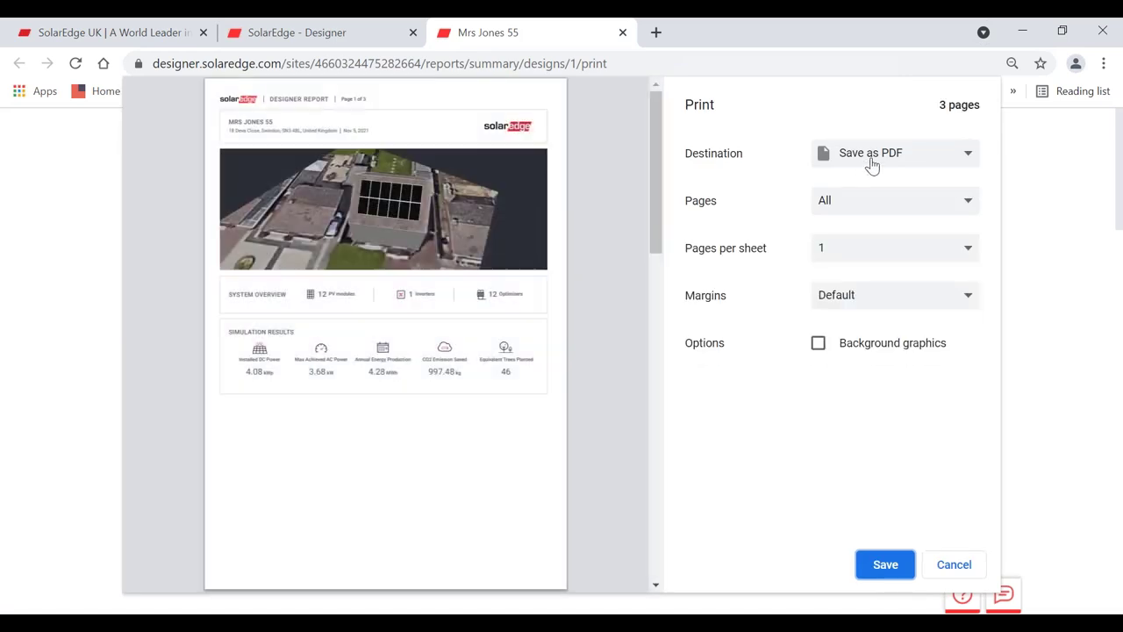
{"action": "left_click", "coordinate": [872, 158]}
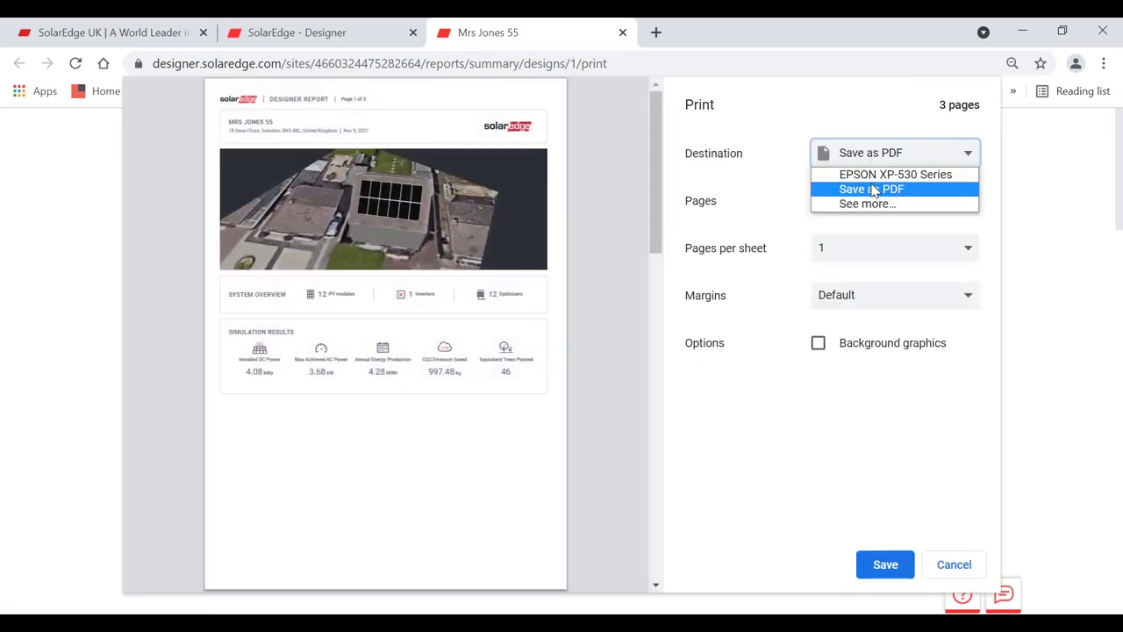
{"action": "left_click", "coordinate": [886, 174]}
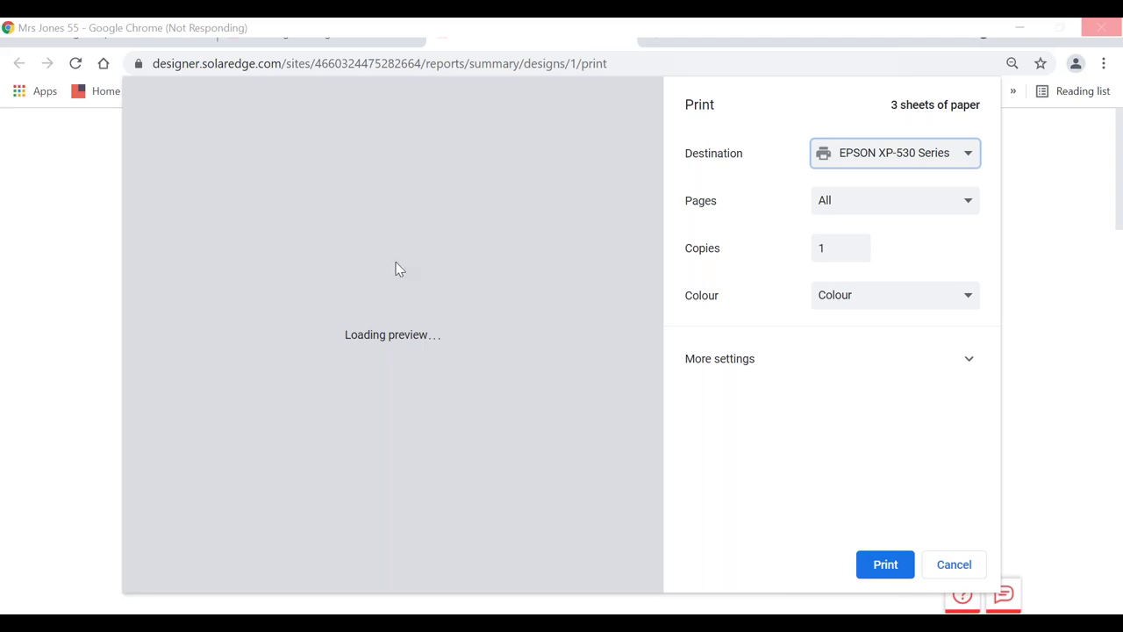
- Cancel the stuck print preview with Escape to return to the project summary report
{"action": "key", "text": "Escape"}
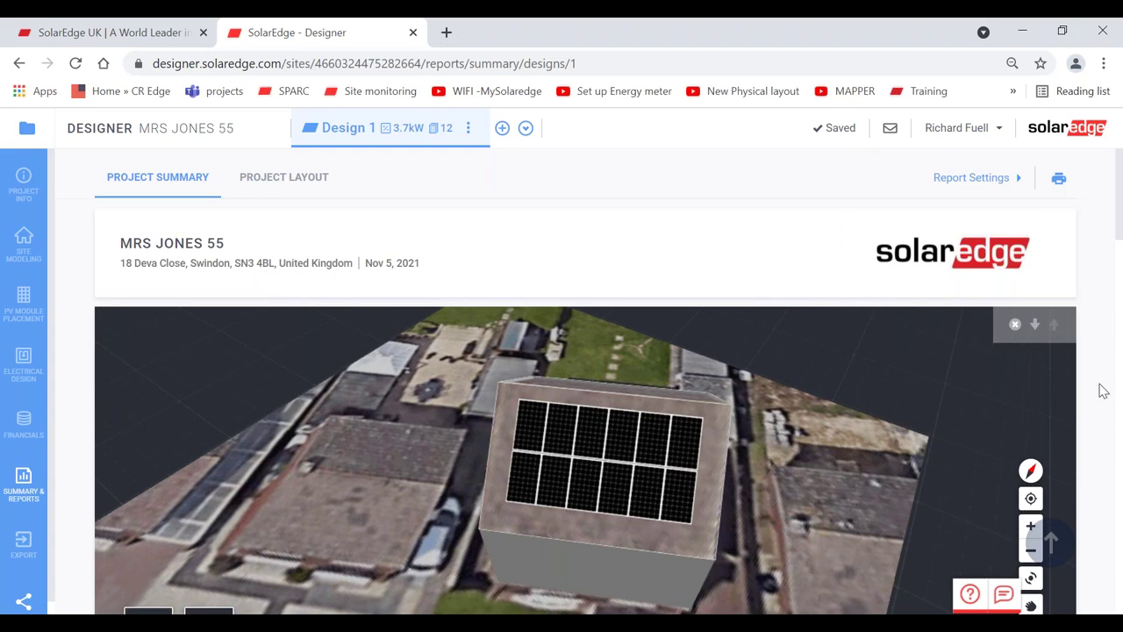
- Scroll through the report, then leave it for the Your Projects list
{"action": "scroll", "coordinate": [1104, 390], "scroll_direction": "down", "scroll_amount": 5}
{"action": "scroll", "coordinate": [1104, 391], "scroll_direction": "down", "scroll_amount": 15}
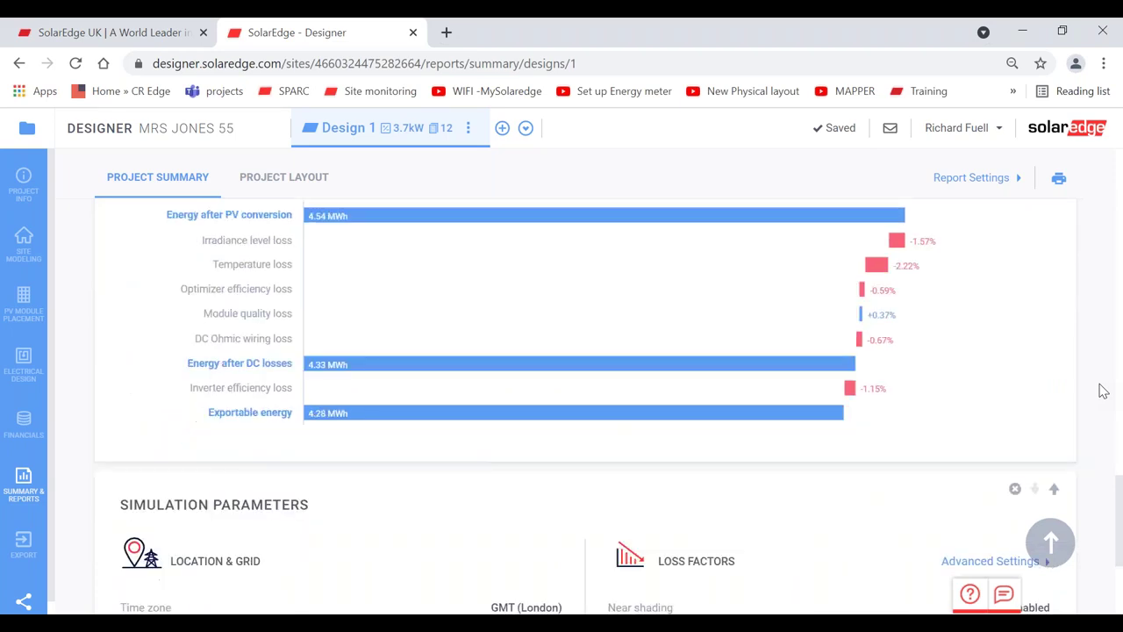
{"action": "scroll", "coordinate": [1104, 390], "scroll_direction": "up", "scroll_amount": 20}
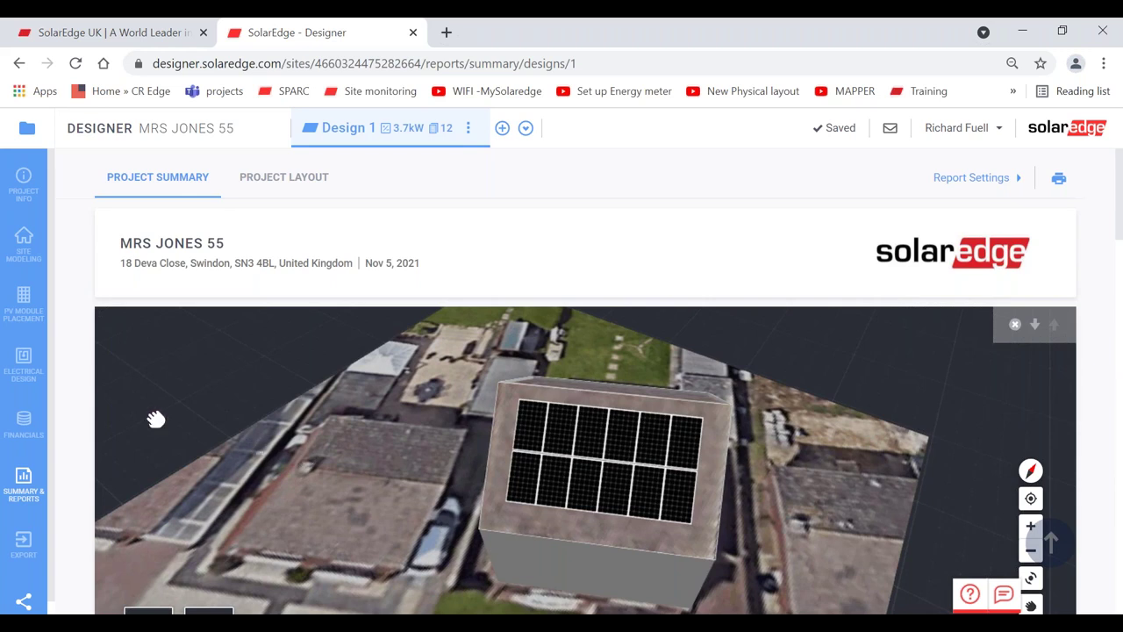
{"action": "left_click", "coordinate": [28, 130]}
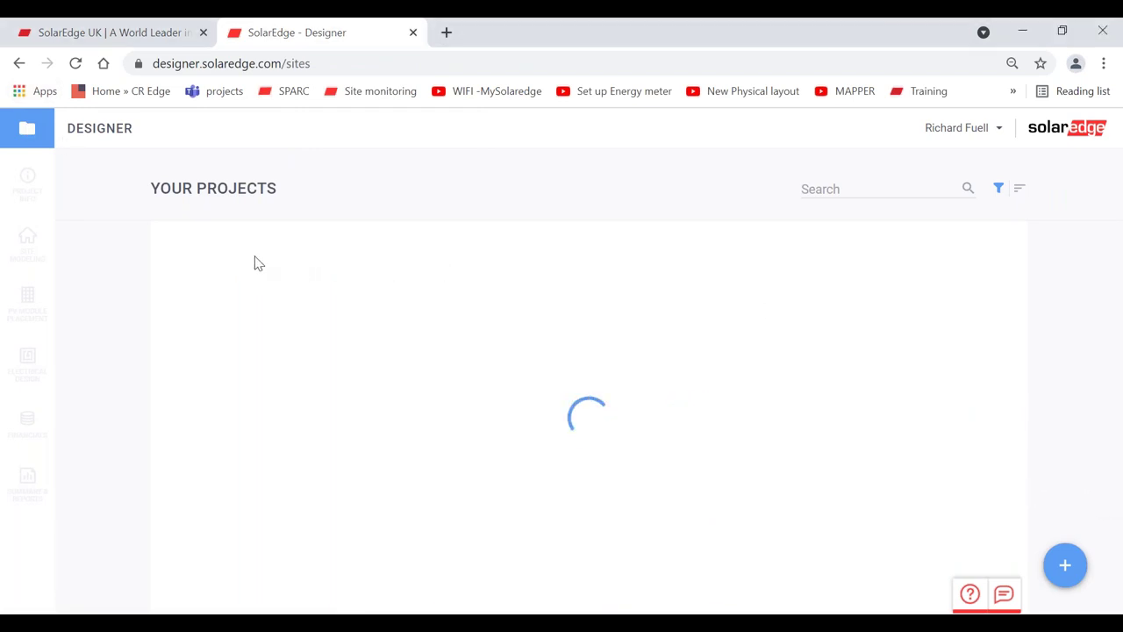
{"action": "mouse_move", "coordinate": [1065, 566]}
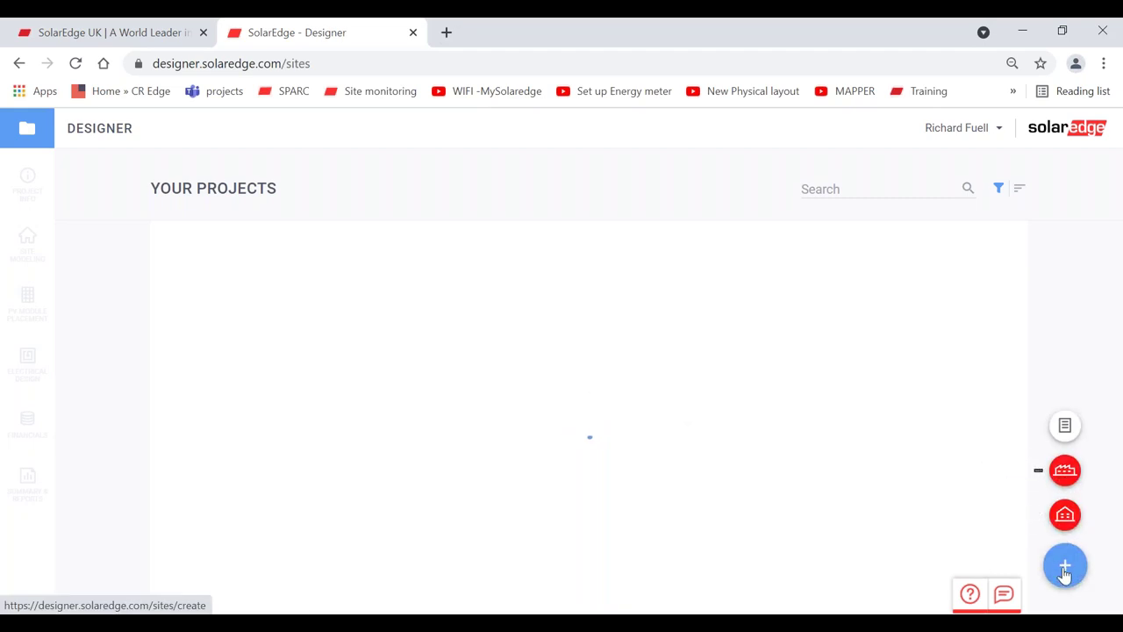
- Start a commercial project named 'commercial demo besic level 1' and enter its site postcode address
{"action": "left_click", "coordinate": [1065, 470]}
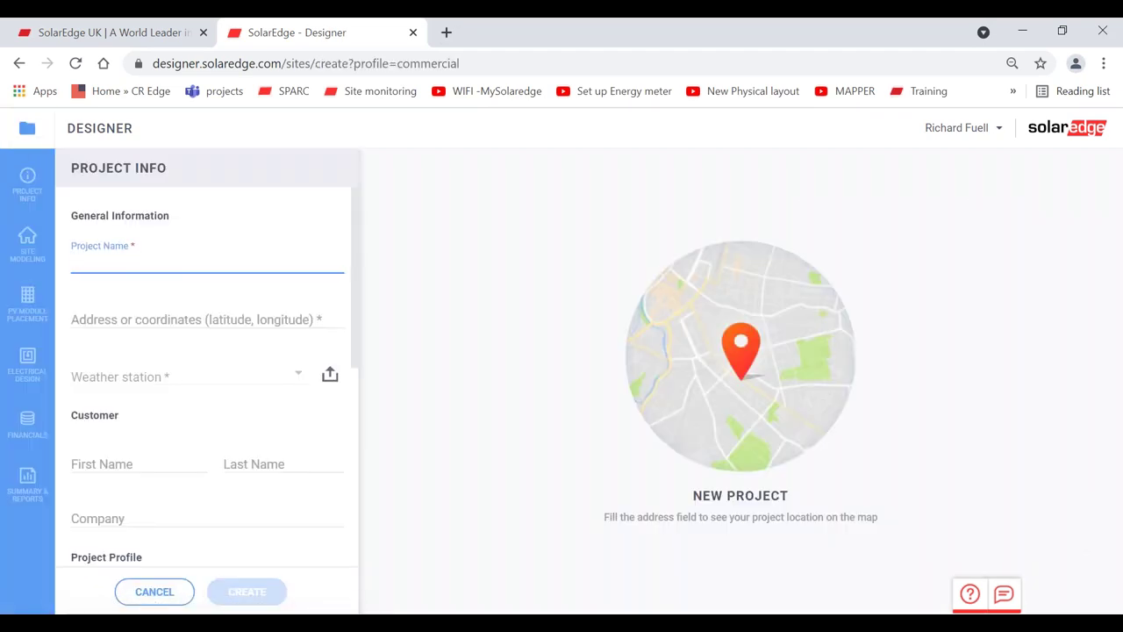
{"action": "type", "text": "commercial demo "}
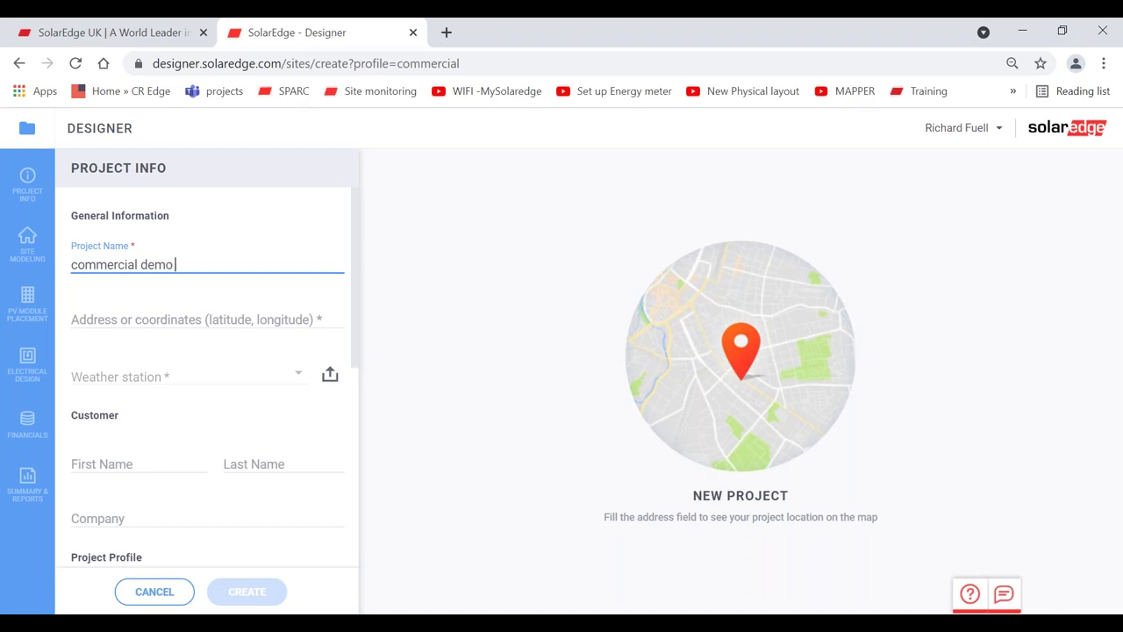
{"action": "type", "text": "besic level 1"}
{"action": "left_click", "coordinate": [253, 321]}
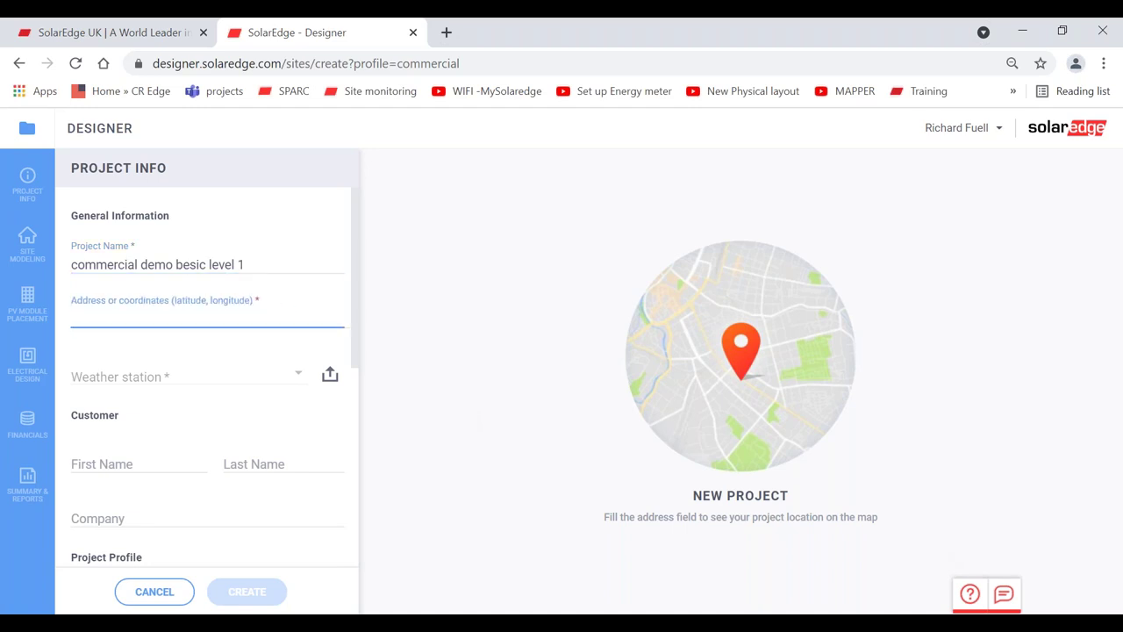
{"action": "type", "text": "nn11"}
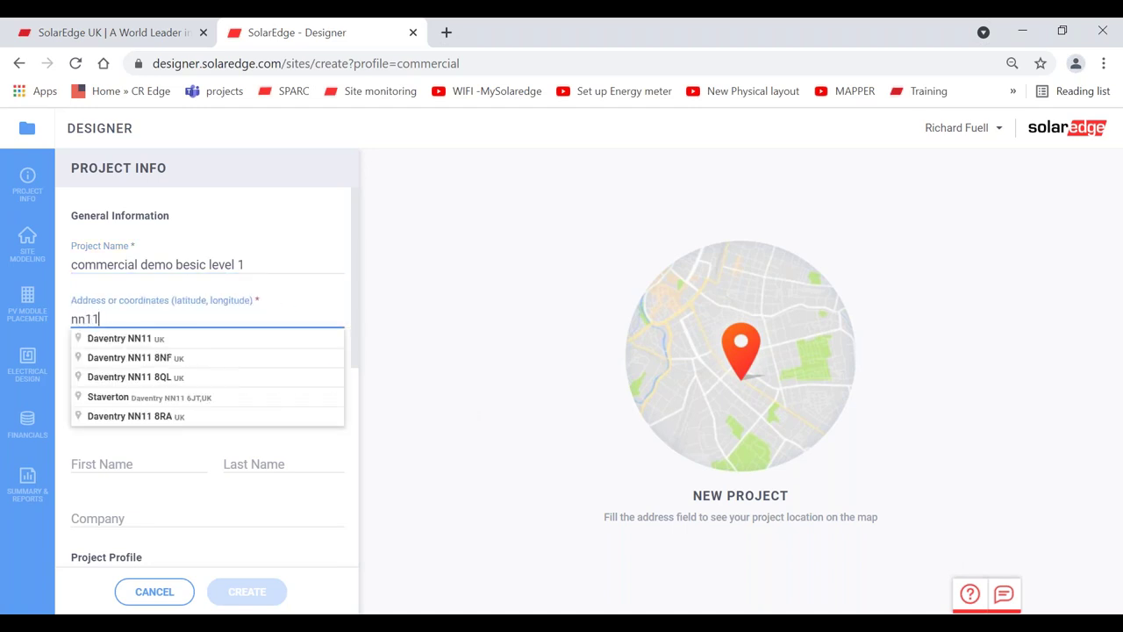
{"action": "type", "text": " 6yh"}
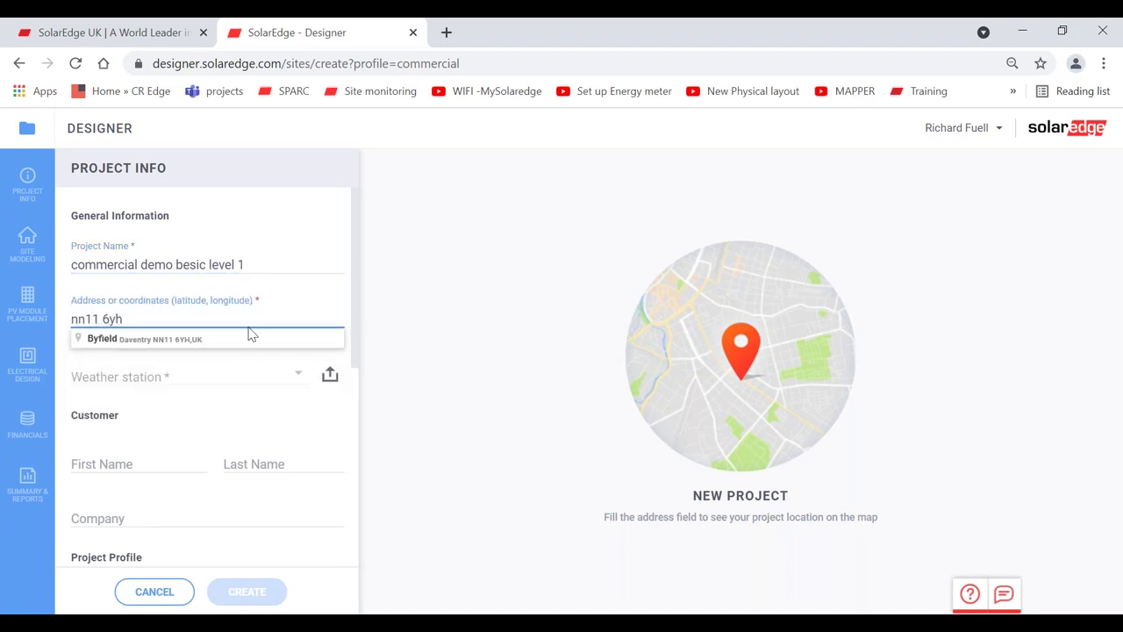
{"action": "left_click", "coordinate": [202, 338]}
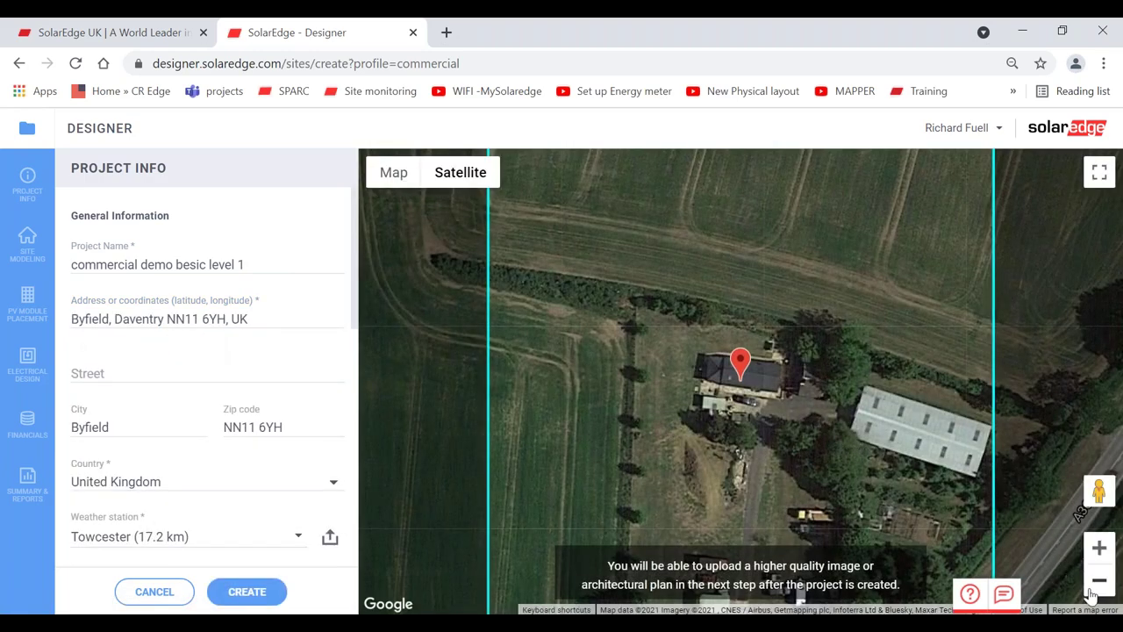
{"action": "left_click", "coordinate": [1099, 580]}
- Move the location pin onto the farm's barn, centre the map on it, and create the project
{"action": "left_click", "coordinate": [1099, 581]}
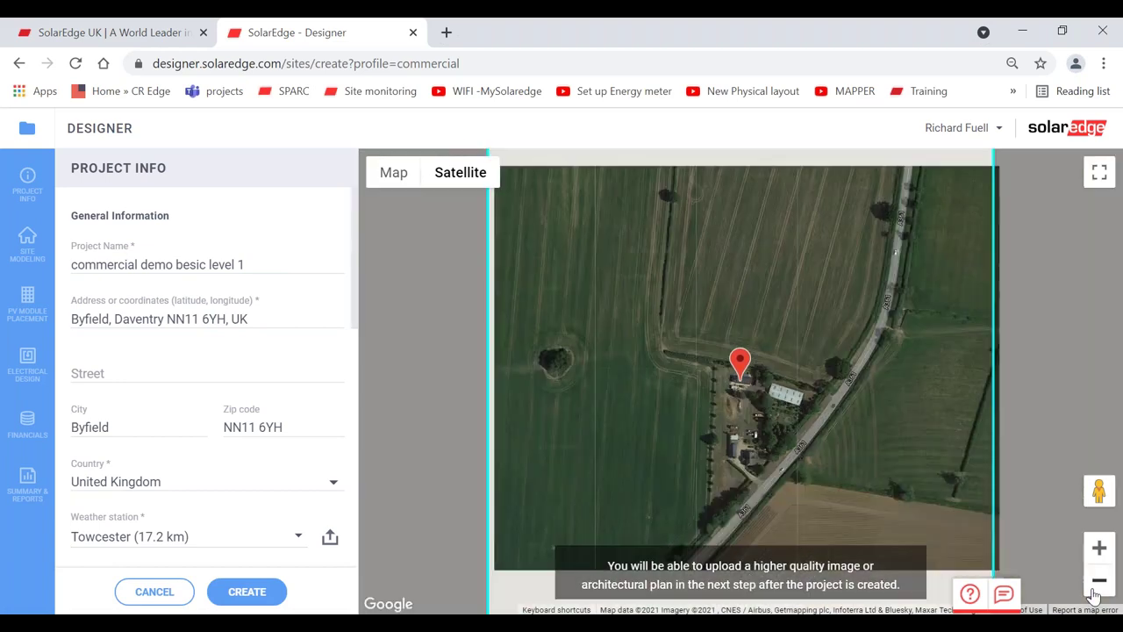
{"action": "left_click", "coordinate": [1099, 580]}
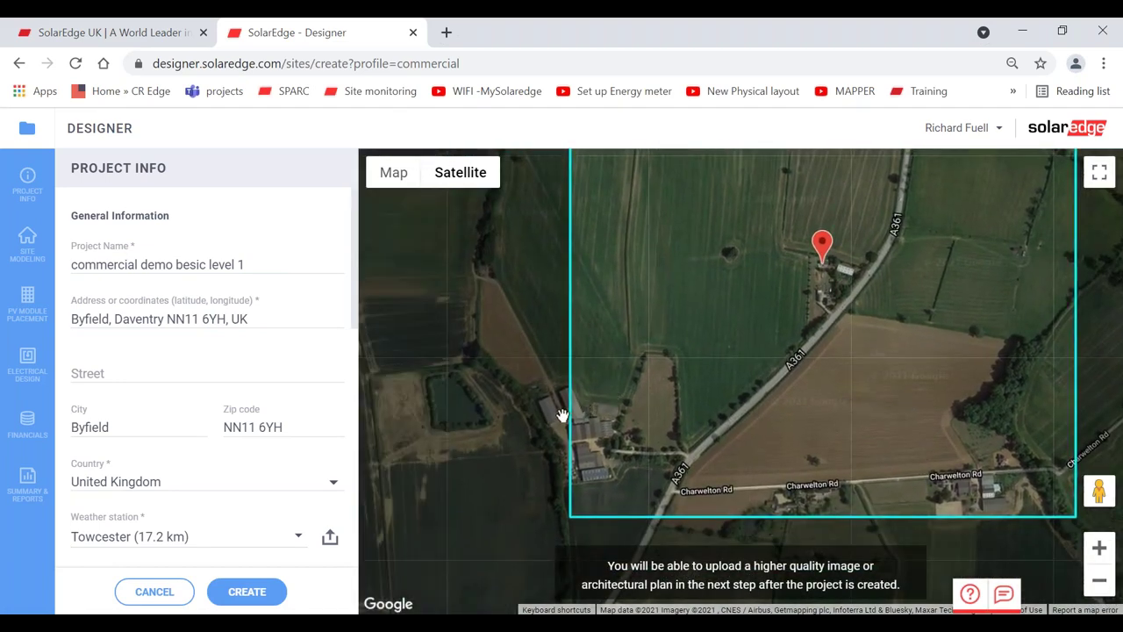
{"action": "left_click_drag", "start_coordinate": [822, 250], "coordinate": [589, 395]}
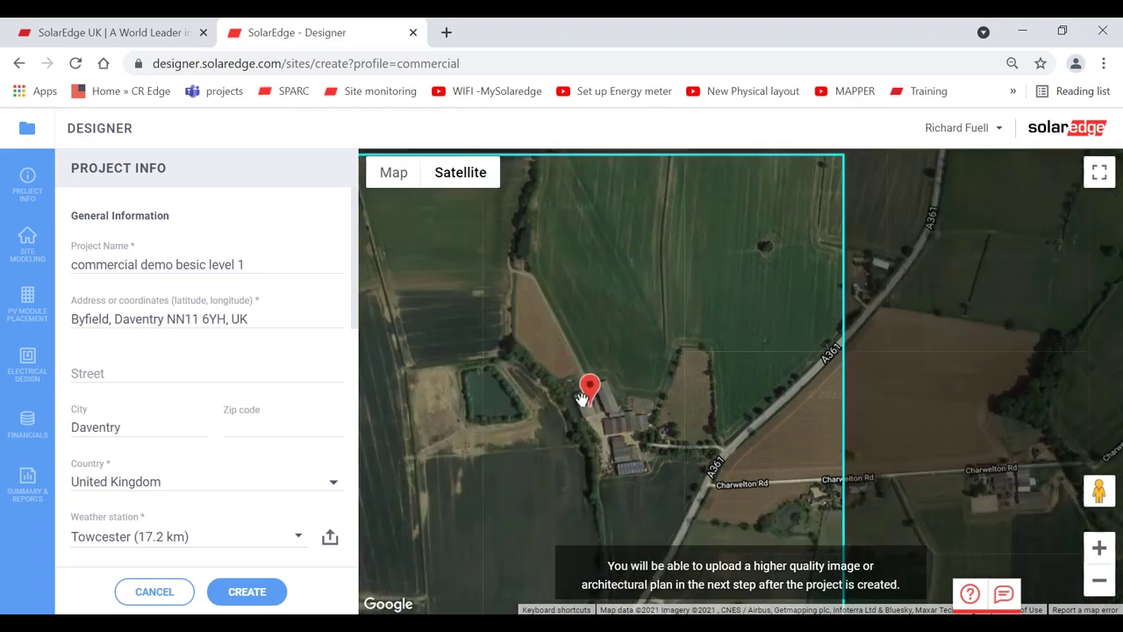
{"action": "left_click", "coordinate": [1099, 547]}
{"action": "left_click", "coordinate": [1099, 548]}
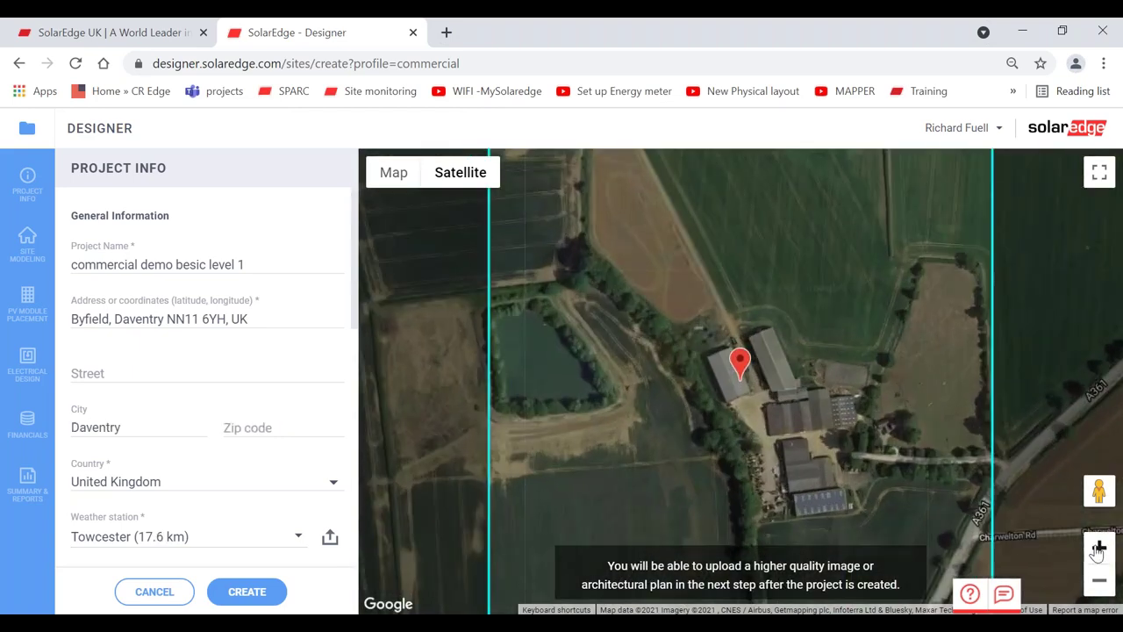
{"action": "left_click", "coordinate": [1099, 548]}
{"action": "left_click", "coordinate": [1099, 548]}
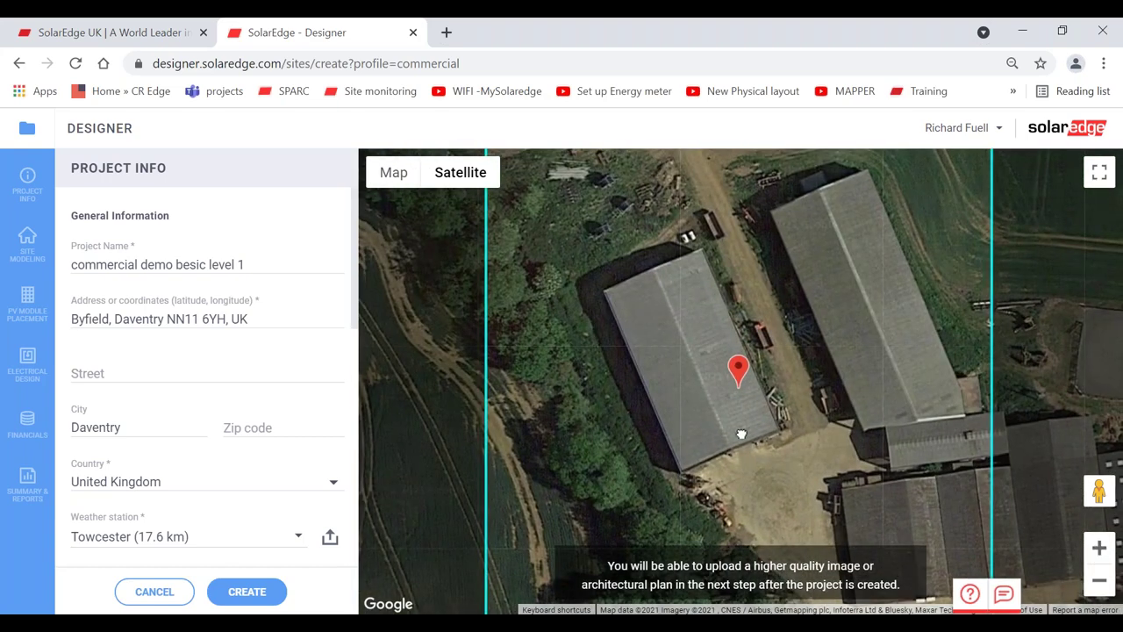
{"action": "left_click_drag", "start_coordinate": [715, 344], "coordinate": [616, 305]}
{"action": "left_click_drag", "start_coordinate": [657, 366], "coordinate": [758, 401]}
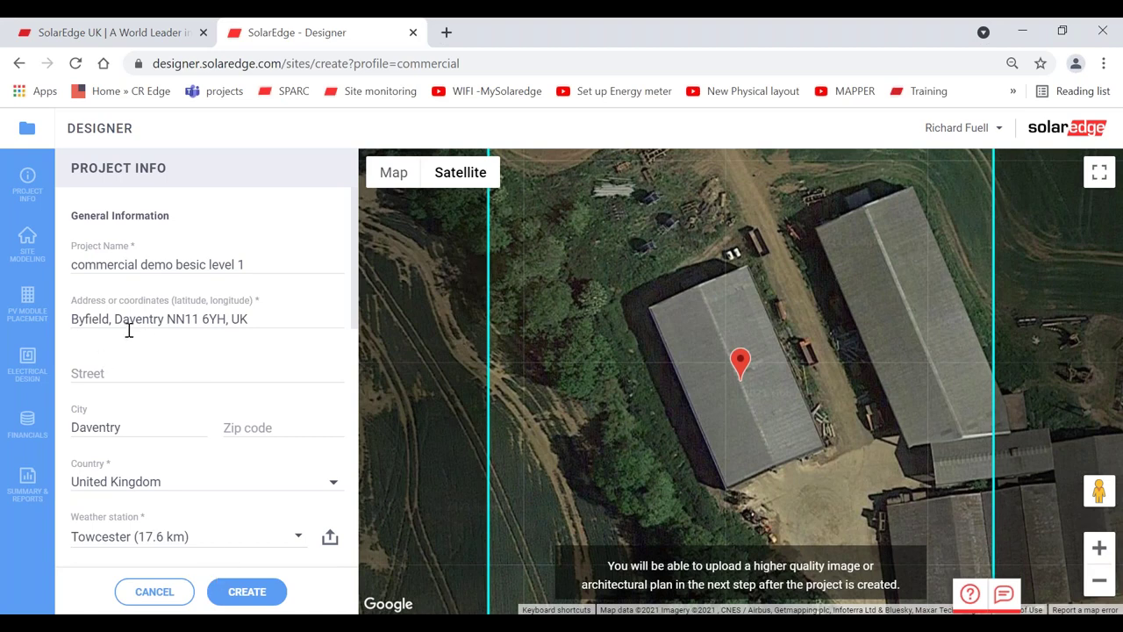
{"action": "left_click", "coordinate": [248, 592]}
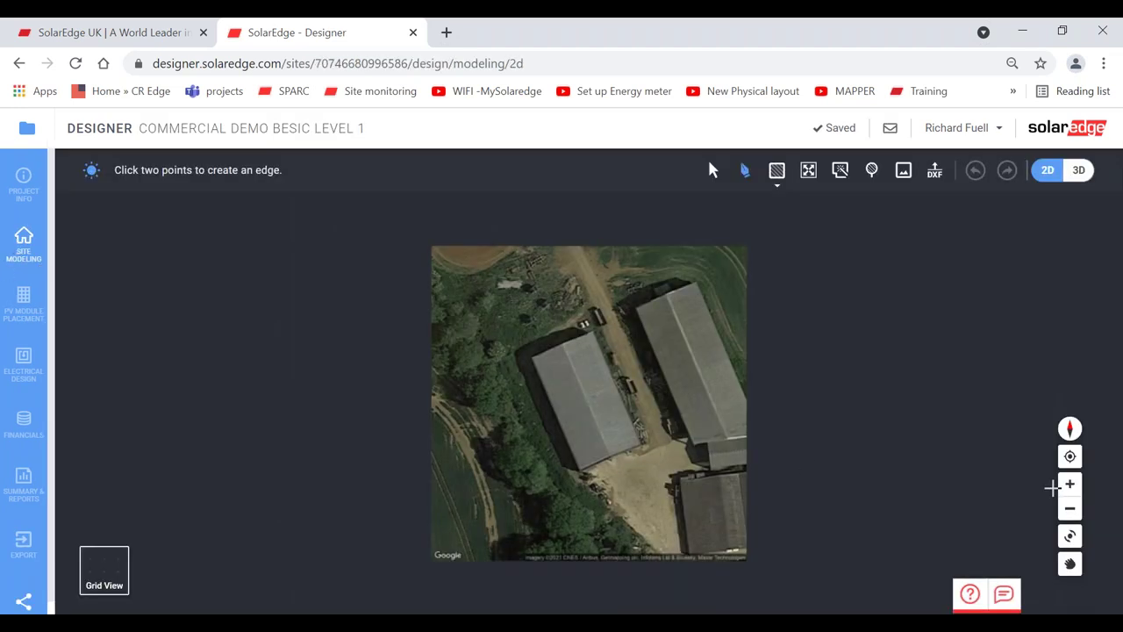
- Trace the barn roof as a four-corner outline of about 45.71 m by 24.19 m
{"action": "left_click", "coordinate": [1070, 484]}
{"action": "left_click", "coordinate": [1070, 485]}
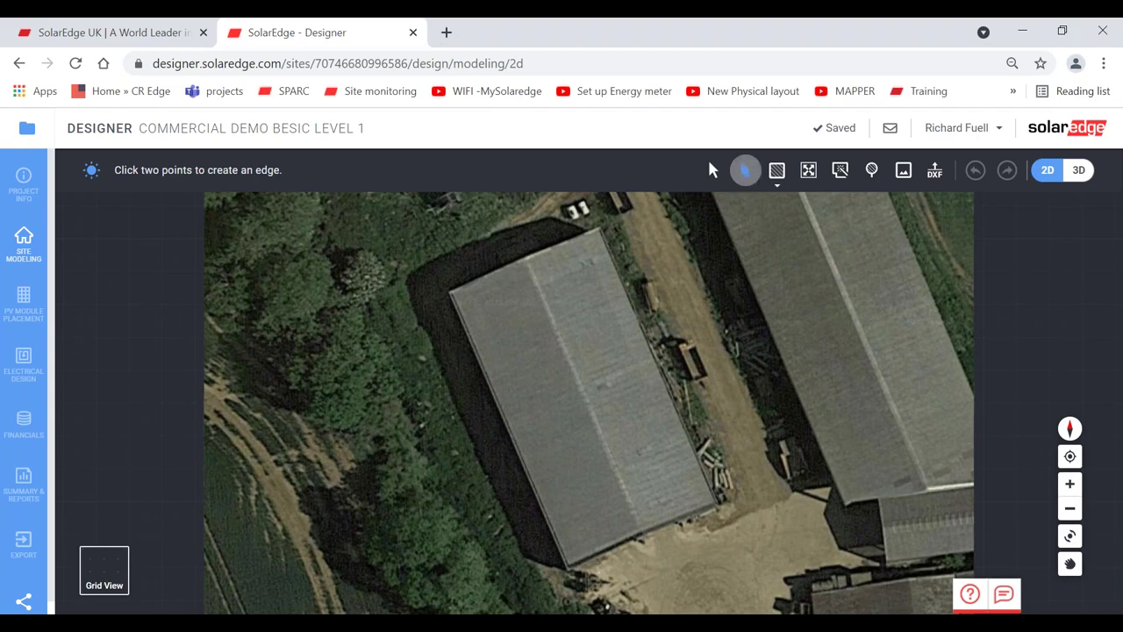
{"action": "left_click", "coordinate": [449, 291]}
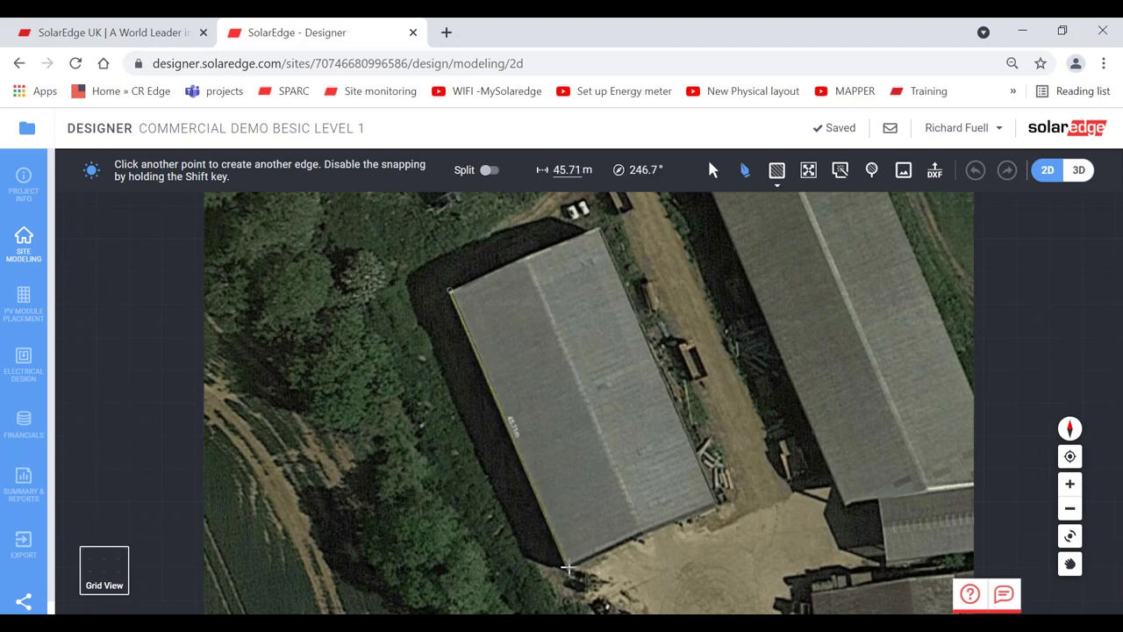
{"action": "left_click", "coordinate": [568, 567]}
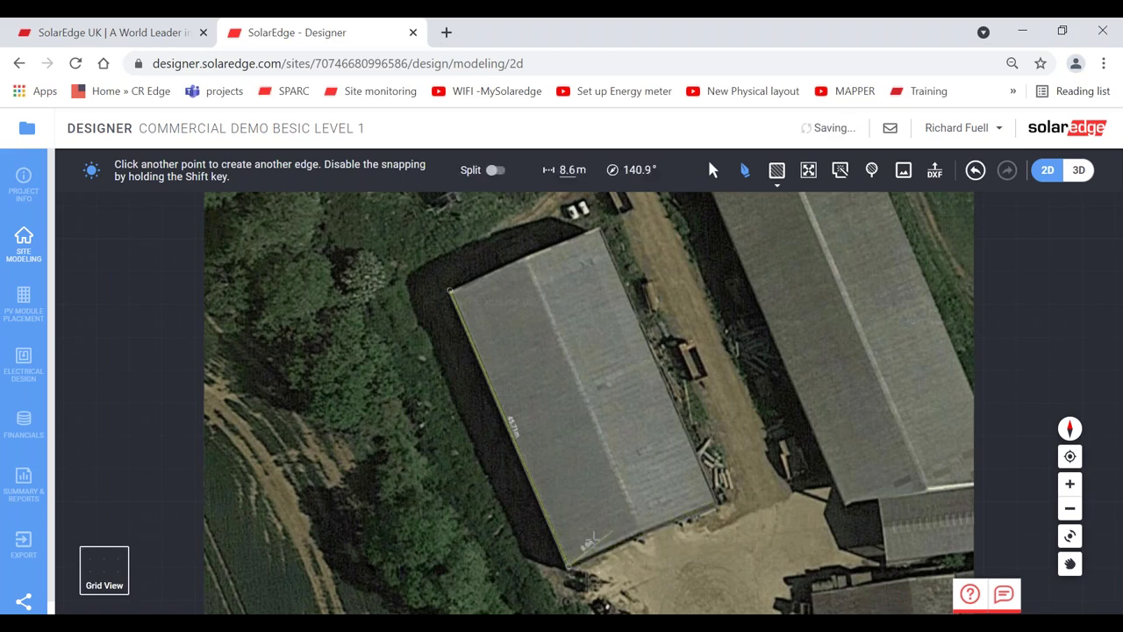
{"action": "left_click", "coordinate": [712, 502]}
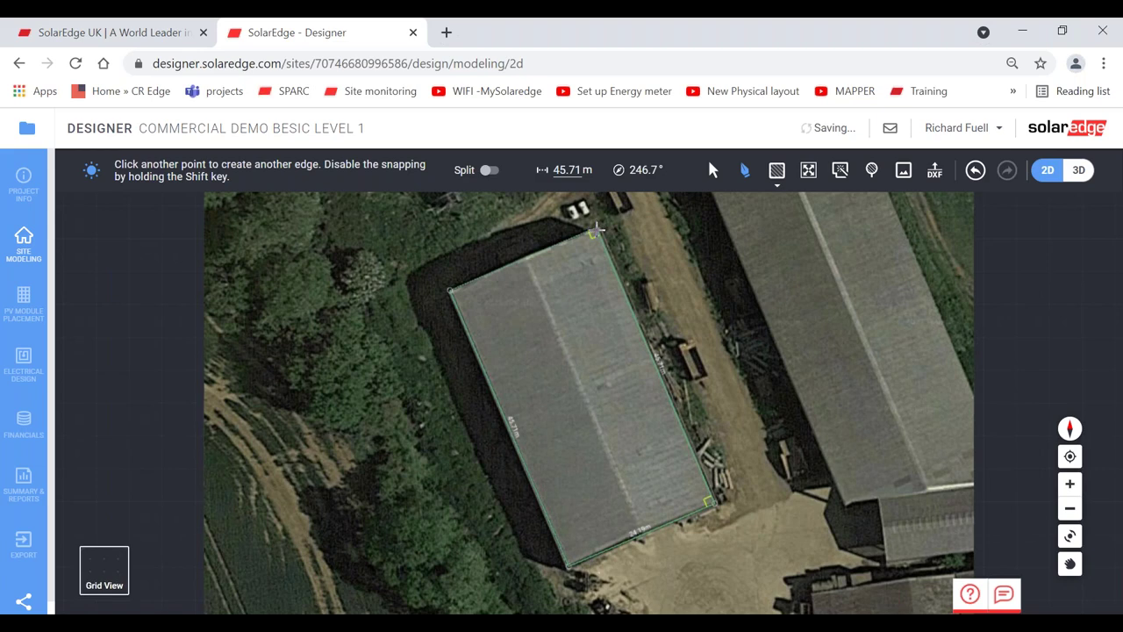
{"action": "left_click", "coordinate": [596, 230]}
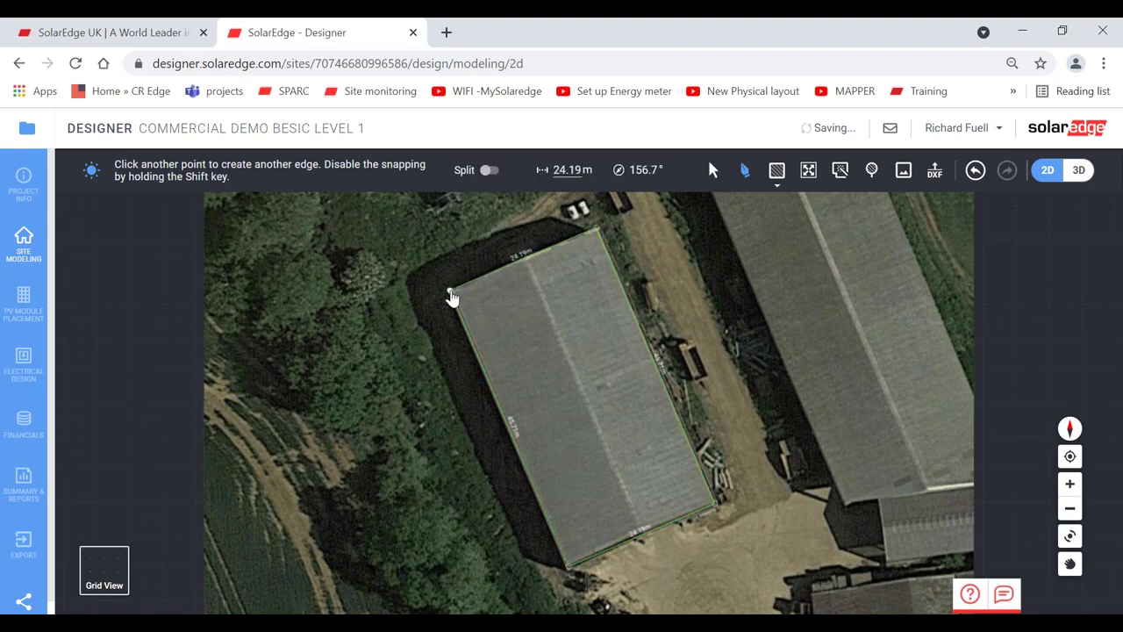
{"action": "left_click", "coordinate": [449, 290]}
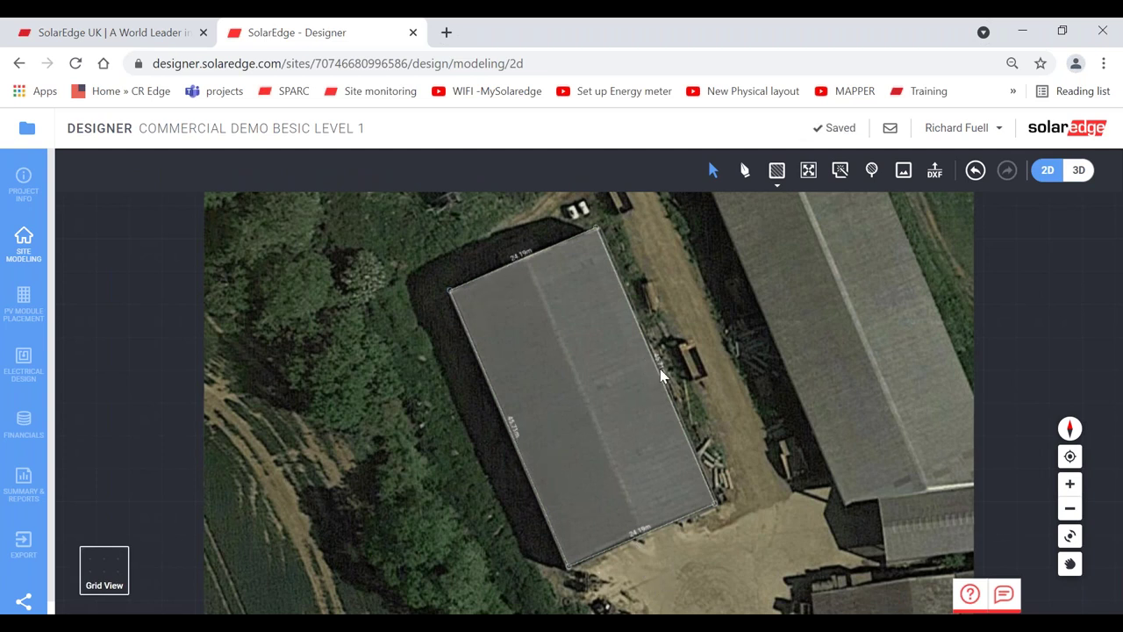
{"action": "left_click", "coordinate": [745, 168]}
{"action": "left_click", "coordinate": [524, 263]}
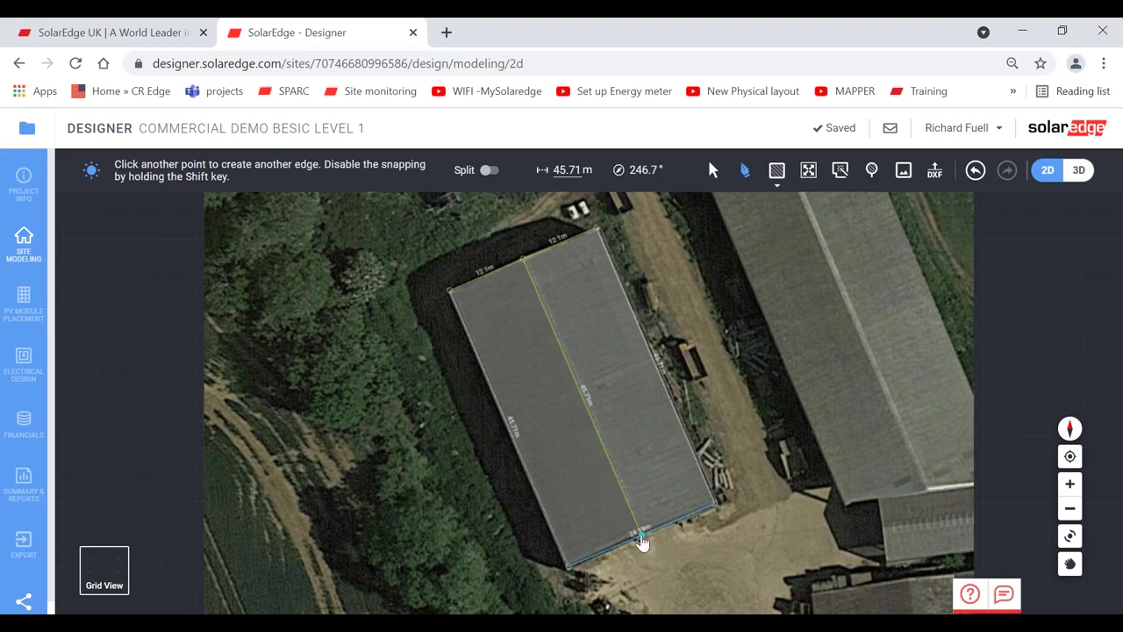
{"action": "left_click", "coordinate": [641, 543]}
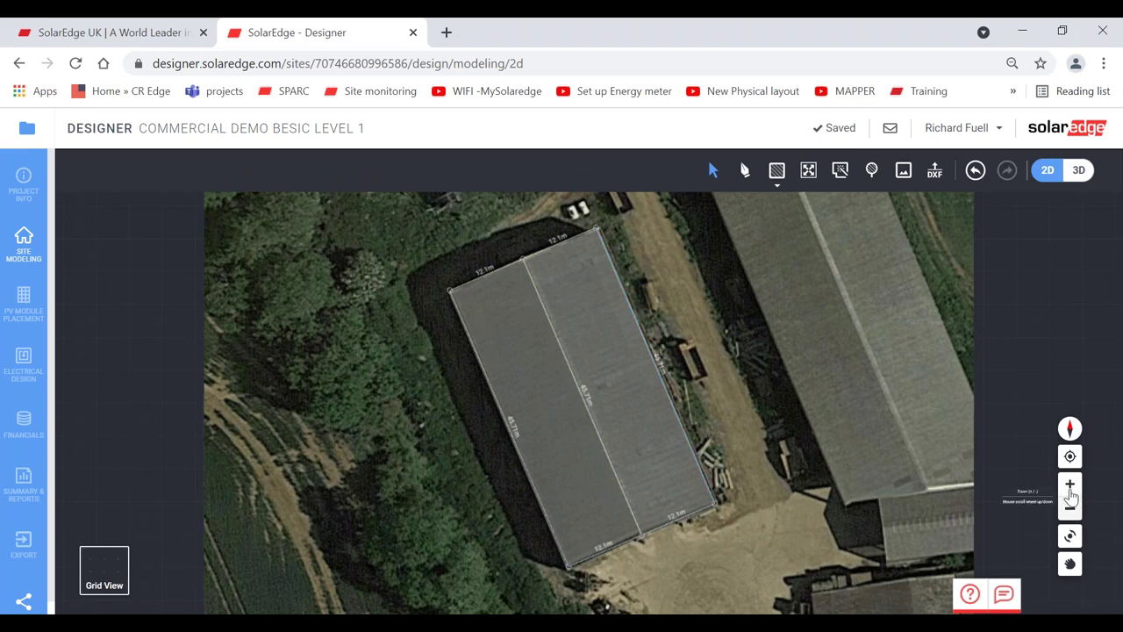
{"action": "left_click", "coordinate": [1071, 492]}
{"action": "left_click", "coordinate": [1071, 492]}
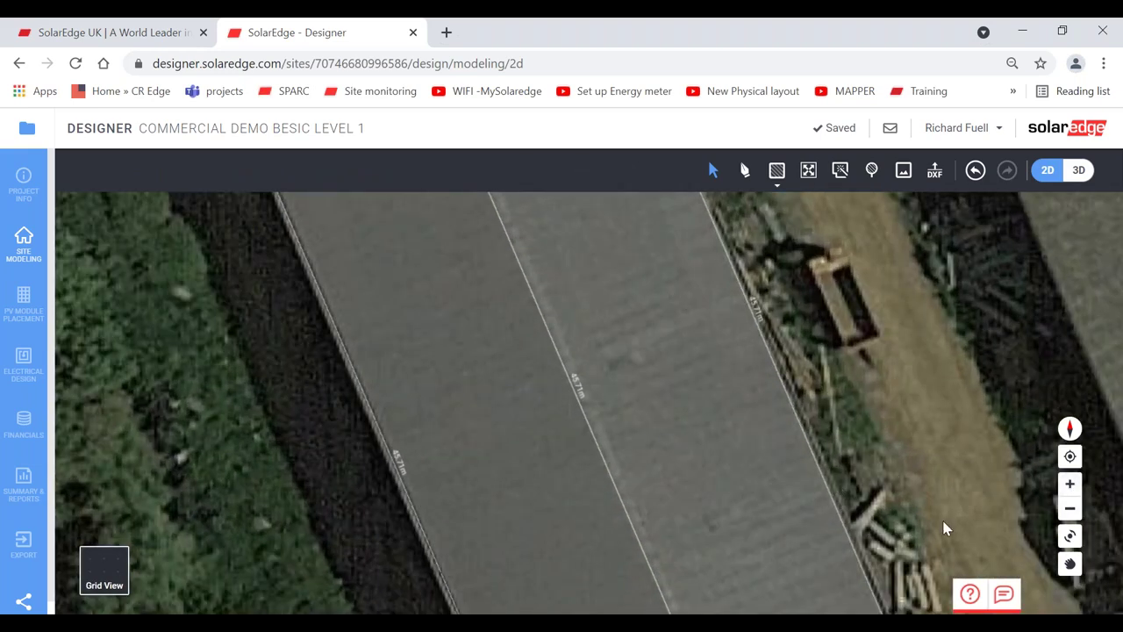
{"action": "left_click", "coordinate": [1070, 564]}
{"action": "left_click_drag", "start_coordinate": [886, 509], "coordinate": [804, 326]}
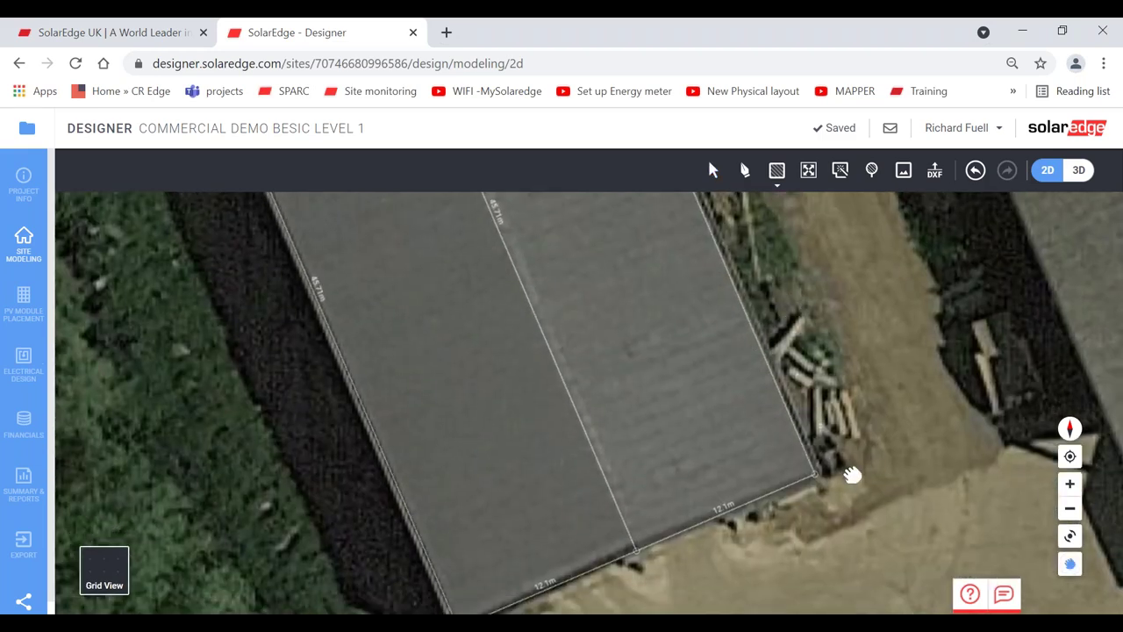
{"action": "left_click_drag", "start_coordinate": [856, 367], "coordinate": [886, 526]}
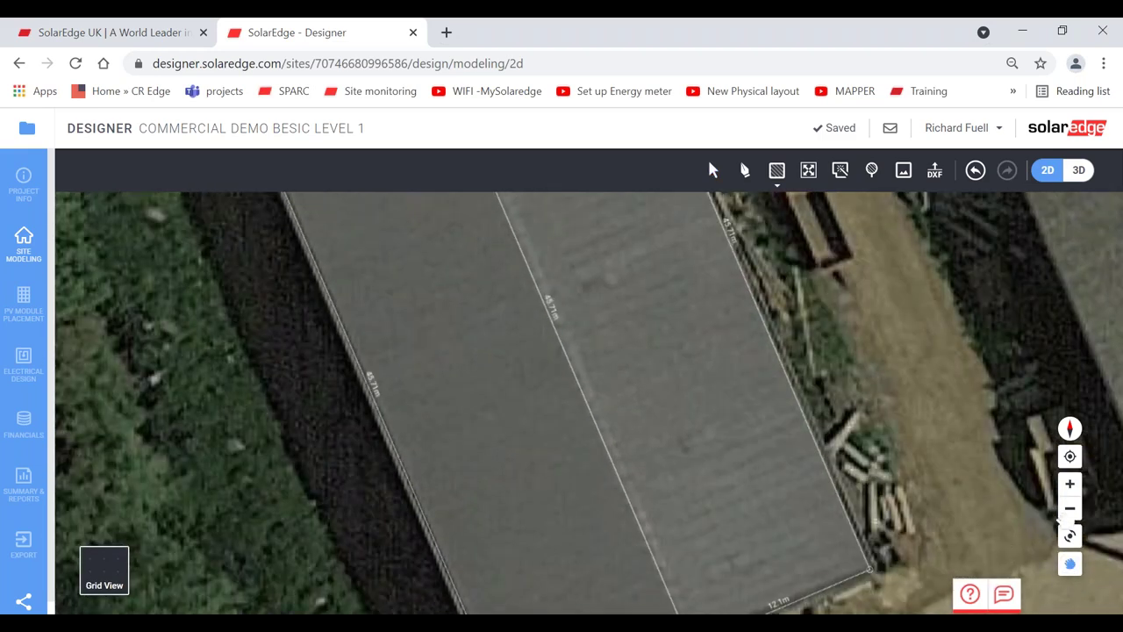
{"action": "left_click", "coordinate": [1070, 509]}
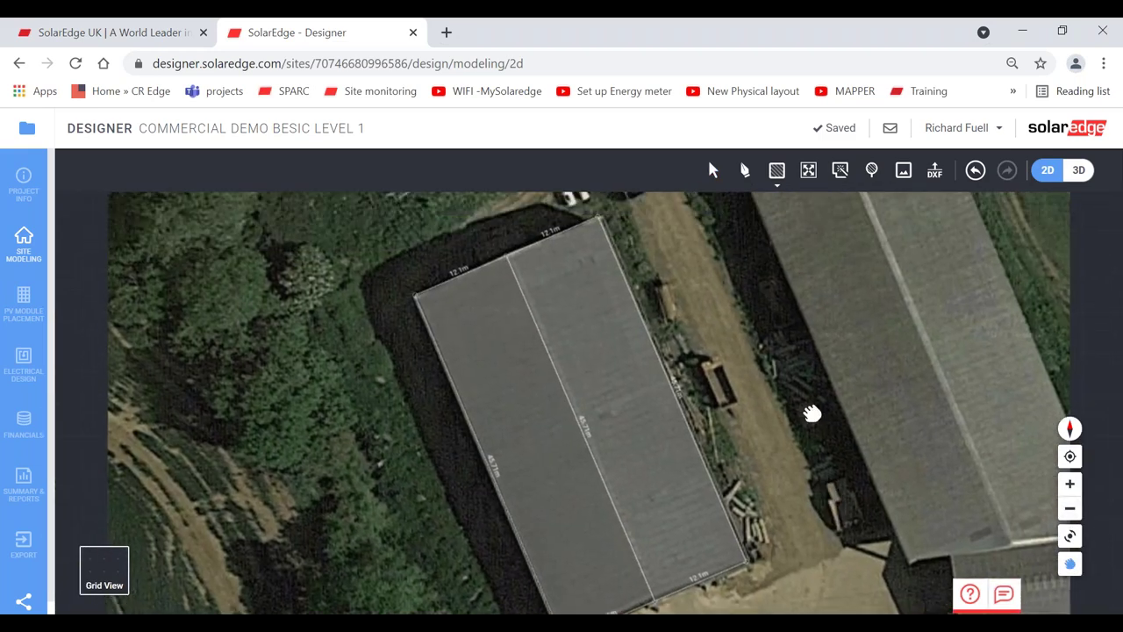
{"action": "left_click", "coordinate": [713, 170]}
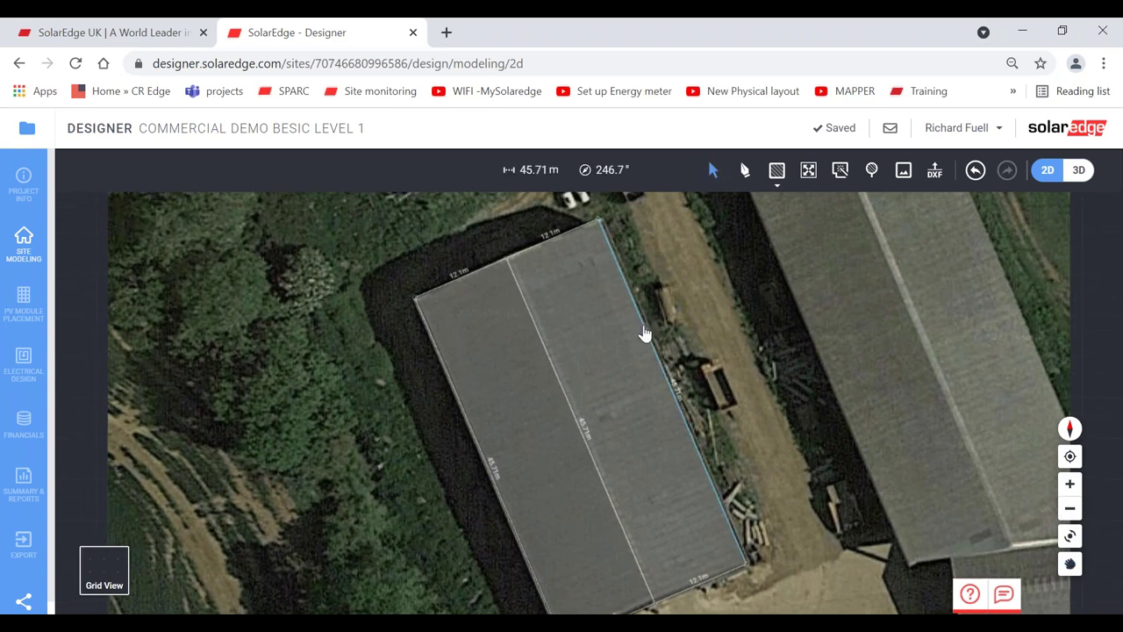
{"action": "left_click_drag", "start_coordinate": [644, 333], "coordinate": [656, 325]}
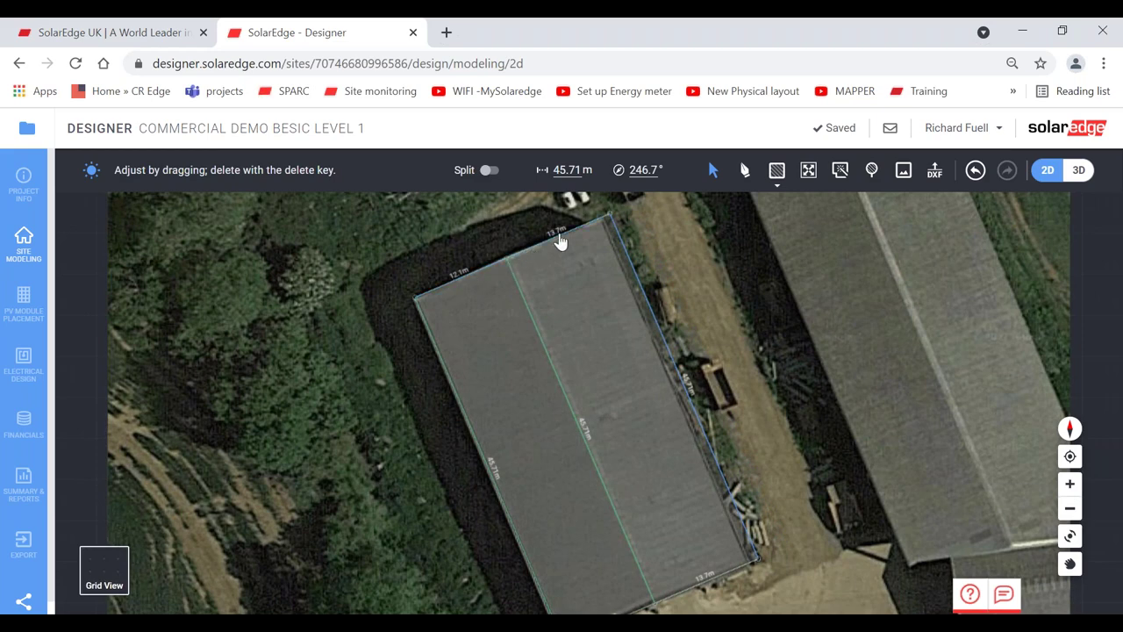
{"action": "left_click", "coordinate": [545, 359]}
{"action": "left_click_drag", "start_coordinate": [553, 346], "coordinate": [552, 348]}
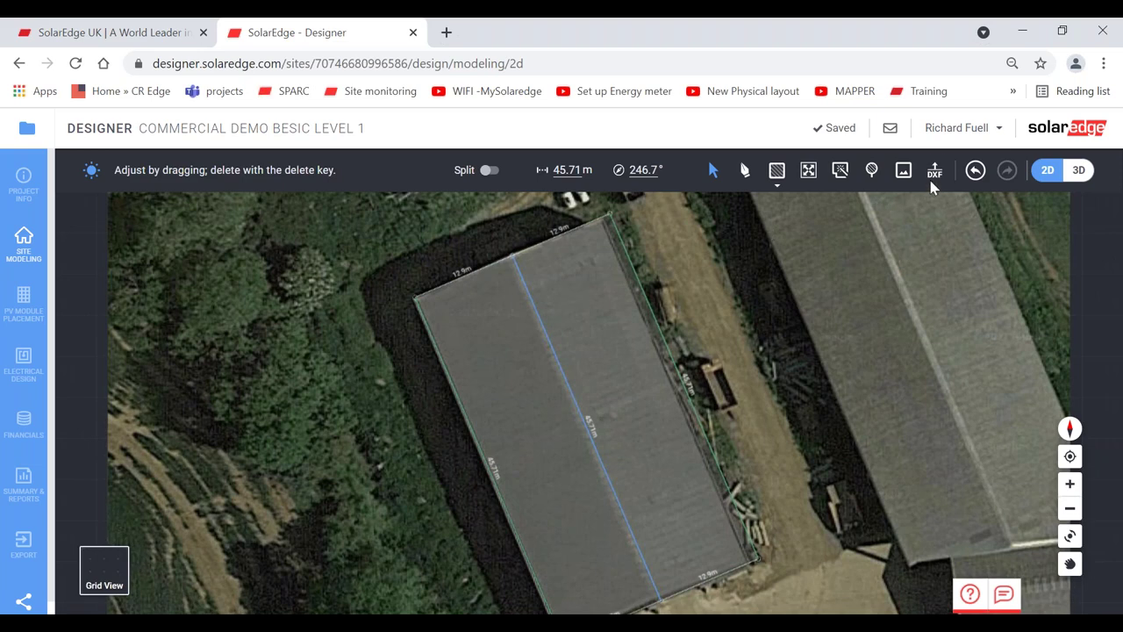
{"action": "left_click", "coordinate": [975, 169]}
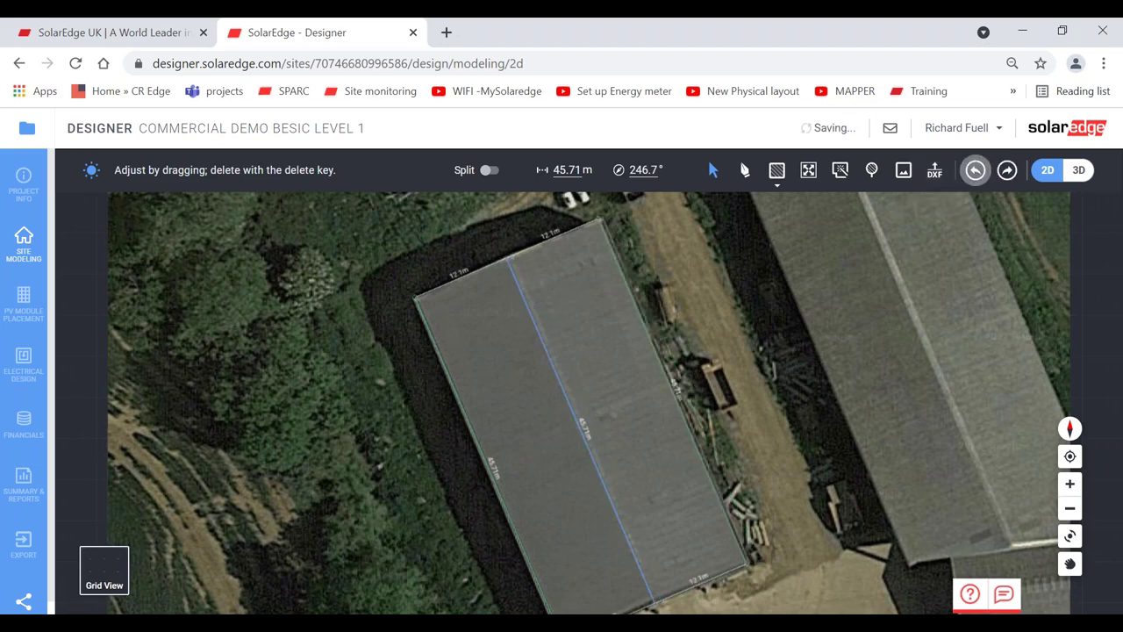
{"action": "left_click", "coordinate": [1070, 563]}
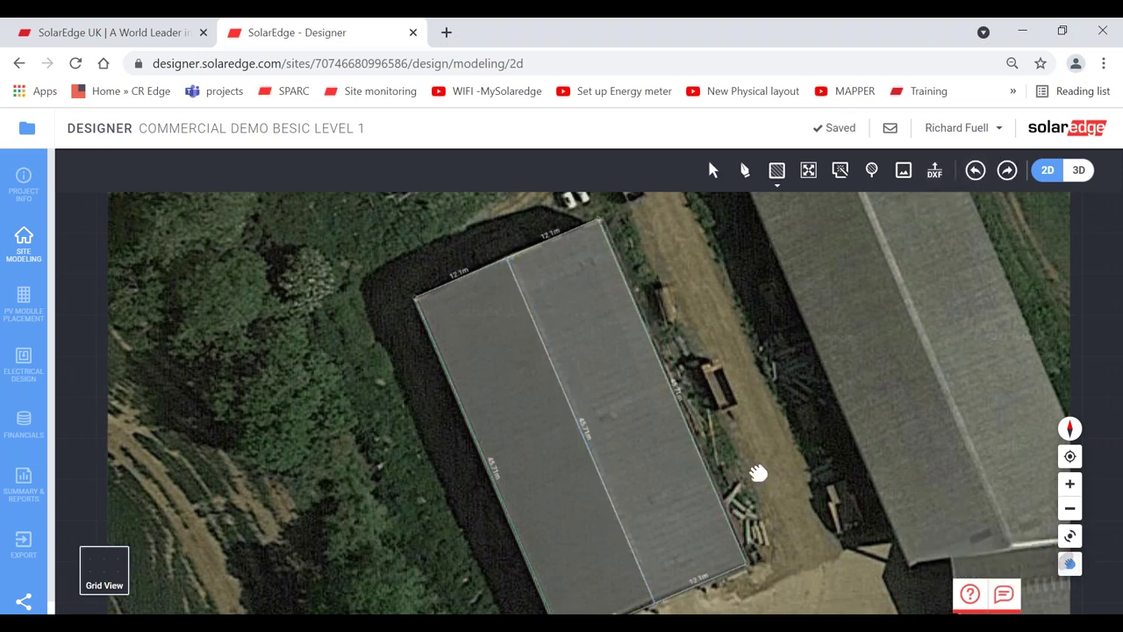
{"action": "left_click_drag", "start_coordinate": [760, 471], "coordinate": [746, 454]}
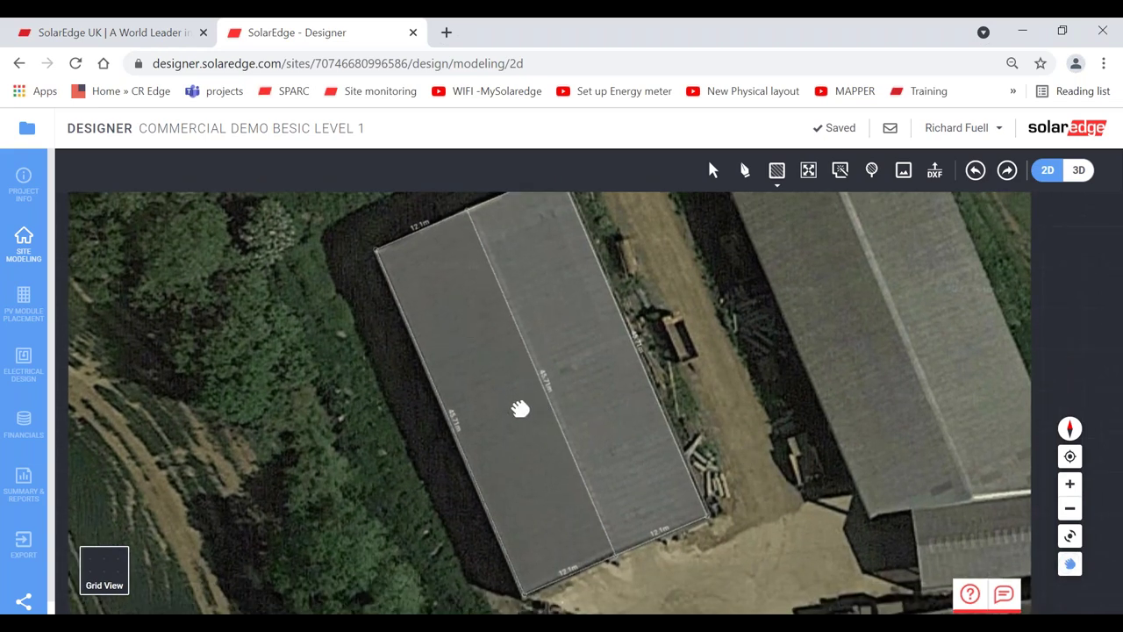
{"action": "left_click", "coordinate": [712, 170]}
- Select the left roof facet for module placement and align modules to its lower edge
{"action": "left_click", "coordinate": [24, 302]}
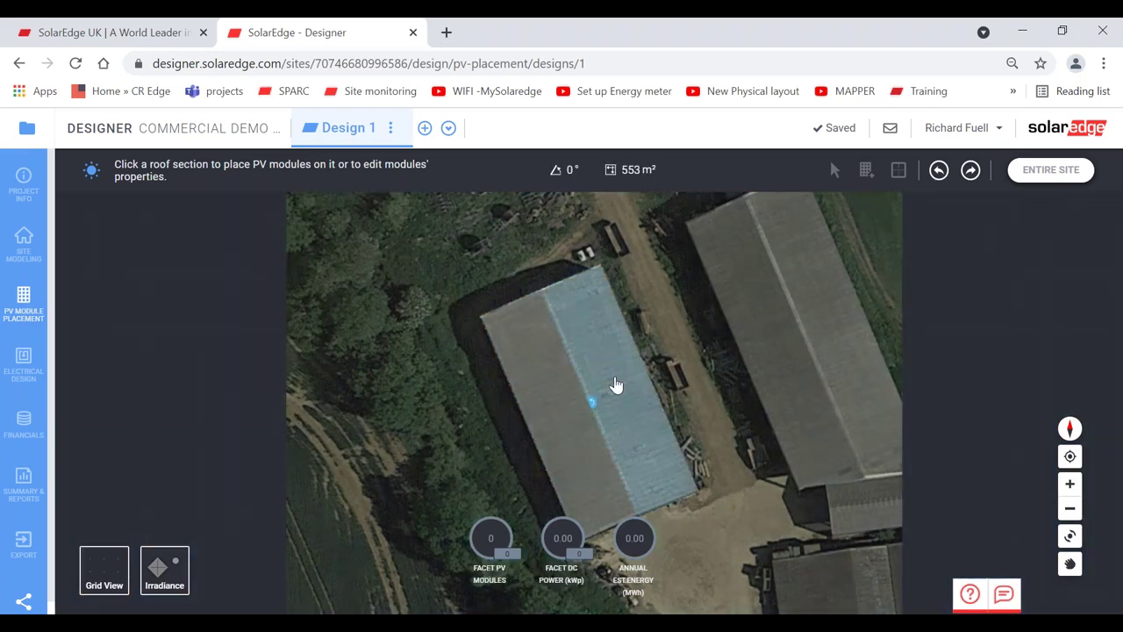
{"action": "left_click", "coordinate": [552, 404]}
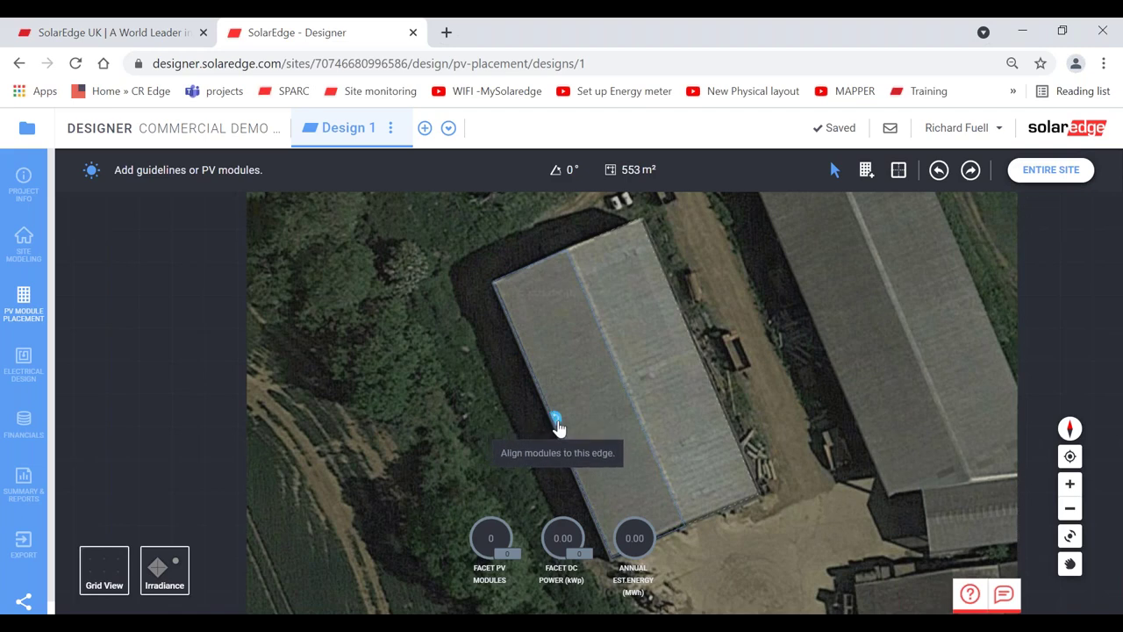
{"action": "left_click", "coordinate": [557, 423]}
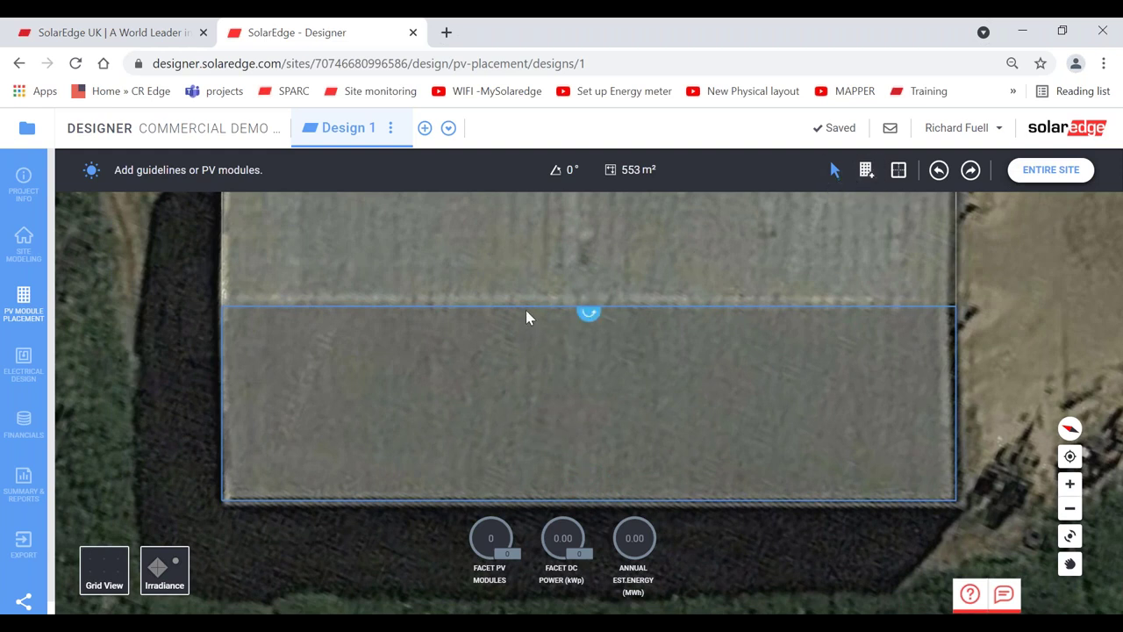
- Add setback guidelines about 1–1.1 m inside the facet's top, left, bottom and right edges
{"action": "left_click_drag", "start_coordinate": [524, 313], "coordinate": [524, 330]}
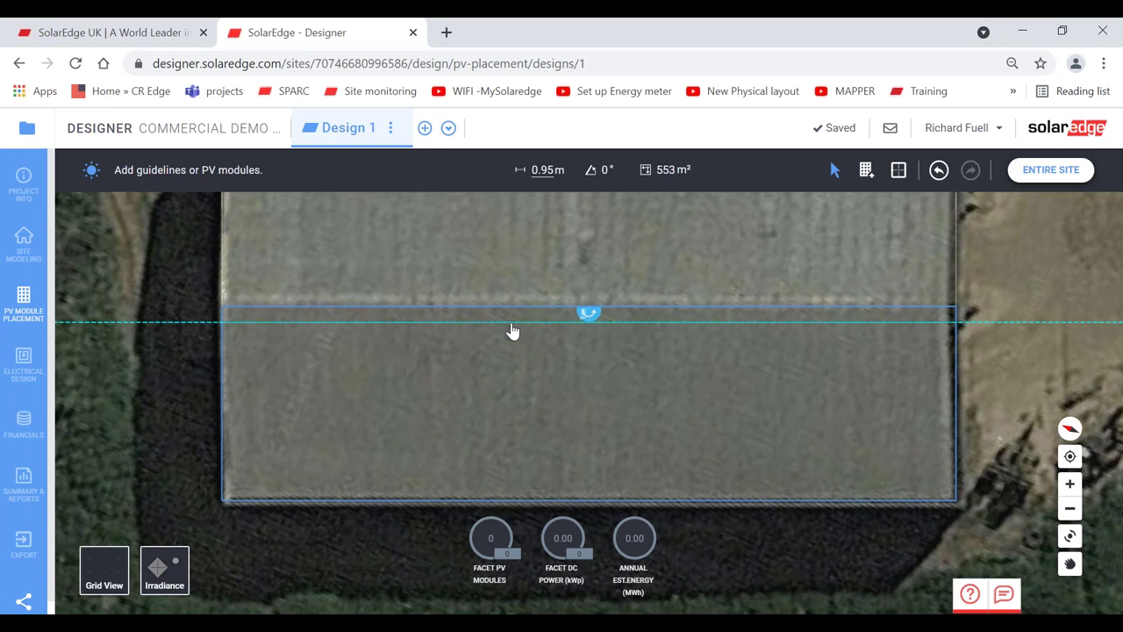
{"action": "left_click_drag", "start_coordinate": [513, 331], "coordinate": [515, 332]}
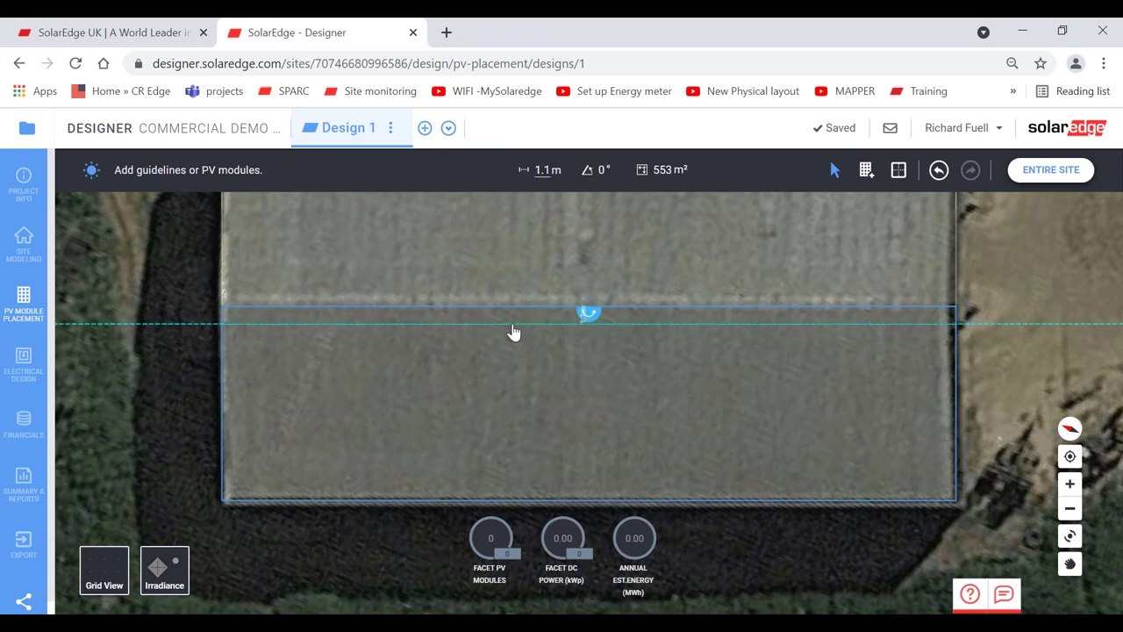
{"action": "left_click", "coordinate": [226, 374]}
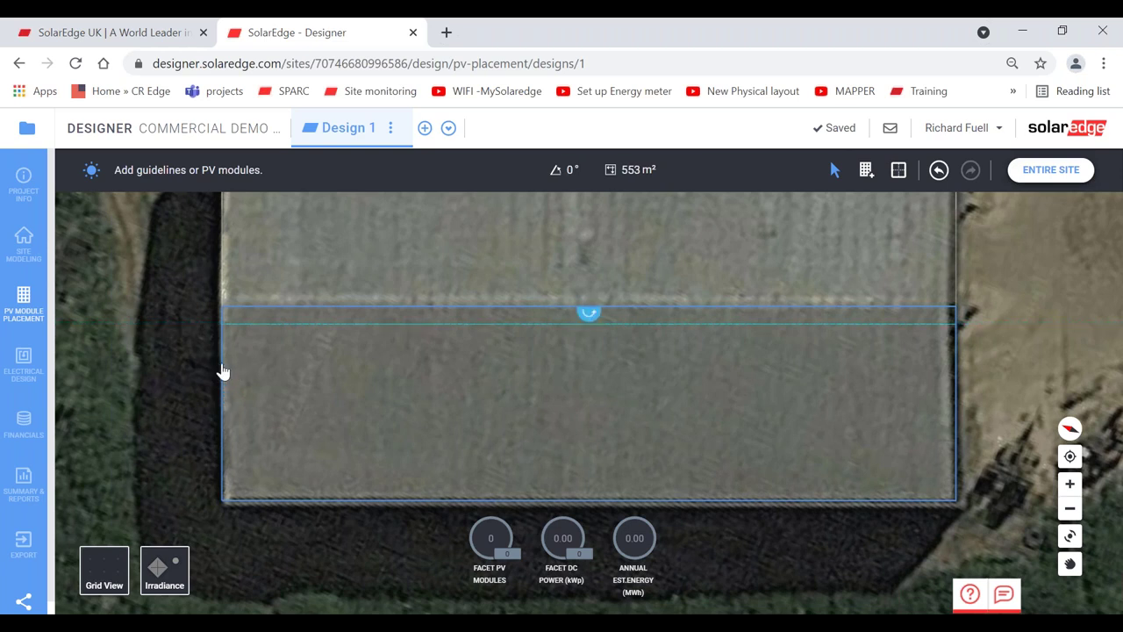
{"action": "left_click_drag", "start_coordinate": [221, 372], "coordinate": [248, 371]}
{"action": "left_click_drag", "start_coordinate": [325, 508], "coordinate": [327, 490]}
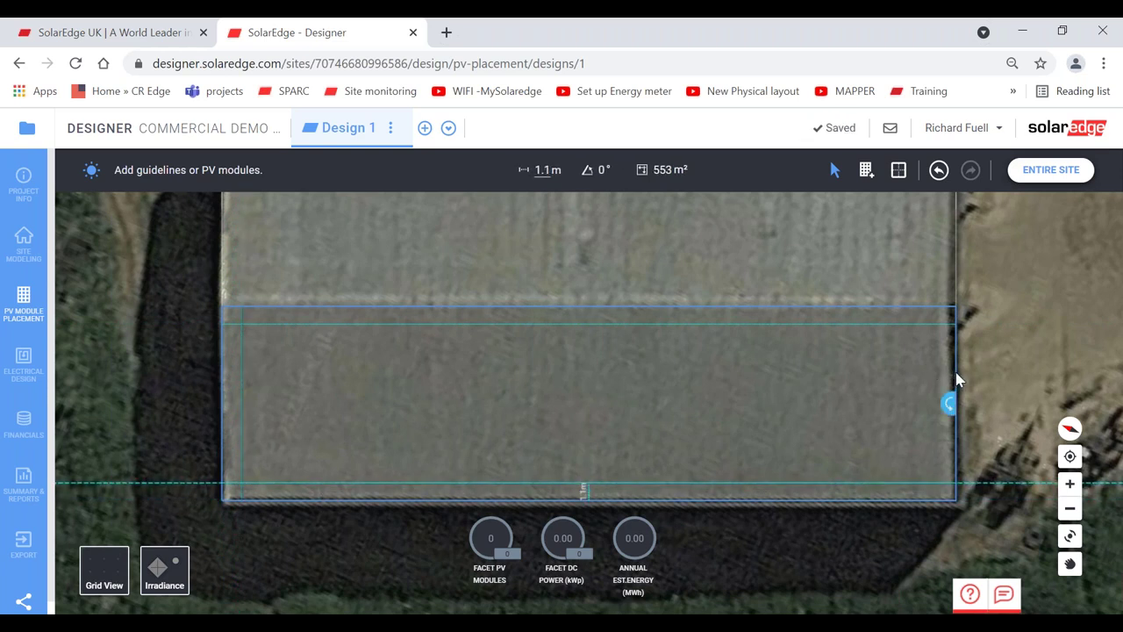
{"action": "left_click_drag", "start_coordinate": [957, 378], "coordinate": [941, 378]}
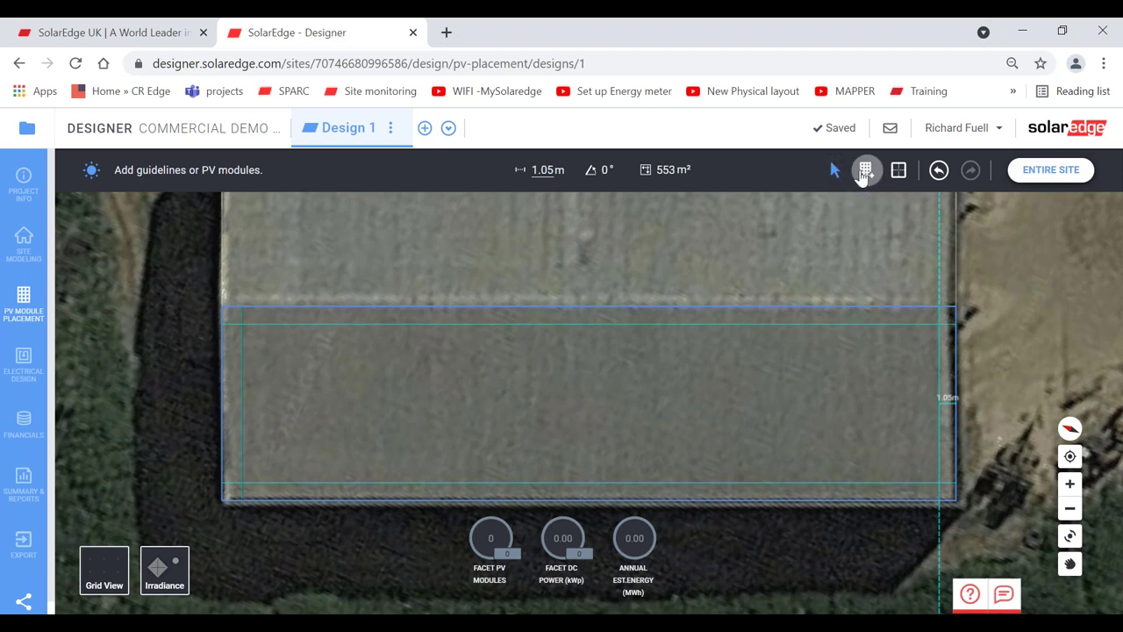
{"action": "left_click", "coordinate": [864, 171]}
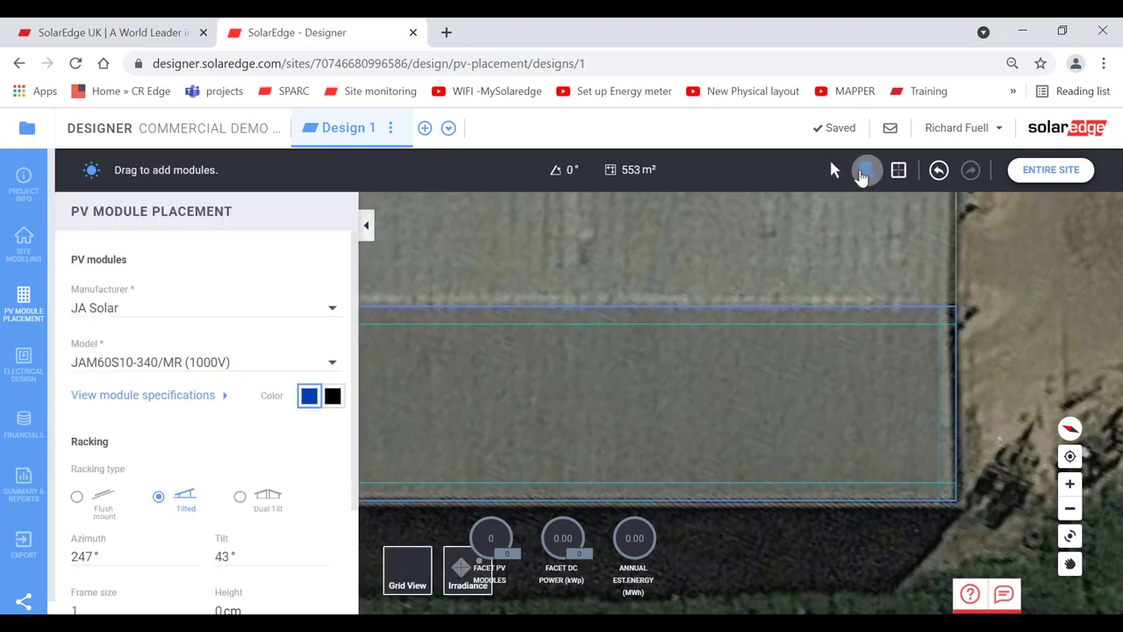
- Choose black Trina Solar Energy TSM-390DE09.08 (Vertex S) modules
{"action": "left_click", "coordinate": [177, 304]}
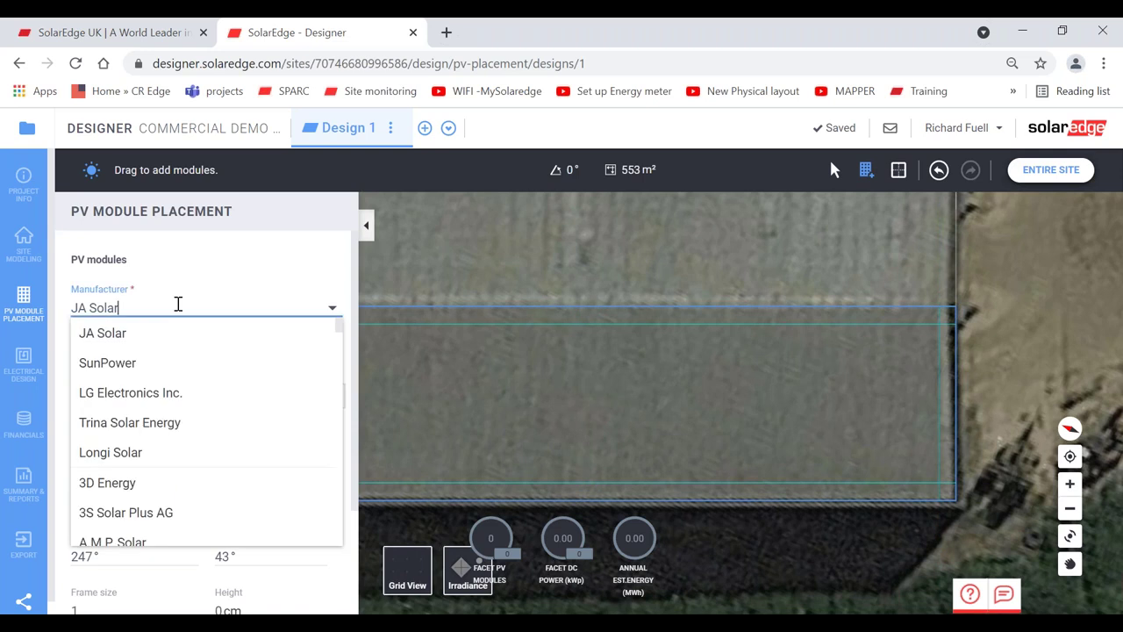
{"action": "left_click", "coordinate": [156, 426]}
{"action": "left_click", "coordinate": [139, 356]}
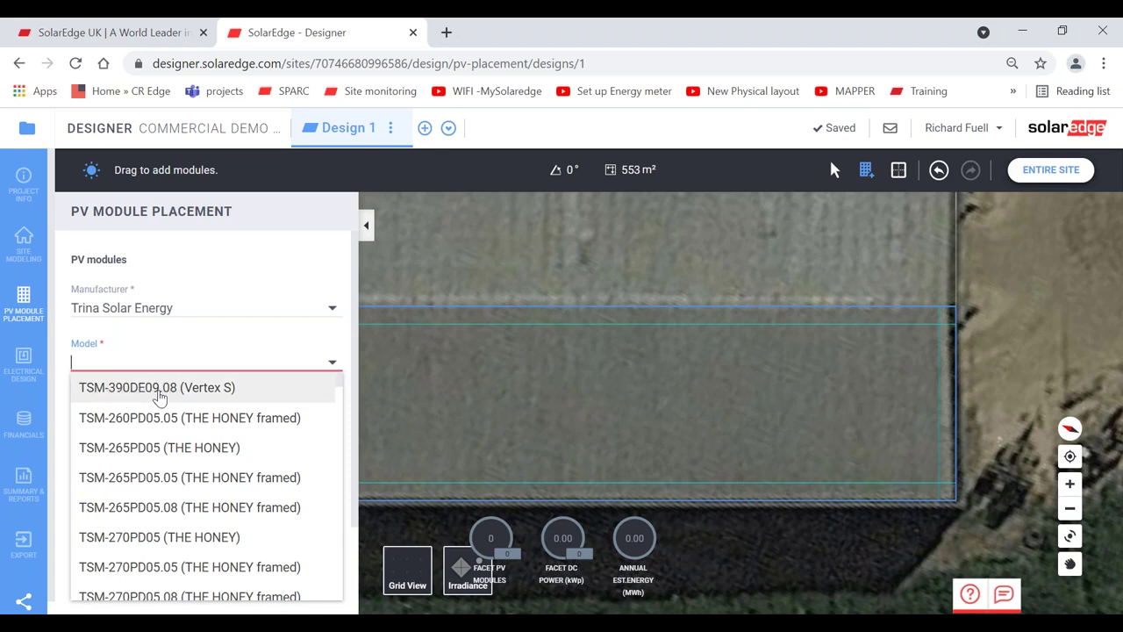
{"action": "left_click", "coordinate": [159, 389]}
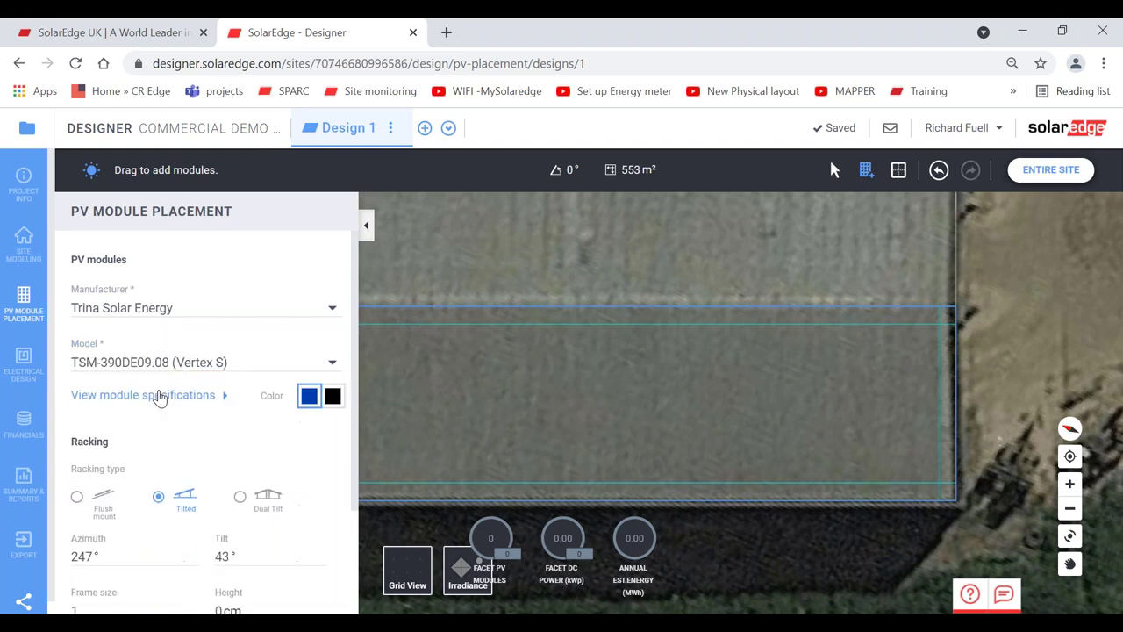
{"action": "left_click", "coordinate": [331, 396]}
- Switch module mounting to portrait orientation and edit the row spacing value
{"action": "scroll", "coordinate": [356, 438], "scroll_direction": "down", "scroll_amount": 1}
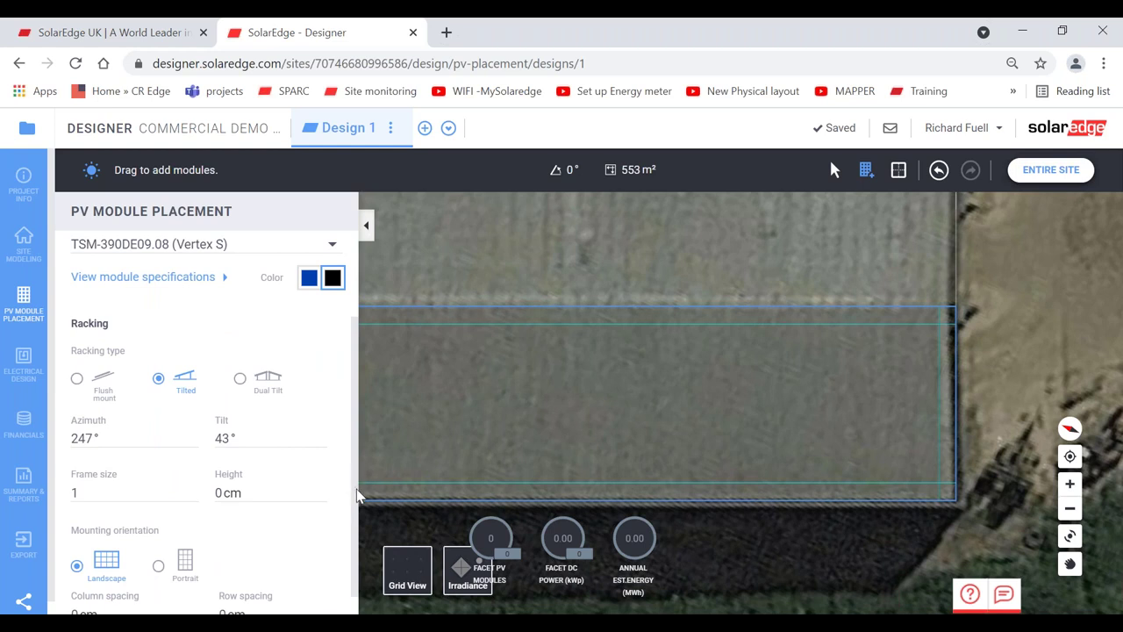
{"action": "scroll", "coordinate": [357, 492], "scroll_direction": "down", "scroll_amount": 1}
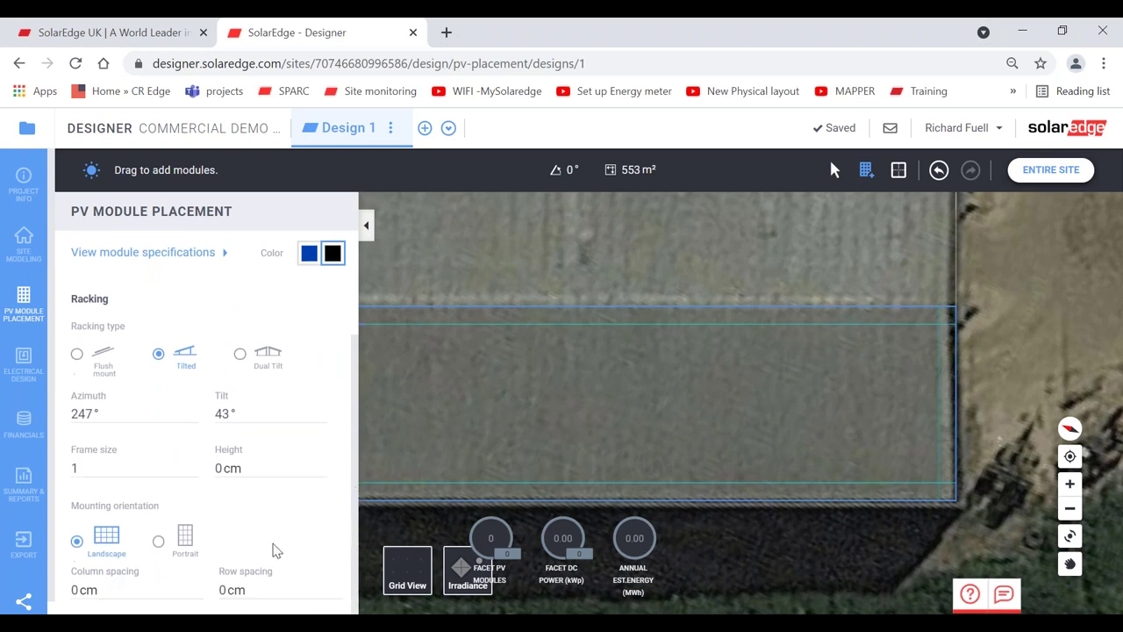
{"action": "left_click", "coordinate": [159, 545]}
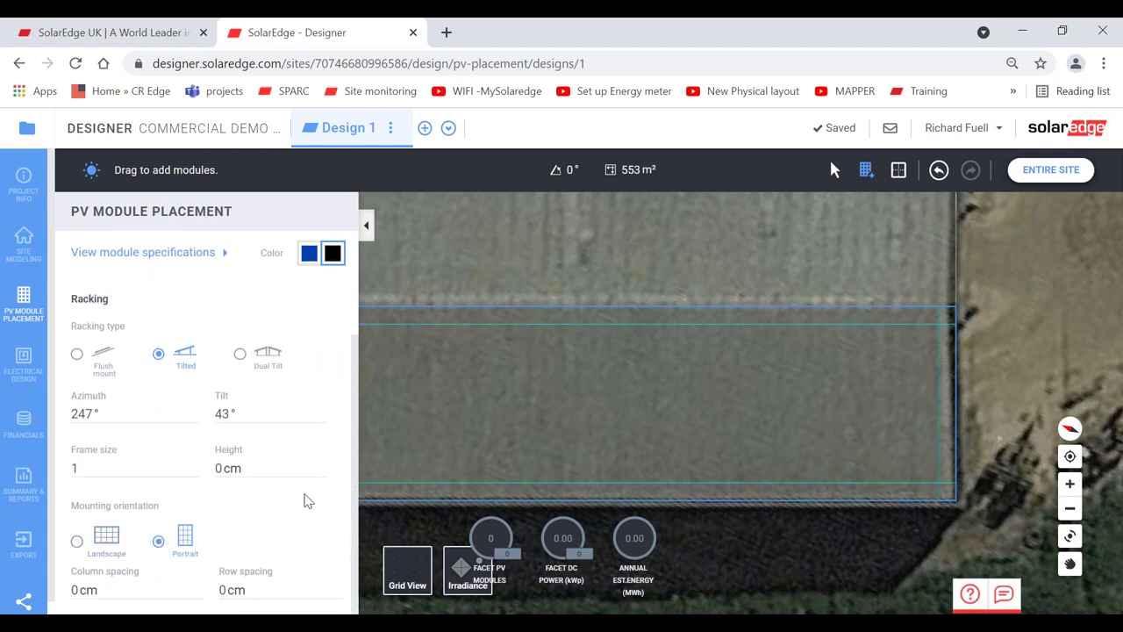
{"action": "left_click", "coordinate": [223, 588]}
{"action": "key", "text": "BackSpace"}
{"action": "type", "text": "1"}
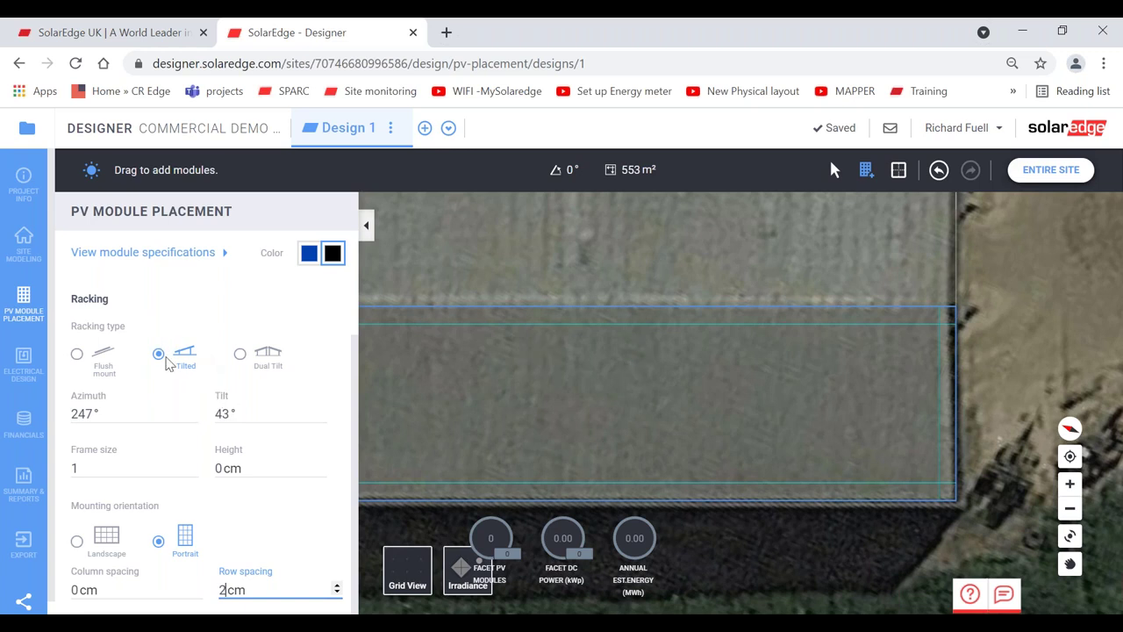
{"action": "left_click", "coordinate": [25, 241]}
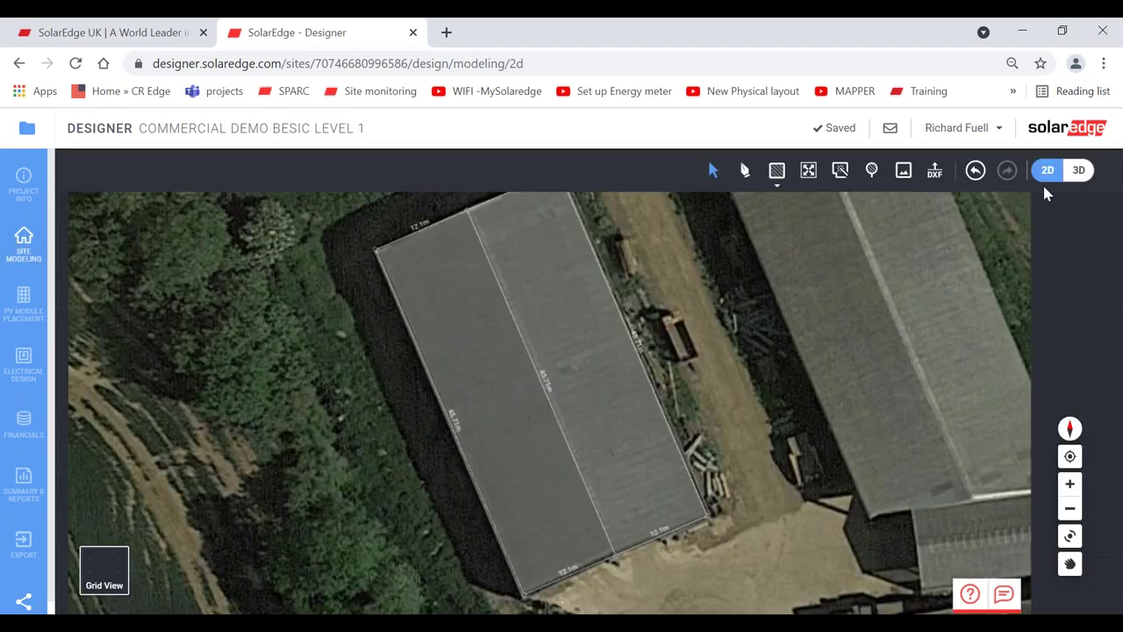
- Show the barn in 3D and raise its roof ridge into a 12° pitched roof
{"action": "left_click", "coordinate": [1078, 170]}
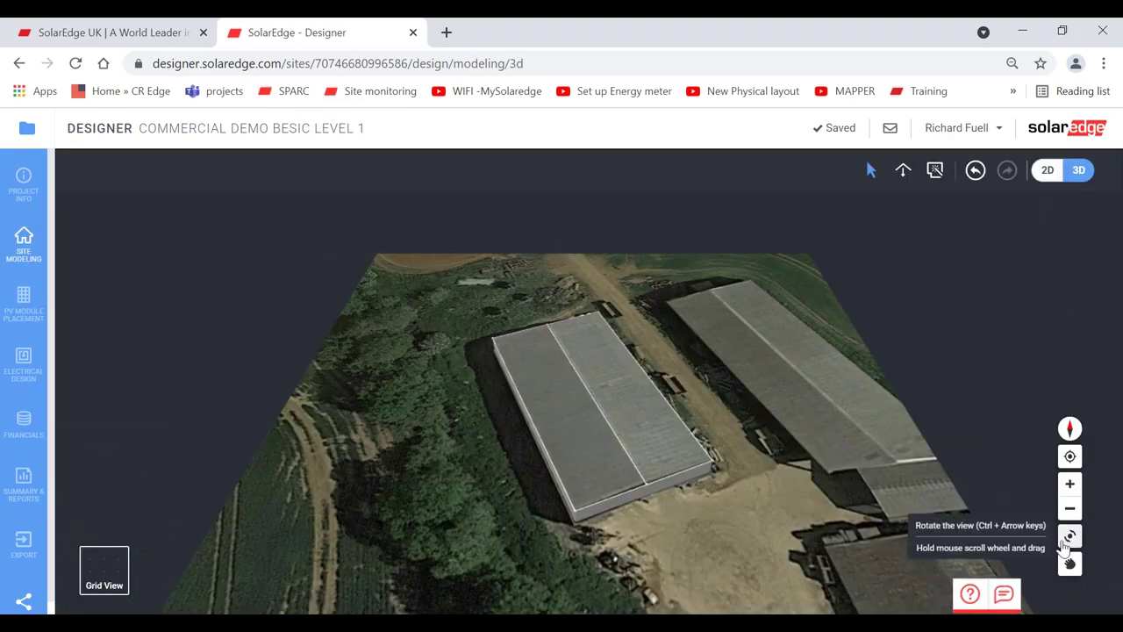
{"action": "left_click", "coordinate": [1069, 537]}
{"action": "left_click_drag", "start_coordinate": [754, 494], "coordinate": [739, 475]}
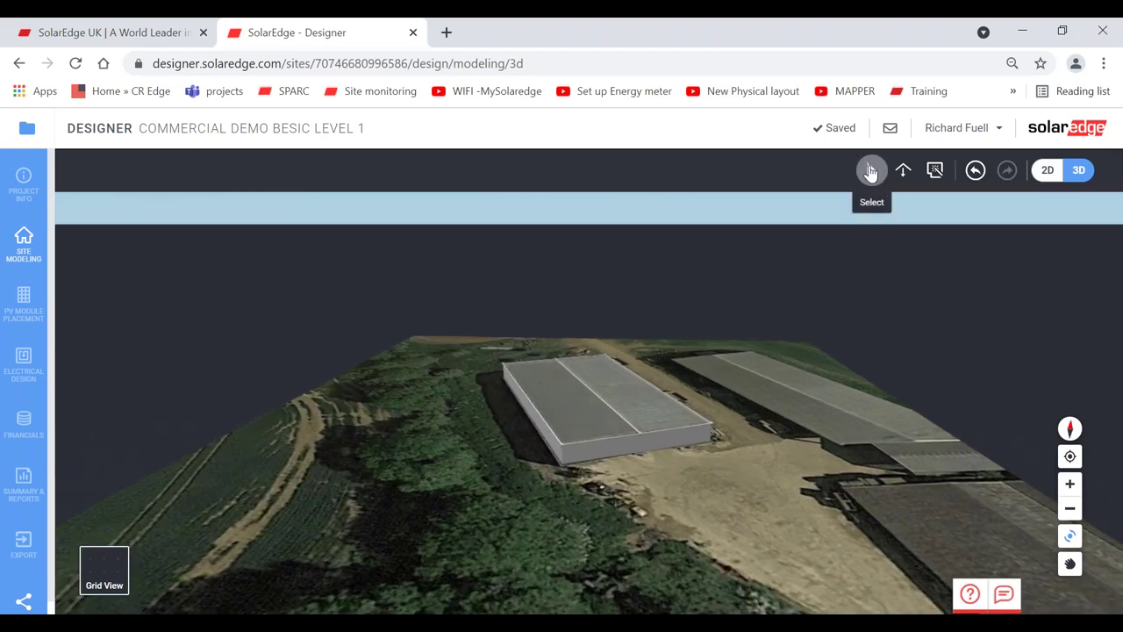
{"action": "left_click", "coordinate": [872, 171]}
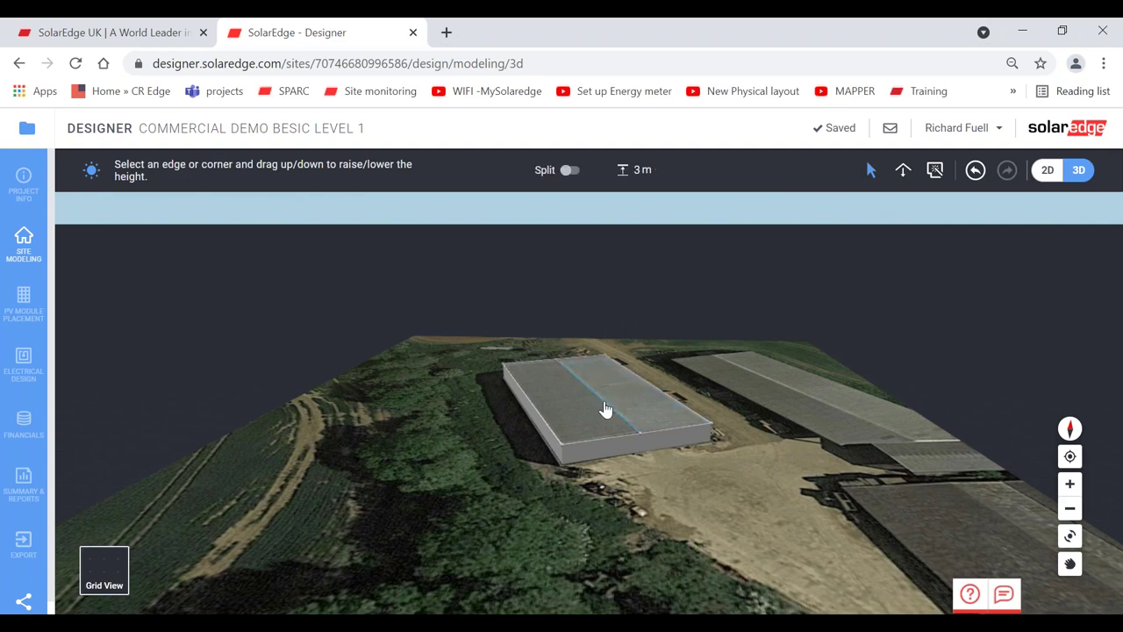
{"action": "left_click_drag", "start_coordinate": [605, 409], "coordinate": [605, 396]}
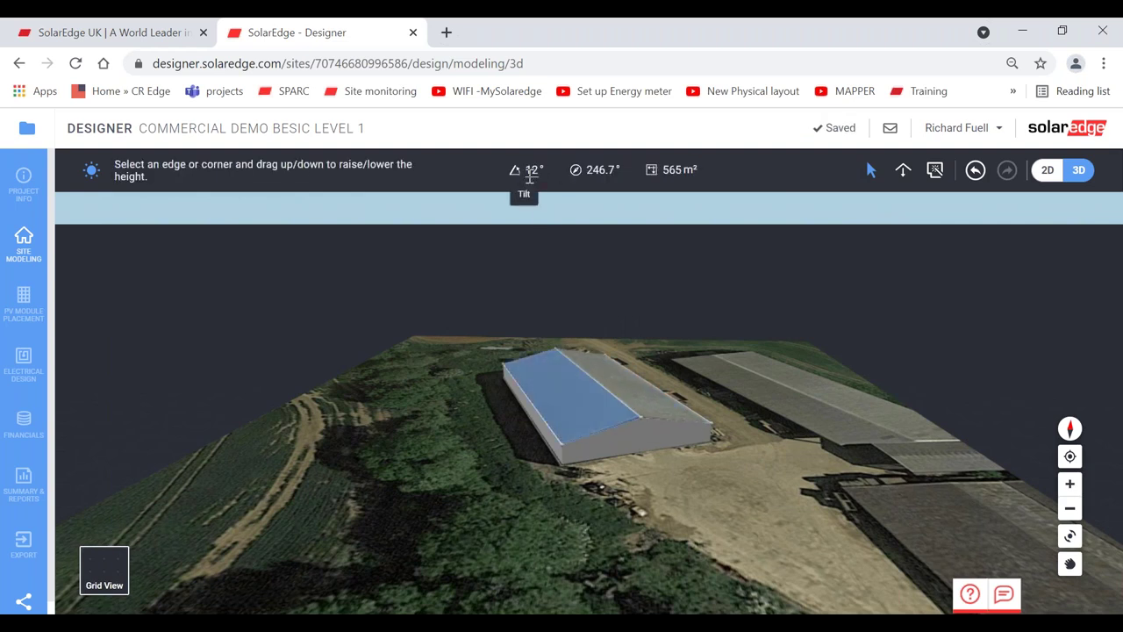
- Start adding Trina TSM-390DE09.08 portrait modules to the 247° facet with 2 cm row spacing
{"action": "left_click", "coordinate": [27, 307]}
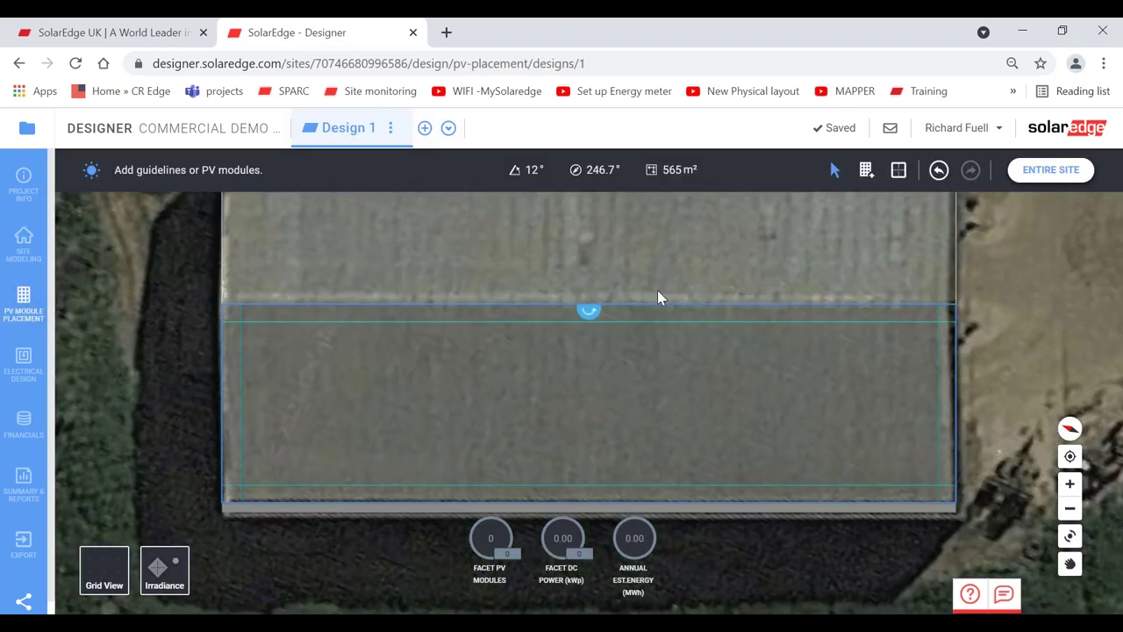
{"action": "left_click", "coordinate": [866, 169]}
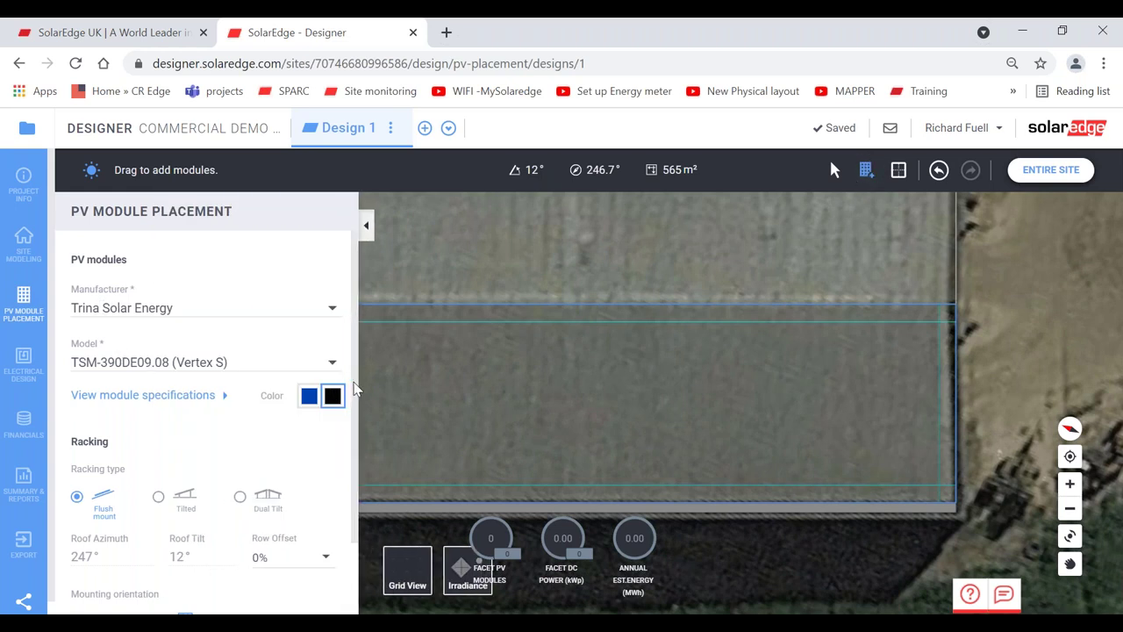
{"action": "scroll", "coordinate": [354, 413], "scroll_direction": "down", "scroll_amount": 1}
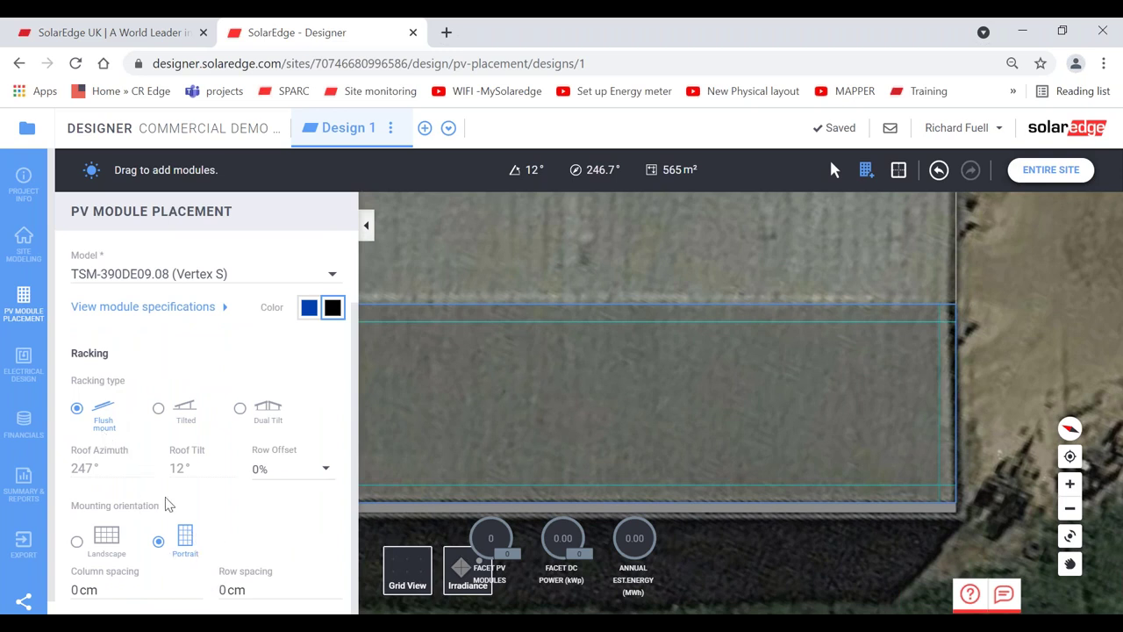
{"action": "left_click", "coordinate": [229, 590]}
{"action": "key", "text": "BackSpace"}
{"action": "type", "text": "2"}
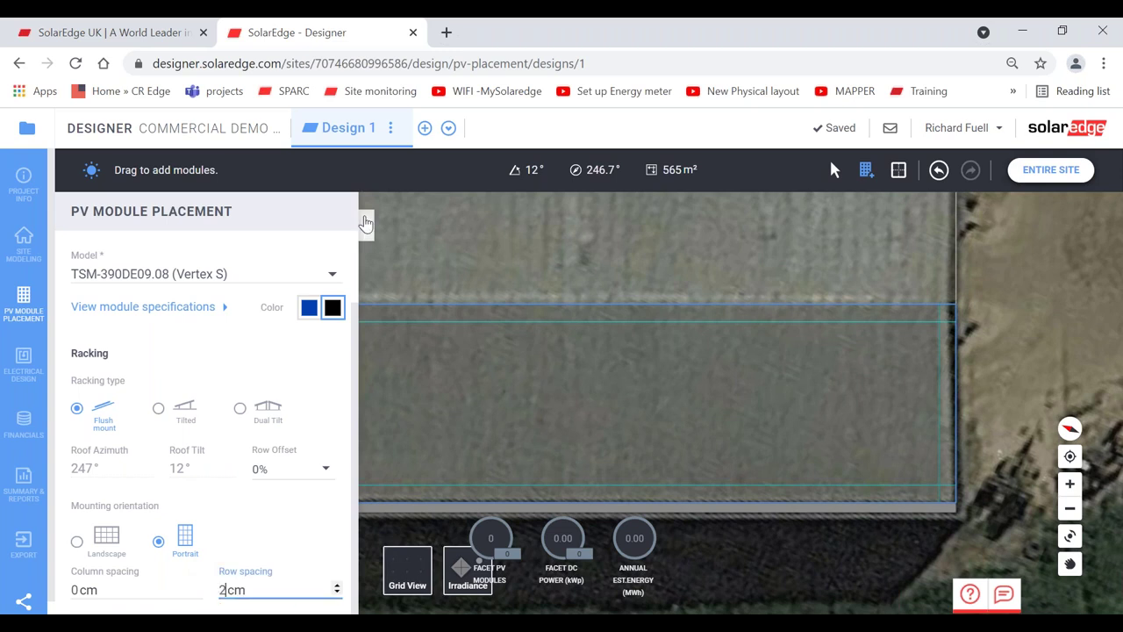
{"action": "left_click", "coordinate": [365, 225]}
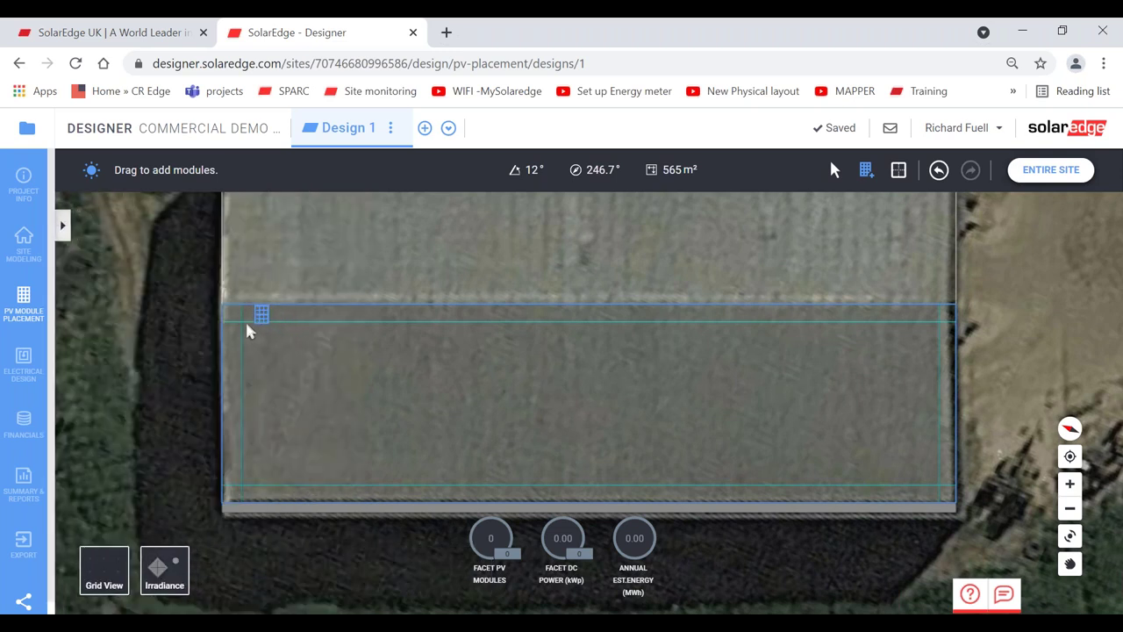
- Lay out a module array on the facet and trim it to 5 rows by 39 columns (195 modules)
{"action": "left_click_drag", "start_coordinate": [247, 331], "coordinate": [948, 501]}
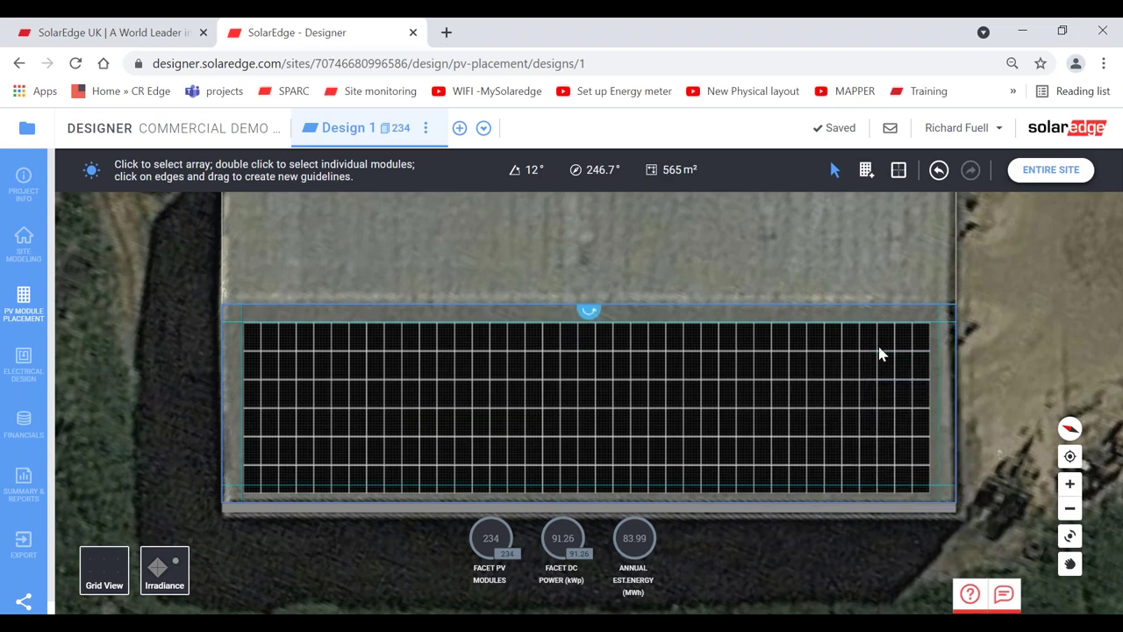
{"action": "left_click", "coordinate": [789, 430]}
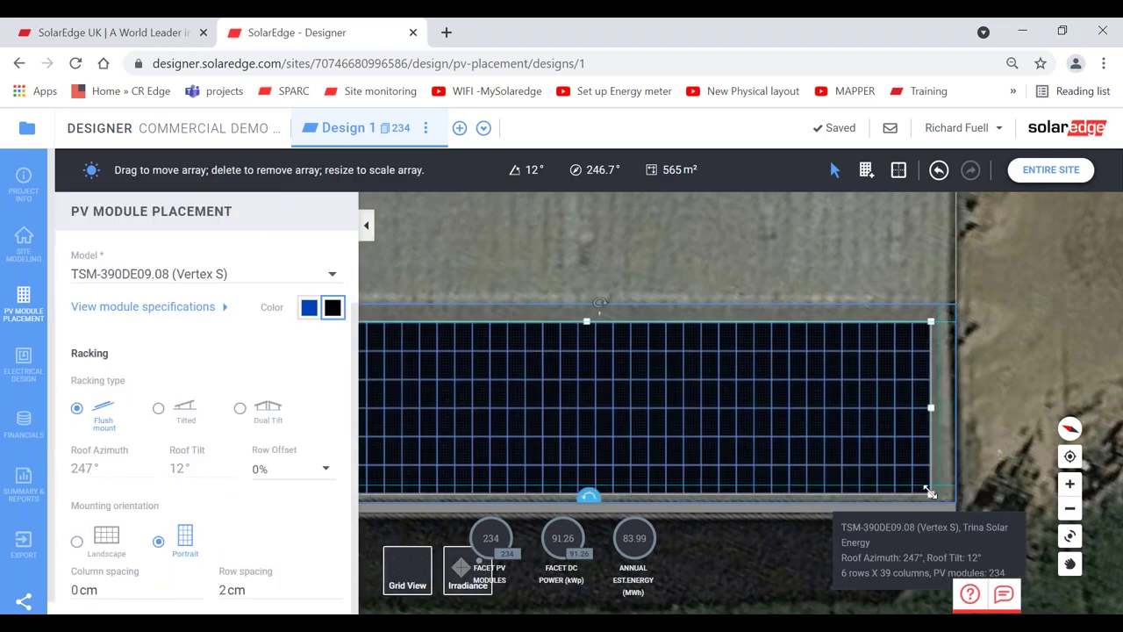
{"action": "left_click_drag", "start_coordinate": [930, 494], "coordinate": [931, 486]}
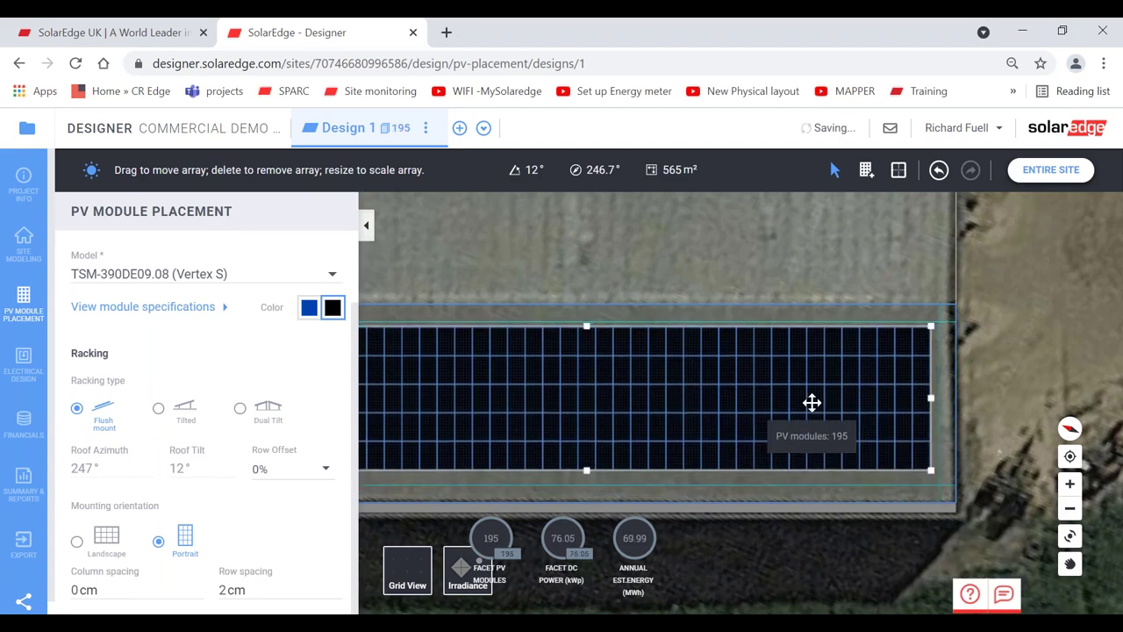
{"action": "left_click", "coordinate": [973, 359]}
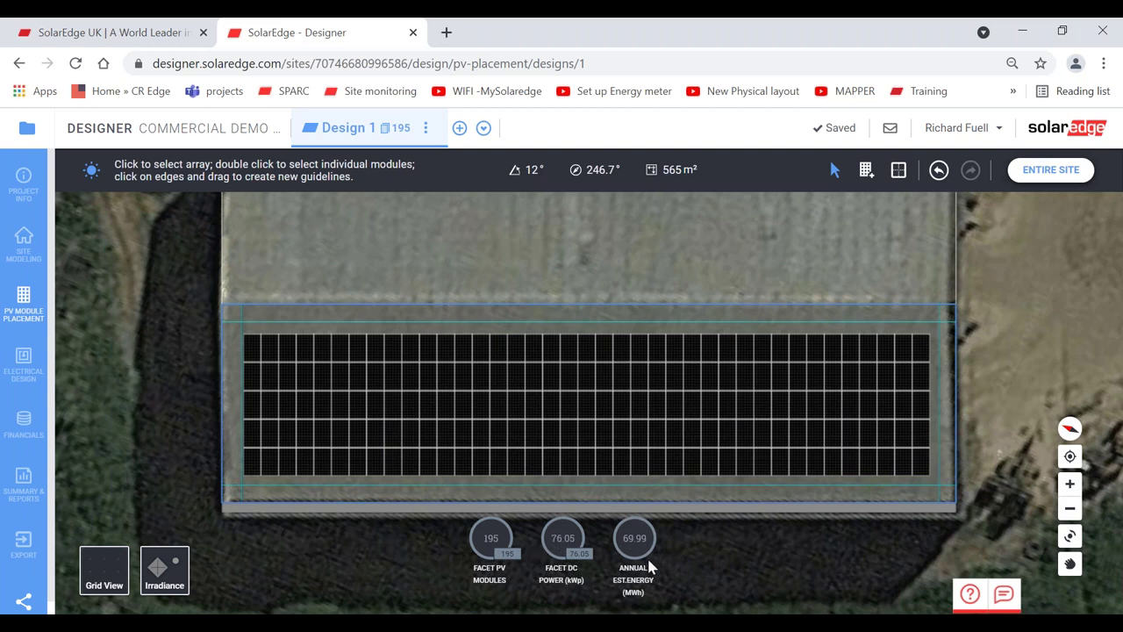
- Show the irradiance overlay on the whole site and delete the 195-module array
{"action": "left_click", "coordinate": [1042, 173]}
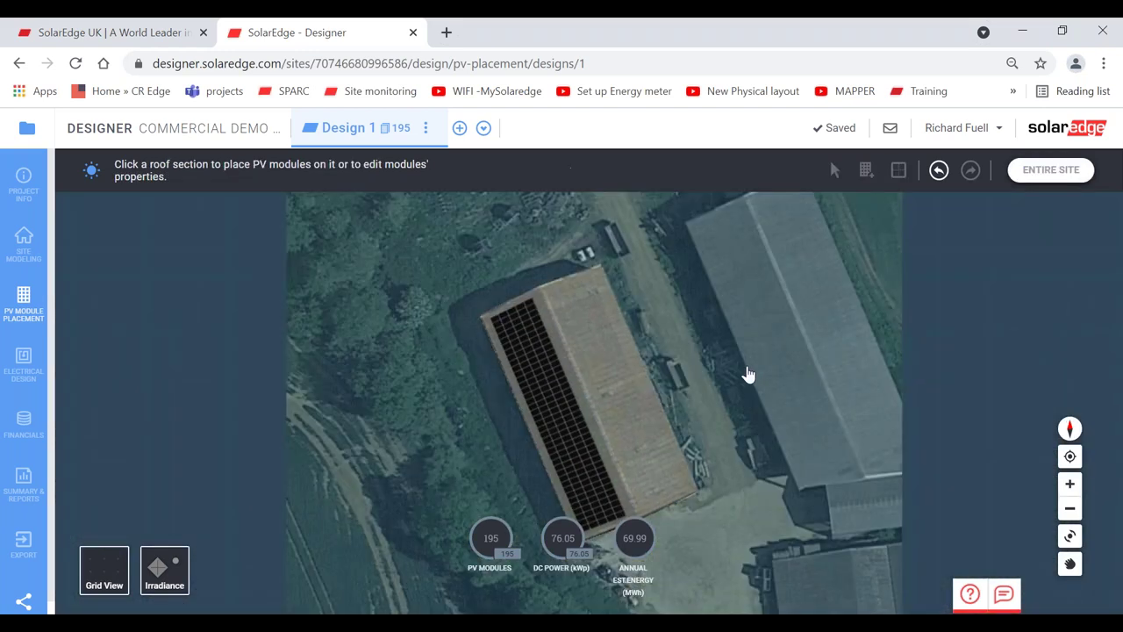
{"action": "left_click", "coordinate": [669, 428]}
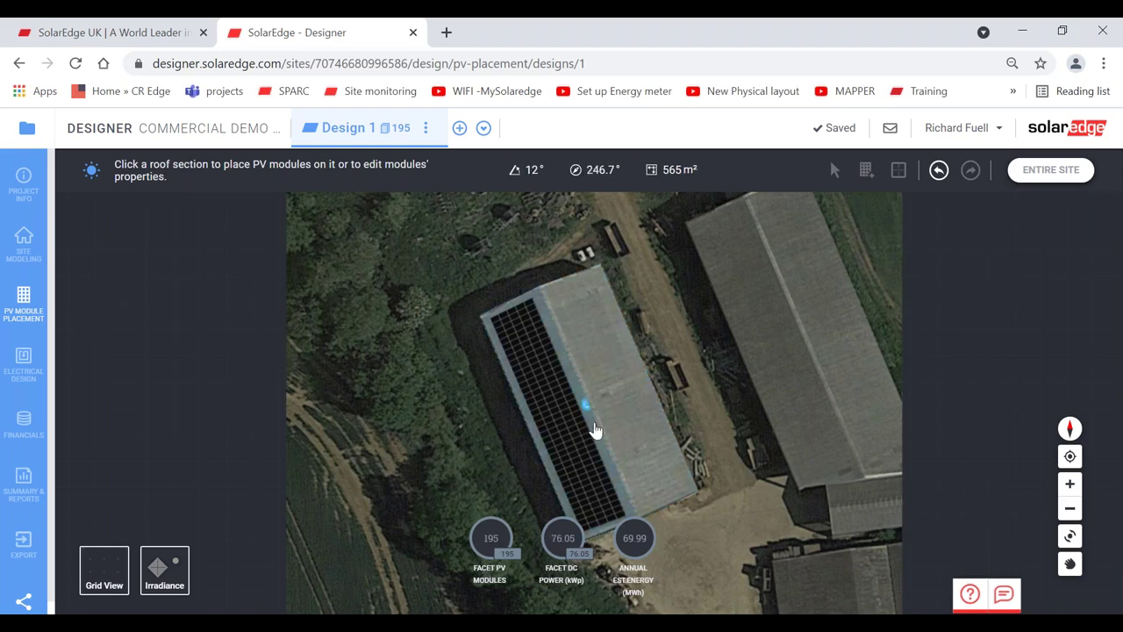
{"action": "left_click", "coordinate": [351, 491]}
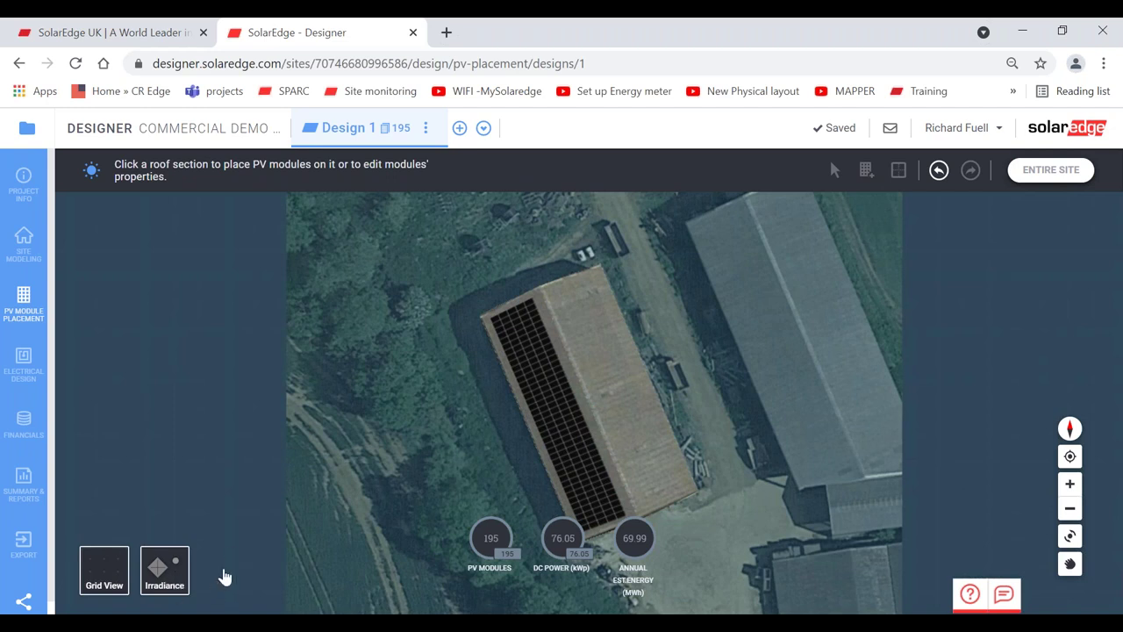
{"action": "left_click", "coordinate": [162, 578]}
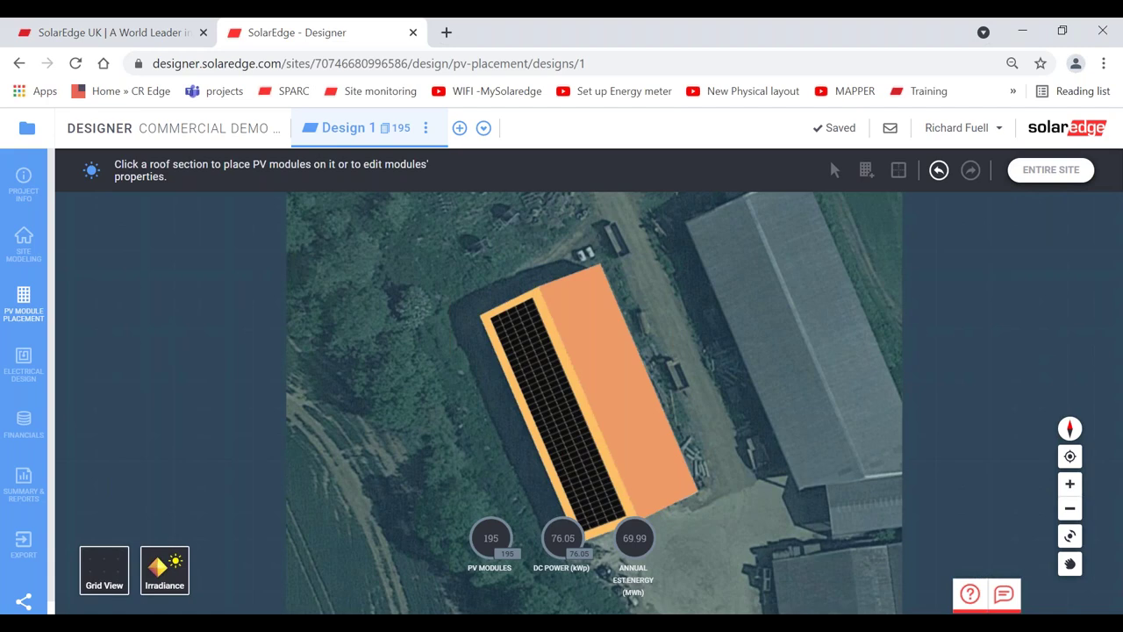
{"action": "left_click", "coordinate": [543, 377]}
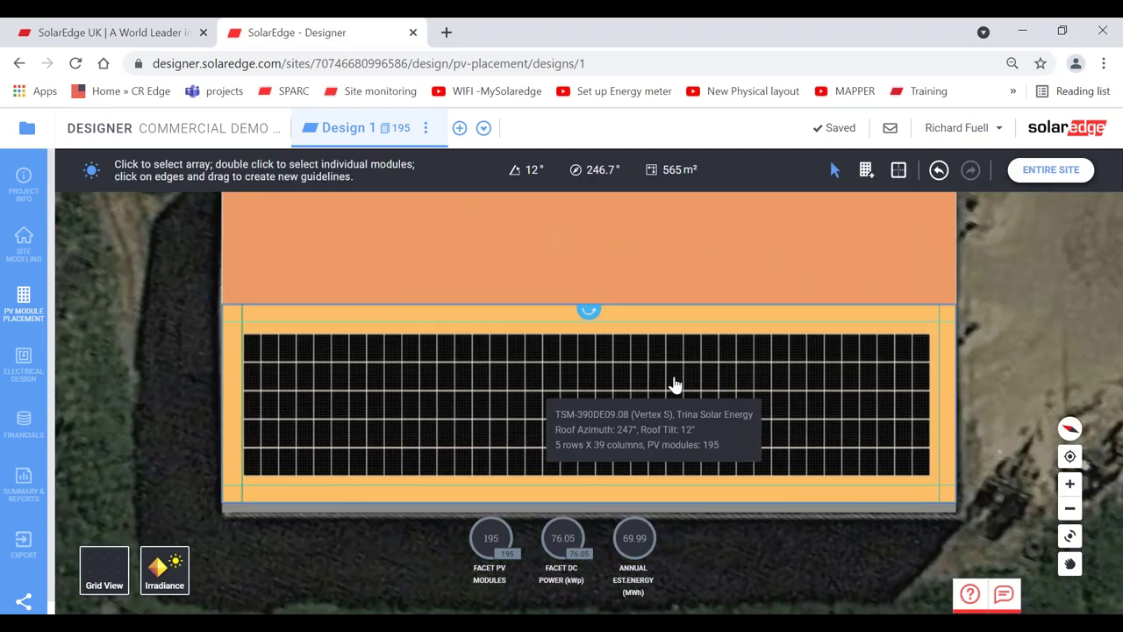
{"action": "left_click", "coordinate": [675, 384]}
{"action": "key", "text": "Delete"}
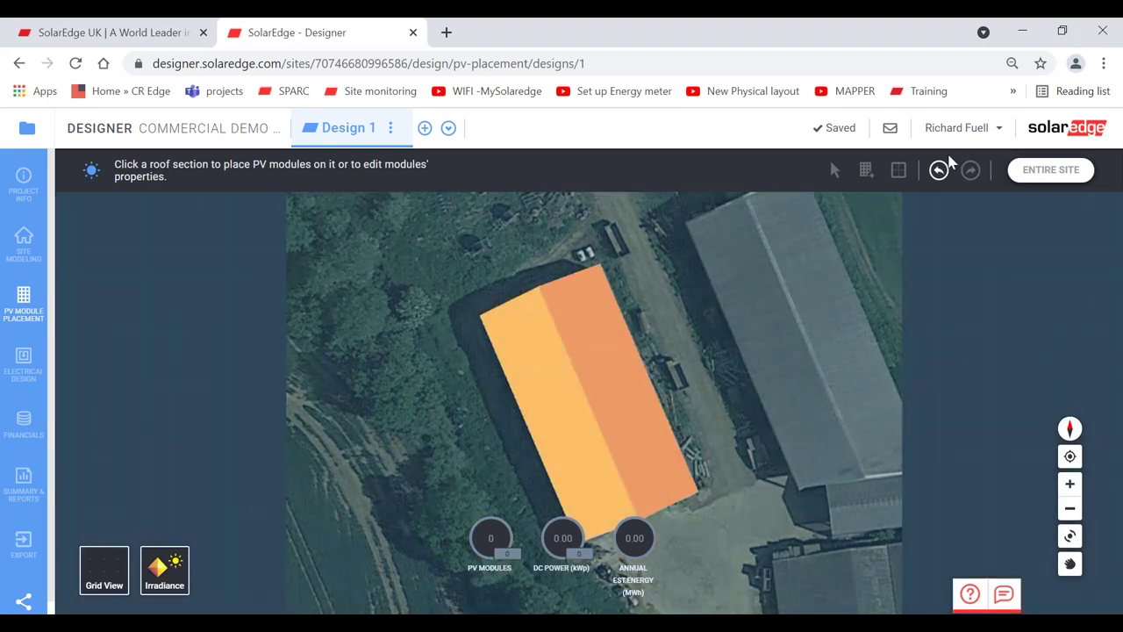
- Restore the array, hide irradiance, and zoom into the empty 66.7° opposite facet
{"action": "left_click", "coordinate": [939, 170]}
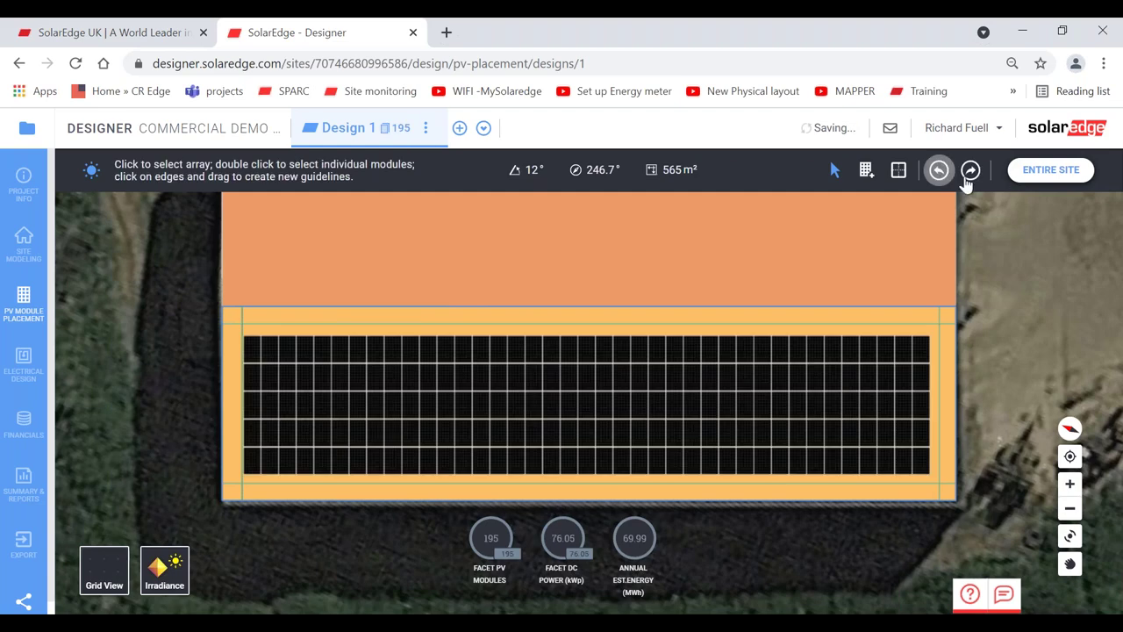
{"action": "left_click", "coordinate": [1026, 175]}
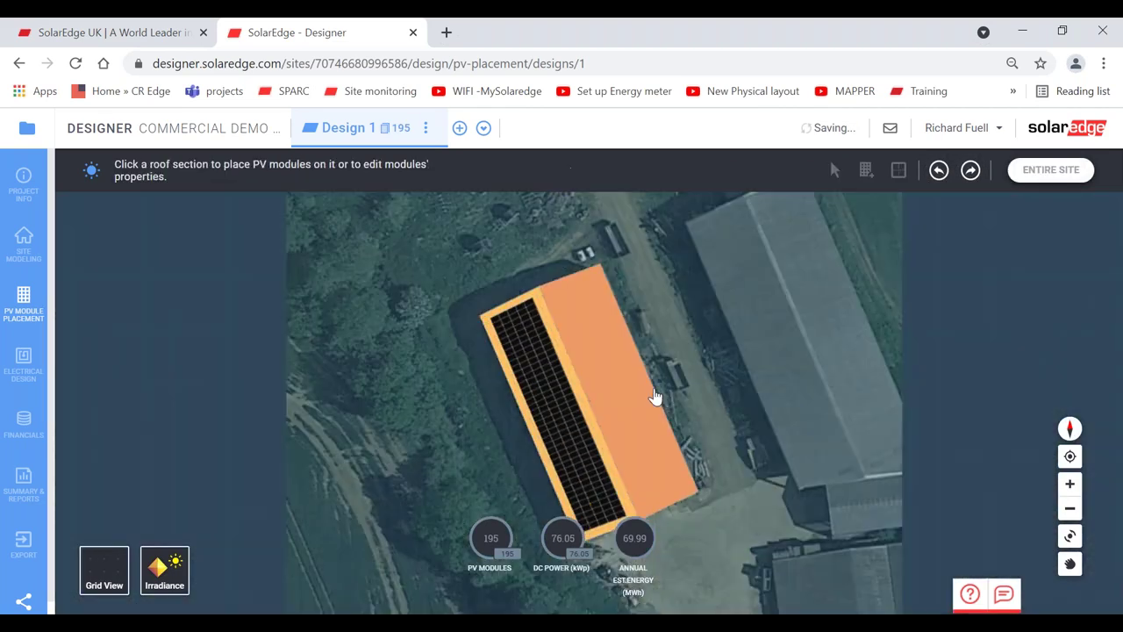
{"action": "left_click", "coordinate": [170, 575]}
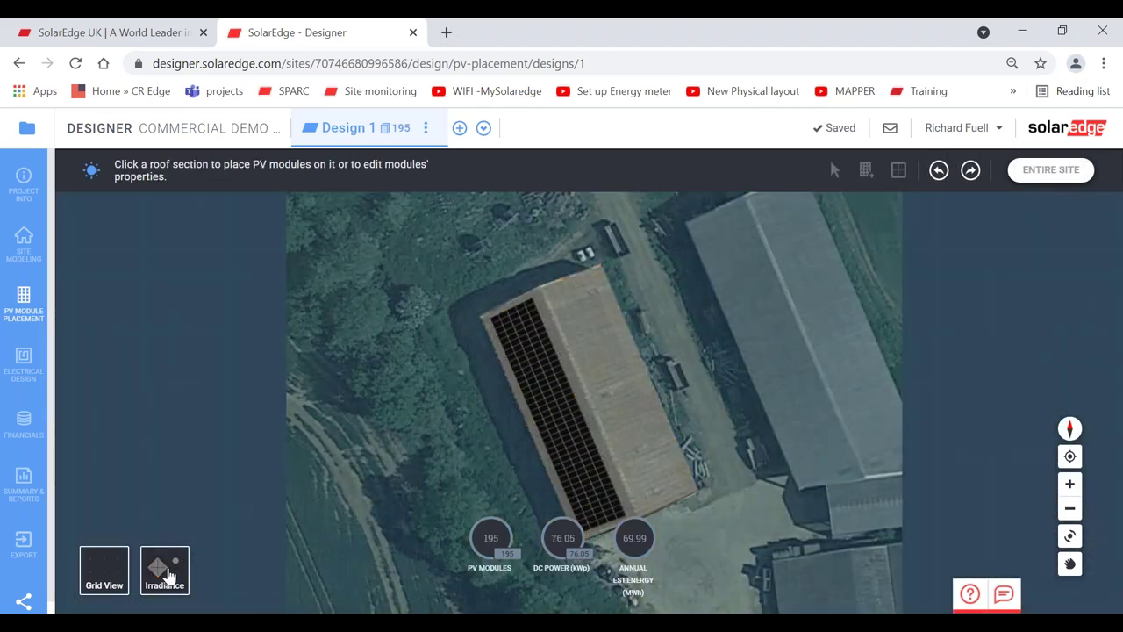
{"action": "left_click", "coordinate": [556, 413]}
{"action": "left_click", "coordinate": [618, 406]}
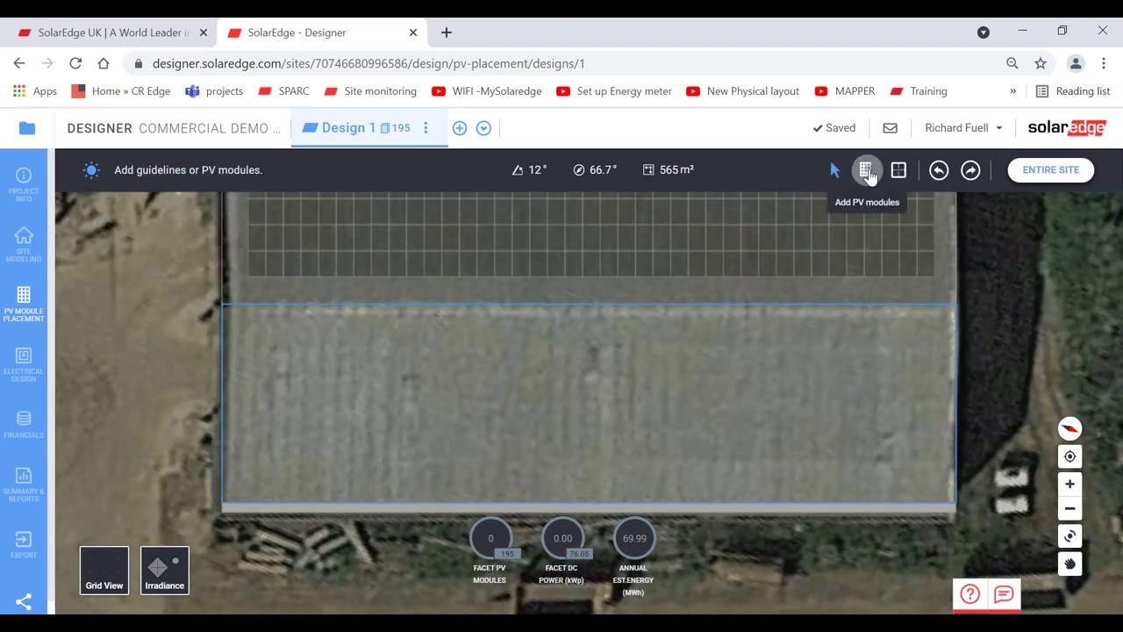
- Place a 195-module array on the 66.7° facet, totalling 390 modules and 152.10 kWp
{"action": "left_click", "coordinate": [867, 171]}
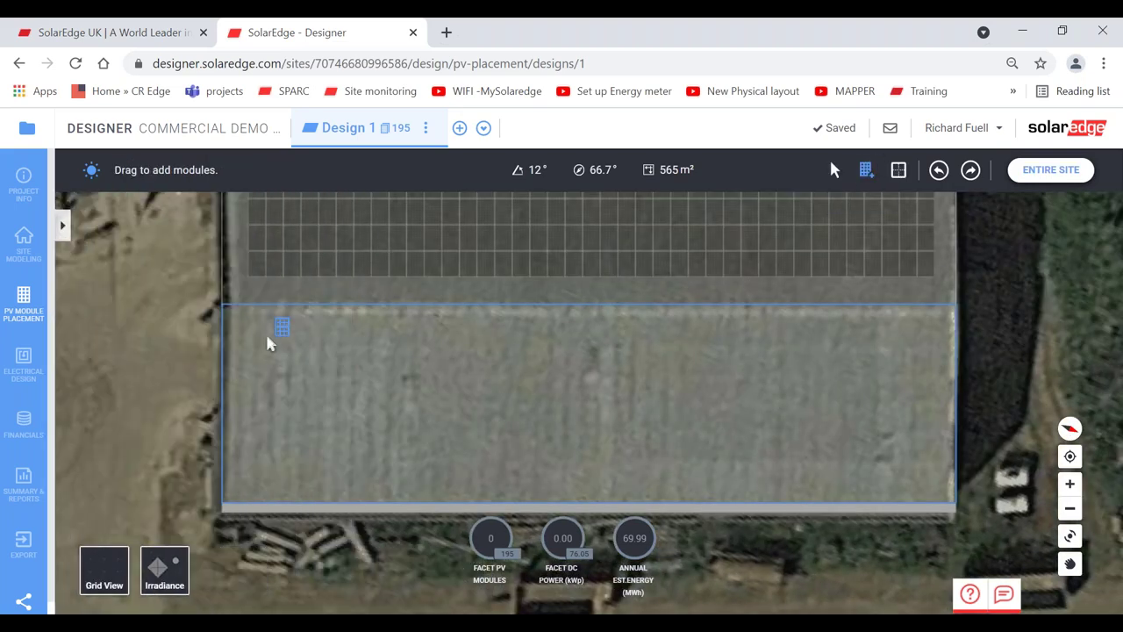
{"action": "left_click_drag", "start_coordinate": [284, 351], "coordinate": [955, 500]}
{"action": "left_click", "coordinate": [732, 394]}
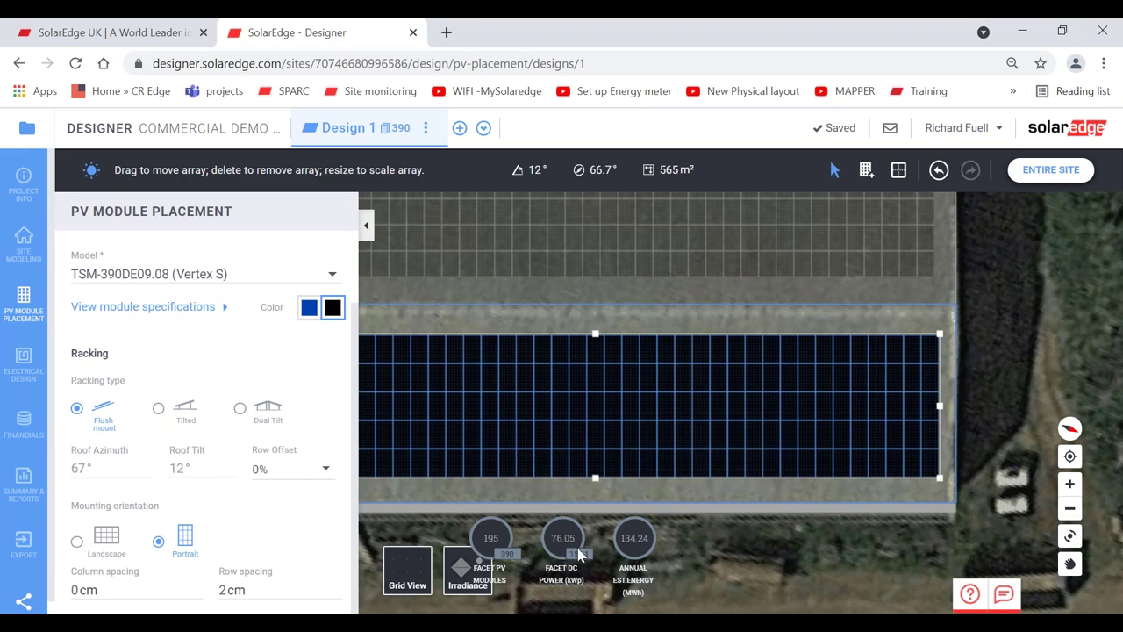
{"action": "left_click", "coordinate": [367, 226]}
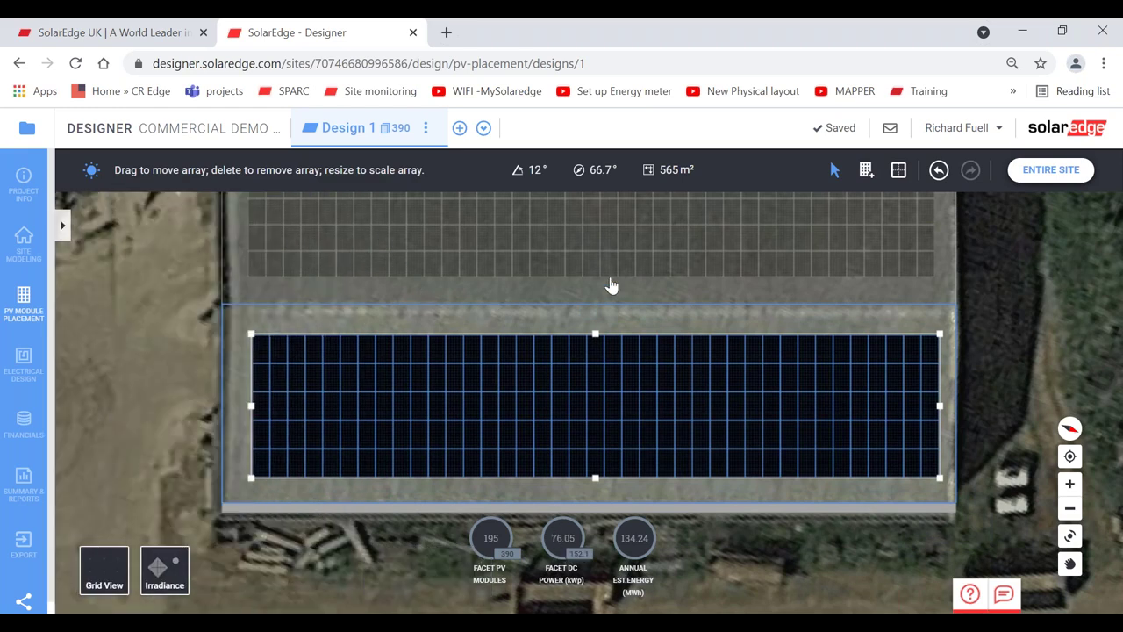
{"action": "left_click", "coordinate": [1058, 170]}
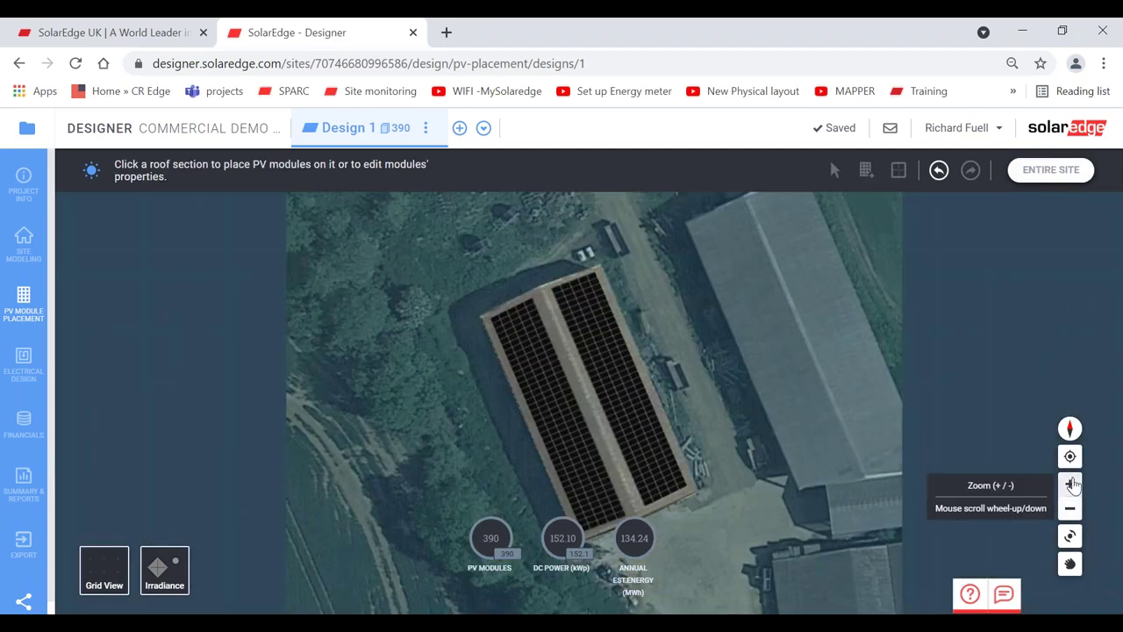
- Orbit the 3D view to an oblique perspective showing modules on both roof slopes
{"action": "left_click", "coordinate": [1071, 483]}
{"action": "left_click", "coordinate": [1070, 535]}
{"action": "left_click_drag", "start_coordinate": [785, 469], "coordinate": [491, 537]}
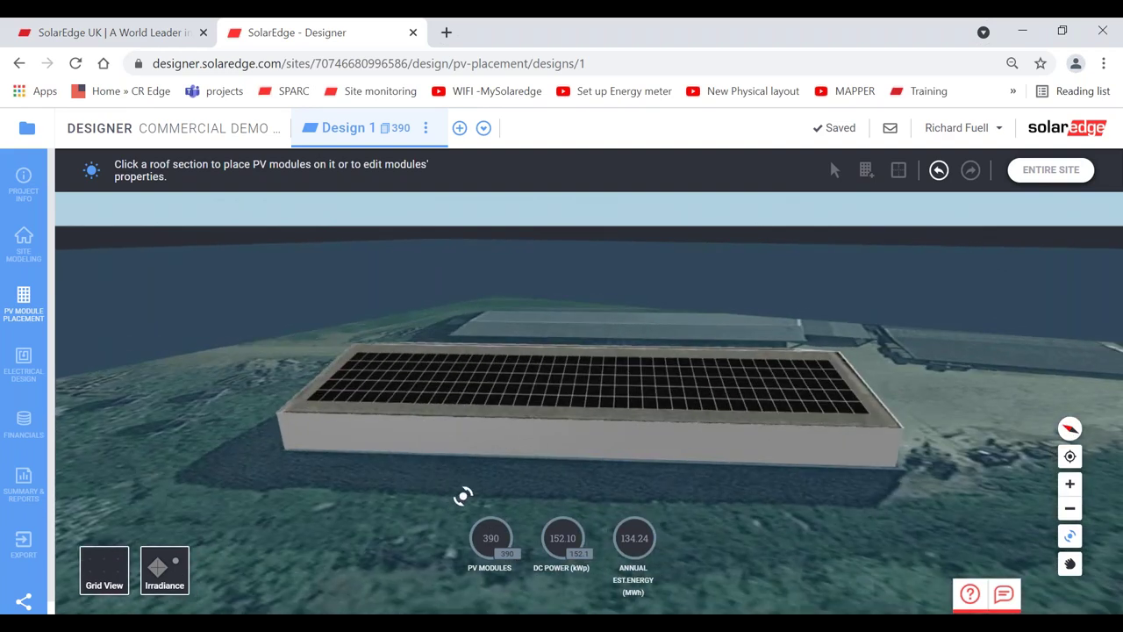
{"action": "left_click_drag", "start_coordinate": [462, 494], "coordinate": [564, 539]}
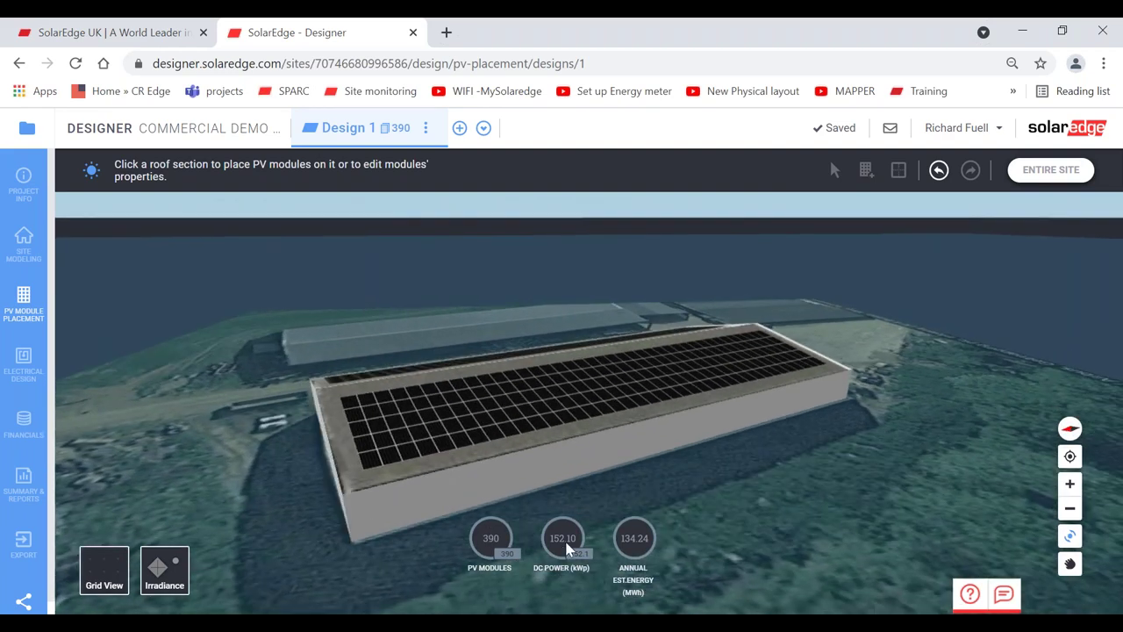
{"action": "left_click_drag", "start_coordinate": [524, 484], "coordinate": [617, 562]}
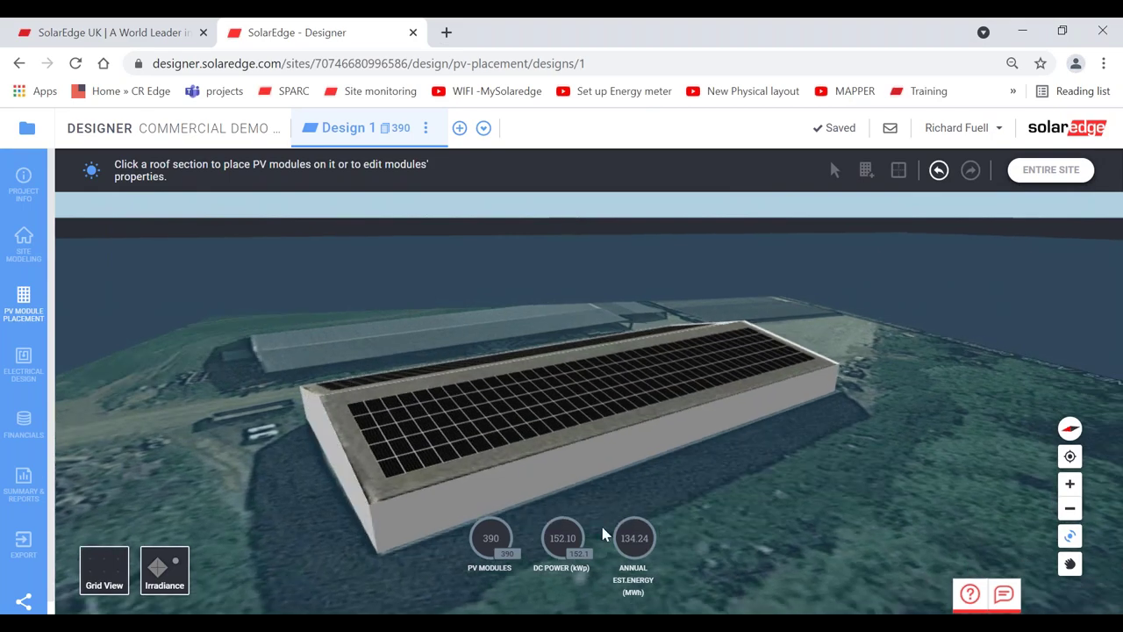
{"action": "left_click_drag", "start_coordinate": [647, 456], "coordinate": [112, 334]}
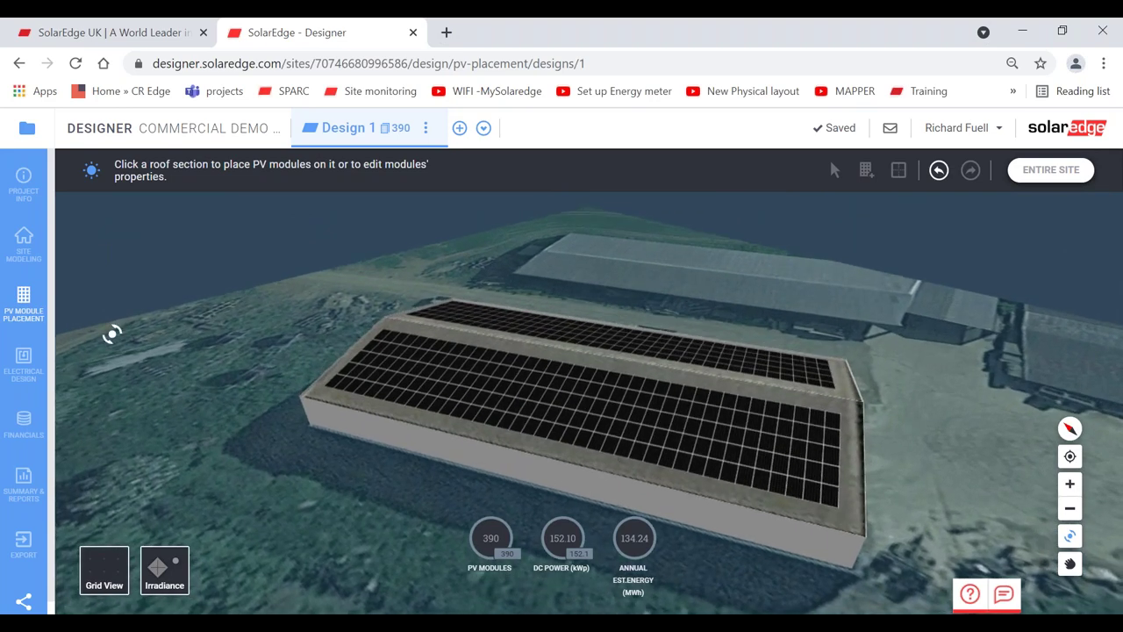
- Define two three-phase SE66.6K Manager inverters with P801 (2:1) optimizers and generate the design
{"action": "left_click", "coordinate": [23, 361]}
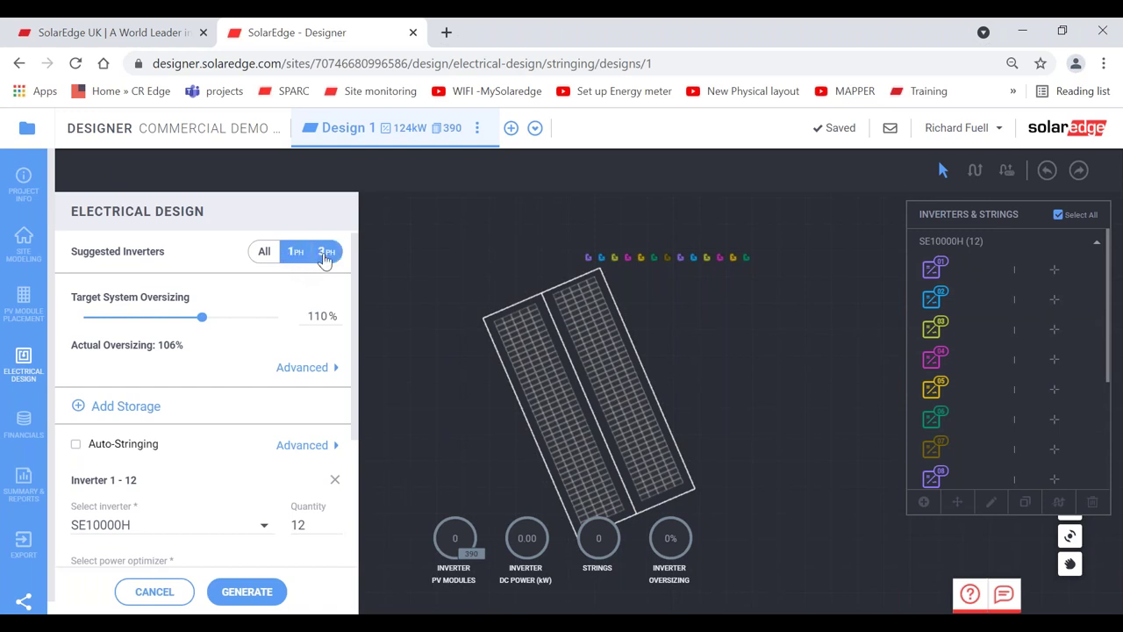
{"action": "left_click", "coordinate": [325, 253]}
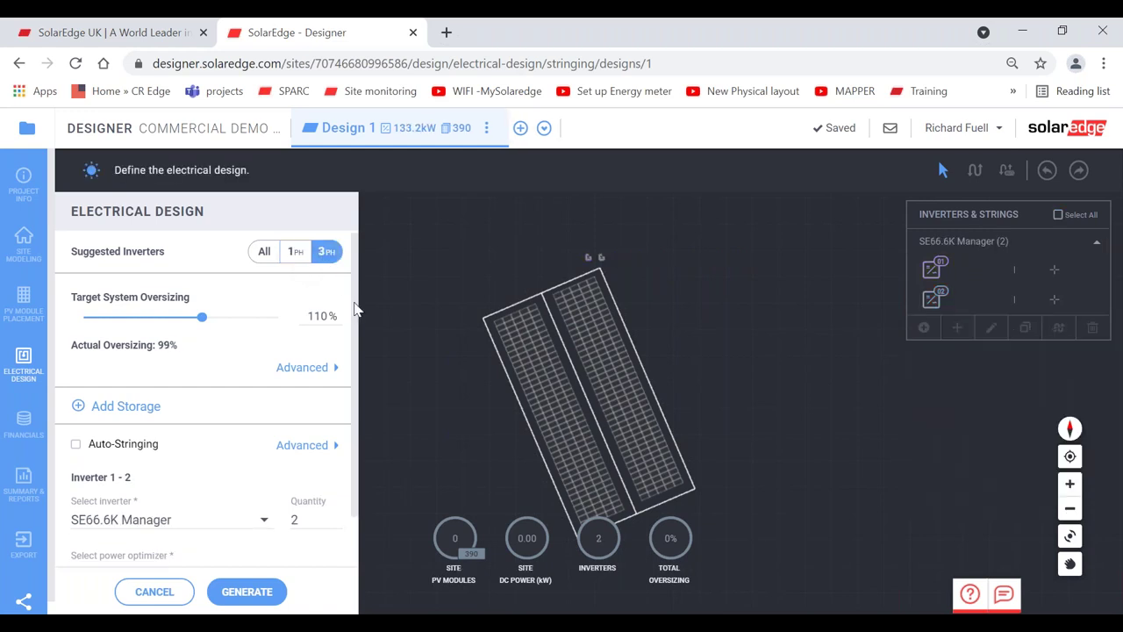
{"action": "scroll", "coordinate": [356, 333], "scroll_direction": "down", "scroll_amount": 1}
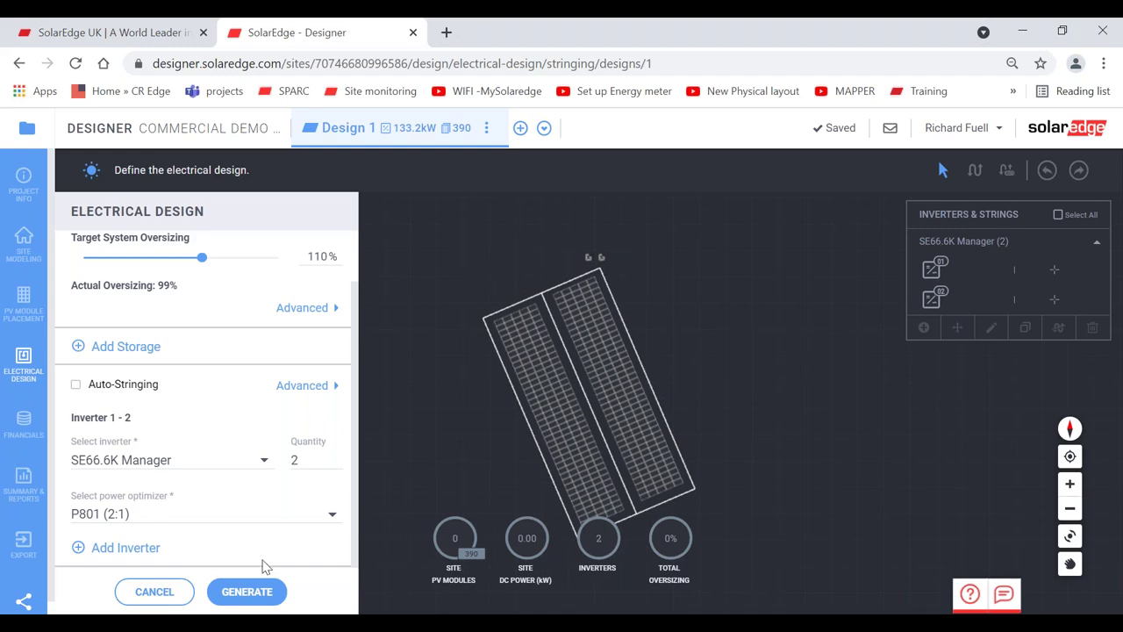
{"action": "left_click", "coordinate": [247, 591]}
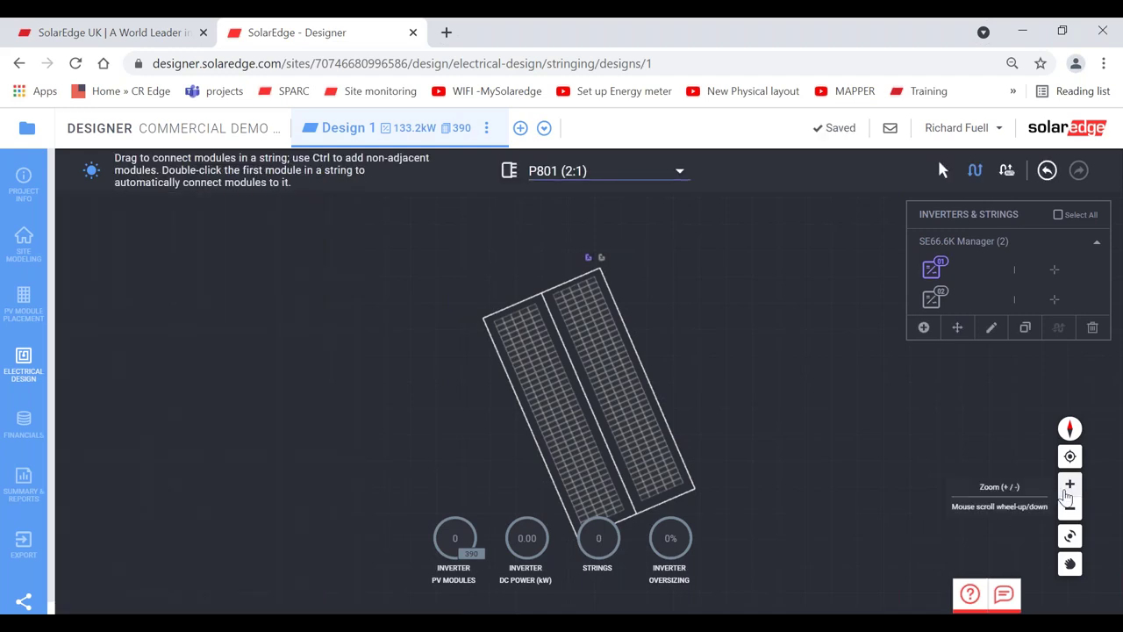
- Draw a trial string along a module column, undo it, and reopen the electrical settings
{"action": "left_click", "coordinate": [1069, 485]}
{"action": "left_click", "coordinate": [1068, 488]}
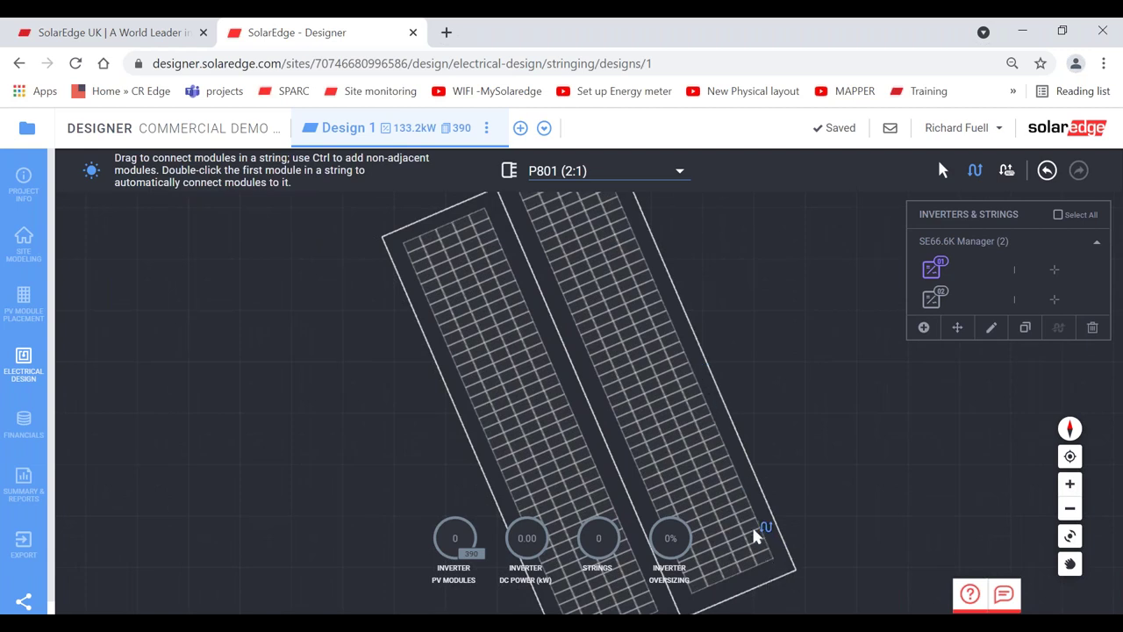
{"action": "mouse_move", "coordinate": [752, 535]}
{"action": "left_mouse_down"}
{"action": "mouse_move", "coordinate": [629, 235]}
{"action": "mouse_move", "coordinate": [610, 215]}
{"action": "mouse_move", "coordinate": [618, 275]}
{"action": "mouse_move", "coordinate": [638, 313]}
{"action": "left_mouse_up"}
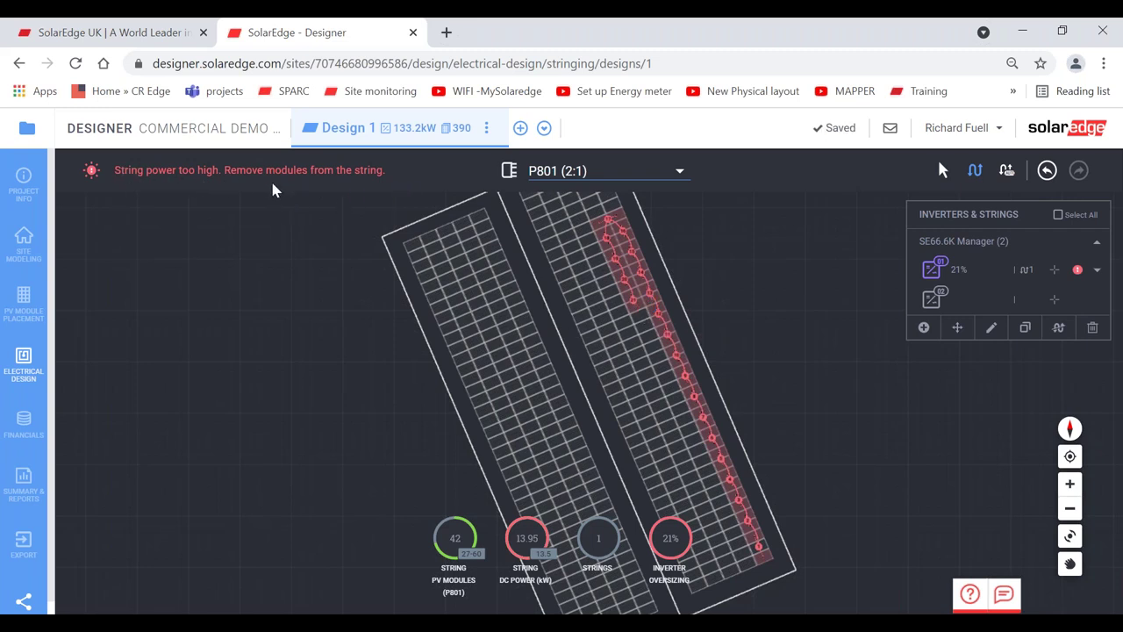
{"action": "left_click", "coordinate": [1048, 171]}
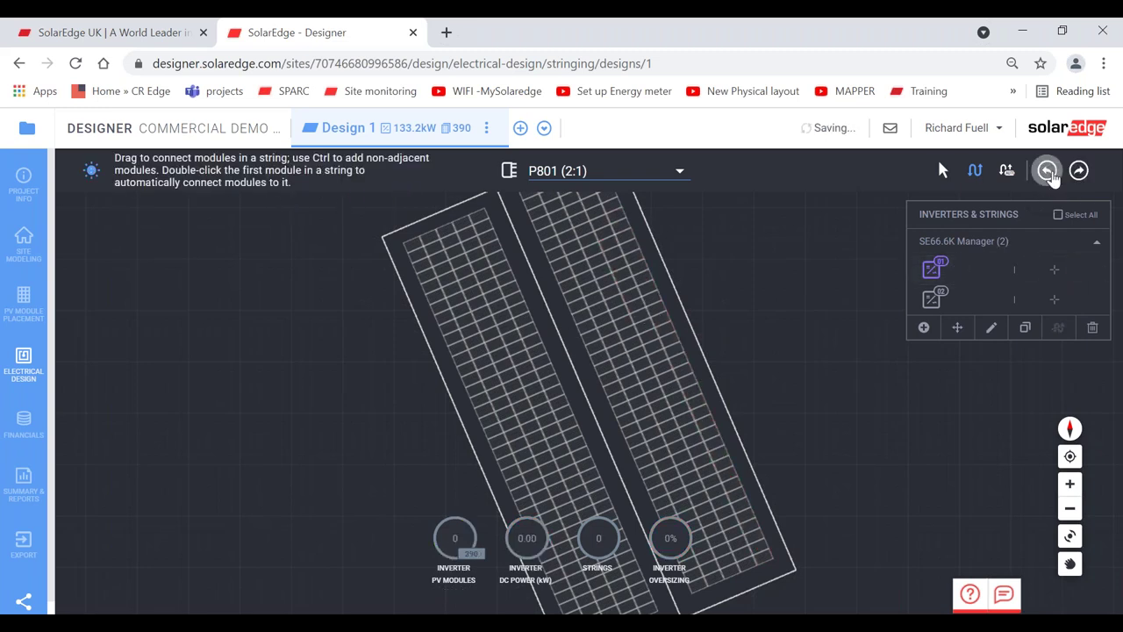
{"action": "left_click", "coordinate": [1048, 171]}
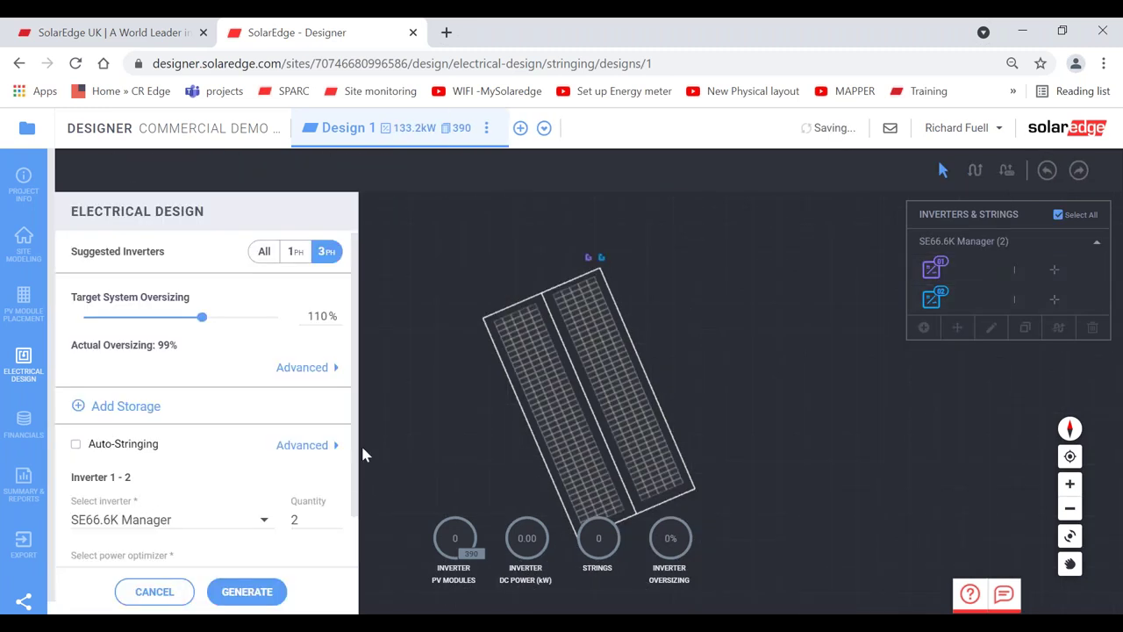
- Auto-string all 390 modules into 12 strings across the two inverters
{"action": "scroll", "coordinate": [349, 492], "scroll_direction": "down", "scroll_amount": 1}
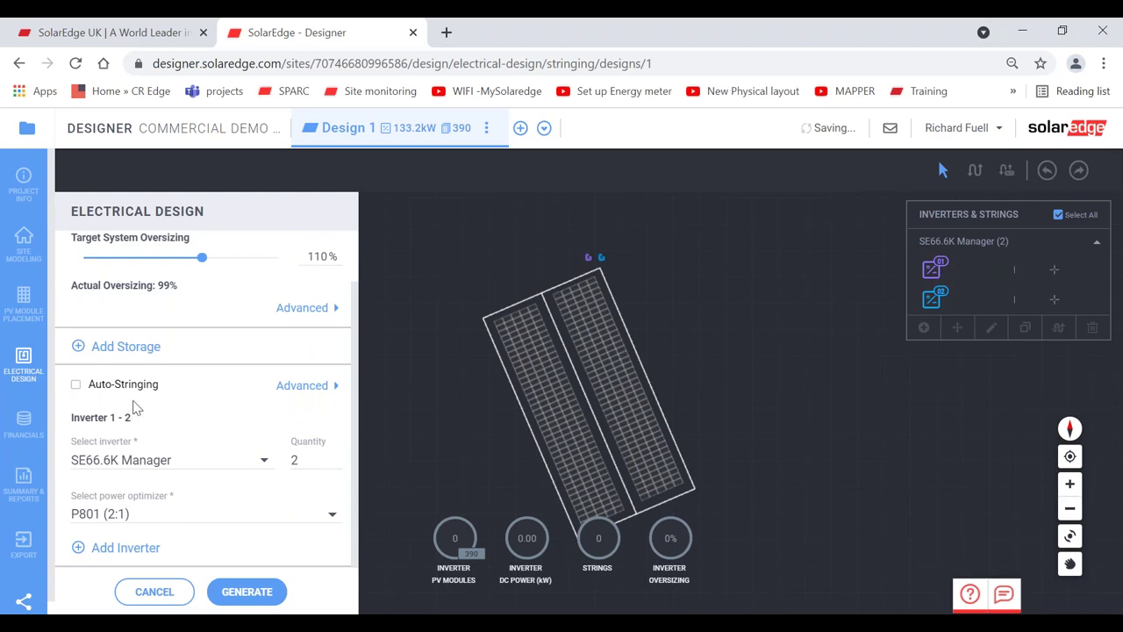
{"action": "left_click", "coordinate": [76, 387]}
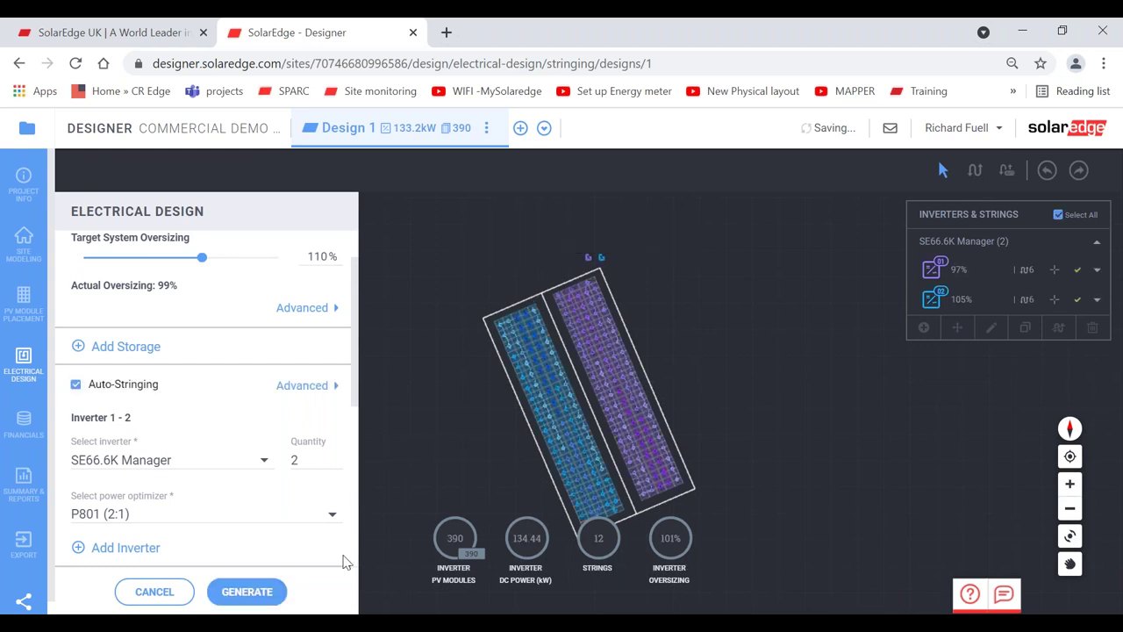
{"action": "left_click", "coordinate": [254, 592]}
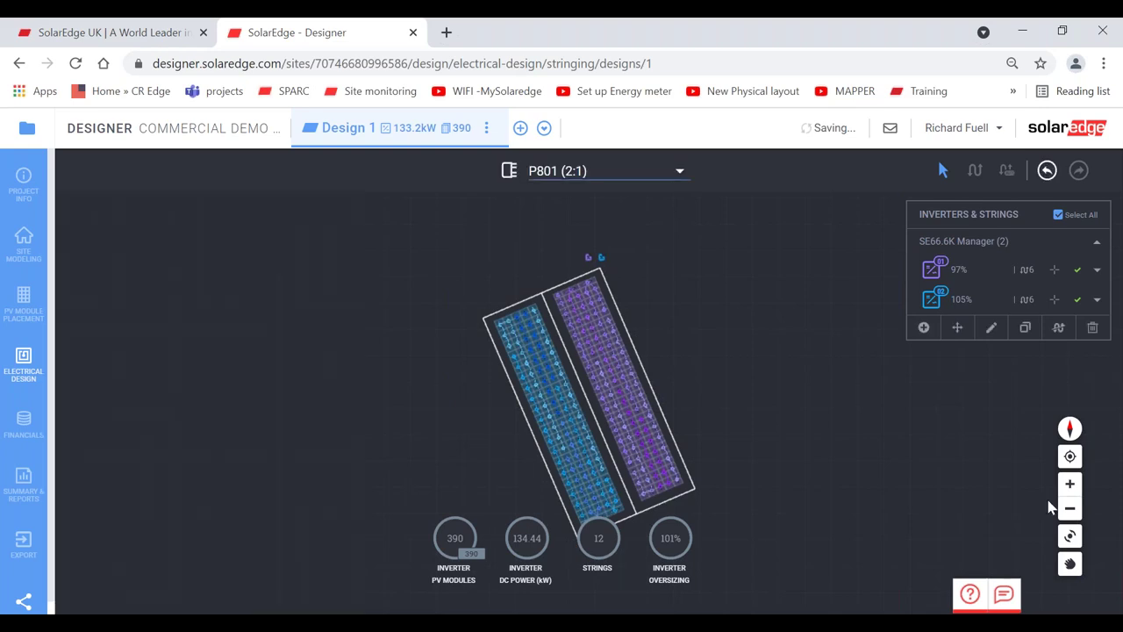
{"action": "left_click", "coordinate": [1070, 485]}
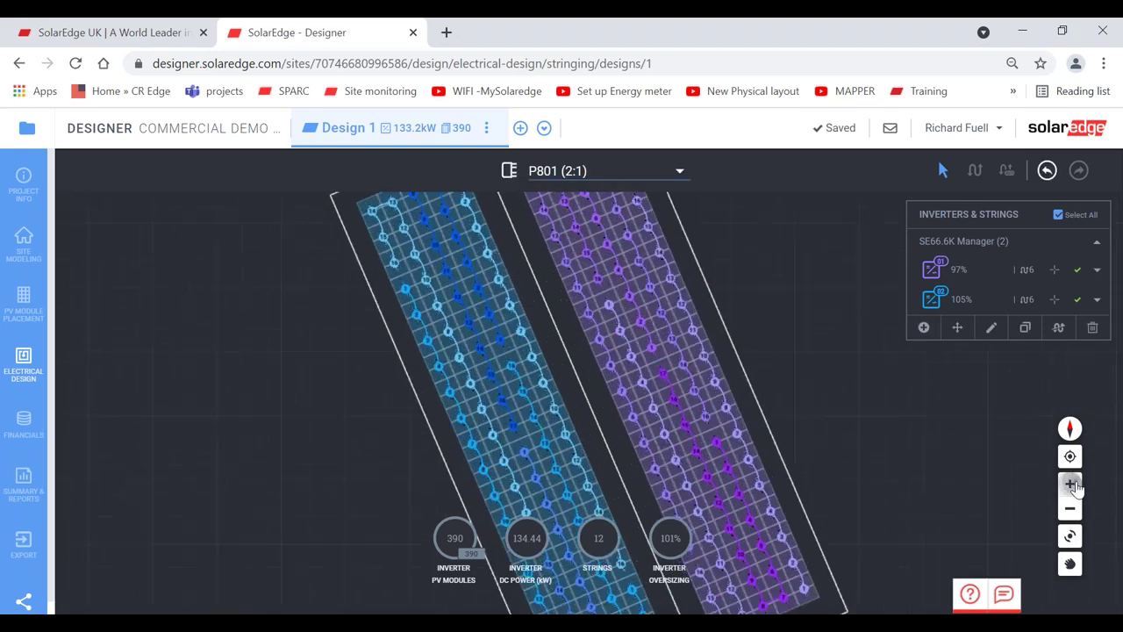
{"action": "left_click", "coordinate": [1070, 535]}
{"action": "left_click_drag", "start_coordinate": [825, 458], "coordinate": [951, 369]}
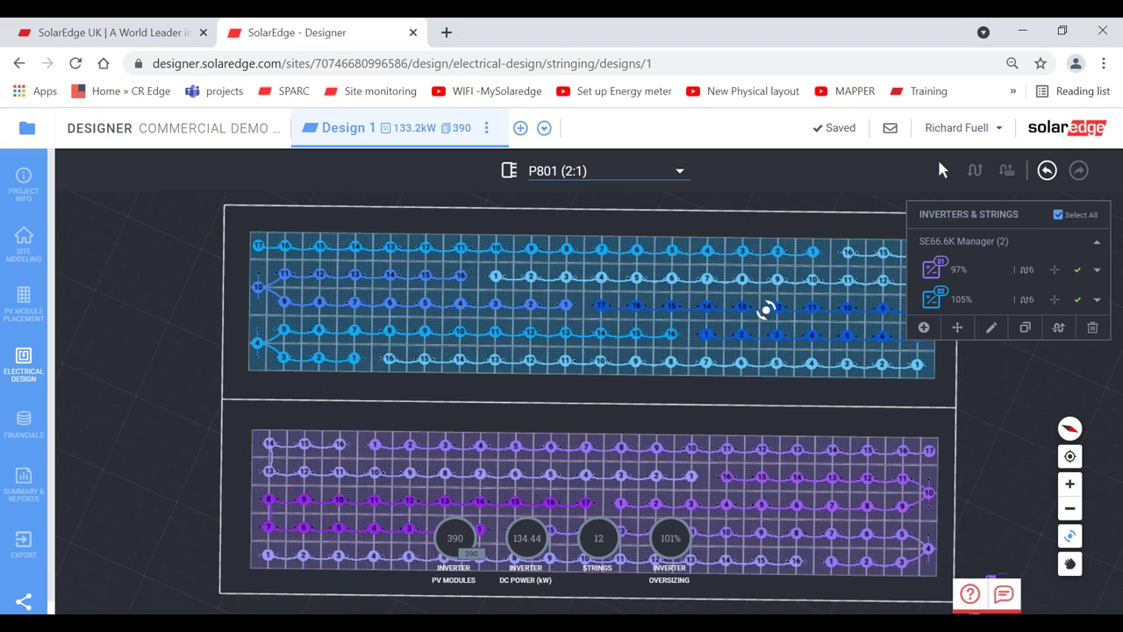
- Review each inverter's strings (97% and 105% oversizing) and open the summary report
{"action": "left_click", "coordinate": [964, 274]}
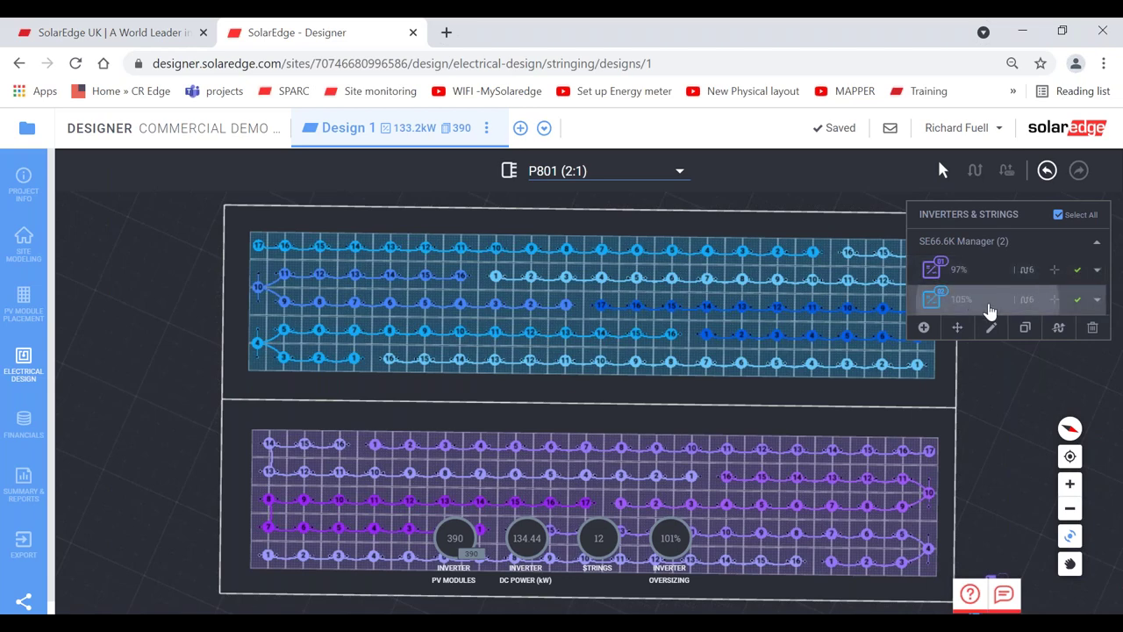
{"action": "left_click", "coordinate": [989, 306]}
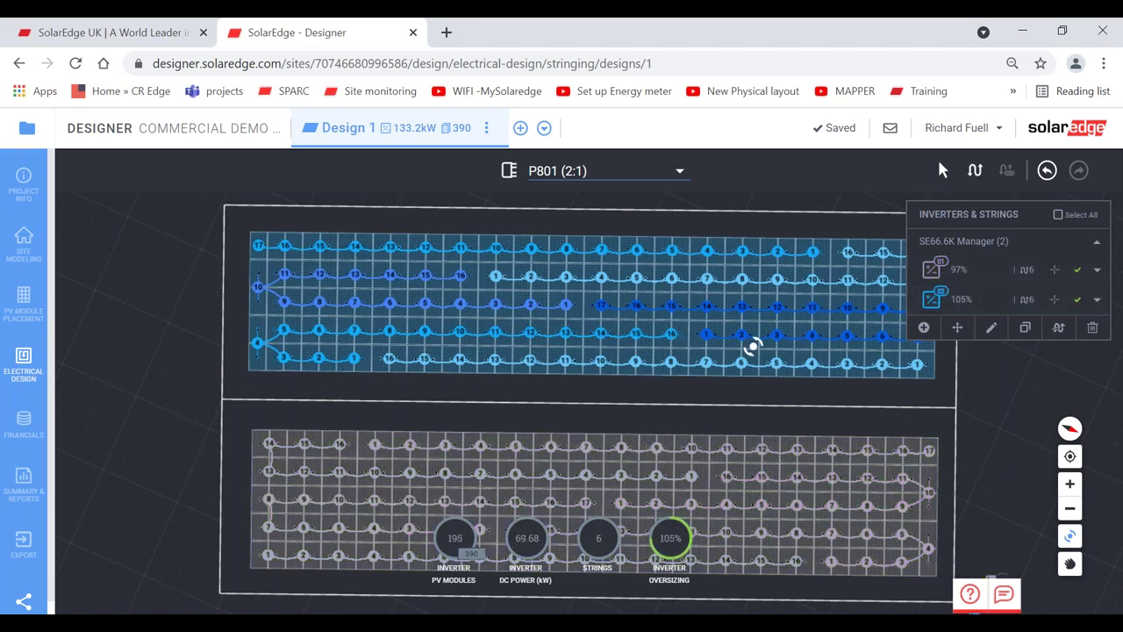
{"action": "left_click", "coordinate": [971, 272]}
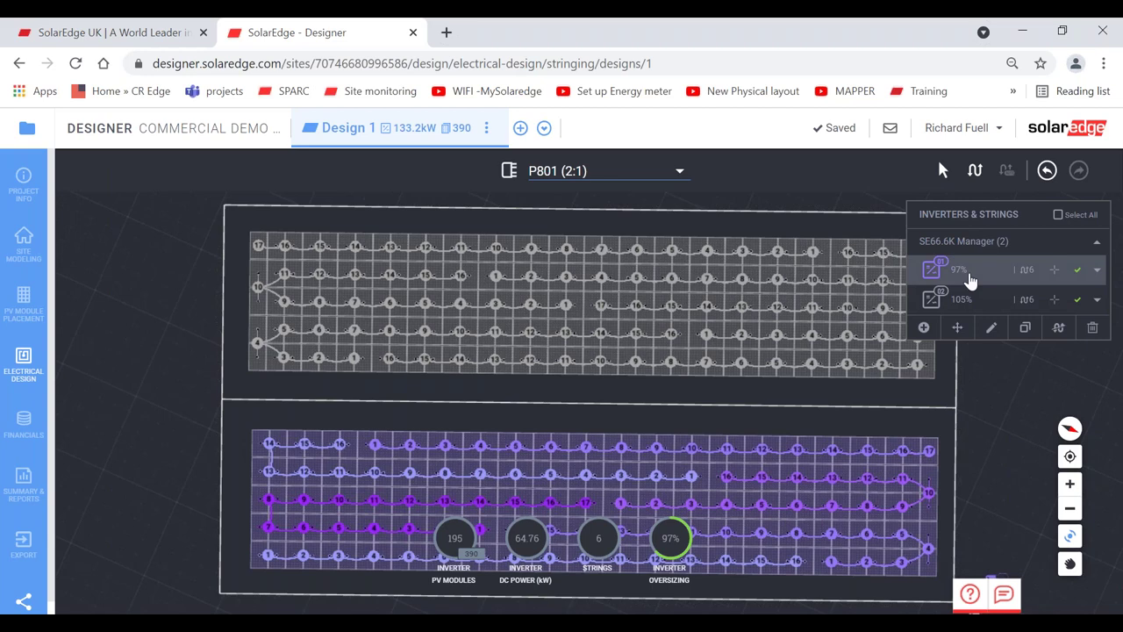
{"action": "left_click", "coordinate": [1070, 457]}
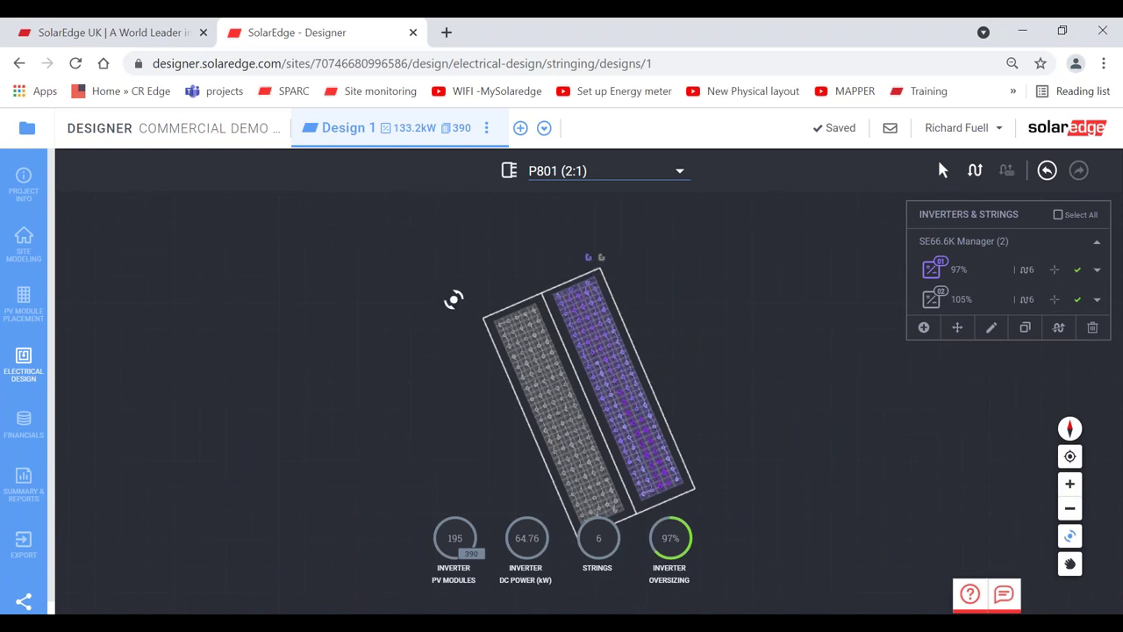
{"action": "left_click", "coordinate": [24, 482]}
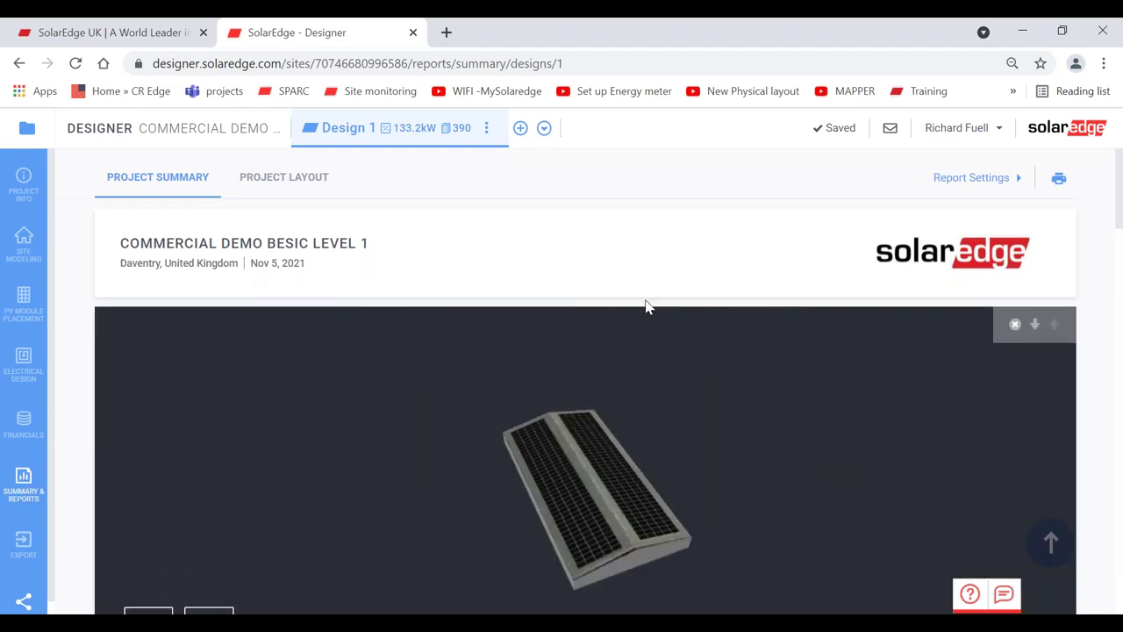
- Show satellite imagery around the barn in the report's main 3D image
{"action": "mouse_move", "coordinate": [918, 269]}
{"action": "scroll", "coordinate": [1092, 406], "scroll_direction": "down", "scroll_amount": 1}
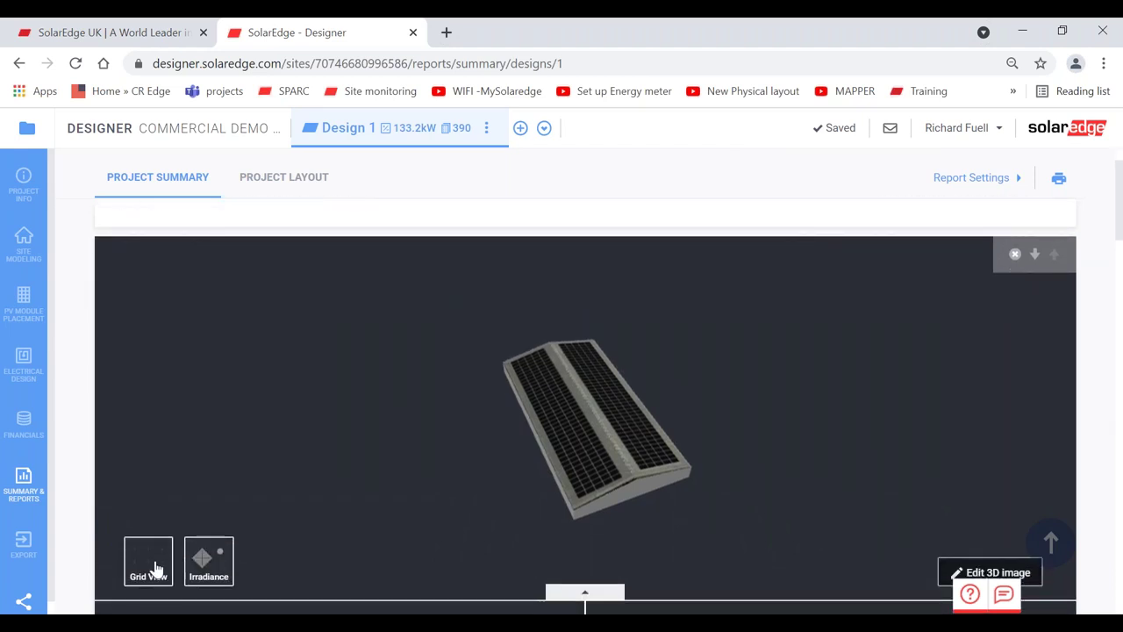
{"action": "left_click", "coordinate": [155, 568]}
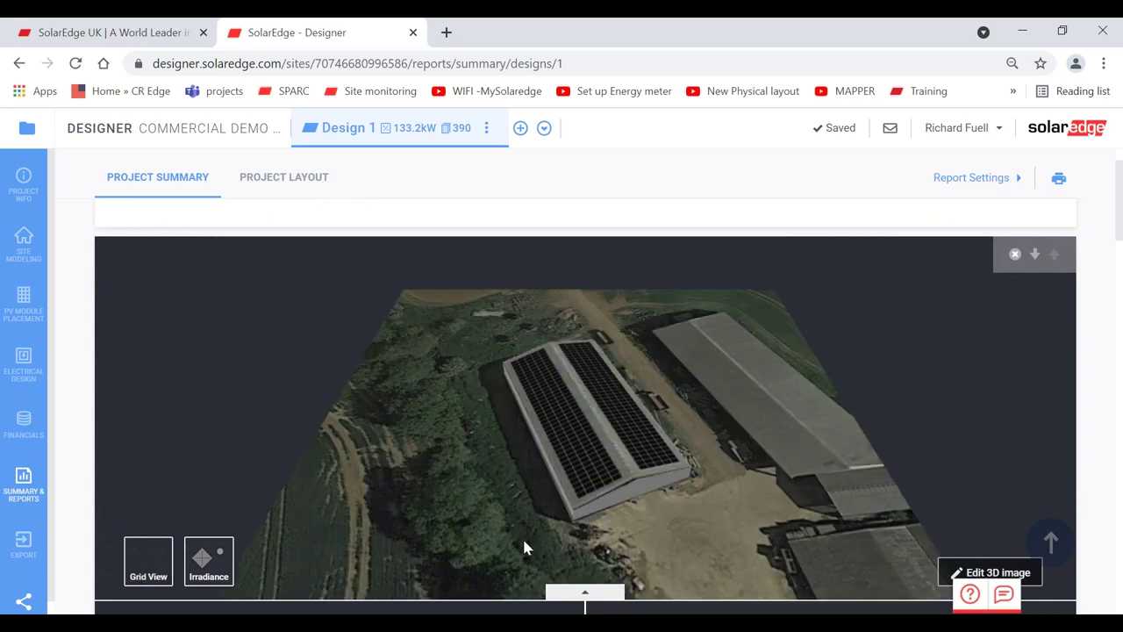
- Zoom, rotate and pan the report's 3D image to a closer, lower, turned view of the barn
{"action": "left_click", "coordinate": [990, 572]}
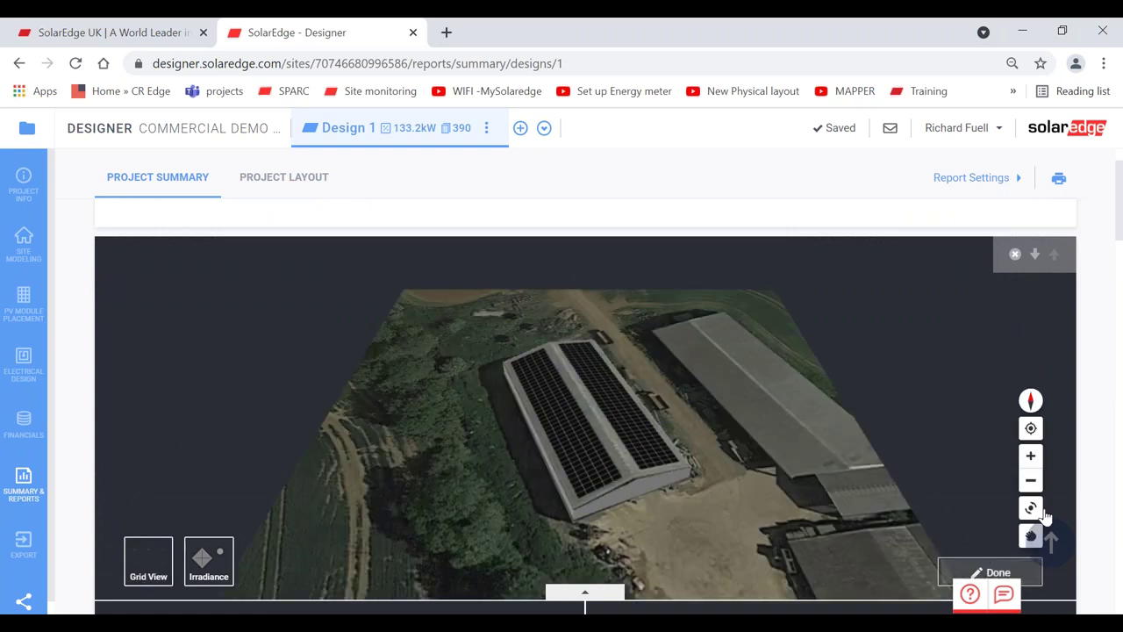
{"action": "left_click", "coordinate": [1031, 457]}
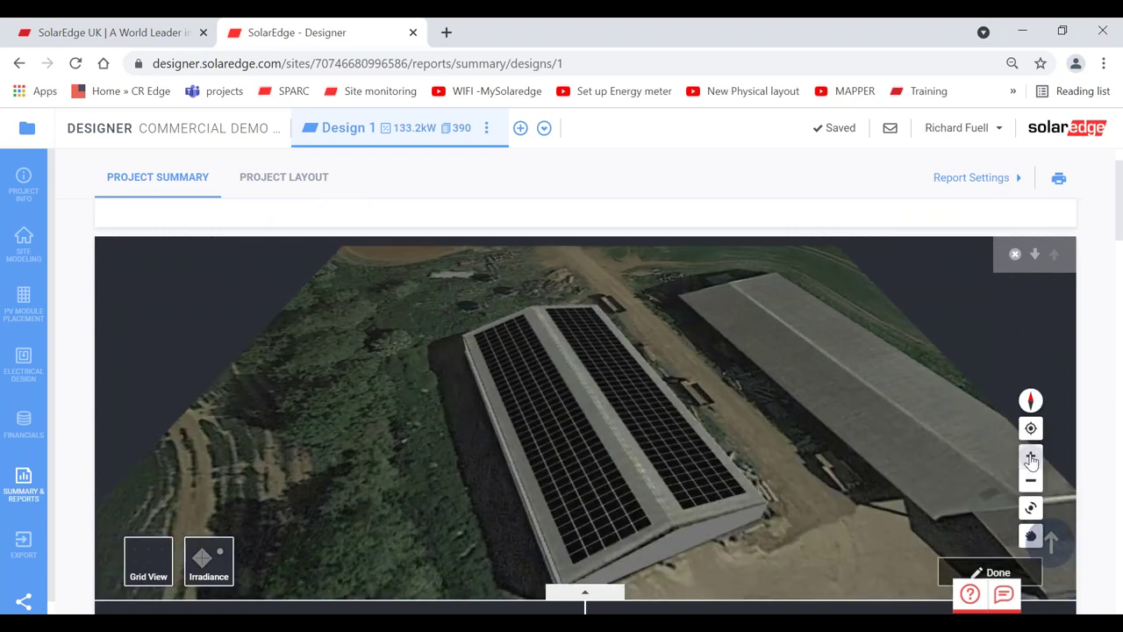
{"action": "left_click", "coordinate": [1031, 507]}
{"action": "left_click_drag", "start_coordinate": [665, 476], "coordinate": [698, 471]}
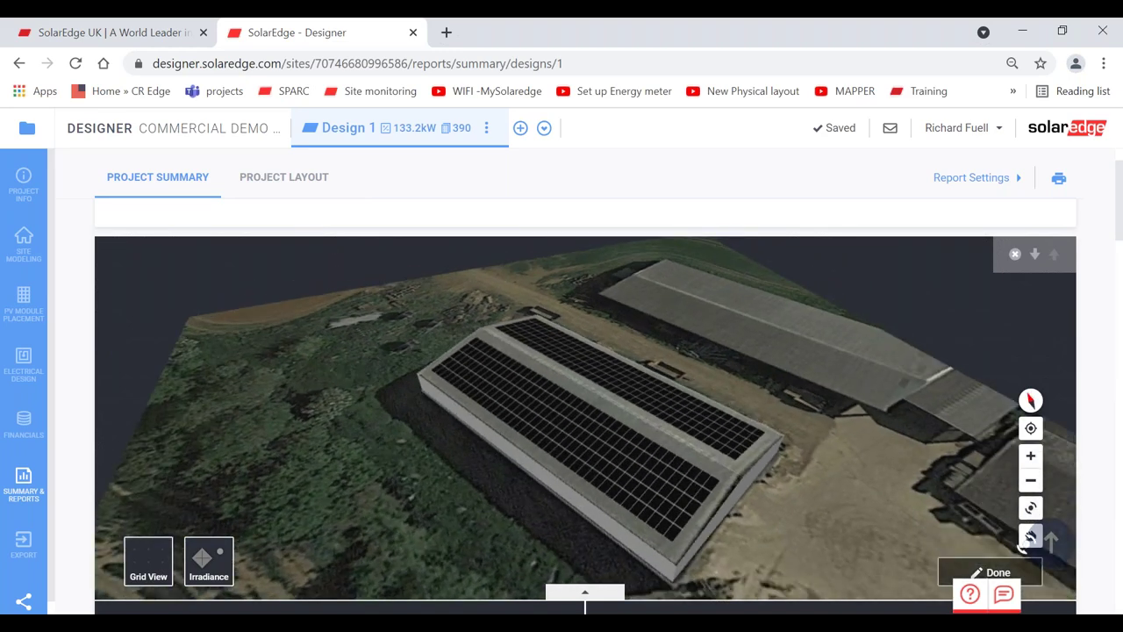
{"action": "left_click", "coordinate": [1031, 535]}
{"action": "left_click_drag", "start_coordinate": [882, 501], "coordinate": [830, 492]}
{"action": "scroll", "coordinate": [1100, 446], "scroll_direction": "down", "scroll_amount": 3}
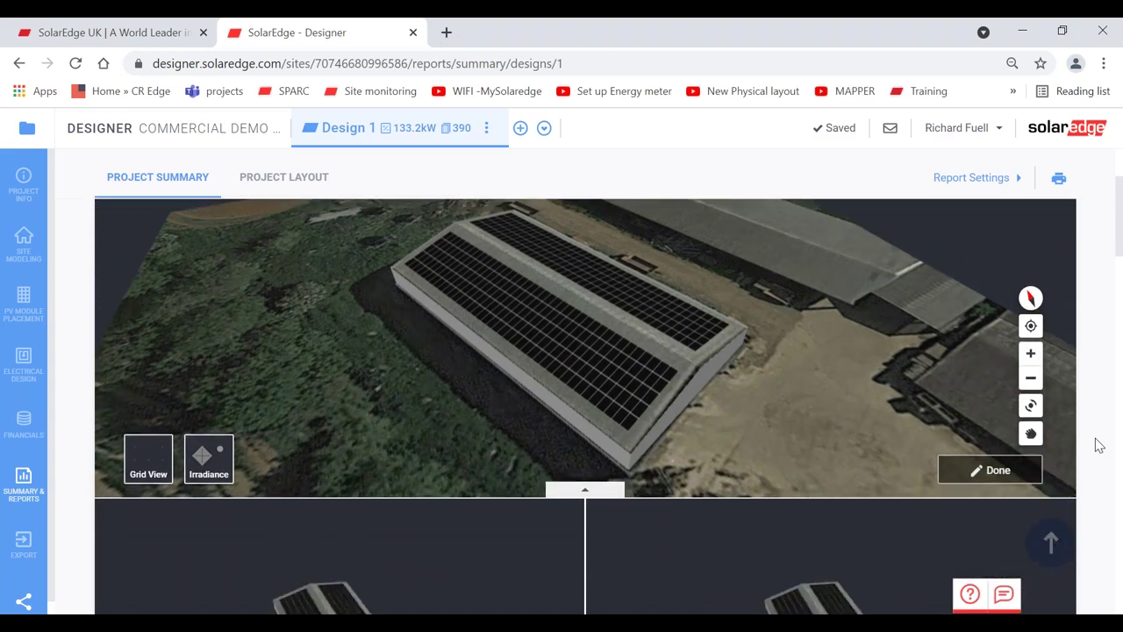
{"action": "scroll", "coordinate": [1099, 446], "scroll_direction": "down", "scroll_amount": 1}
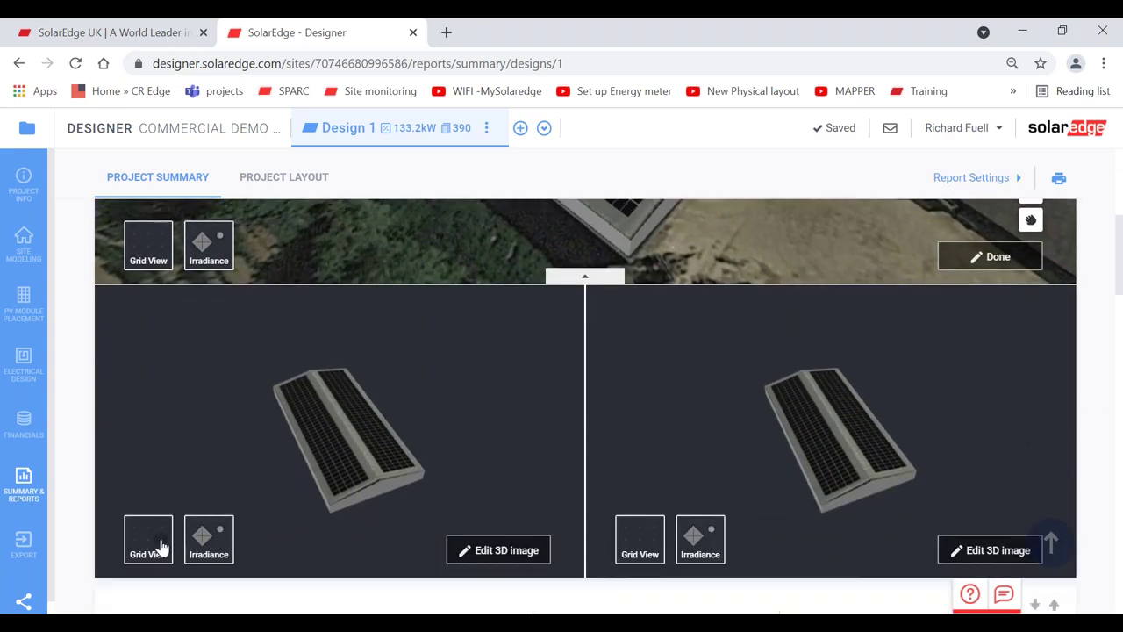
- Show aerial imagery and the irradiance heat map in the lower-left 3D image, and reposition its building
{"action": "left_click", "coordinate": [161, 547]}
{"action": "left_click", "coordinate": [204, 538]}
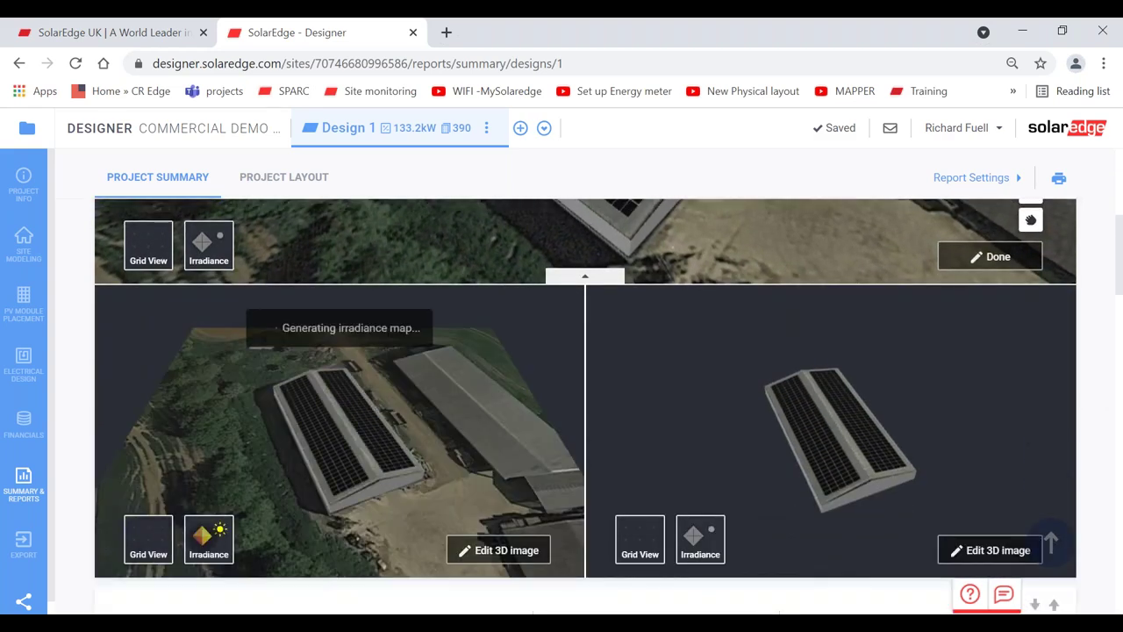
{"action": "left_click", "coordinate": [498, 550]}
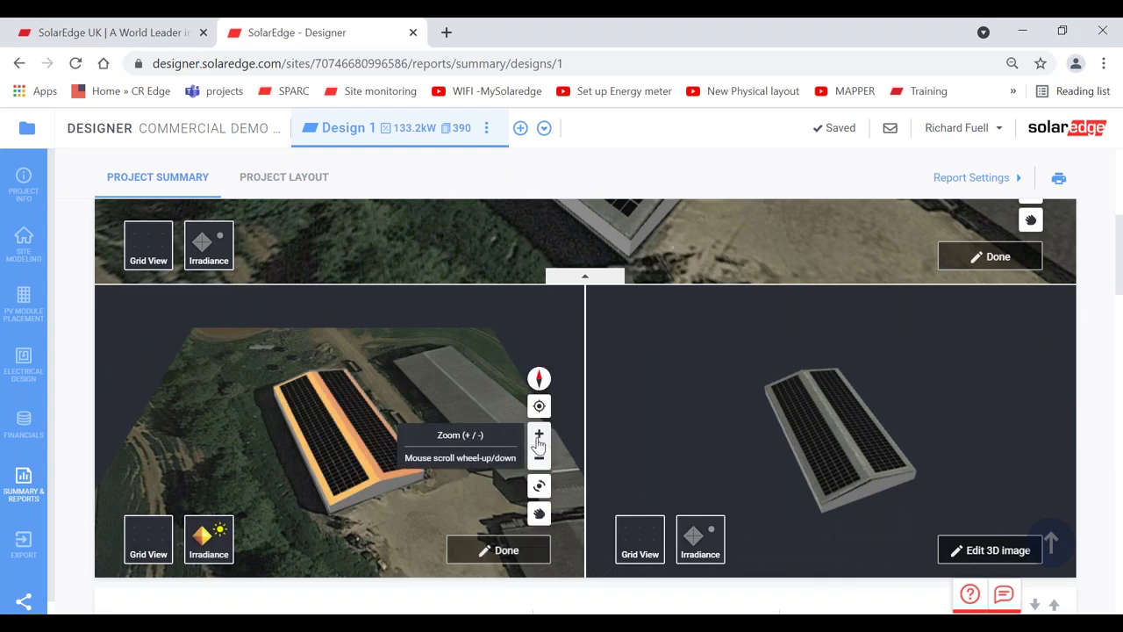
{"action": "scroll", "coordinate": [531, 490], "scroll_direction": "up", "scroll_amount": 3}
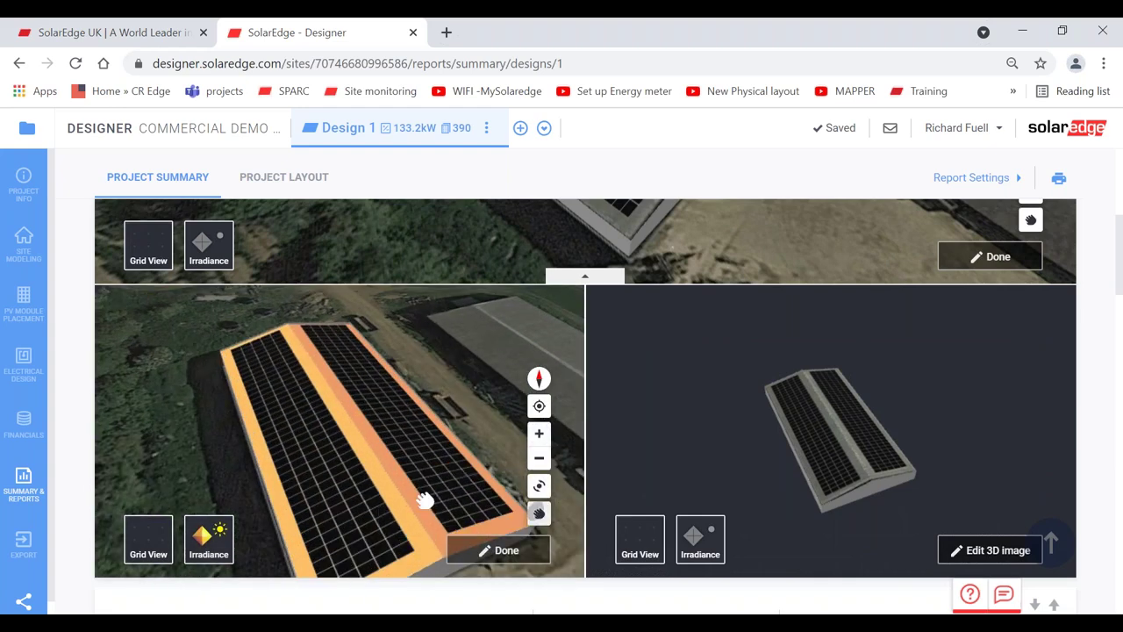
{"action": "left_click_drag", "start_coordinate": [427, 497], "coordinate": [351, 474]}
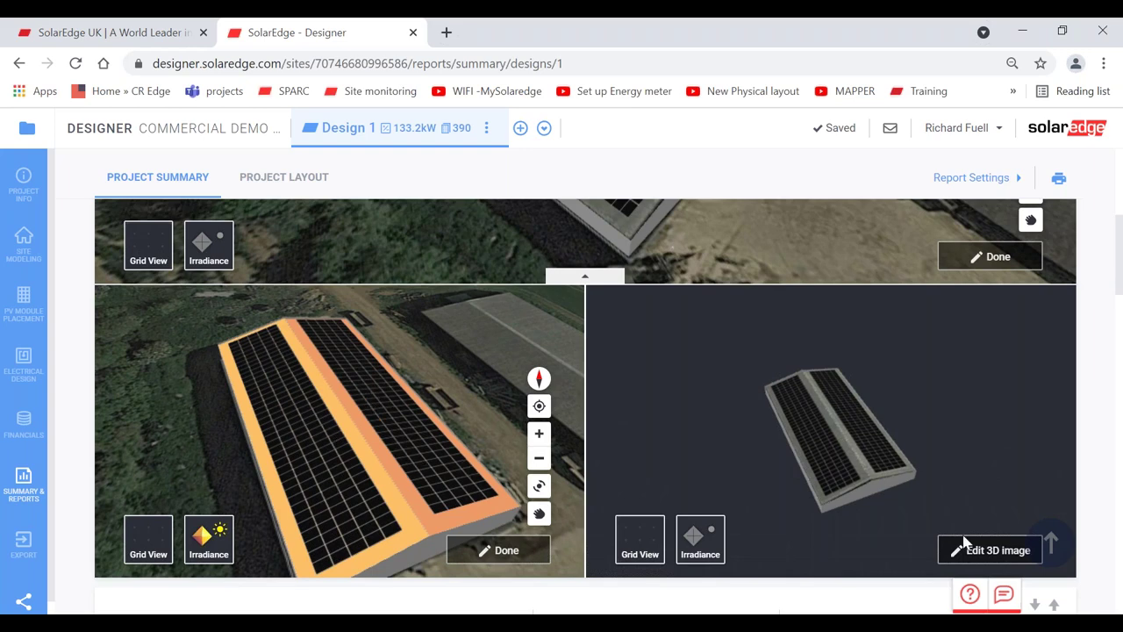
- Zoom and rotate the right-hand 3D image, with satellite imagery around the building
{"action": "left_click", "coordinate": [991, 547]}
{"action": "left_click", "coordinate": [1031, 432]}
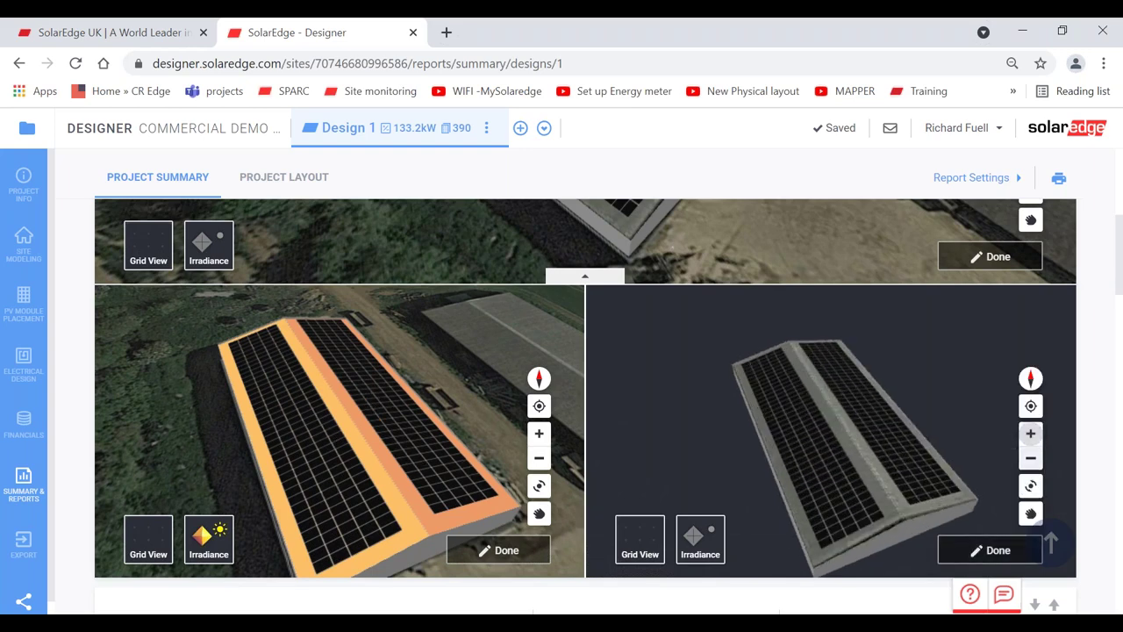
{"action": "left_click_drag", "start_coordinate": [842, 484], "coordinate": [936, 529]}
{"action": "left_click", "coordinate": [700, 537]}
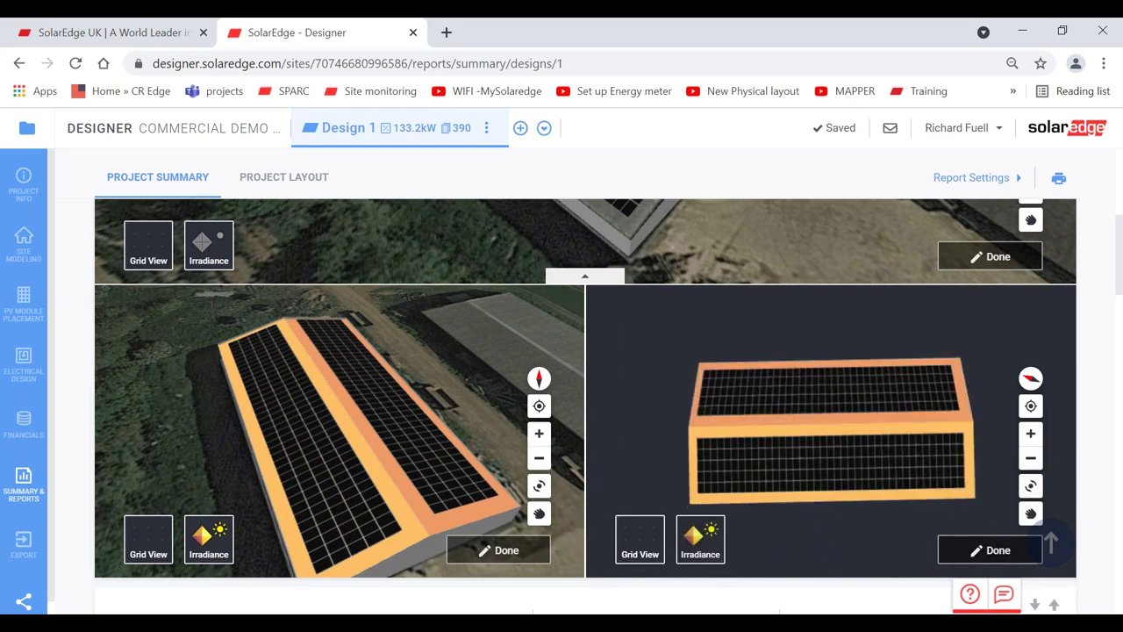
{"action": "left_click", "coordinate": [700, 537]}
{"action": "left_click", "coordinate": [640, 543]}
{"action": "left_click", "coordinate": [640, 545]}
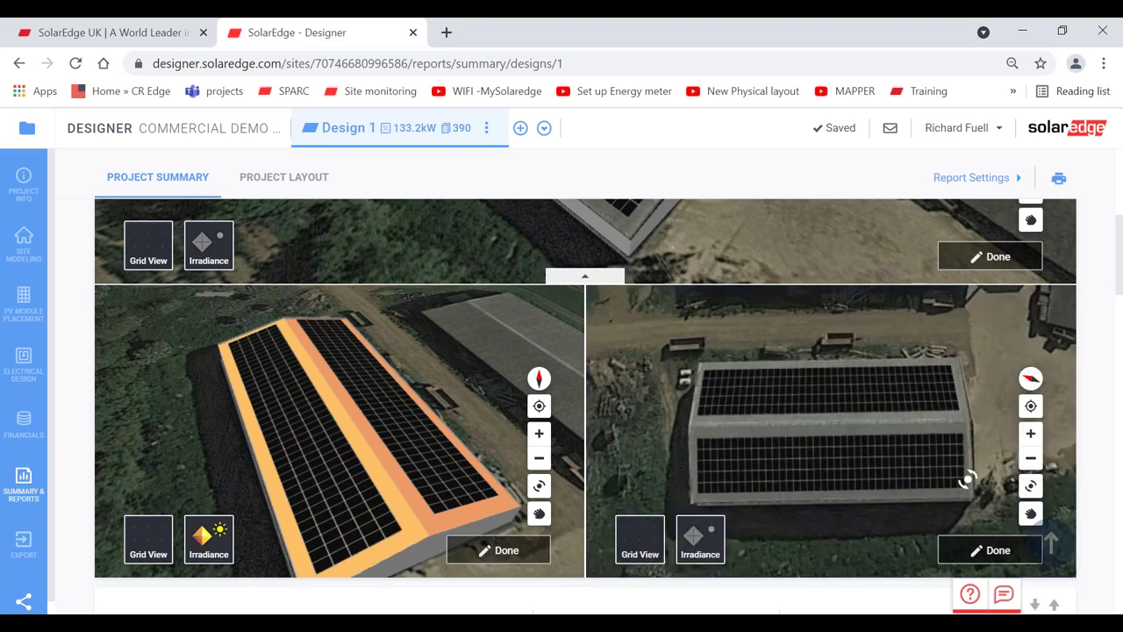
{"action": "left_click", "coordinate": [1029, 433]}
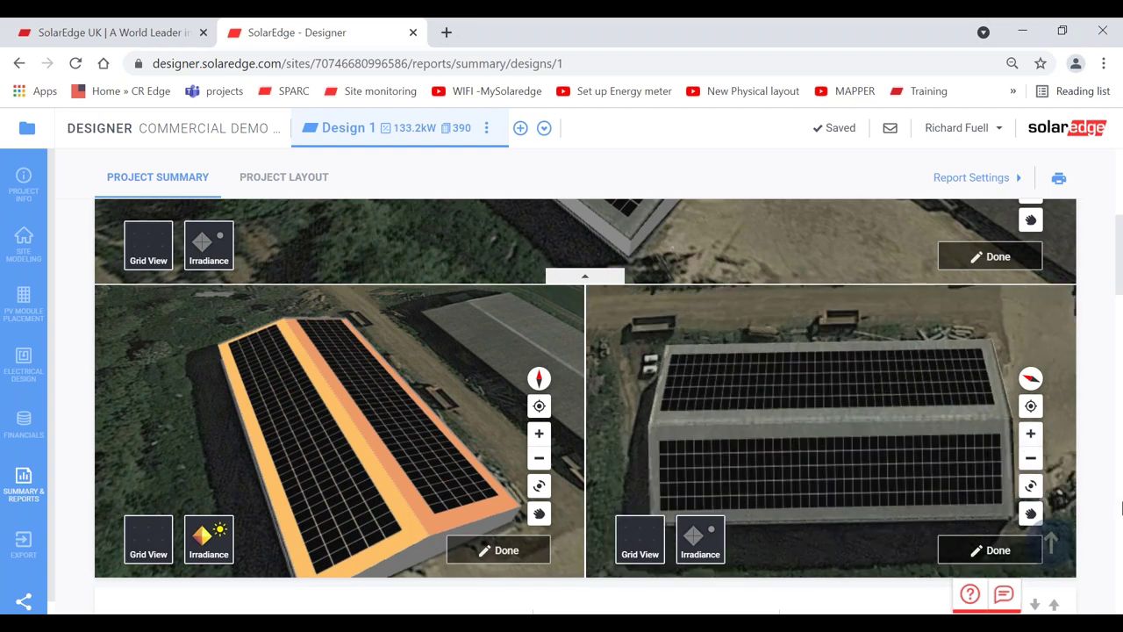
- Finish editing the right, top and left 3D site images
{"action": "left_click", "coordinate": [990, 550]}
{"action": "left_click", "coordinate": [974, 263]}
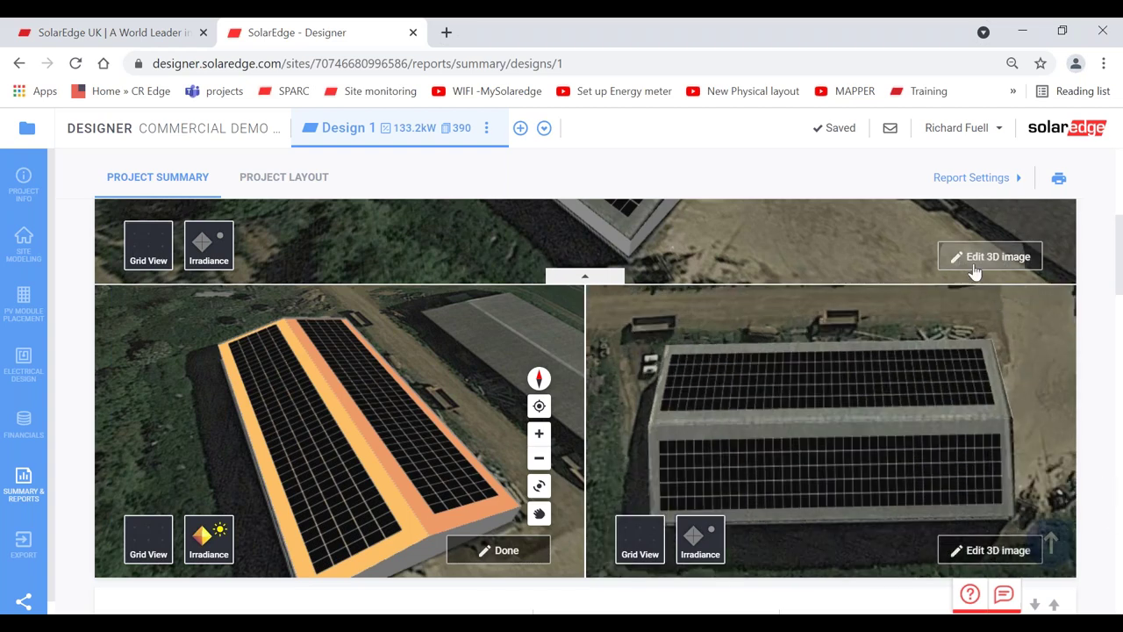
{"action": "left_click", "coordinate": [500, 550]}
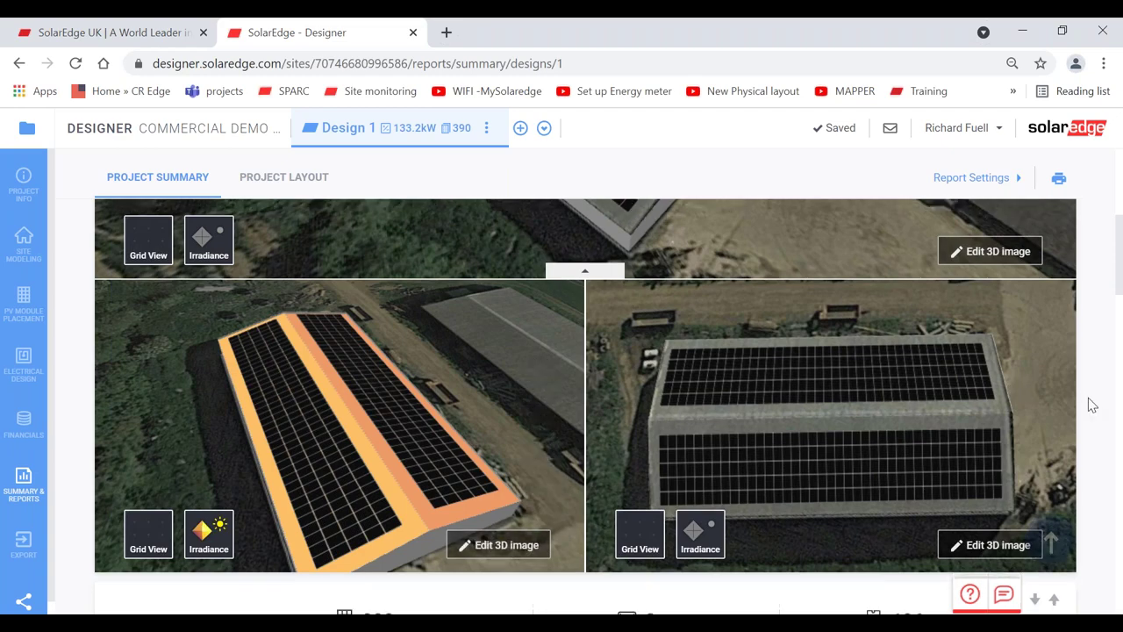
- Scroll through the project summary report to review its contents
{"action": "scroll", "coordinate": [1088, 400], "scroll_direction": "down", "scroll_amount": 3}
{"action": "scroll", "coordinate": [1091, 404], "scroll_direction": "down", "scroll_amount": 5}
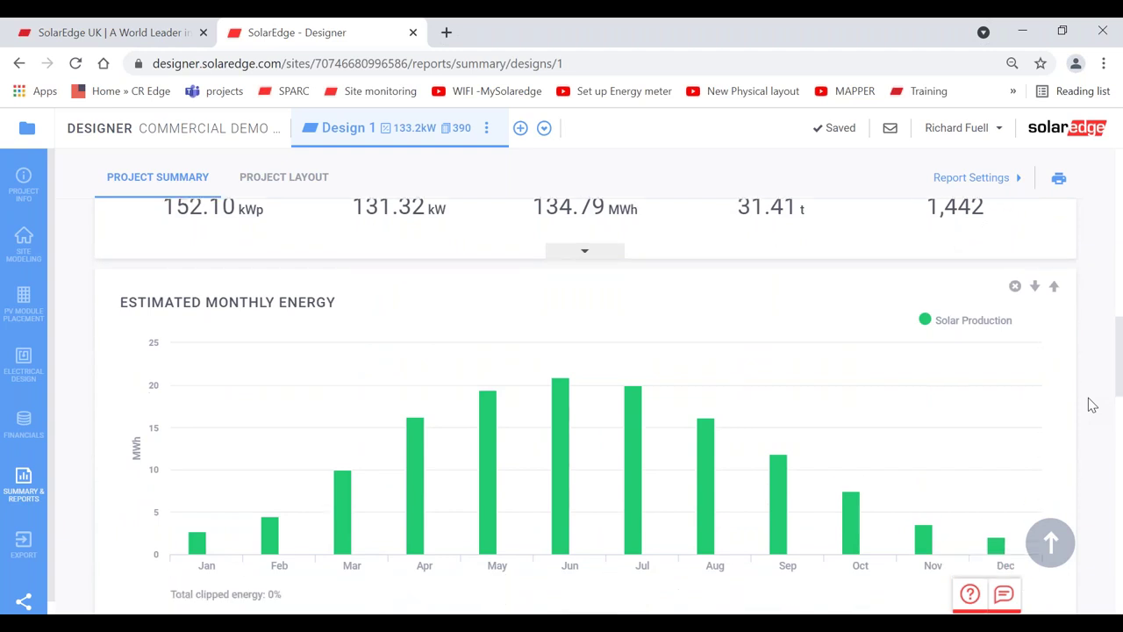
{"action": "scroll", "coordinate": [1092, 404], "scroll_direction": "up", "scroll_amount": 1}
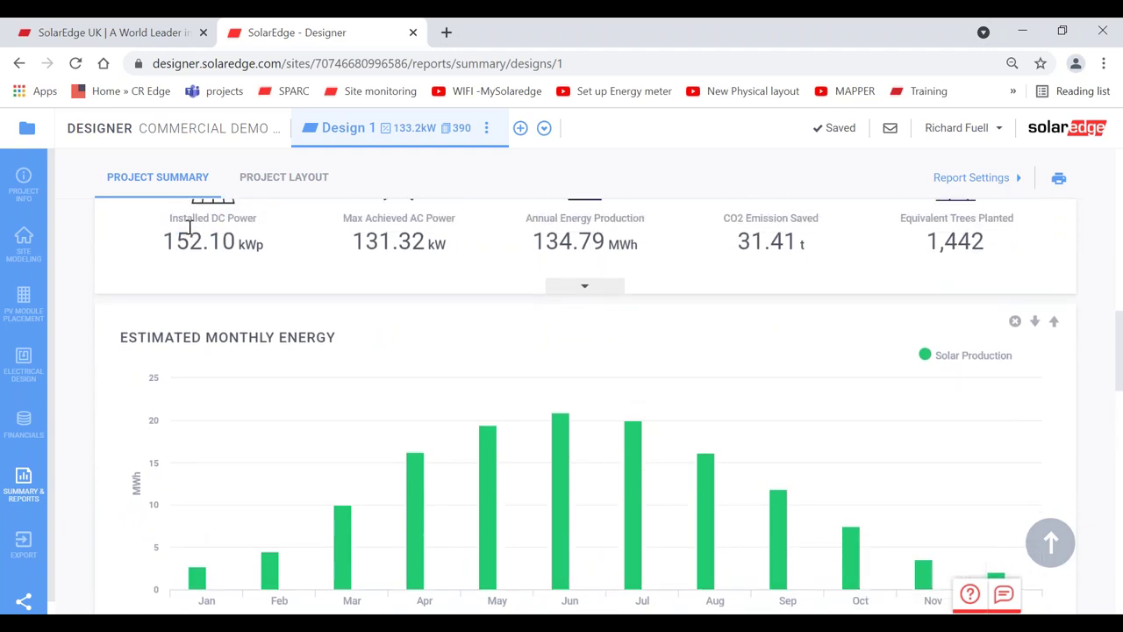
{"action": "scroll", "coordinate": [189, 229], "scroll_direction": "up", "scroll_amount": 3}
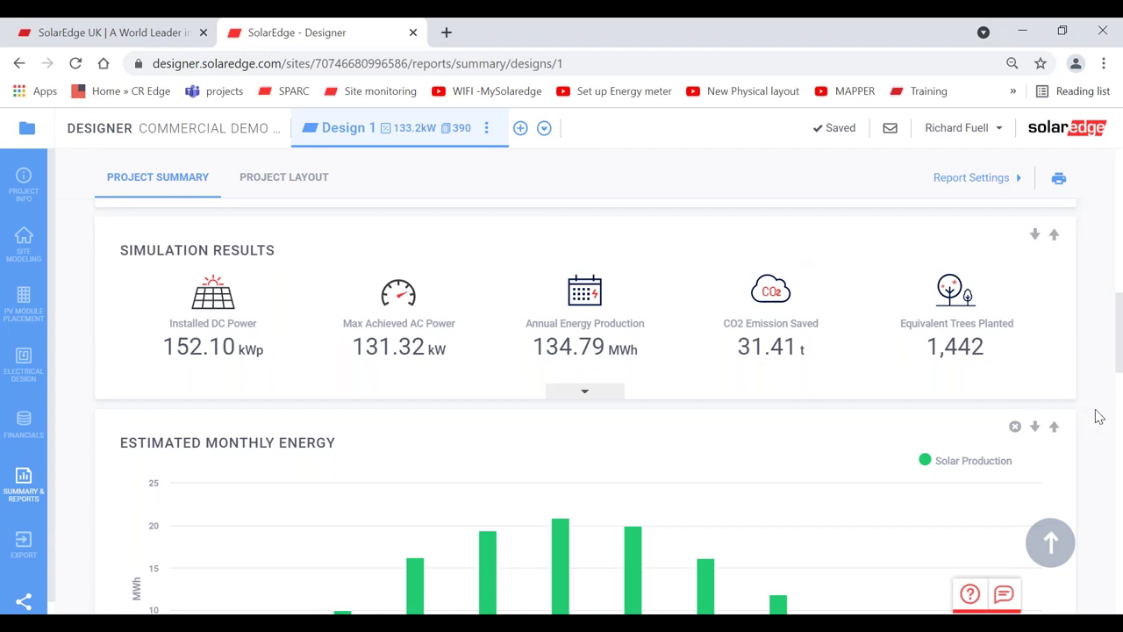
{"action": "scroll", "coordinate": [1100, 417], "scroll_direction": "down", "scroll_amount": 4}
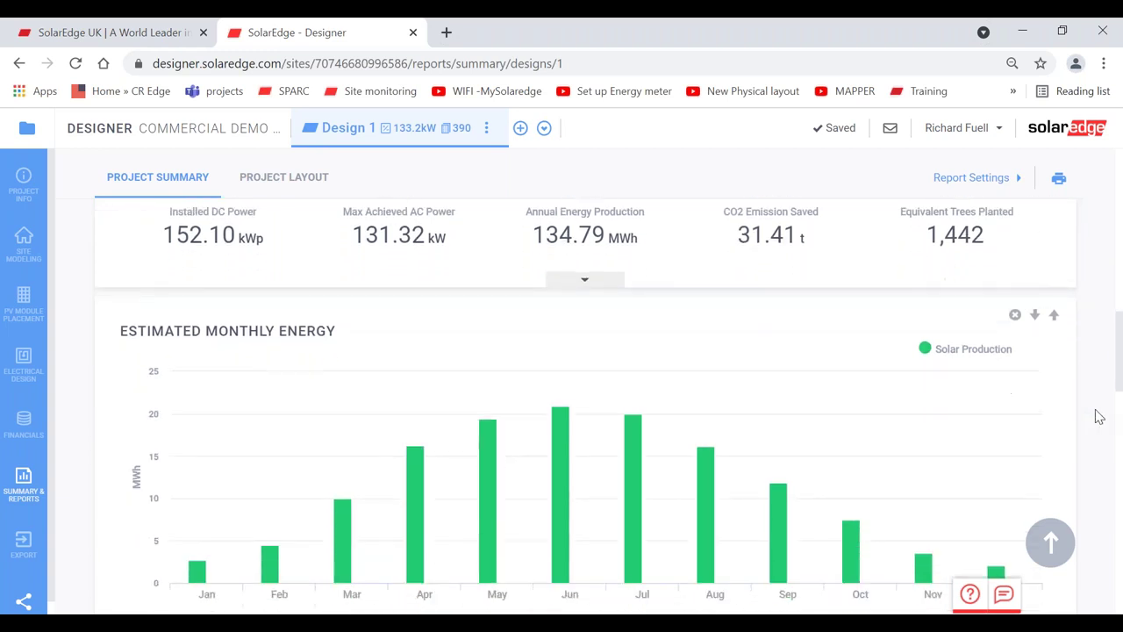
{"action": "scroll", "coordinate": [1100, 417], "scroll_direction": "down", "scroll_amount": 3}
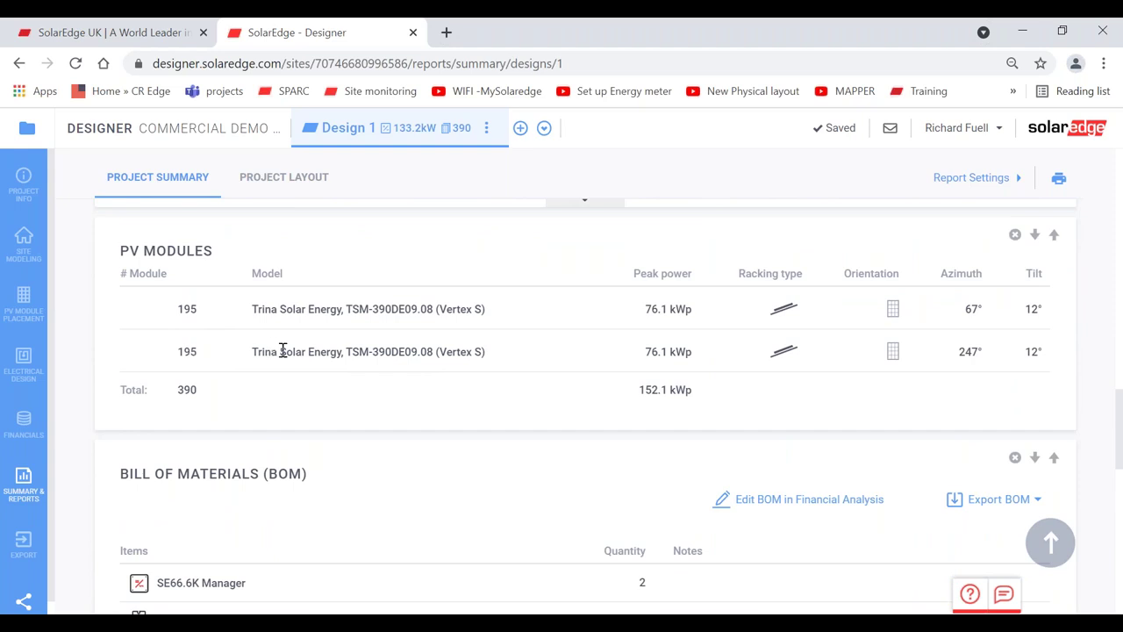
{"action": "scroll", "coordinate": [283, 351], "scroll_direction": "down", "scroll_amount": 2}
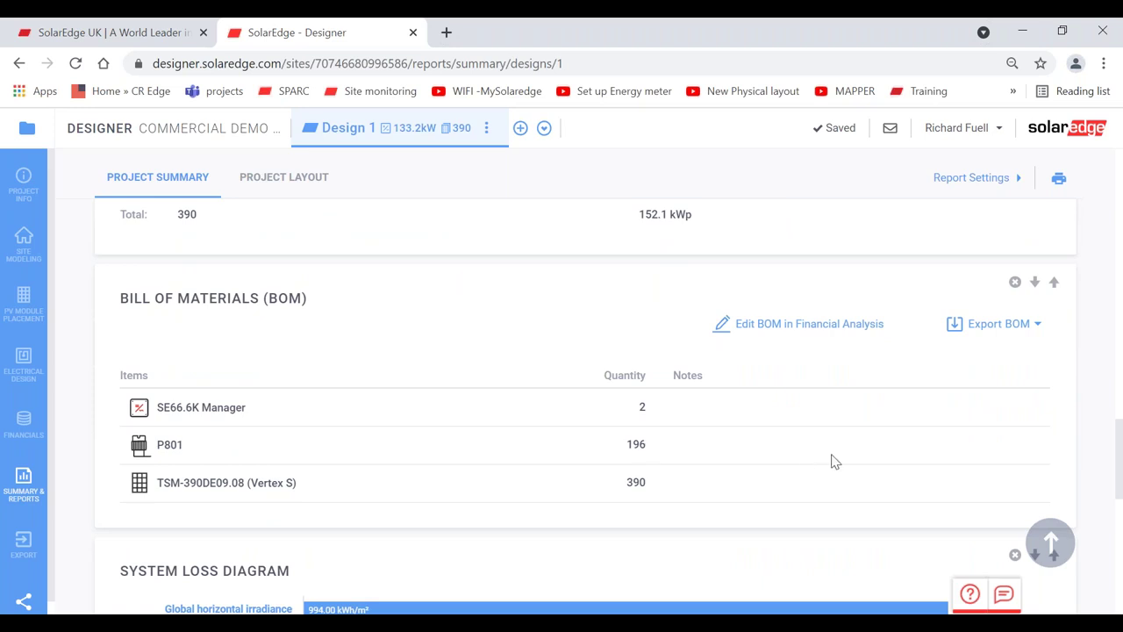
{"action": "scroll", "coordinate": [833, 463], "scroll_direction": "down", "scroll_amount": 3}
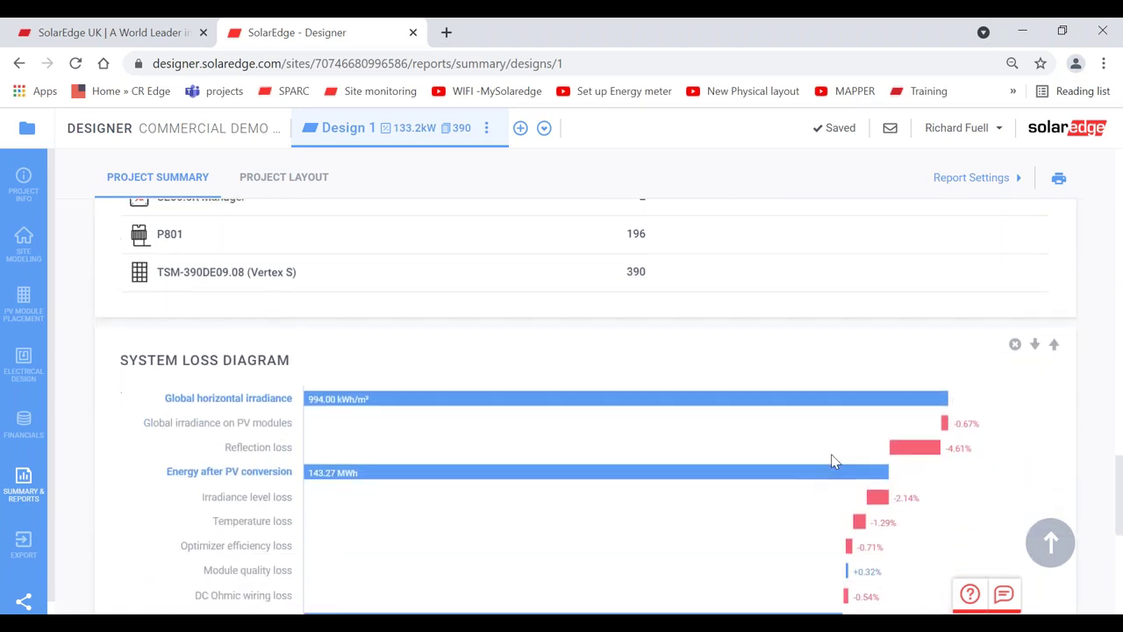
{"action": "scroll", "coordinate": [834, 461], "scroll_direction": "up", "scroll_amount": 12}
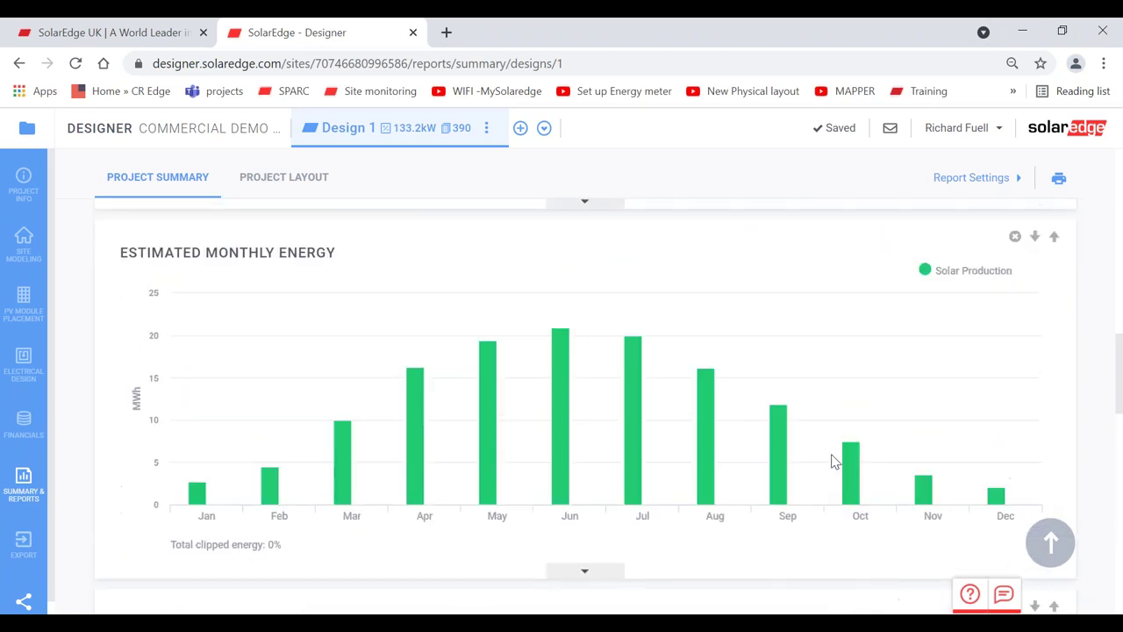
{"action": "scroll", "coordinate": [831, 453], "scroll_direction": "up", "scroll_amount": 3}
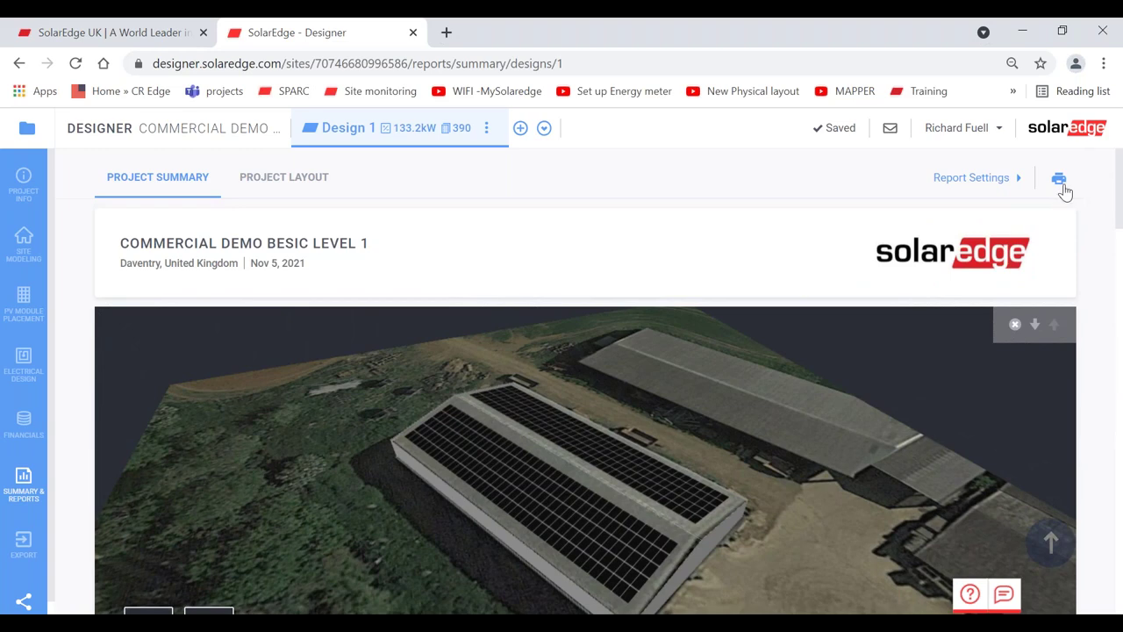
- Download the Project Layout page's string layout report as a PDF and open it
{"action": "left_click", "coordinate": [274, 179]}
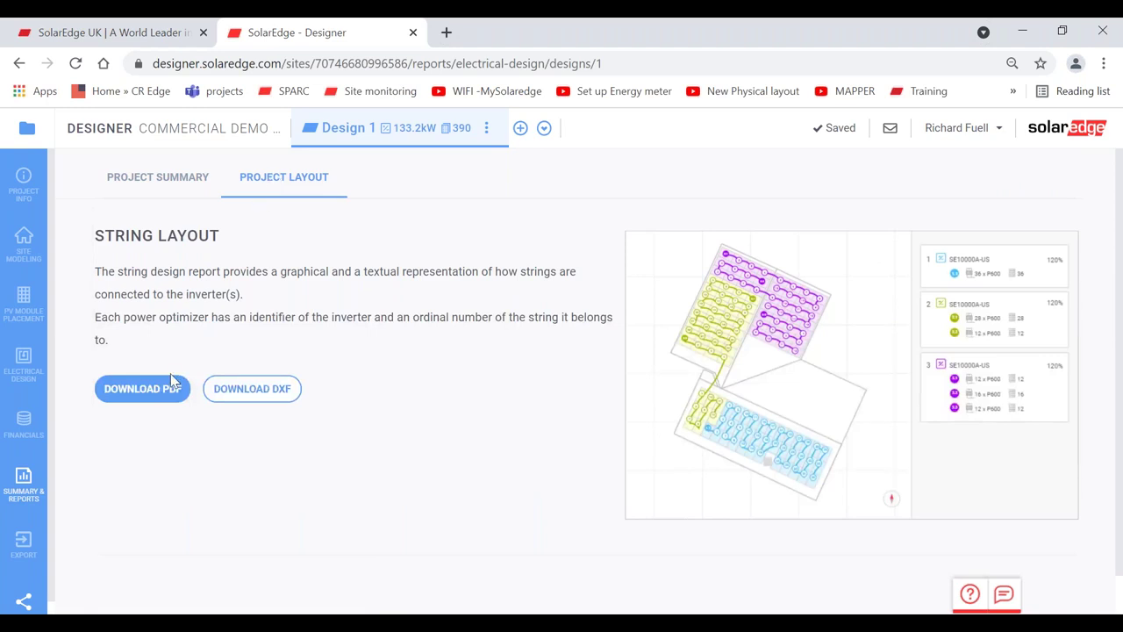
{"action": "left_click", "coordinate": [134, 394]}
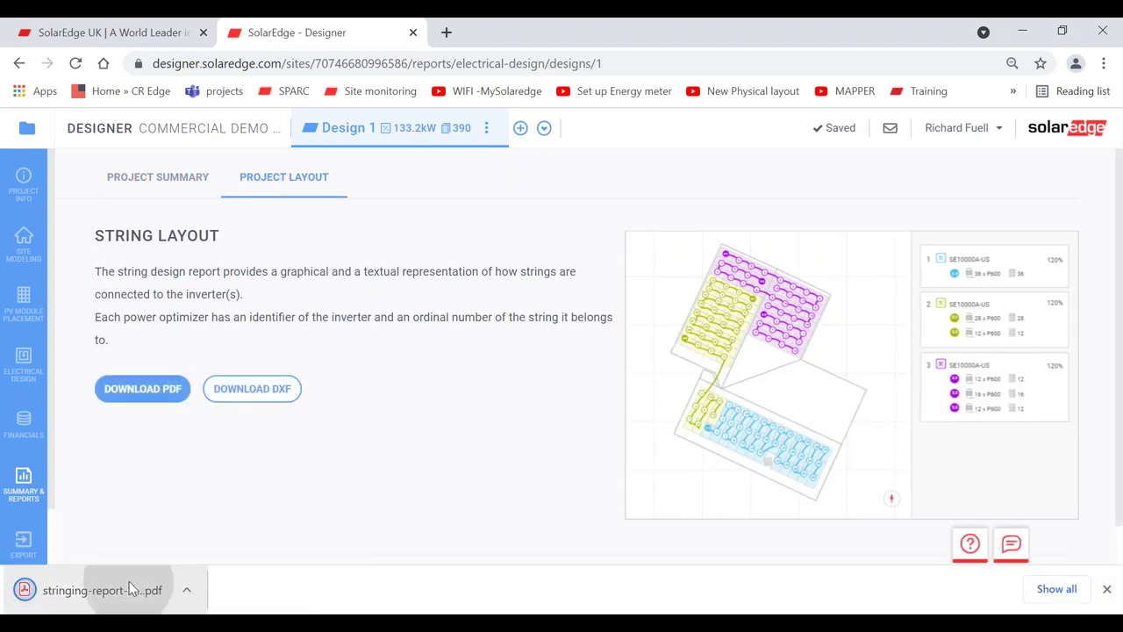
{"action": "left_click", "coordinate": [130, 588]}
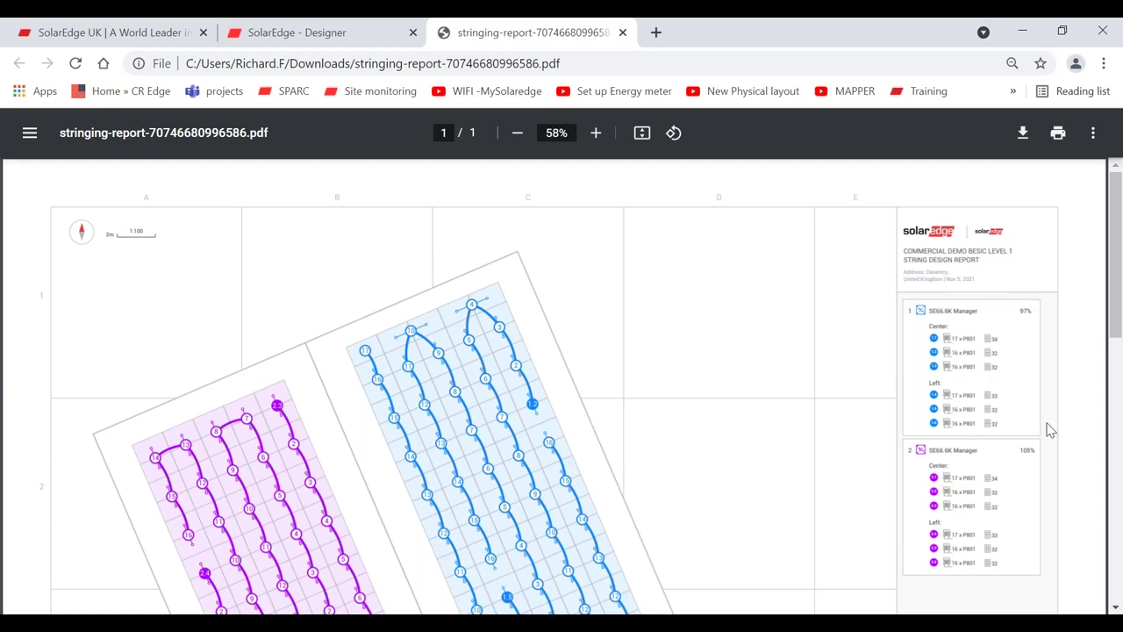
- Review the SE66.6K Manager strings at 97% and 105% in the PDF, then close it
{"action": "scroll", "coordinate": [1059, 429], "scroll_direction": "down", "scroll_amount": 3}
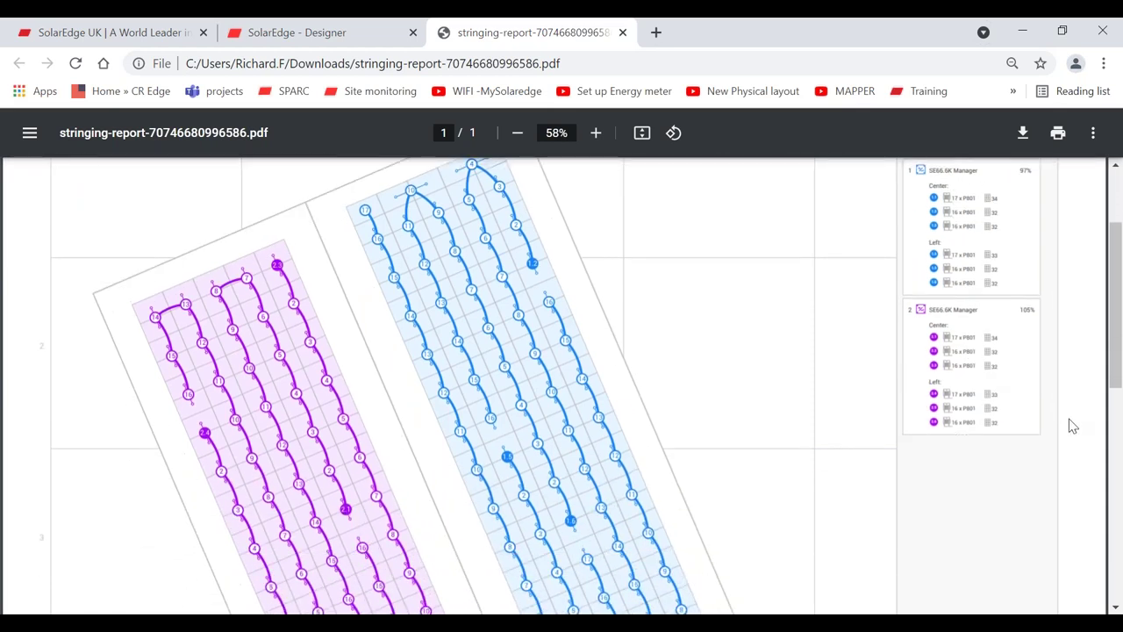
{"action": "scroll", "coordinate": [1071, 425], "scroll_direction": "down", "scroll_amount": 1}
{"action": "scroll", "coordinate": [1069, 418], "scroll_direction": "down", "scroll_amount": 5}
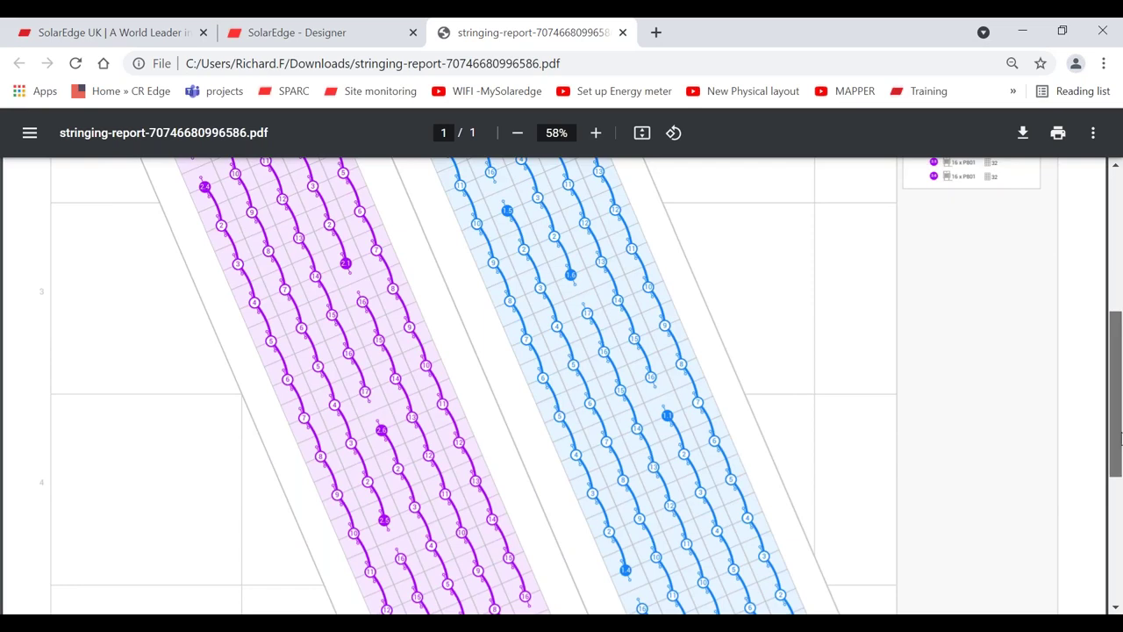
{"action": "left_click_drag", "start_coordinate": [1118, 453], "coordinate": [1120, 279]}
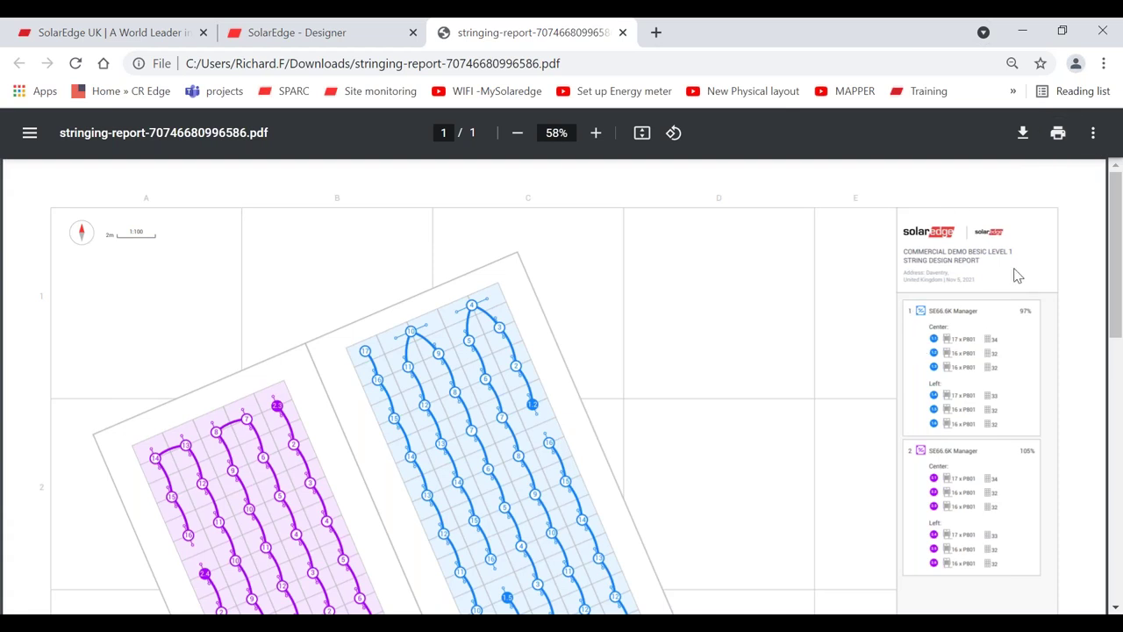
{"action": "left_click", "coordinate": [622, 35]}
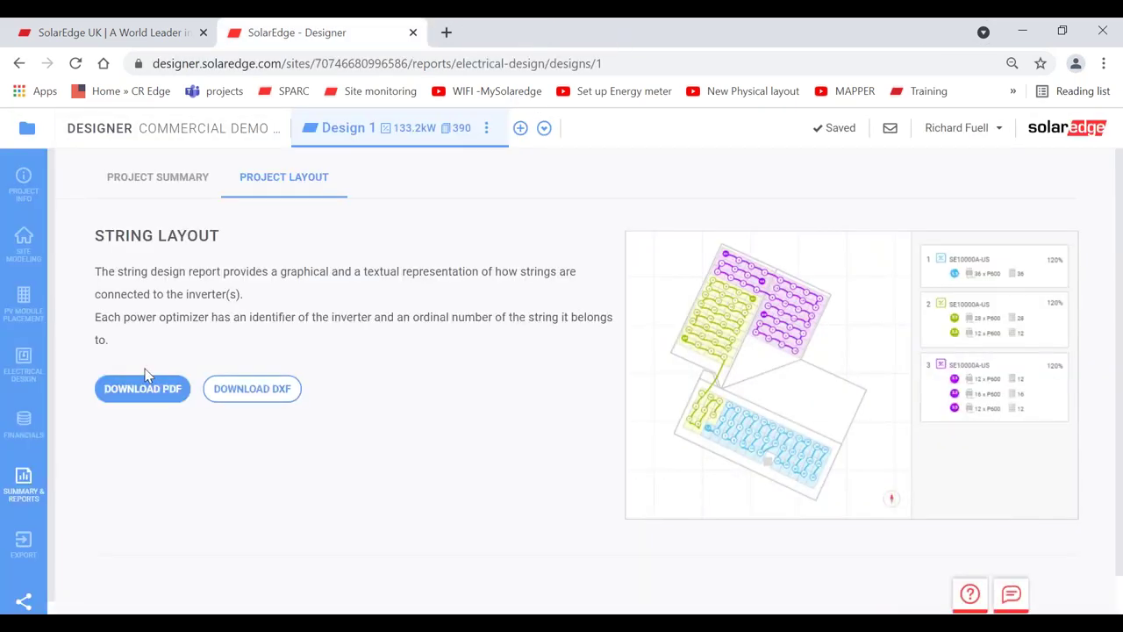
- Open the small residential house project's electrical design and delete its existing inverter
{"action": "left_click", "coordinate": [26, 129]}
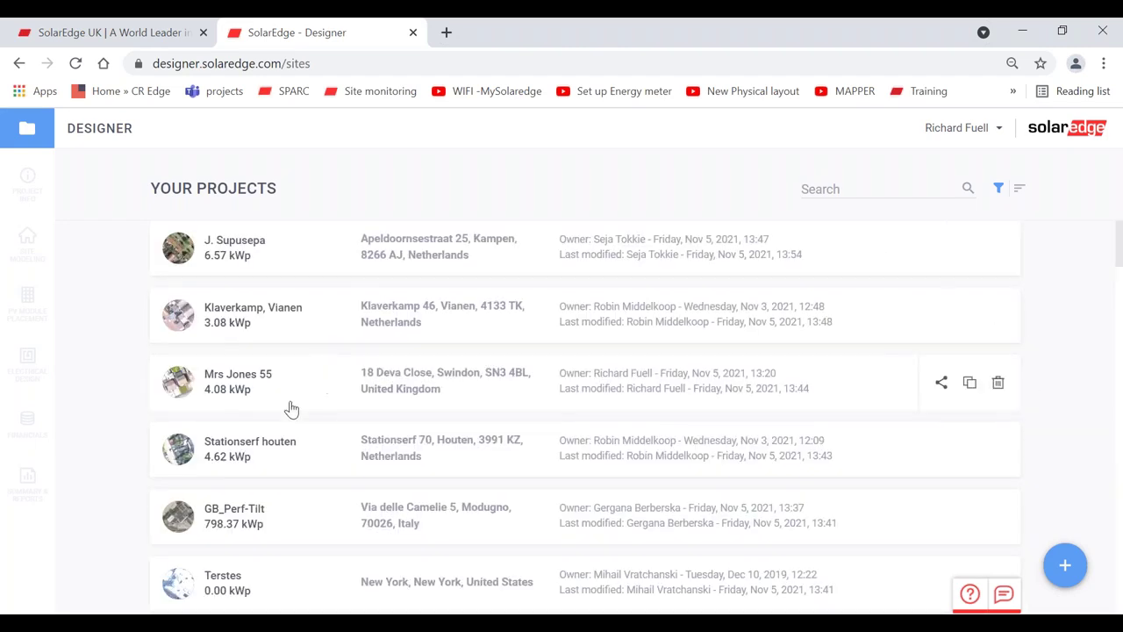
{"action": "left_click", "coordinate": [241, 383]}
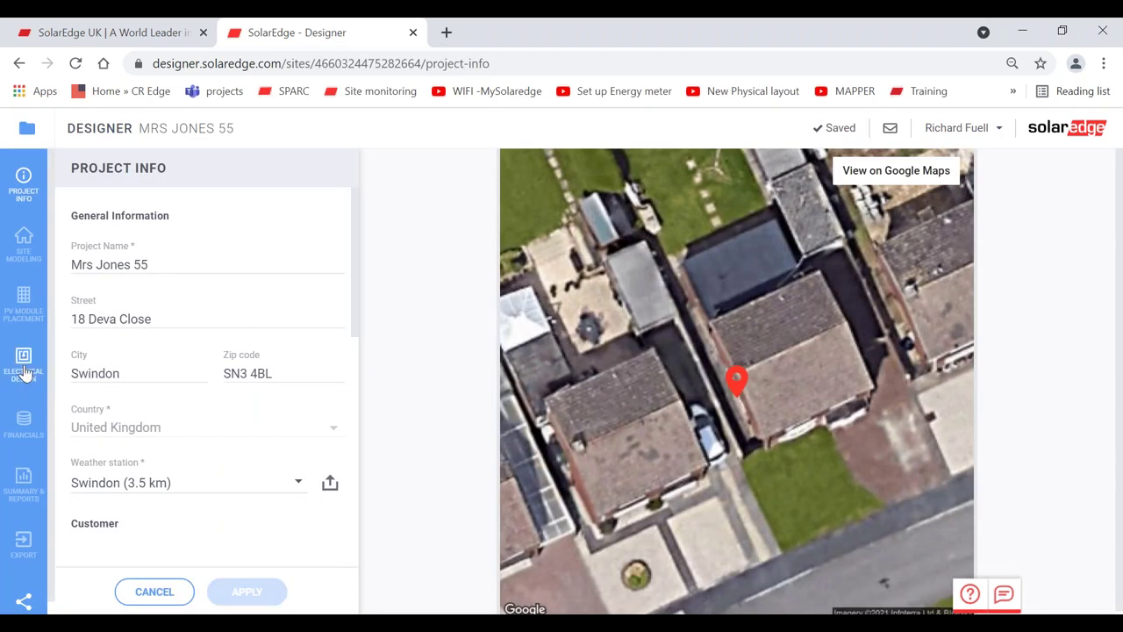
{"action": "left_click", "coordinate": [24, 364]}
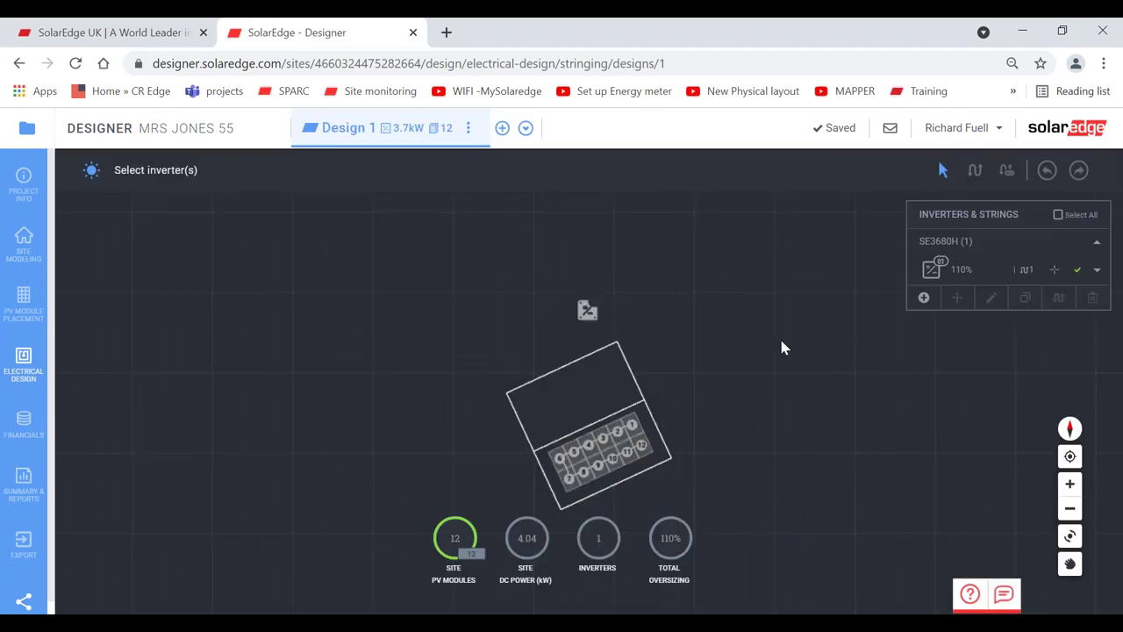
{"action": "left_click", "coordinate": [970, 271]}
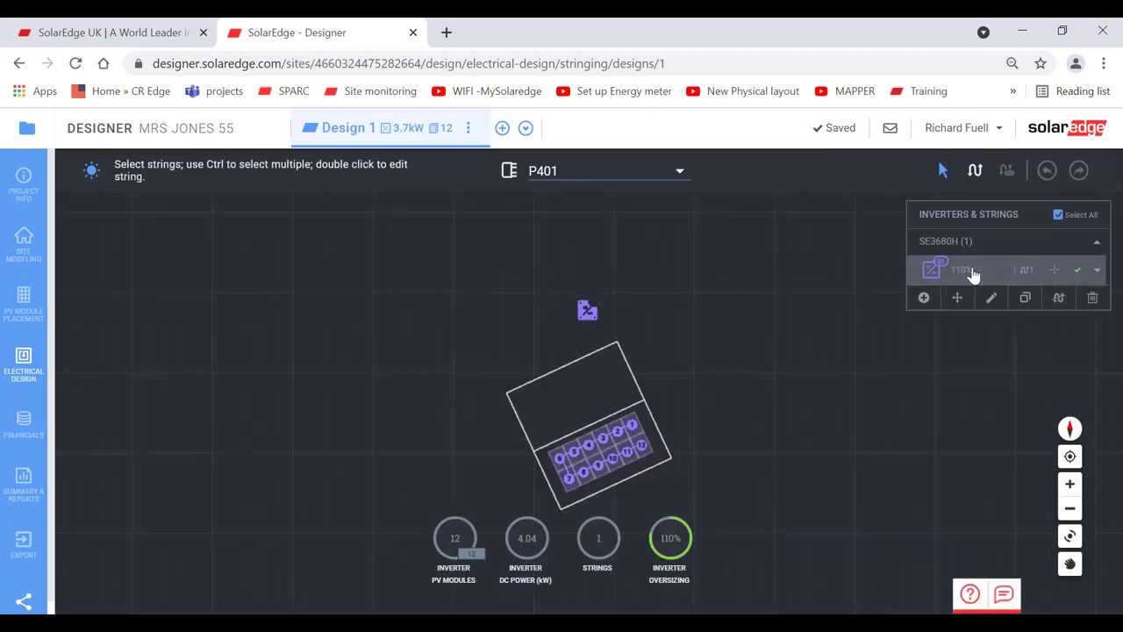
{"action": "left_click", "coordinate": [1090, 298]}
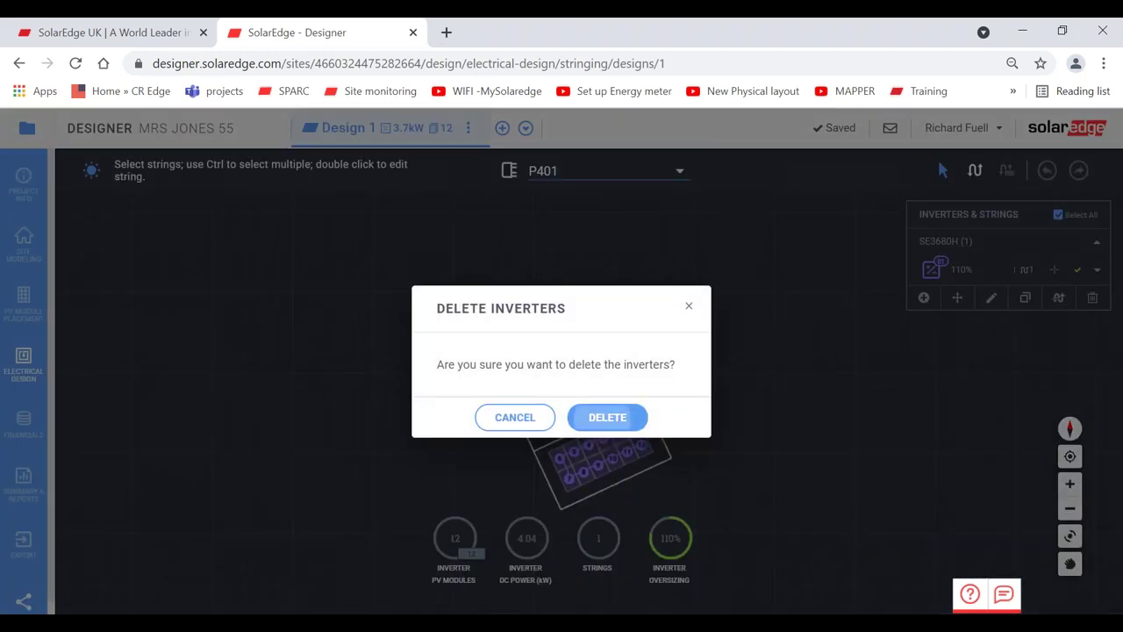
{"action": "left_click", "coordinate": [607, 417]}
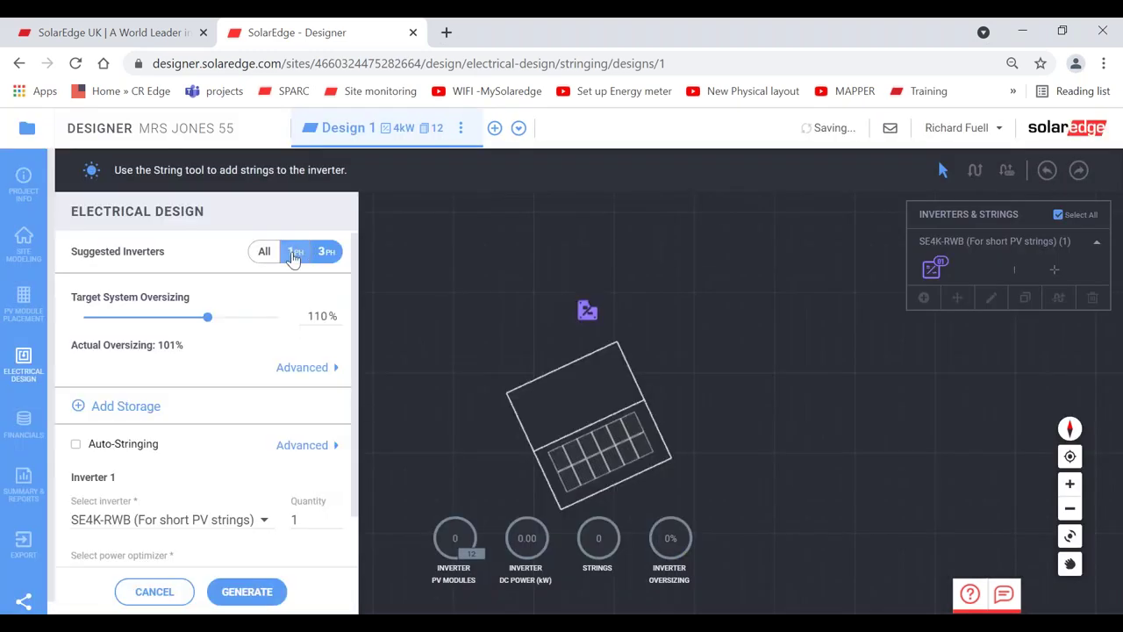
- Auto-string the 12 modules onto a single-phase SE3680H inverter with P401 optimizers
{"action": "left_click", "coordinate": [296, 251]}
{"action": "scroll", "coordinate": [351, 446], "scroll_direction": "down", "scroll_amount": 1}
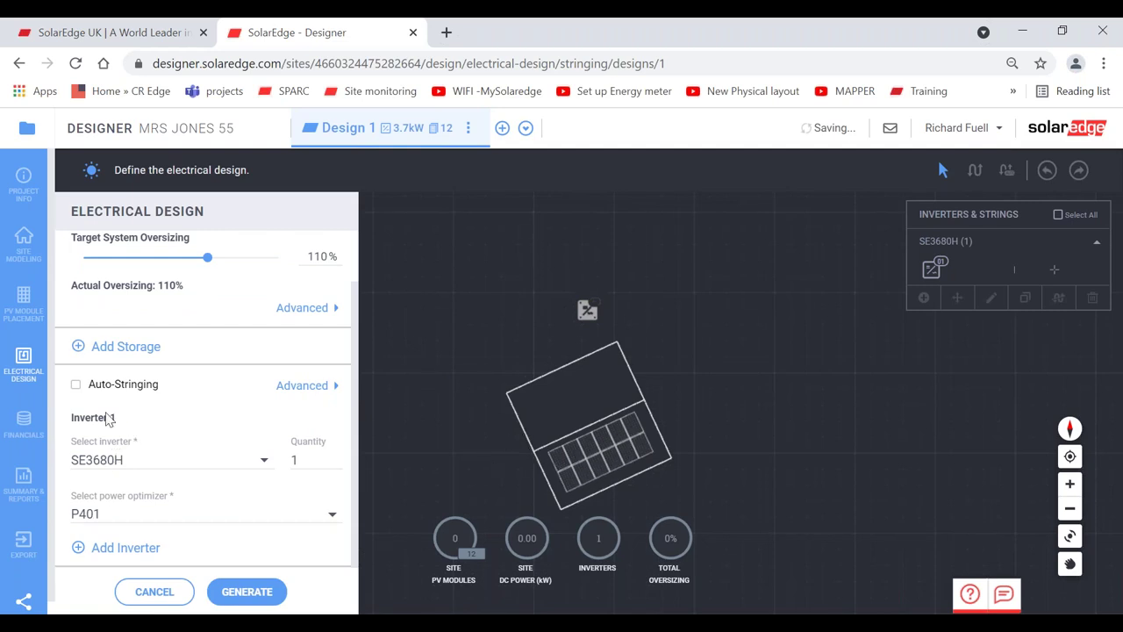
{"action": "left_click", "coordinate": [75, 386]}
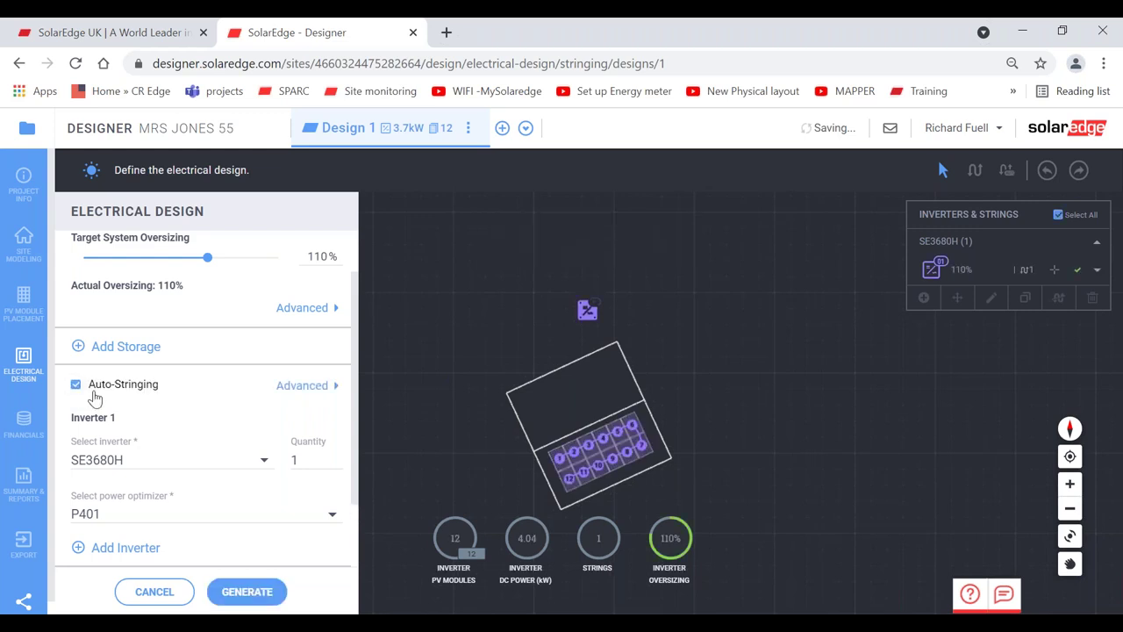
{"action": "left_click", "coordinate": [250, 595]}
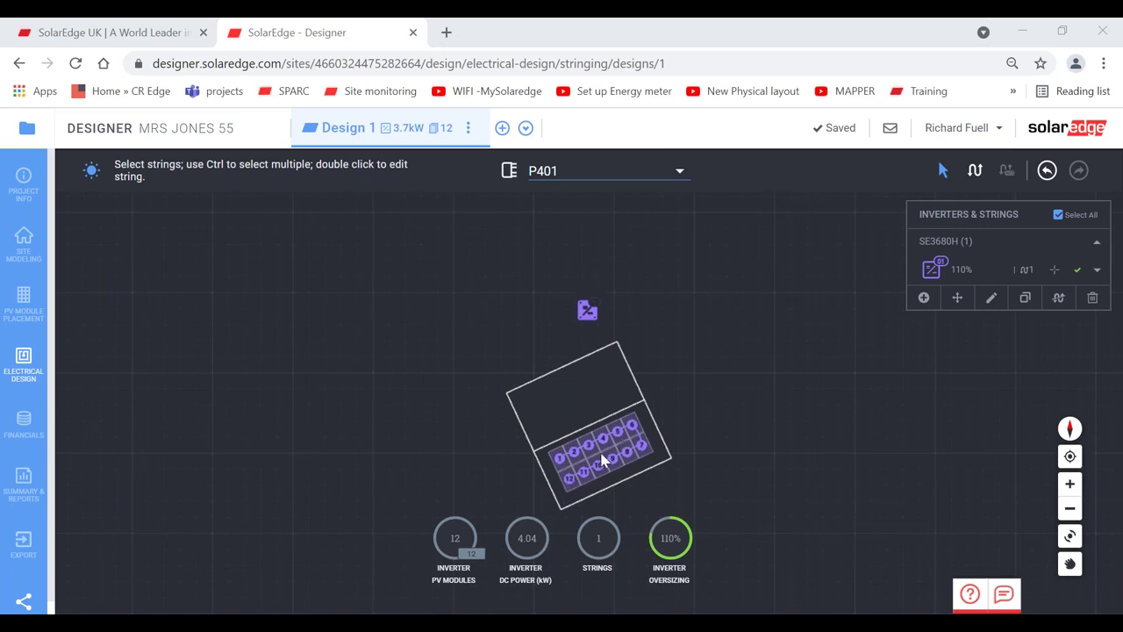
- Widen the roof array to 14 modules (2×7, 4.76 kWp) and view its stringing
{"action": "left_click", "coordinate": [23, 301]}
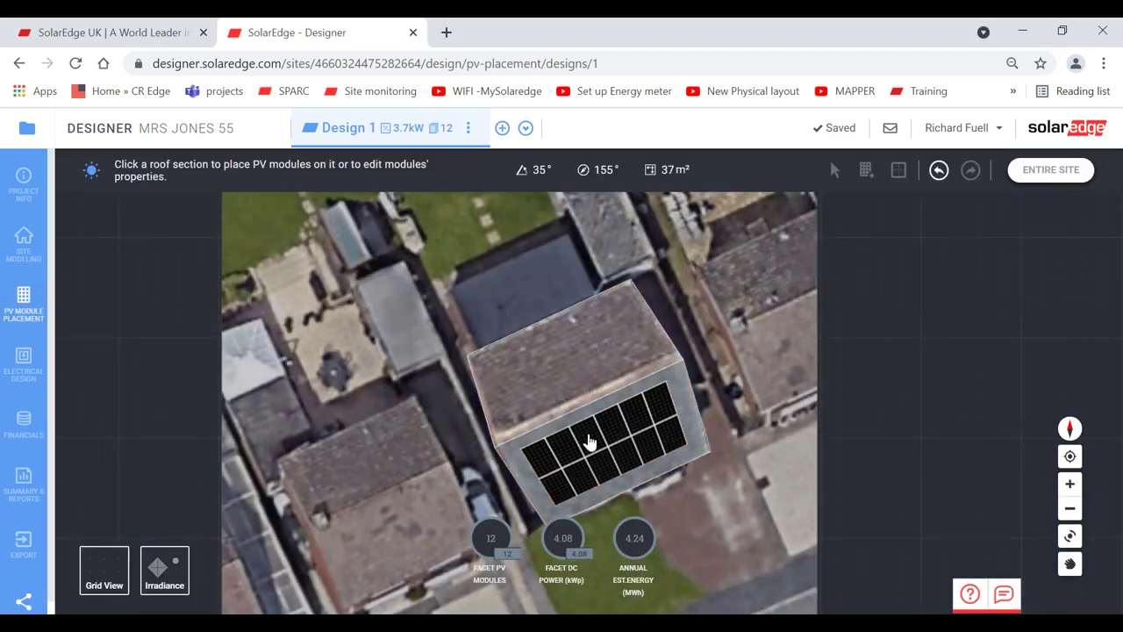
{"action": "left_click", "coordinate": [590, 442]}
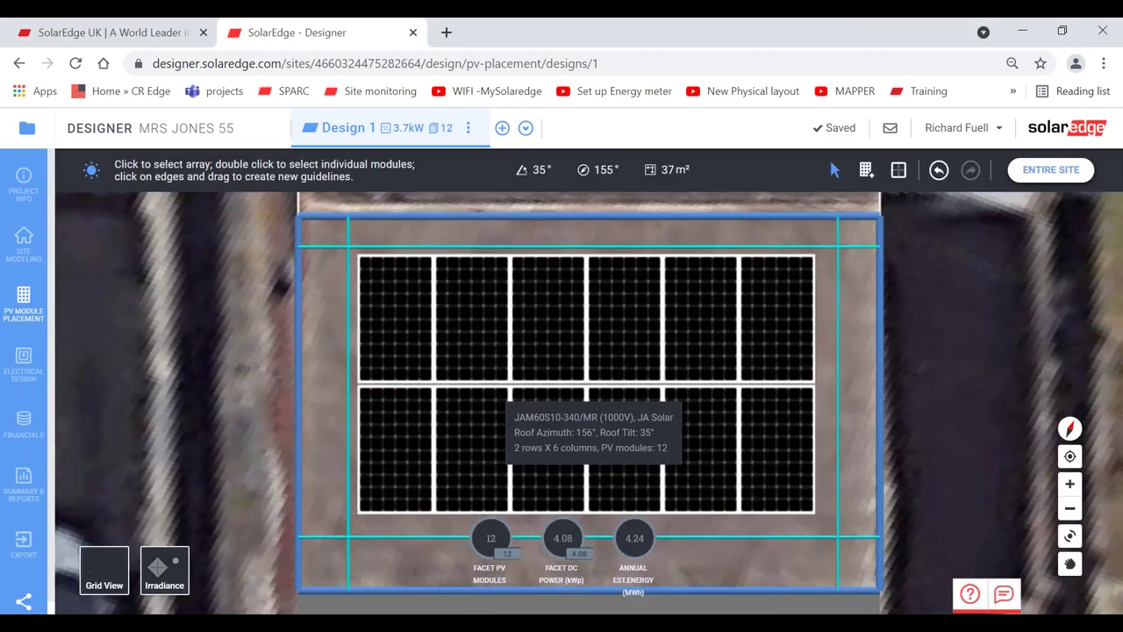
{"action": "left_click", "coordinate": [629, 382]}
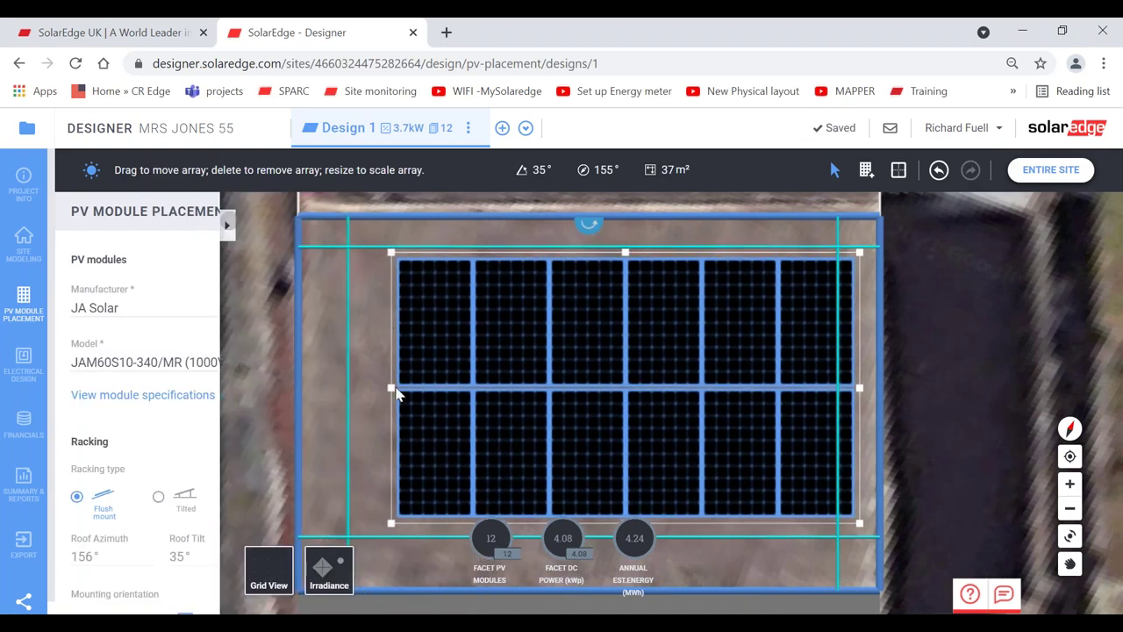
{"action": "left_click_drag", "start_coordinate": [392, 388], "coordinate": [315, 387]}
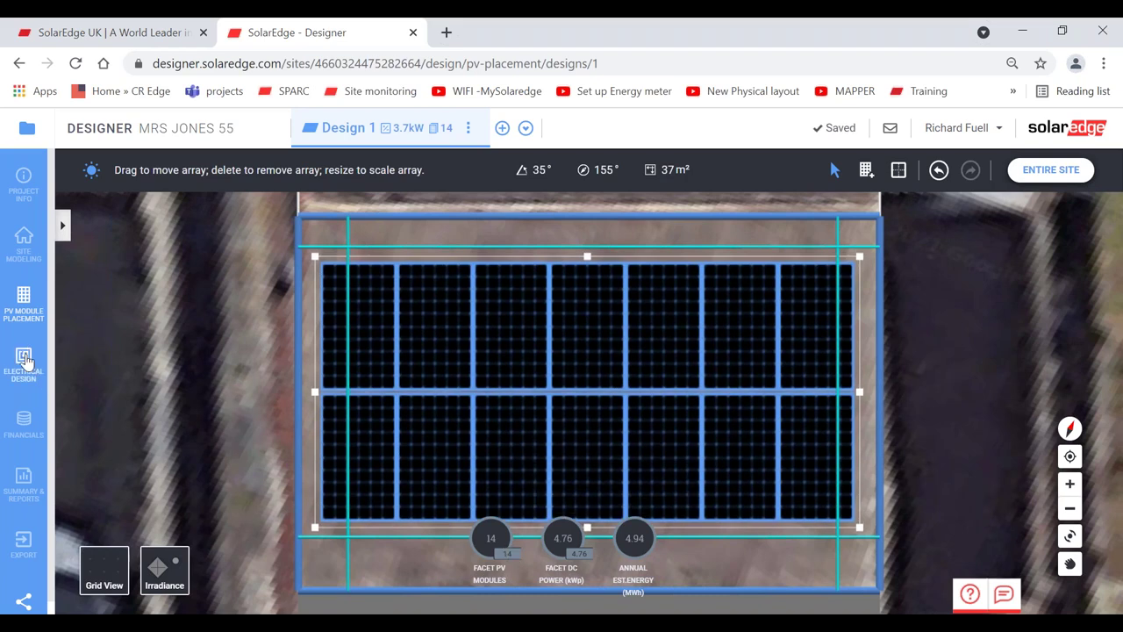
{"action": "left_click", "coordinate": [23, 360]}
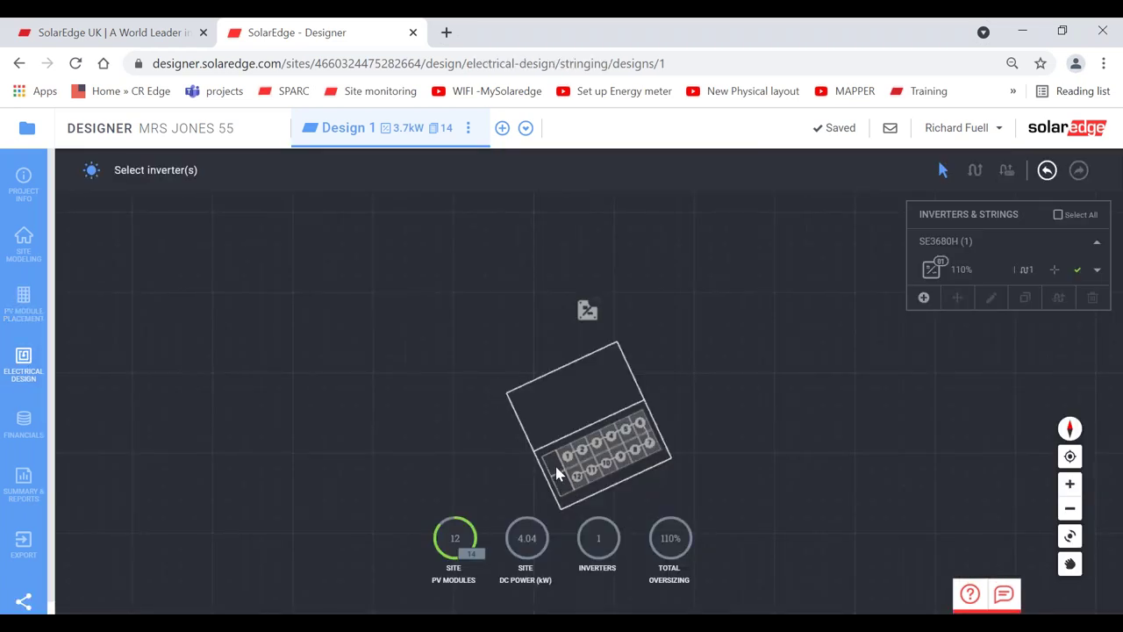
- String all 14 modules on the SE3680H inverter for 4.71 kW DC at 128% oversizing
{"action": "left_click", "coordinate": [963, 275]}
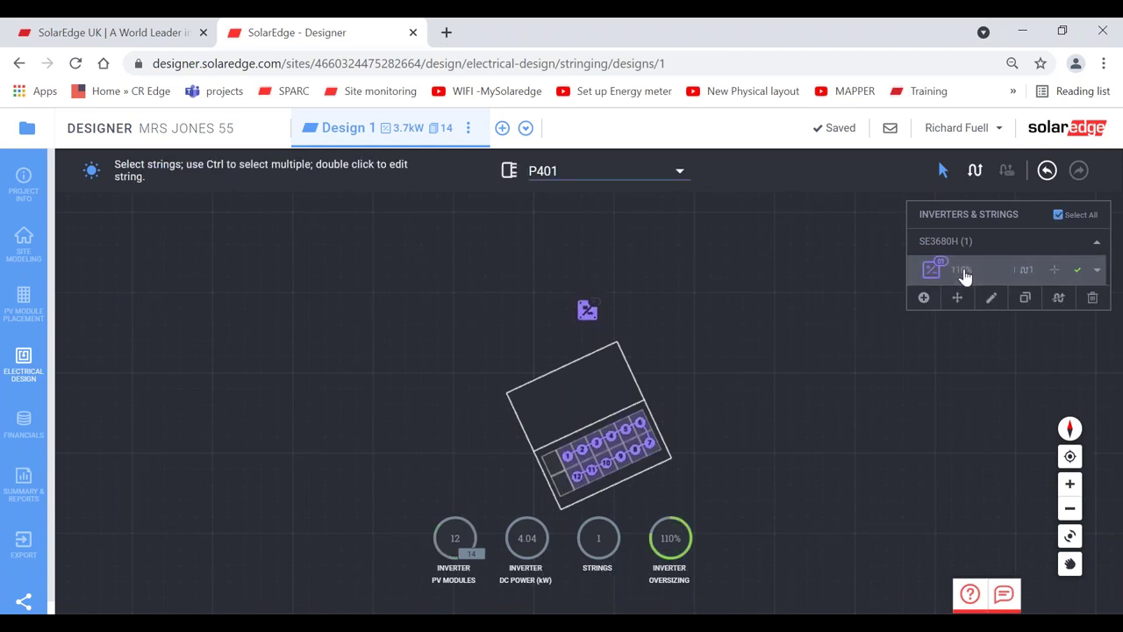
{"action": "left_click", "coordinate": [972, 175]}
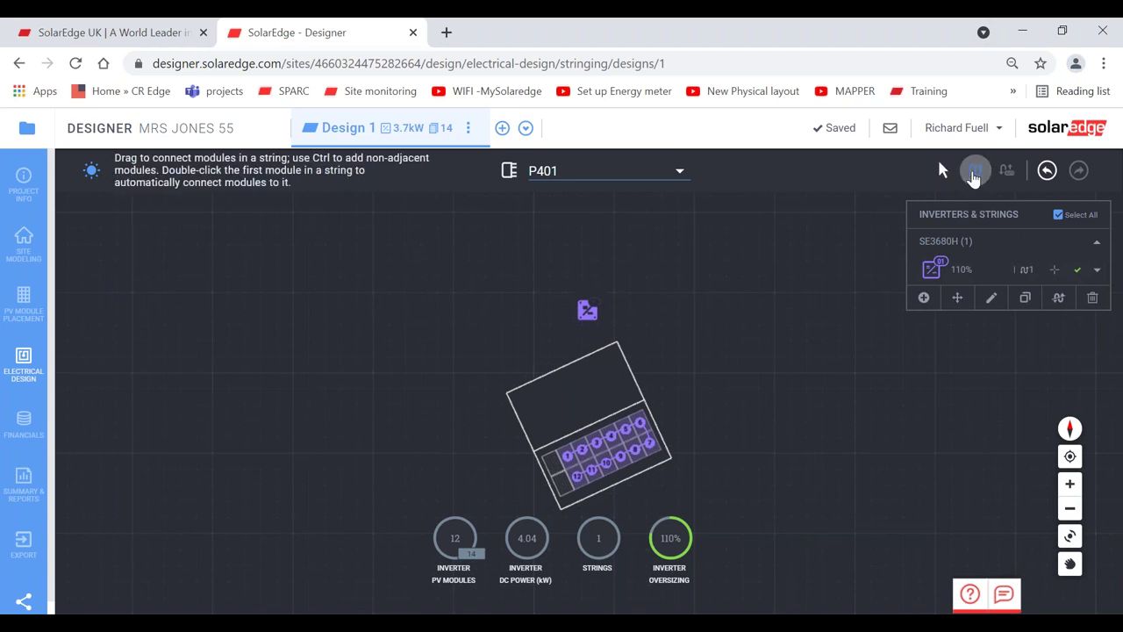
{"action": "double_click", "coordinate": [575, 470]}
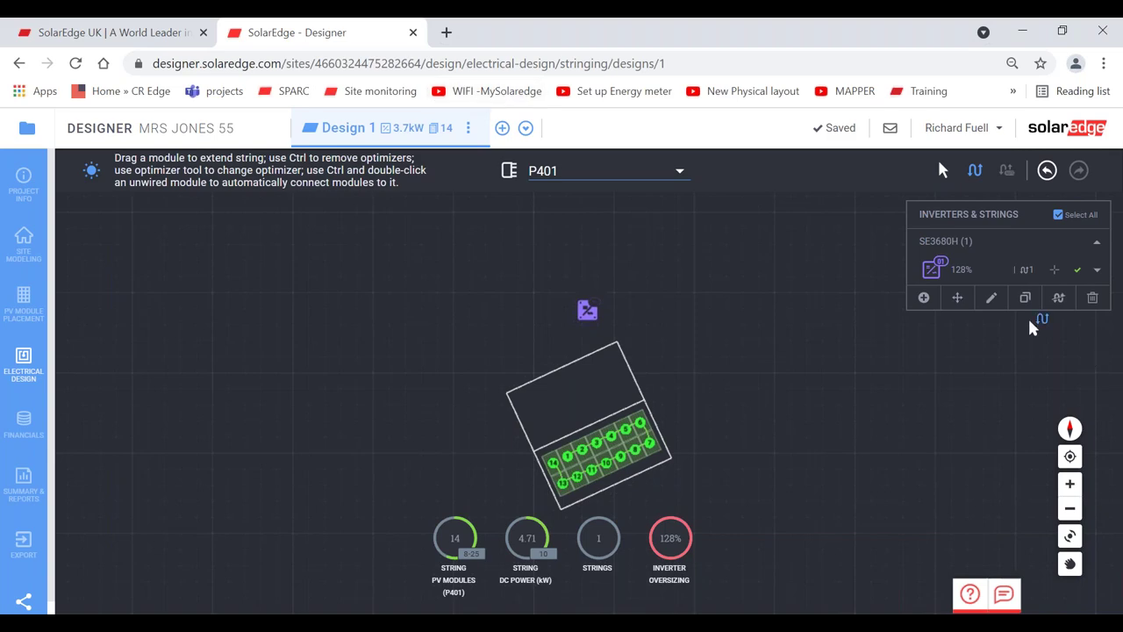
{"action": "left_click", "coordinate": [23, 305]}
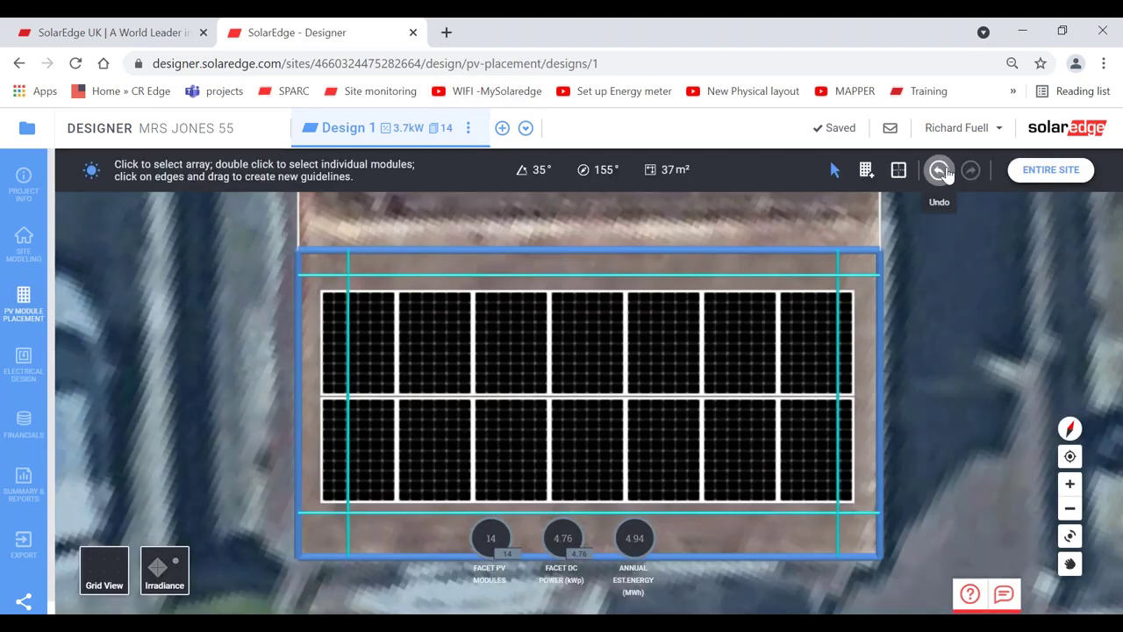
- Undo the extra column to restore the 2×6 array (4.08 kWp) and show the entire site
{"action": "left_click", "coordinate": [939, 169]}
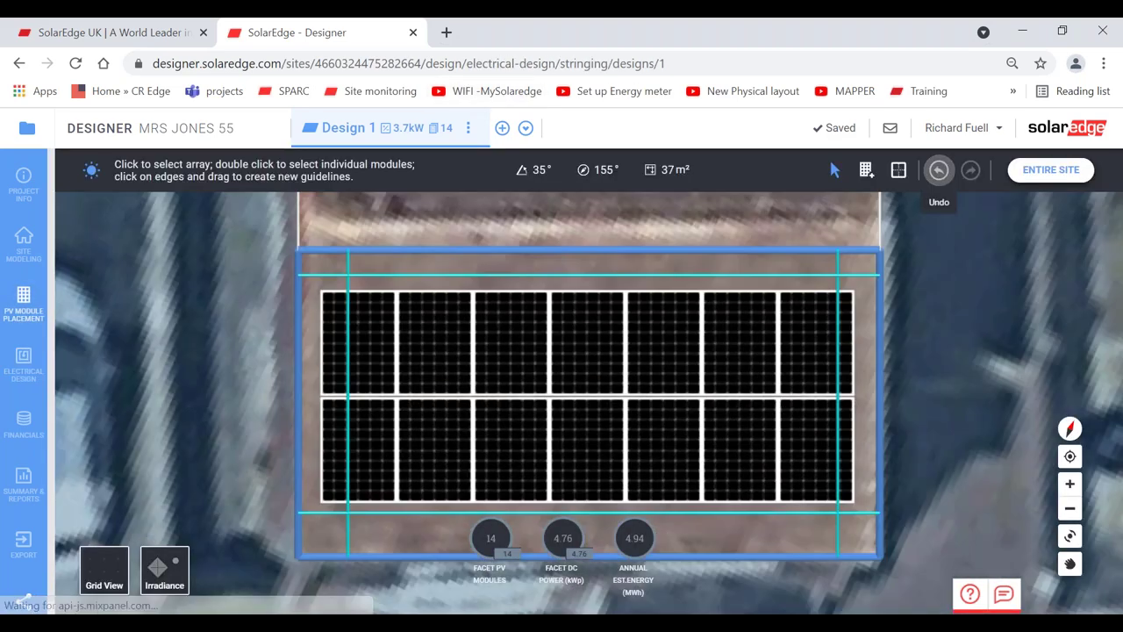
{"action": "left_click", "coordinate": [1047, 170]}
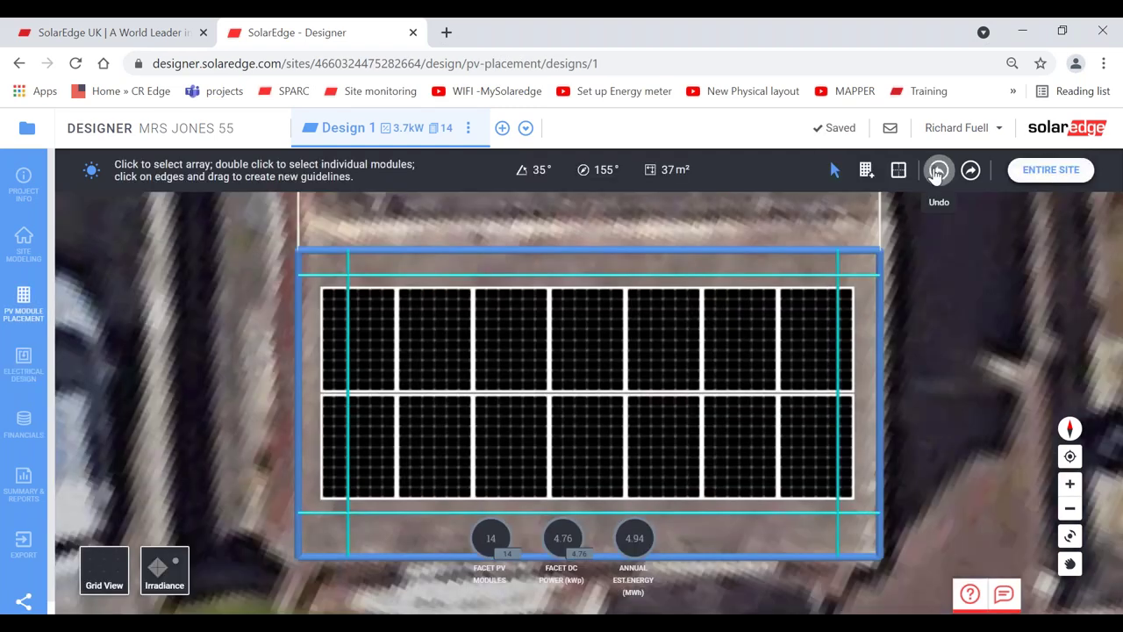
{"action": "left_click", "coordinate": [939, 169]}
{"action": "left_click", "coordinate": [650, 366]}
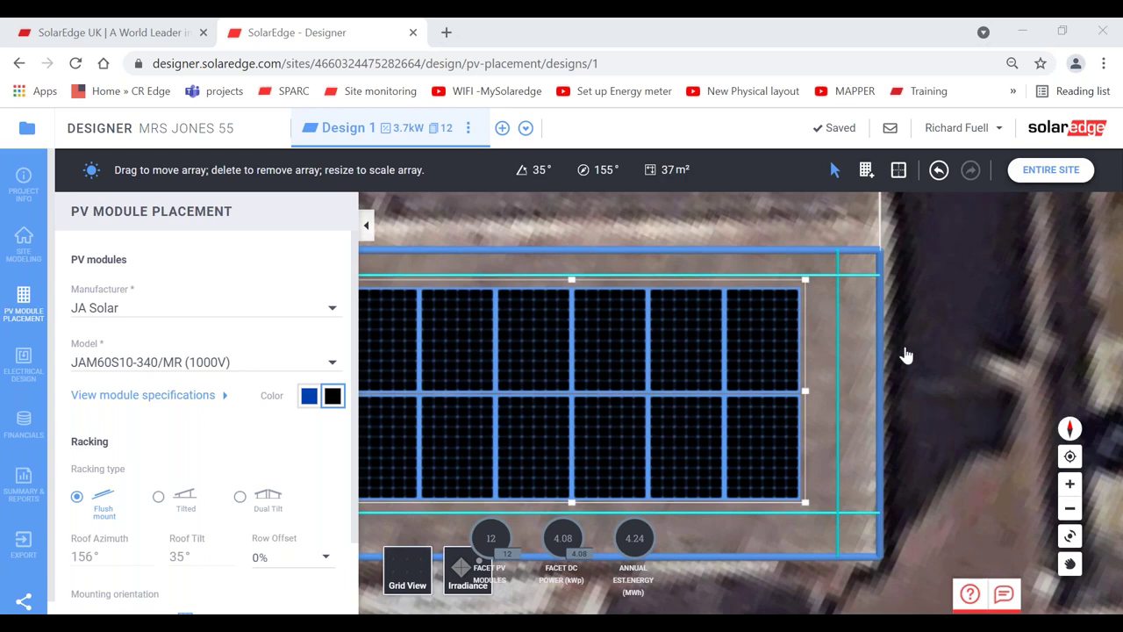
{"action": "left_click", "coordinate": [948, 376]}
{"action": "left_click", "coordinate": [1070, 537]}
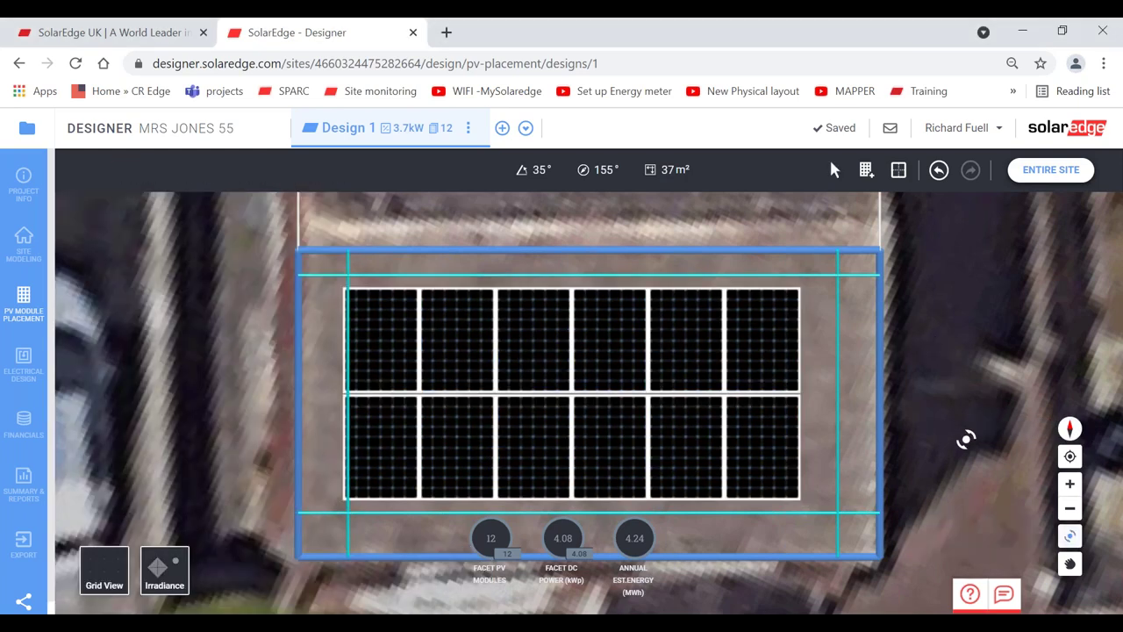
{"action": "left_click", "coordinate": [1029, 171]}
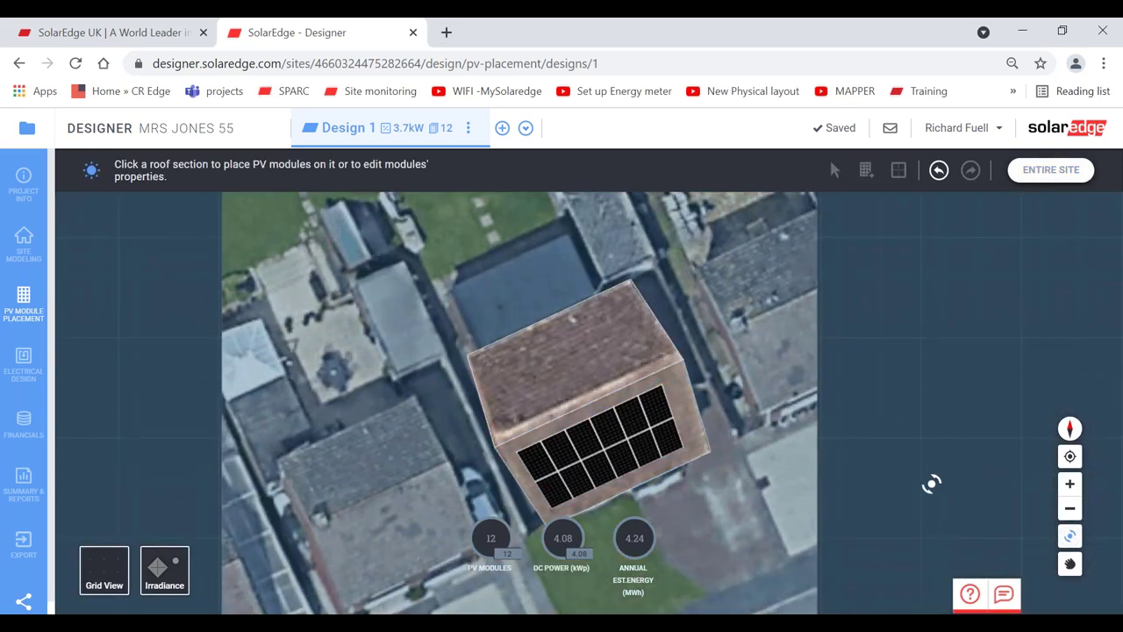
{"action": "left_click_drag", "start_coordinate": [930, 479], "coordinate": [1025, 486]}
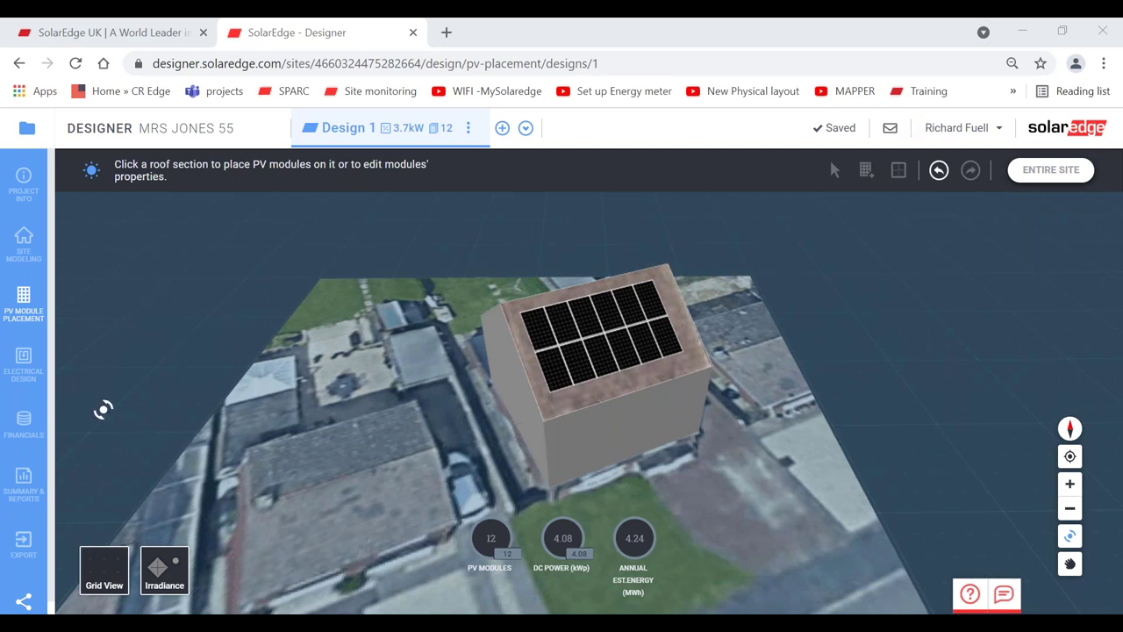
- Duplicate the house's roof outline and move the copy onto the neighbouring house
{"action": "left_click", "coordinate": [23, 238]}
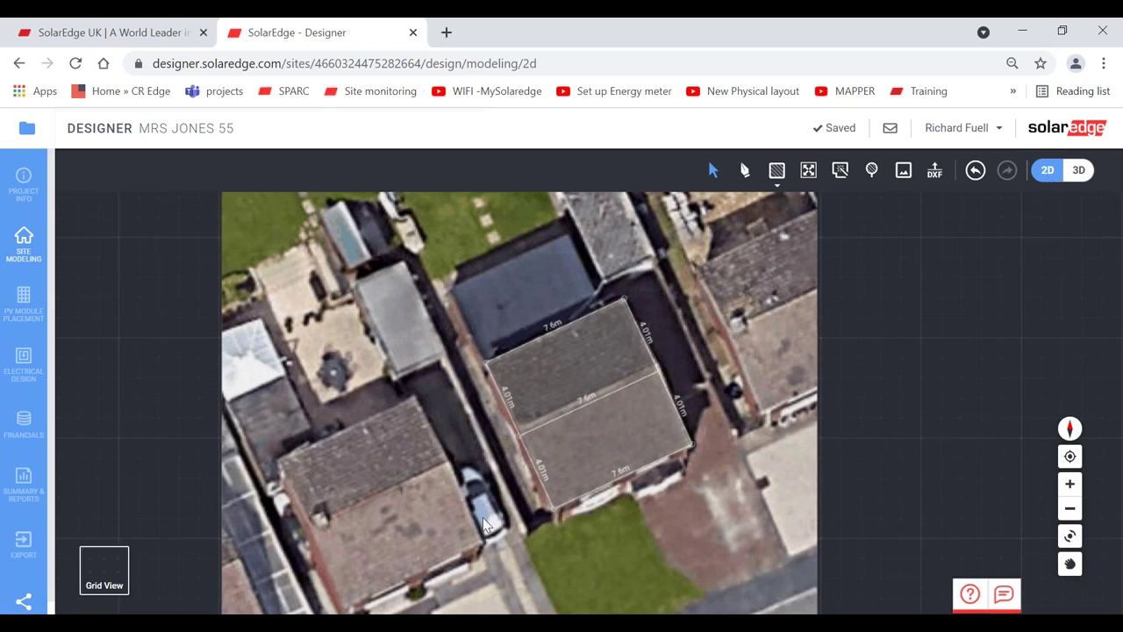
{"action": "left_click", "coordinate": [538, 386]}
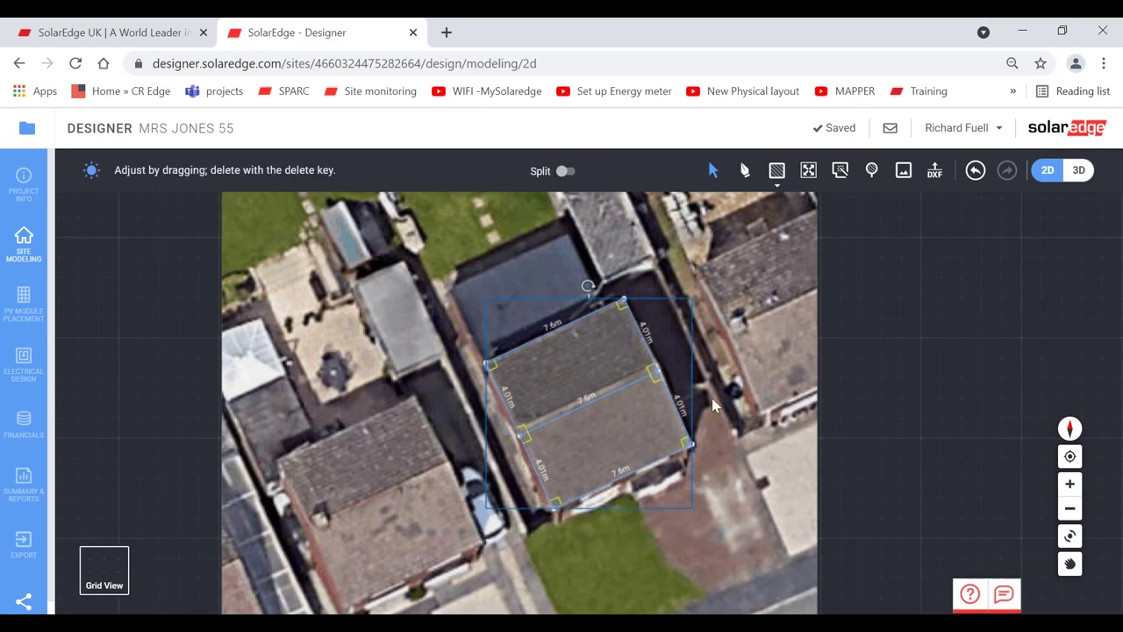
{"action": "key", "text": "ctrl+v"}
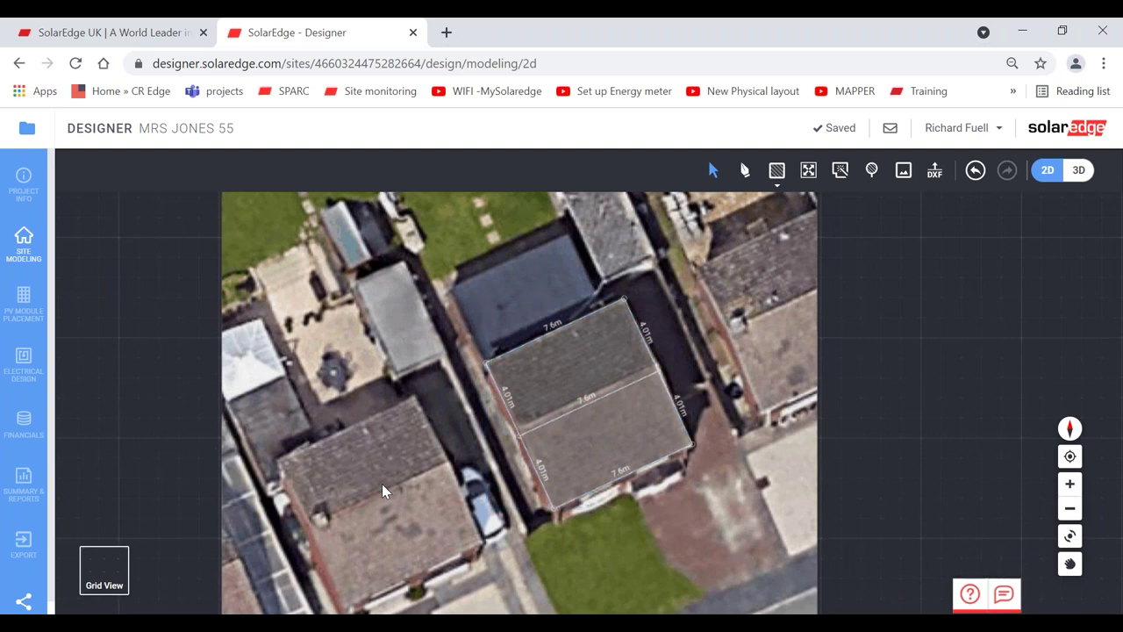
{"action": "left_click_drag", "start_coordinate": [381, 484], "coordinate": [384, 500]}
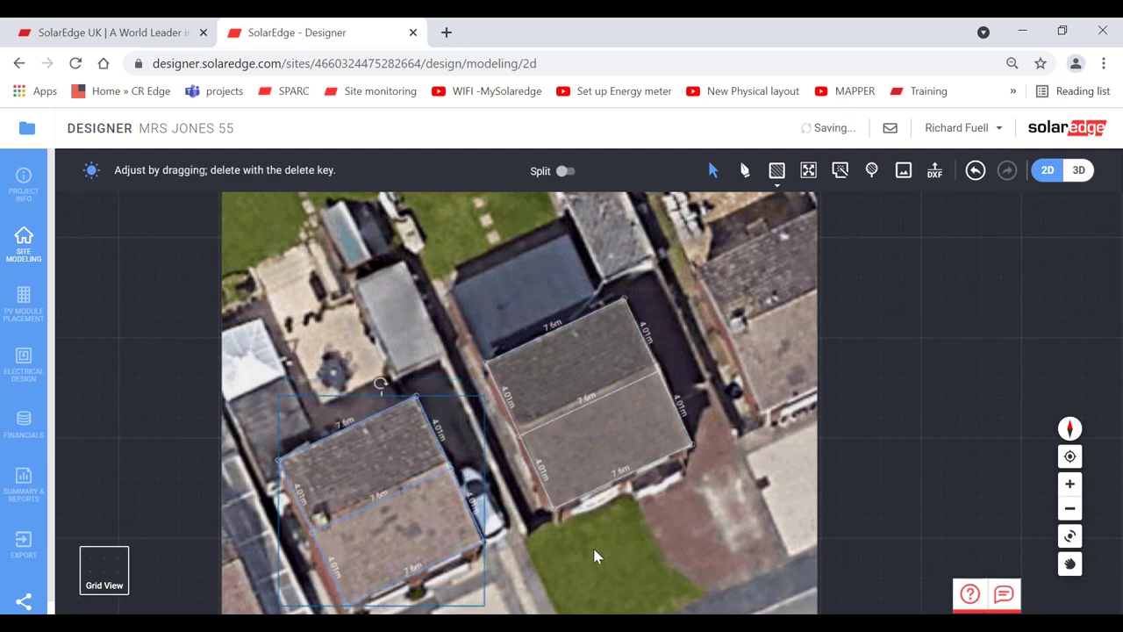
{"action": "left_click", "coordinate": [832, 353]}
- Orbit the 3D scene, then rotate, zoom and pan the 2D map to frame both roofs
{"action": "left_click", "coordinate": [1078, 171]}
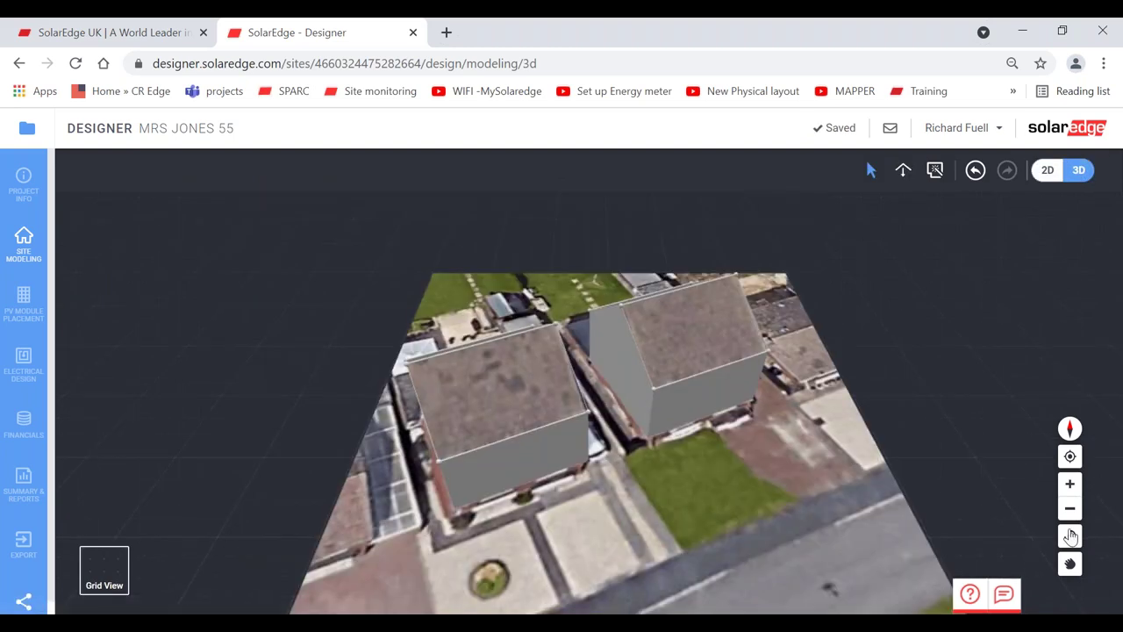
{"action": "left_click", "coordinate": [1071, 537]}
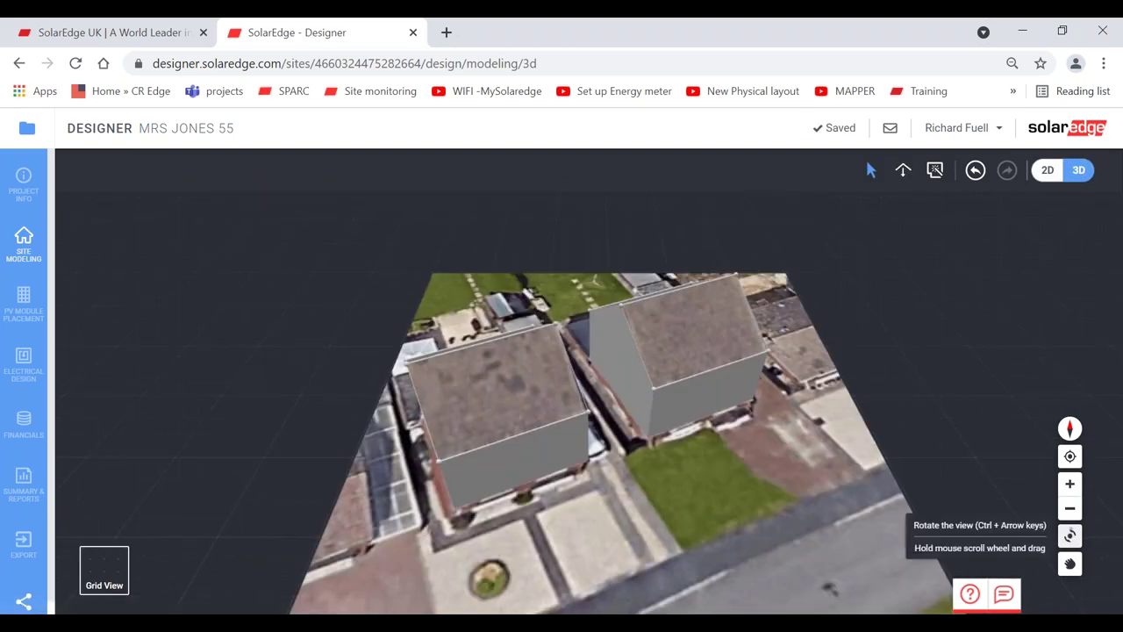
{"action": "left_click_drag", "start_coordinate": [834, 456], "coordinate": [394, 389]}
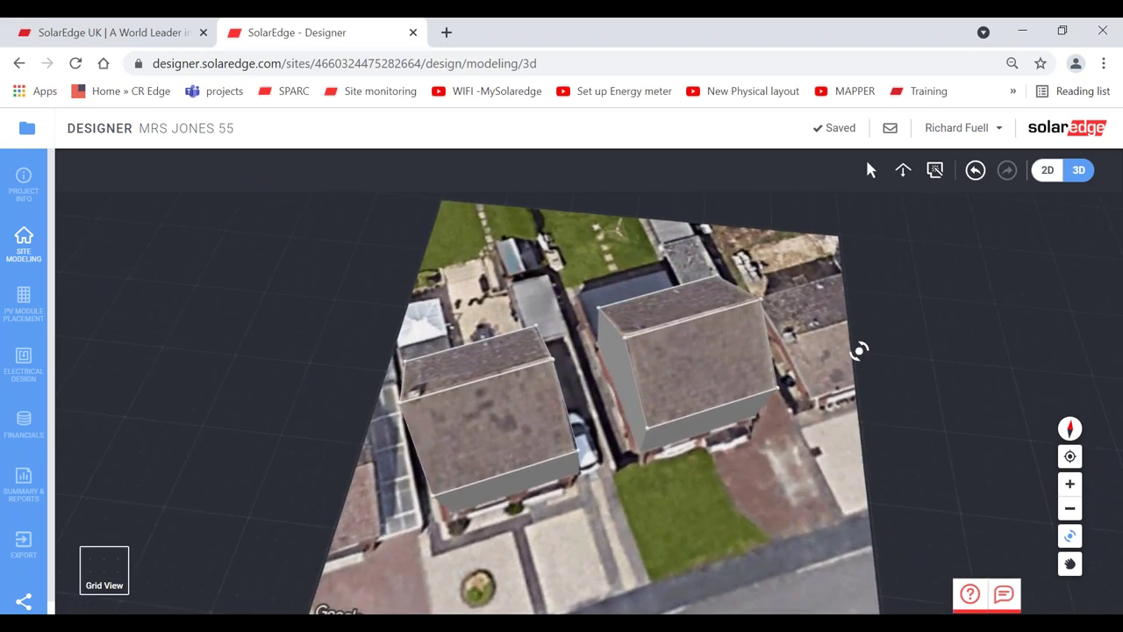
{"action": "left_click", "coordinate": [1047, 170]}
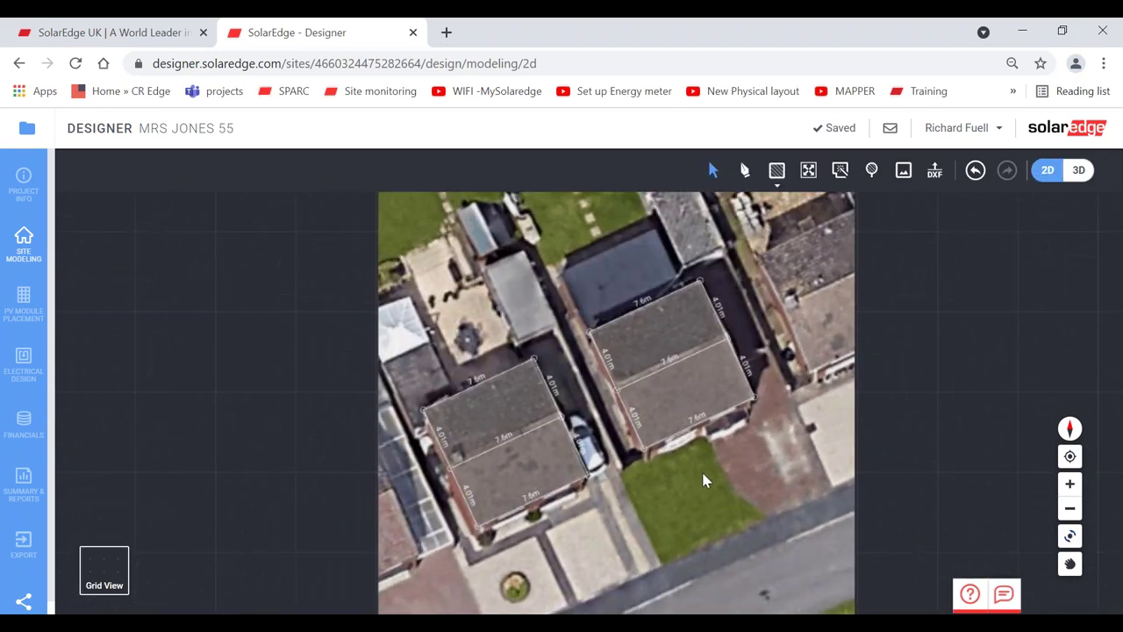
{"action": "left_click", "coordinate": [1070, 536]}
{"action": "left_click_drag", "start_coordinate": [682, 396], "coordinate": [712, 426]}
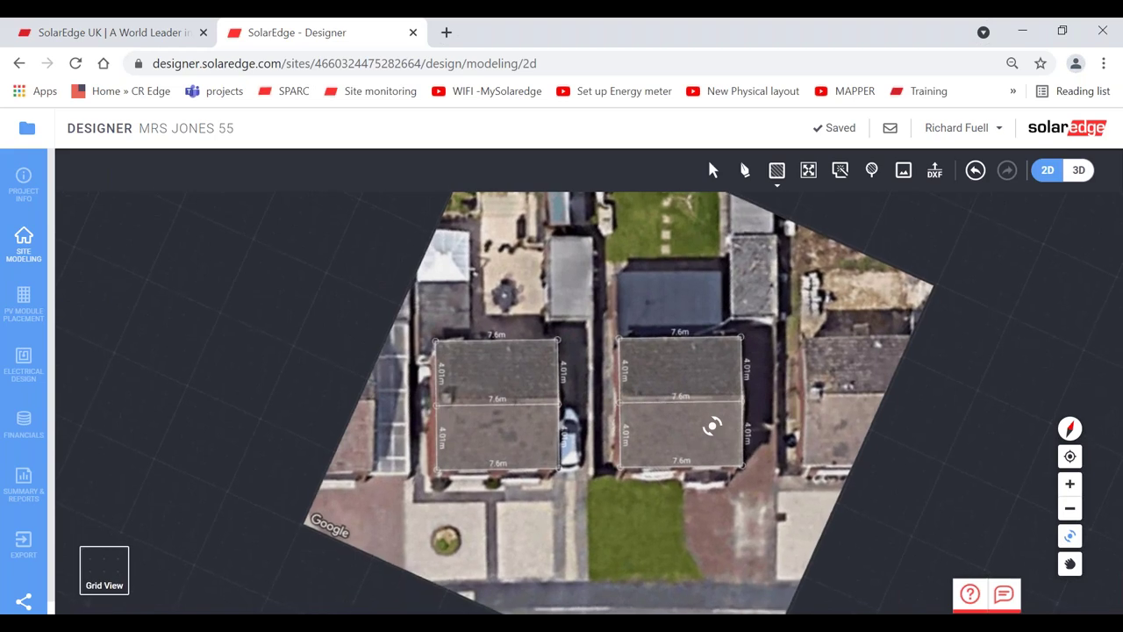
{"action": "left_click", "coordinate": [1070, 484]}
{"action": "left_click", "coordinate": [1070, 484]}
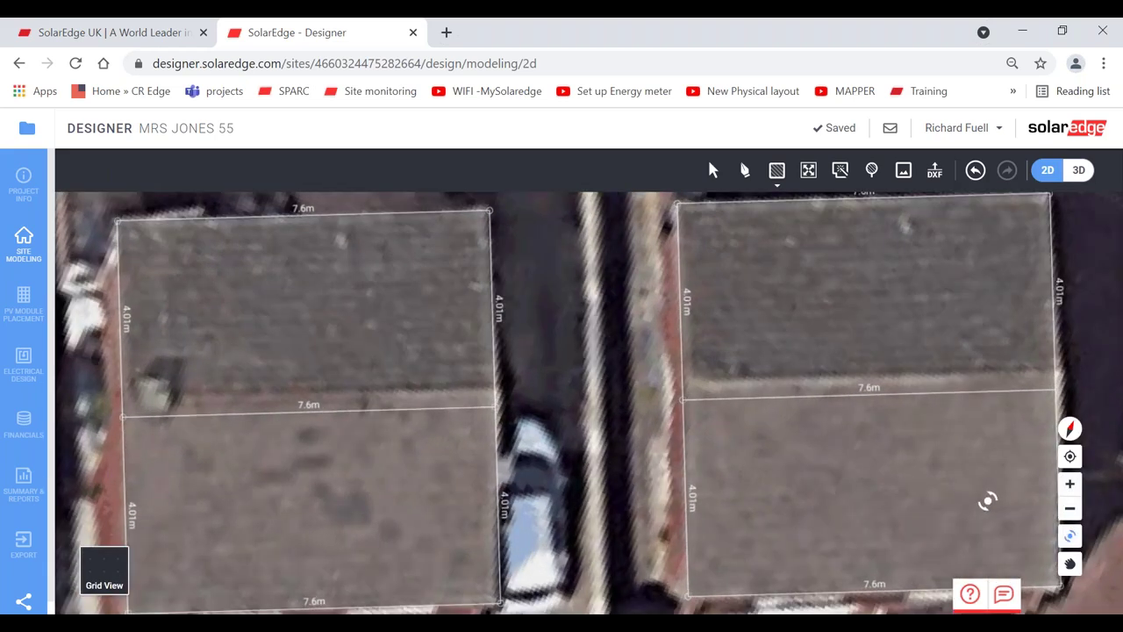
{"action": "left_click_drag", "start_coordinate": [988, 501], "coordinate": [993, 507]}
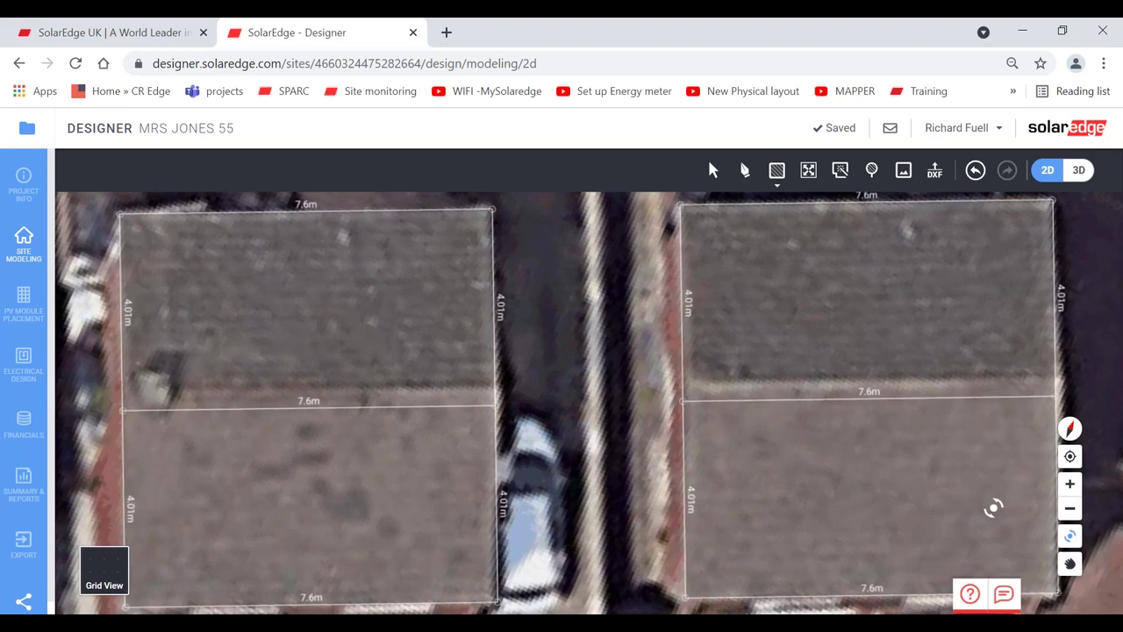
{"action": "left_click", "coordinate": [1070, 566]}
{"action": "left_click_drag", "start_coordinate": [675, 484], "coordinate": [865, 430]}
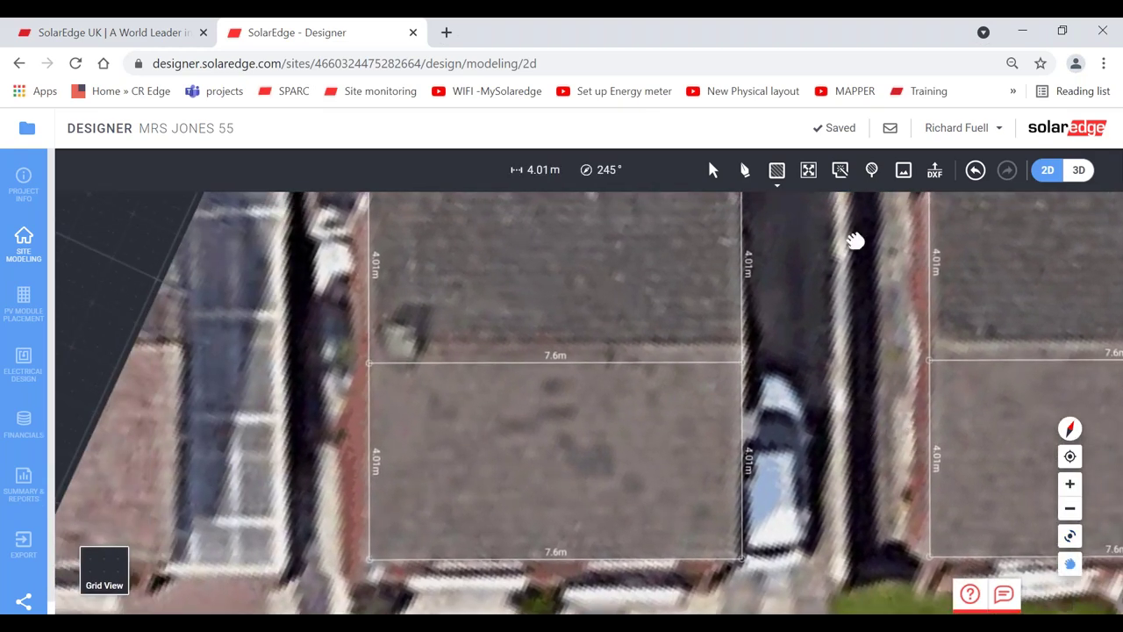
- Draw a chimney obstacle on the neighbouring roof and a 1.66 m obstacle on the upper face
{"action": "left_click", "coordinate": [777, 170]}
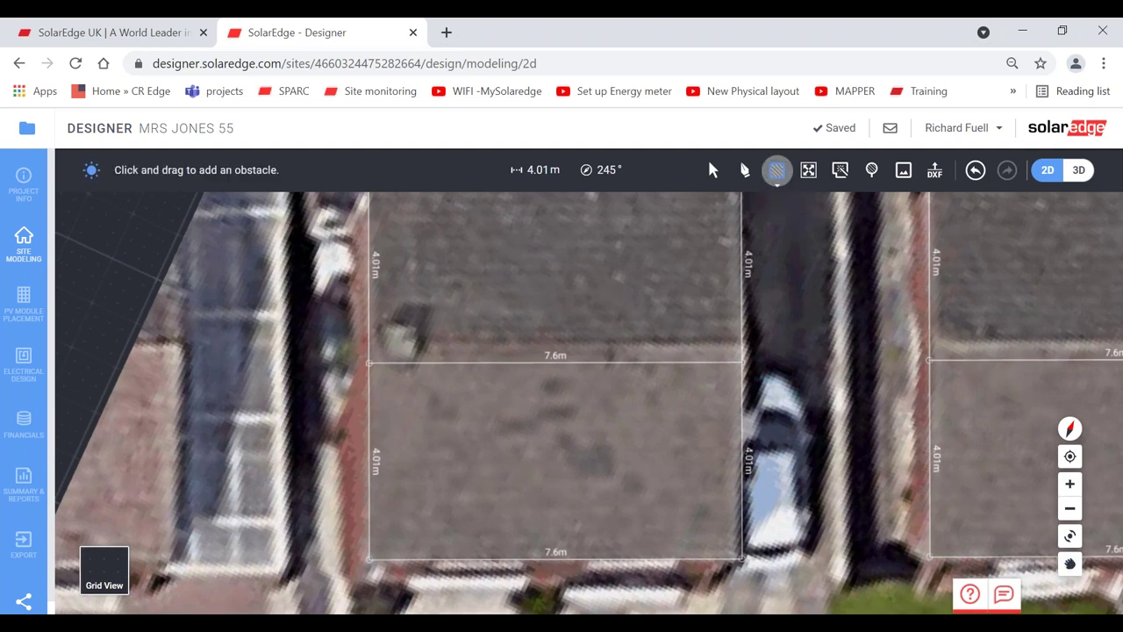
{"action": "left_click_drag", "start_coordinate": [411, 343], "coordinate": [425, 351]}
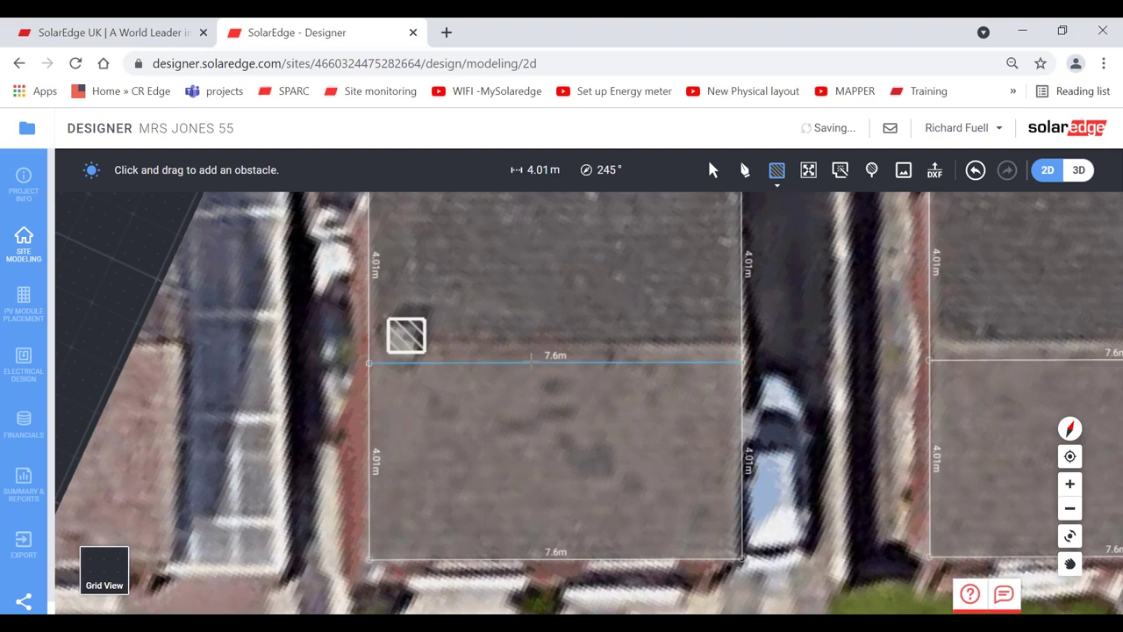
{"action": "left_click_drag", "start_coordinate": [613, 225], "coordinate": [646, 304]}
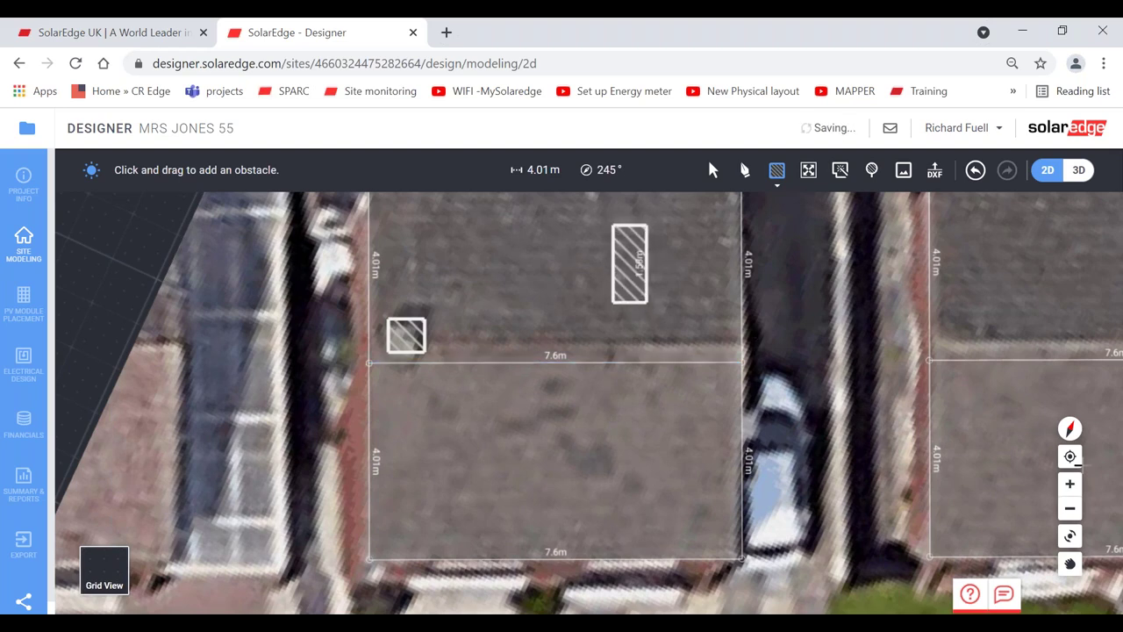
{"action": "left_click", "coordinate": [1070, 484]}
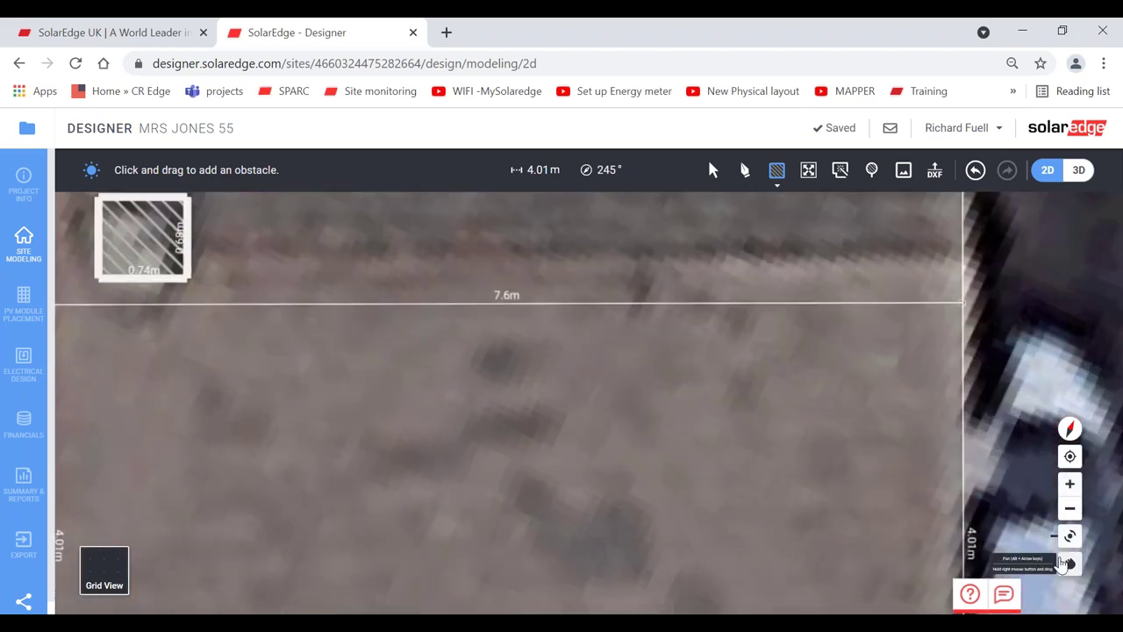
{"action": "left_click", "coordinate": [1070, 563]}
{"action": "left_click_drag", "start_coordinate": [484, 335], "coordinate": [847, 465]}
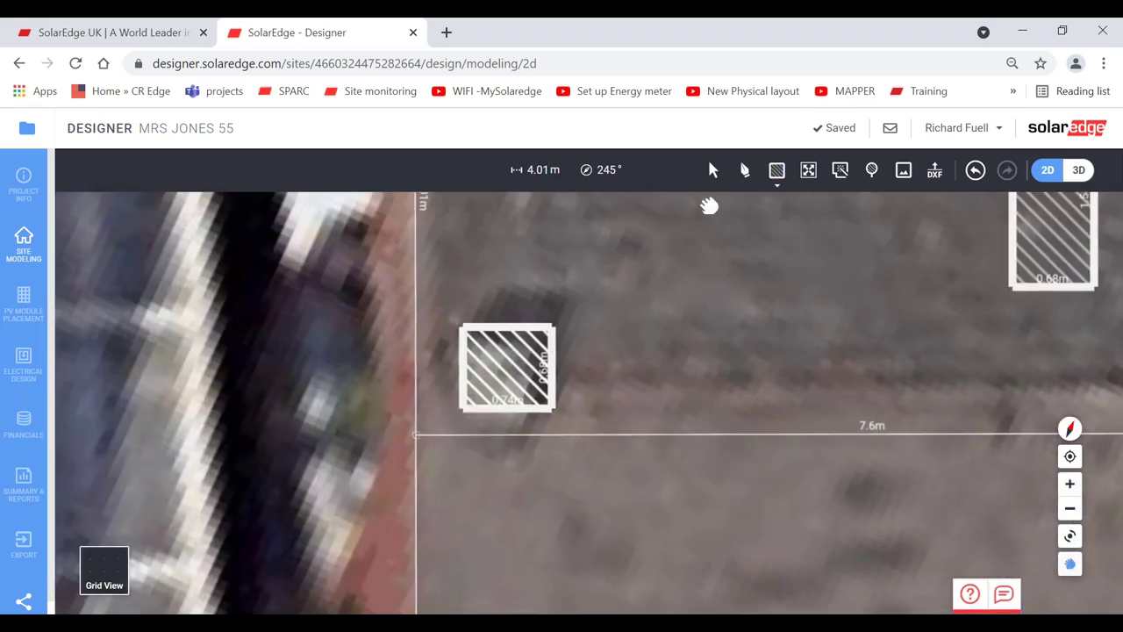
- Resize the small chimney obstacle to 0.52 m × 0.65 m and switch to 3D
{"action": "left_click", "coordinate": [711, 171]}
{"action": "left_click", "coordinate": [507, 367]}
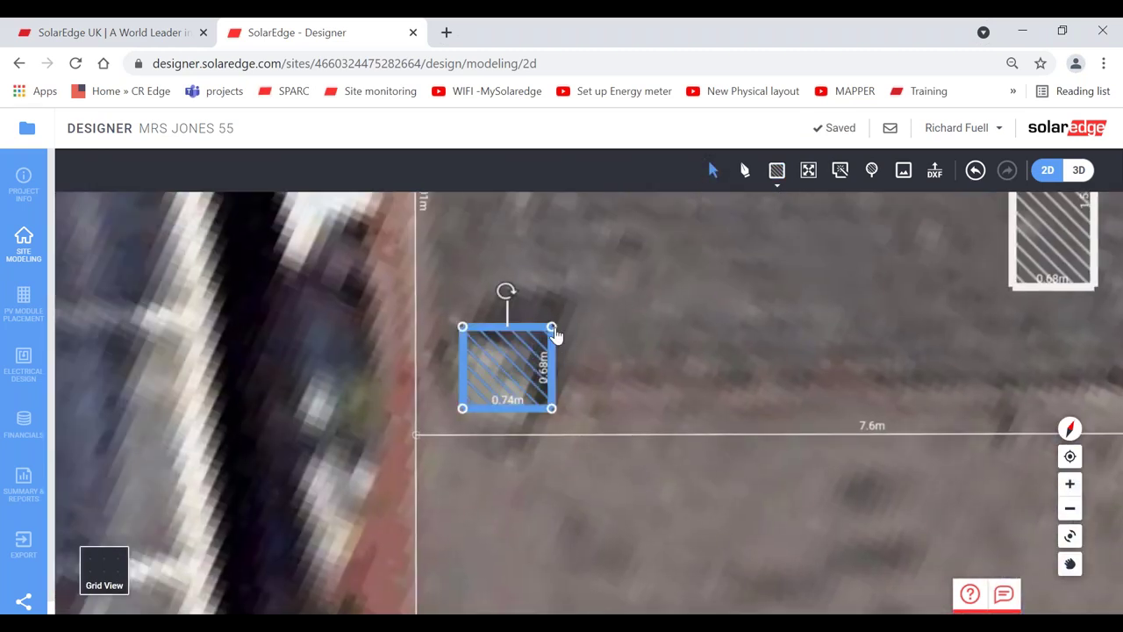
{"action": "left_click_drag", "start_coordinate": [554, 334], "coordinate": [495, 279]}
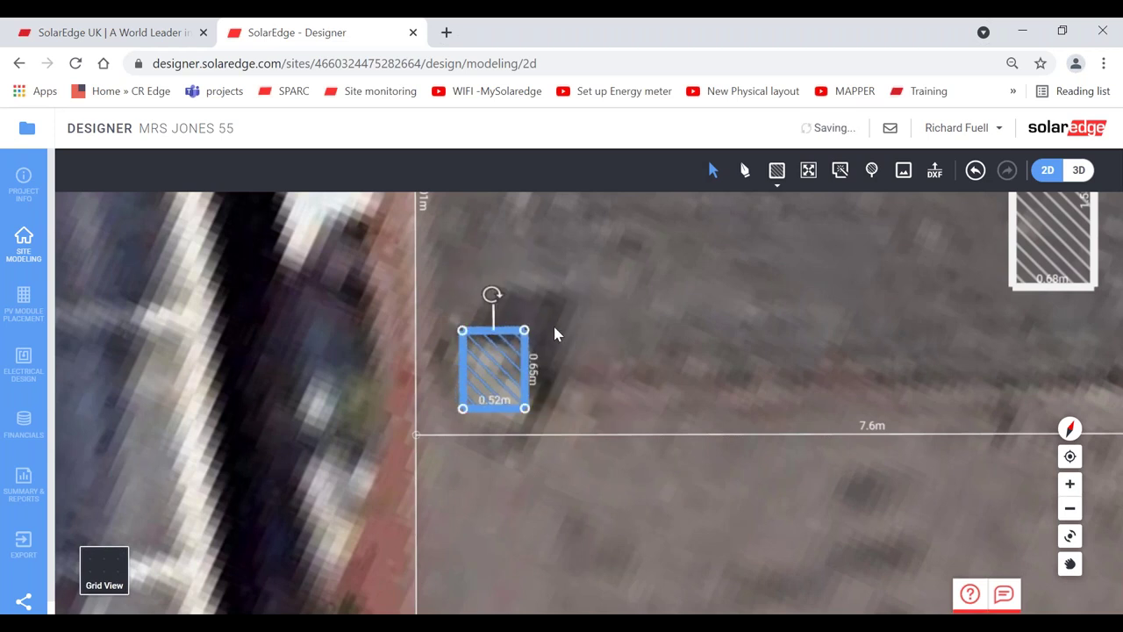
{"action": "left_click", "coordinate": [1080, 172]}
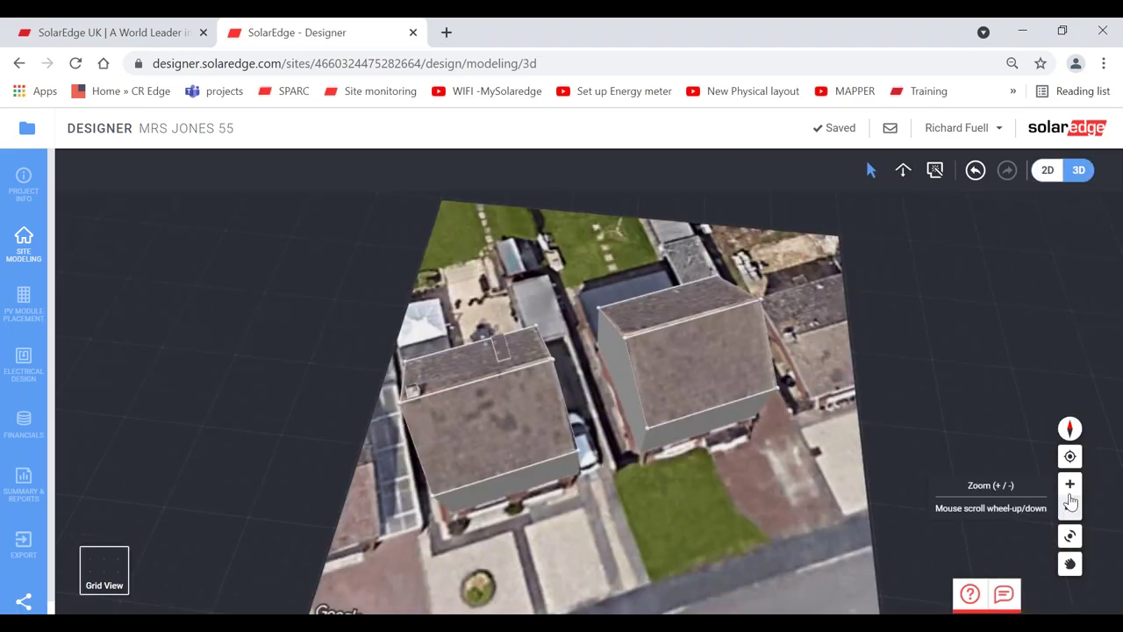
- Set the flat rectangular roof obstacle to sit flush on the roof
{"action": "left_click", "coordinate": [1070, 484]}
{"action": "left_click", "coordinate": [1070, 535]}
{"action": "left_click_drag", "start_coordinate": [446, 474], "coordinate": [725, 424]}
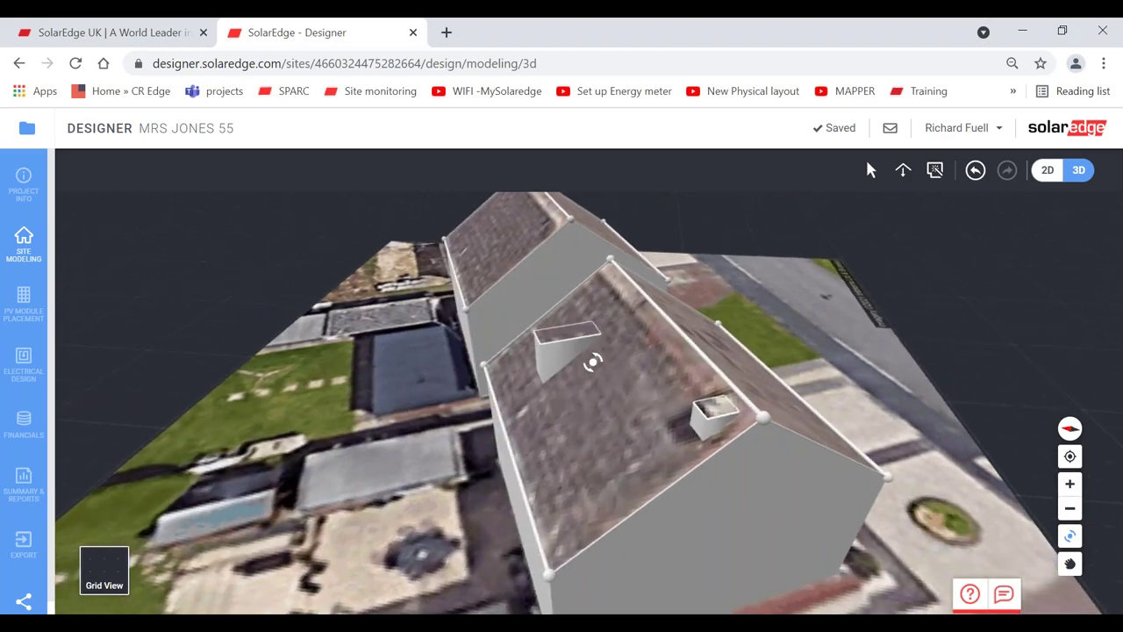
{"action": "left_click_drag", "start_coordinate": [597, 364], "coordinate": [602, 366]}
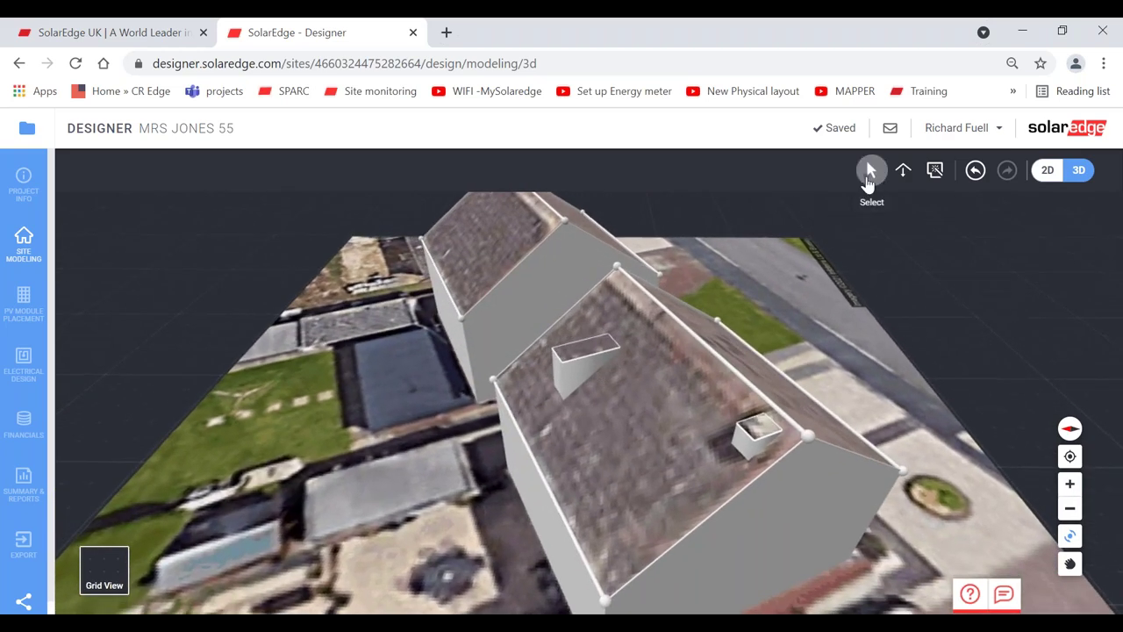
{"action": "left_click", "coordinate": [869, 175]}
{"action": "left_click", "coordinate": [585, 349]}
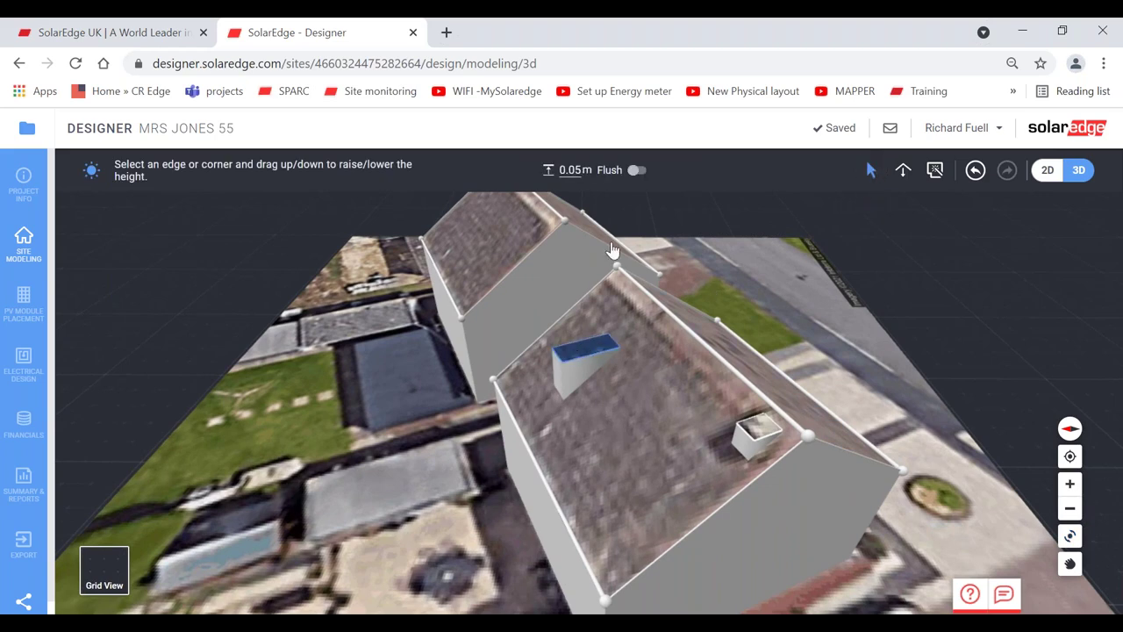
{"action": "left_click", "coordinate": [636, 171]}
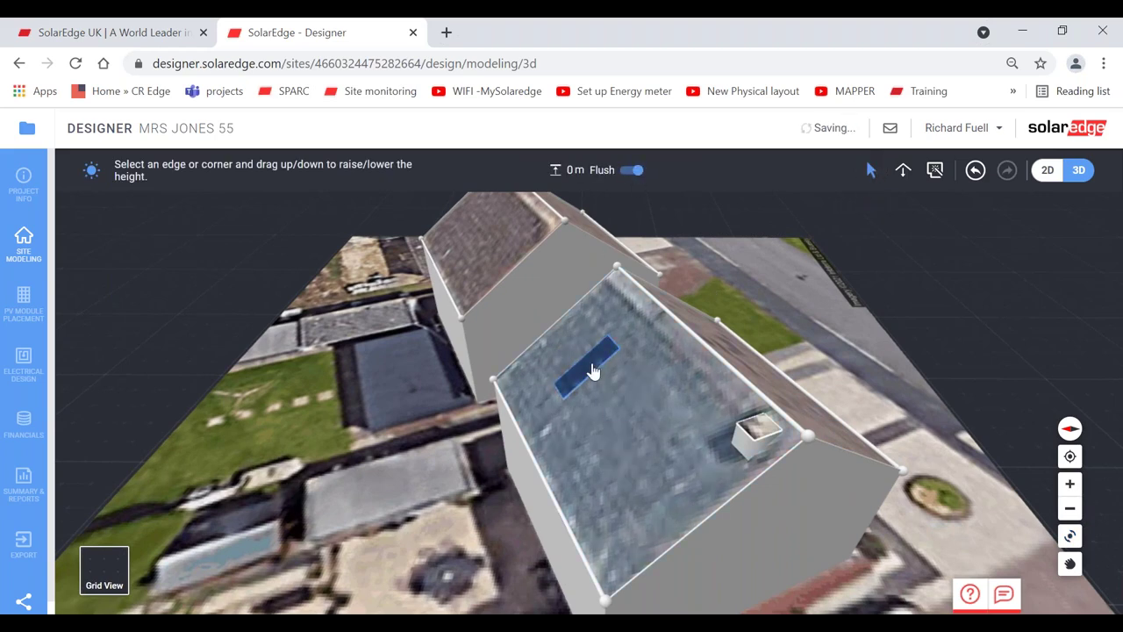
- Raise the chimney to 2.6 m tall and check it from a low side view
{"action": "left_click", "coordinate": [762, 430]}
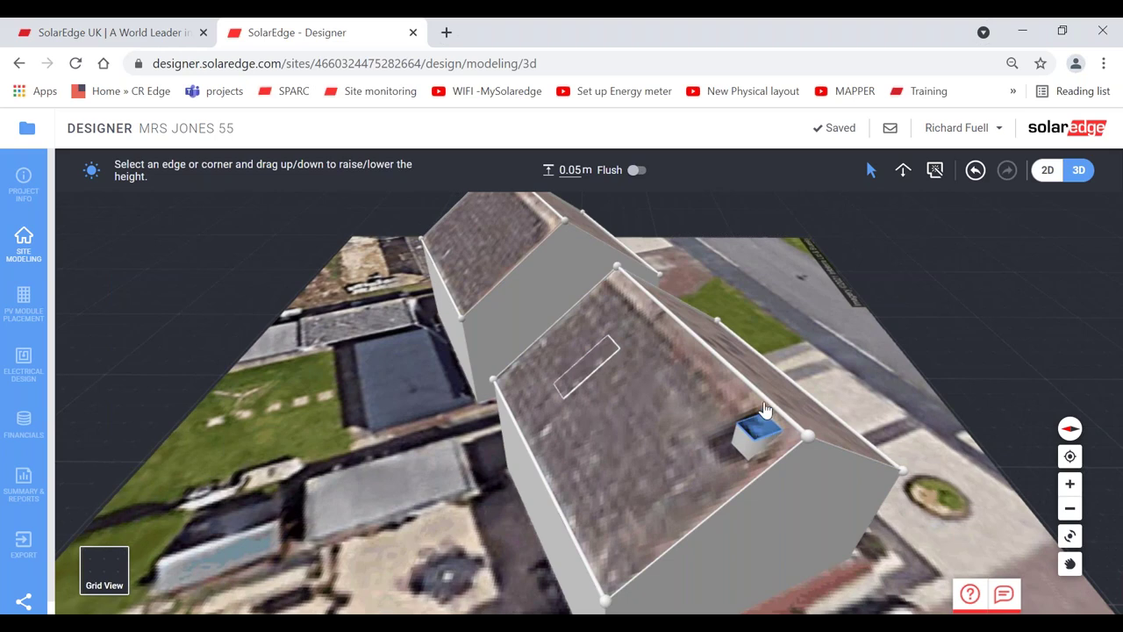
{"action": "left_click_drag", "start_coordinate": [764, 409], "coordinate": [792, 303]}
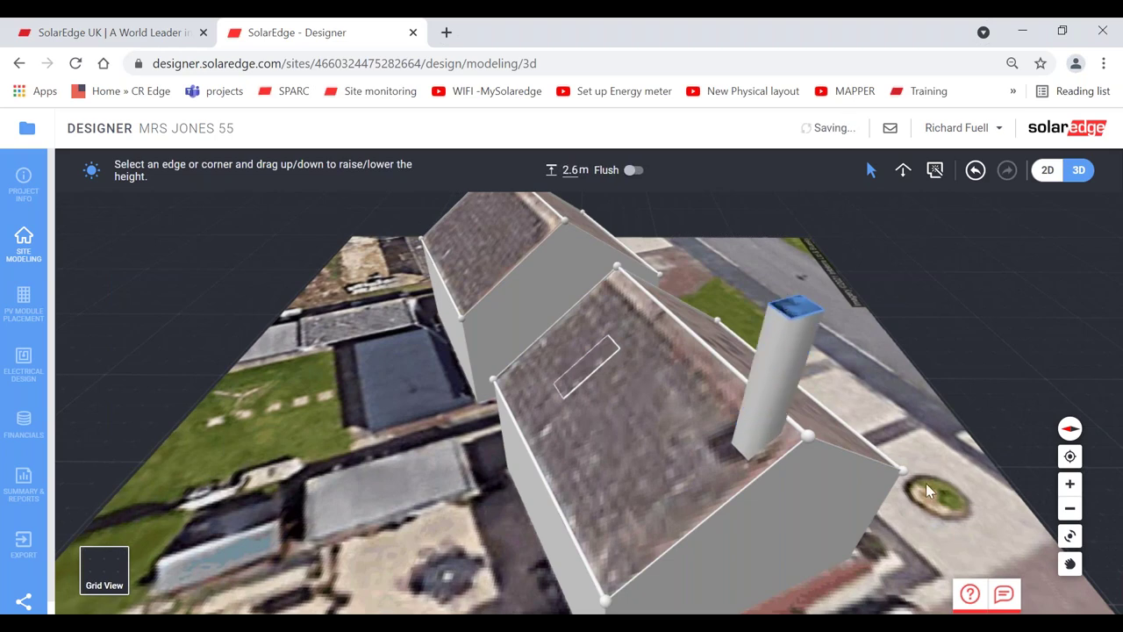
{"action": "left_click", "coordinate": [1070, 537]}
{"action": "left_click_drag", "start_coordinate": [807, 517], "coordinate": [712, 502]}
{"action": "scroll", "coordinate": [532, 422], "scroll_direction": "down", "scroll_amount": 5}
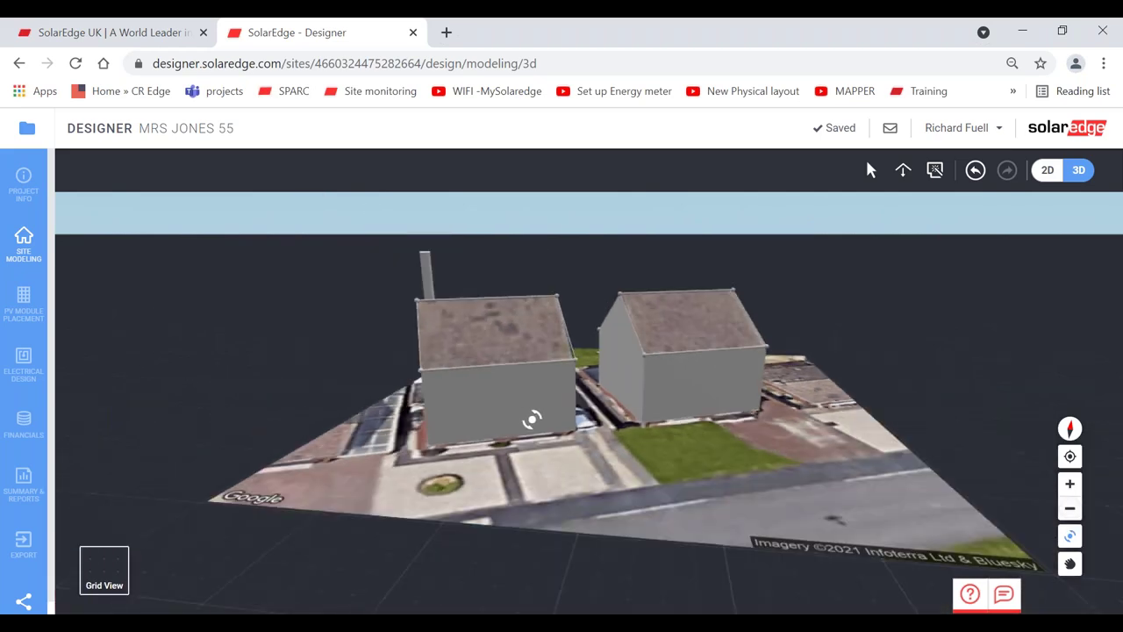
{"action": "left_click_drag", "start_coordinate": [554, 422], "coordinate": [398, 249]}
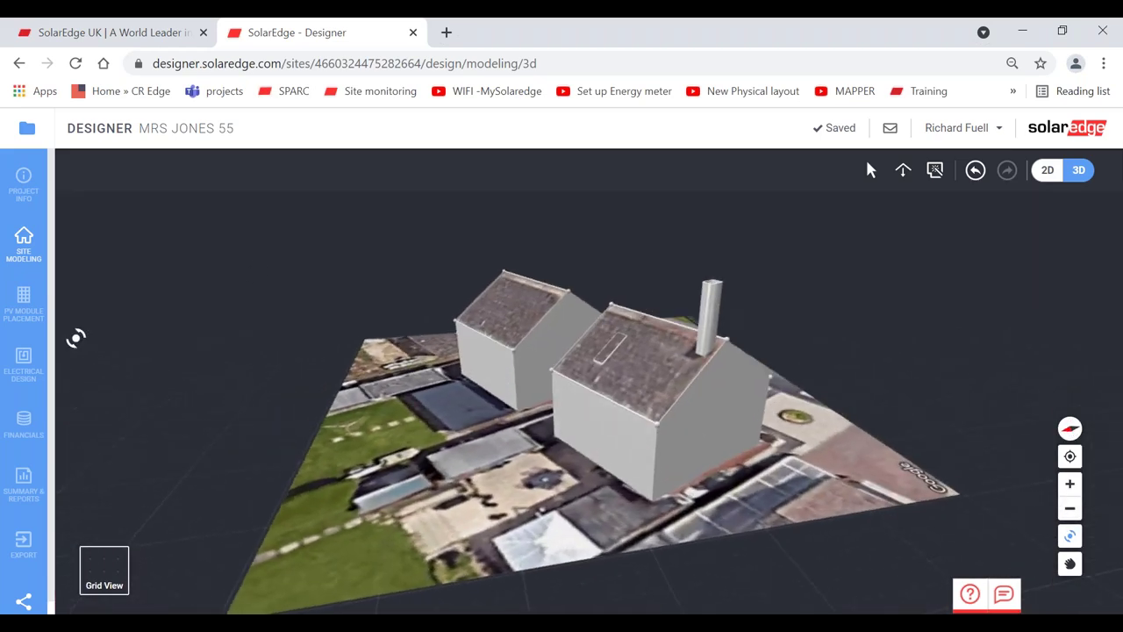
{"action": "left_click", "coordinate": [23, 303]}
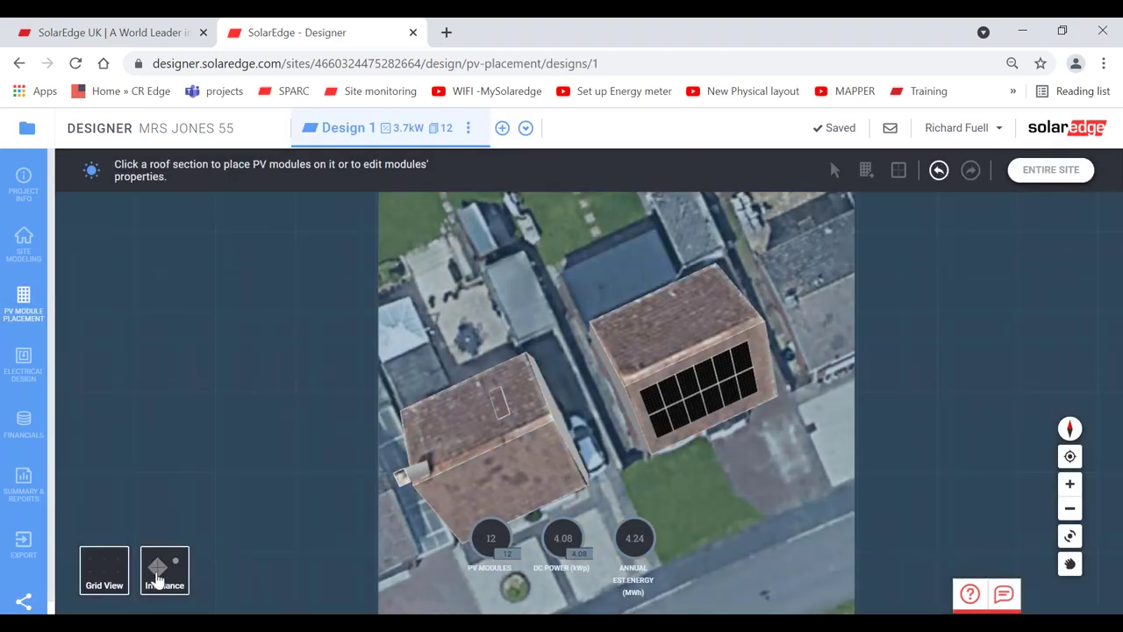
- Overlay the irradiance map and zoom and orbit to the chimney house roof, showing about 34% beside the chimney
{"action": "left_click", "coordinate": [158, 572]}
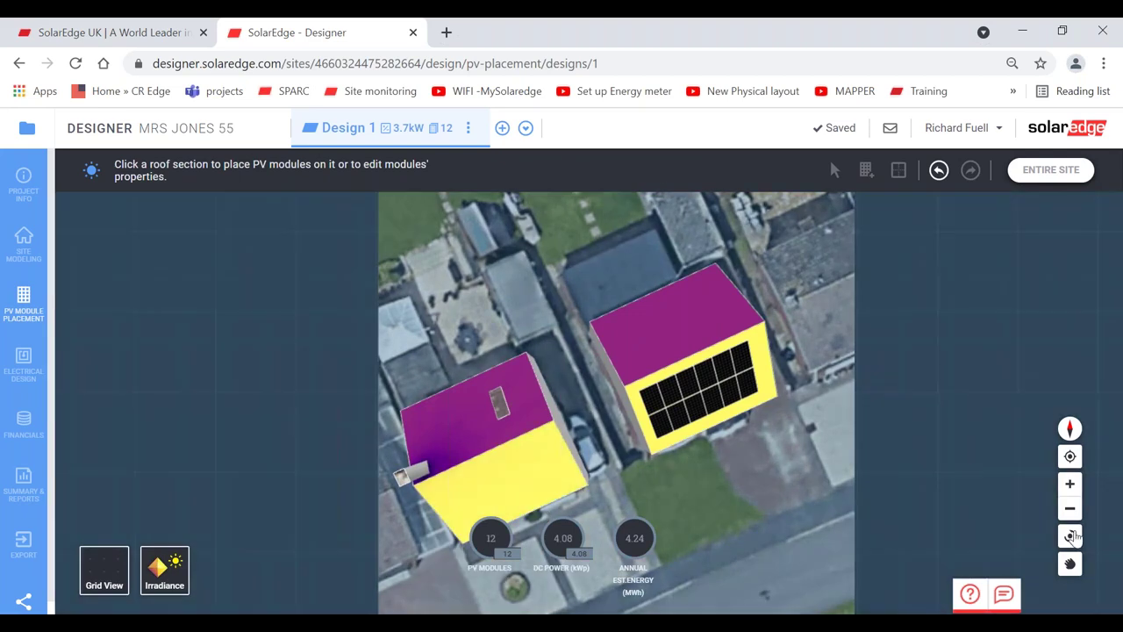
{"action": "left_click", "coordinate": [1070, 563]}
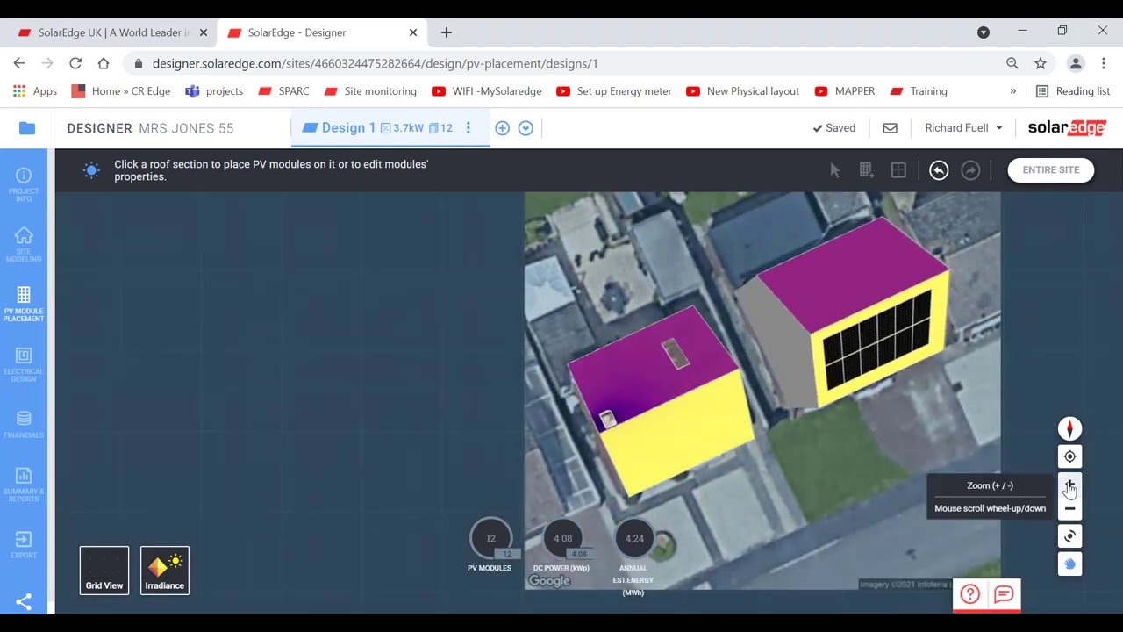
{"action": "left_click", "coordinate": [1070, 484]}
{"action": "left_click", "coordinate": [1070, 484]}
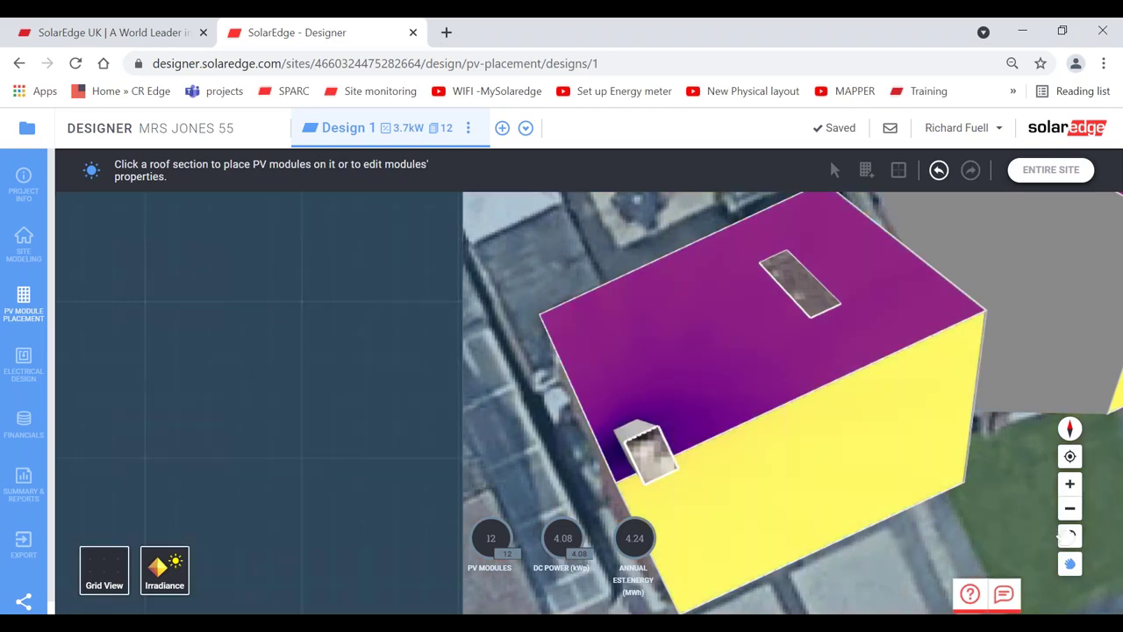
{"action": "left_click", "coordinate": [1069, 535]}
{"action": "left_click_drag", "start_coordinate": [727, 483], "coordinate": [469, 370]}
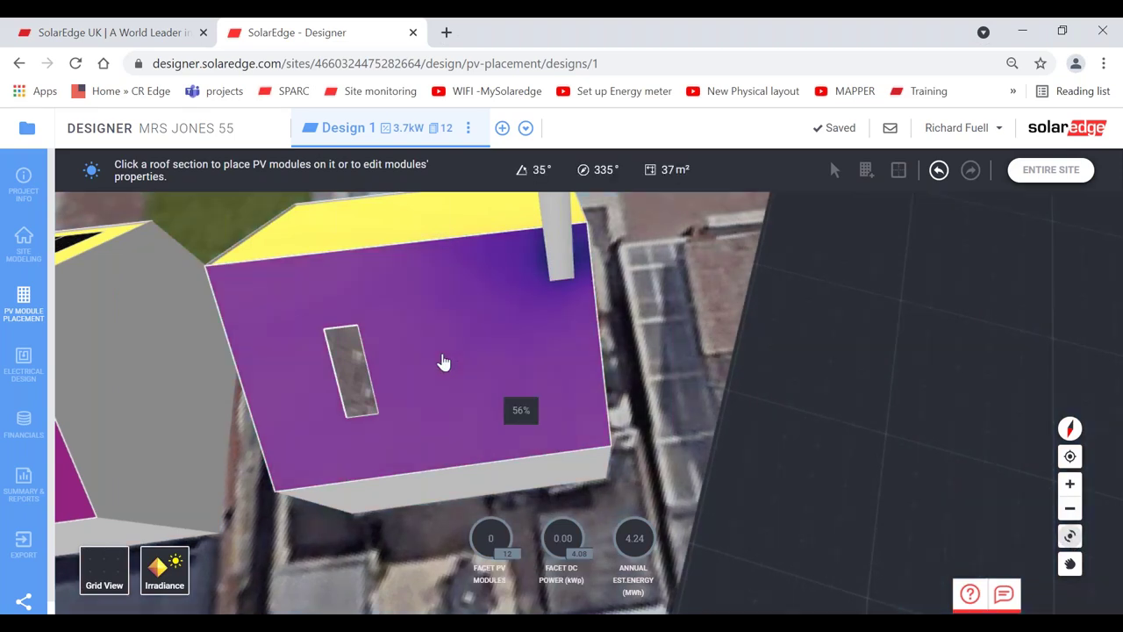
- Select the purple roof facet and lay out PV modules around the flush obstacle
{"action": "left_click", "coordinate": [443, 363]}
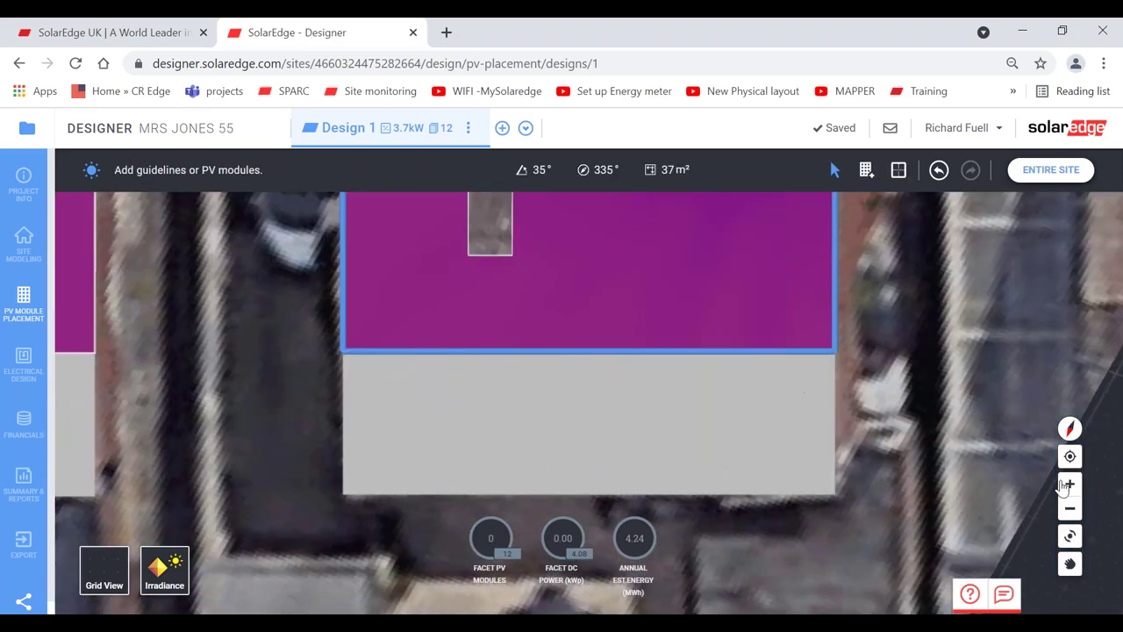
{"action": "left_click", "coordinate": [1070, 509]}
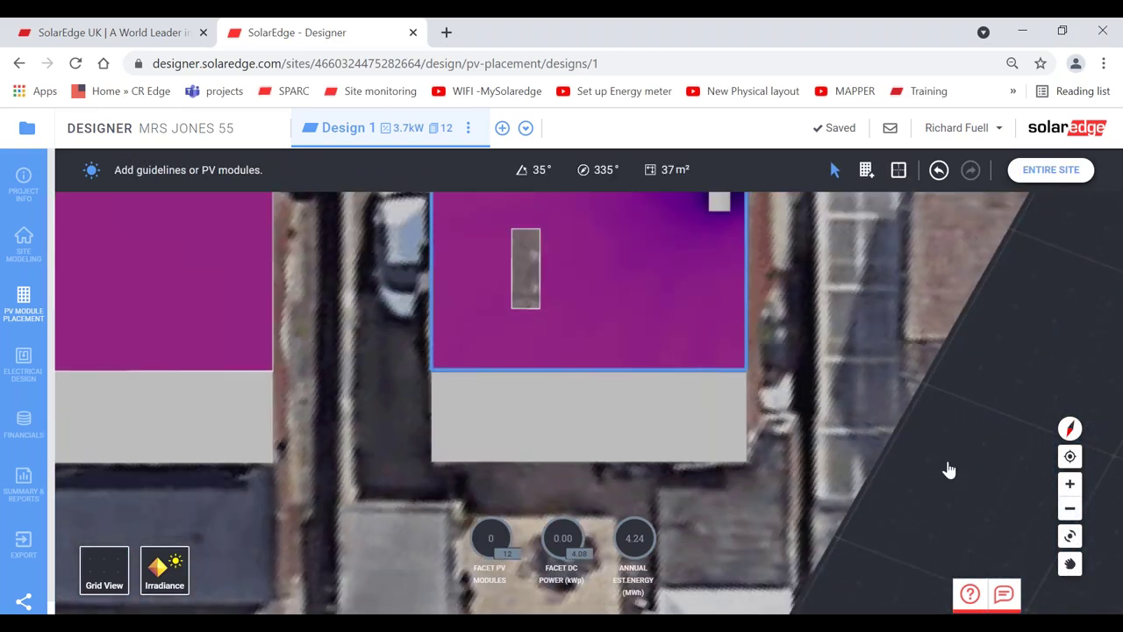
{"action": "left_click", "coordinate": [1070, 564]}
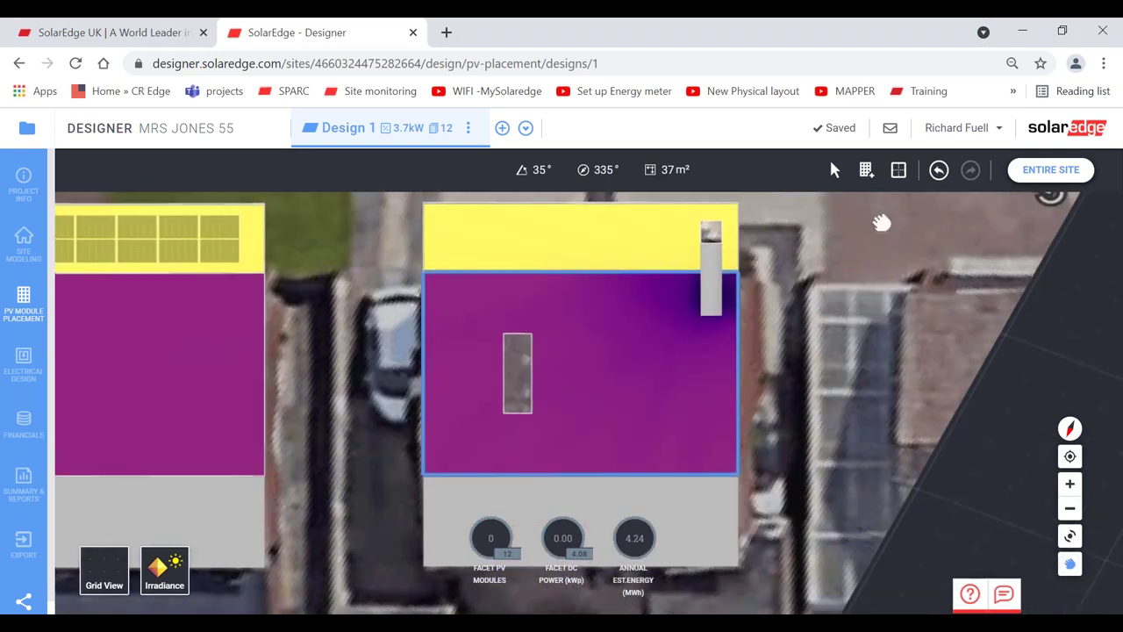
{"action": "left_click", "coordinate": [865, 171]}
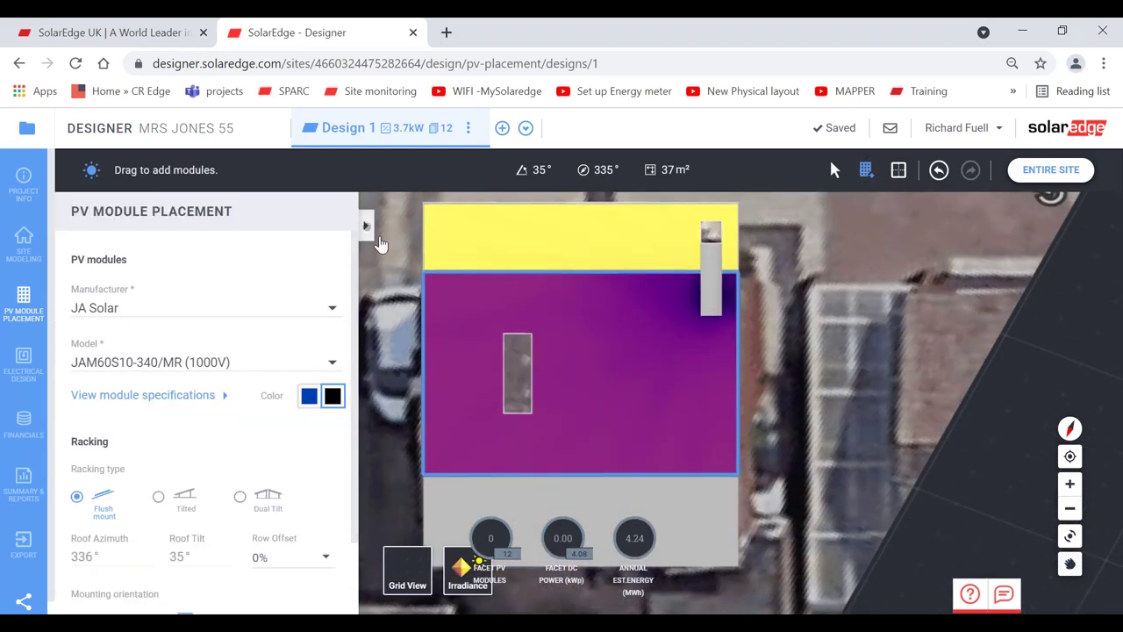
{"action": "left_click", "coordinate": [367, 226]}
{"action": "left_click_drag", "start_coordinate": [433, 277], "coordinate": [800, 538]}
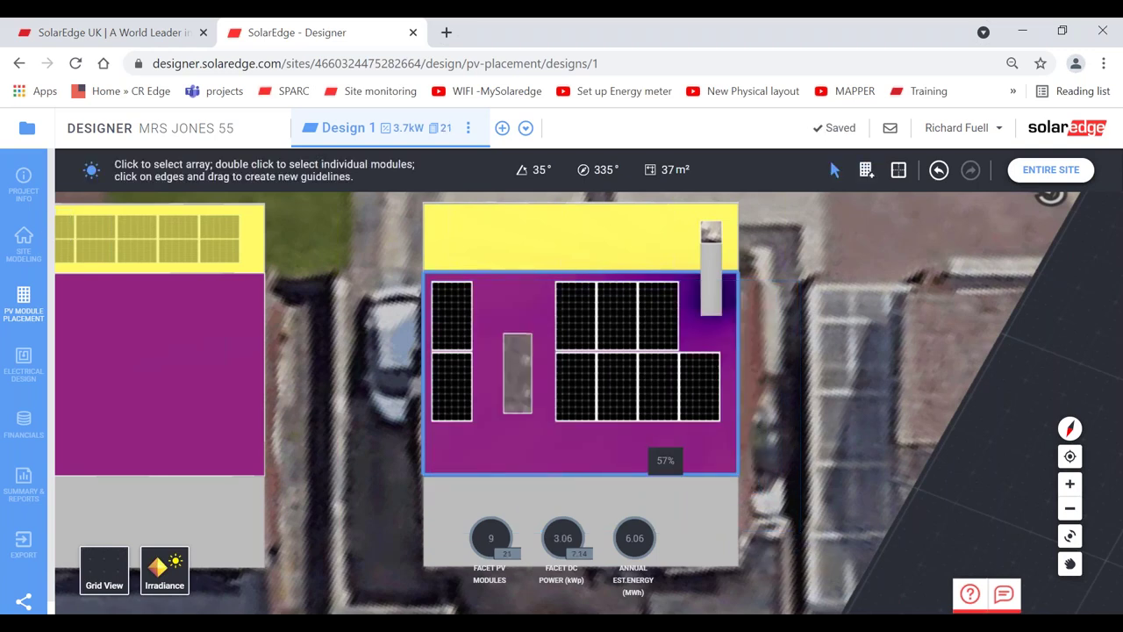
- Review the 9-module, 3.06 kWp layout on the entire site, then open Electrical Design
{"action": "left_click", "coordinate": [629, 395]}
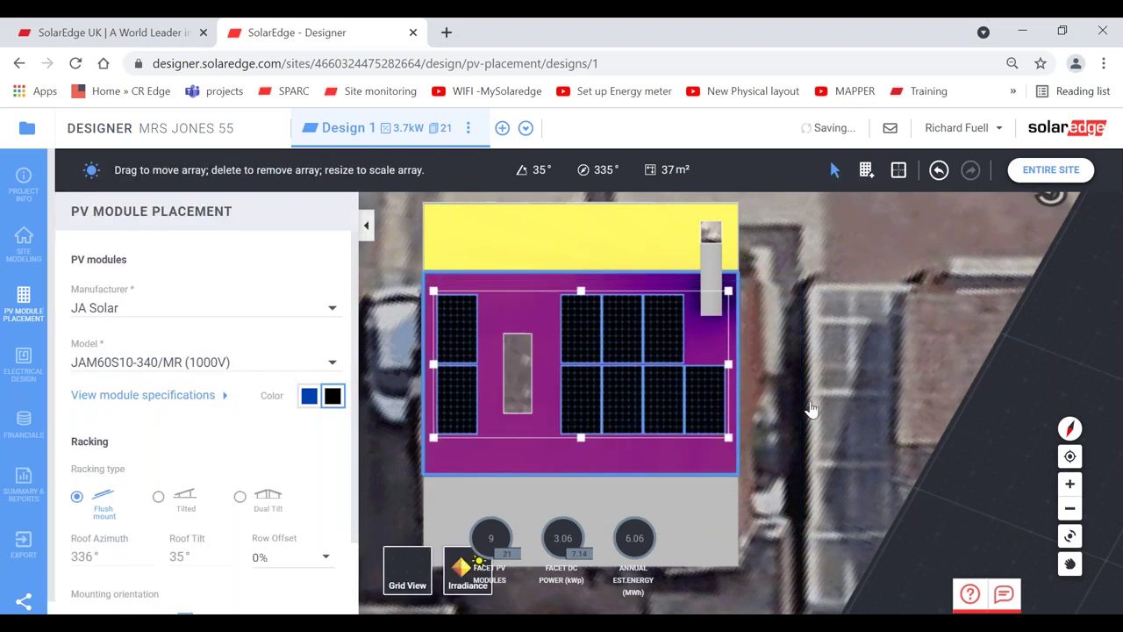
{"action": "left_click", "coordinate": [812, 410]}
{"action": "left_click", "coordinate": [189, 230]}
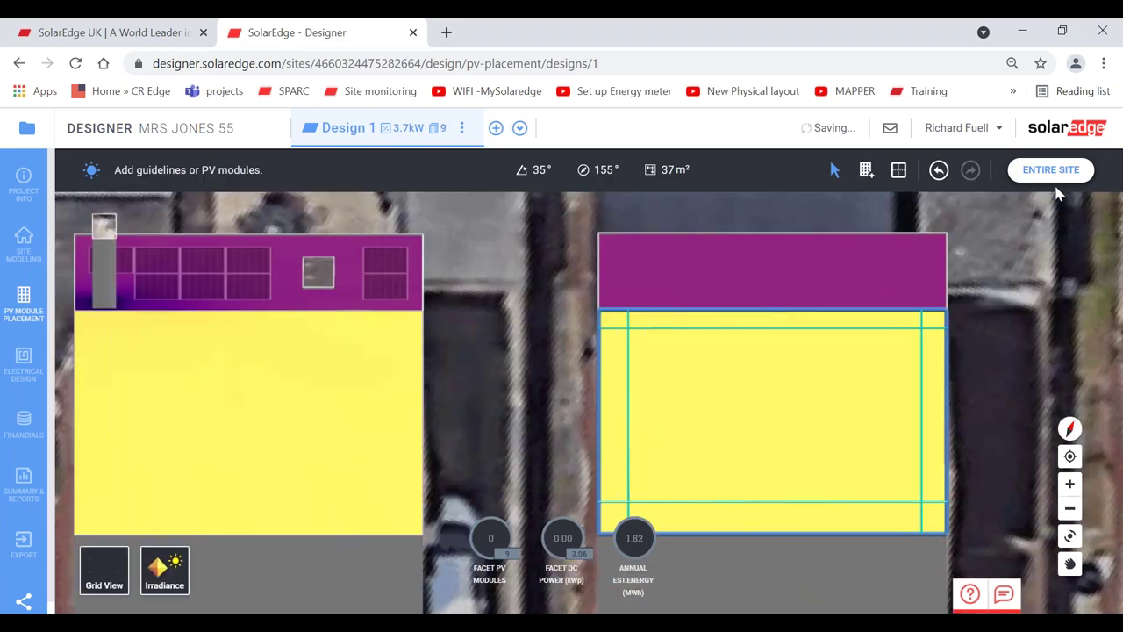
{"action": "left_click", "coordinate": [1053, 177]}
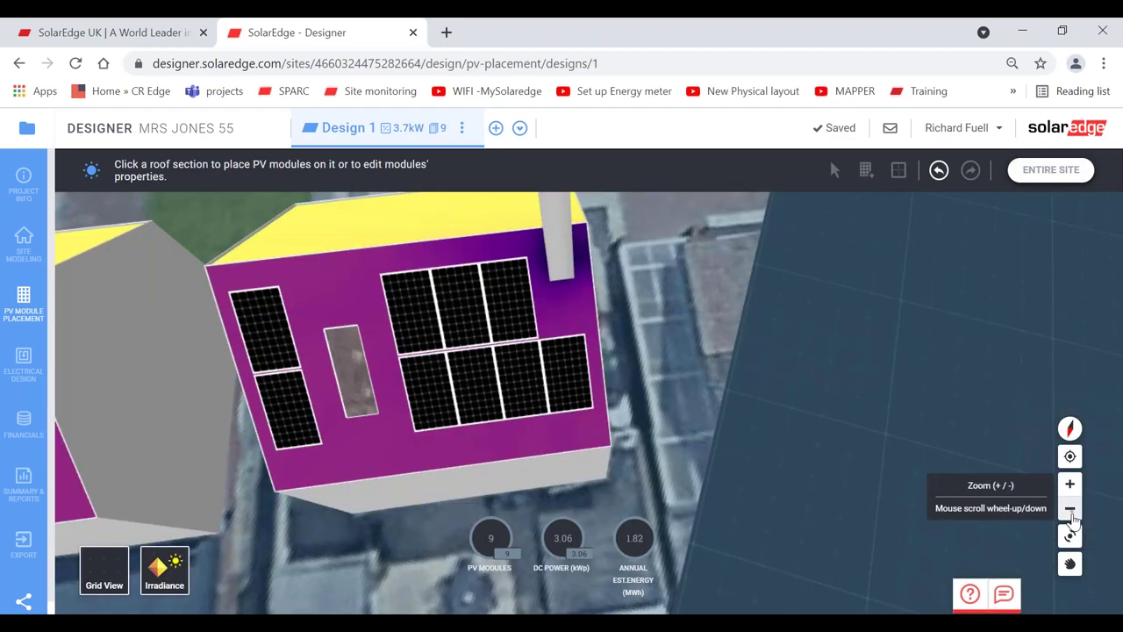
{"action": "left_click", "coordinate": [1070, 509]}
{"action": "left_click", "coordinate": [1070, 535]}
{"action": "left_click_drag", "start_coordinate": [603, 409], "coordinate": [487, 454]}
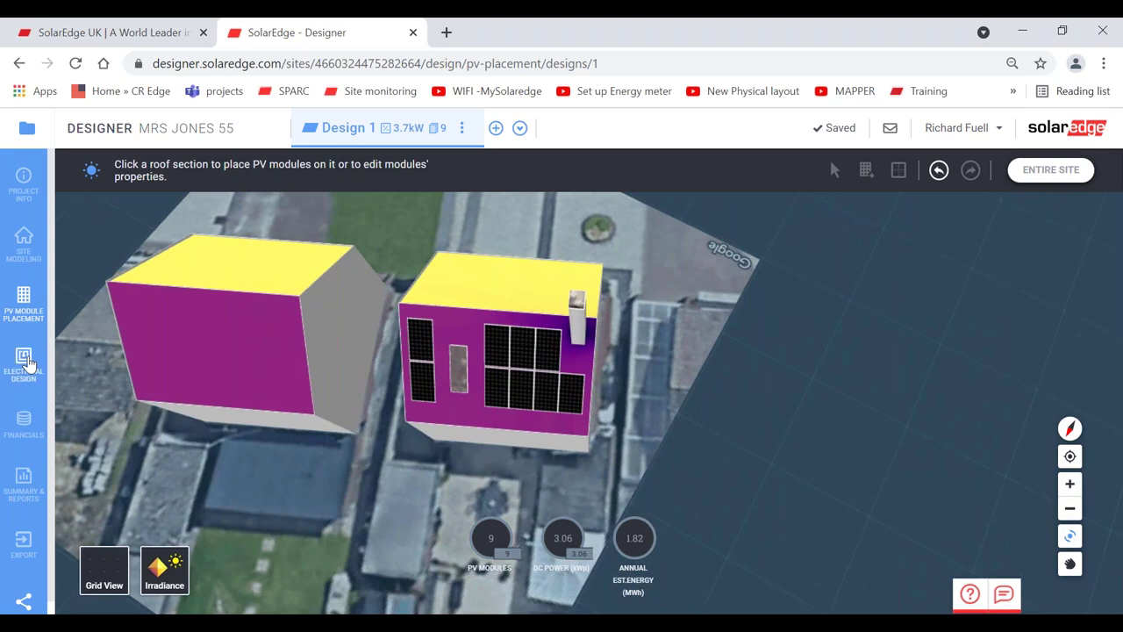
{"action": "left_click", "coordinate": [23, 364]}
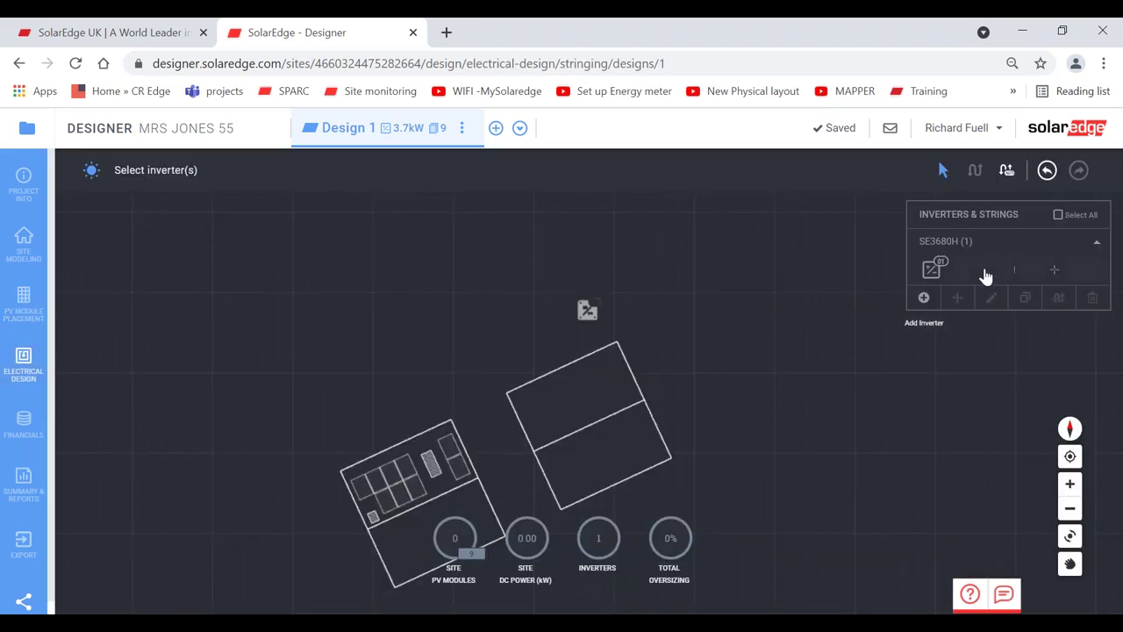
- Replace the SE3680H inverter with an SE2200H, auto-string all 9 modules into one string, and open the summary
{"action": "left_click", "coordinate": [985, 276]}
{"action": "left_click", "coordinate": [1093, 298]}
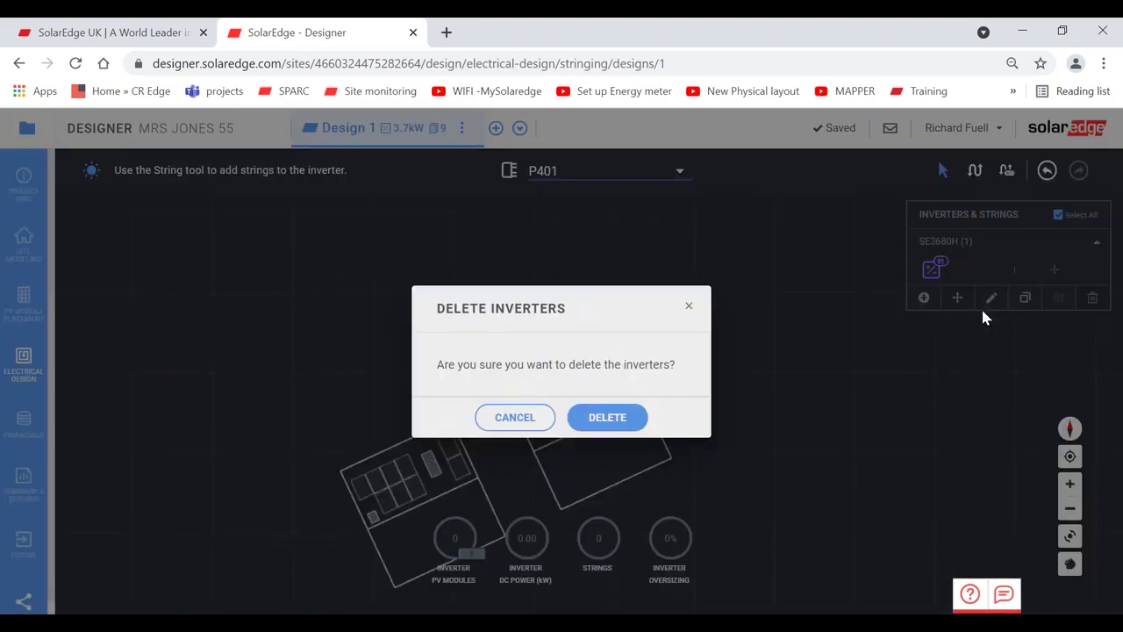
{"action": "left_click", "coordinate": [627, 418]}
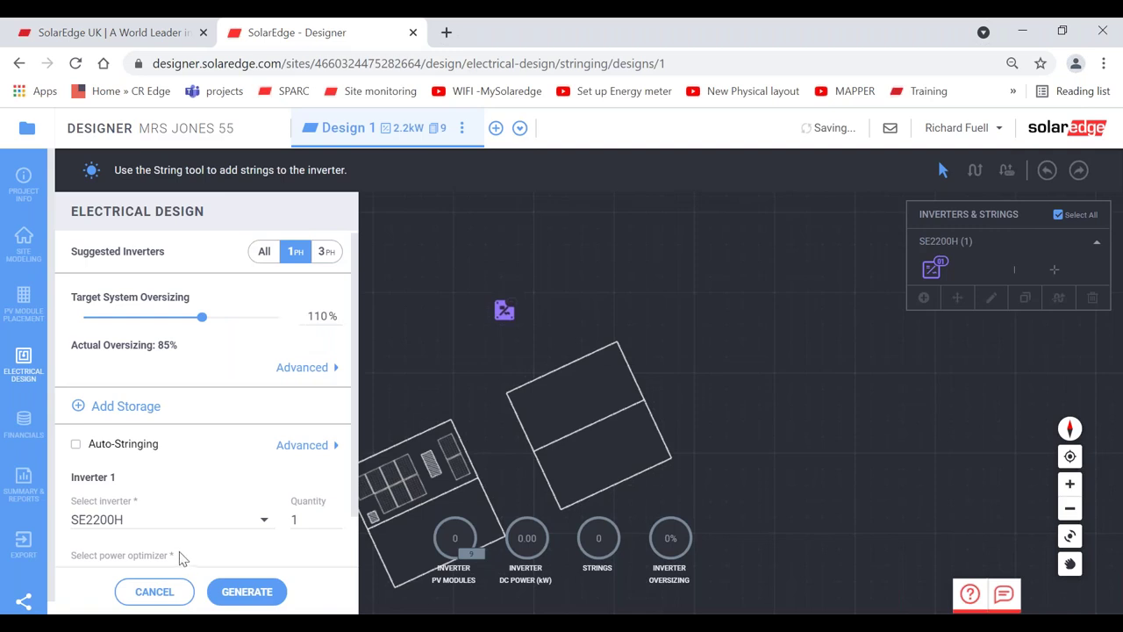
{"action": "left_click", "coordinate": [76, 444]}
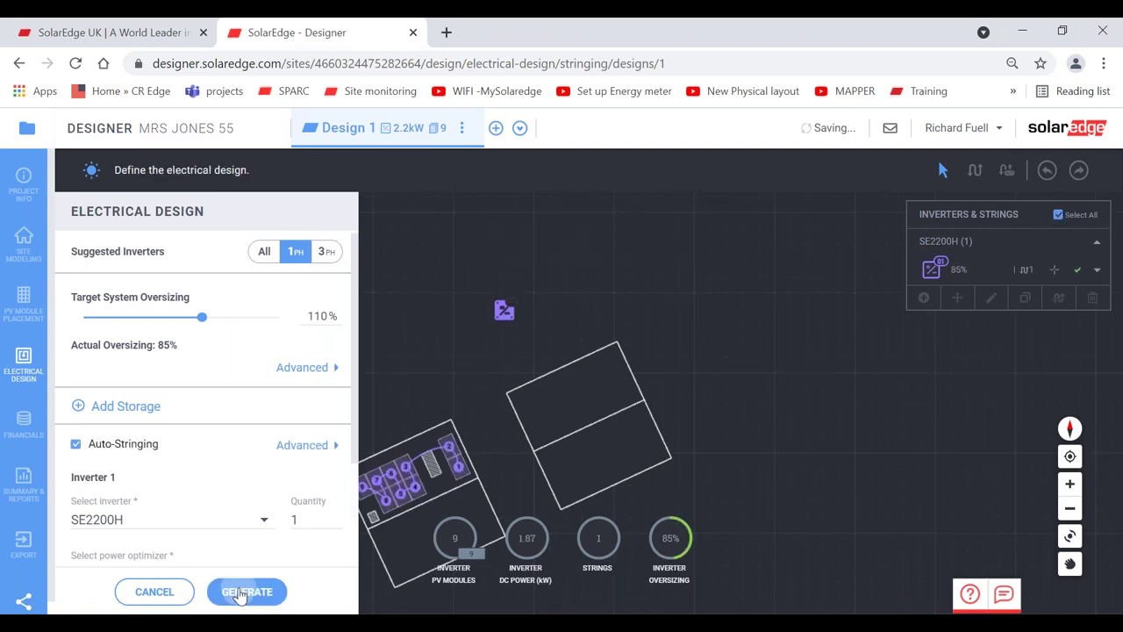
{"action": "left_click", "coordinate": [247, 591]}
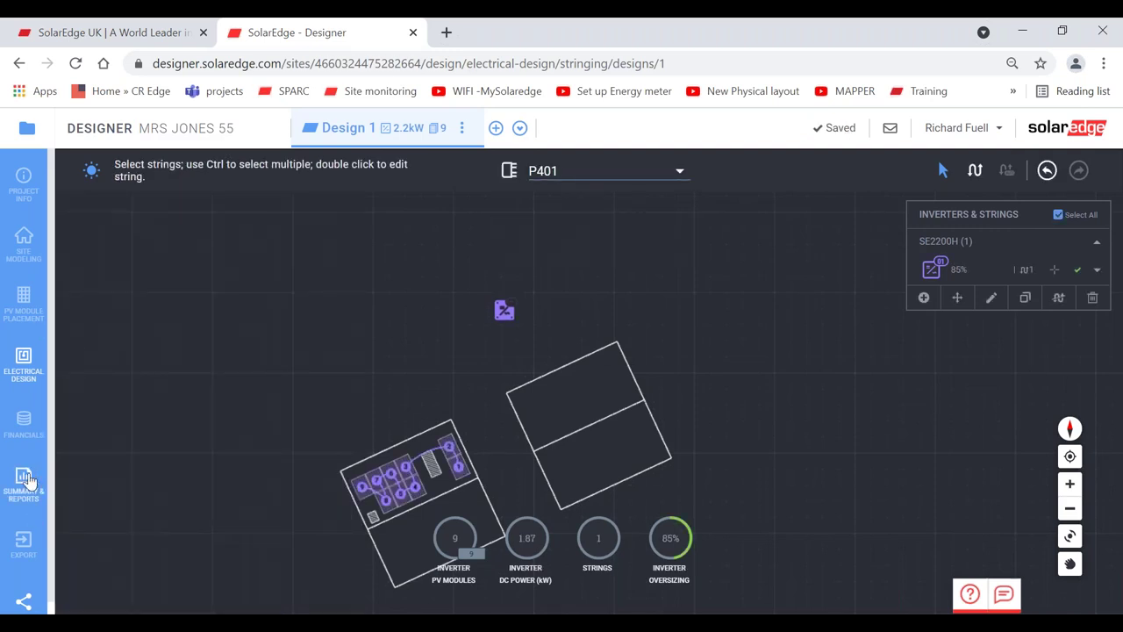
{"action": "left_click", "coordinate": [27, 479]}
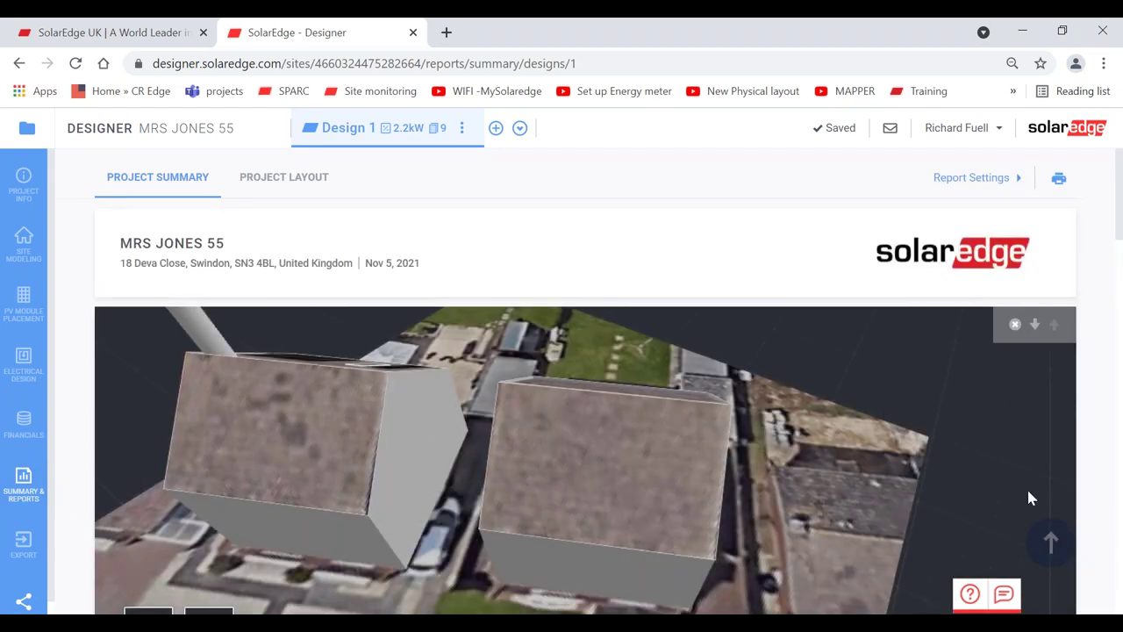
- Re-angle the report's 3D site image to frame the house with its nine panels, then scroll through the report
{"action": "scroll", "coordinate": [1095, 448], "scroll_direction": "down", "scroll_amount": 1}
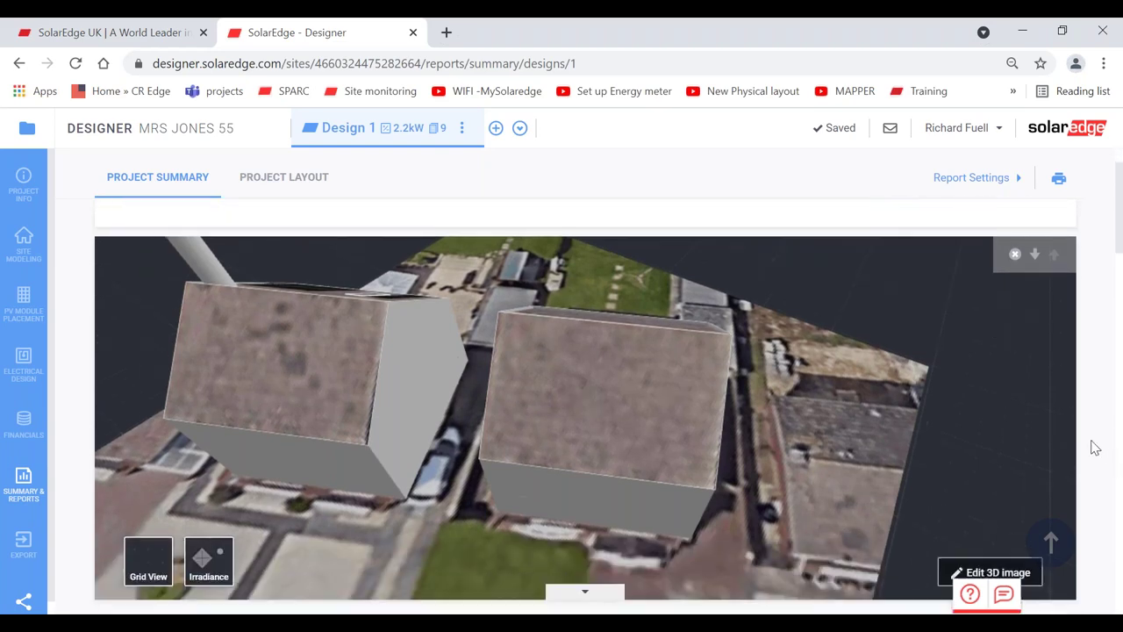
{"action": "left_click", "coordinate": [990, 537]}
{"action": "left_click", "coordinate": [1032, 474]}
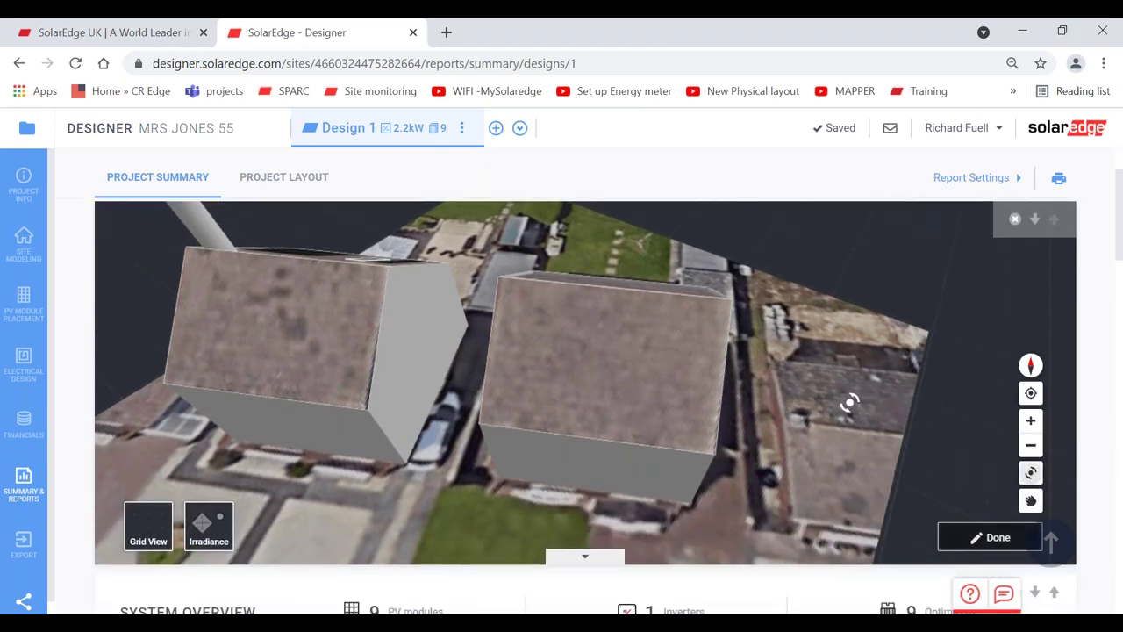
{"action": "left_click_drag", "start_coordinate": [848, 396], "coordinate": [653, 427]}
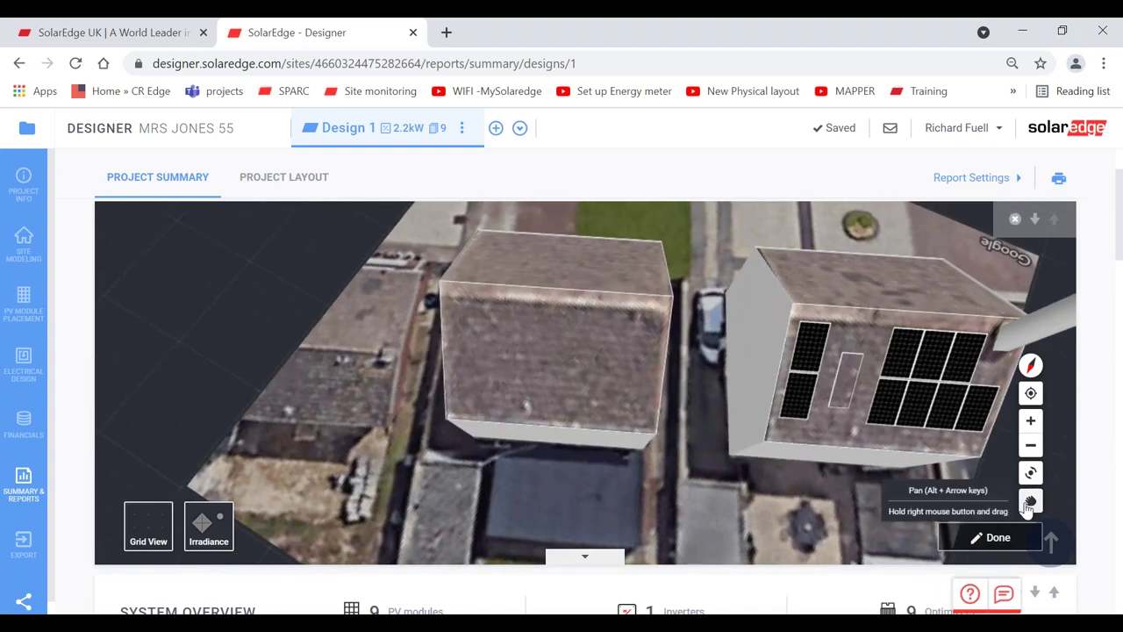
{"action": "left_click", "coordinate": [1031, 500]}
{"action": "left_click_drag", "start_coordinate": [852, 459], "coordinate": [760, 444]}
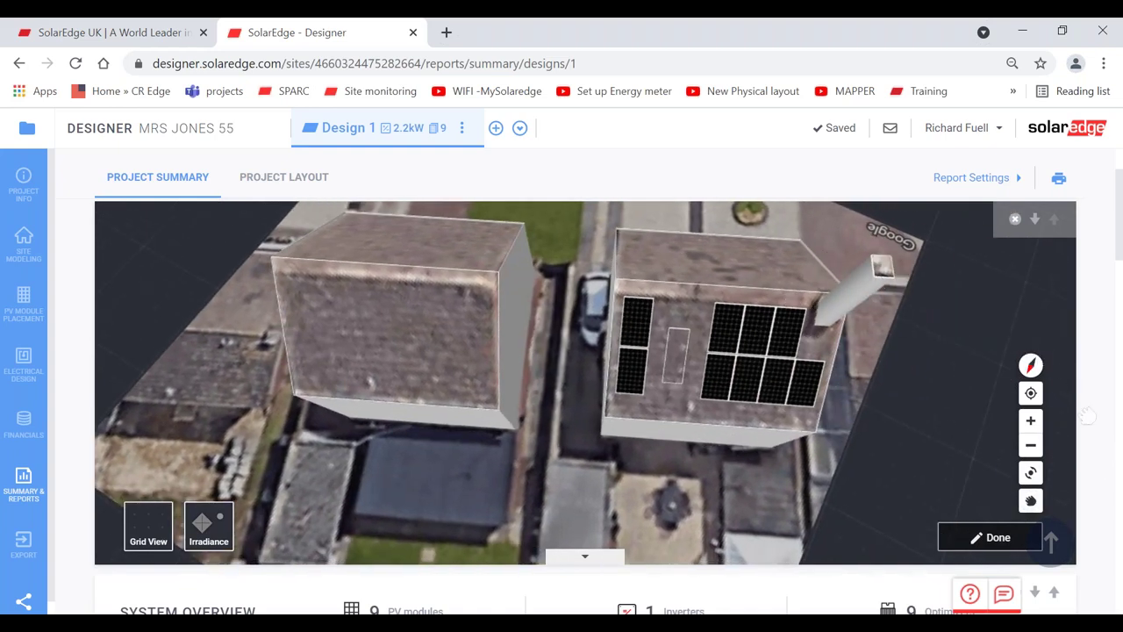
{"action": "scroll", "coordinate": [1087, 415], "scroll_direction": "down", "scroll_amount": 3}
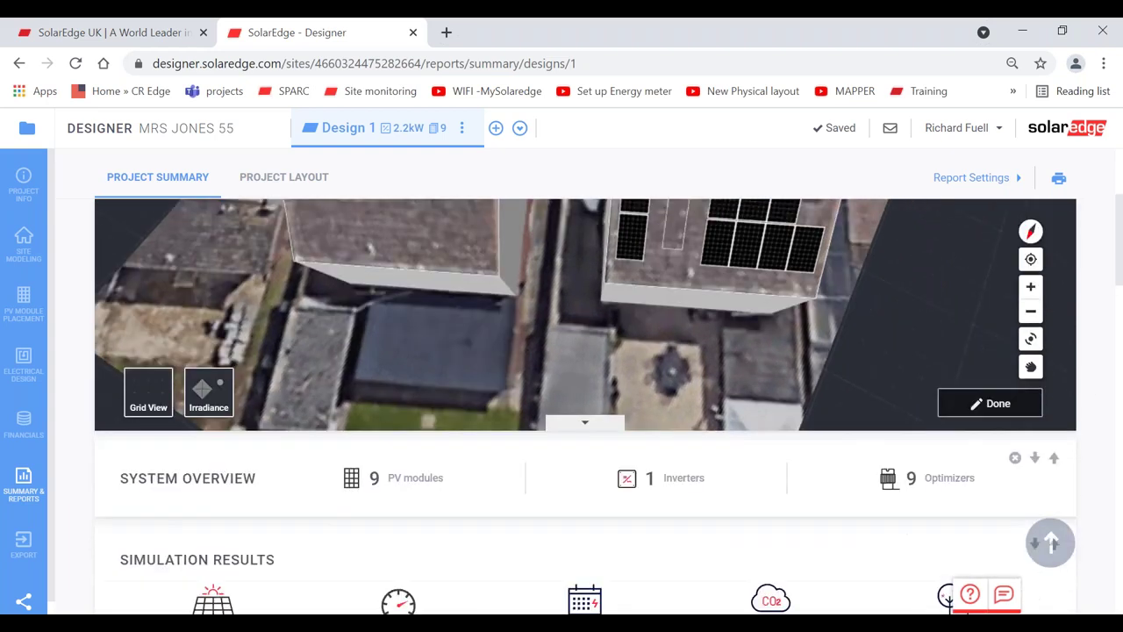
{"action": "scroll", "coordinate": [1087, 415], "scroll_direction": "down", "scroll_amount": 10}
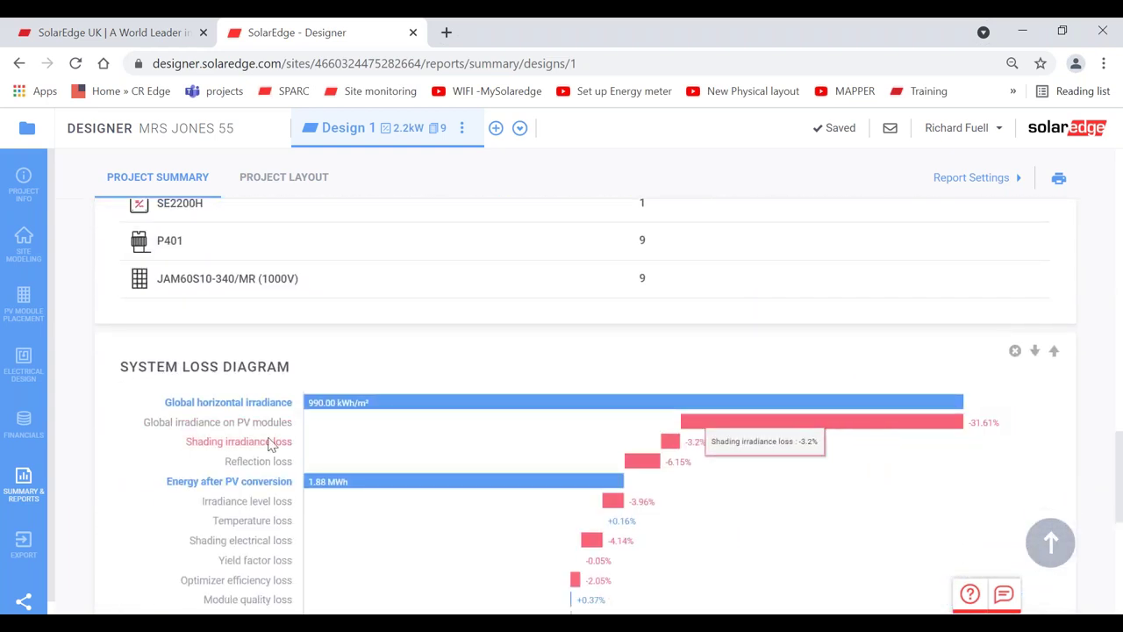
{"action": "mouse_move", "coordinate": [284, 450]}
{"action": "mouse_move", "coordinate": [690, 454]}
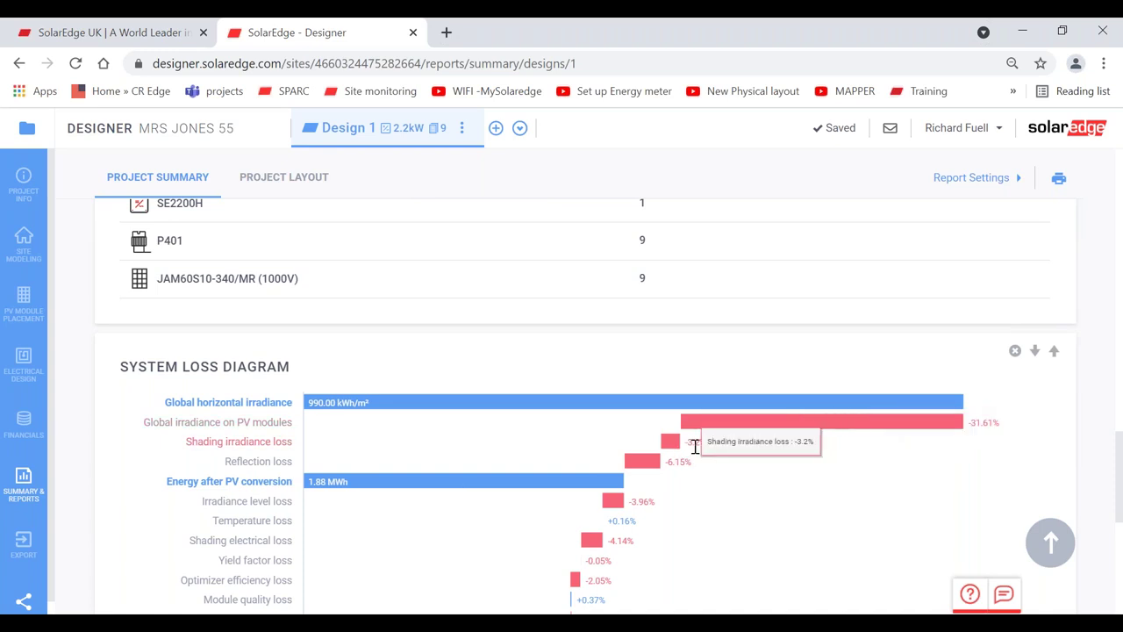
{"action": "left_click_drag", "start_coordinate": [1120, 467], "coordinate": [1115, 213]}
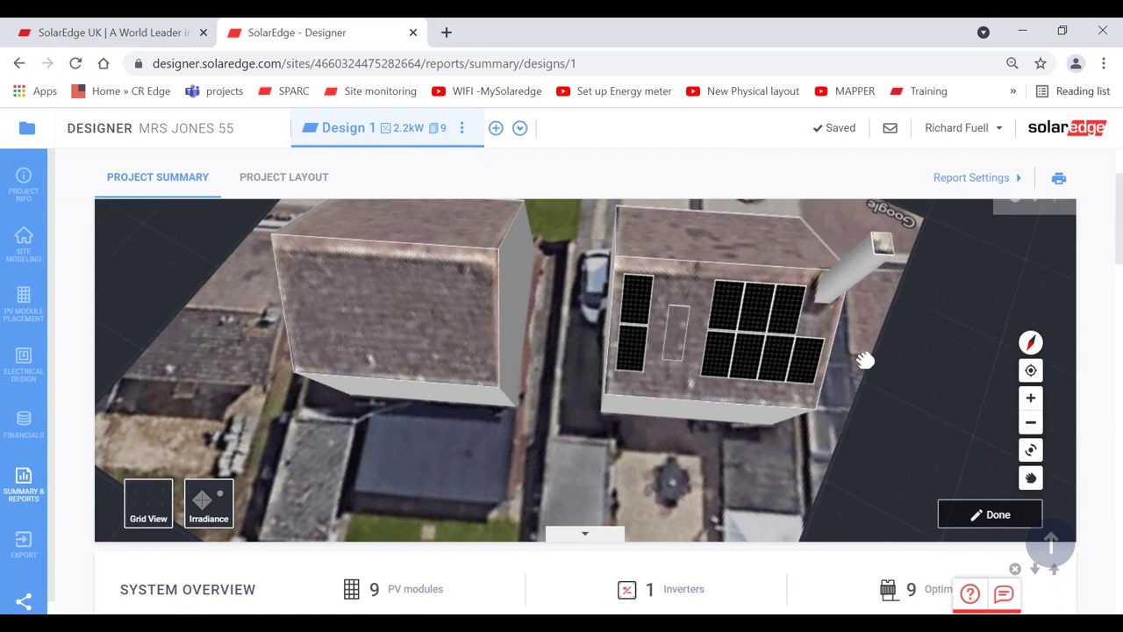
- Pan and rotate the report's 3D image to show both house fronts side by side
{"action": "left_click_drag", "start_coordinate": [868, 359], "coordinate": [791, 314]}
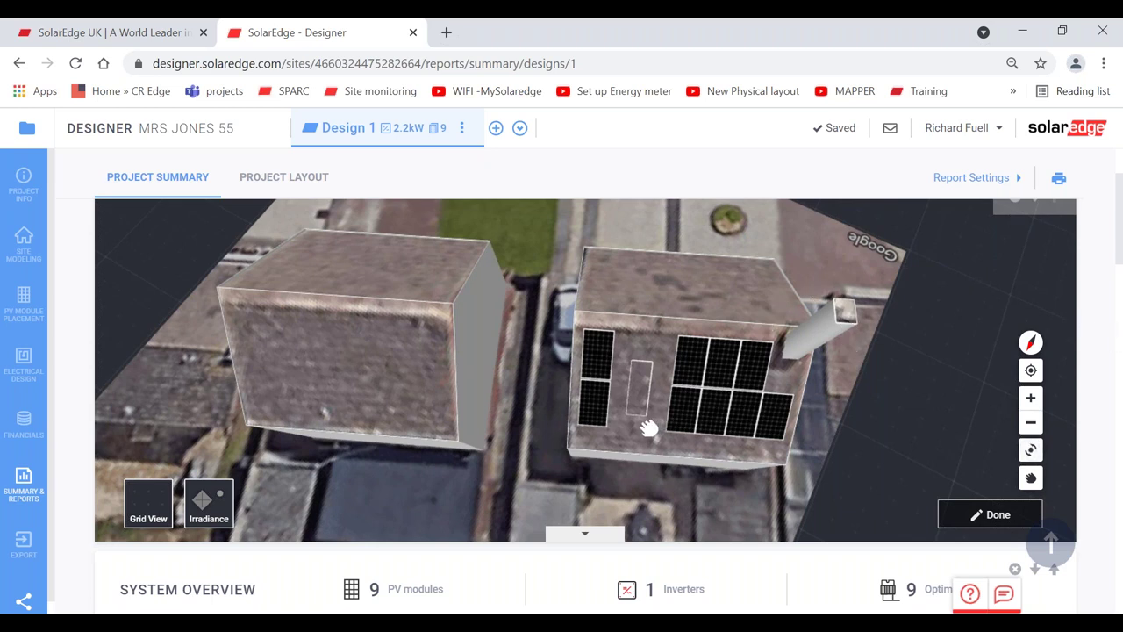
{"action": "left_click", "coordinate": [1031, 449]}
{"action": "left_click_drag", "start_coordinate": [915, 306], "coordinate": [1005, 444]}
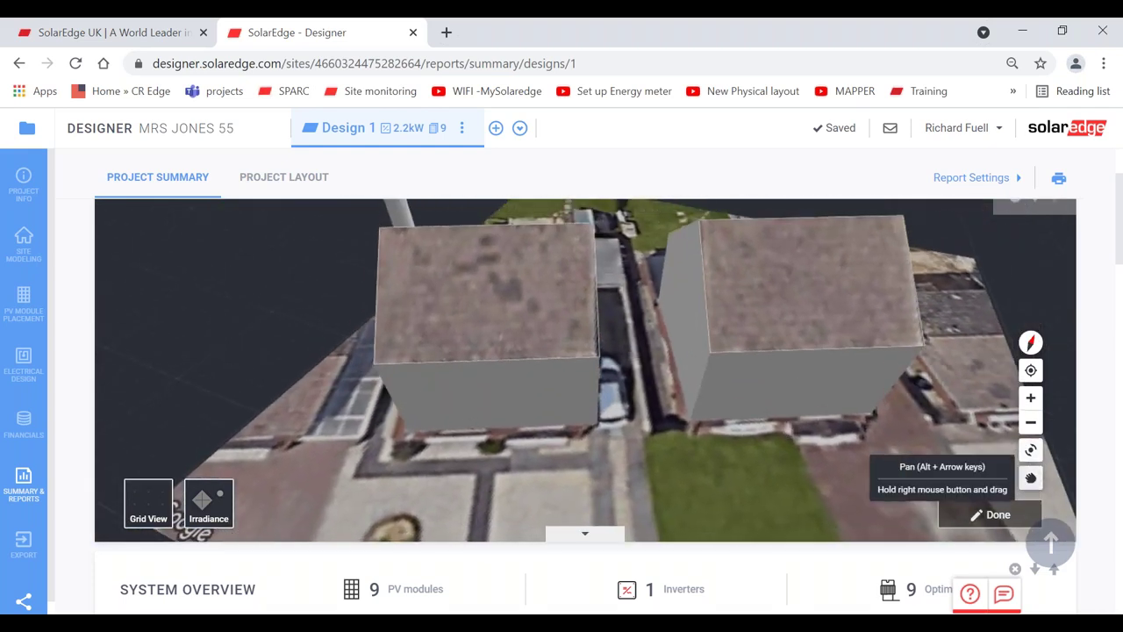
{"action": "left_click_drag", "start_coordinate": [864, 412], "coordinate": [846, 451]}
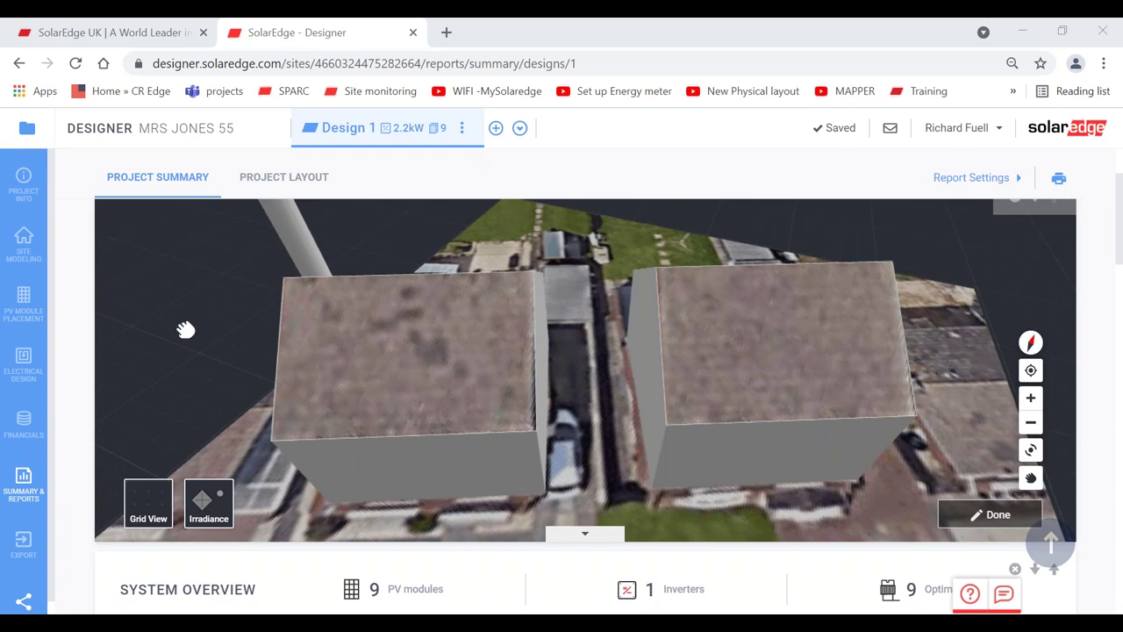
- Return to Site Modeling and turn the 3D view of both houses slightly
{"action": "left_click", "coordinate": [31, 299]}
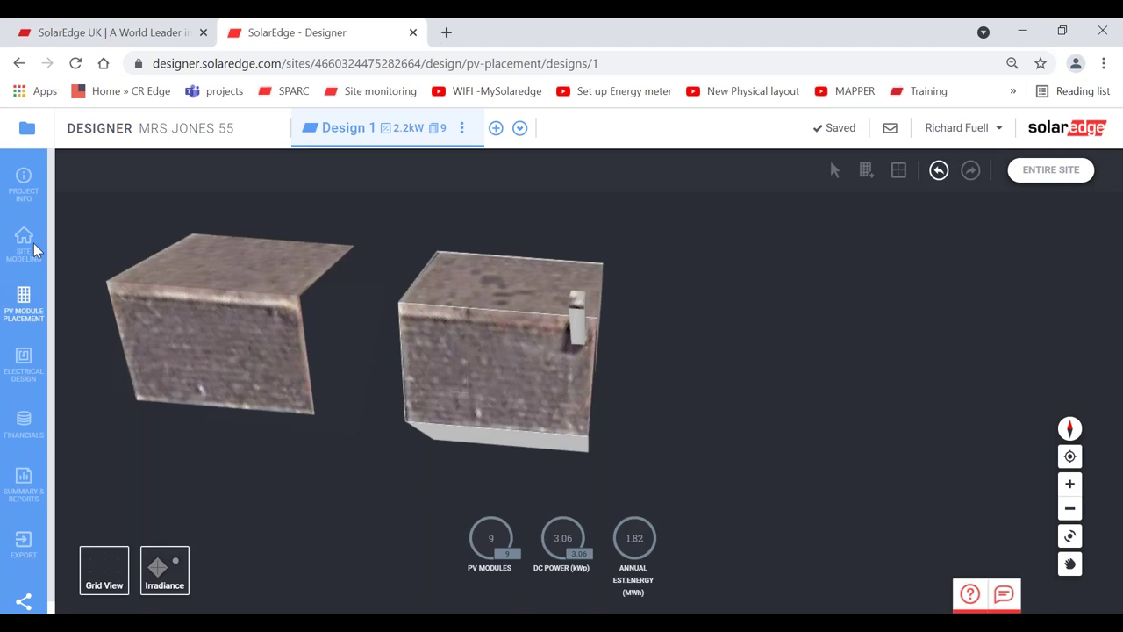
{"action": "left_click", "coordinate": [23, 242]}
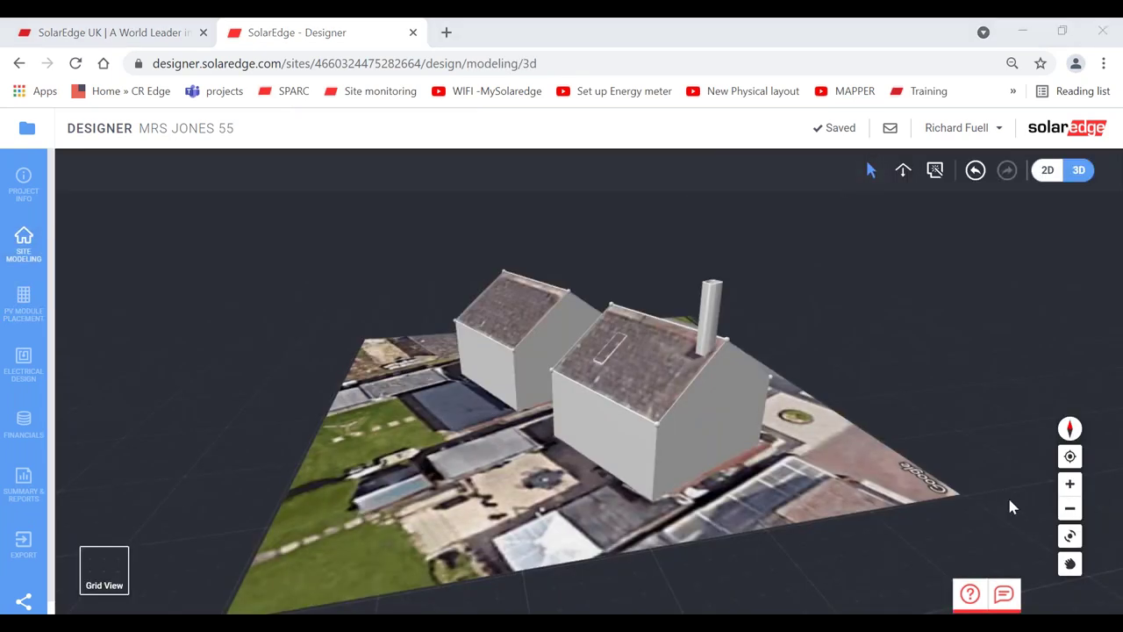
{"action": "left_click", "coordinate": [1070, 536]}
{"action": "left_click_drag", "start_coordinate": [886, 439], "coordinate": [745, 447]}
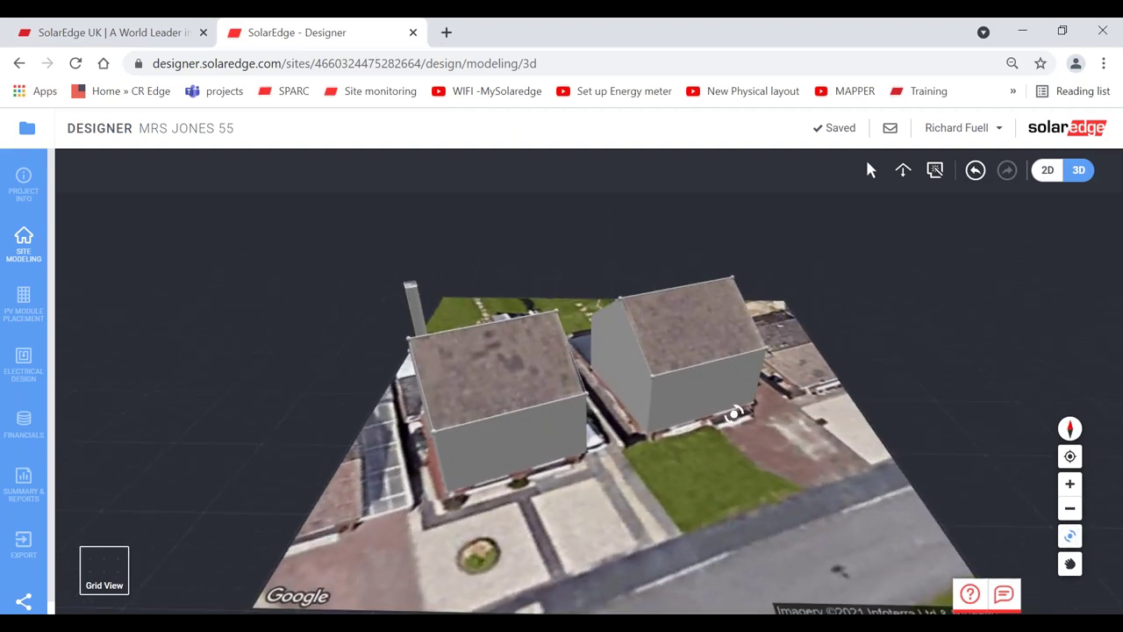
{"action": "left_click_drag", "start_coordinate": [1040, 209], "coordinate": [1026, 231]}
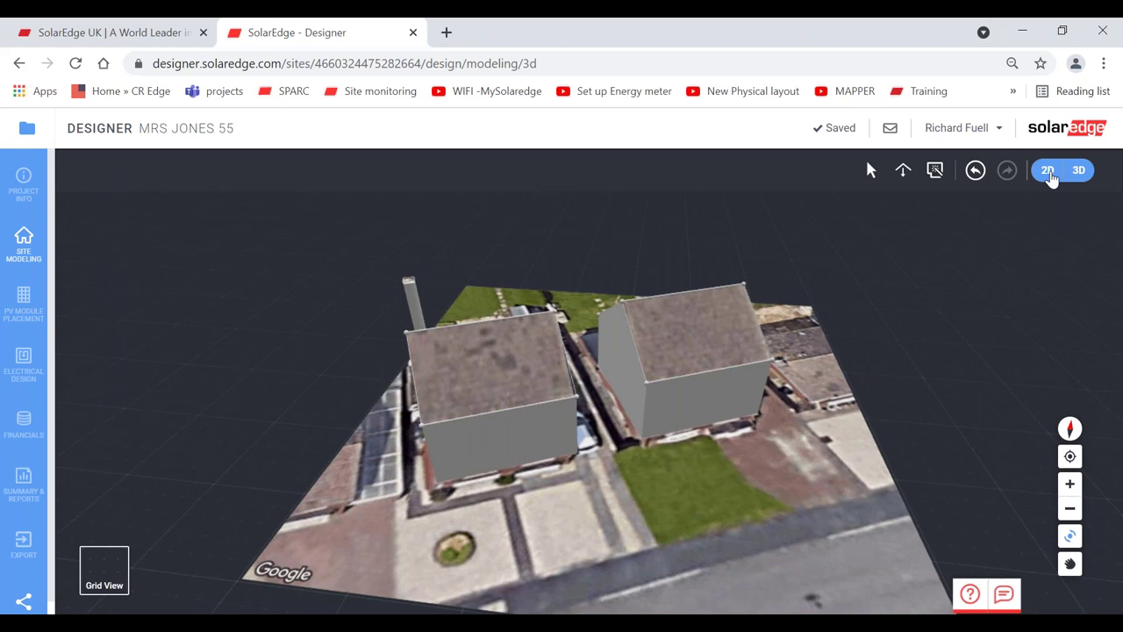
{"action": "left_click", "coordinate": [1049, 172]}
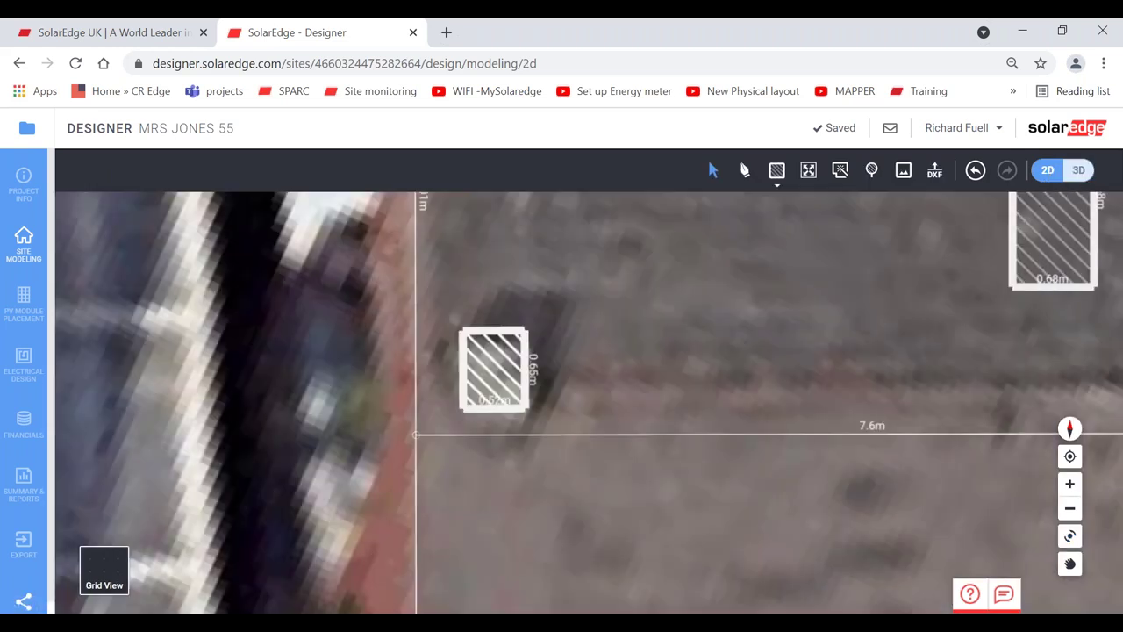
- In 2D, reset, rotate, pan and zoom the map so both roofs sit level and framed
{"action": "left_click", "coordinate": [1070, 457]}
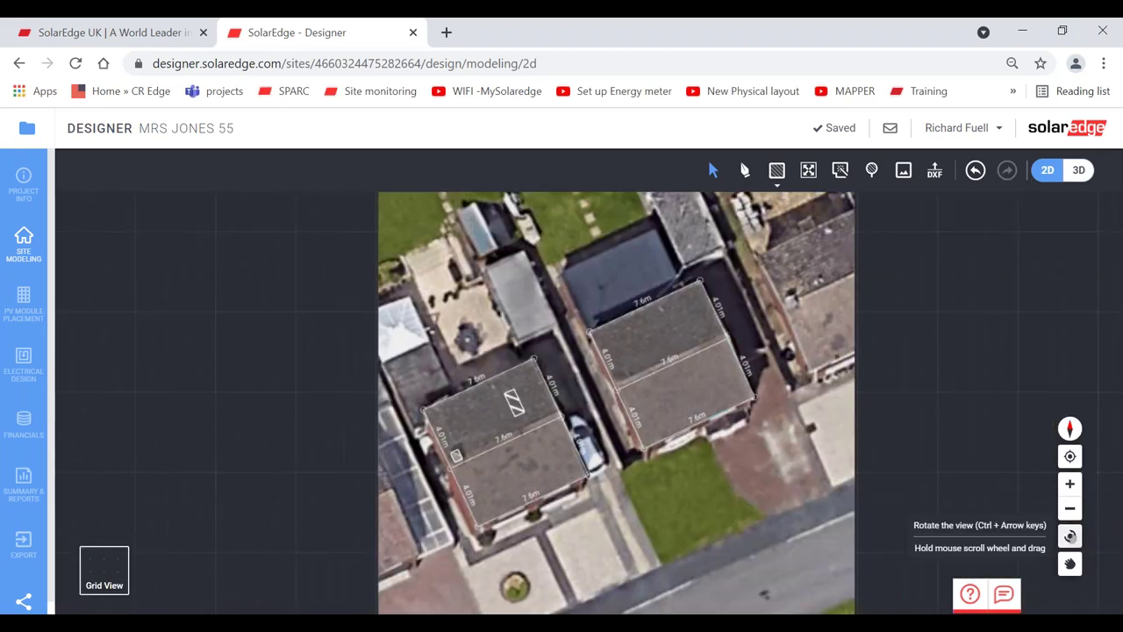
{"action": "left_click", "coordinate": [1070, 535]}
{"action": "left_click_drag", "start_coordinate": [793, 395], "coordinate": [1044, 556]}
{"action": "left_click", "coordinate": [1070, 563]}
{"action": "left_click_drag", "start_coordinate": [758, 501], "coordinate": [609, 243]}
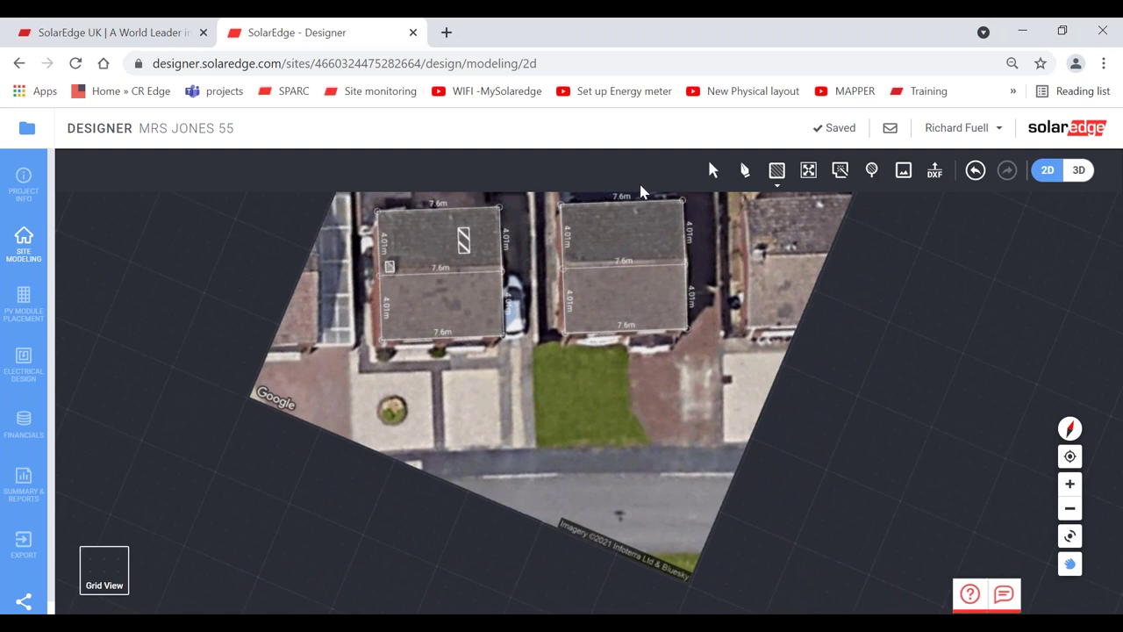
{"action": "left_click", "coordinate": [1070, 535]}
{"action": "left_click_drag", "start_coordinate": [718, 334], "coordinate": [724, 337]}
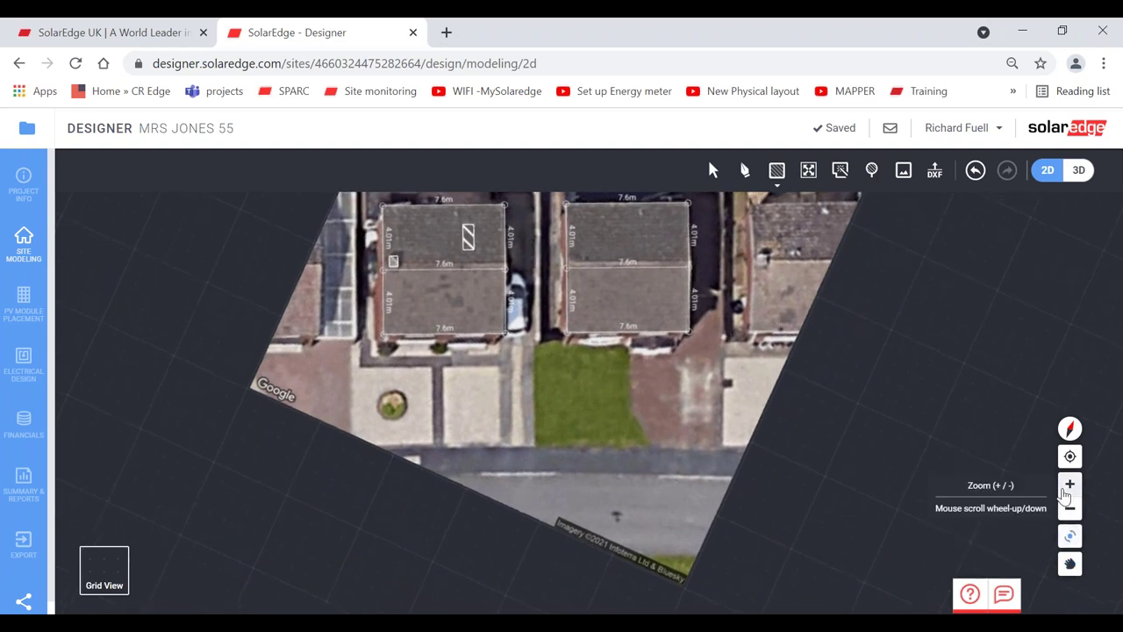
{"action": "left_click", "coordinate": [1070, 484]}
{"action": "left_click", "coordinate": [1070, 484]}
{"action": "left_click", "coordinate": [1070, 563]}
{"action": "left_click_drag", "start_coordinate": [851, 351], "coordinate": [810, 527]}
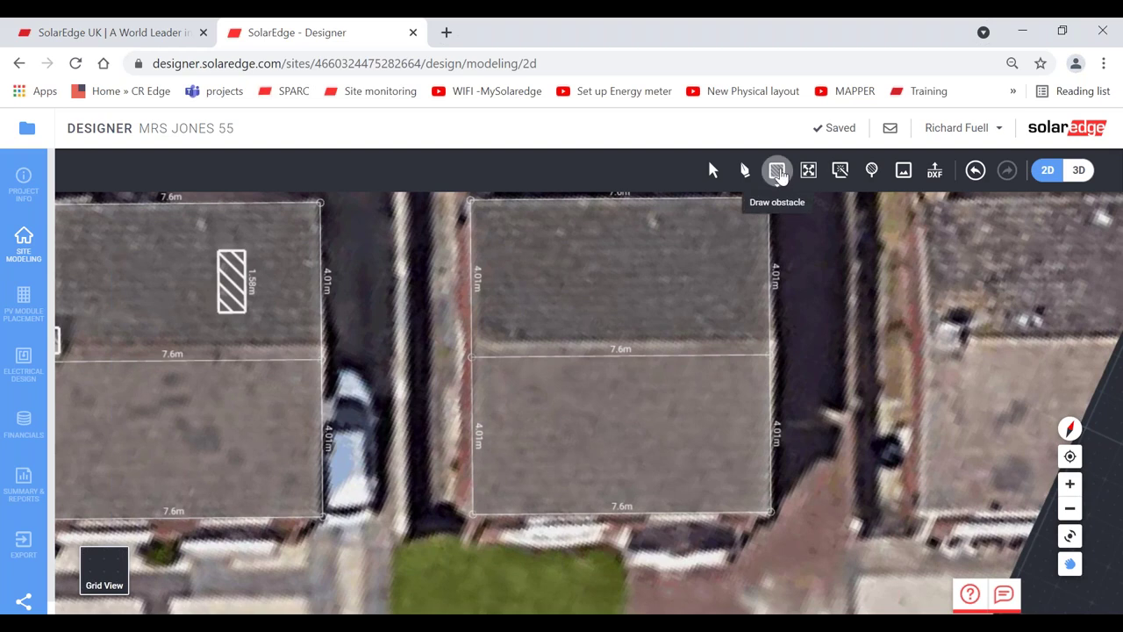
- Draw a small square and a longer rectangular obstacle on the neighbouring house's roof
{"action": "left_click", "coordinate": [778, 172]}
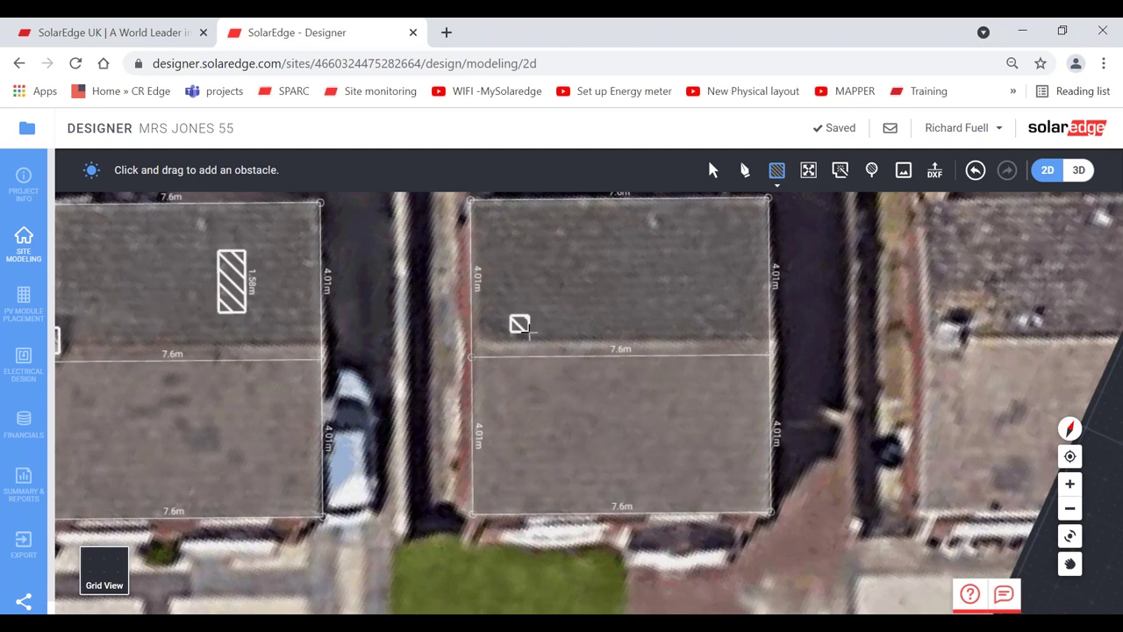
{"action": "left_click_drag", "start_coordinate": [563, 229], "coordinate": [590, 267]}
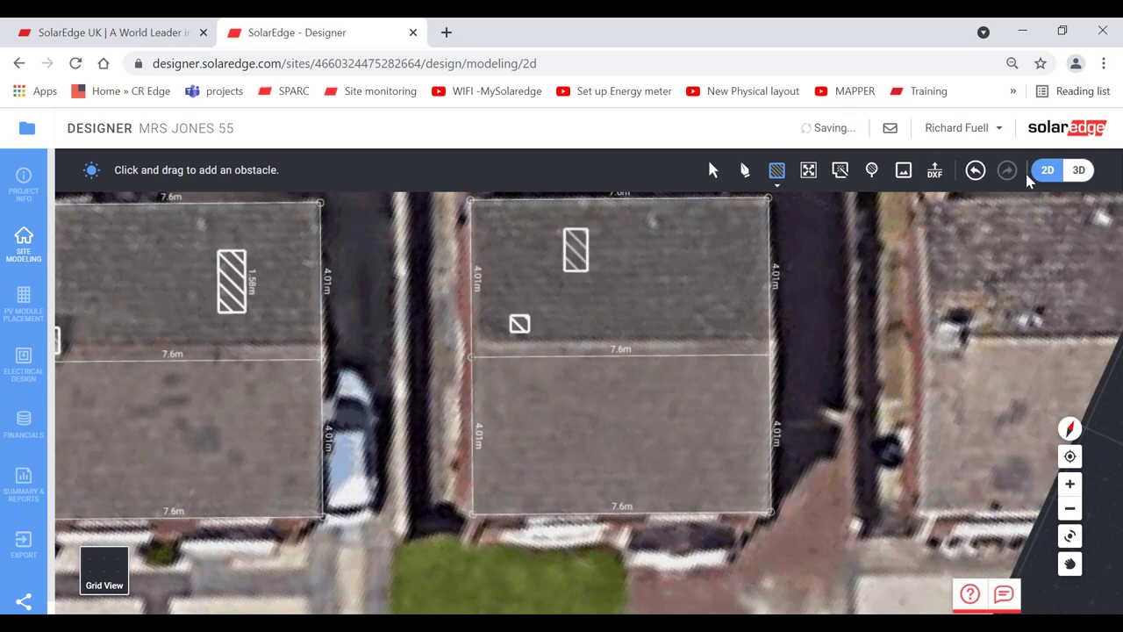
{"action": "left_click", "coordinate": [1078, 170]}
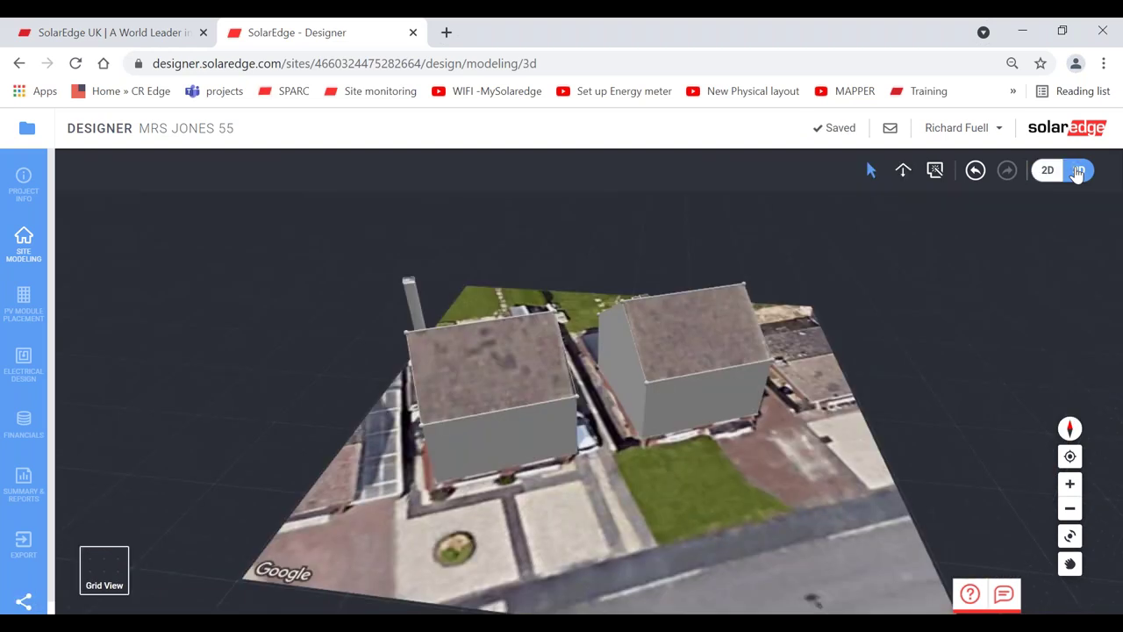
- Raise the small obstacle on the neighbouring roof to 2.55 m so it stands as a chimney
{"action": "left_click", "coordinate": [1070, 535]}
{"action": "left_click_drag", "start_coordinate": [750, 400], "coordinate": [554, 394]}
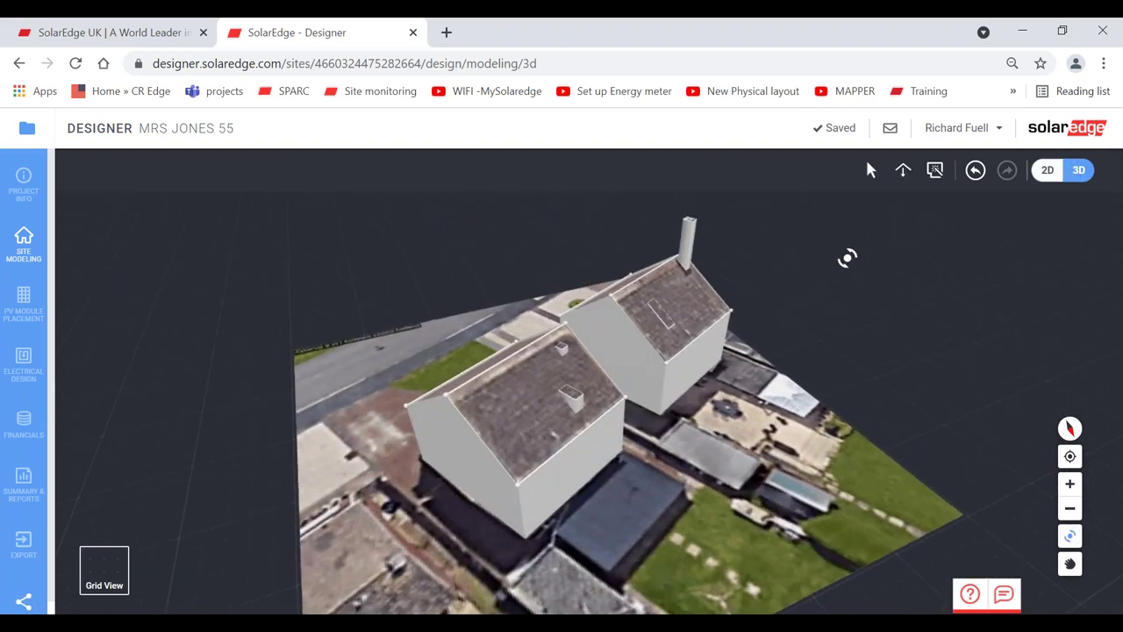
{"action": "left_click", "coordinate": [872, 171]}
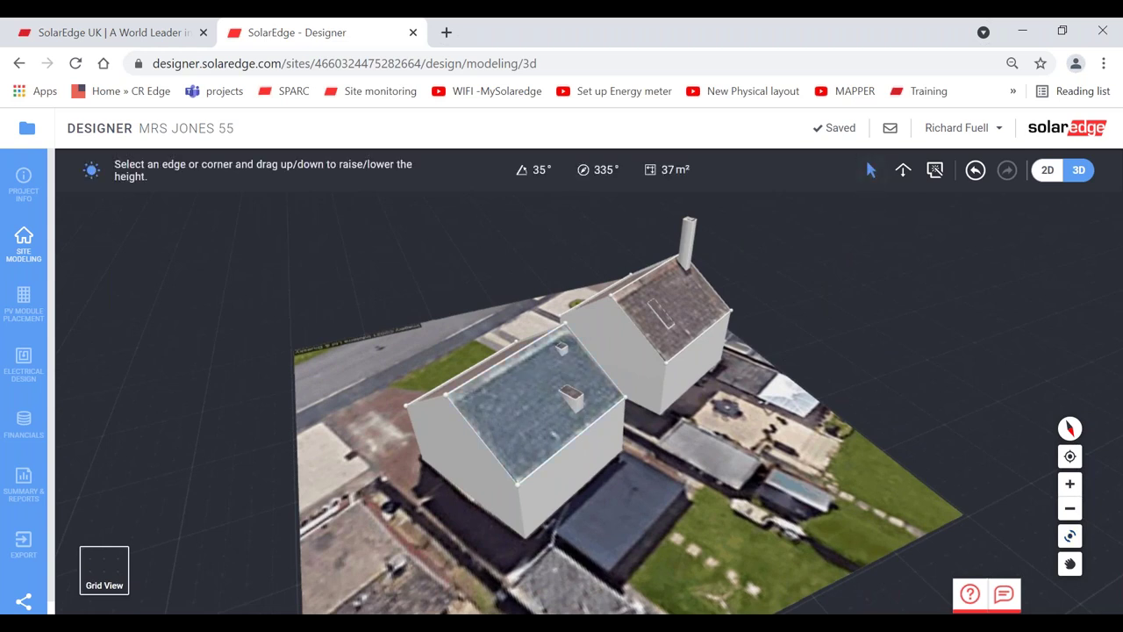
{"action": "left_click", "coordinate": [573, 397]}
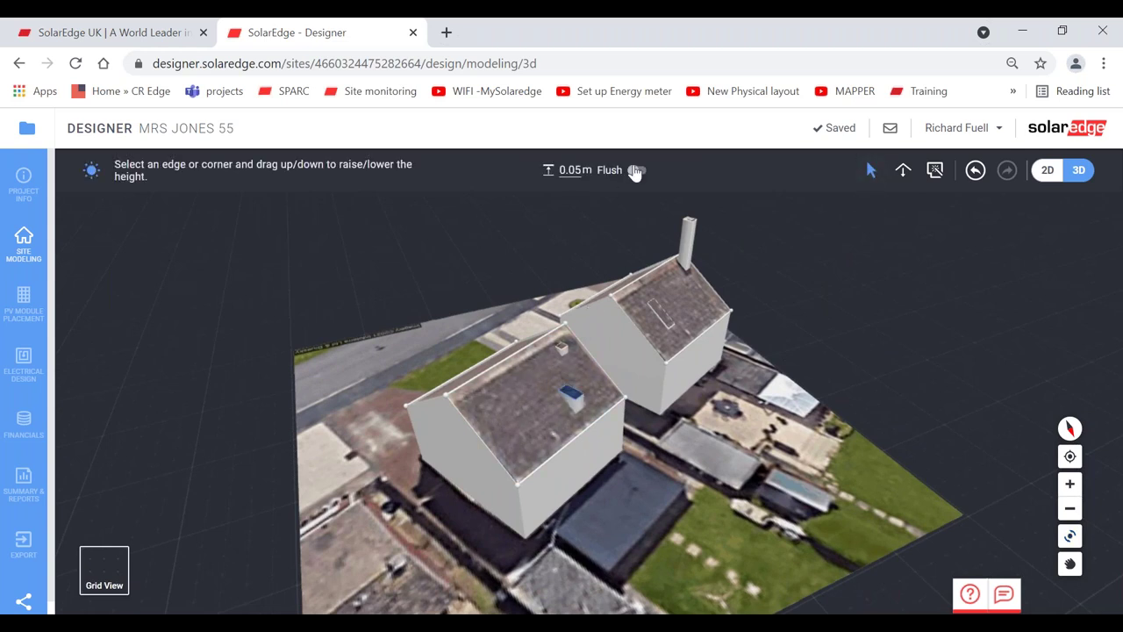
{"action": "left_click_drag", "start_coordinate": [572, 396], "coordinate": [561, 298]}
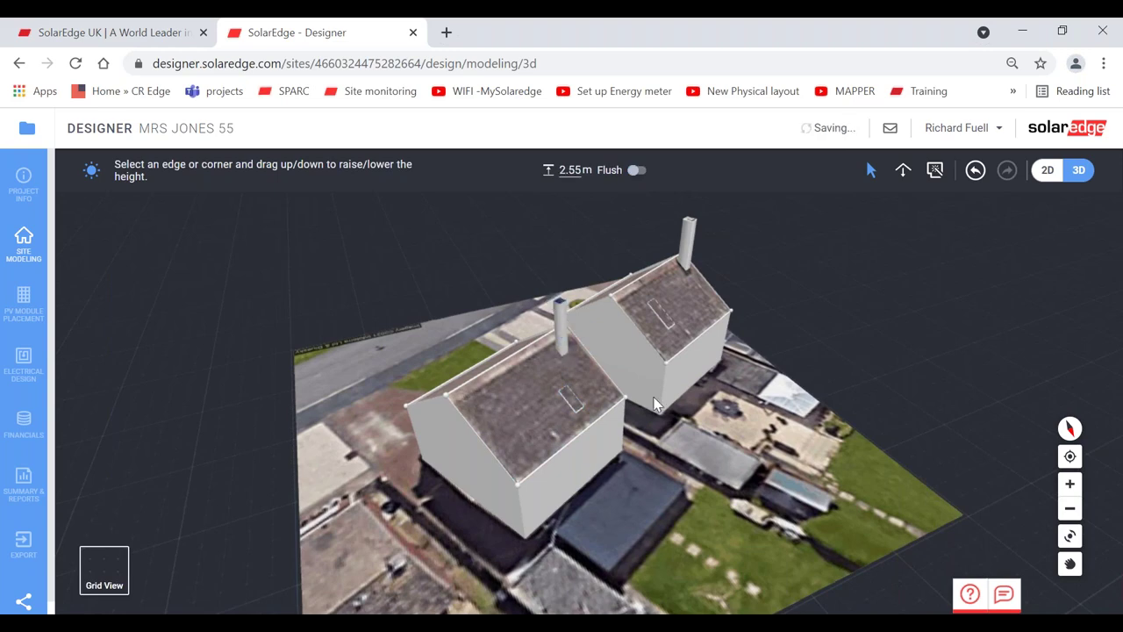
{"action": "left_click", "coordinate": [1070, 536]}
{"action": "left_click_drag", "start_coordinate": [596, 430], "coordinate": [914, 349]}
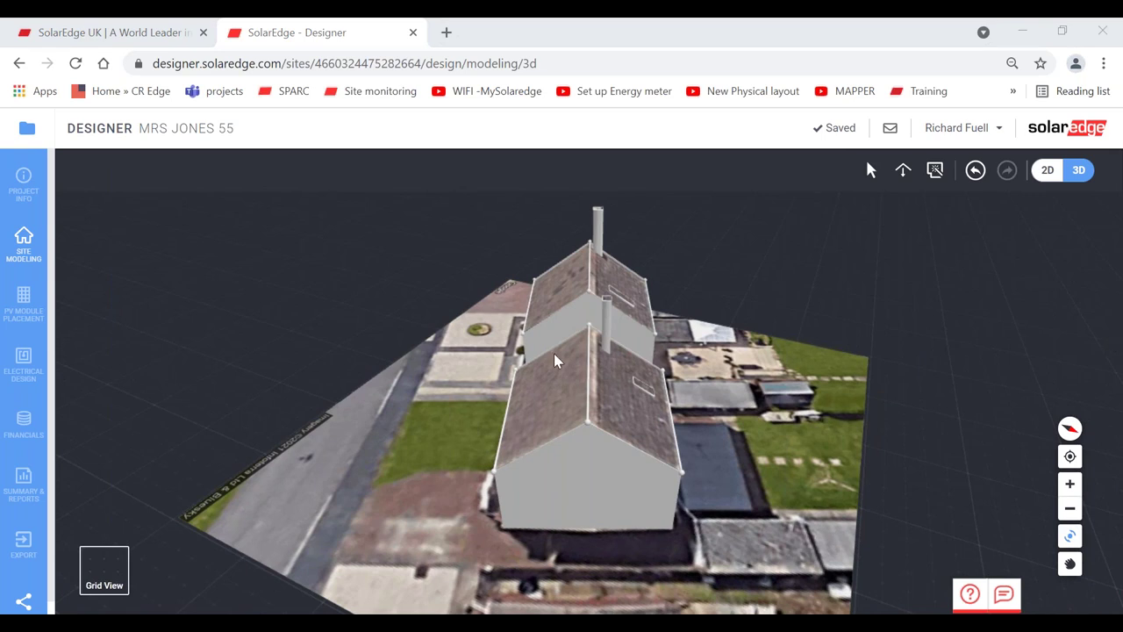
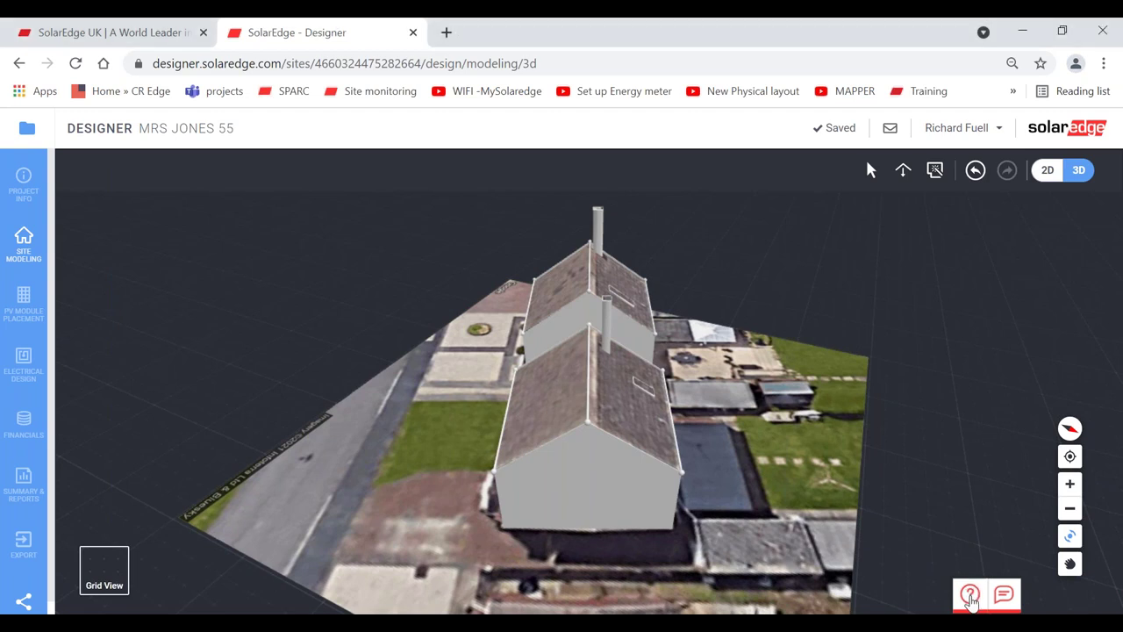
- Browse the Help panel's tutorial videos and play the 'Creating residential projects' video
{"action": "left_click", "coordinate": [970, 597]}
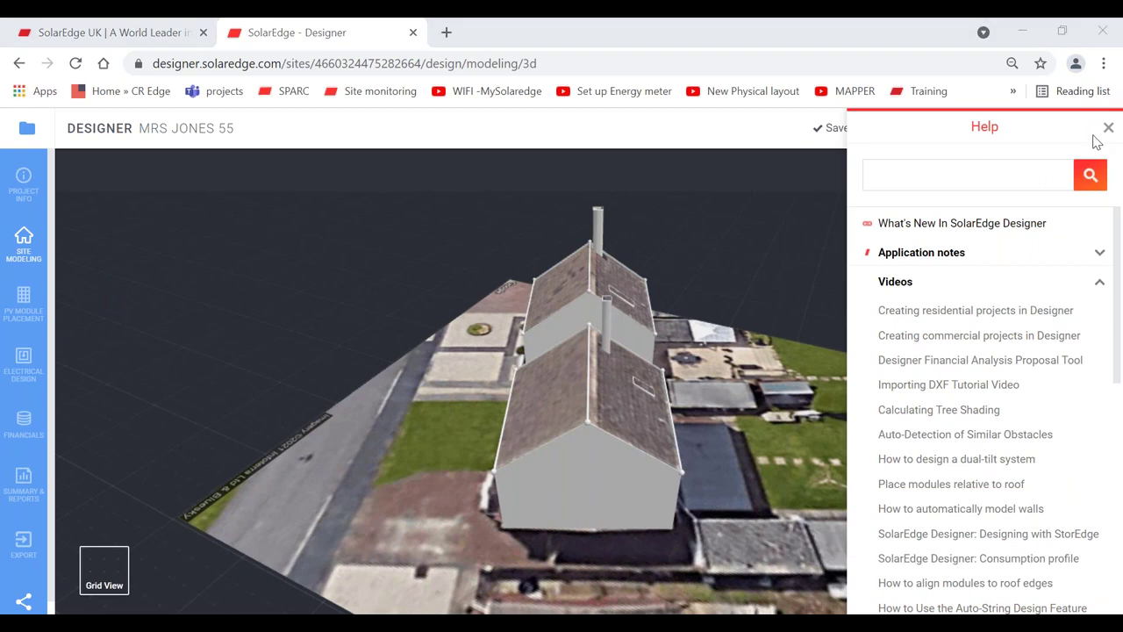
{"action": "left_click", "coordinate": [1099, 284]}
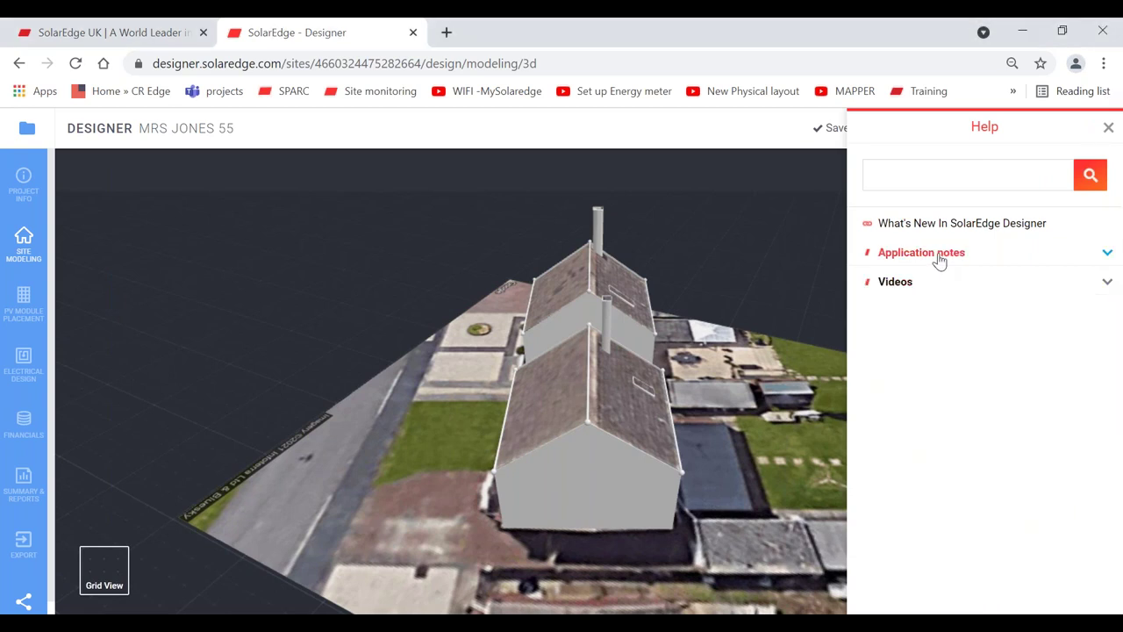
{"action": "left_click", "coordinate": [893, 286]}
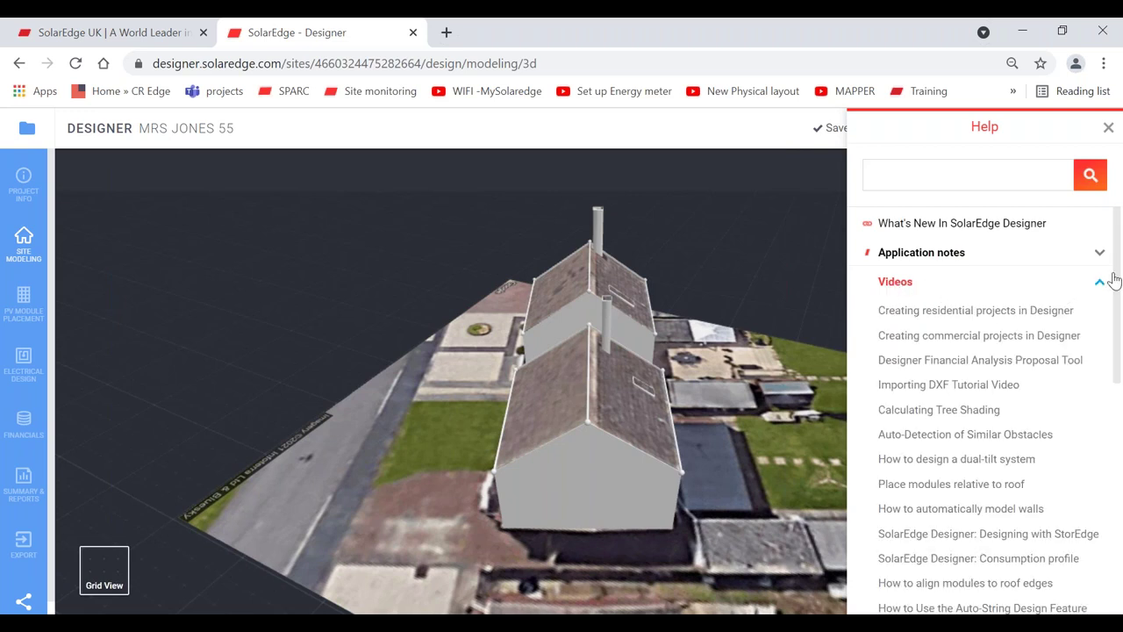
{"action": "scroll", "coordinate": [974, 272], "scroll_direction": "down", "scroll_amount": 1}
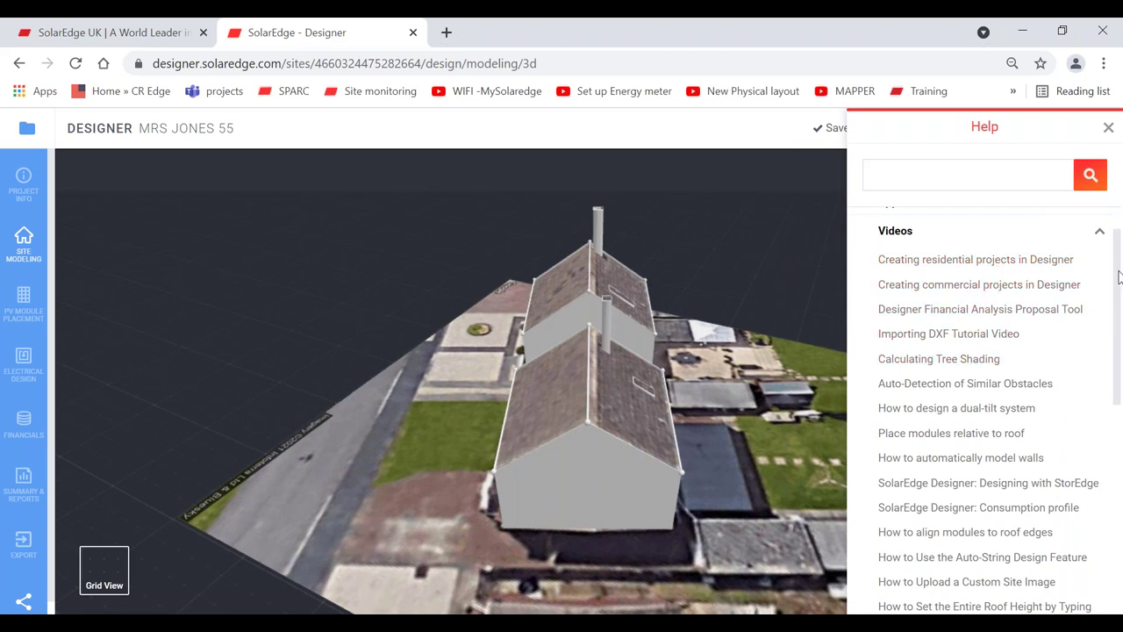
{"action": "left_click_drag", "start_coordinate": [1120, 277], "coordinate": [985, 401]}
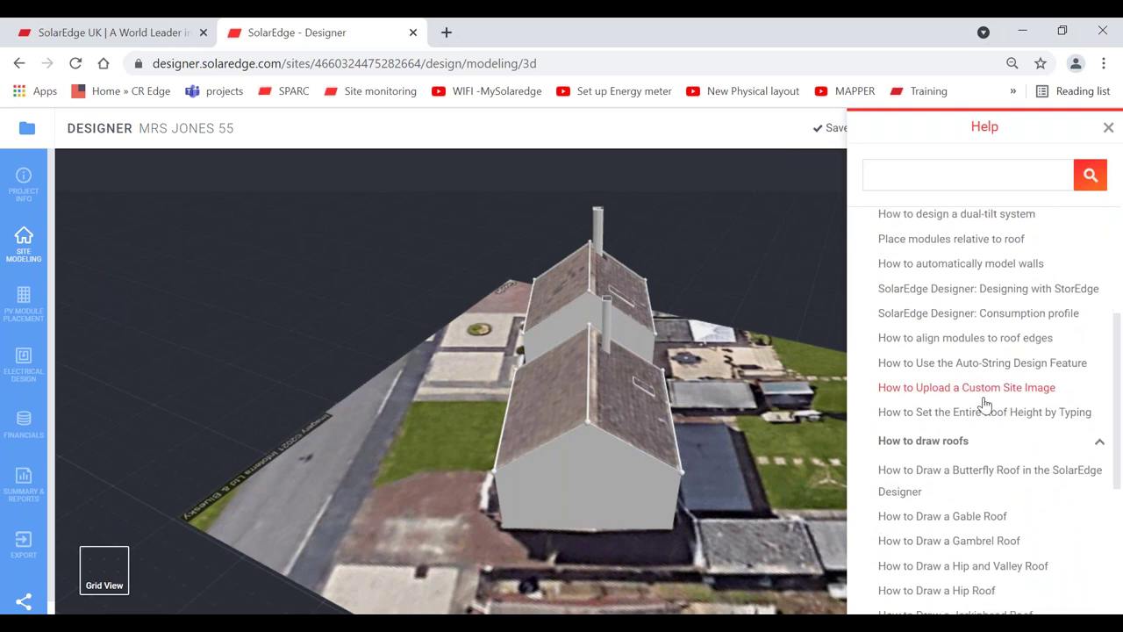
{"action": "scroll", "coordinate": [1119, 324], "scroll_direction": "down", "scroll_amount": 2}
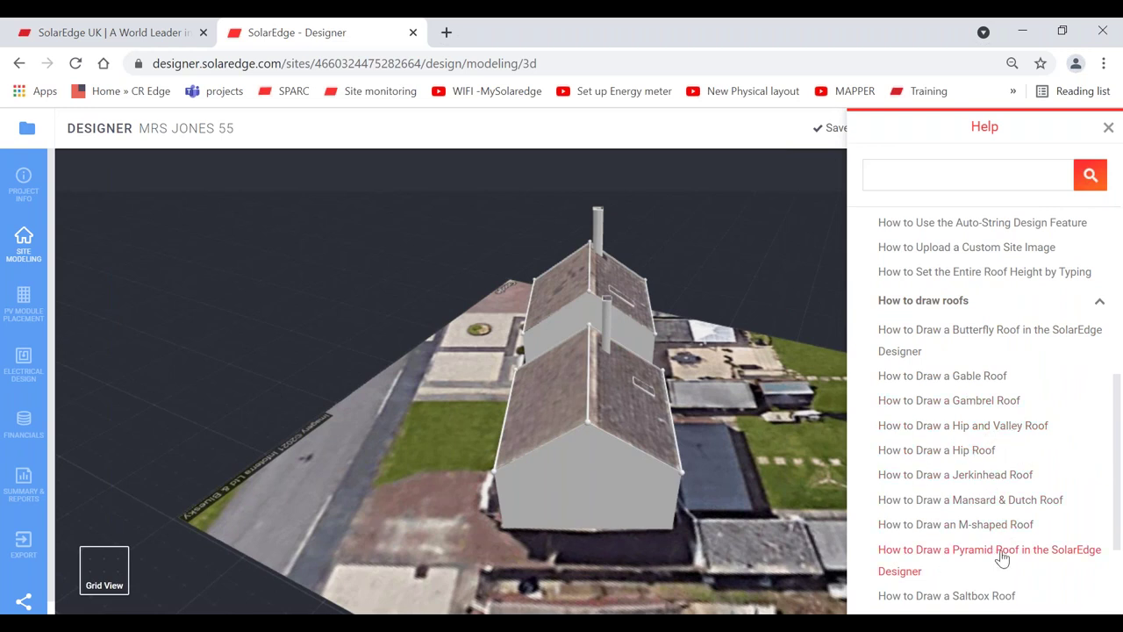
{"action": "left_click", "coordinate": [953, 526]}
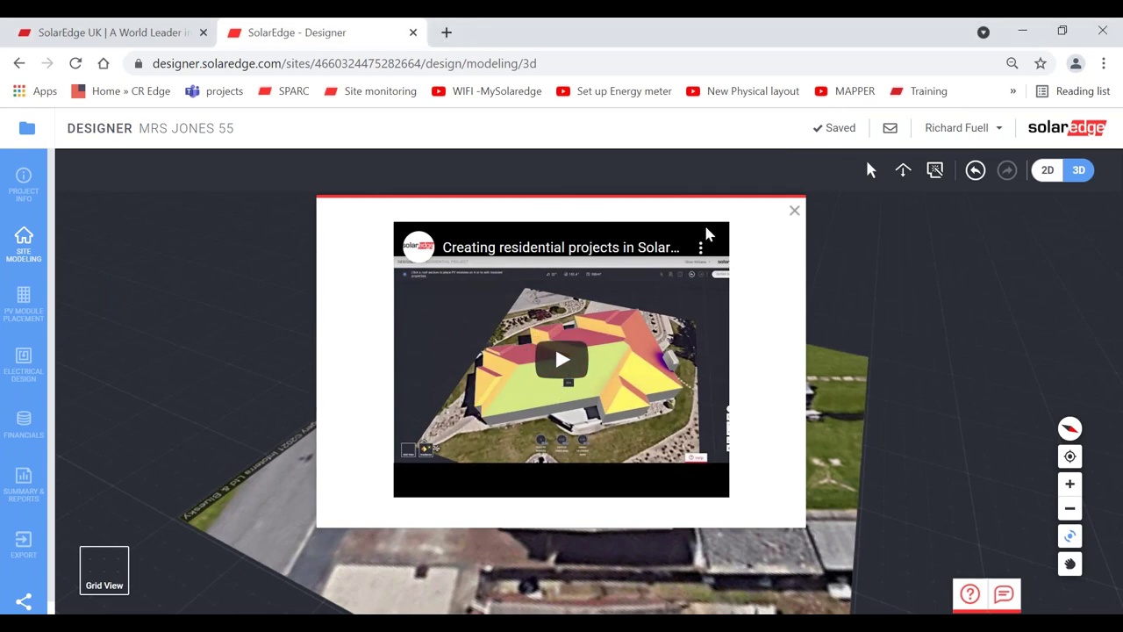
- Close the tutorial video and the Help panel so the 3D house model is fully visible
{"action": "left_click", "coordinate": [794, 212]}
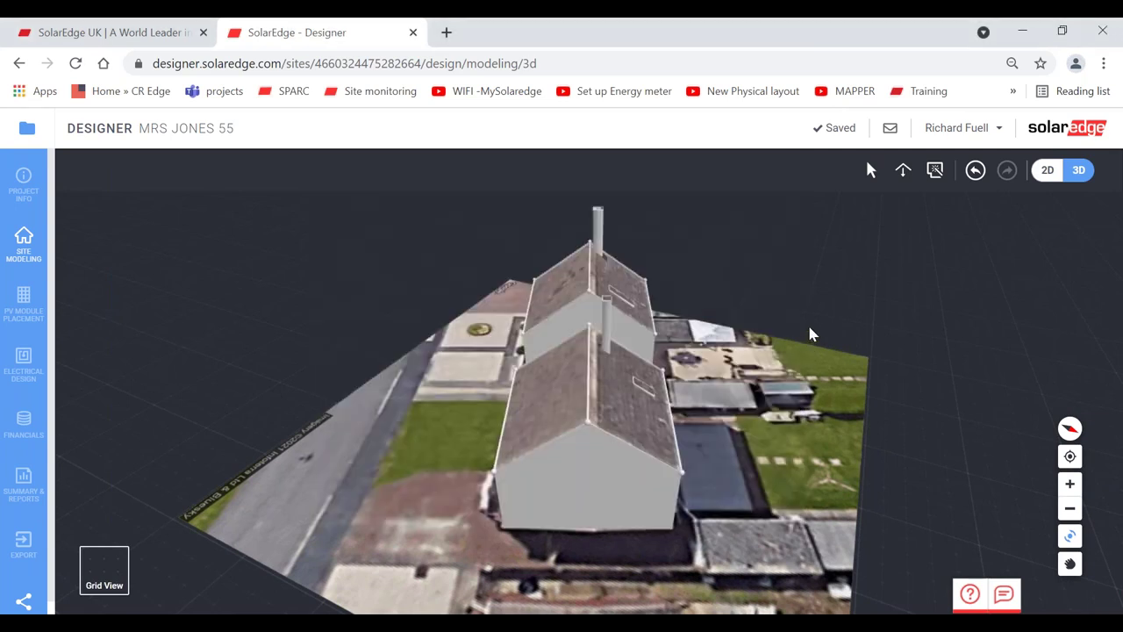
{"action": "left_click", "coordinate": [968, 597]}
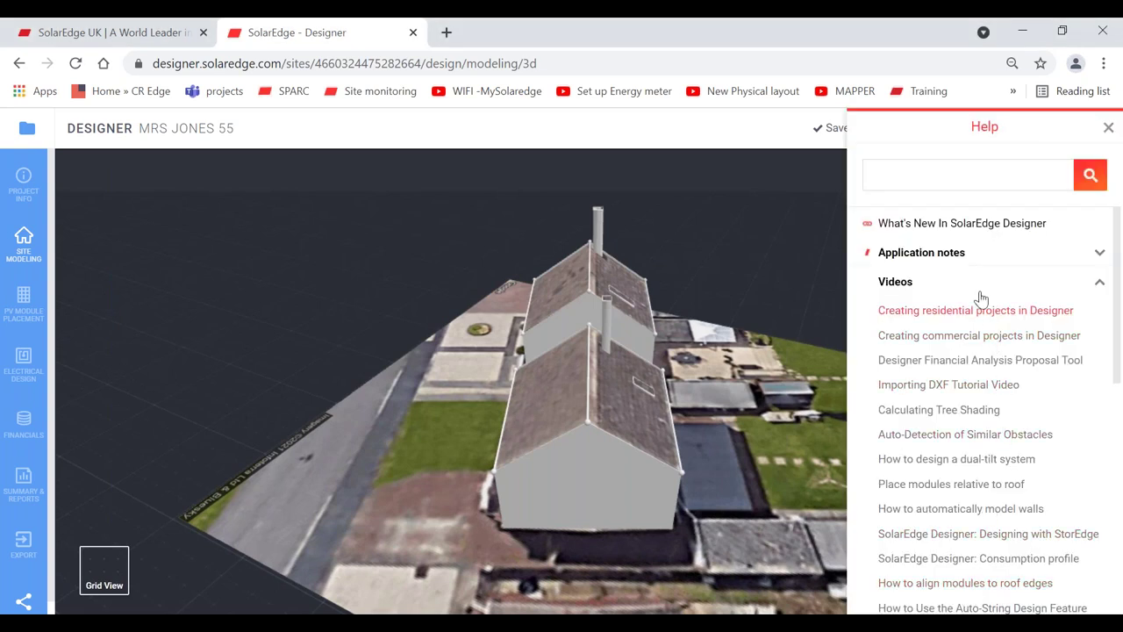
{"action": "left_click", "coordinate": [956, 290]}
{"action": "left_click", "coordinate": [943, 291]}
{"action": "left_click", "coordinate": [932, 281]}
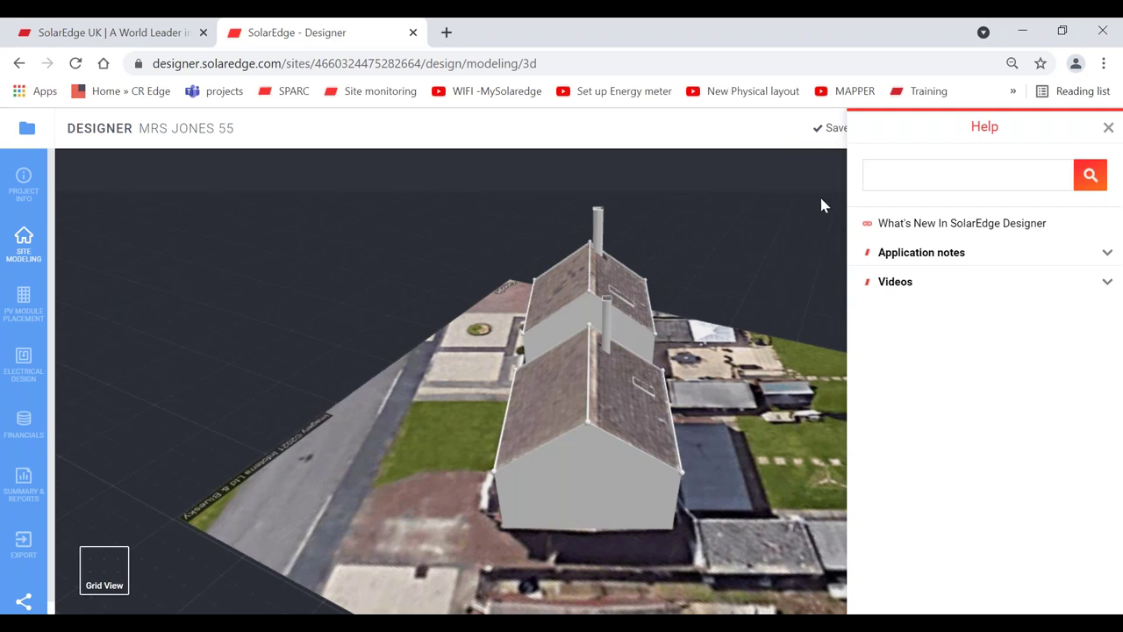
{"action": "left_click", "coordinate": [1109, 129]}
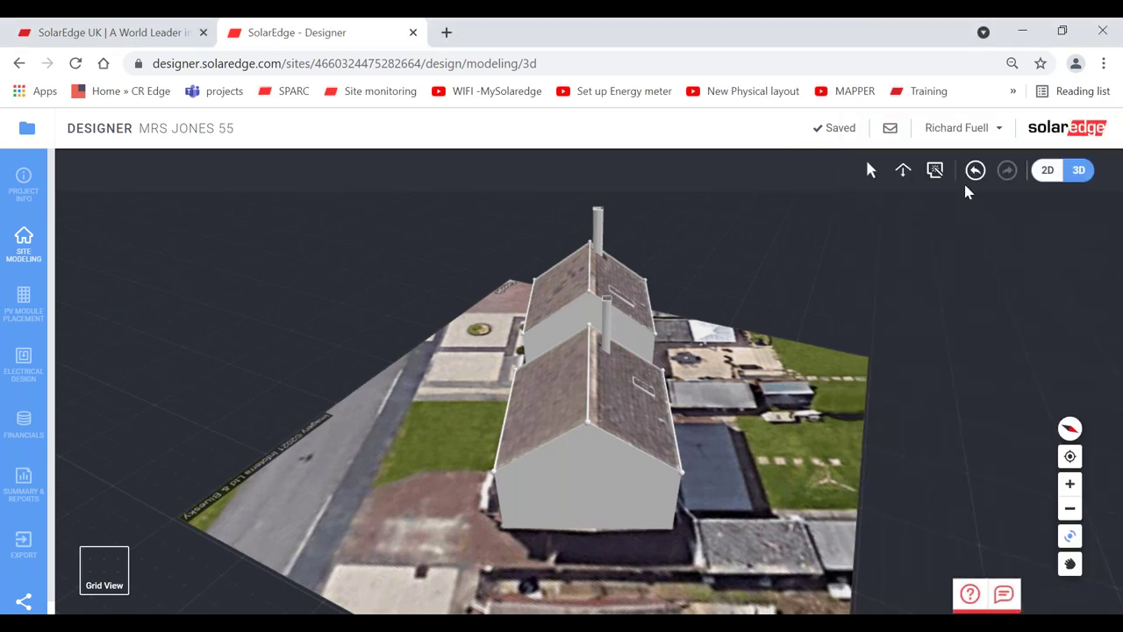
- Rotate the house model slightly, then go to the Your Projects list
{"action": "left_click_drag", "start_coordinate": [637, 356], "coordinate": [620, 356]}
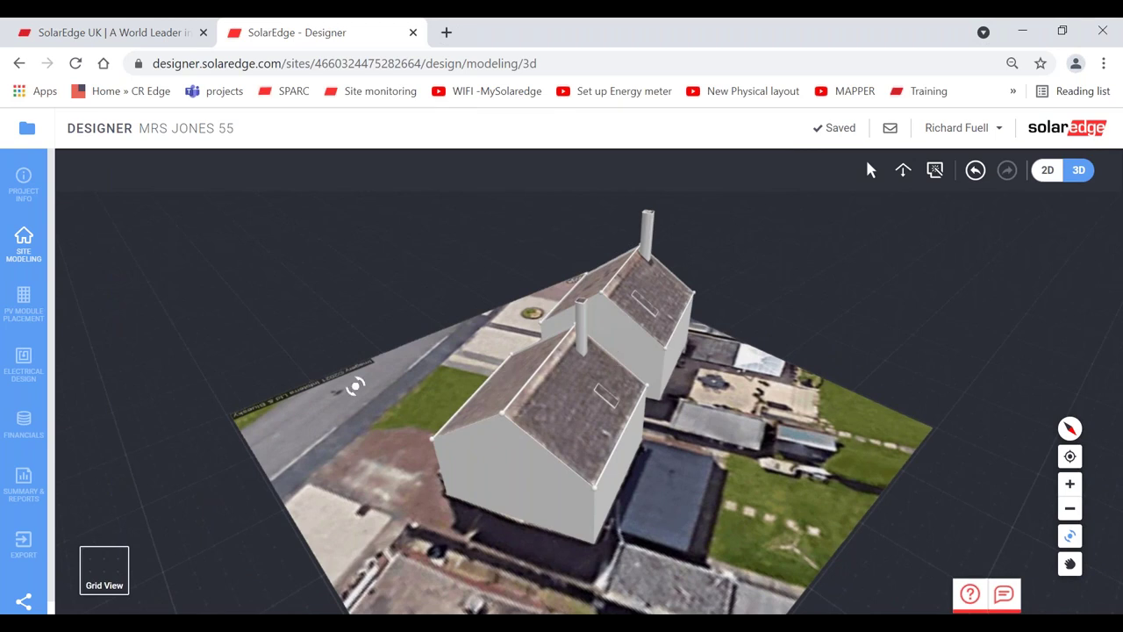
{"action": "left_click", "coordinate": [26, 132]}
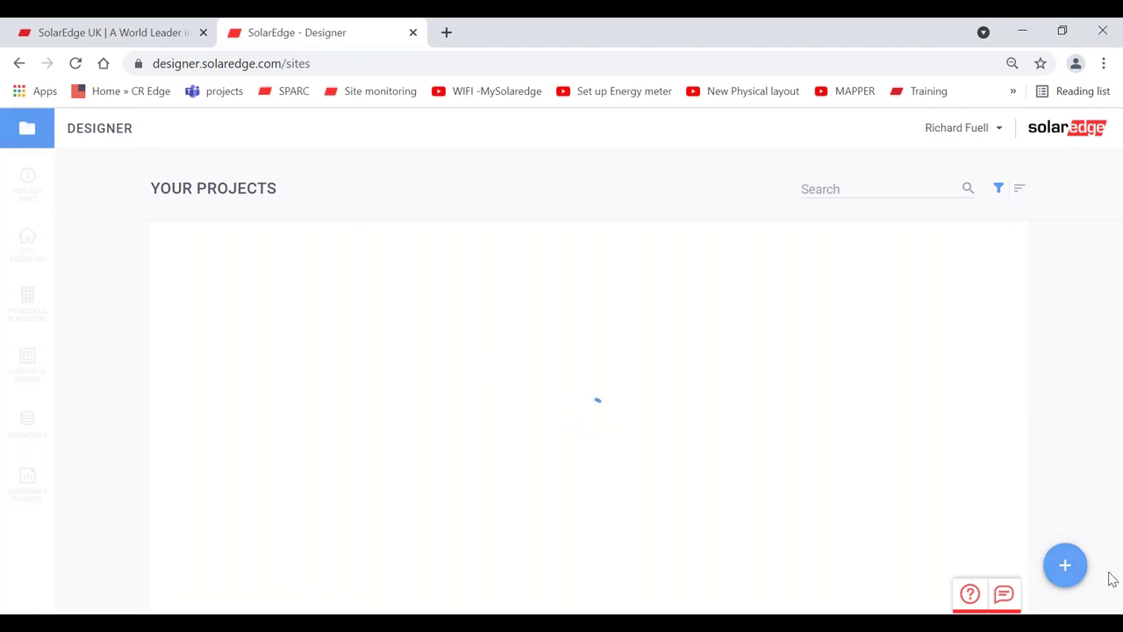
- Start a new project at postcode SN4 in Royal Wootton Bassett, pinned on the western office building
{"action": "left_click", "coordinate": [1065, 569]}
{"action": "left_click", "coordinate": [273, 318]}
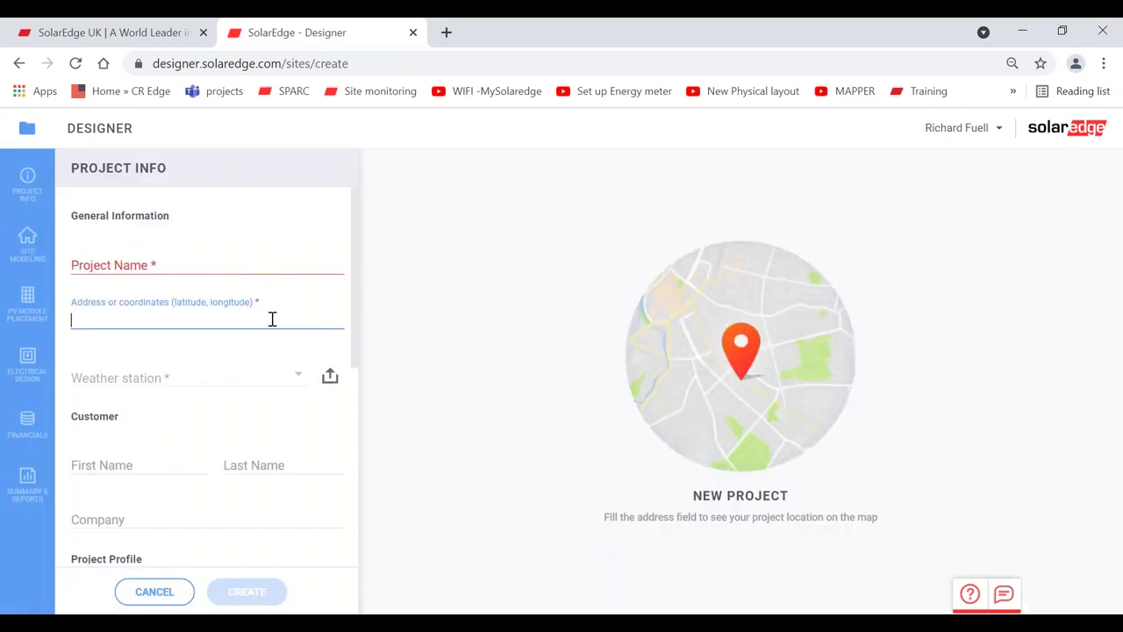
{"action": "type", "text": "sn4"}
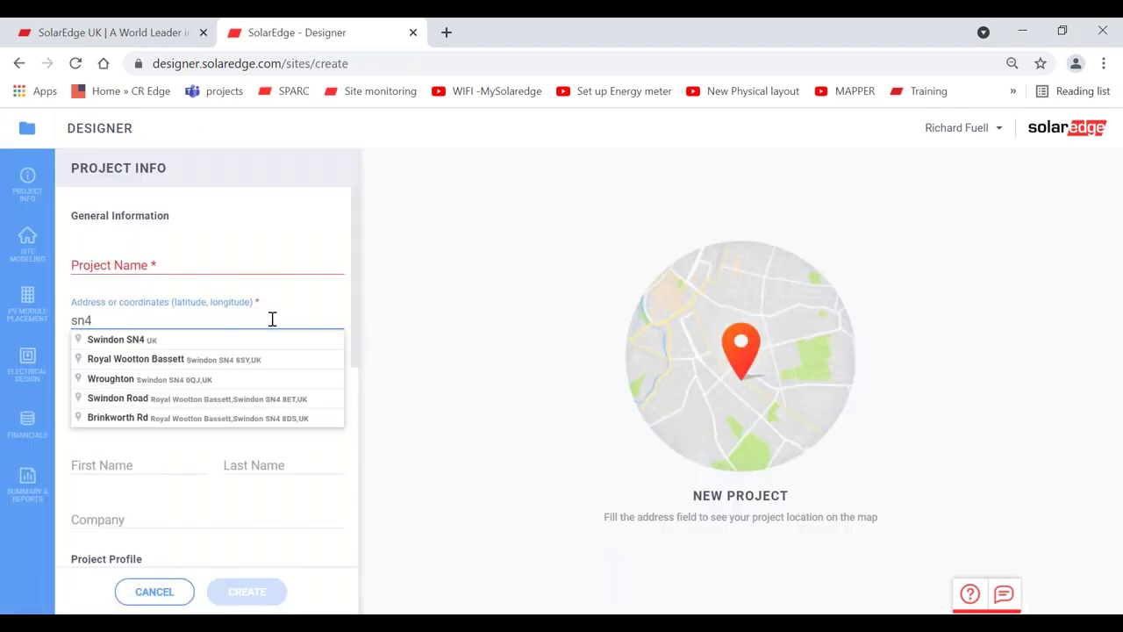
{"action": "left_click", "coordinate": [226, 361]}
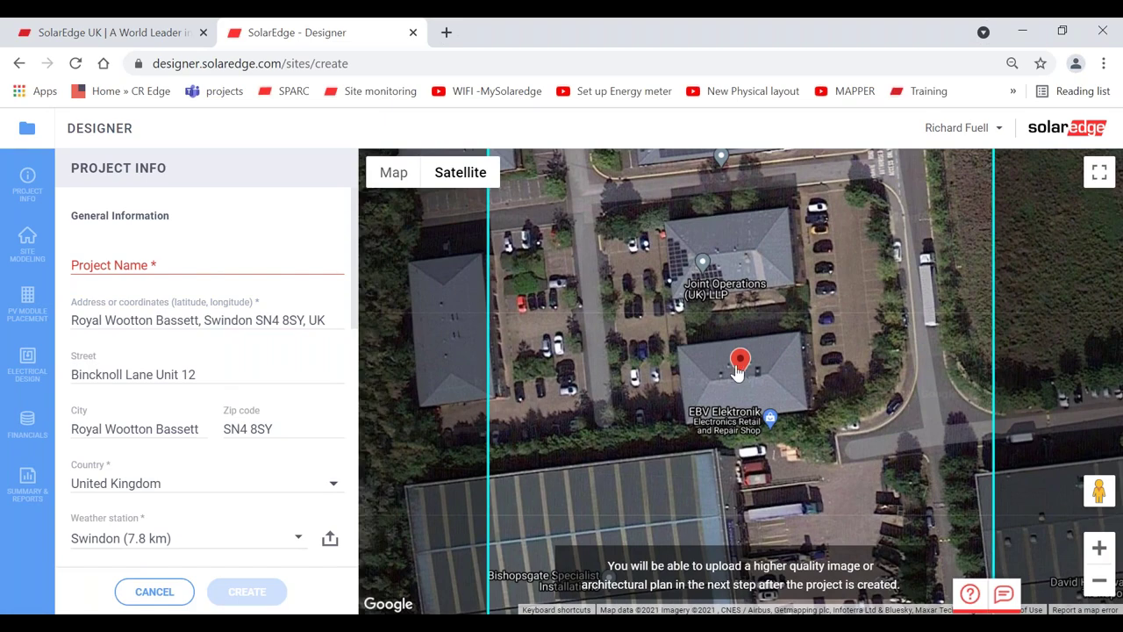
{"action": "left_click_drag", "start_coordinate": [737, 373], "coordinate": [439, 315]}
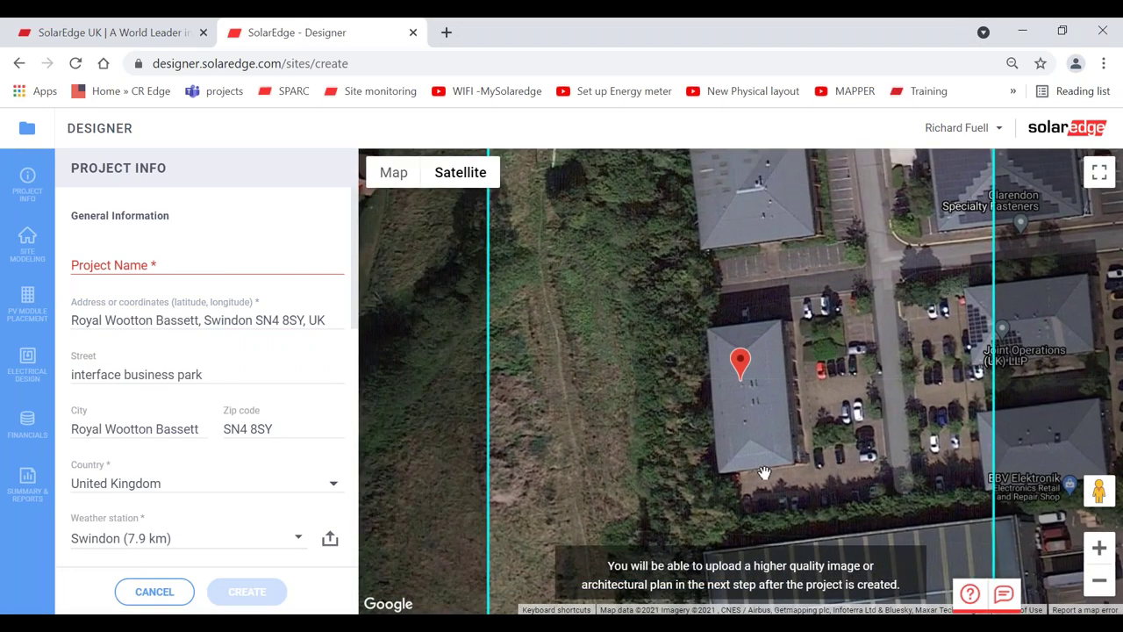
- Name the project 'mnbjkhjkhjkhjkhk' and create it
{"action": "left_click", "coordinate": [198, 261]}
{"action": "type", "text": "mnbjkhjkhjkhjkhk"}
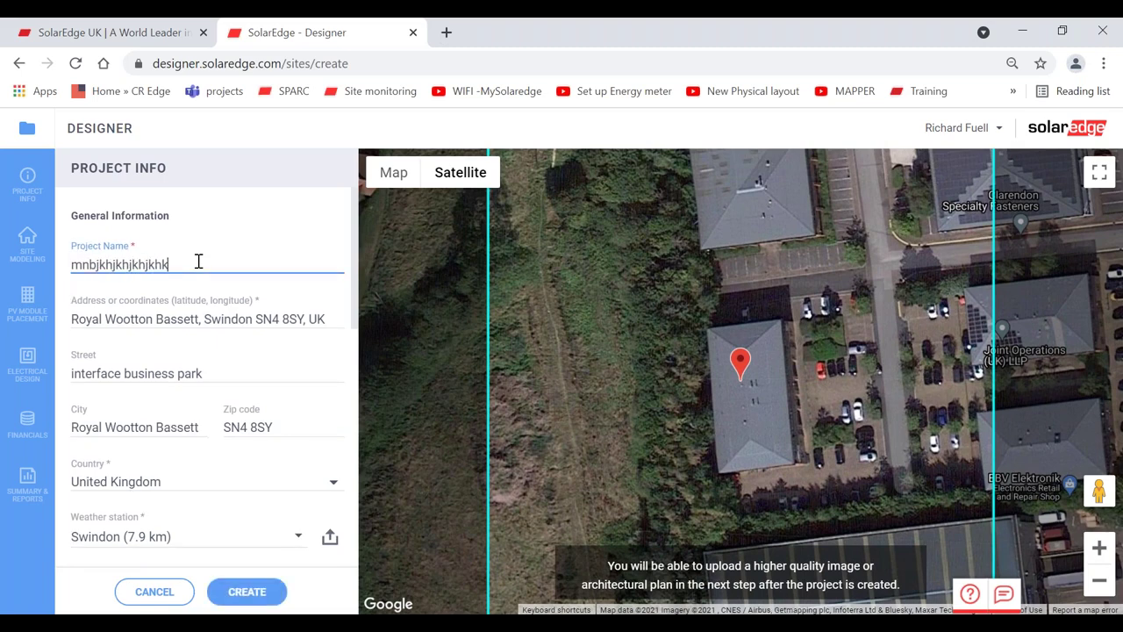
{"action": "left_click", "coordinate": [249, 594]}
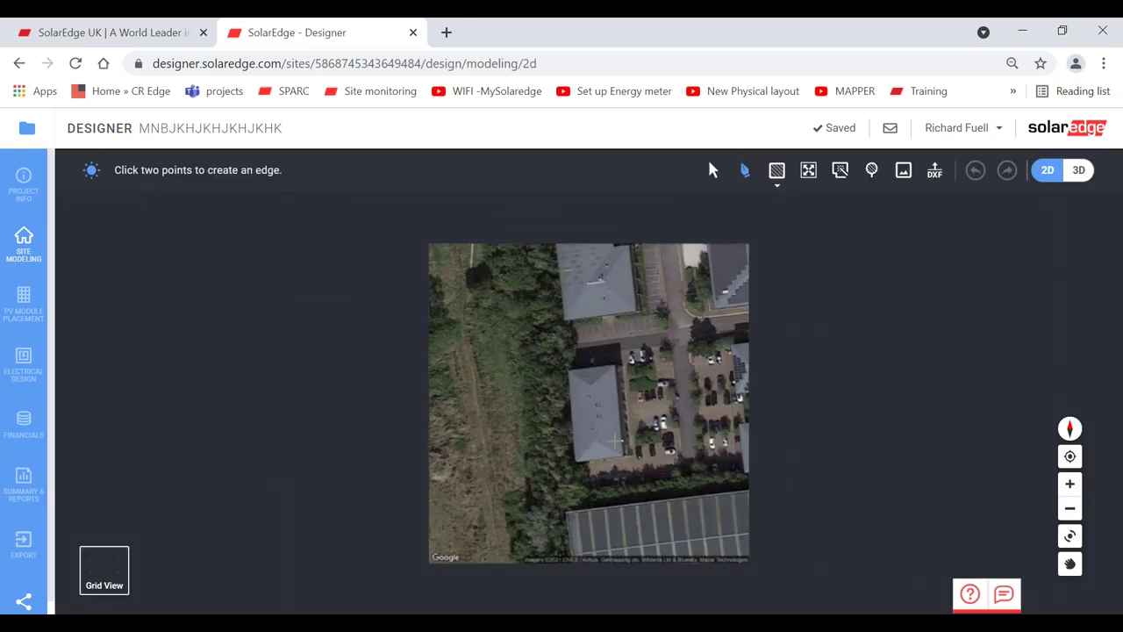
- Open the new project's Sharing dialog from the left sidebar
{"action": "scroll", "coordinate": [53, 369], "scroll_direction": "down", "scroll_amount": 1}
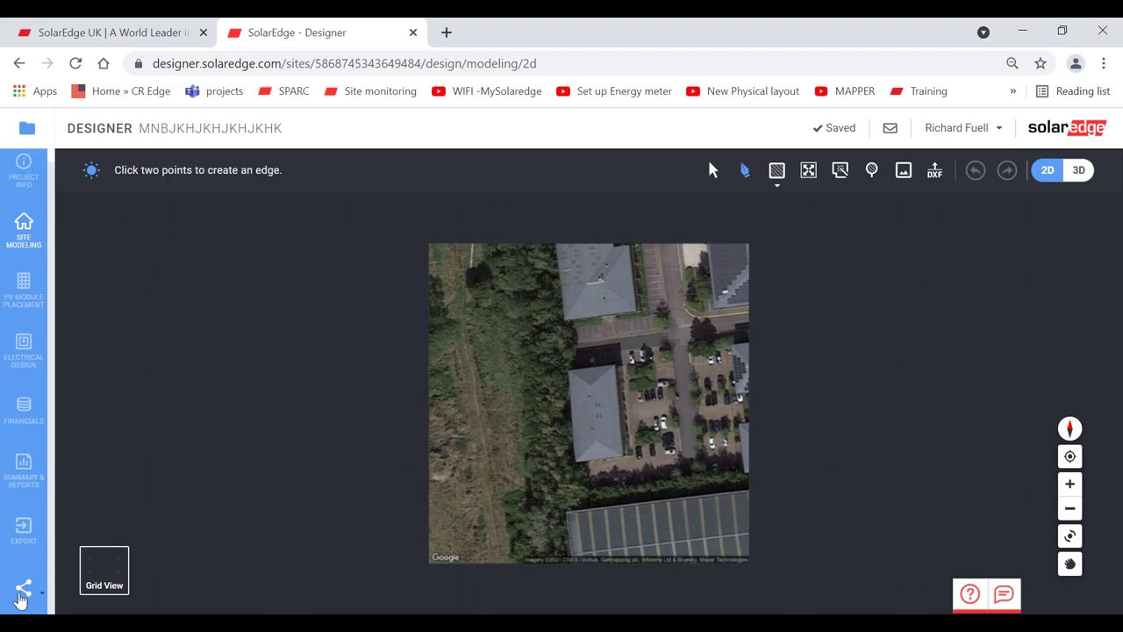
{"action": "left_click", "coordinate": [21, 595]}
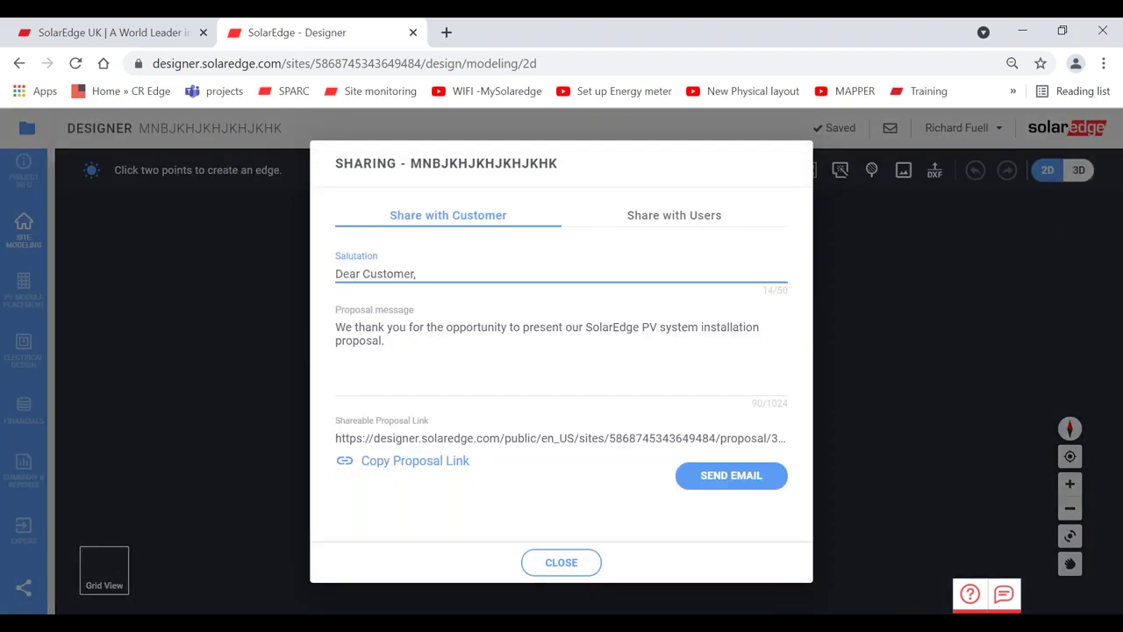
- Share the project with a user by their e-mail address, granting 'can edit' permission
{"action": "left_click", "coordinate": [636, 221]}
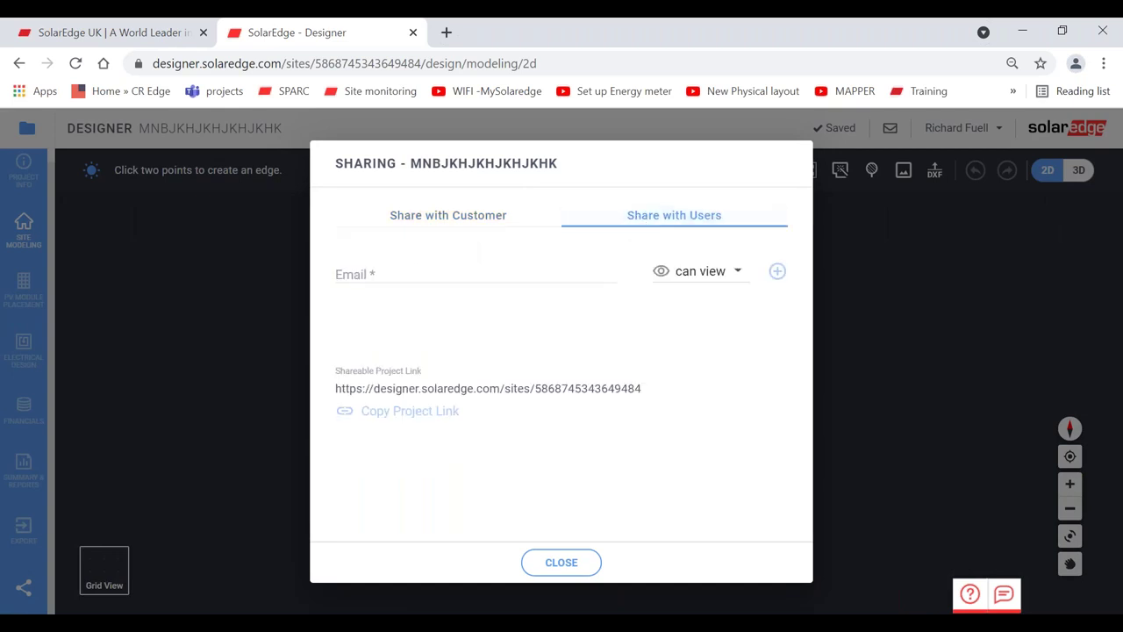
{"action": "left_click", "coordinate": [538, 267]}
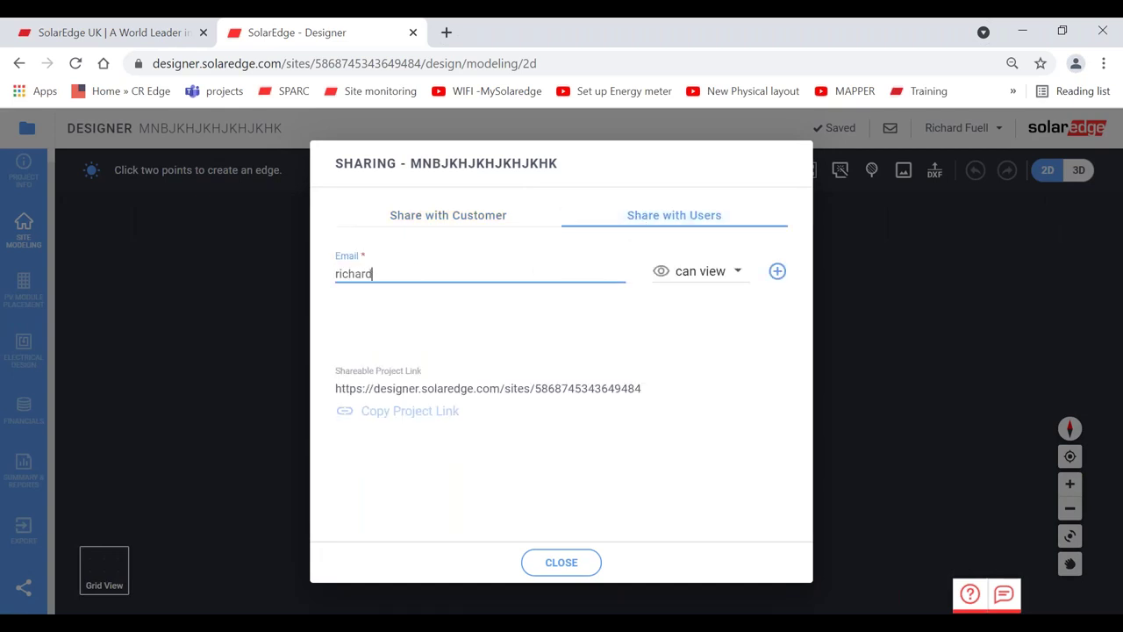
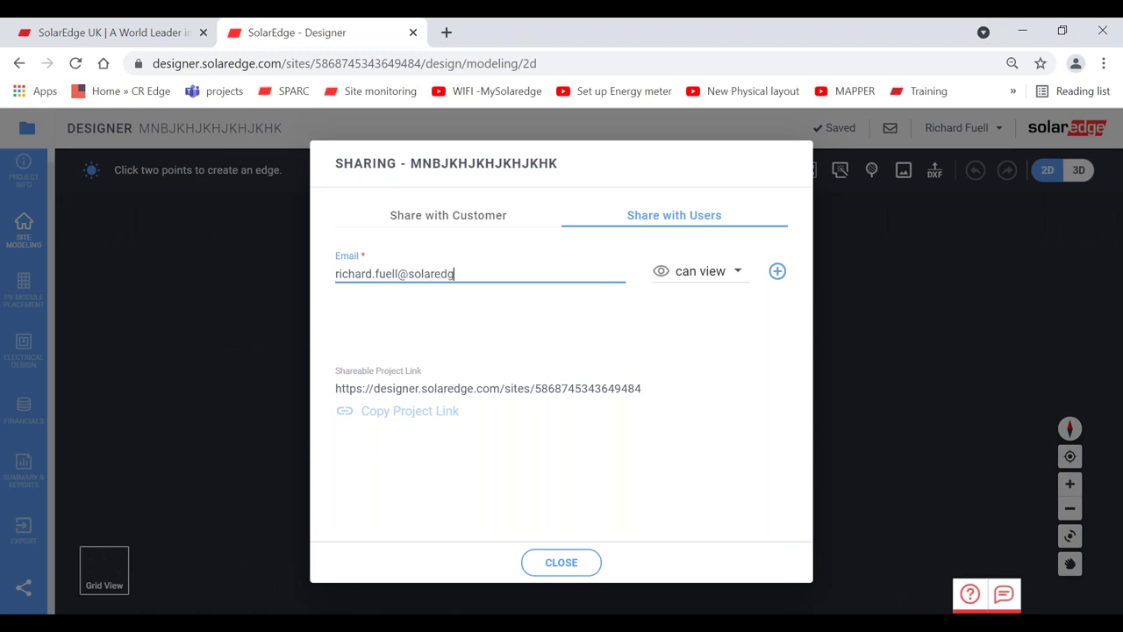
{"action": "left_click", "coordinate": [695, 274]}
{"action": "left_click", "coordinate": [697, 320]}
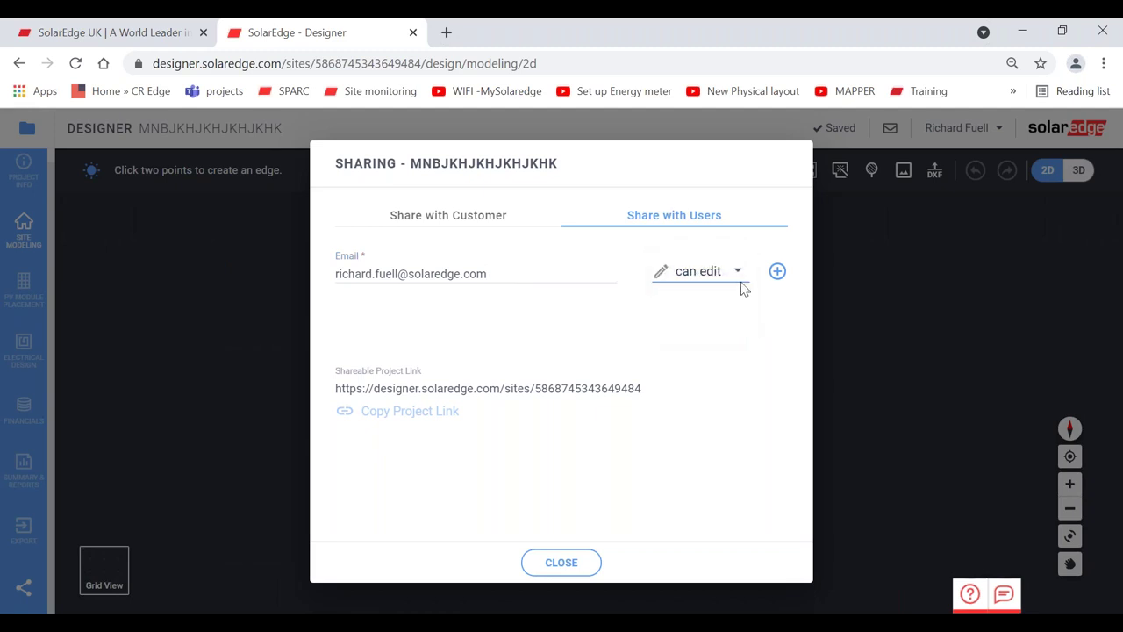
{"action": "left_click", "coordinate": [777, 273]}
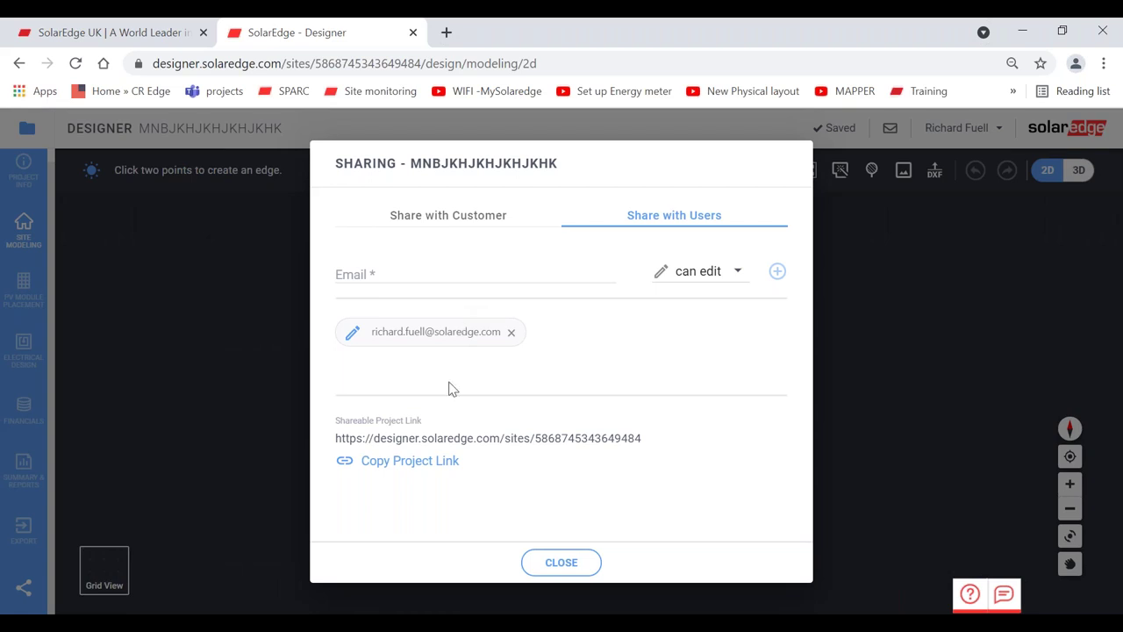
- Copy the shareable project link and close the Sharing dialog
{"action": "left_click", "coordinate": [401, 468]}
{"action": "left_click", "coordinate": [376, 64]}
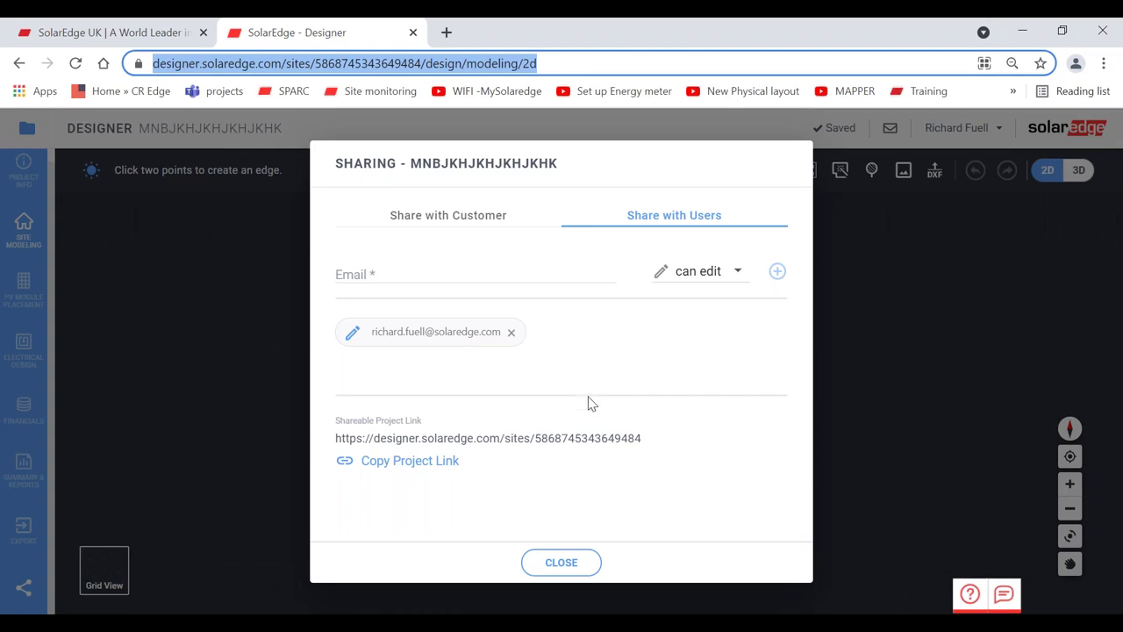
{"action": "left_click", "coordinate": [552, 566]}
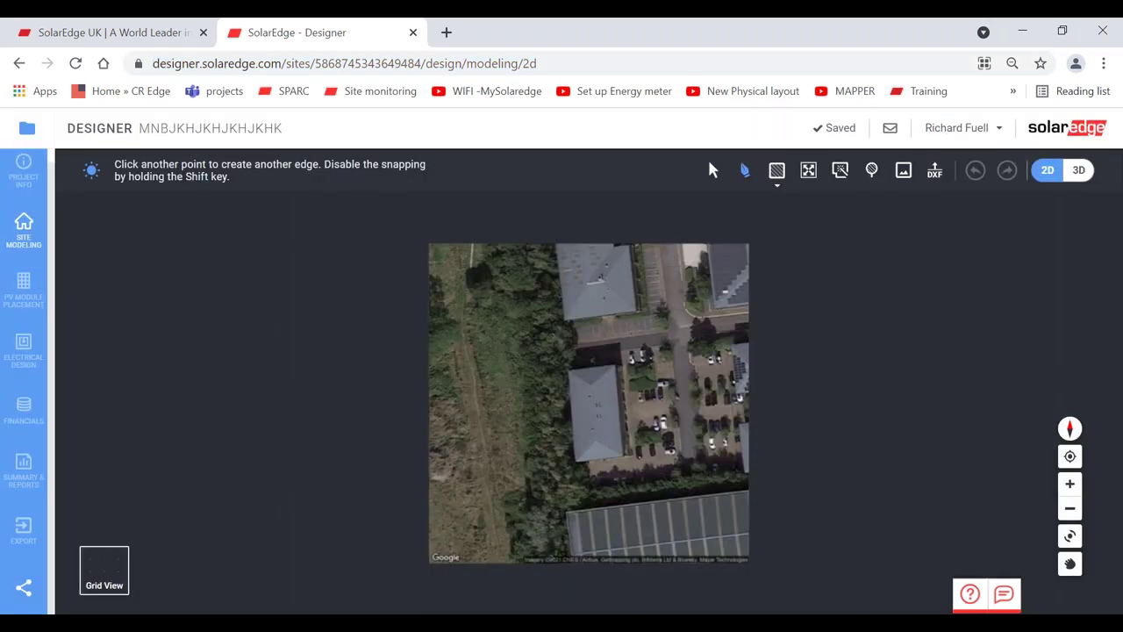